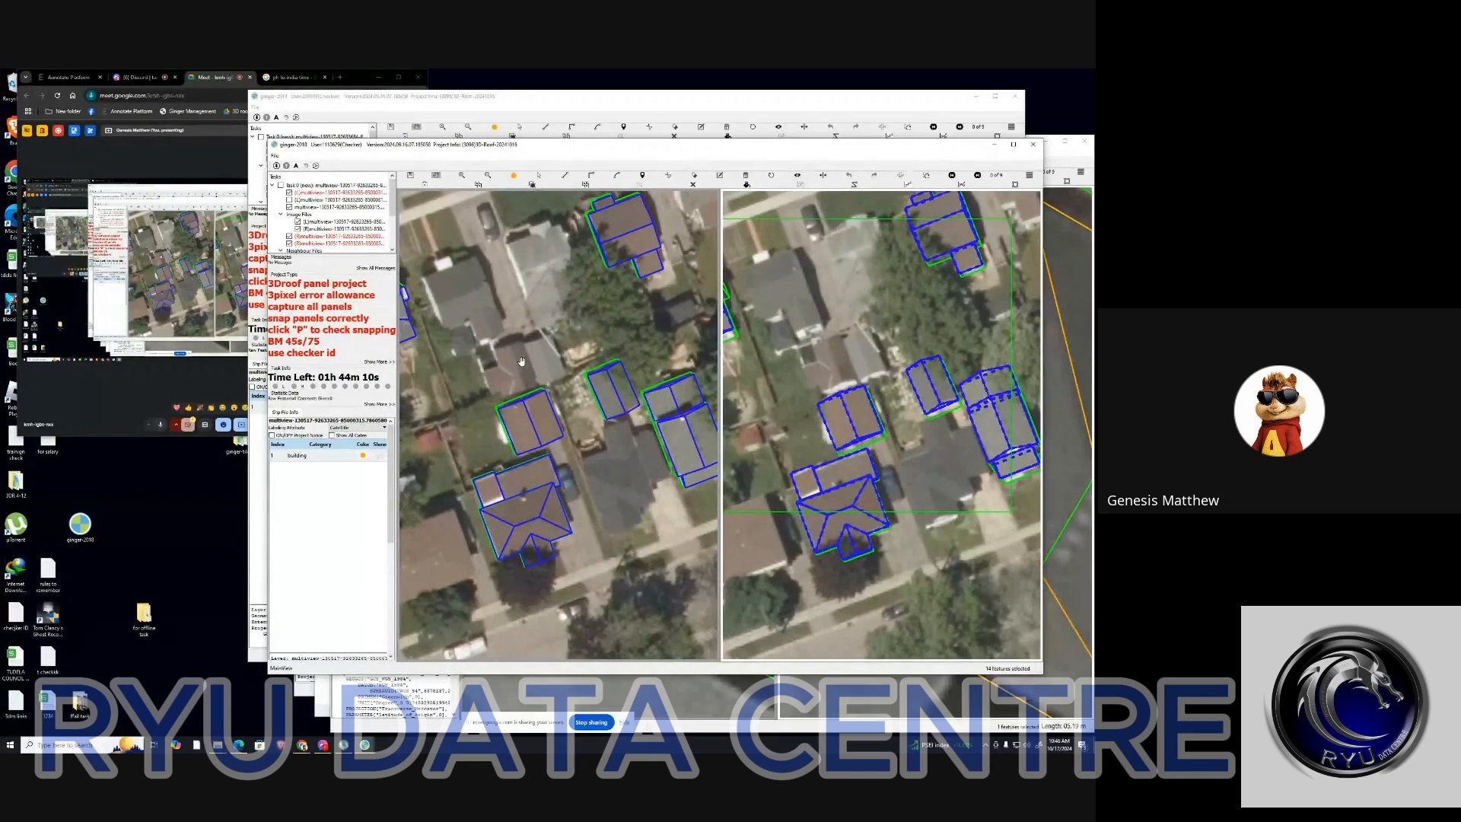
Examine the unannotated brown-and-grey roof beside the outlined buildings in both aerial image views
drag(522, 361, 528, 349)
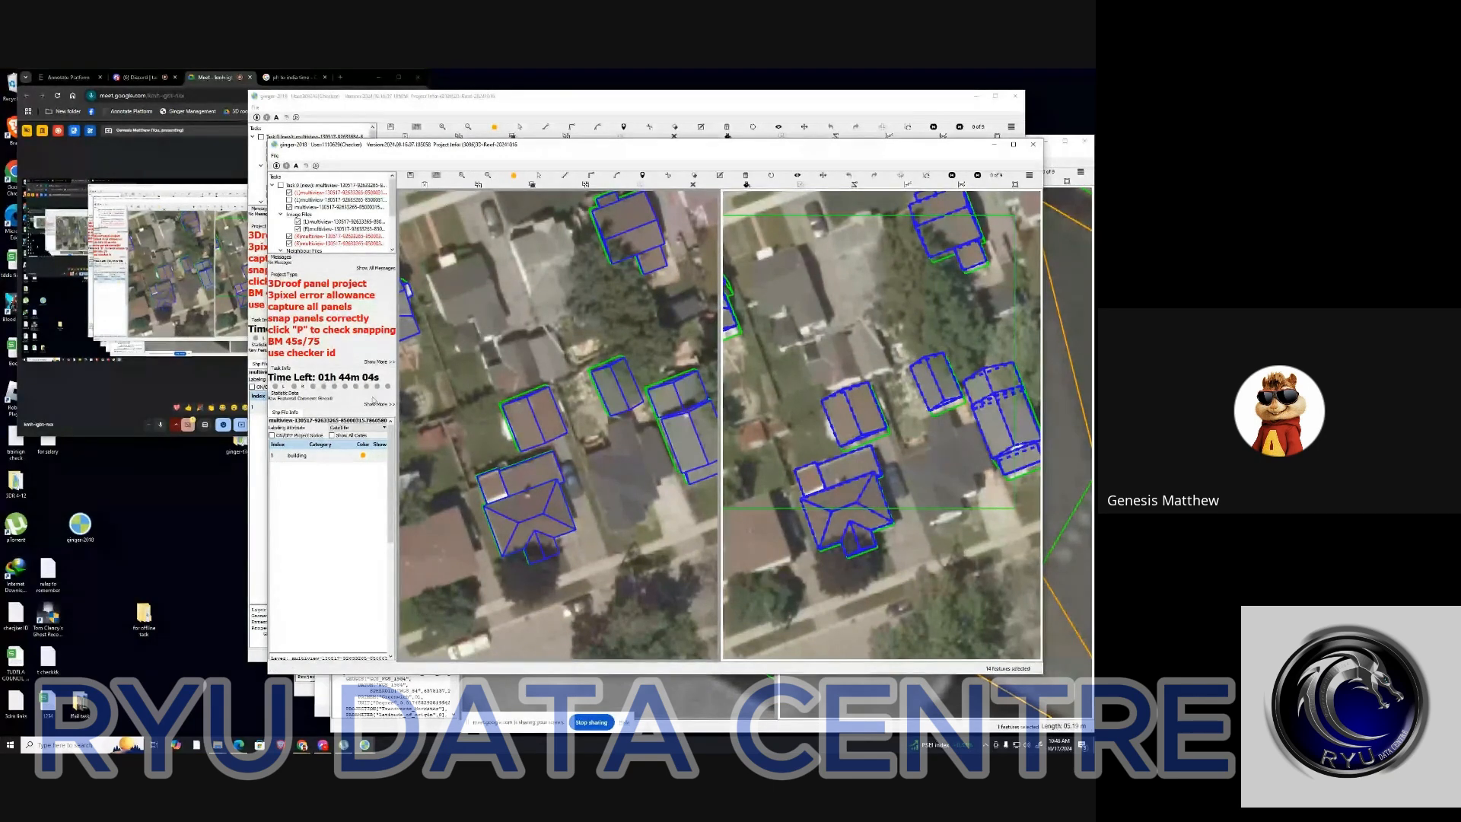
click(151, 385)
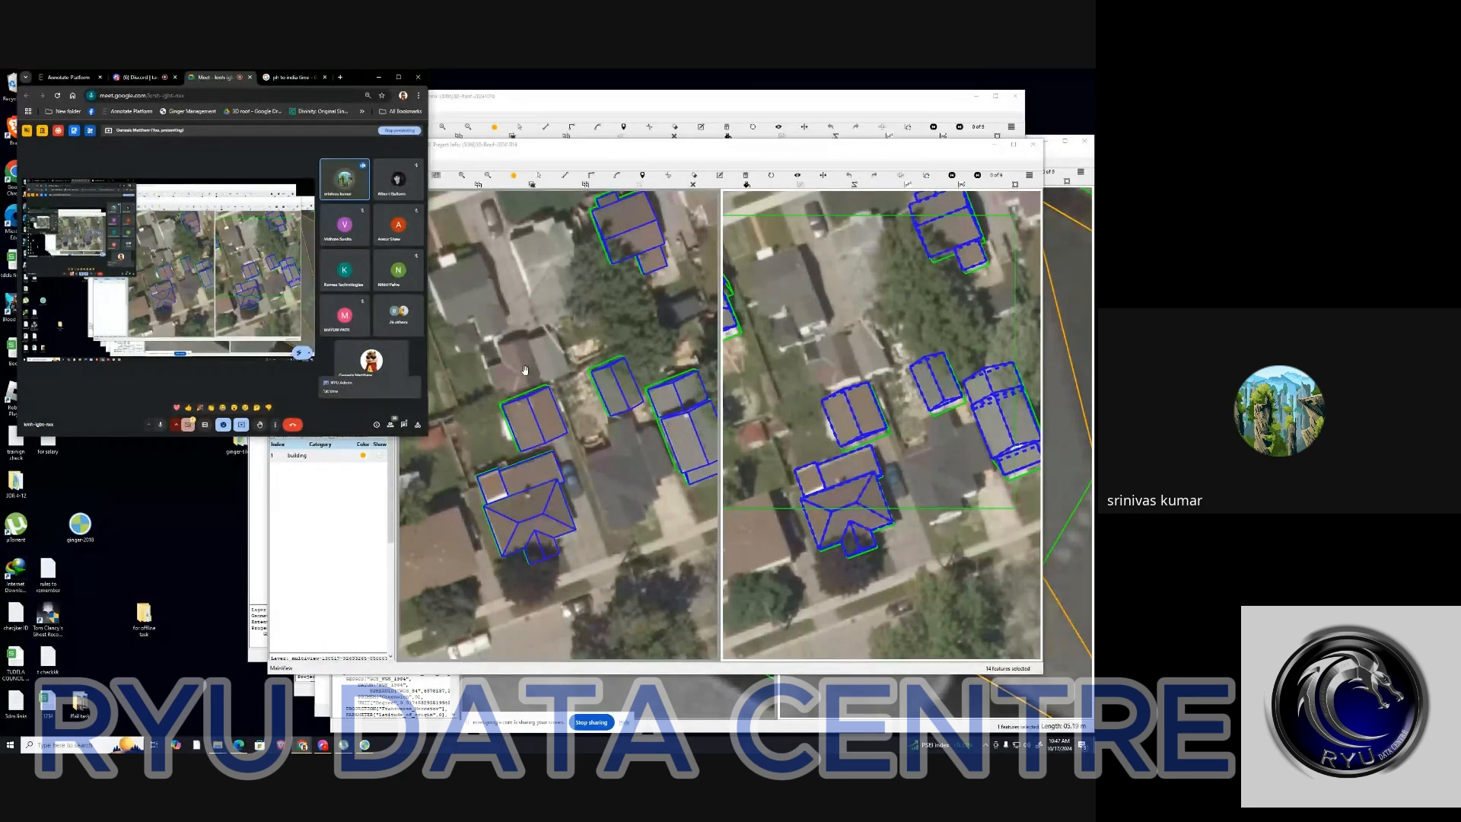
scroll(525, 370, up, 1)
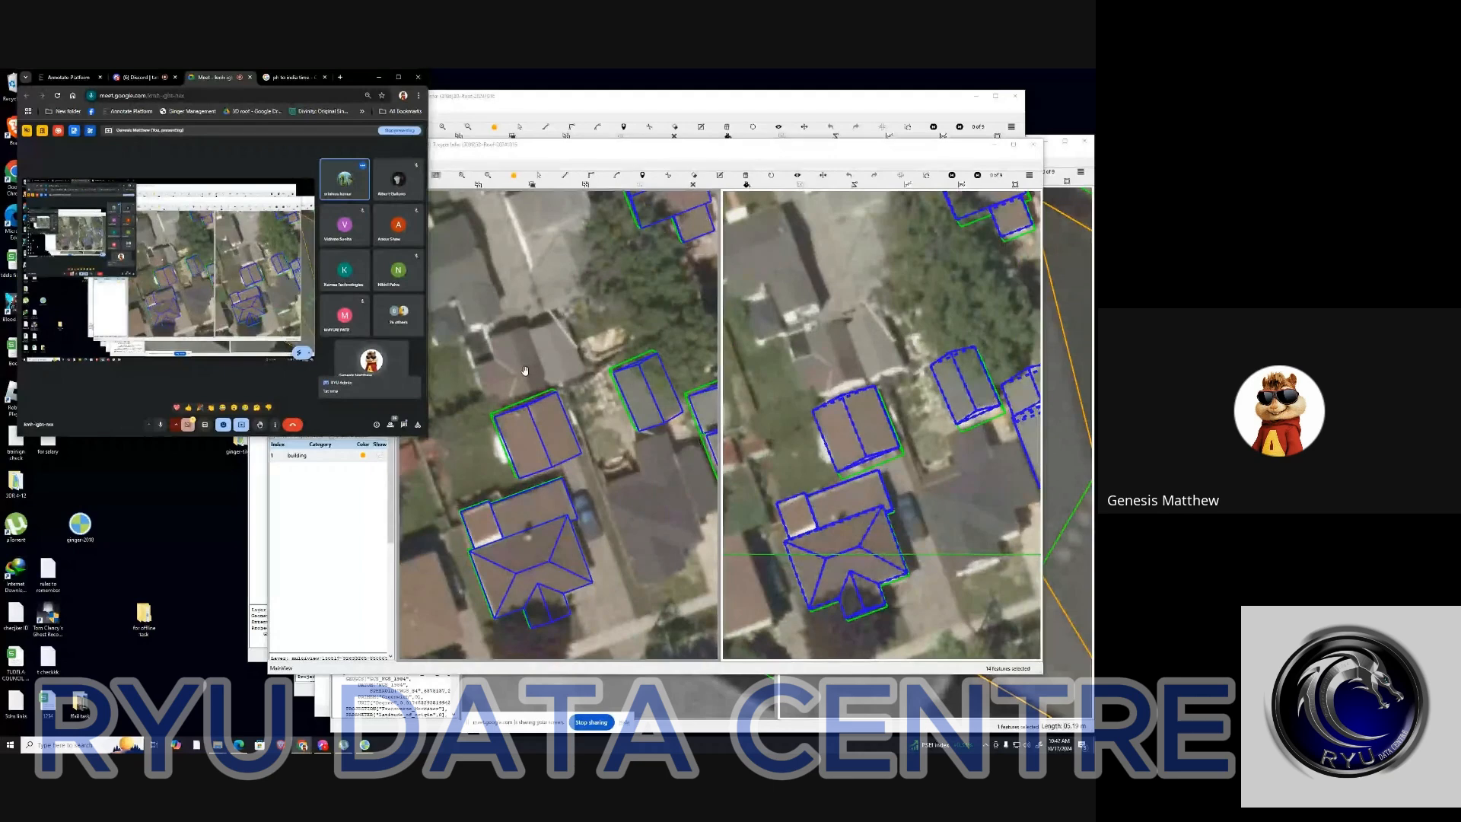
drag(525, 371, 542, 369)
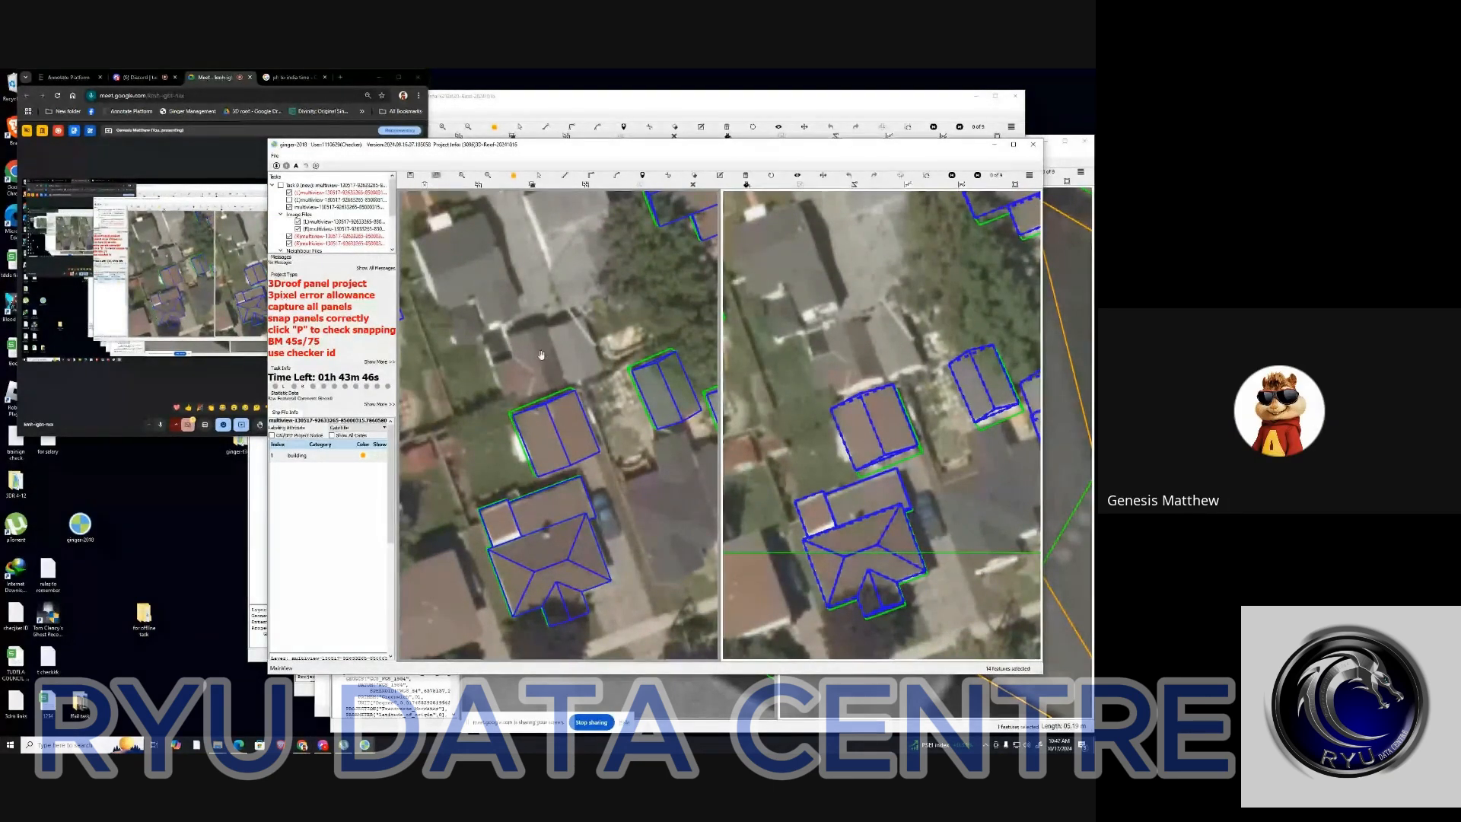
drag(541, 347, 548, 346)
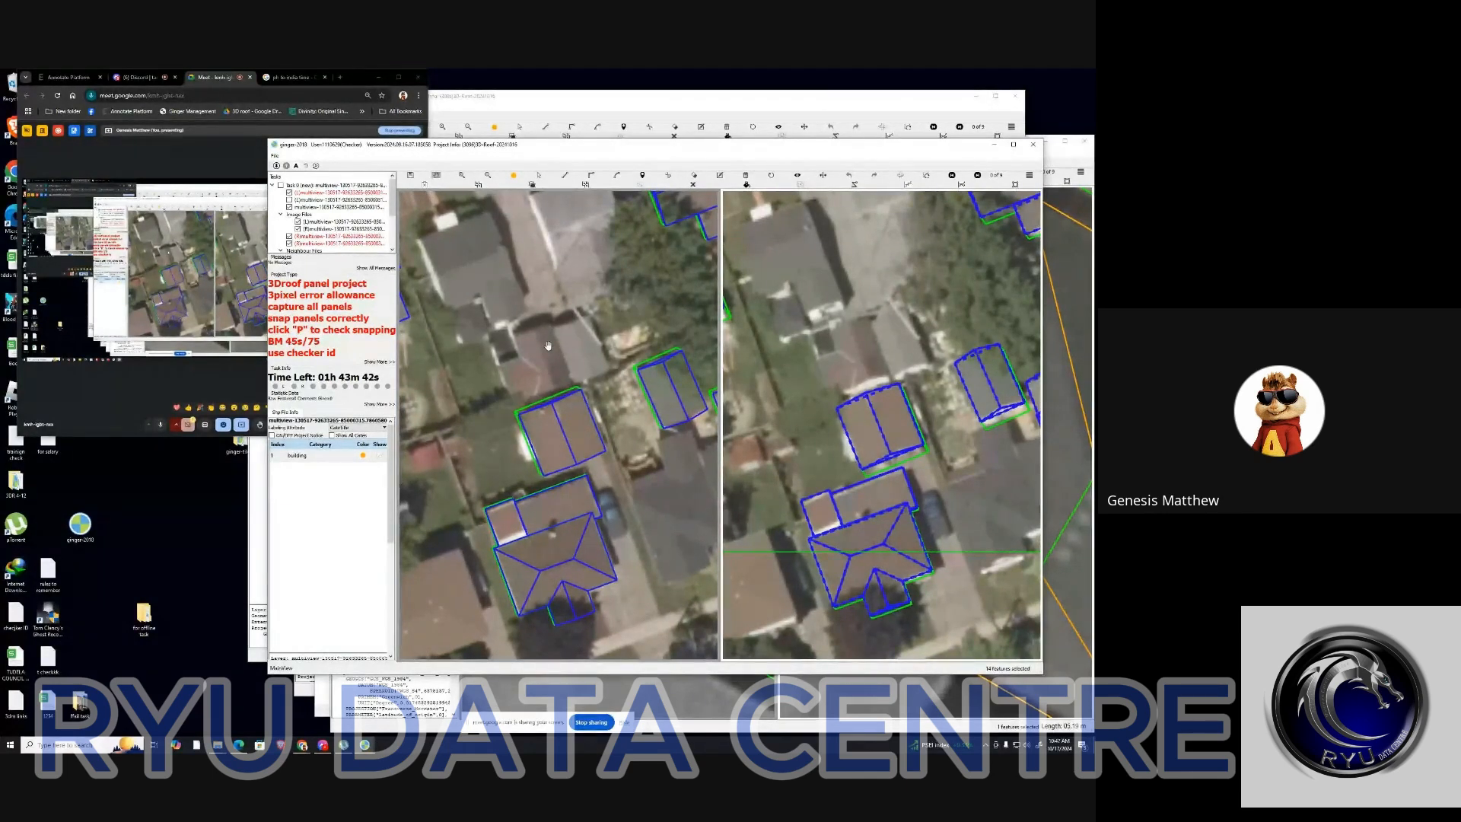
drag(547, 346, 538, 350)
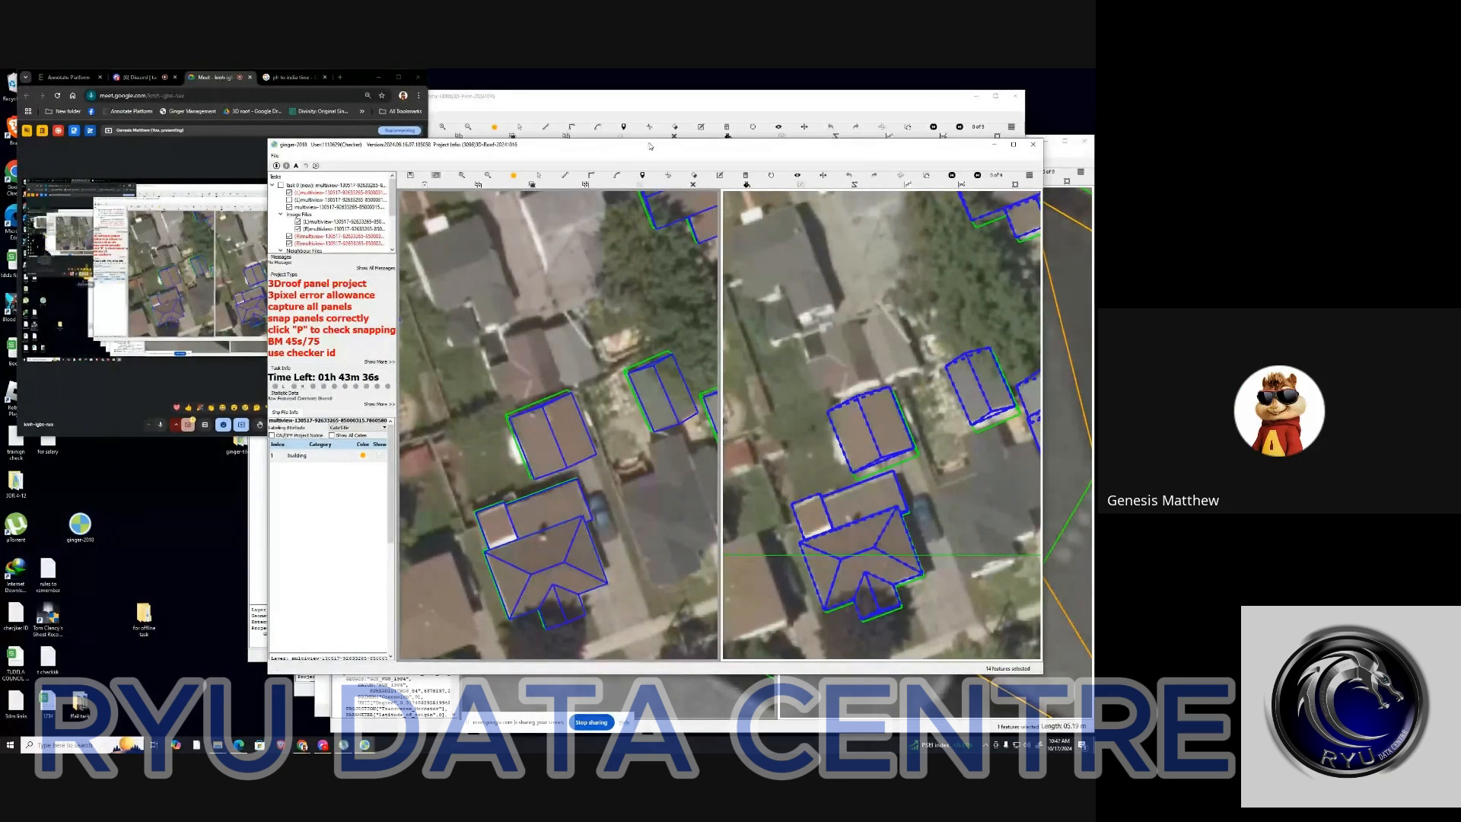
drag(651, 140, 650, 112)
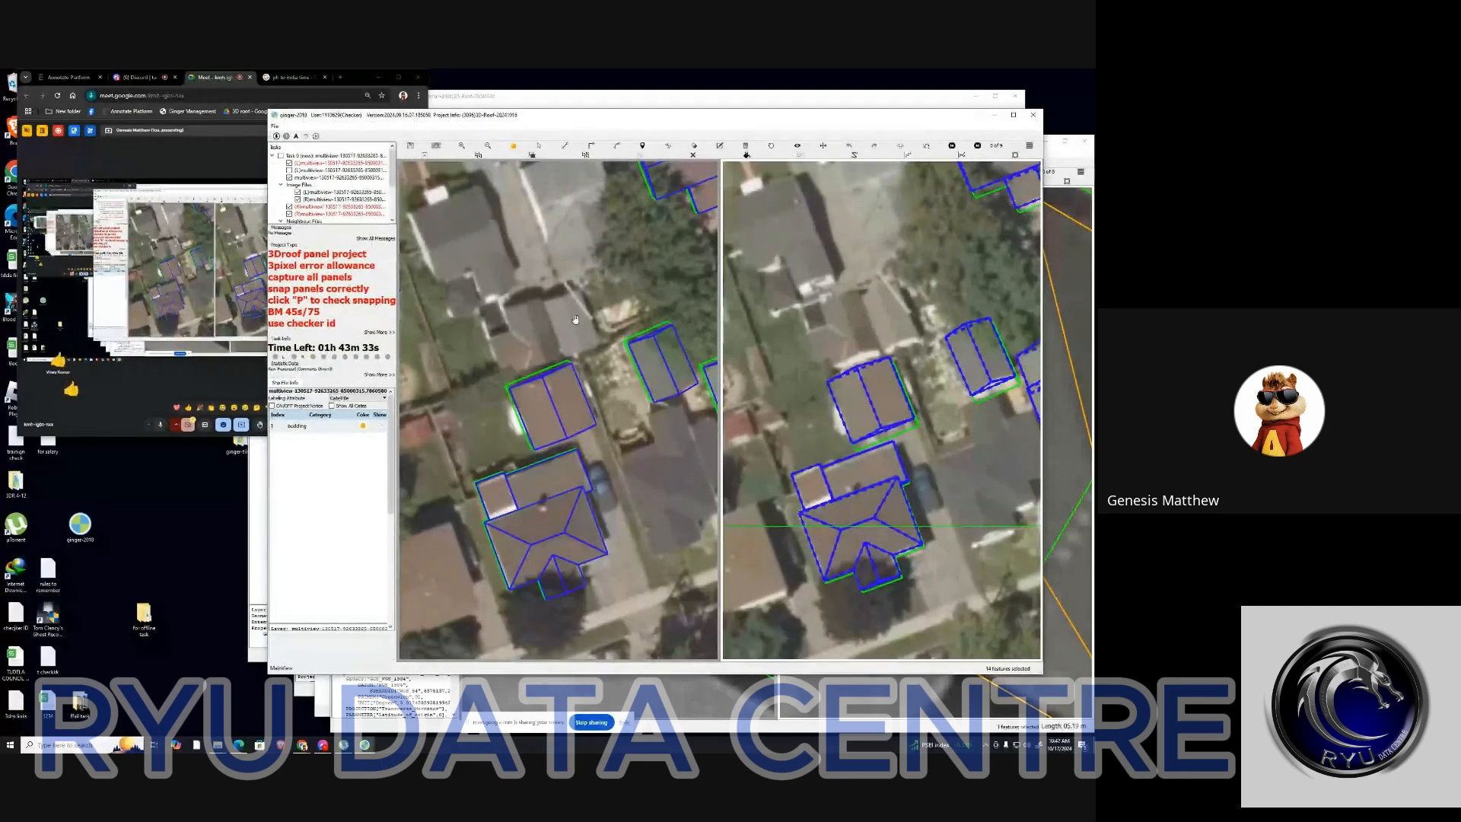
scroll(569, 331, down, 2)
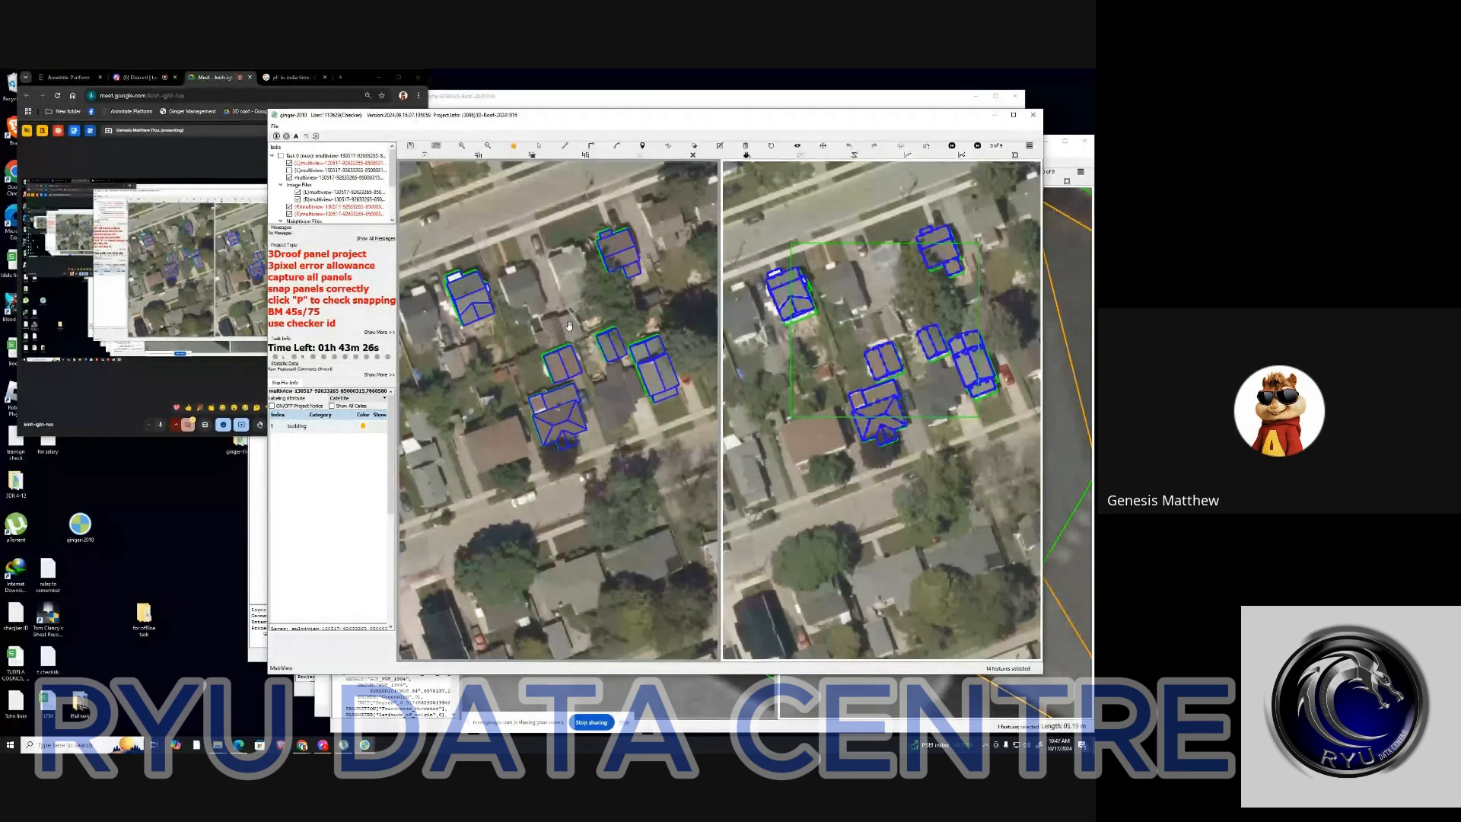
scroll(569, 328, up, 2)
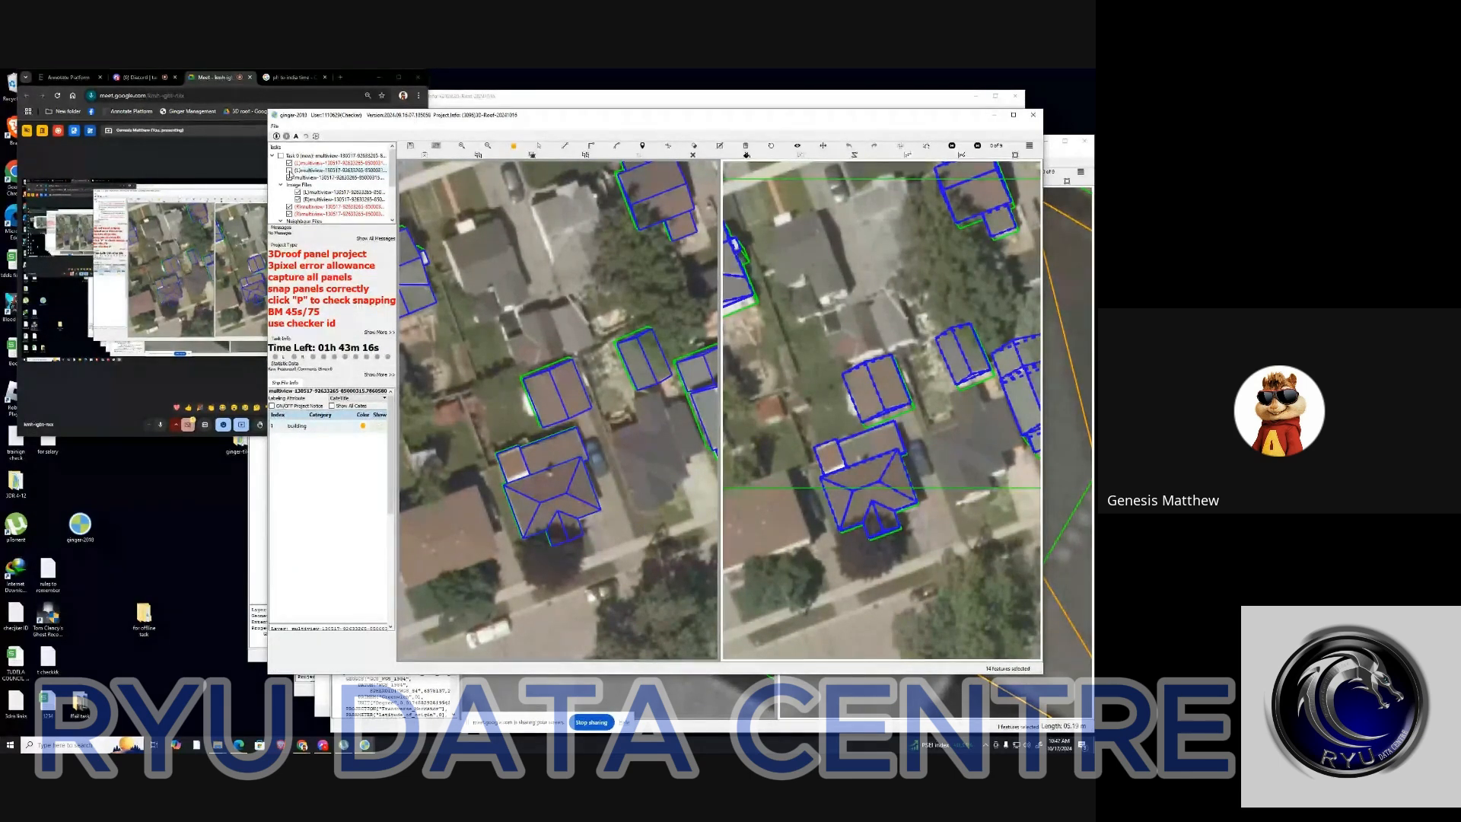
Try tracing the edges of the unannotated roof with the unchecked second multiview layer temporarily displayed
click(291, 171)
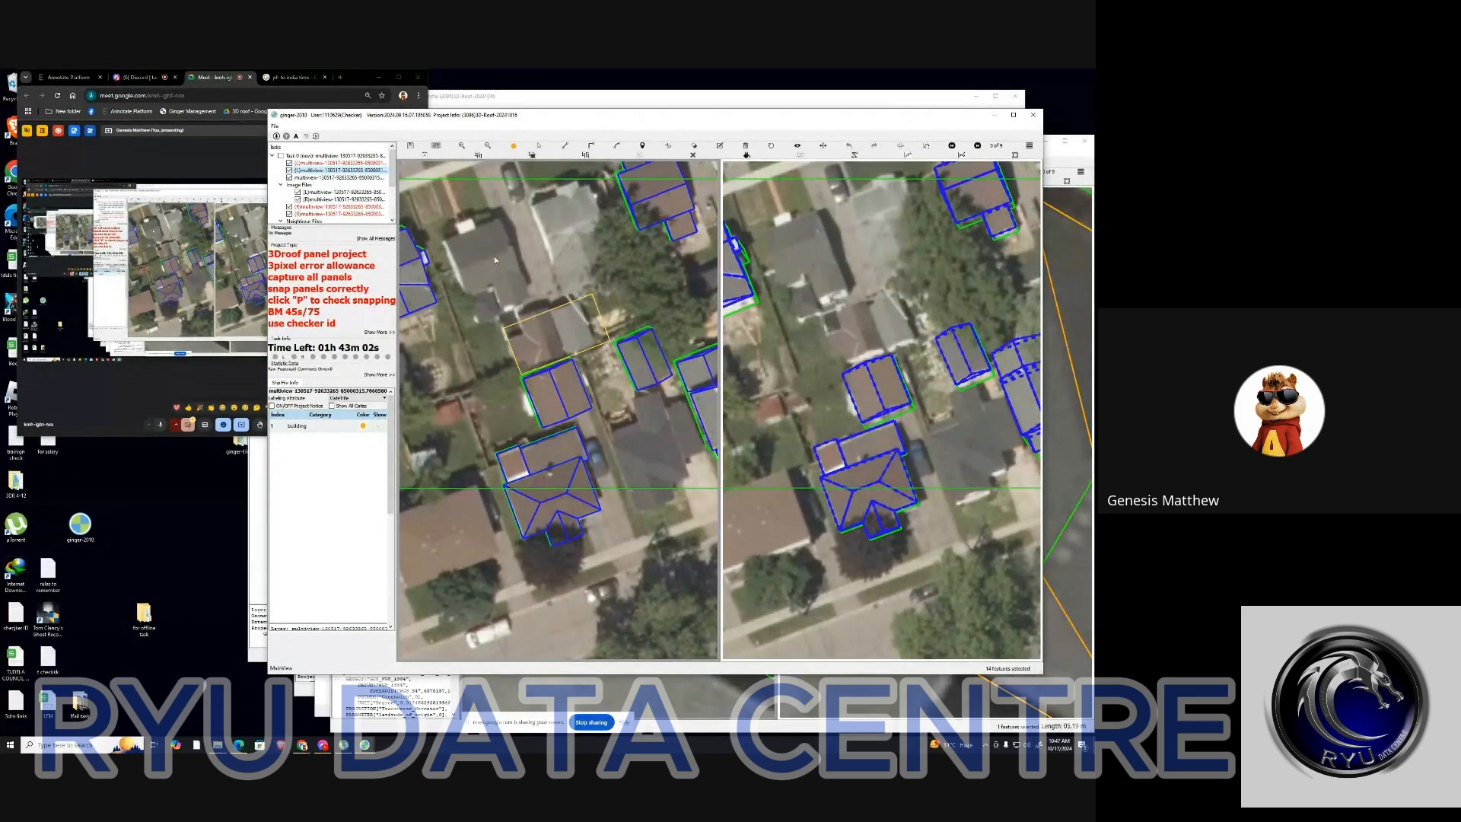
key(l)
click(447, 241)
click(481, 310)
key(Escape)
key(l)
click(578, 300)
click(504, 328)
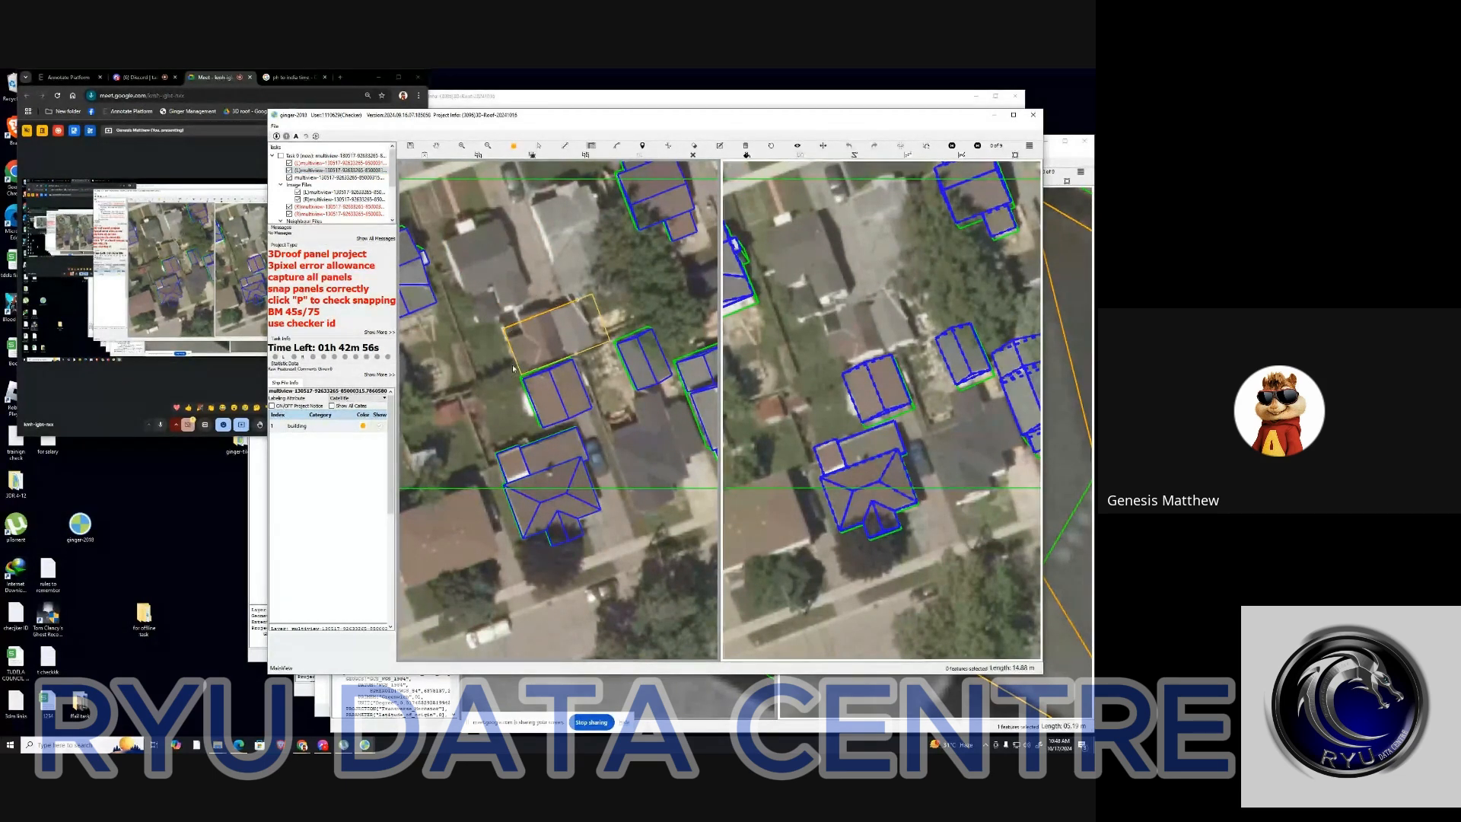
click(569, 364)
key(Escape)
click(289, 170)
click(290, 163)
drag(556, 323, 537, 287)
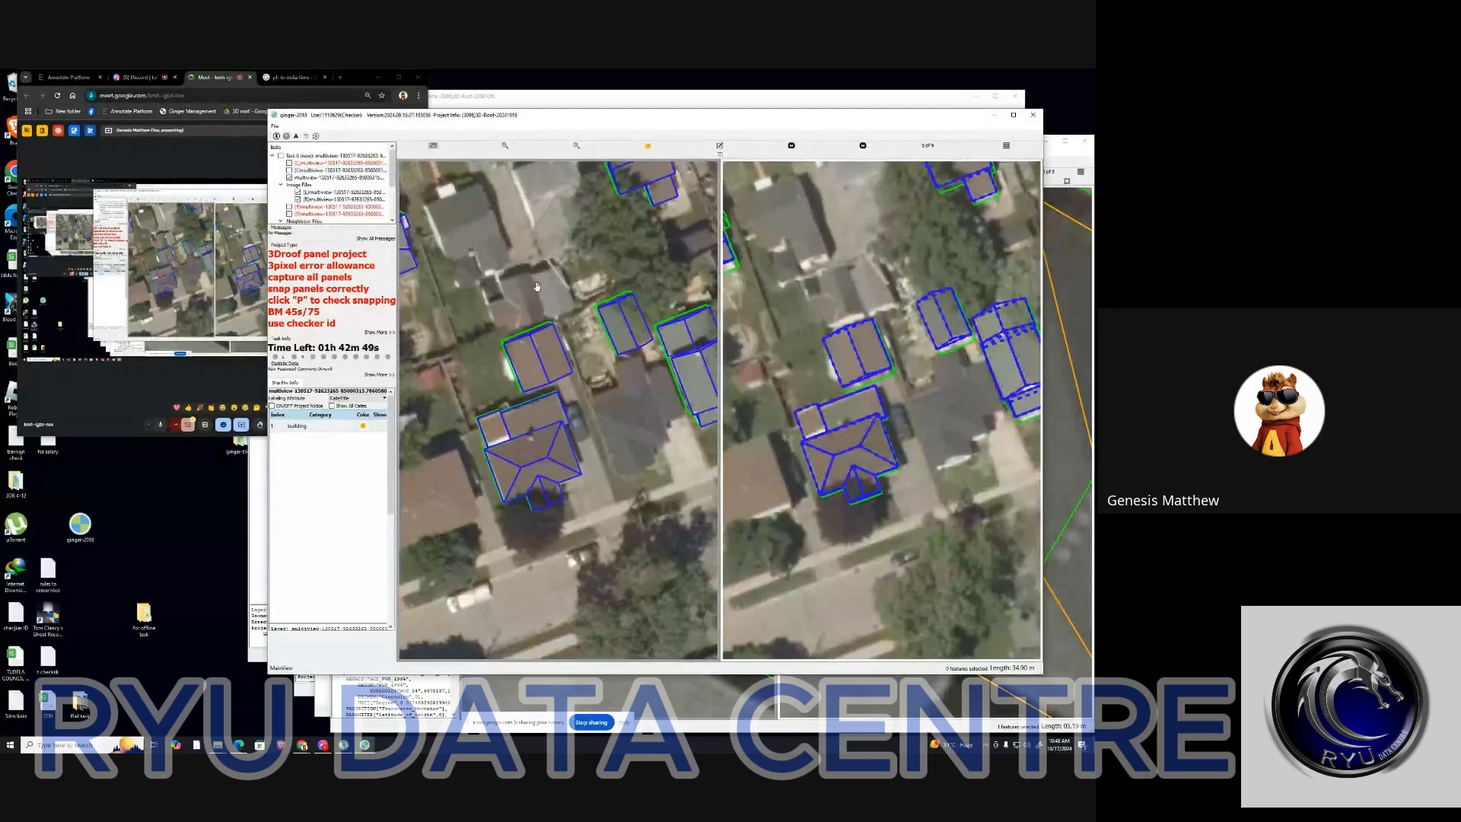
scroll(537, 287, up, 3)
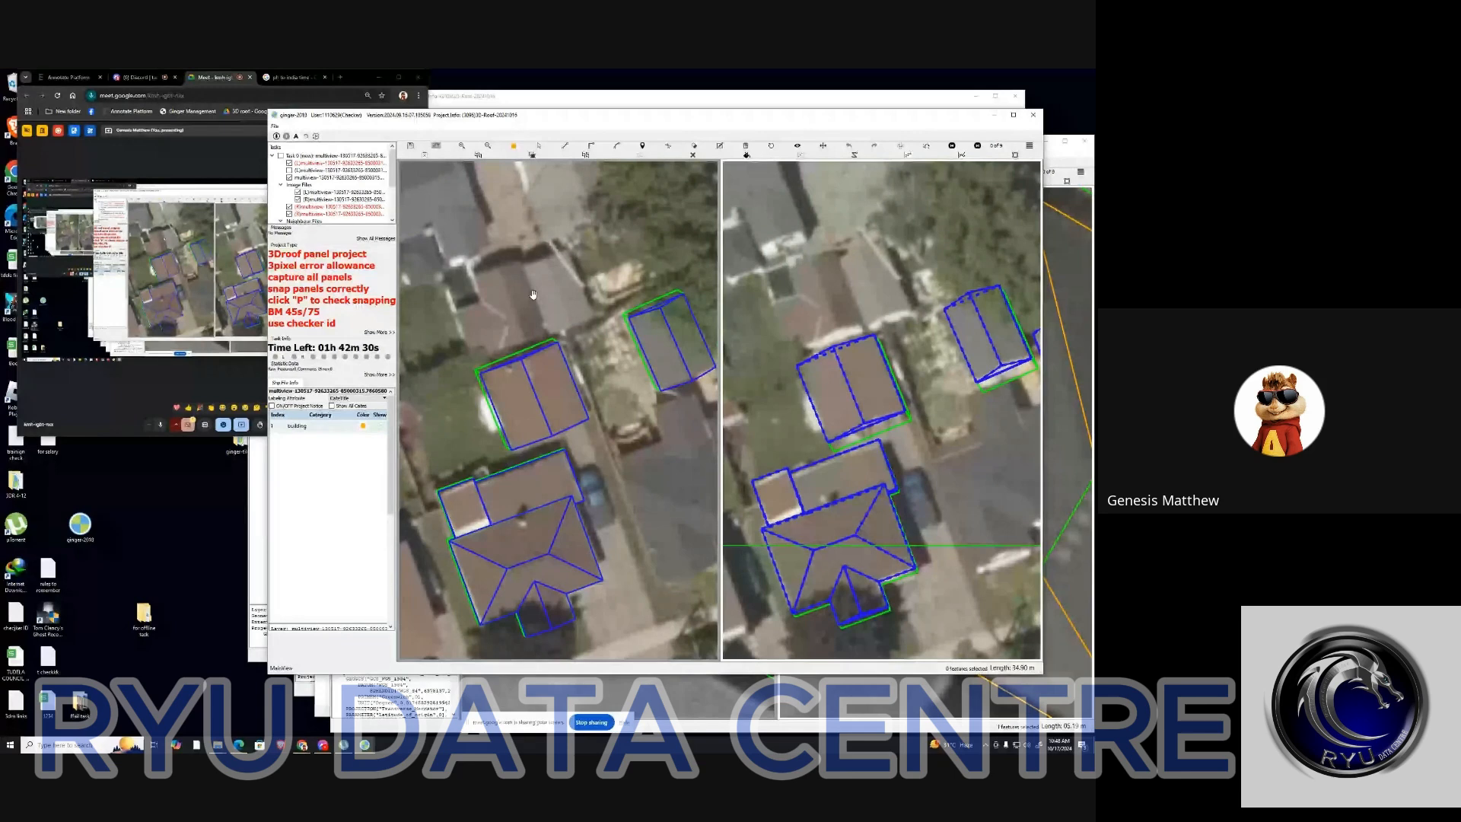
scroll(533, 295, up, 1)
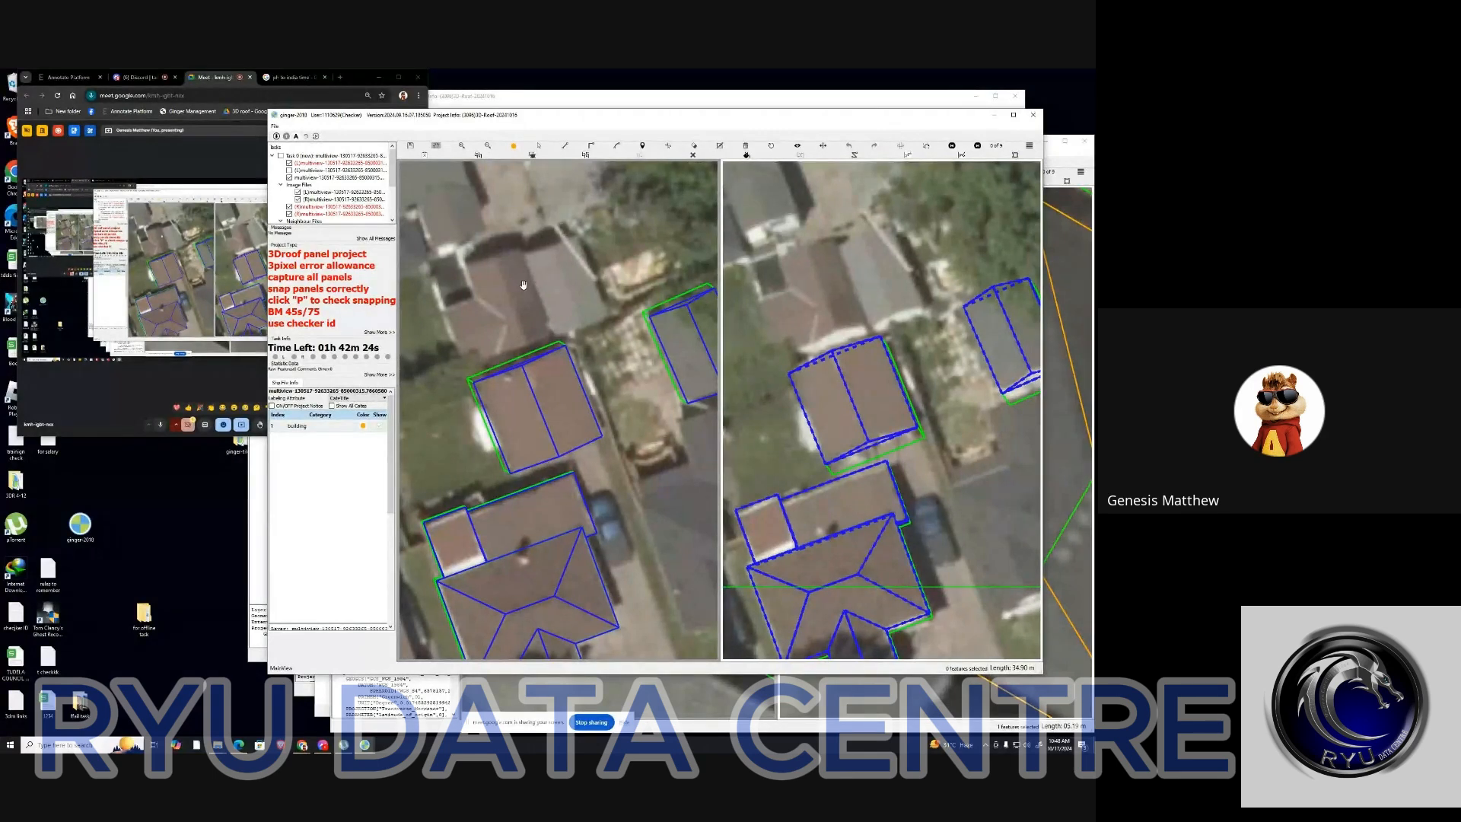
mouse_move(519, 279)
mouse_down()
mouse_move(522, 246)
mouse_move(528, 261)
mouse_up()
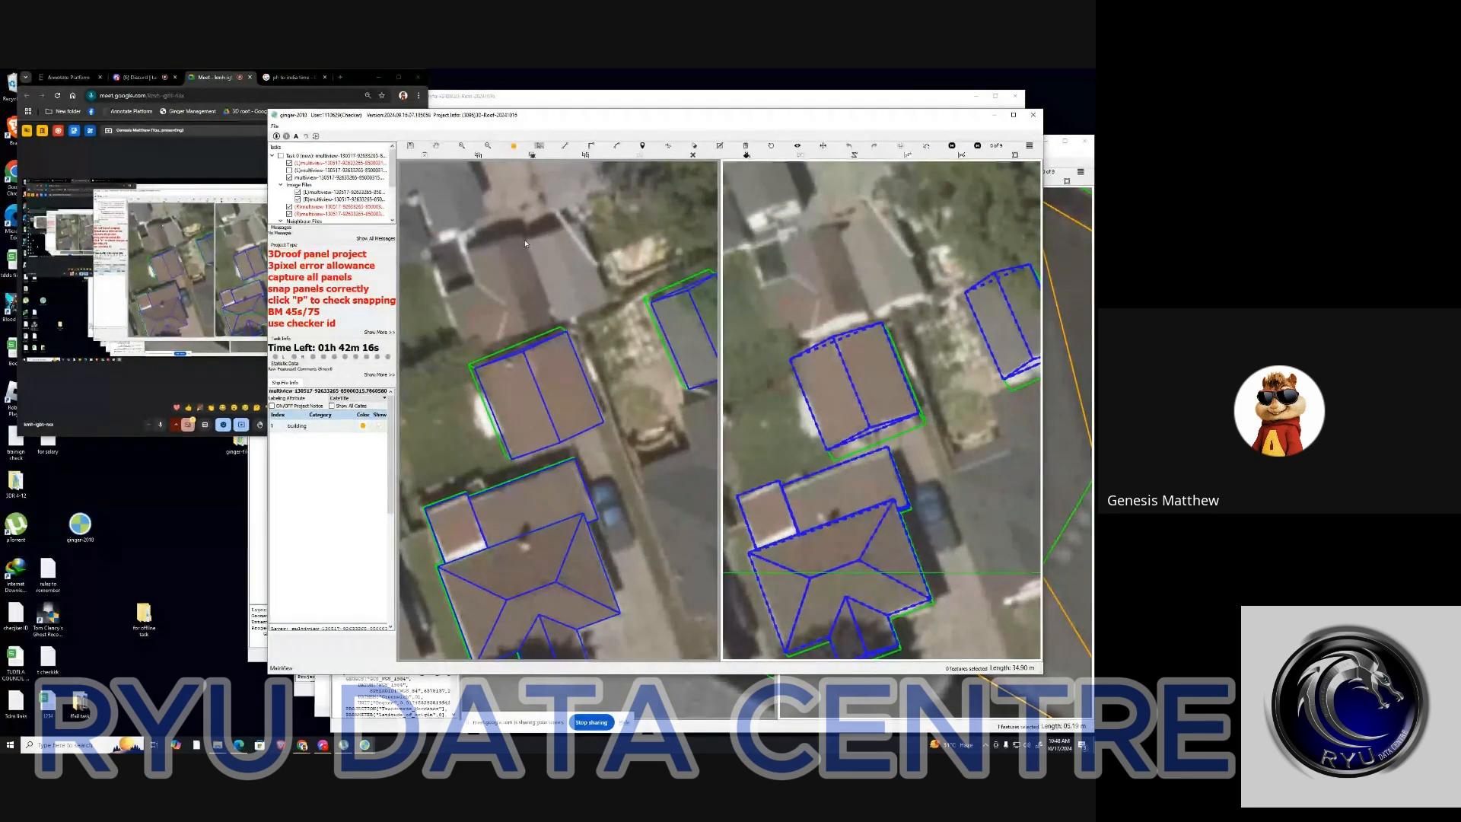
click(522, 236)
click(549, 323)
key(Escape)
click(526, 244)
key(Escape)
drag(570, 275, 565, 279)
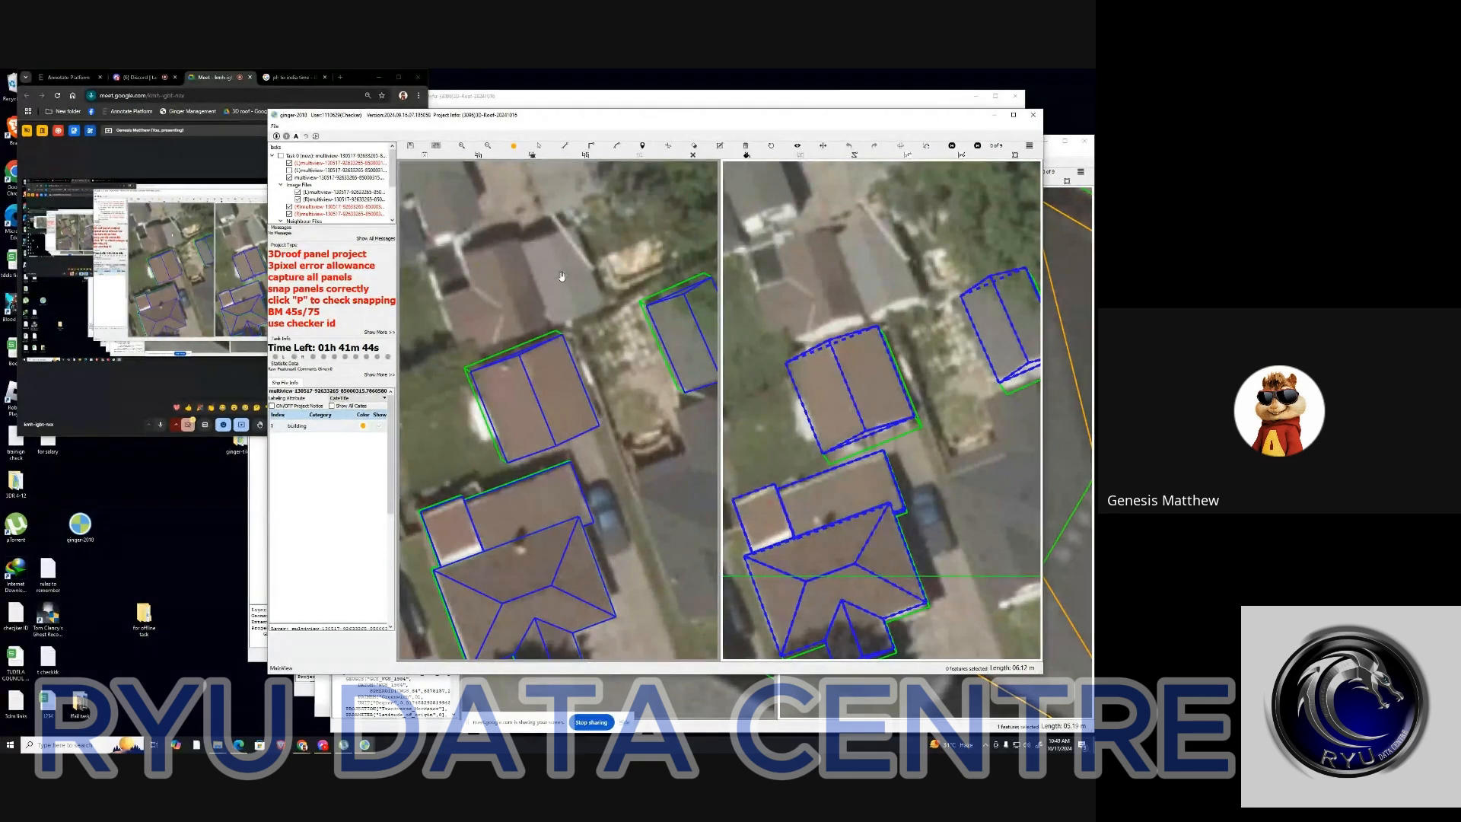
drag(553, 257, 550, 283)
key(r)
click(527, 208)
click(544, 299)
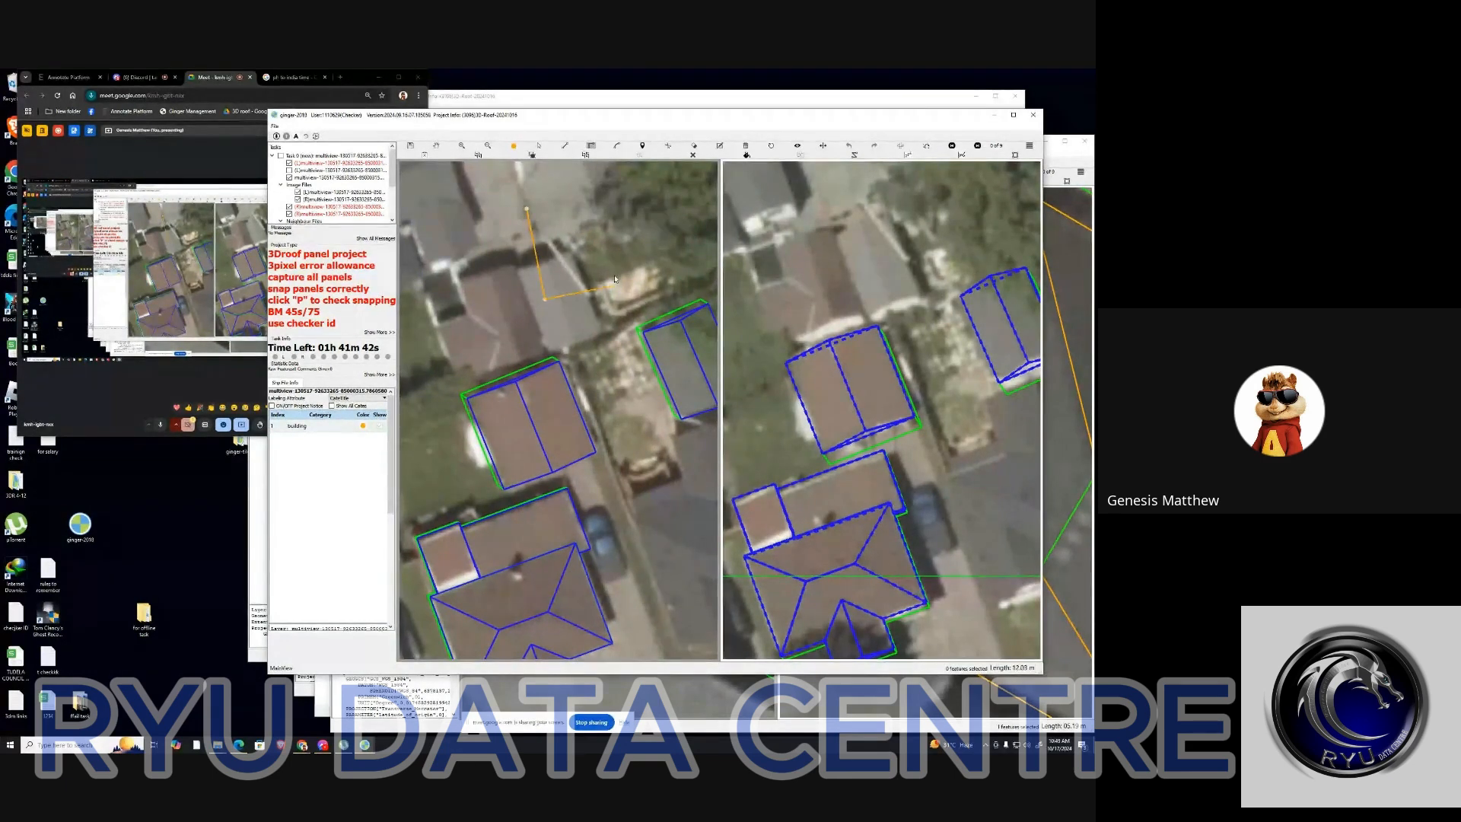
key(Escape)
Draw a trial rectangle across the driveway and the grey roof panel in the first image view and delete it
key(r)
click(505, 212)
click(530, 302)
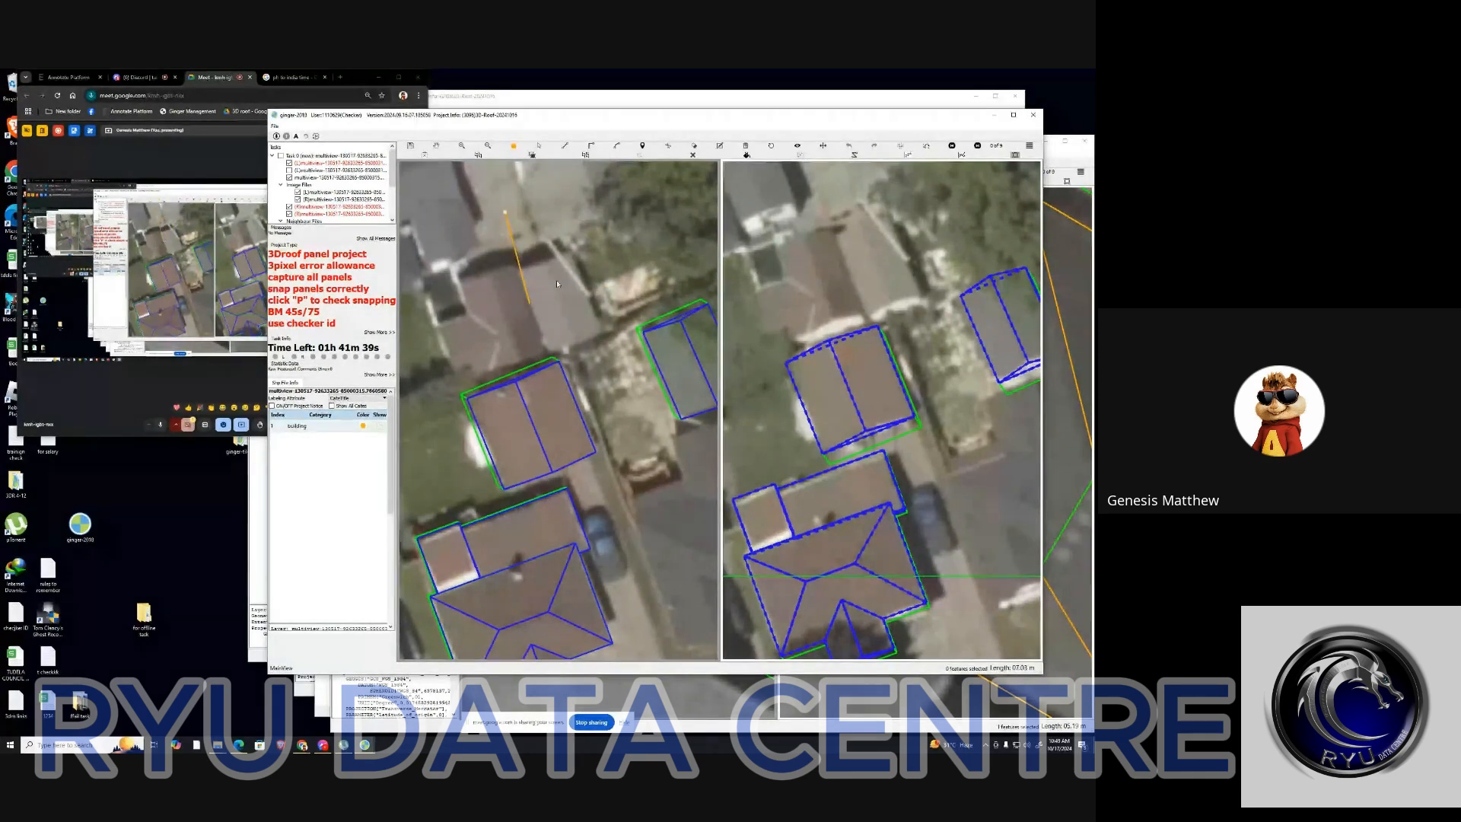
click(608, 289)
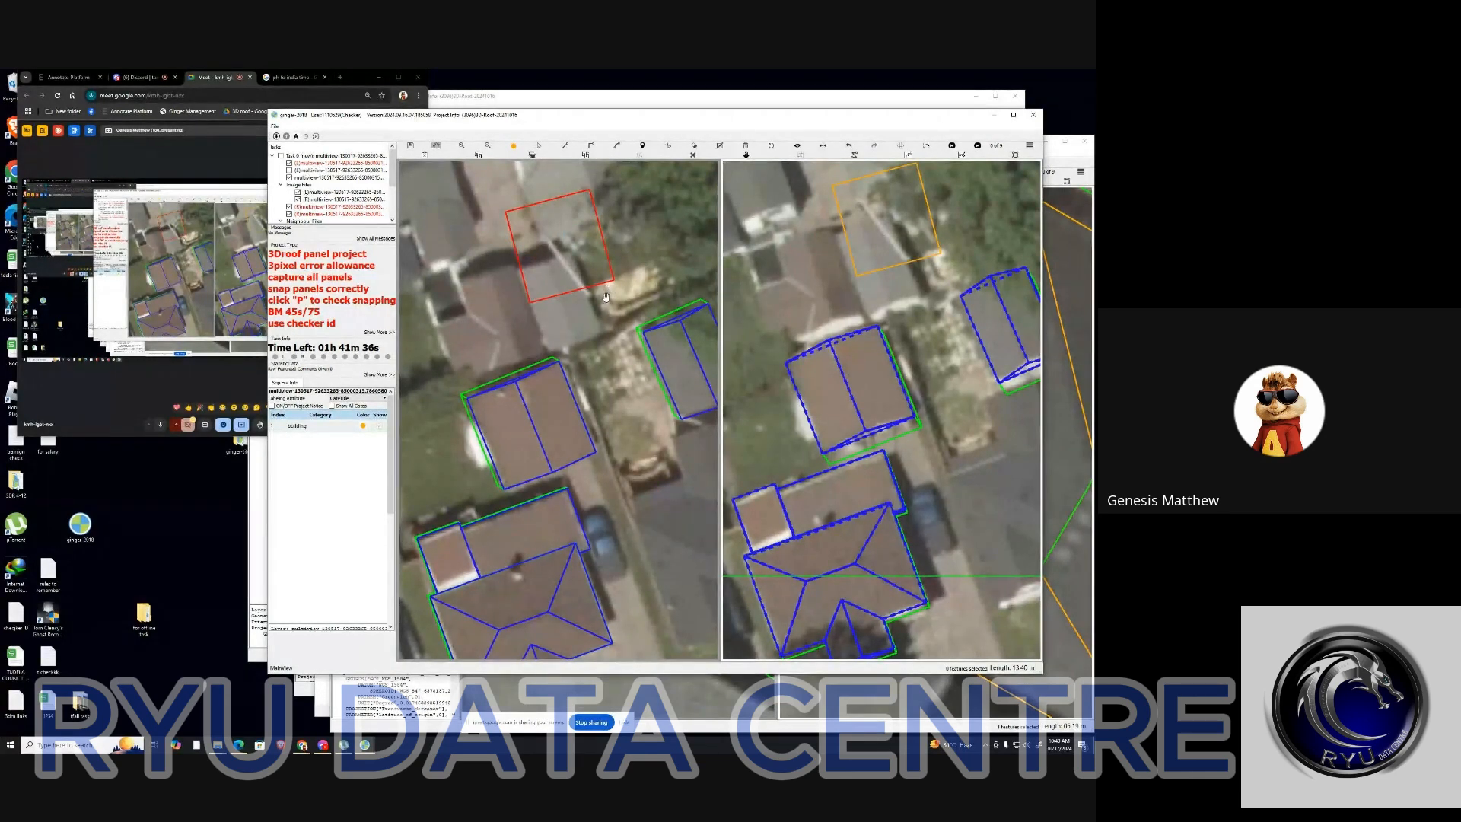
key(s)
click(573, 266)
key(Delete)
Draw a rectangle around the grey panel of the unannotated roof in the first image view
drag(567, 325, 571, 309)
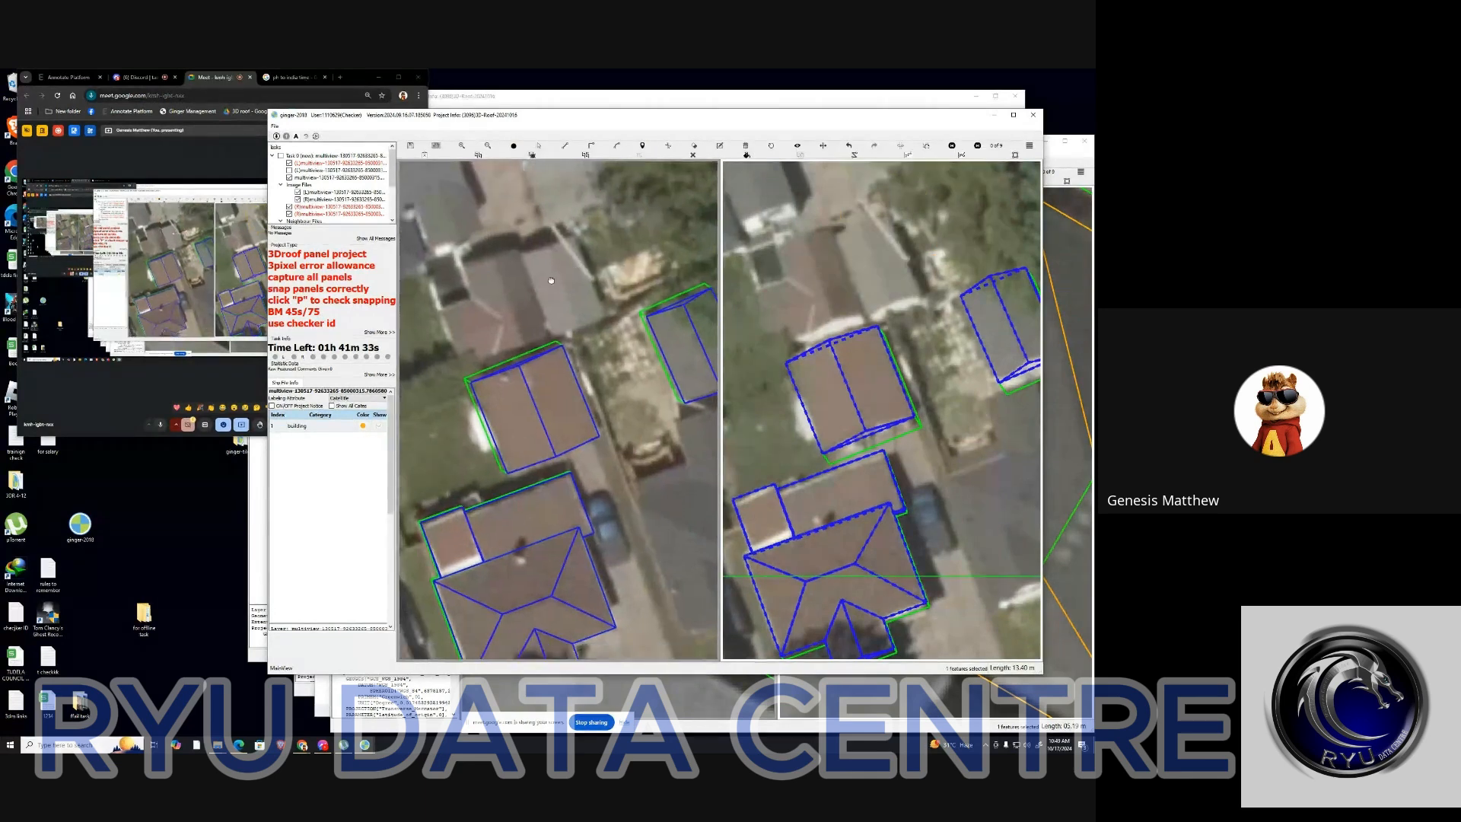
key(r)
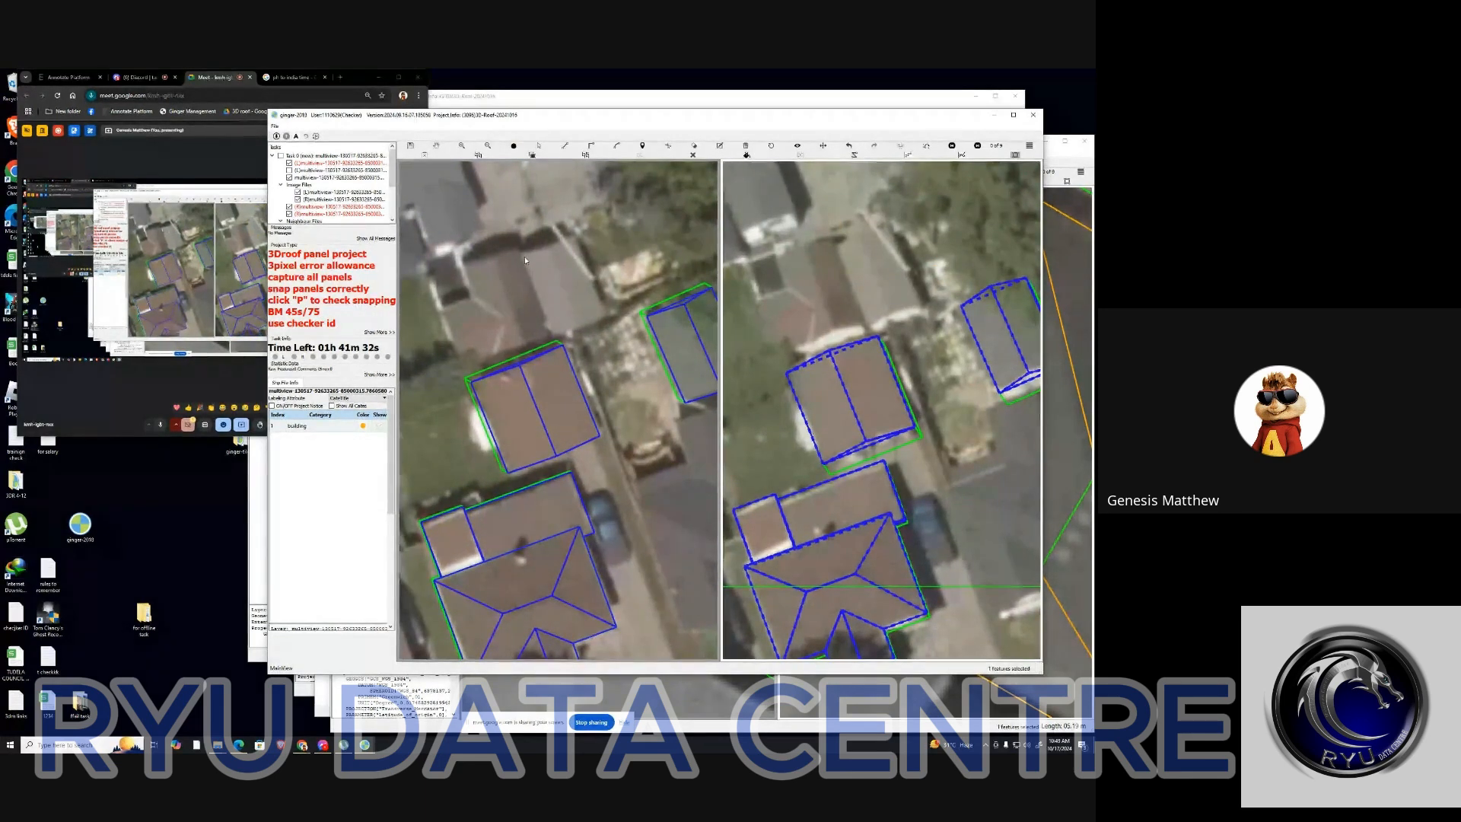
click(553, 336)
key(Escape)
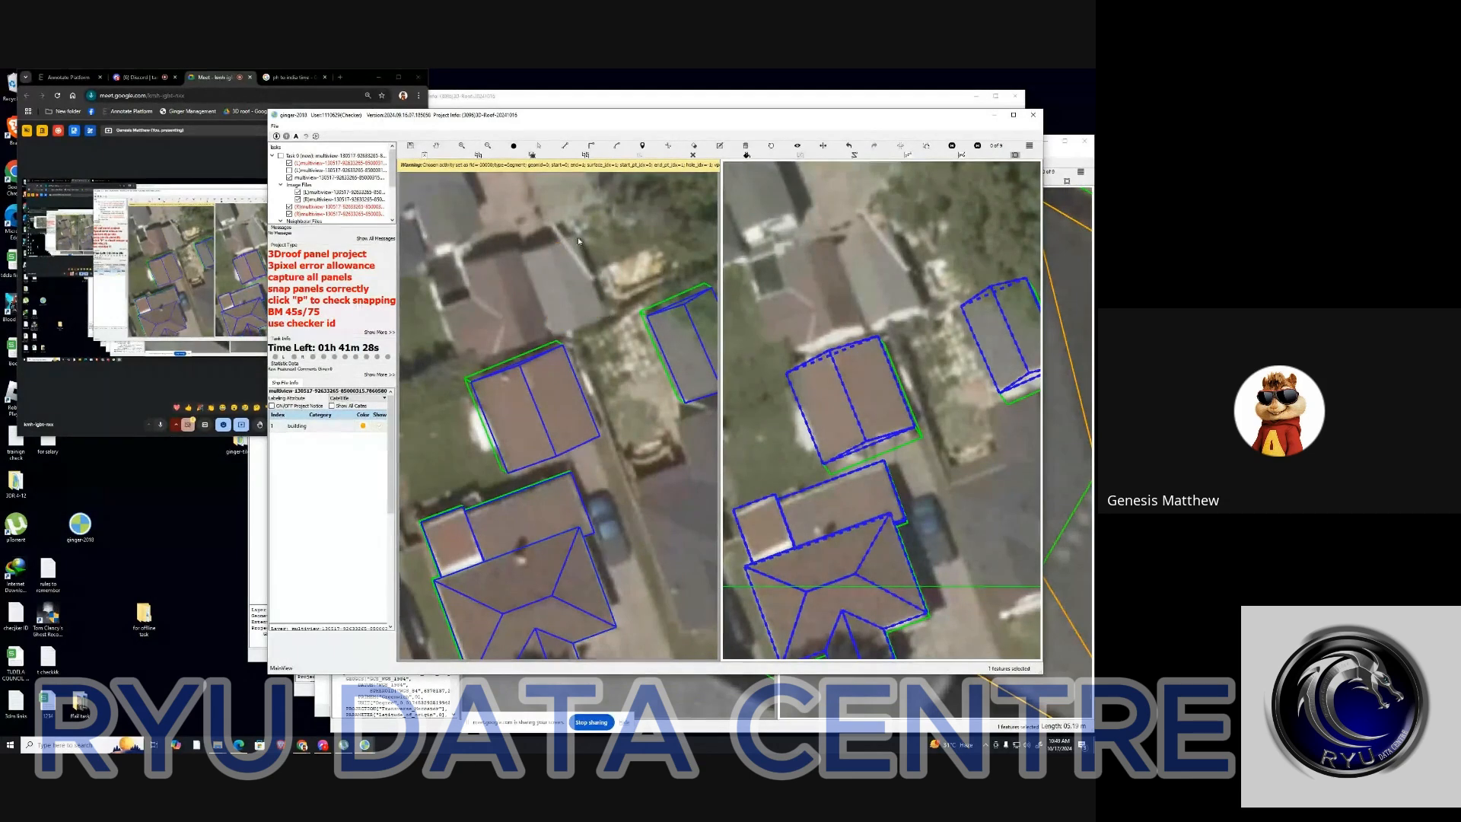
click(578, 242)
click(606, 314)
click(552, 330)
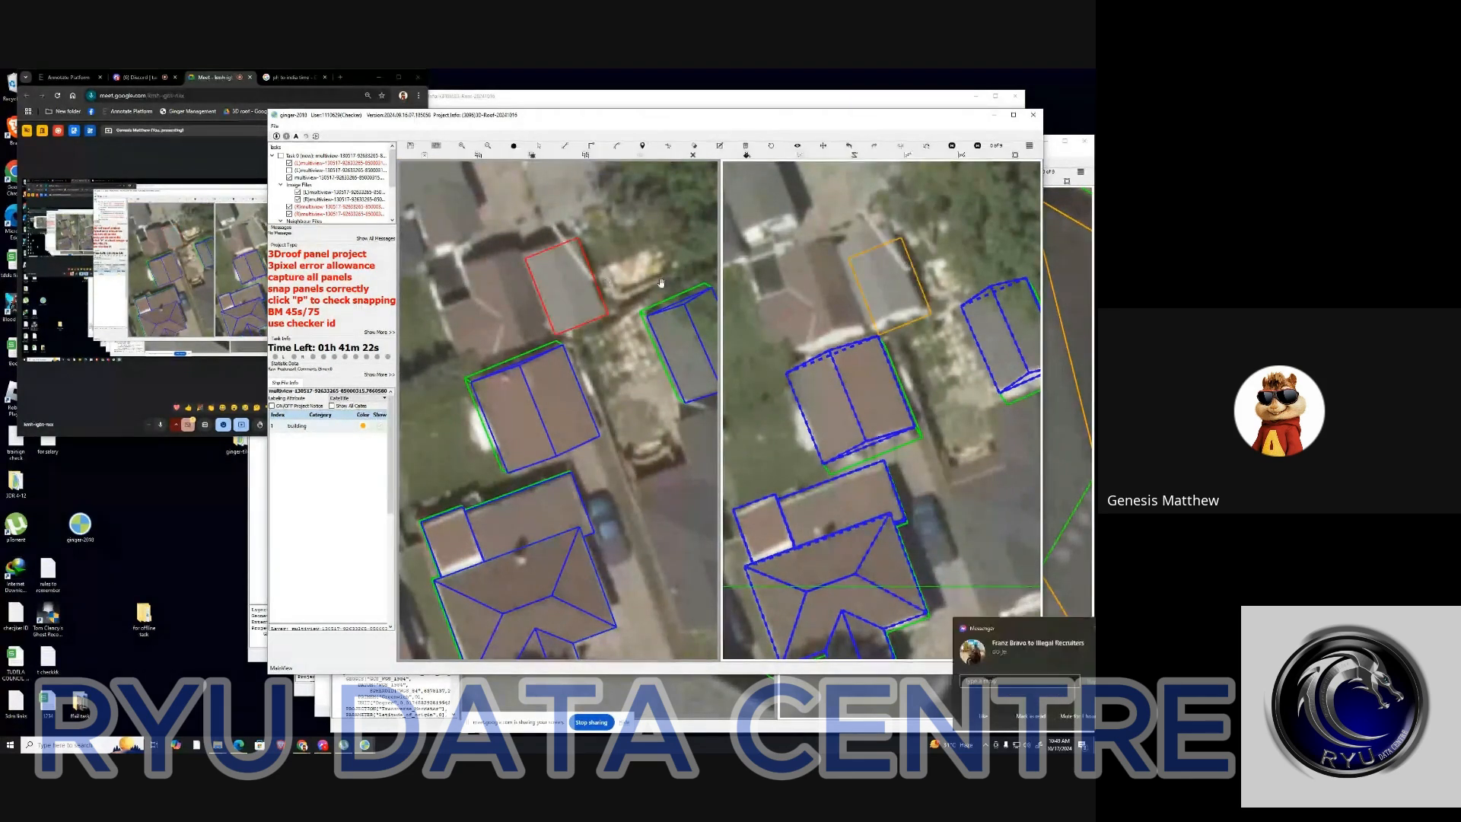
Try offsetting the new rectangle against the grey roof panel, delete it, and undo the changes
key(s)
click(893, 291)
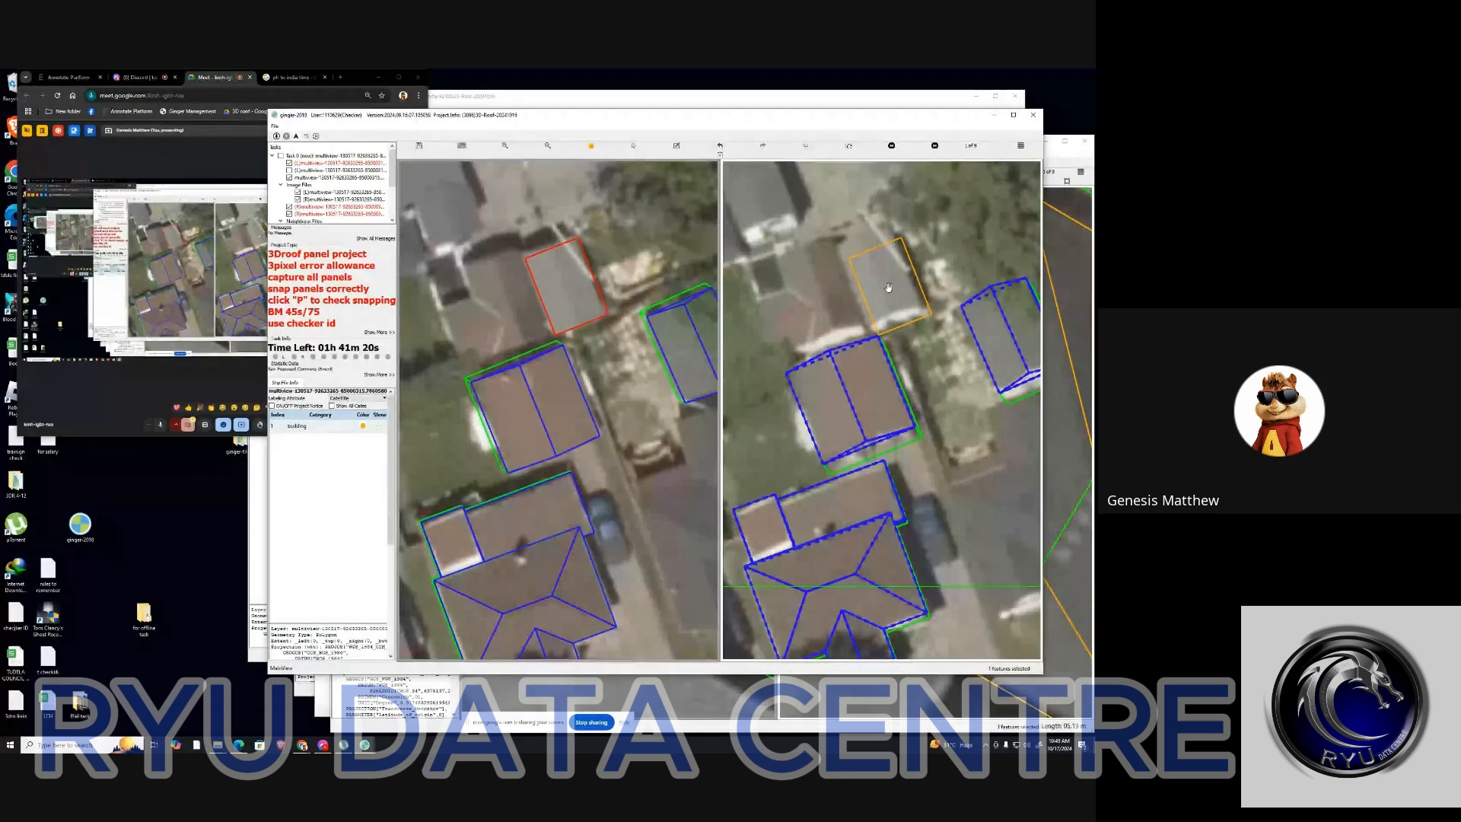
key(s)
click(892, 276)
key(Escape)
click(552, 278)
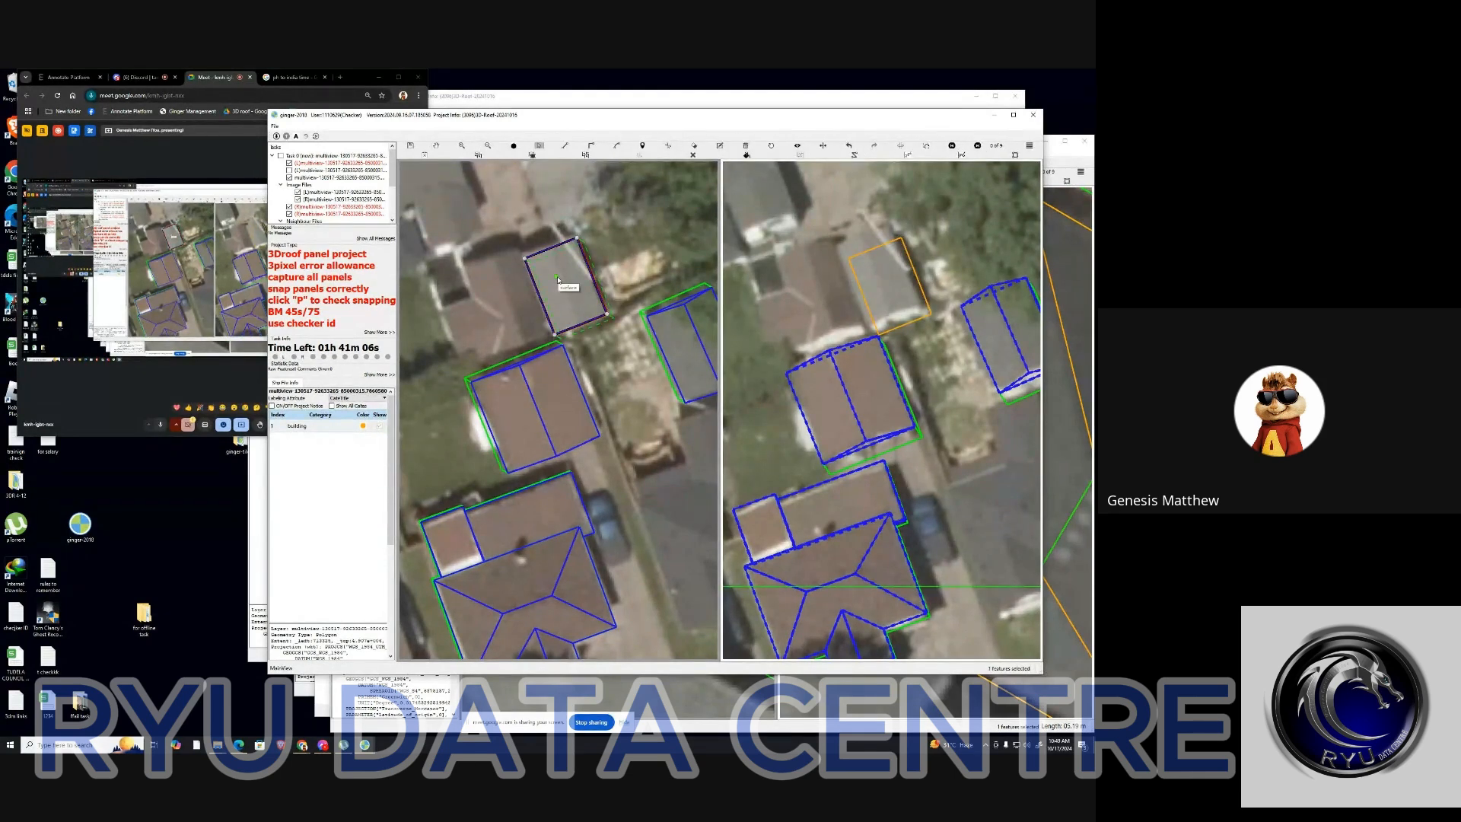
click(901, 277)
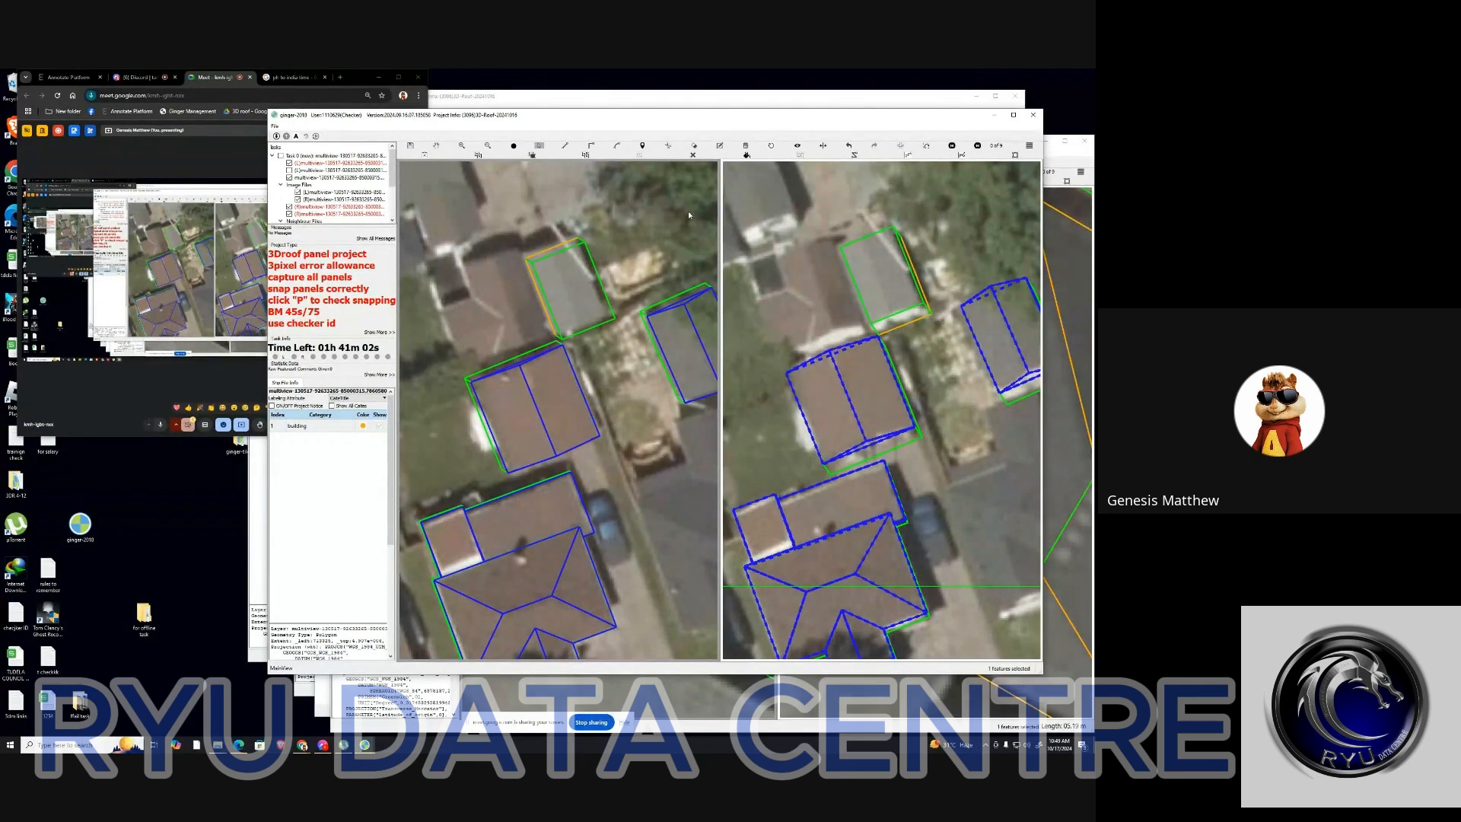
key(Delete)
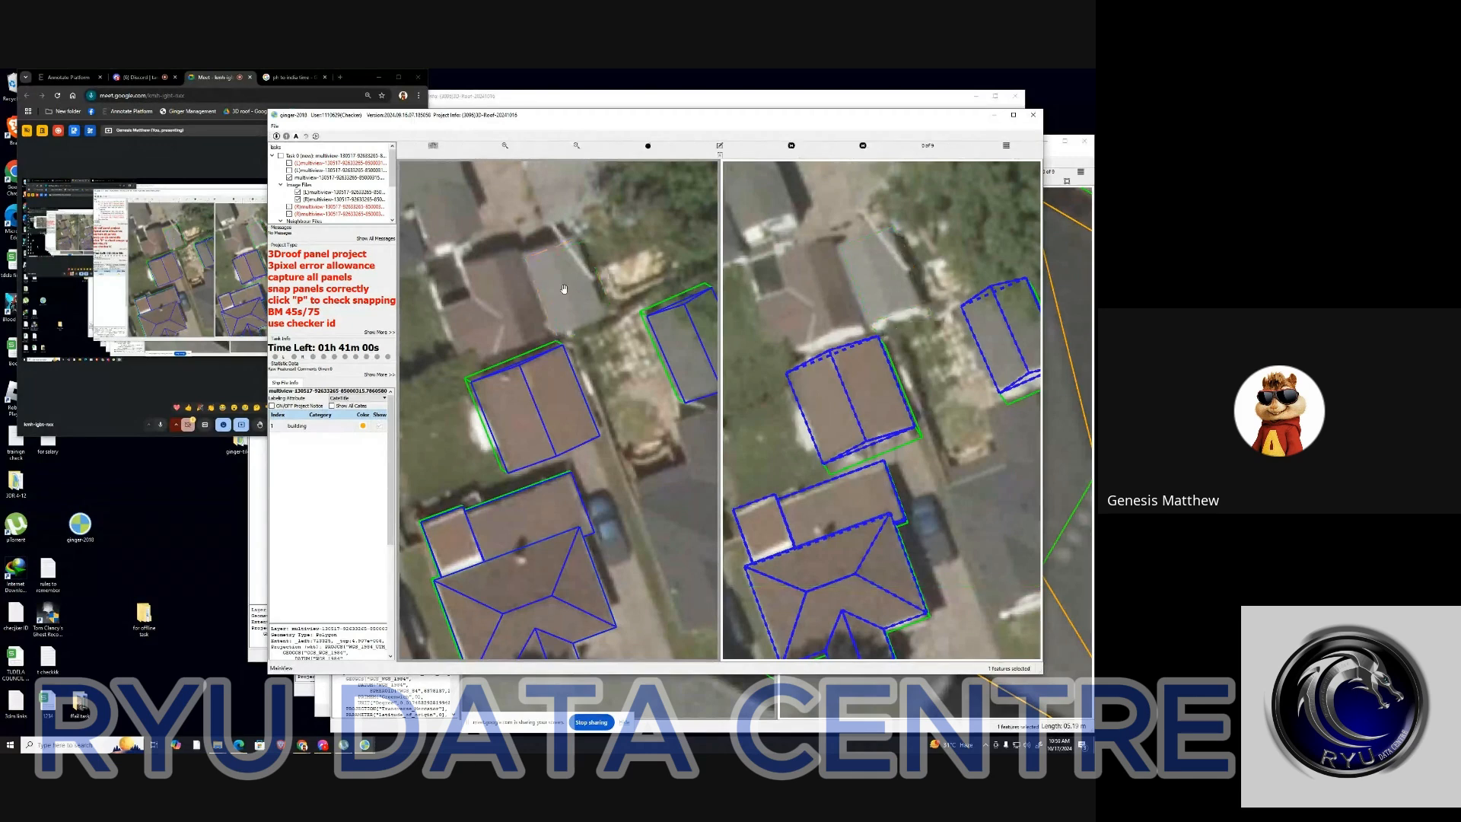
key(ctrl+z)
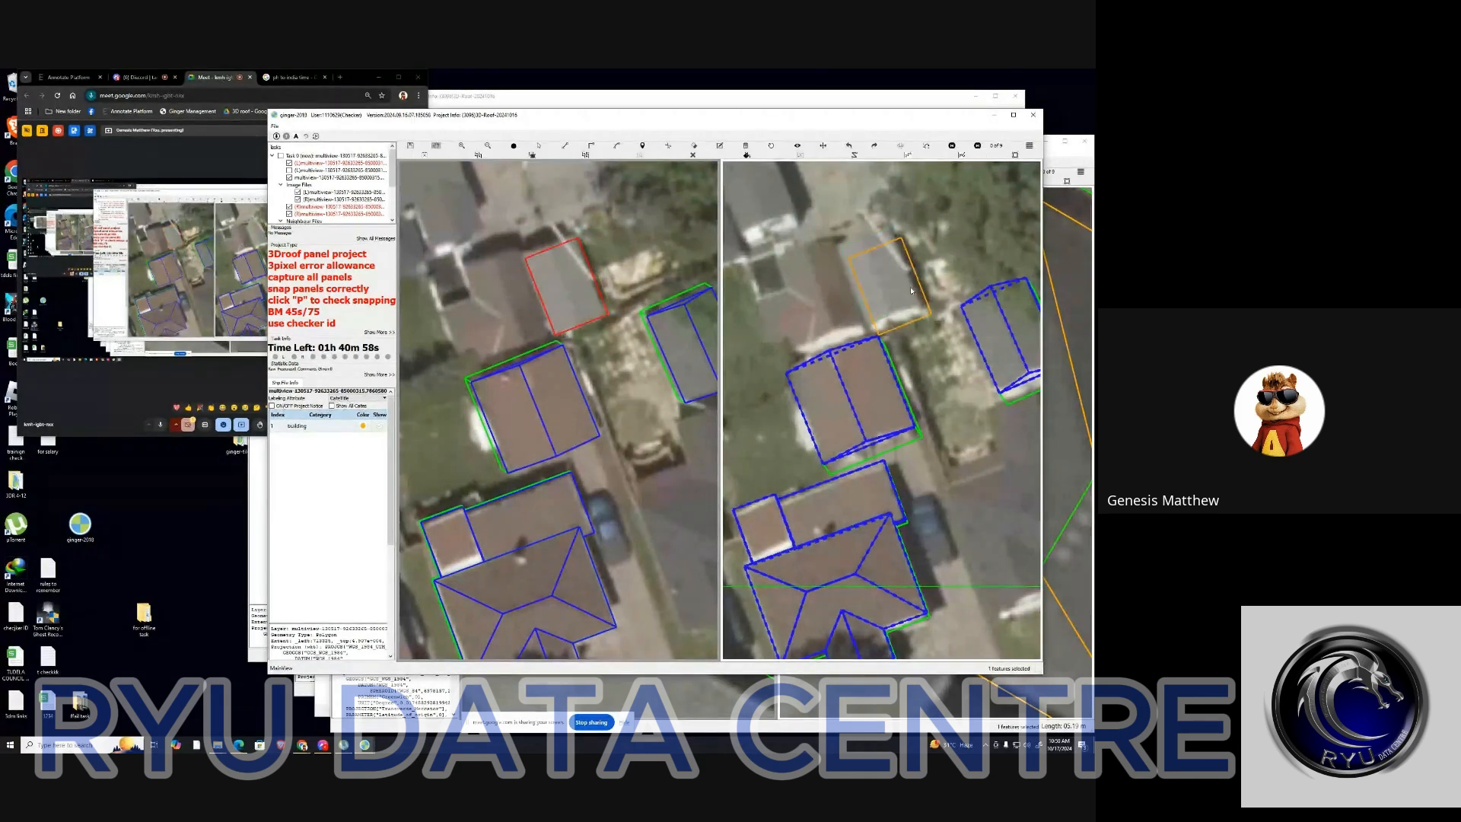
Shift the rectangle in the second image view onto the grey roof panel's edges and place its ground footprint
key(s)
double_click(910, 296)
drag(911, 302, 899, 291)
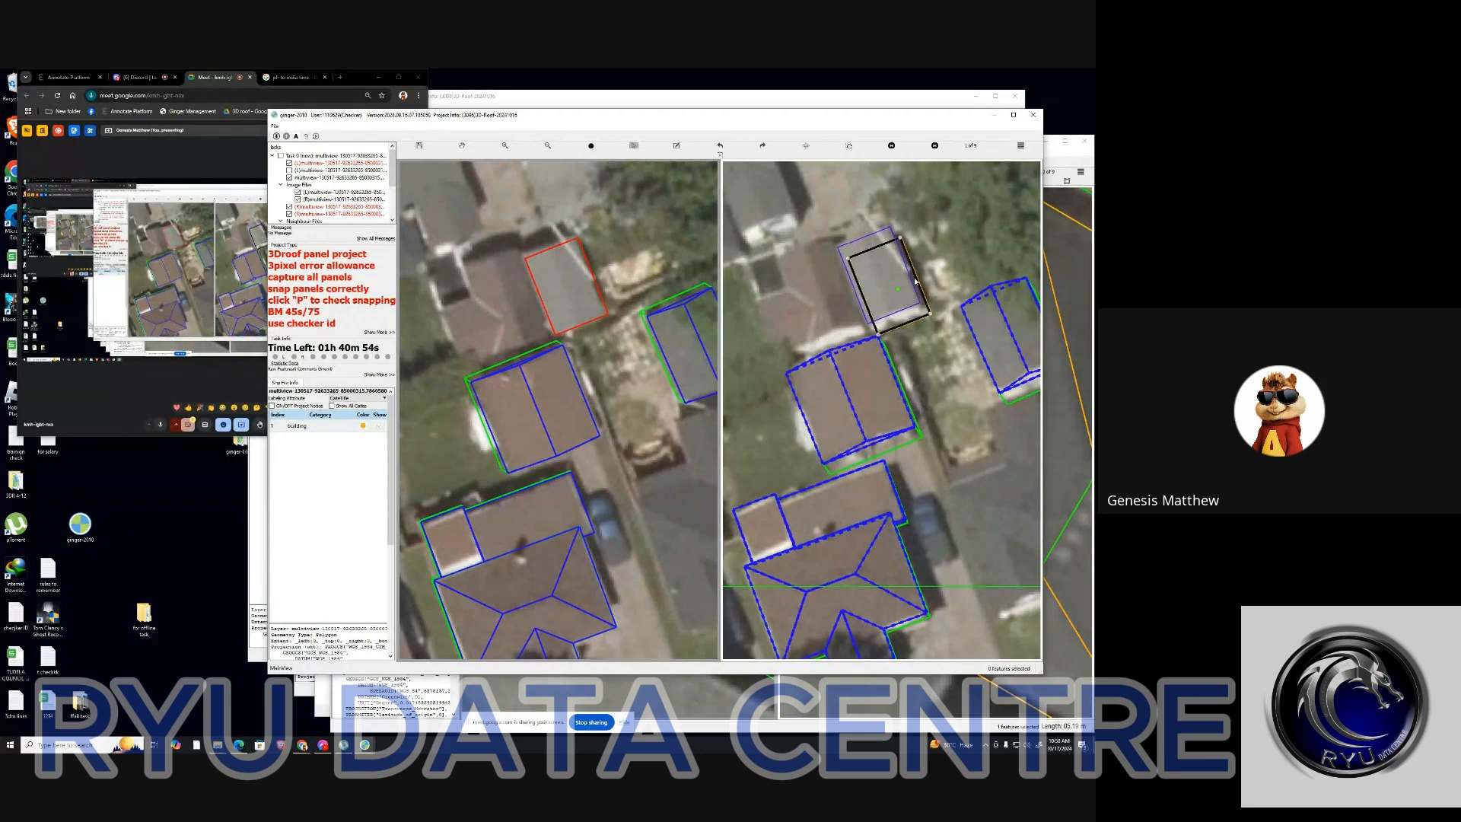
click(915, 281)
double_click(884, 274)
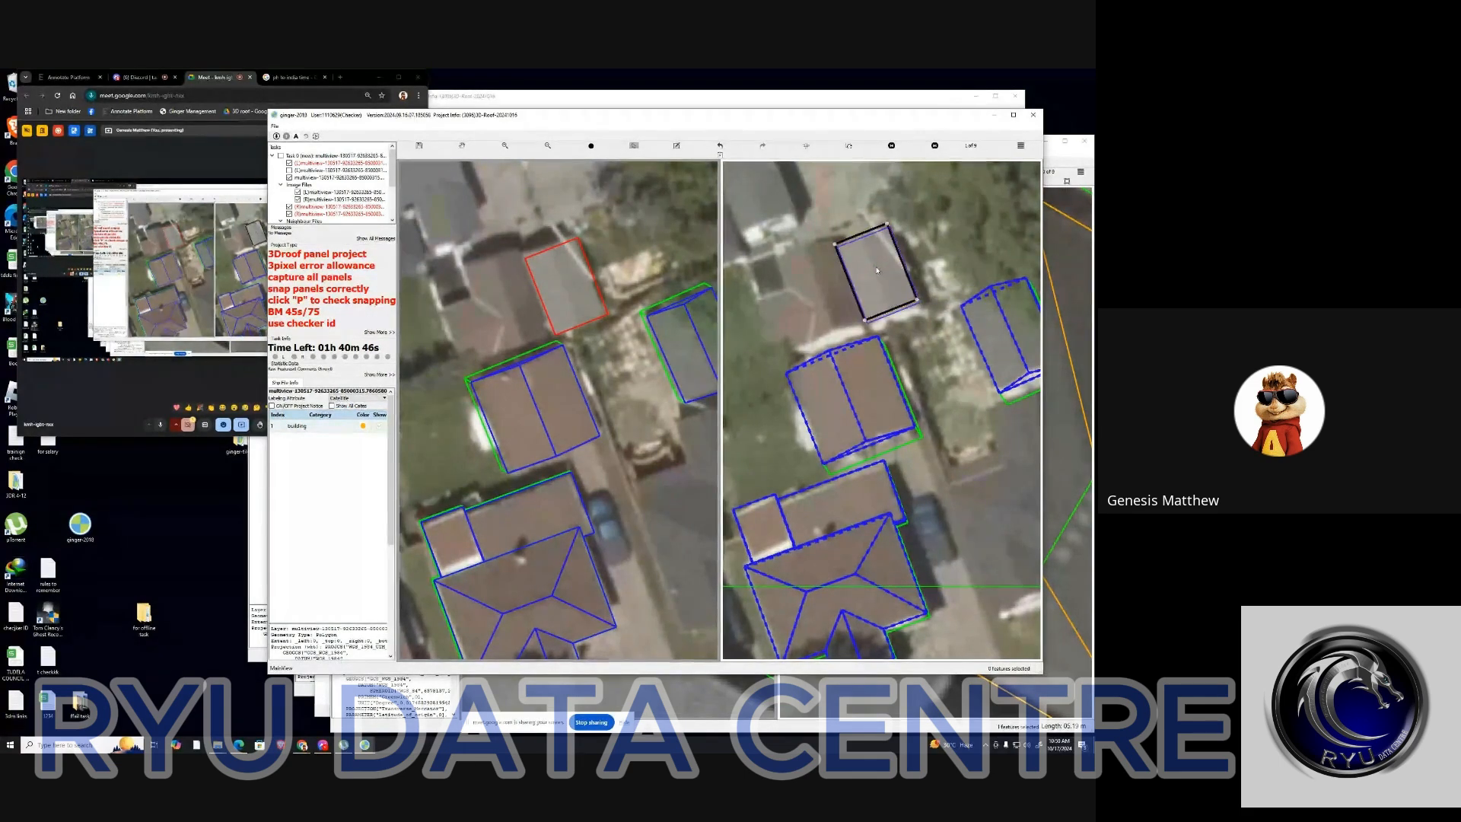
click(882, 273)
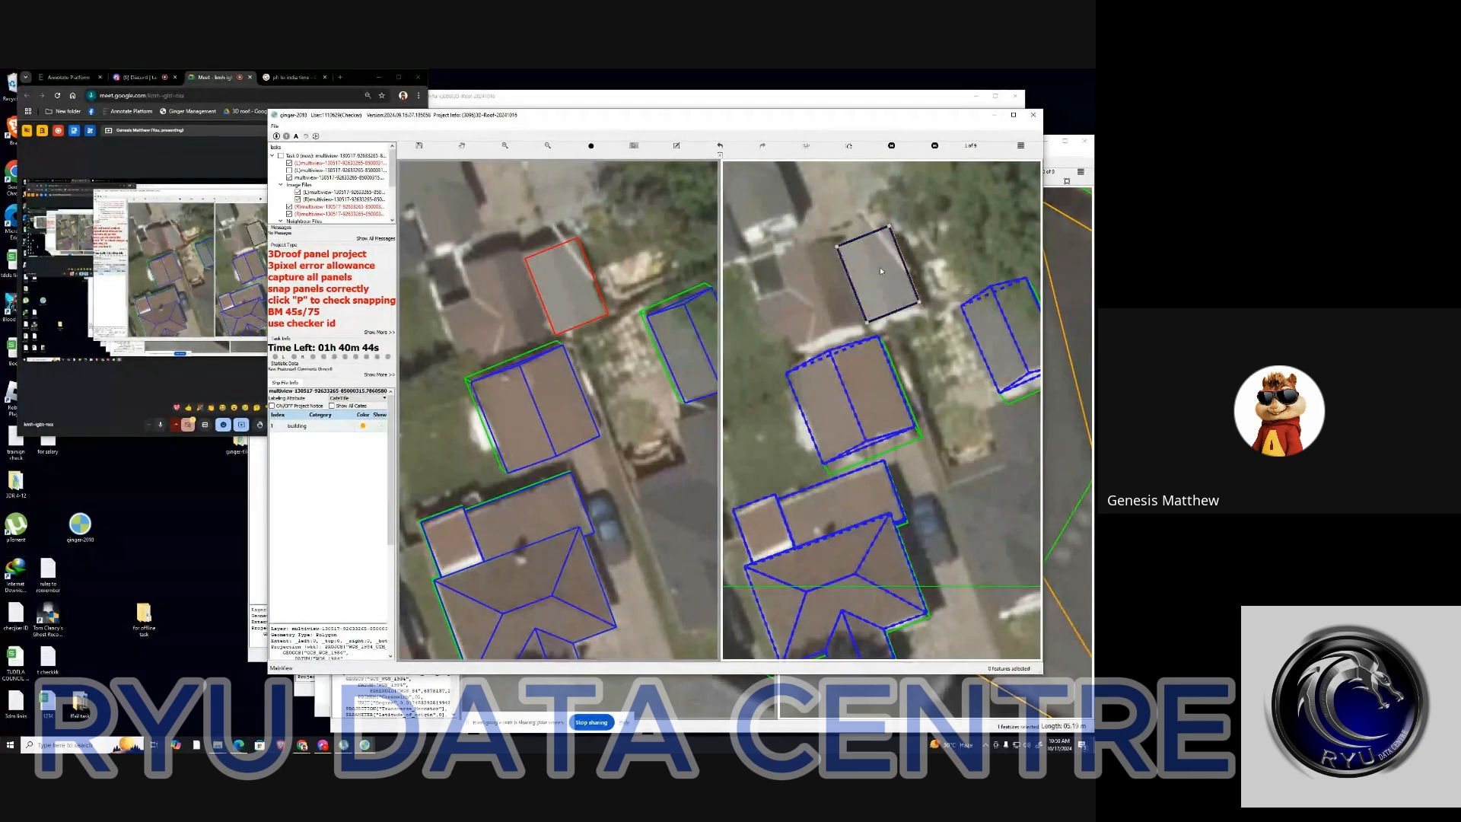
click(900, 315)
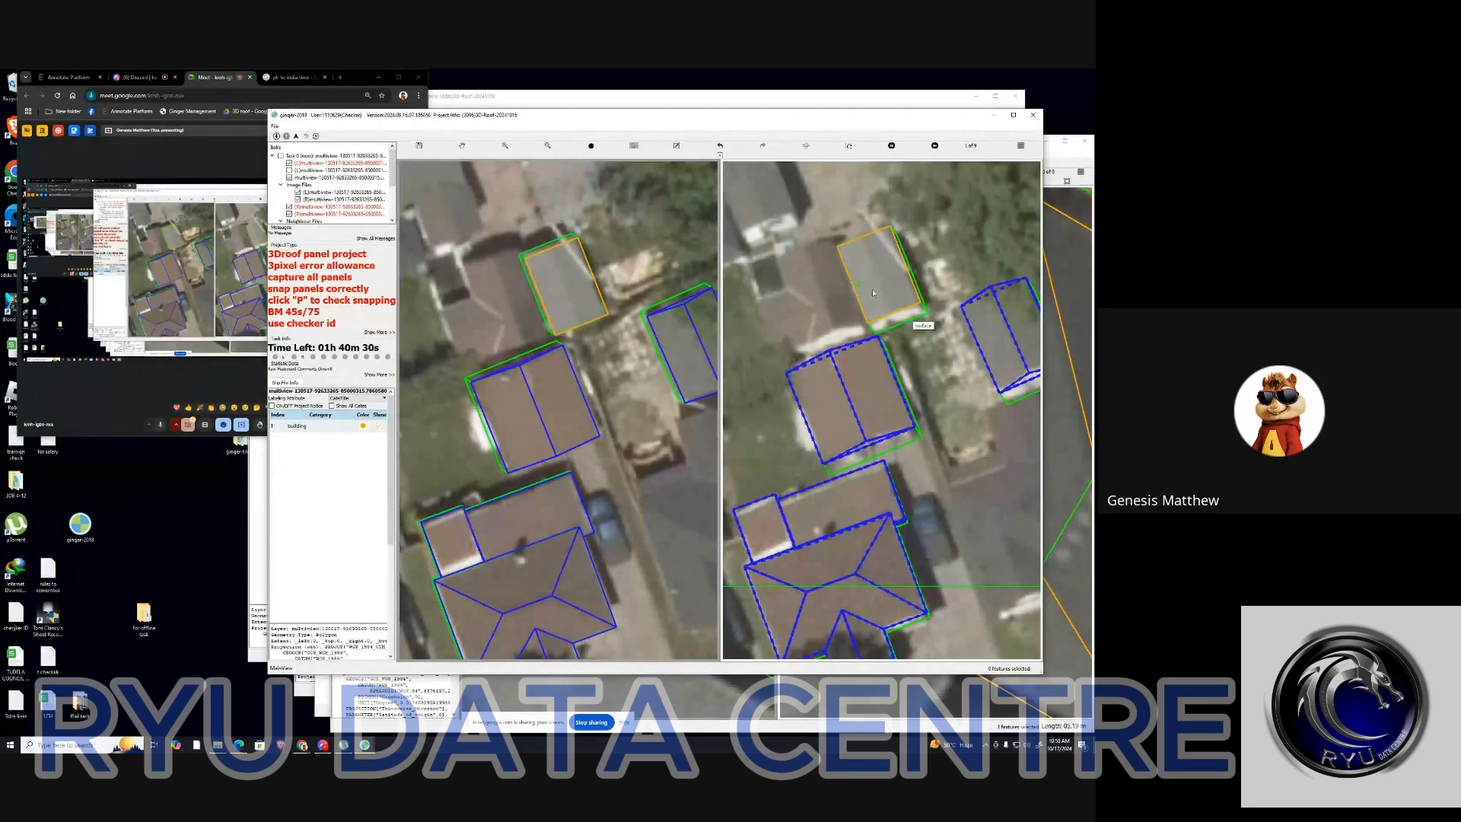
Switch through the neighbouring images to check the new grey roof panel's outline in both views
click(935, 146)
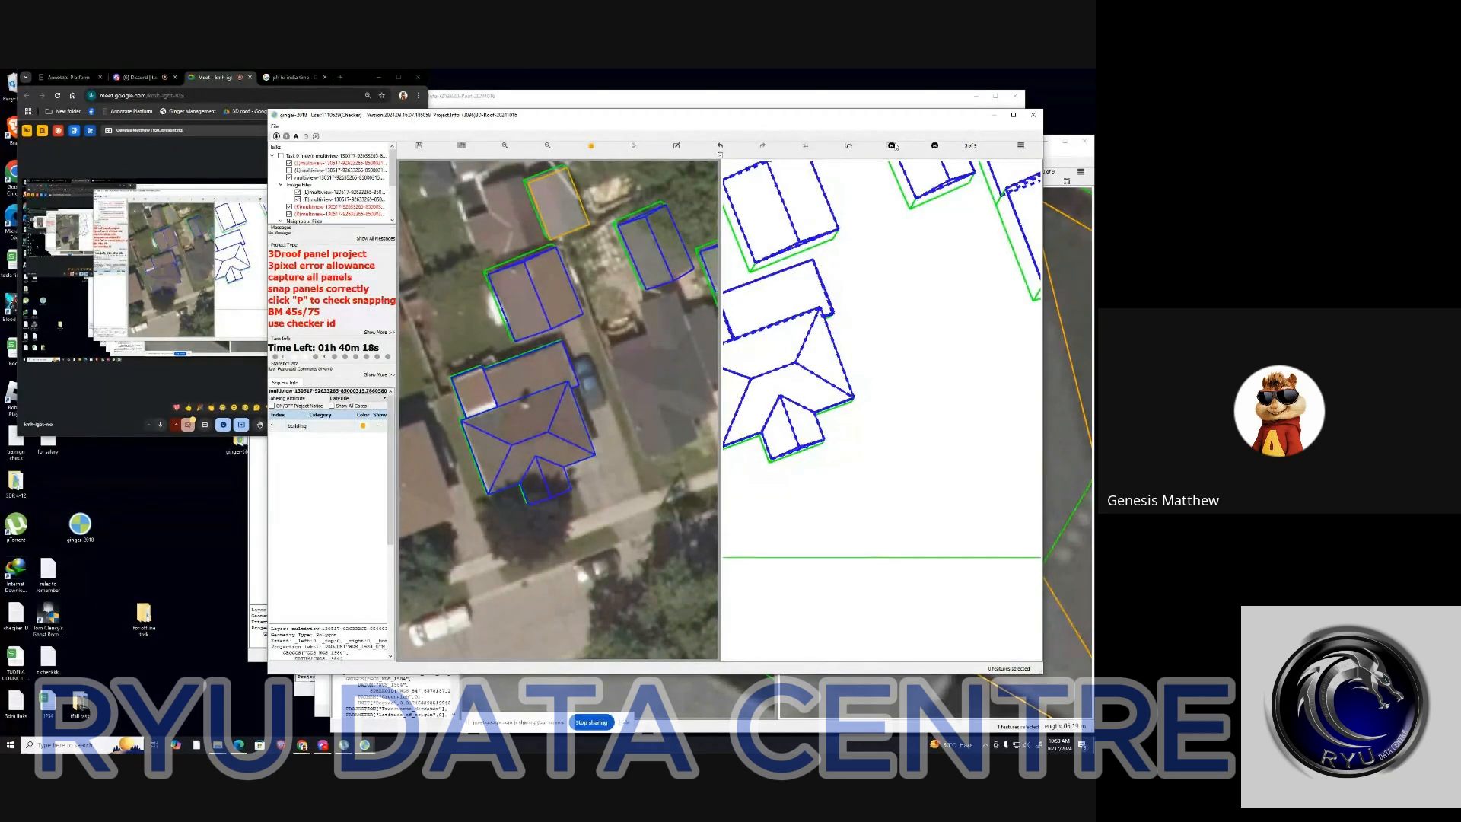
click(893, 146)
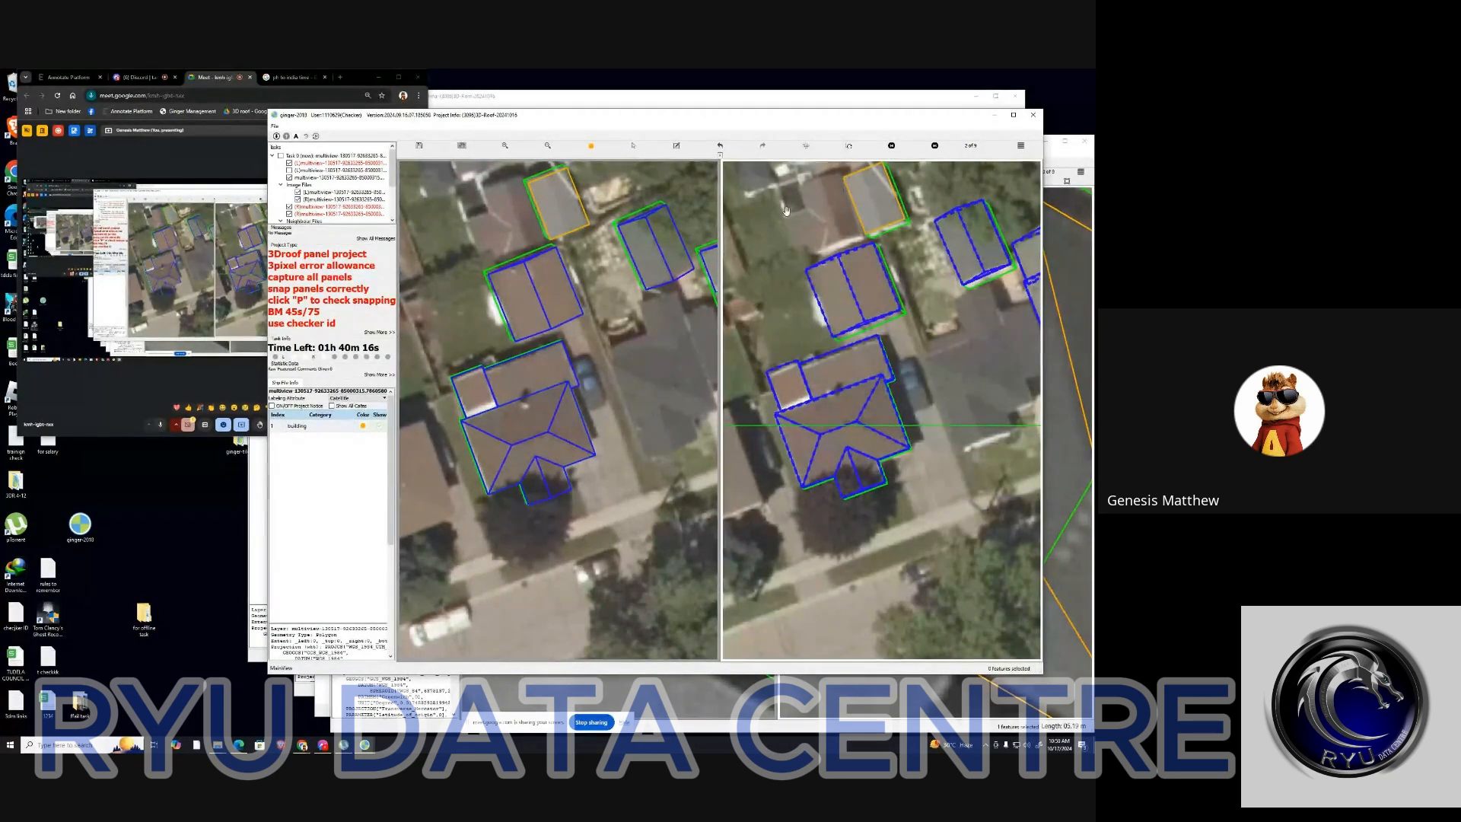
drag(638, 214, 641, 248)
drag(889, 236, 908, 281)
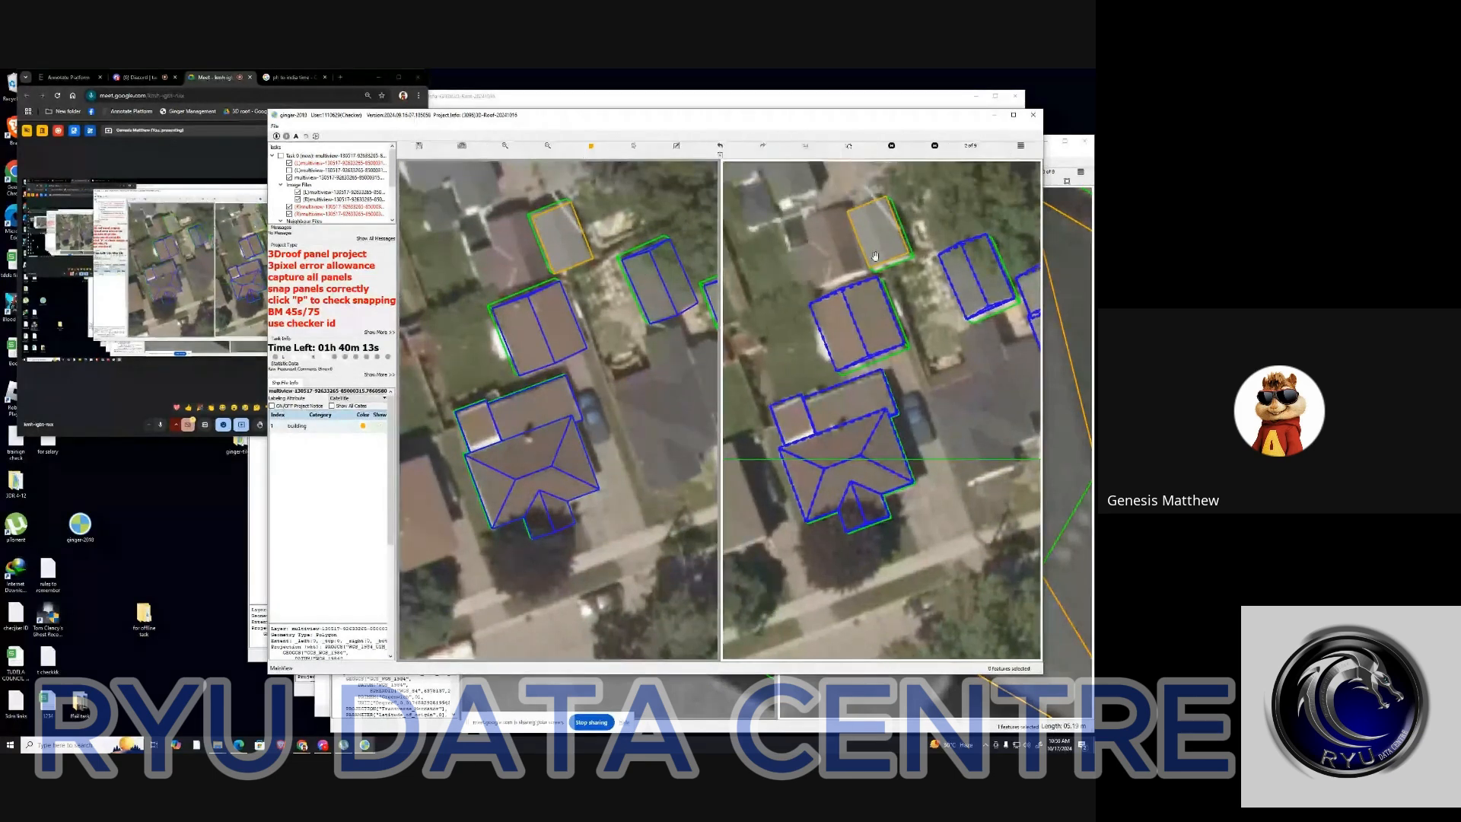
Try moving the upper short edge of the grey roof panel's outline outward in the first image view
scroll(908, 282, up, 1)
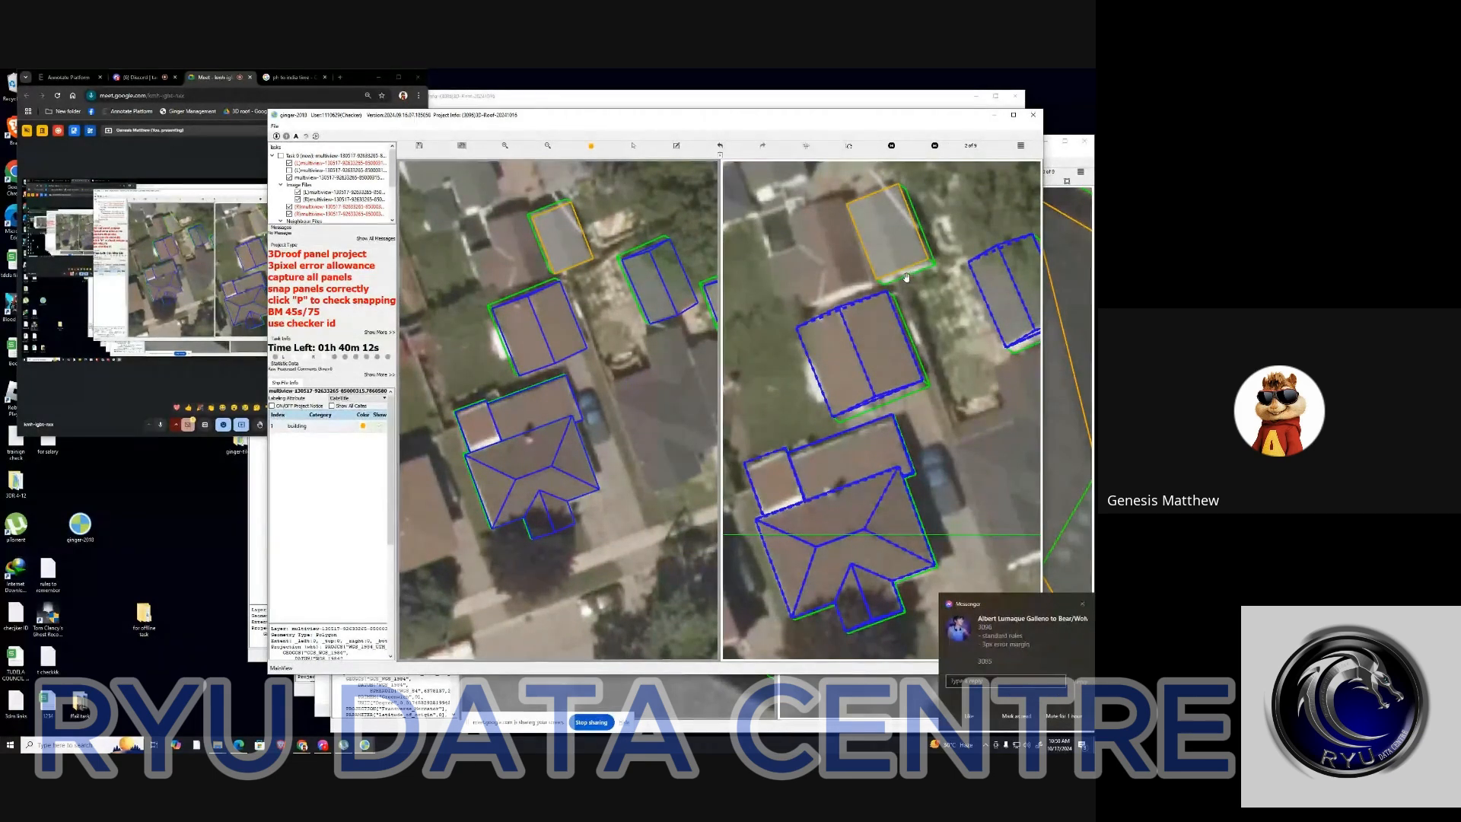
scroll(832, 293, up, 2)
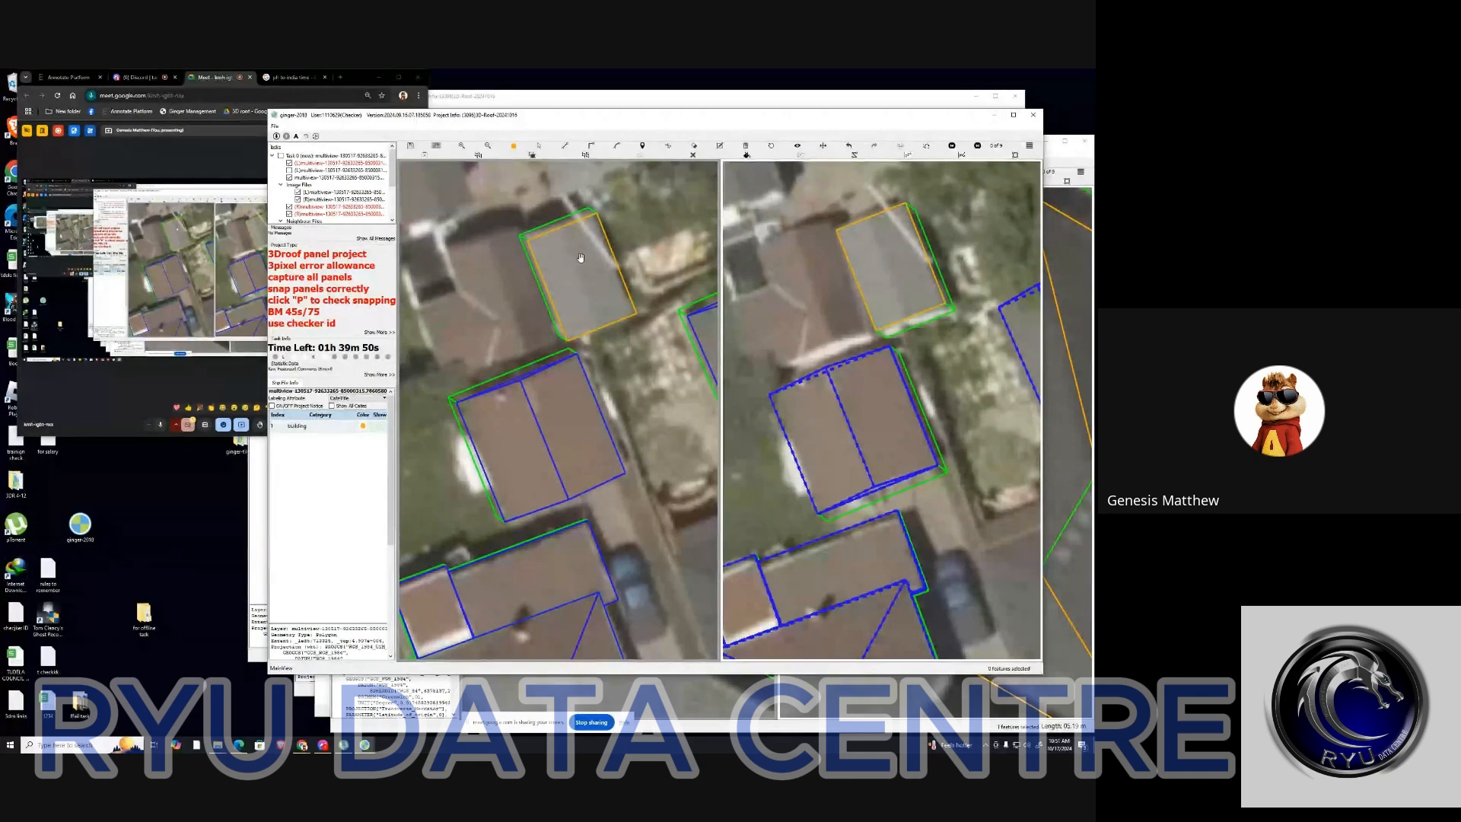
drag(580, 258, 586, 275)
scroll(564, 251, up, 1)
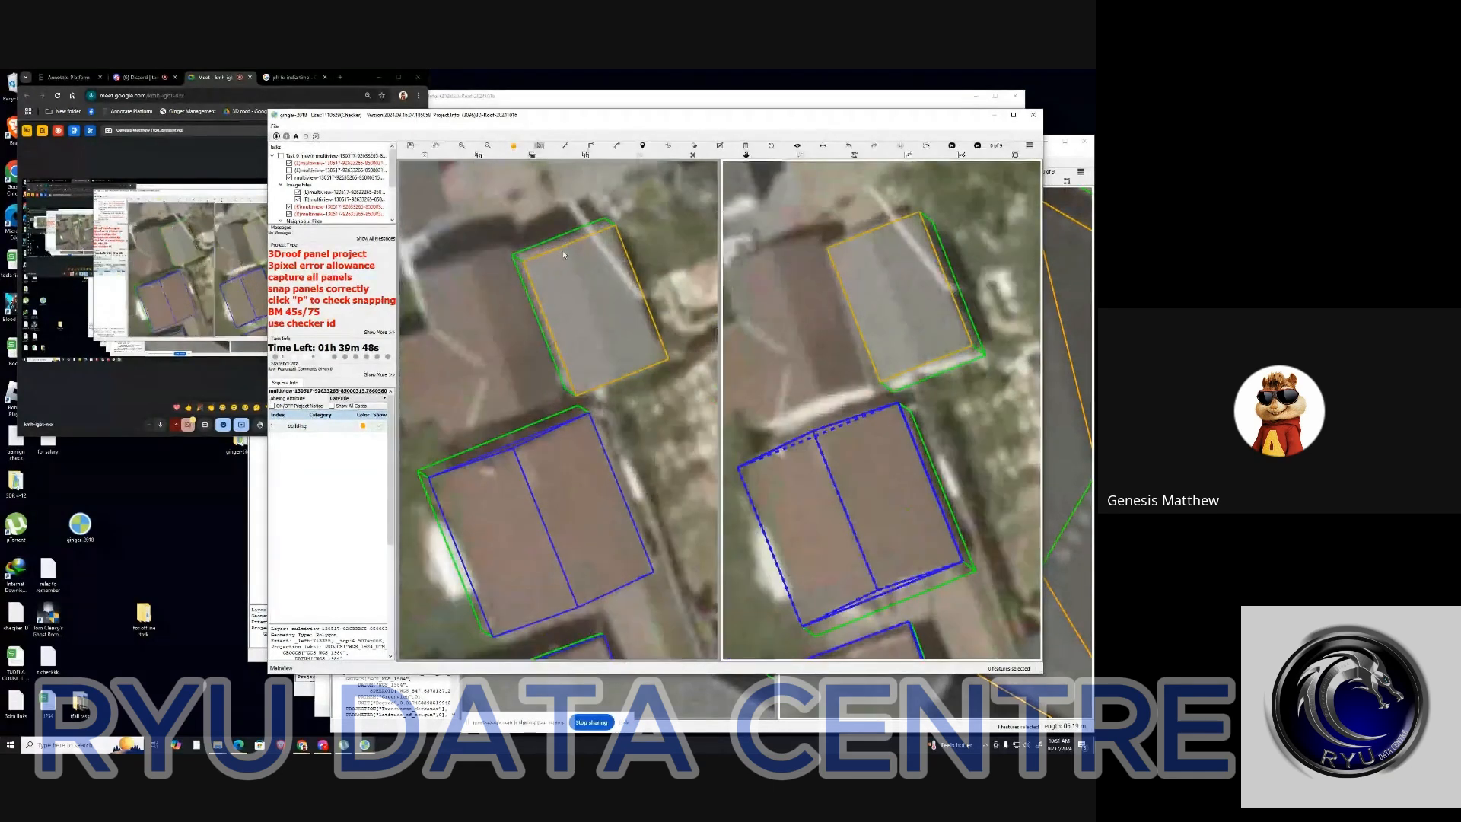
click(563, 244)
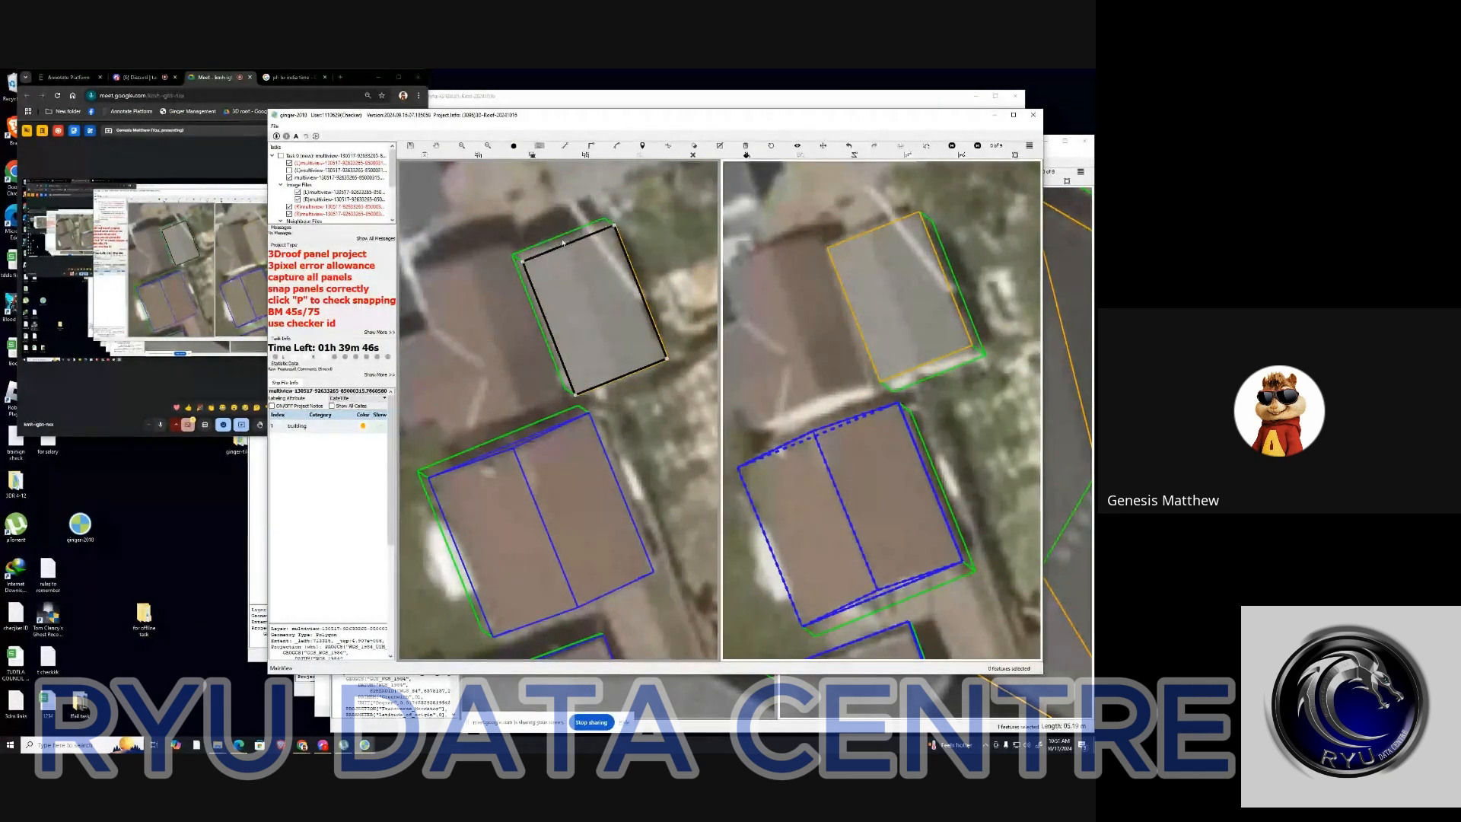
key(Escape)
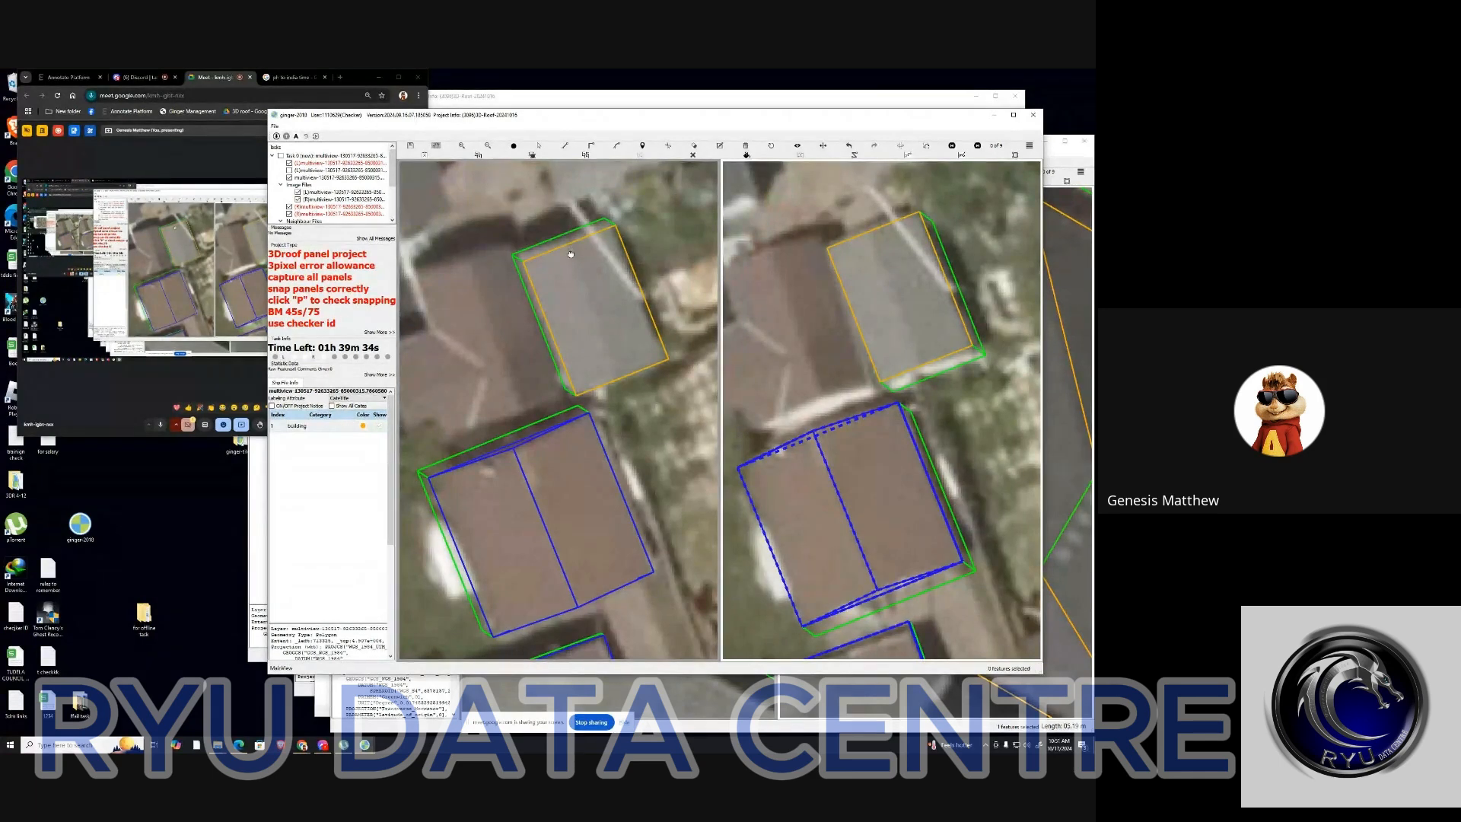
click(568, 242)
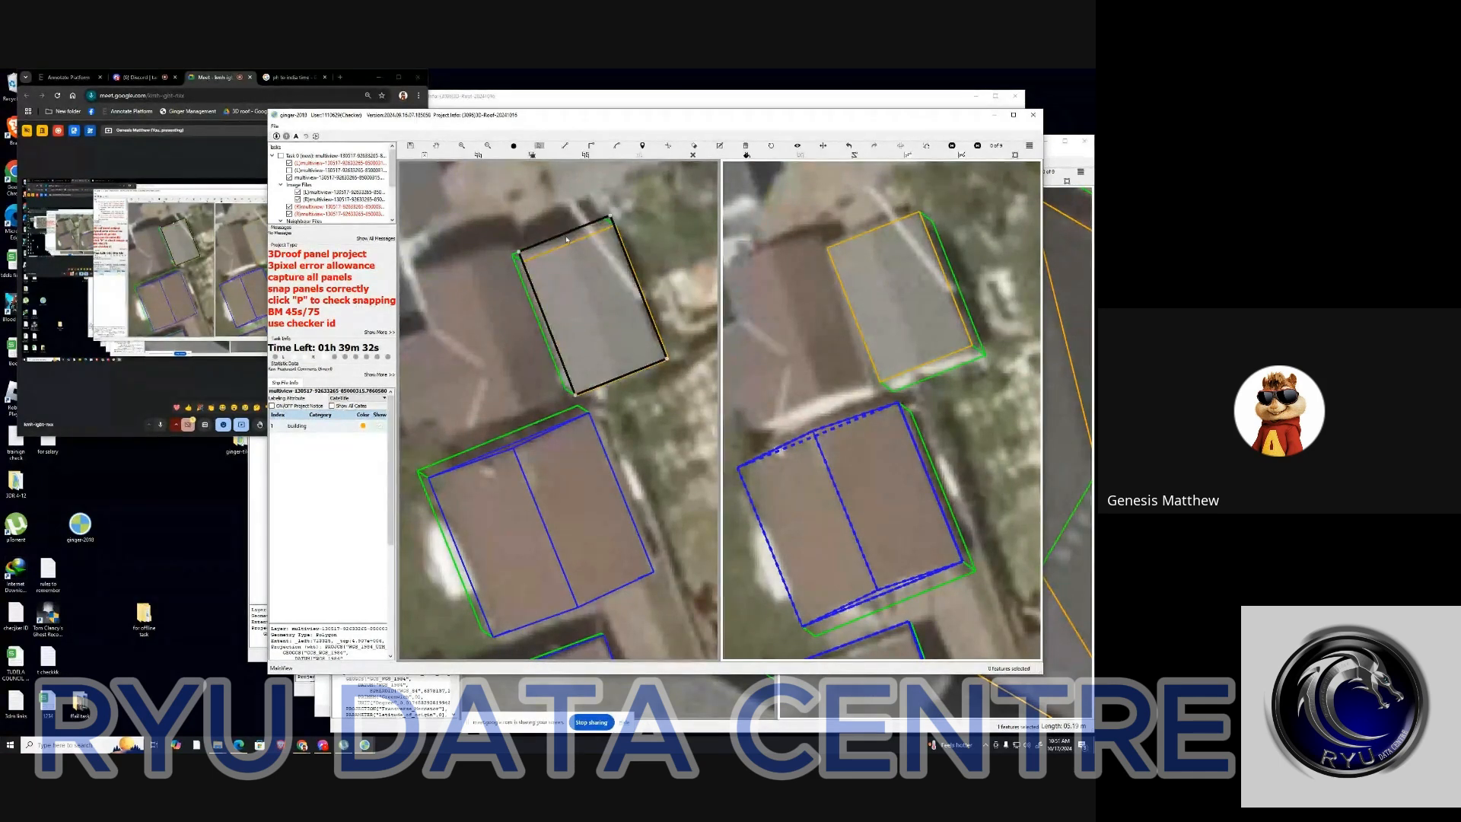
scroll(568, 242, down, 3)
scroll(570, 246, up, 3)
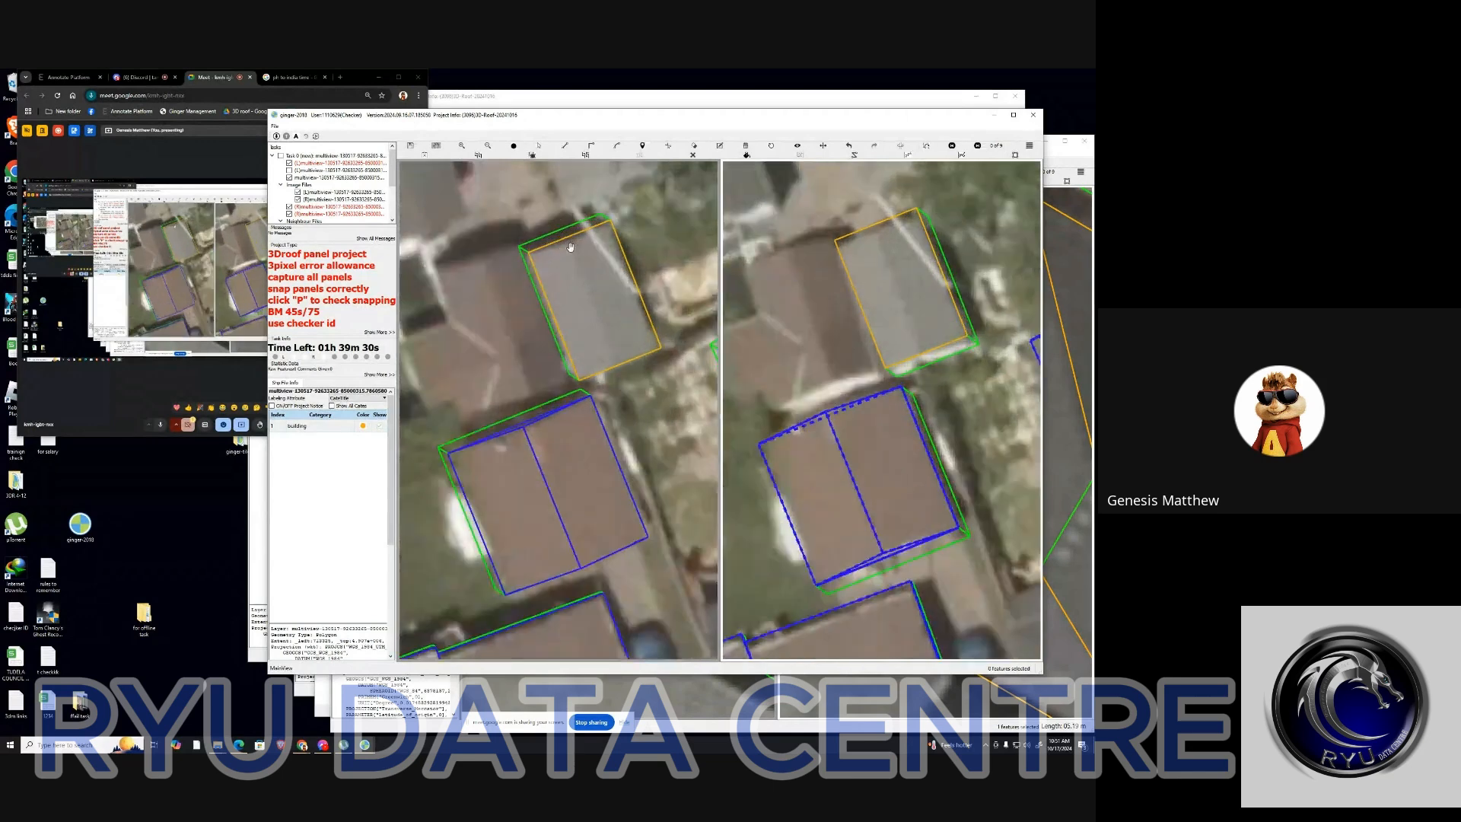
Examine the grey roof panel's outline against the roof edges in both image views
scroll(570, 246, up, 2)
drag(568, 235, 576, 245)
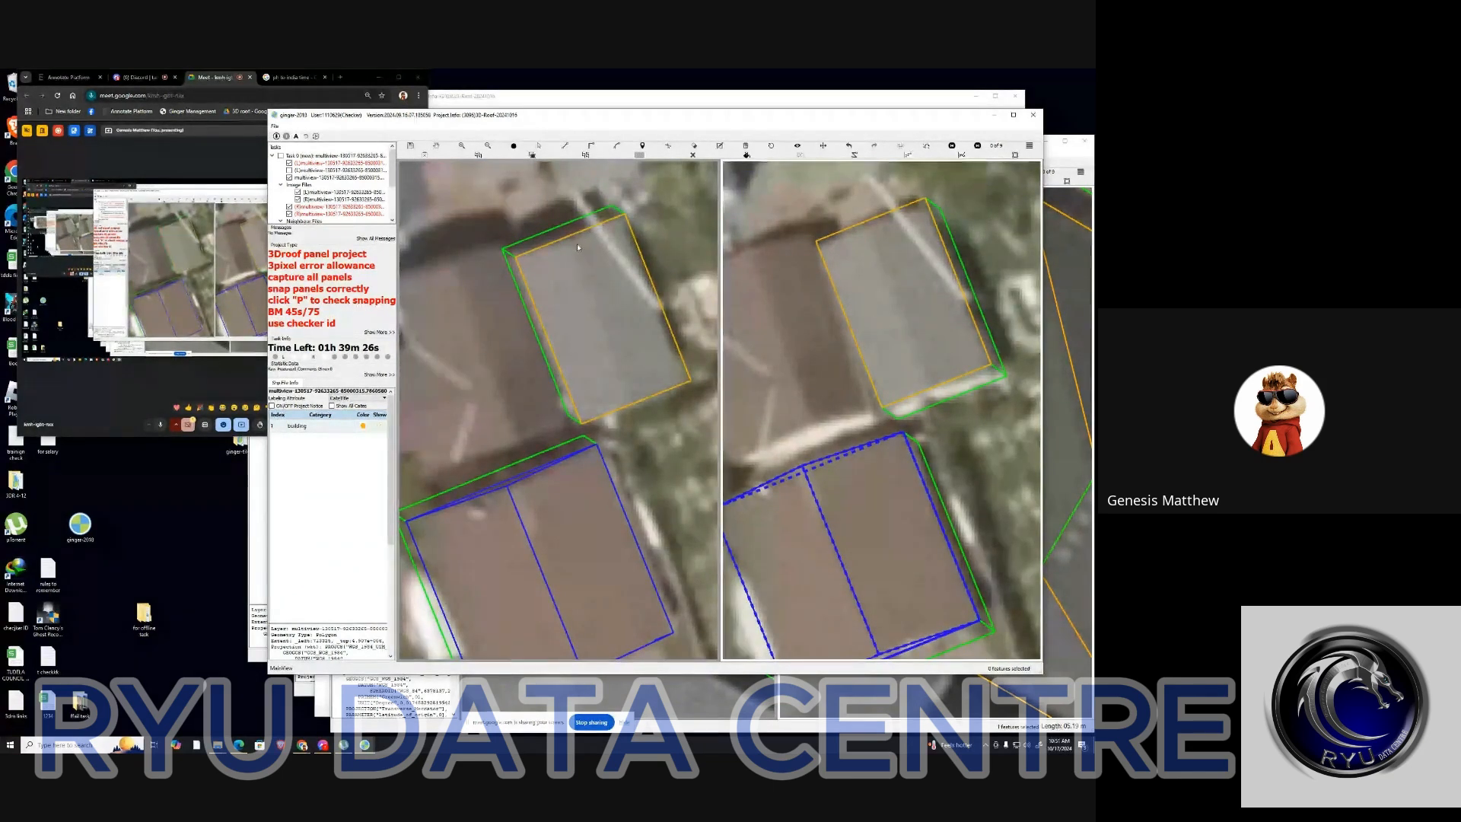
scroll(599, 247, up, 1)
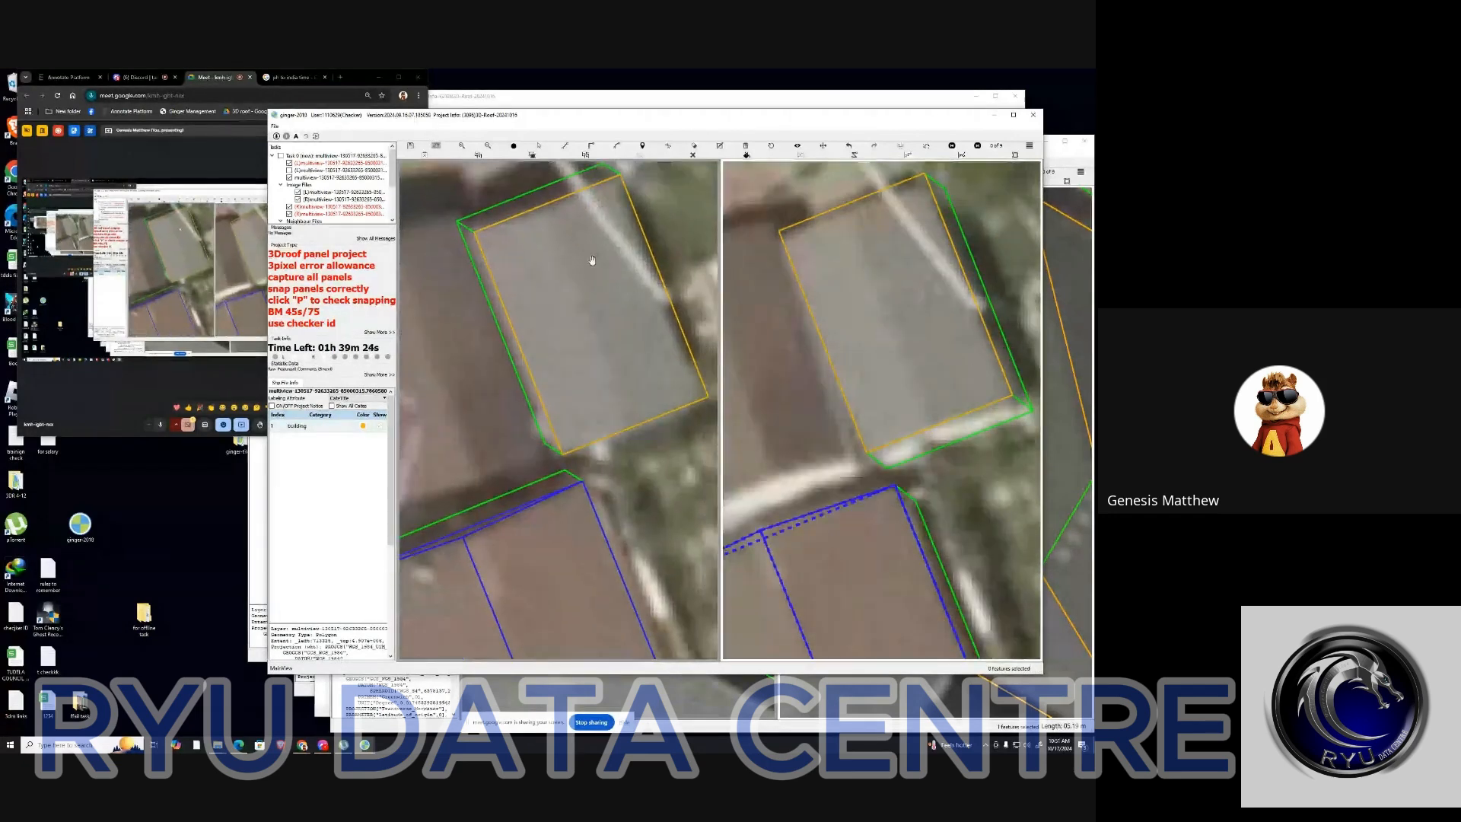
scroll(592, 260, down, 2)
scroll(588, 267, up, 1)
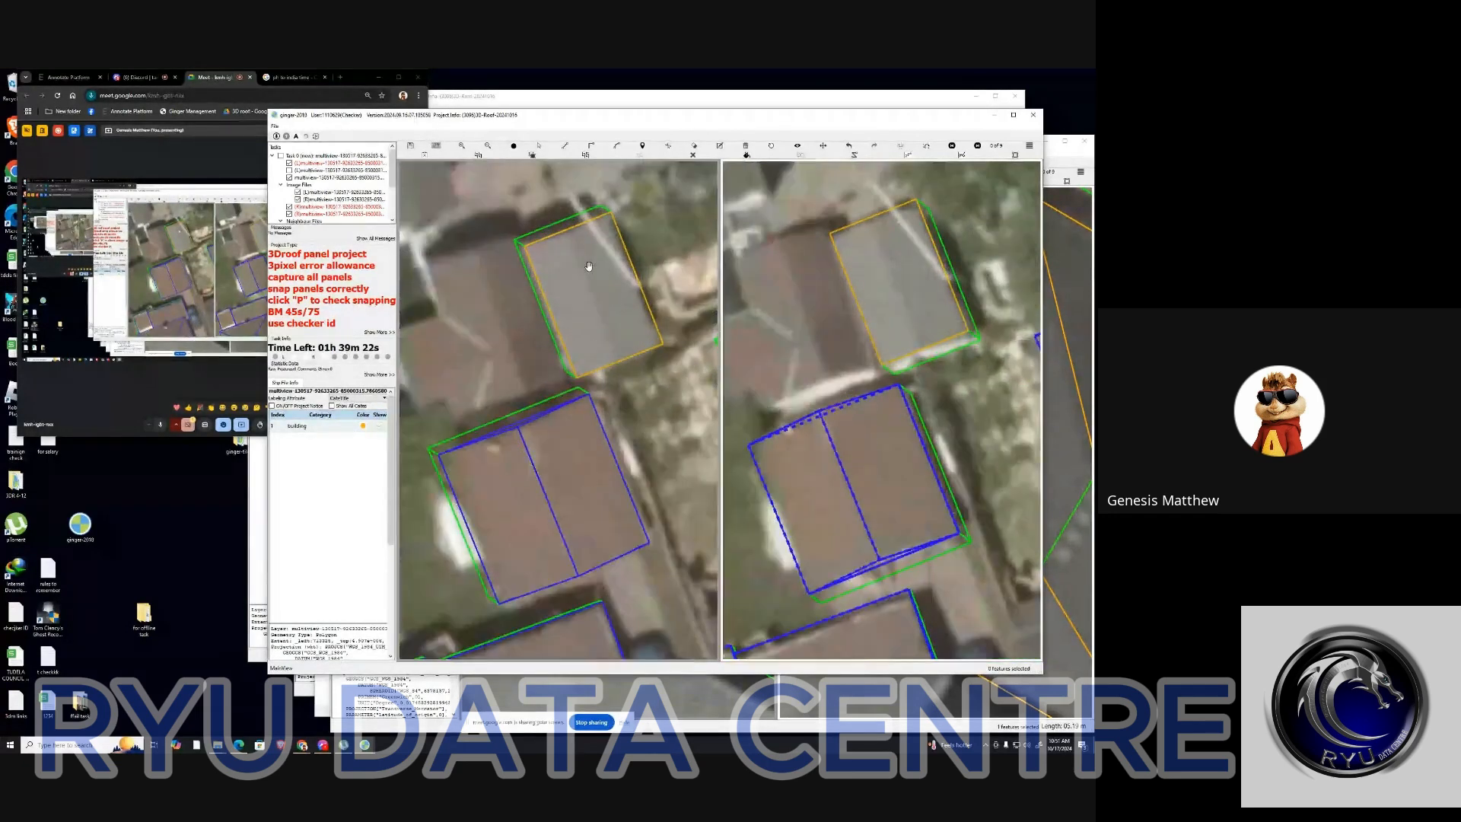
scroll(588, 267, up, 1)
scroll(586, 275, down, 2)
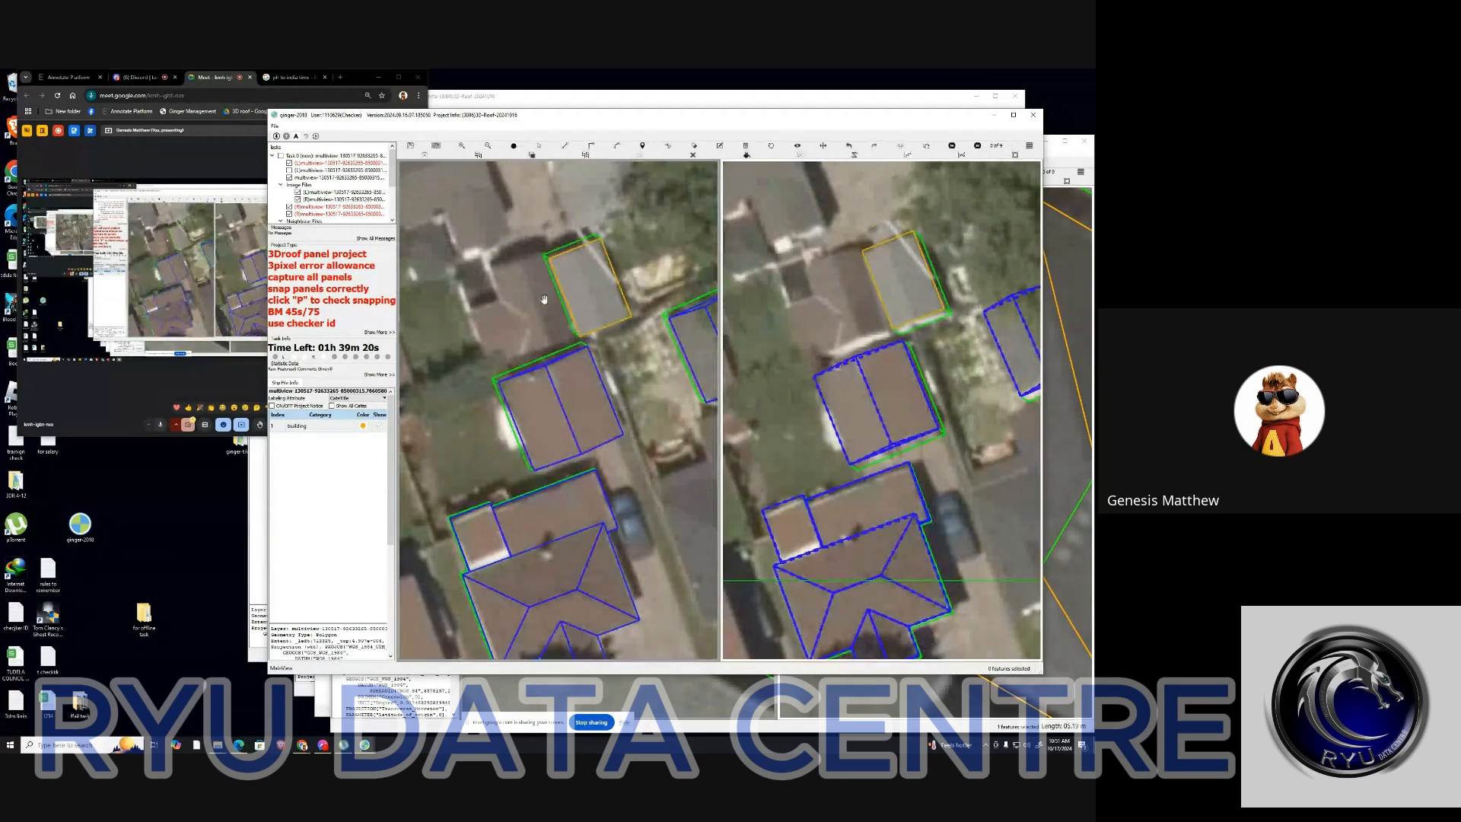
scroll(541, 300, up, 2)
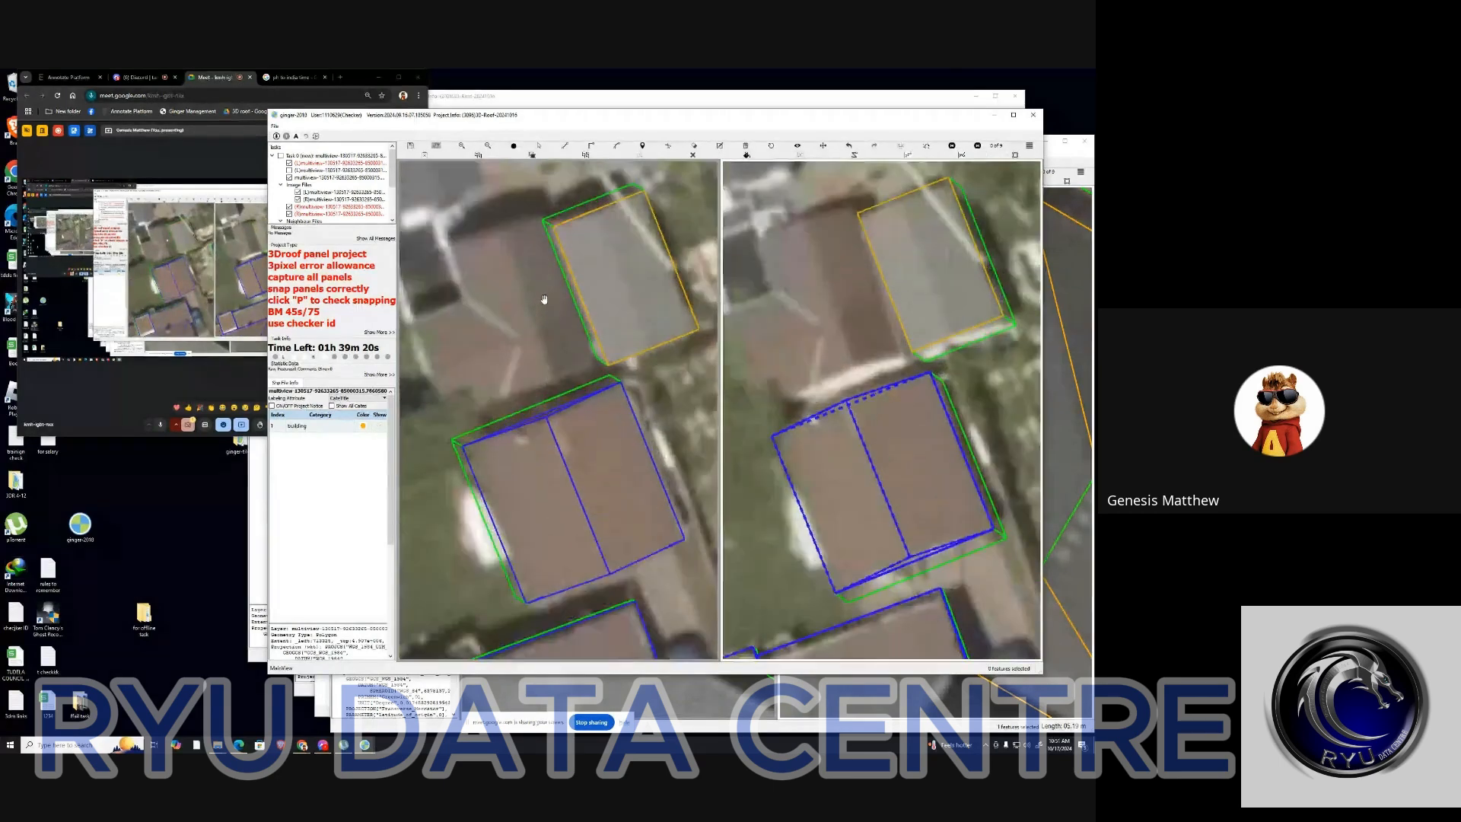
click(500, 234)
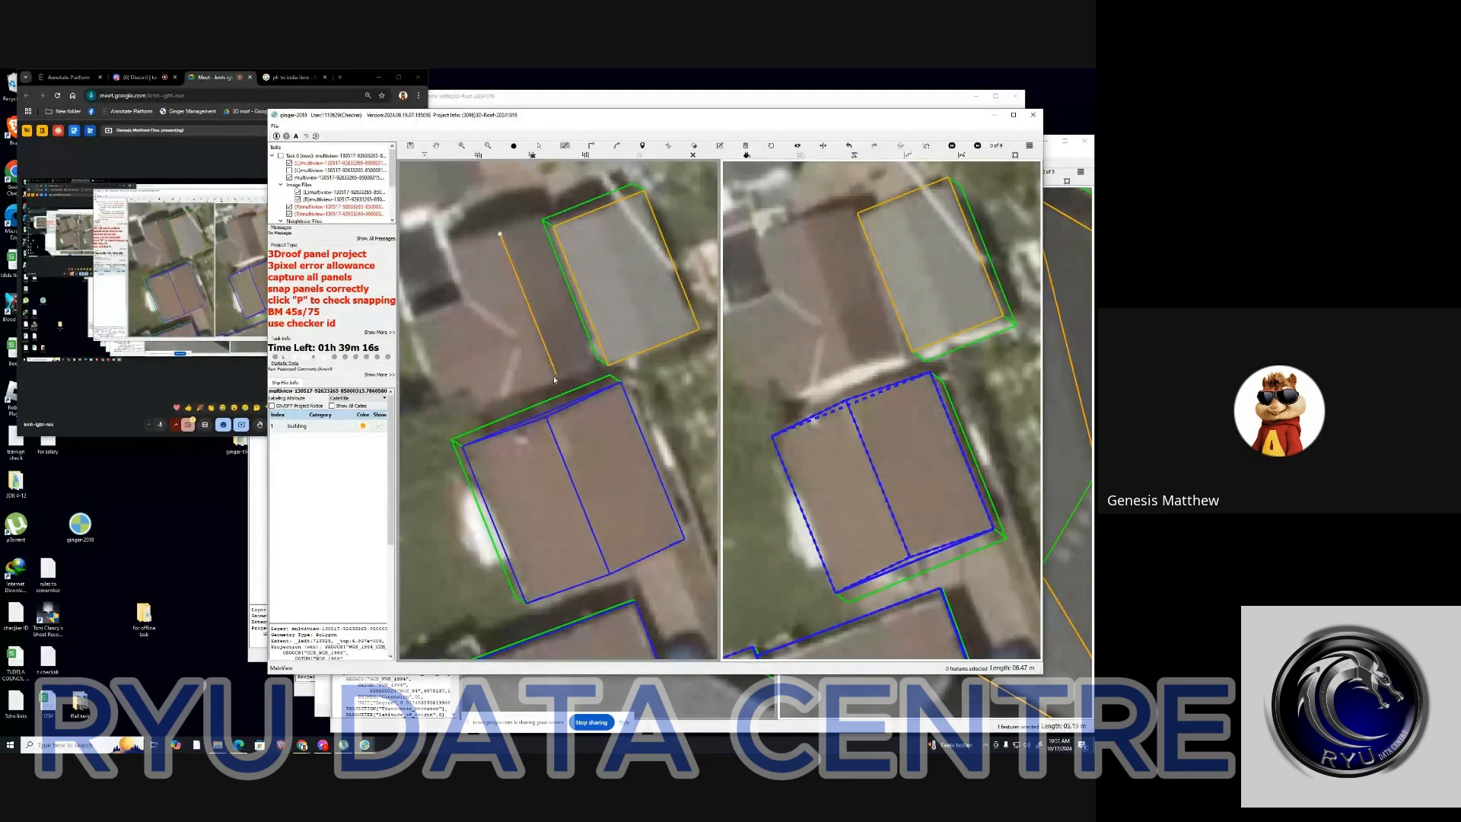
right_click(463, 371)
click(444, 365)
key(Escape)
Draw a lengthwise dividing line down the middle of the grey roof panel in the first image view
drag(622, 264, 602, 278)
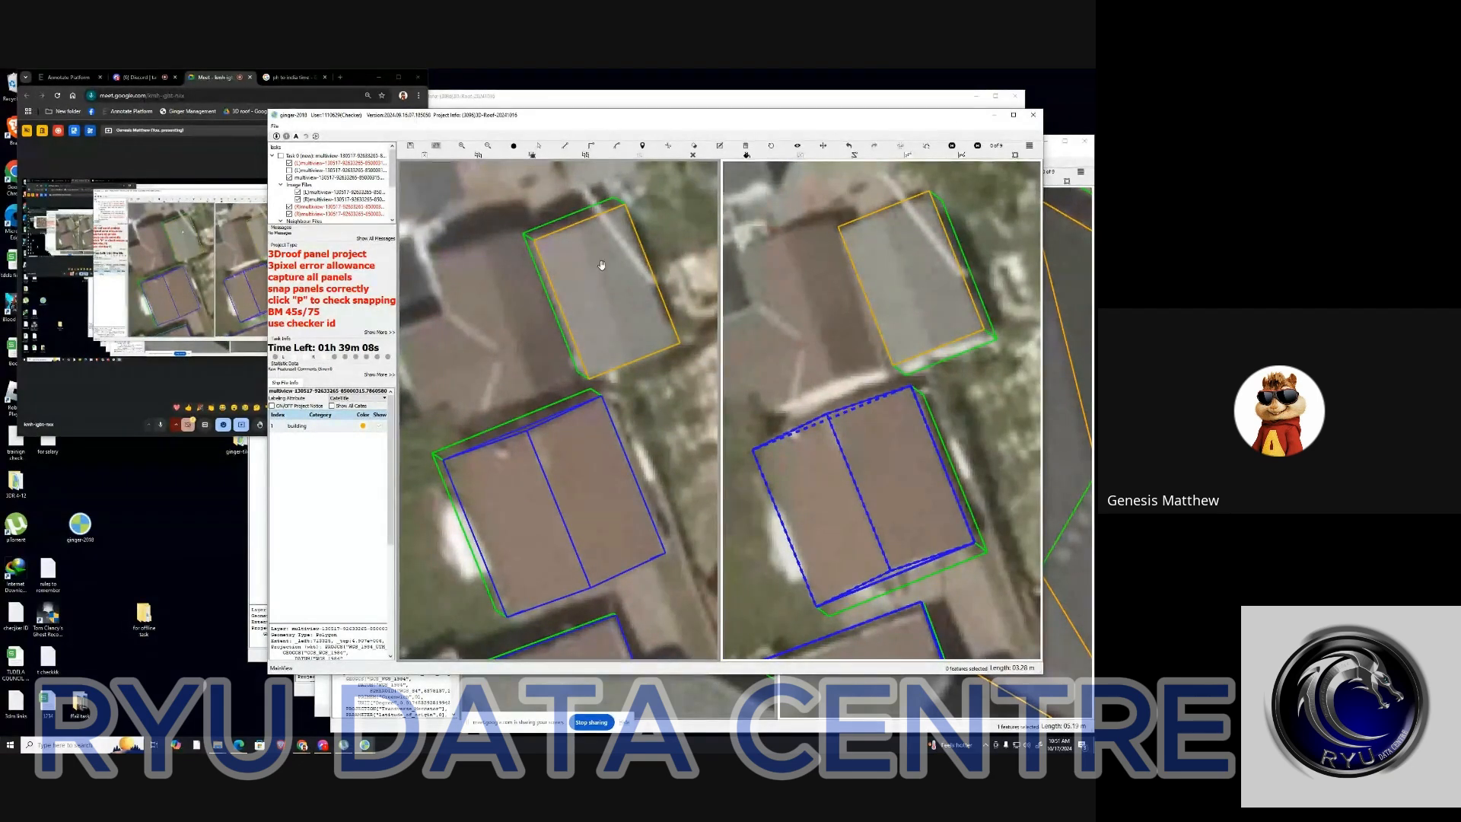
key(p)
click(580, 230)
key(p)
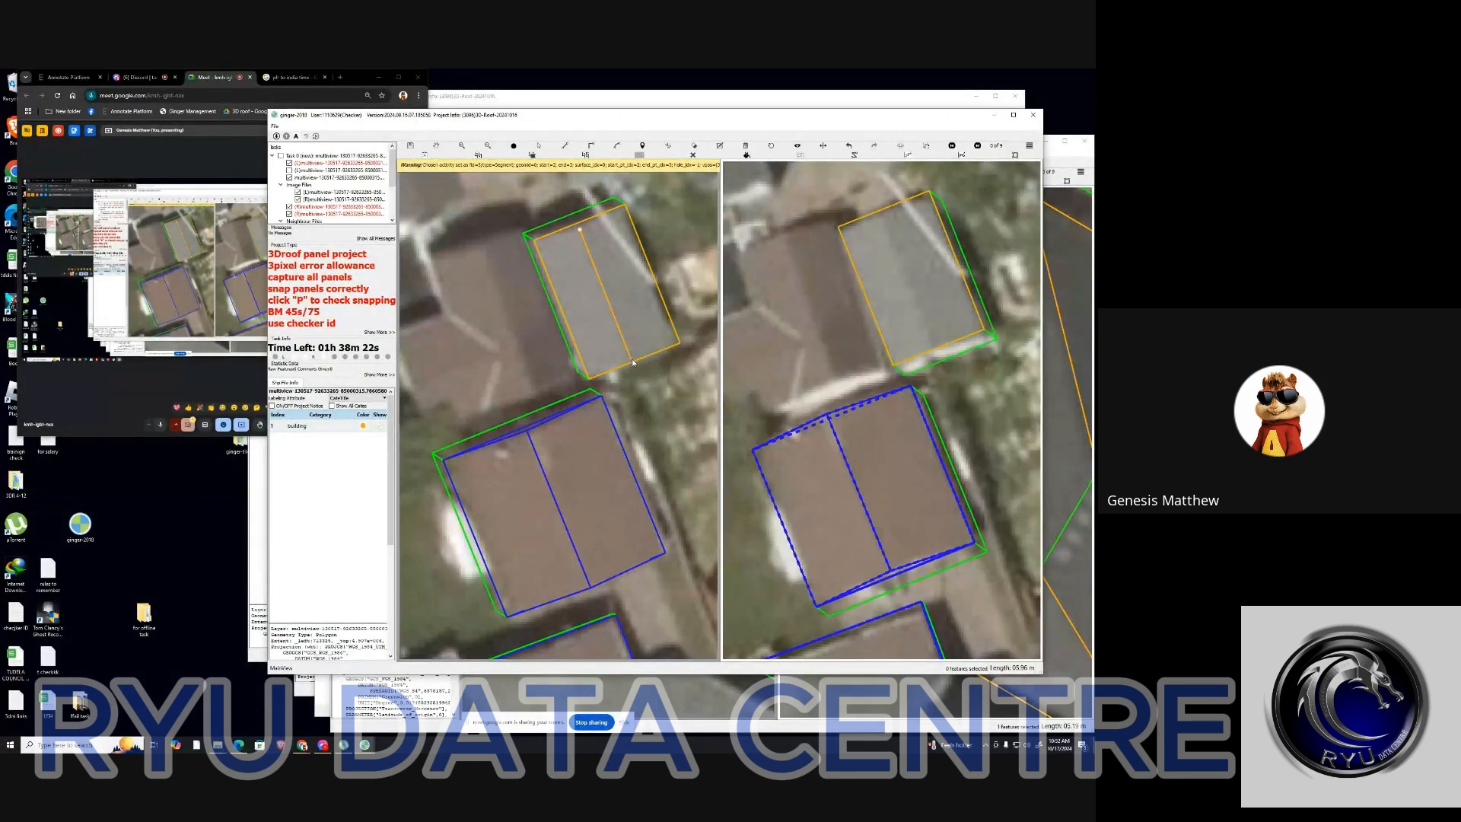
click(632, 363)
Toggle the new building's annotation off and on to check its outline and dividing line against both images
key(space)
key(space)
drag(625, 273, 607, 282)
key(space)
key(space)
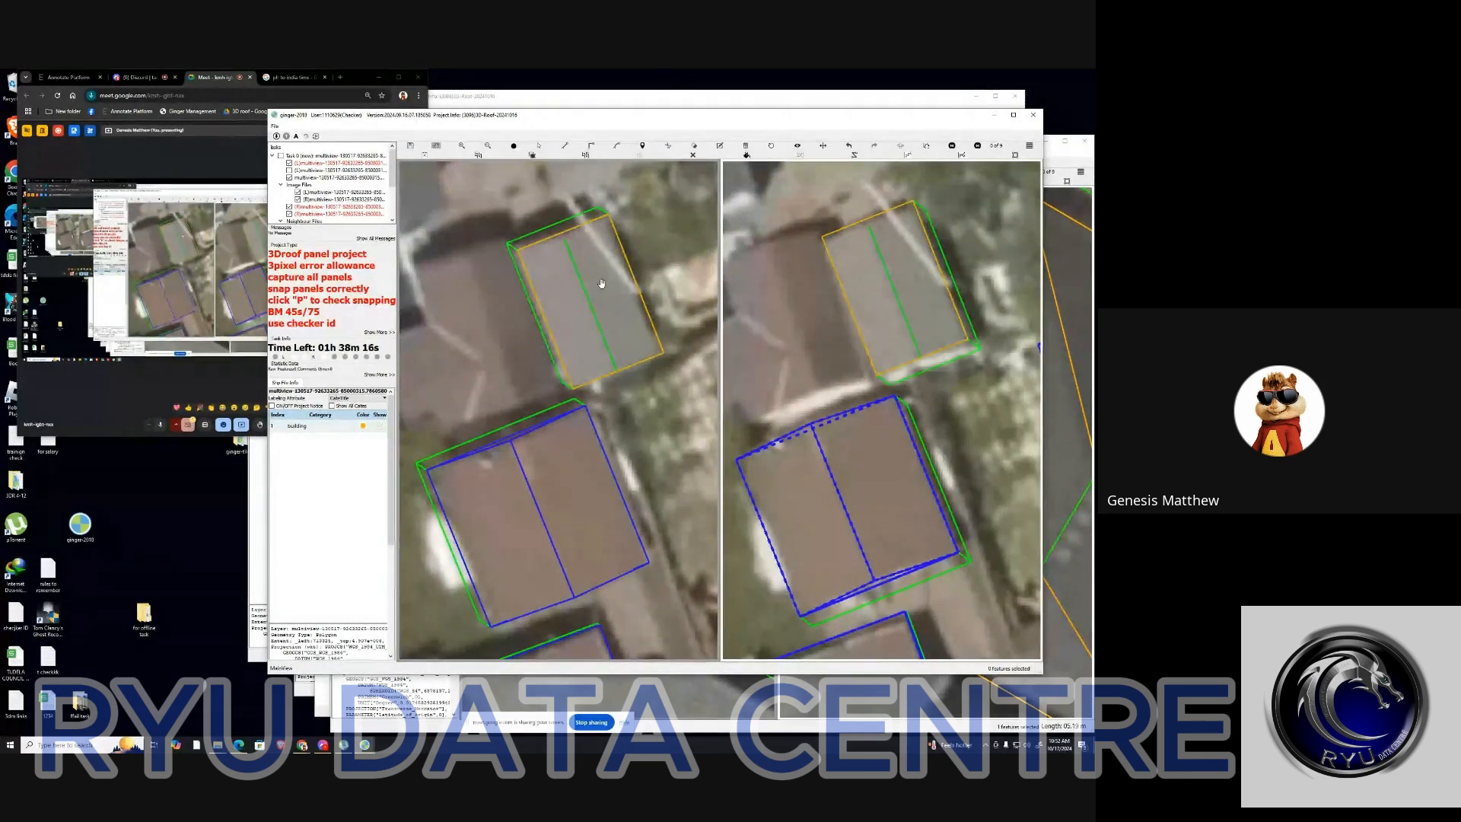
key(space)
key(space)
key(space)
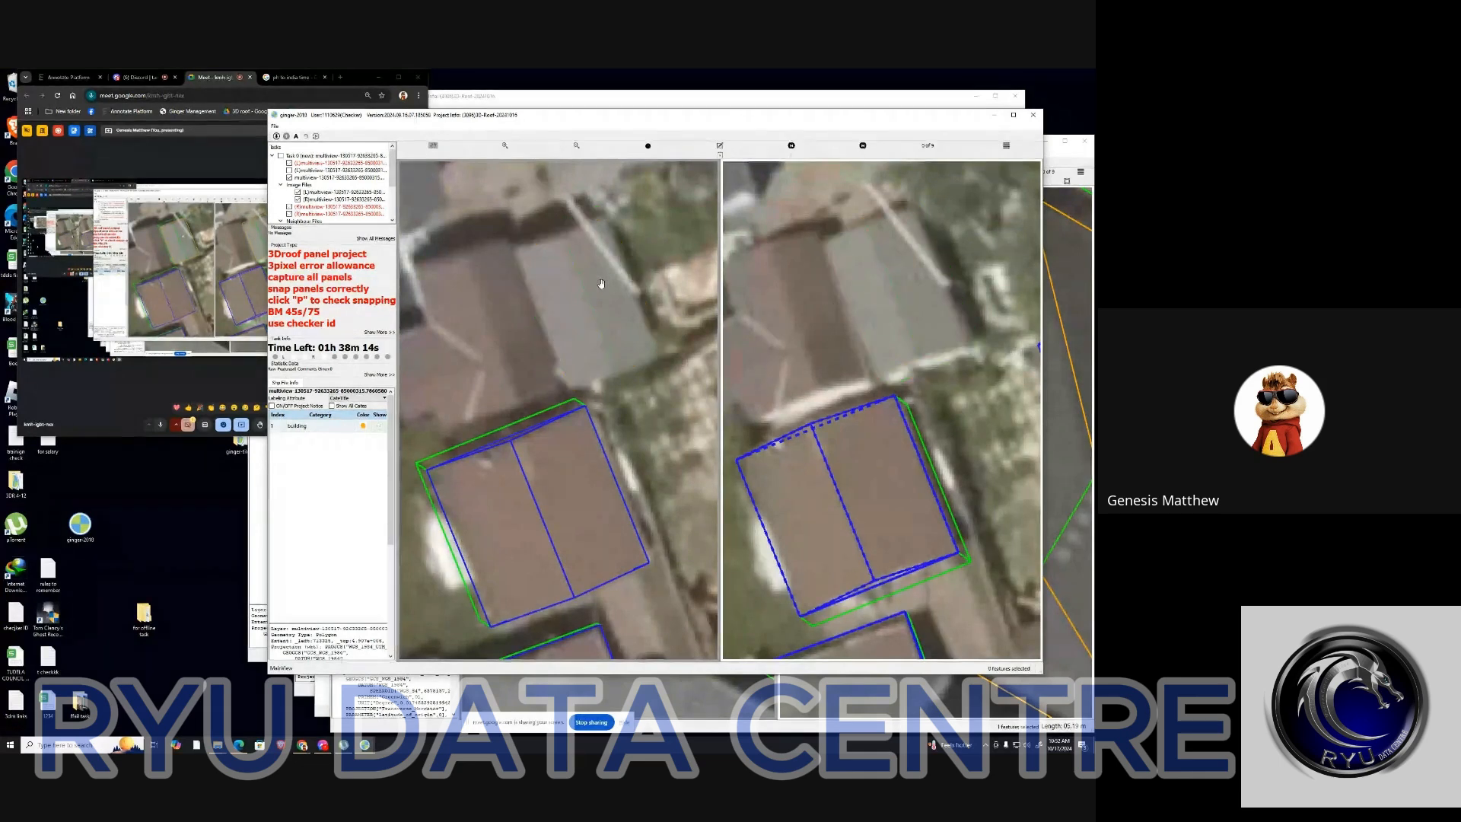
key(space)
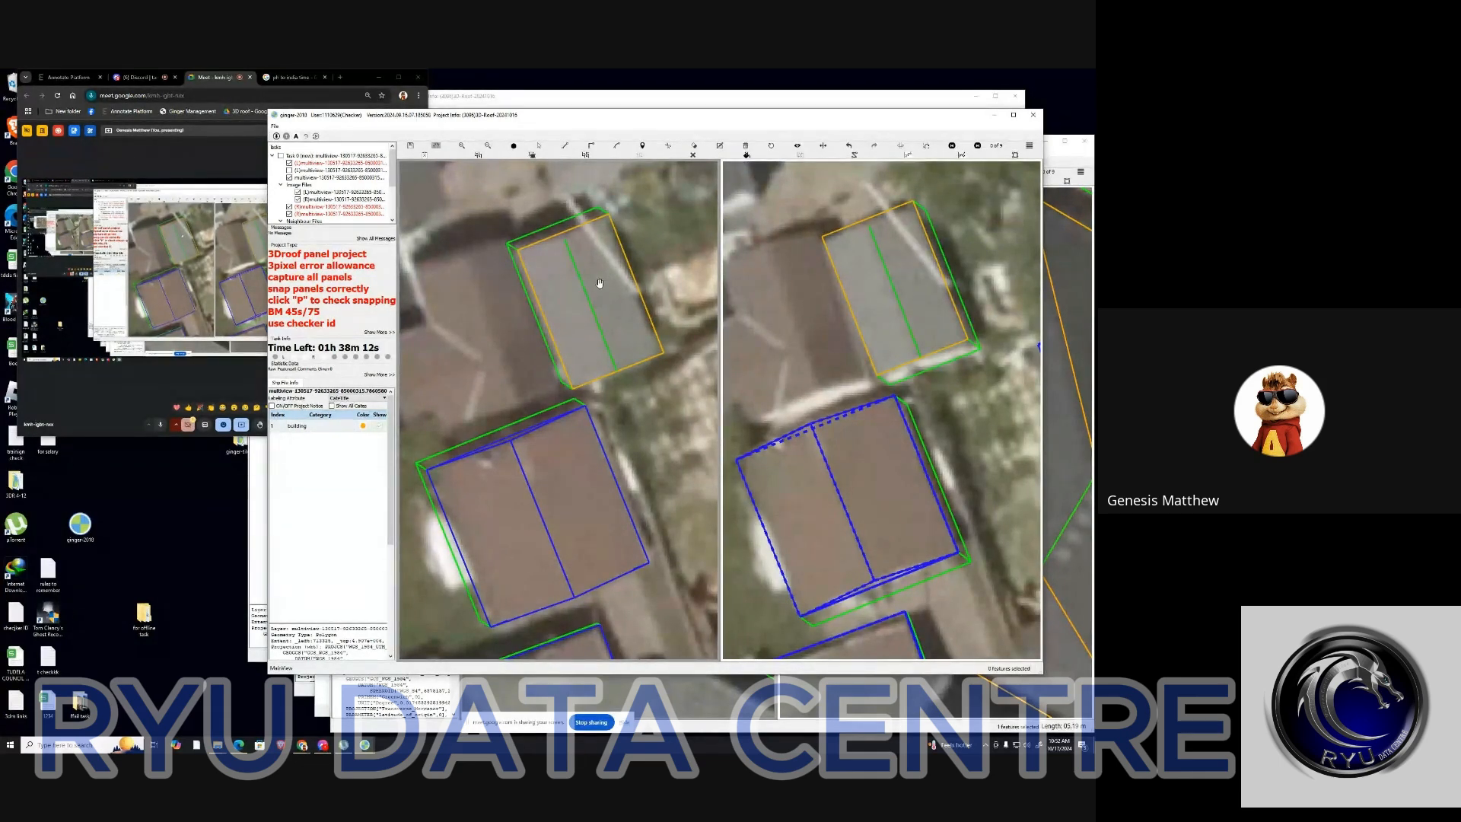
key(space)
key(space)
Check the panel's snapping in the 3D wireframe preview by rotating the model, and return to the aerial image
key(p)
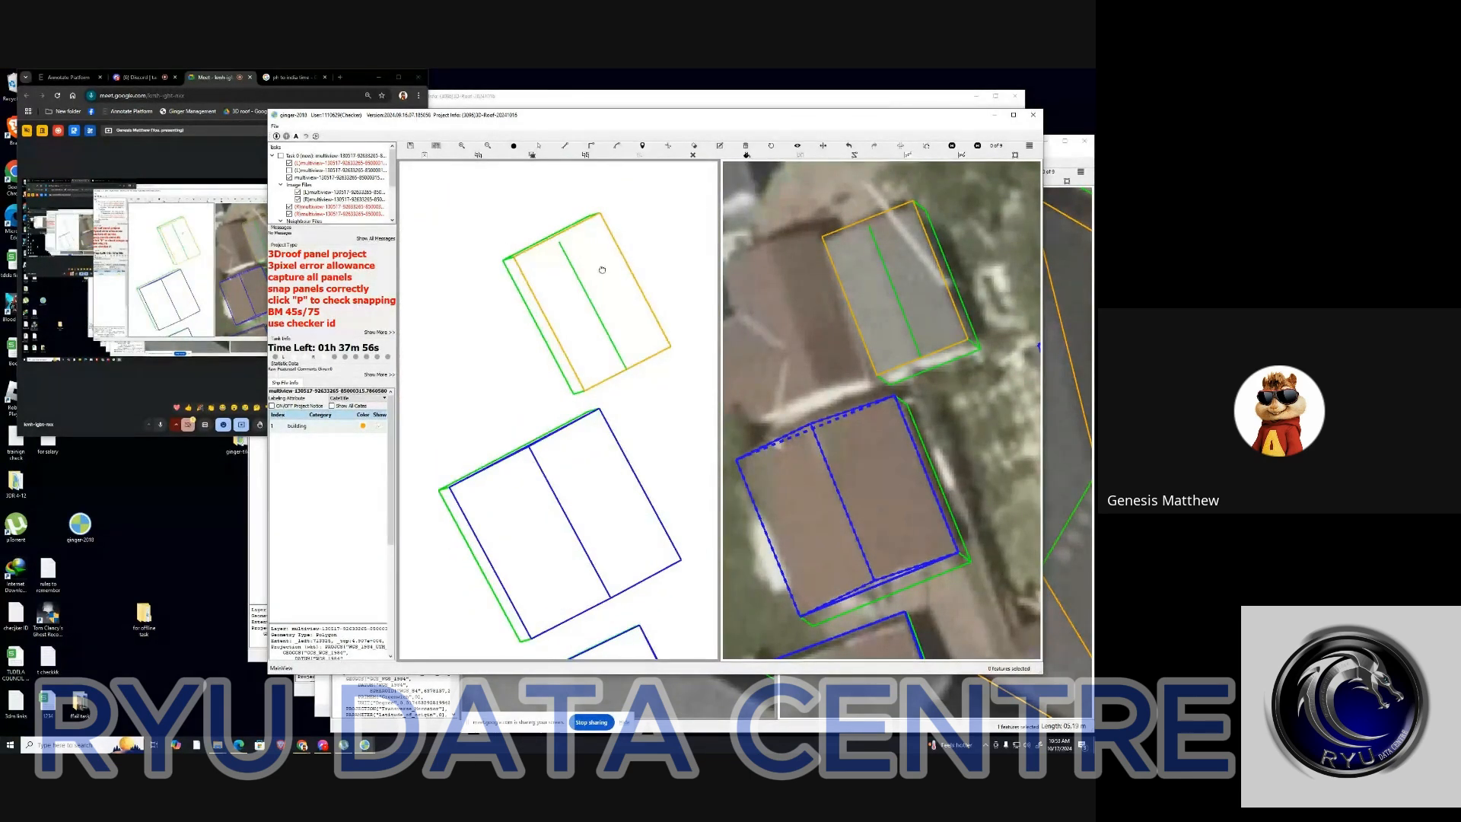
mouse_move(602, 270)
mouse_down()
mouse_move(603, 255)
mouse_move(649, 246)
mouse_move(670, 259)
mouse_move(580, 244)
mouse_move(586, 262)
mouse_up()
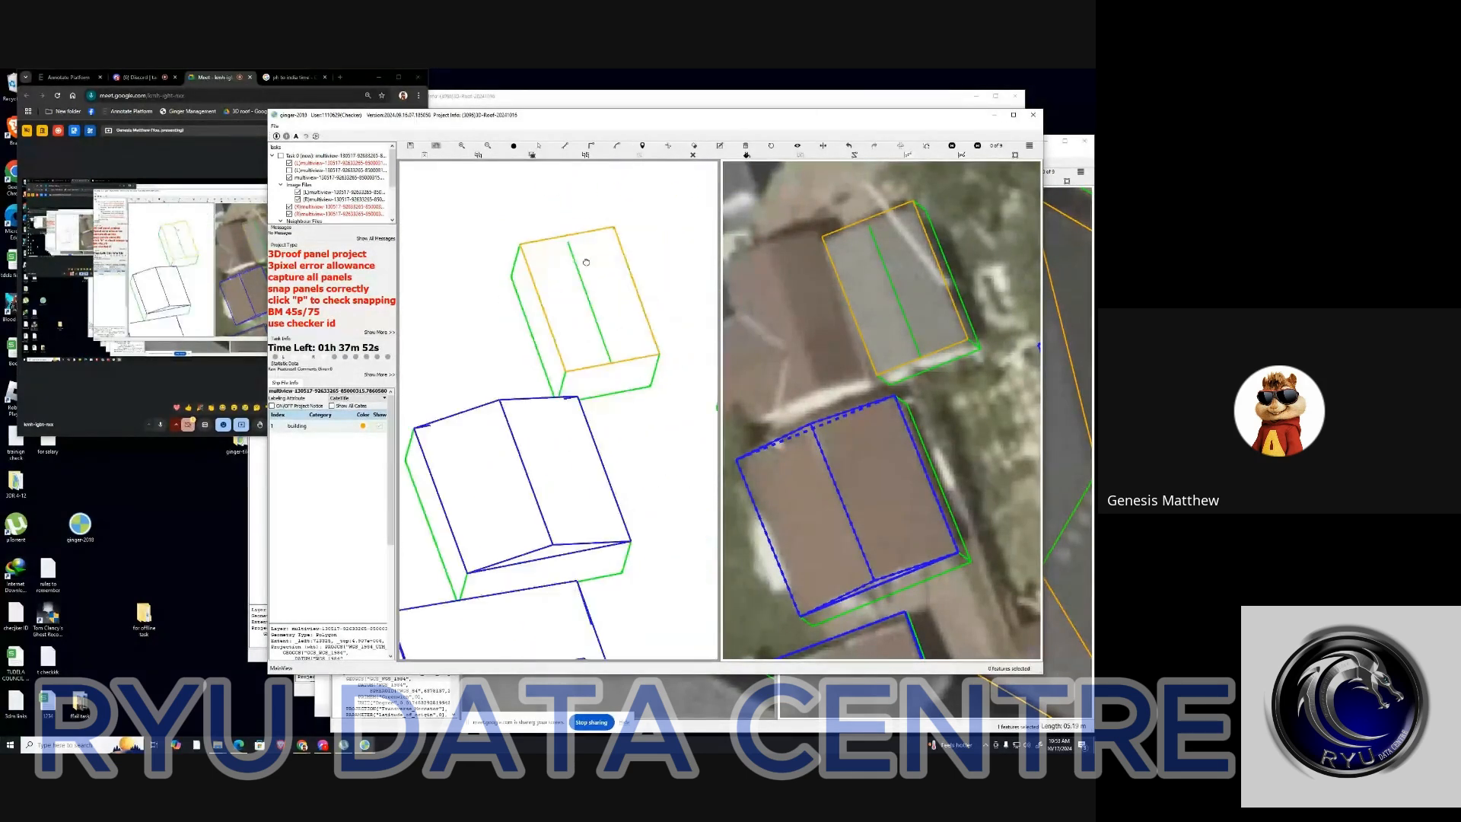
key(p)
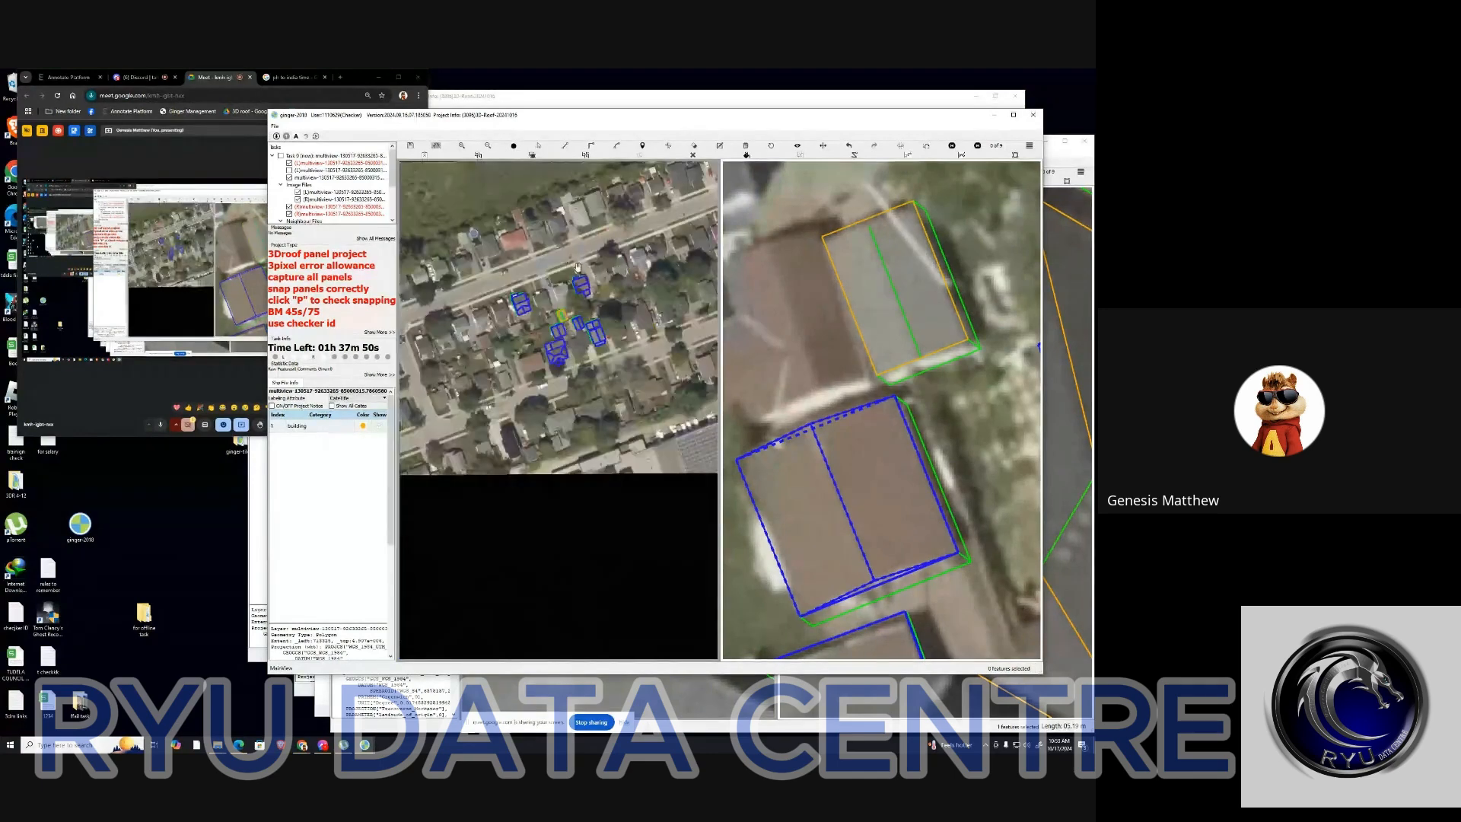
Delete the dividing line from the grey roof panel
scroll(565, 308, up, 5)
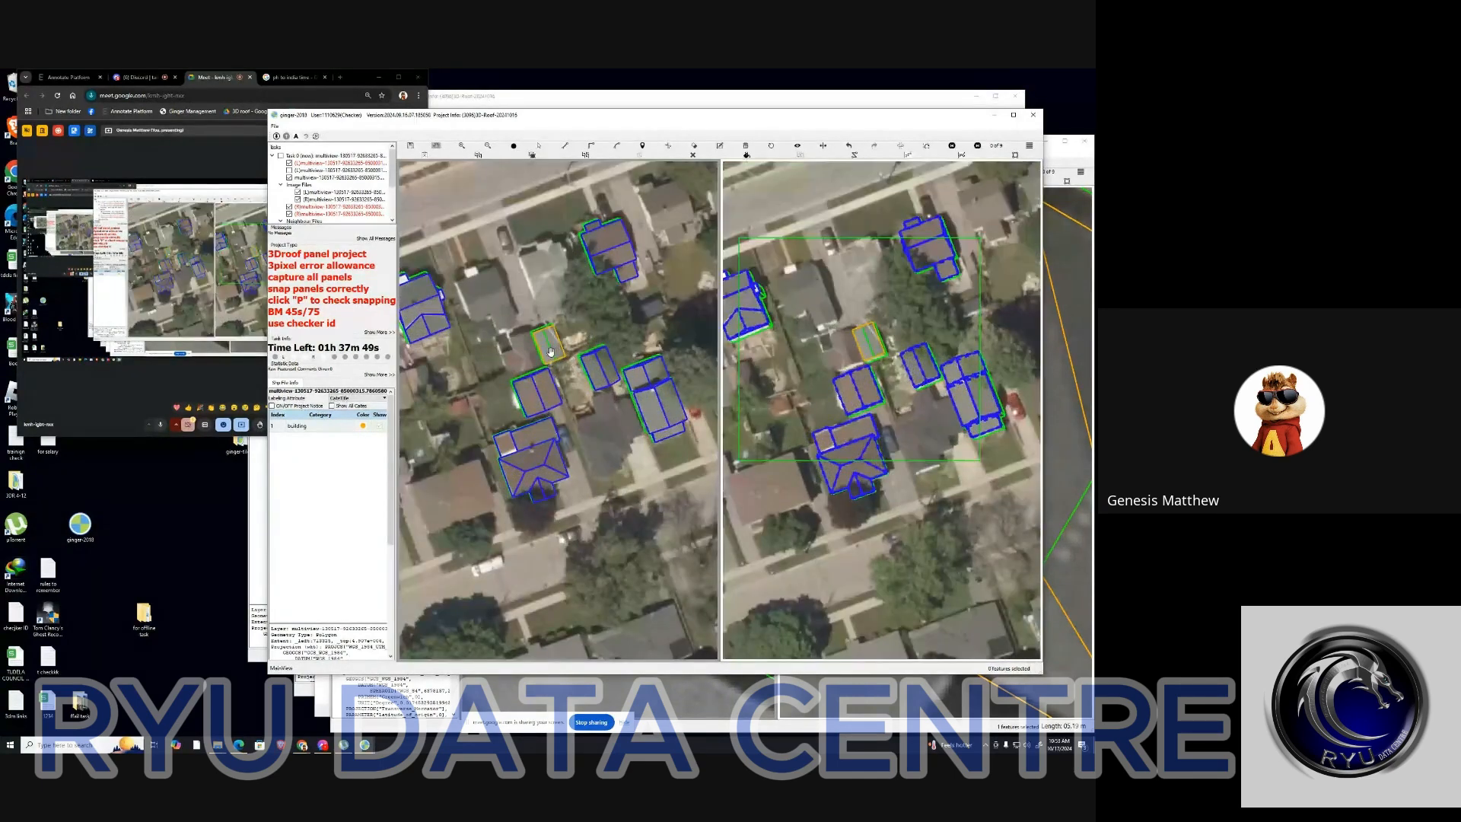
scroll(550, 350, up, 4)
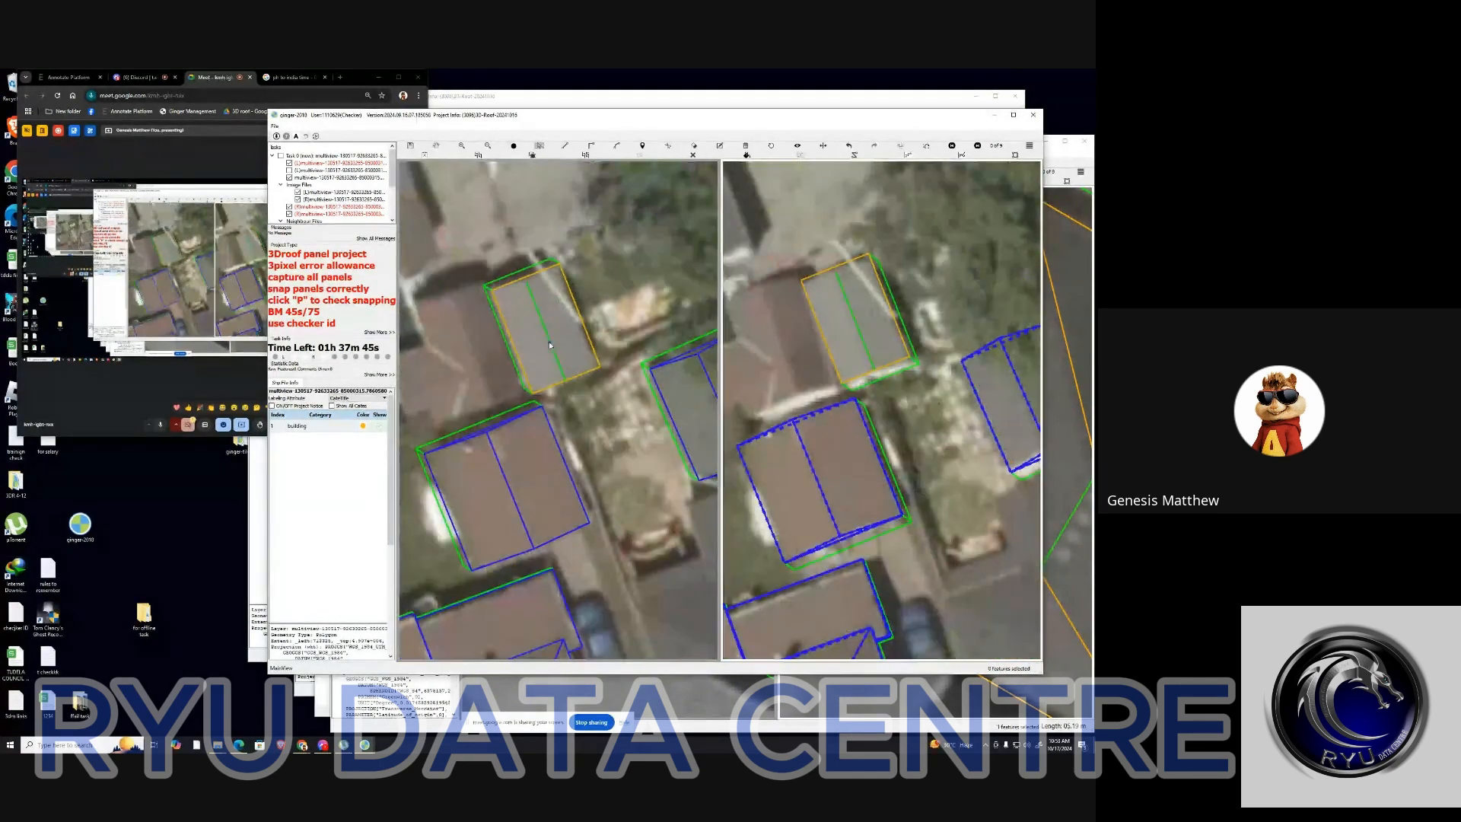
click(540, 299)
scroll(540, 299, down, 1)
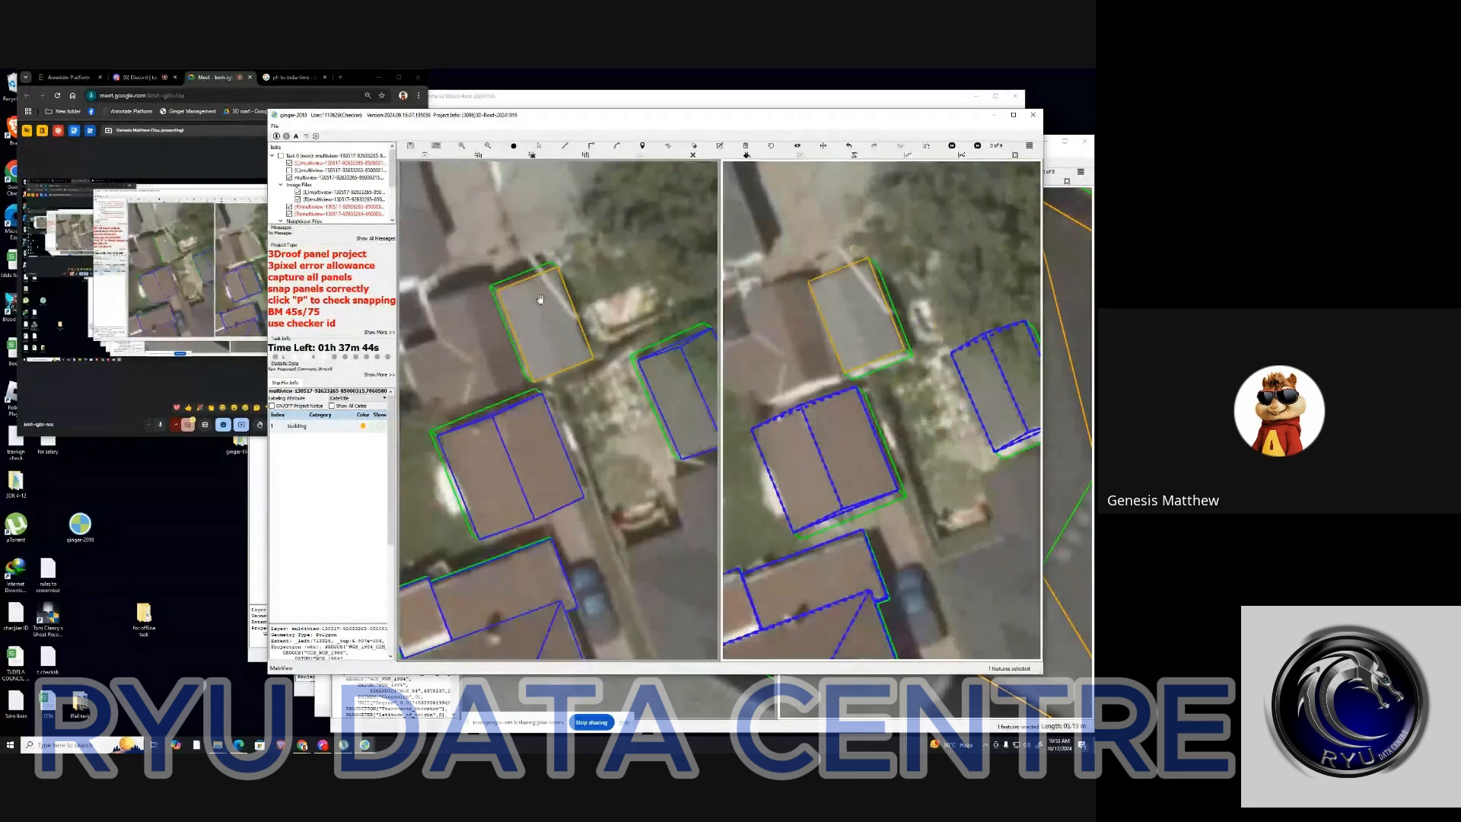
Redraw the dividing line lengthwise between the grey roof panel's two short edges in the first image view
click(527, 278)
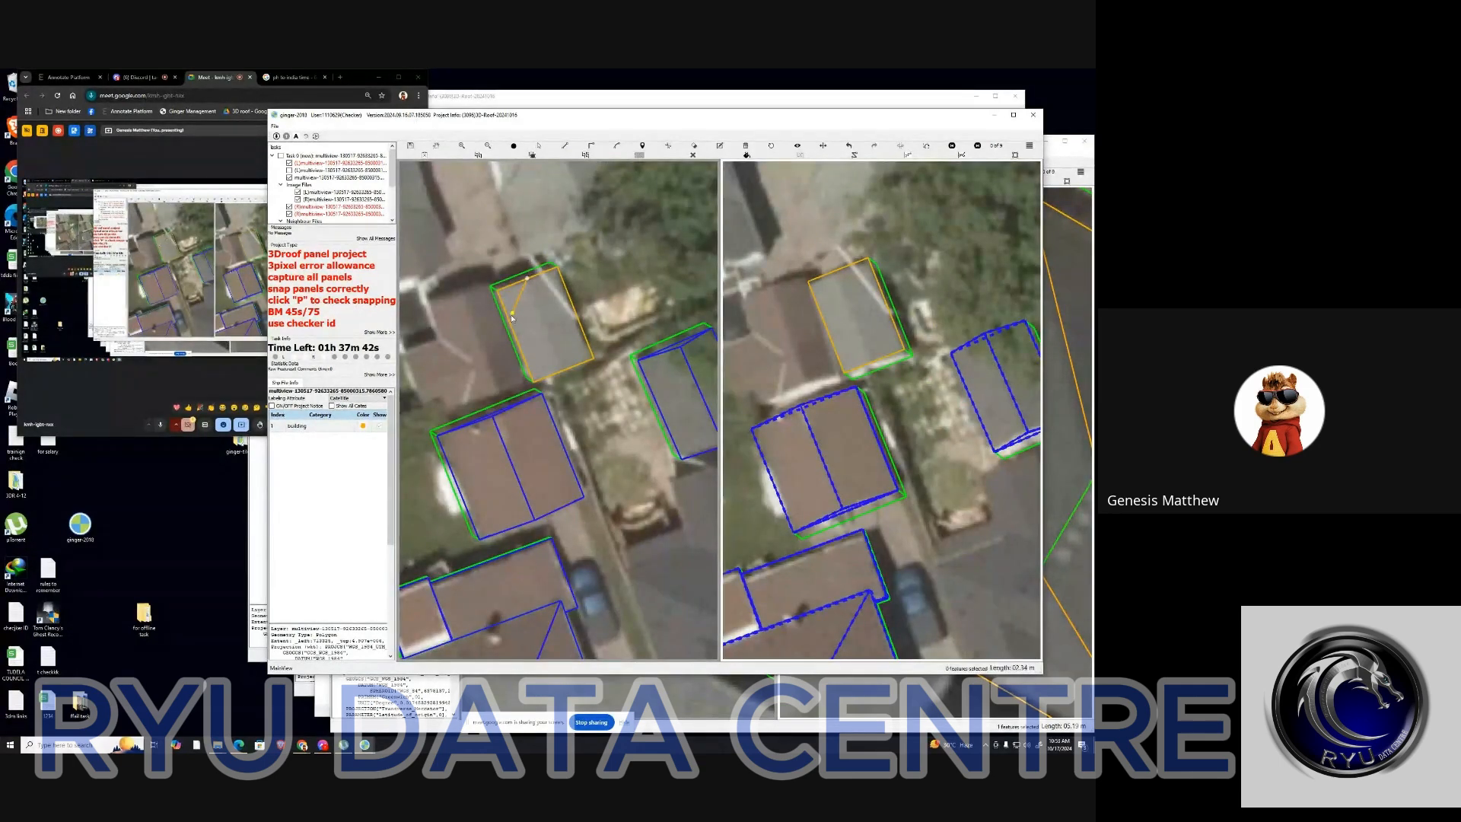
click(512, 318)
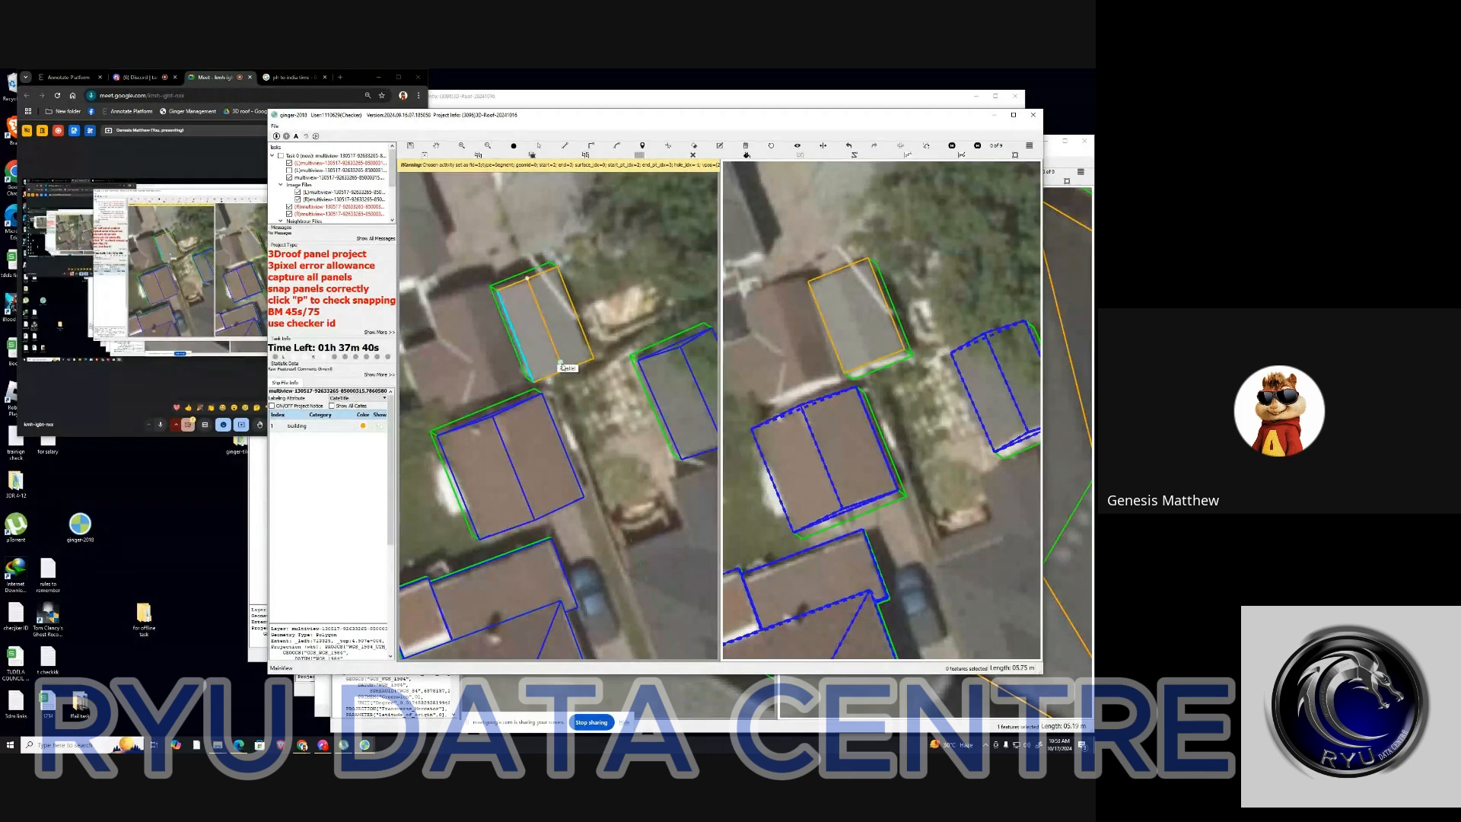
click(564, 370)
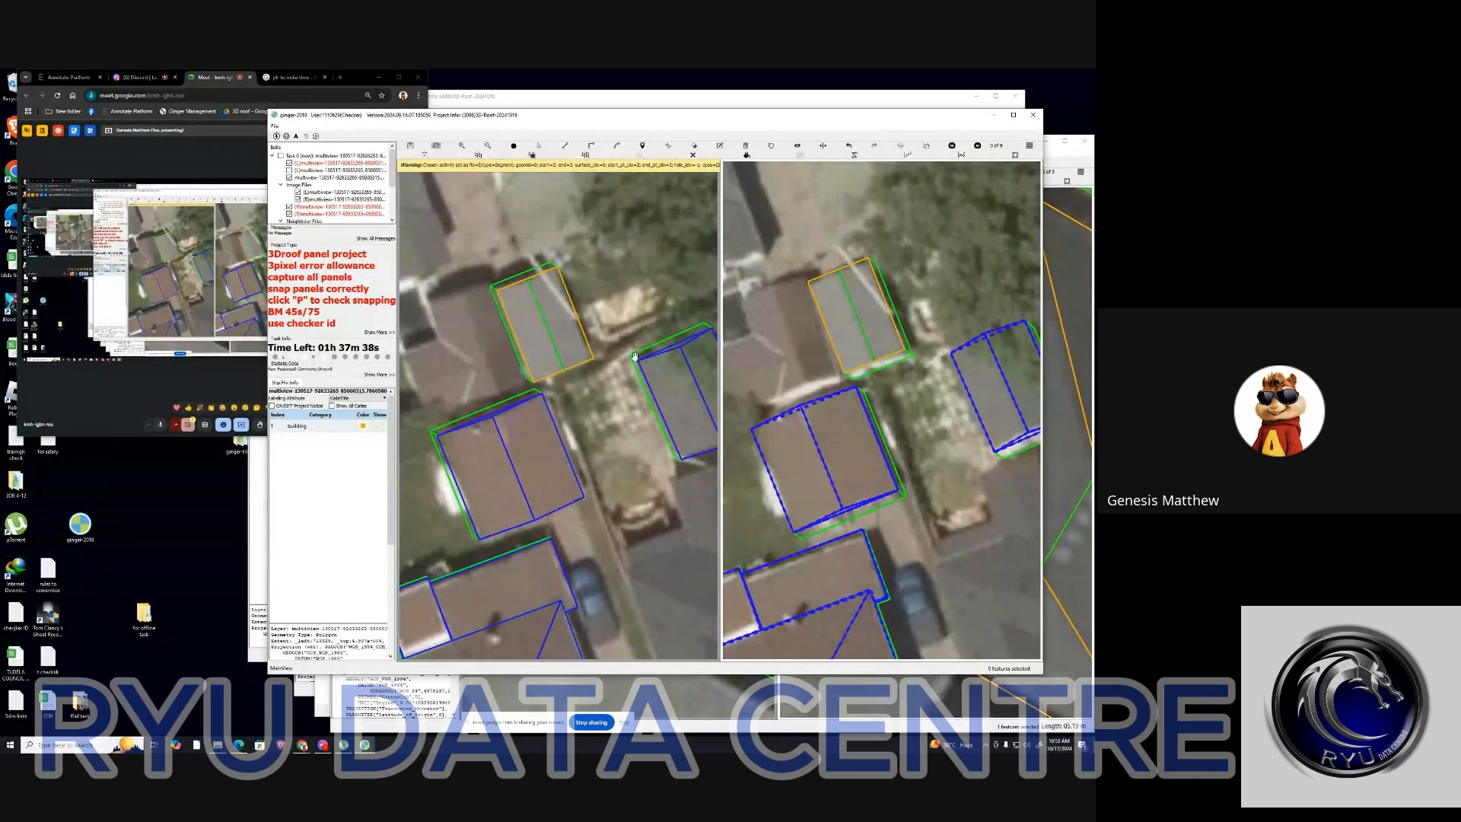
Inspect the grey roof panel and its redrawn dividing line from several angles in the 3D wireframe preview
key(p)
drag(558, 330, 596, 305)
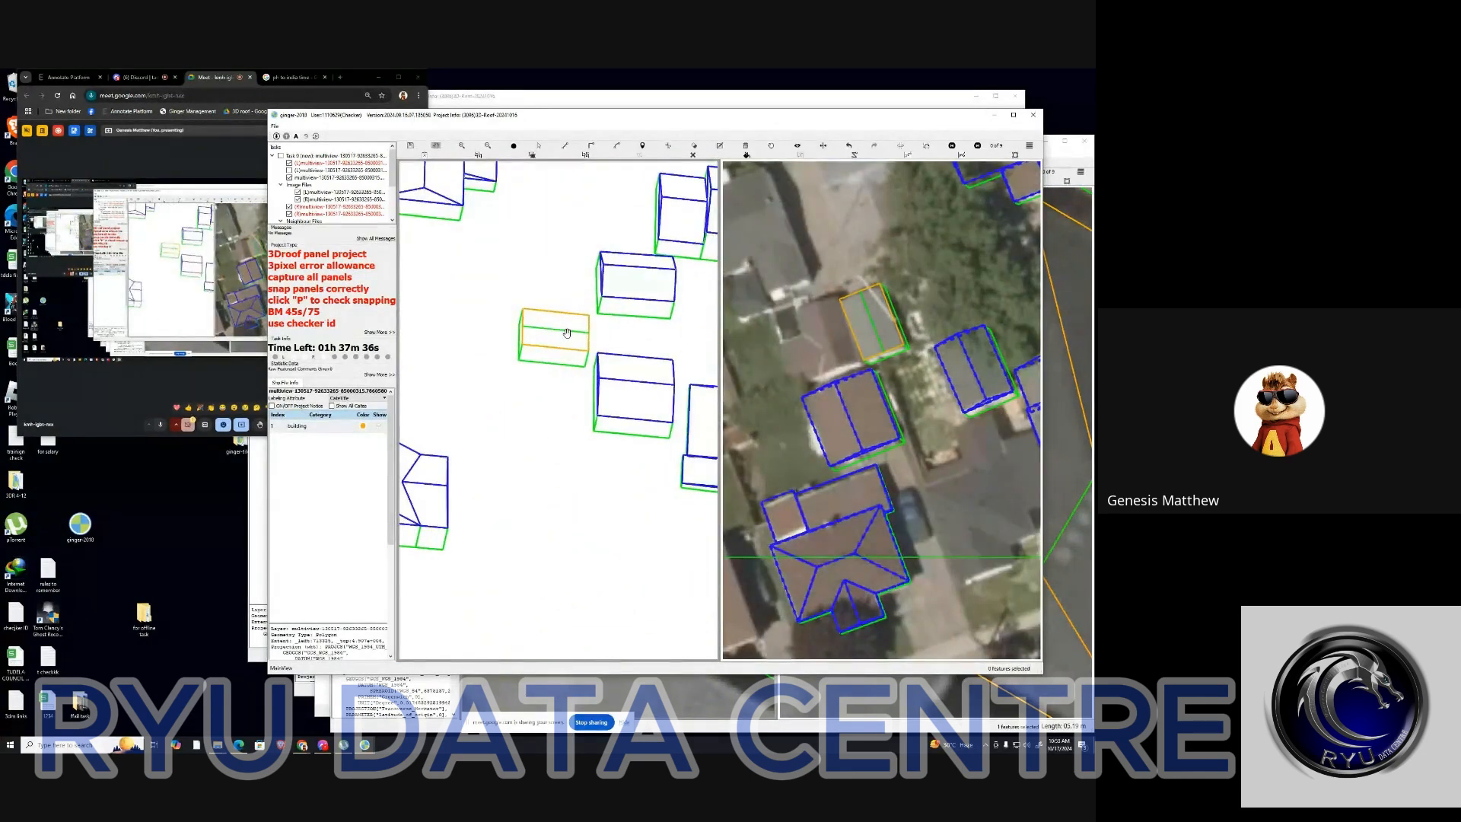
scroll(572, 336, up, 5)
scroll(566, 327, up, 5)
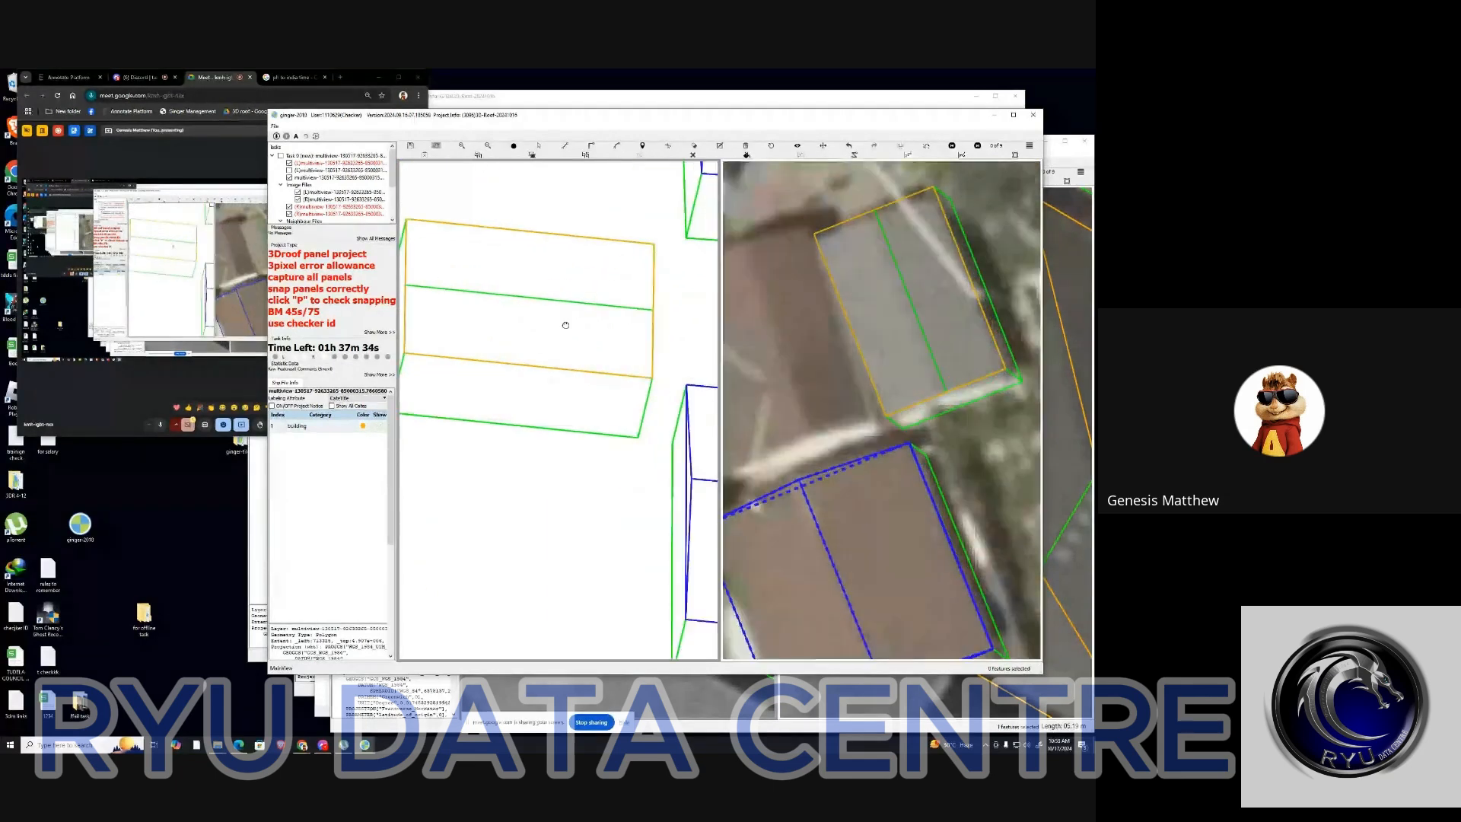
drag(564, 323, 604, 299)
scroll(605, 298, down, 3)
scroll(606, 297, down, 3)
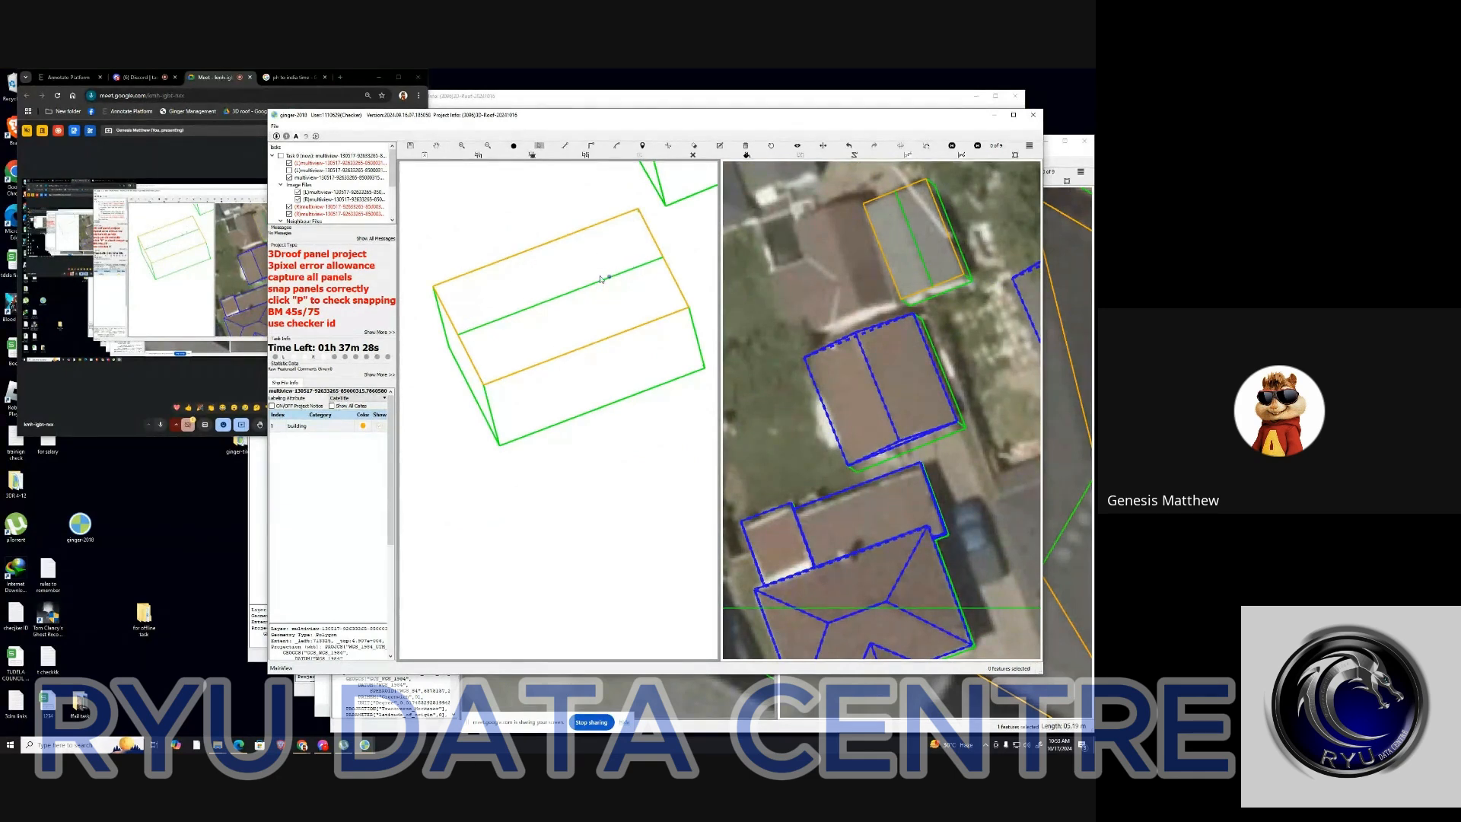
drag(569, 303, 528, 300)
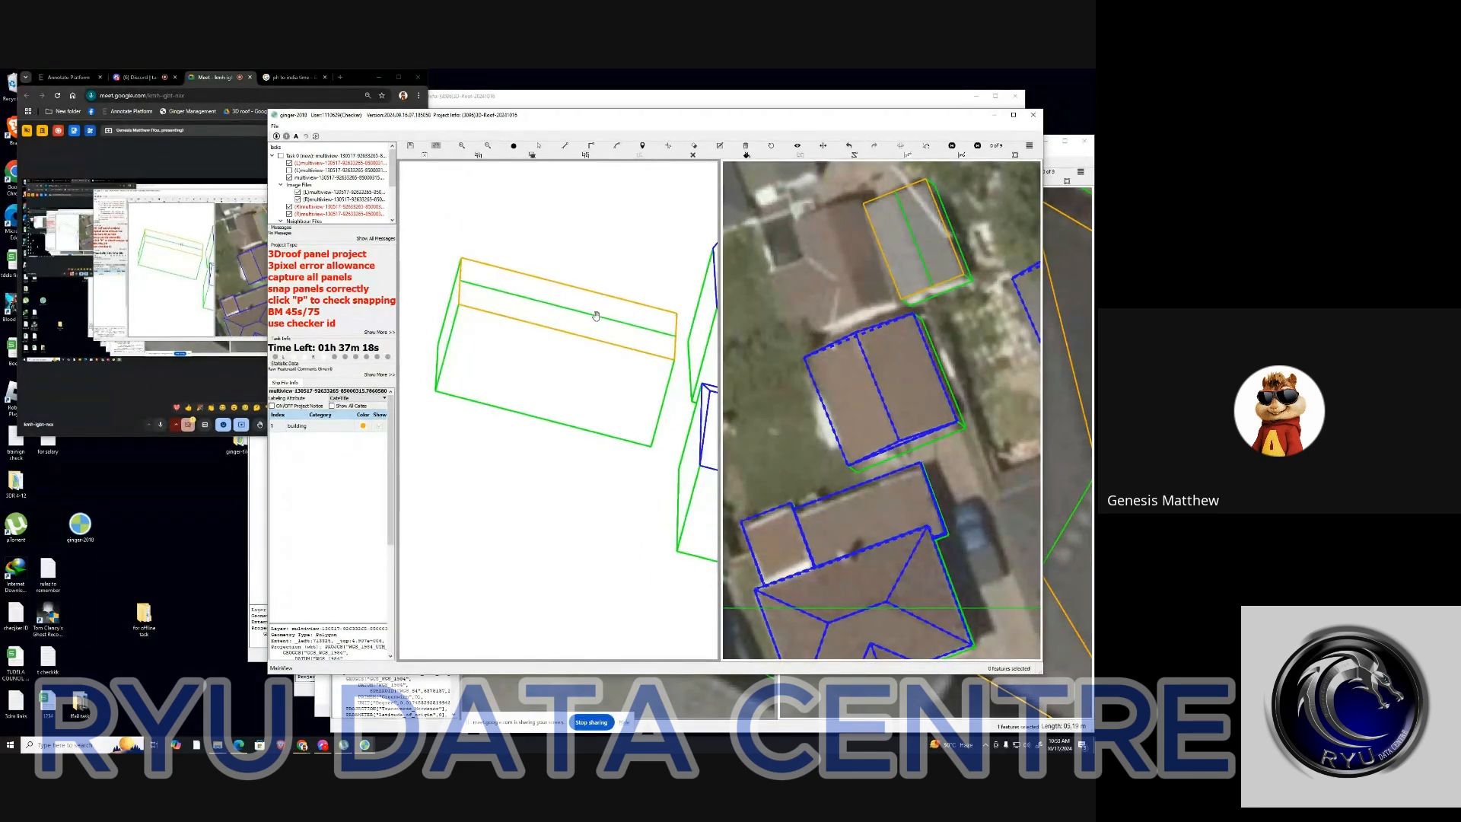
Return to the aerial image, reopen the 3D wireframe preview, and toggle the new annotation's display while rotating the model
key(space)
key(space)
key(p)
scroll(555, 324, up, 2)
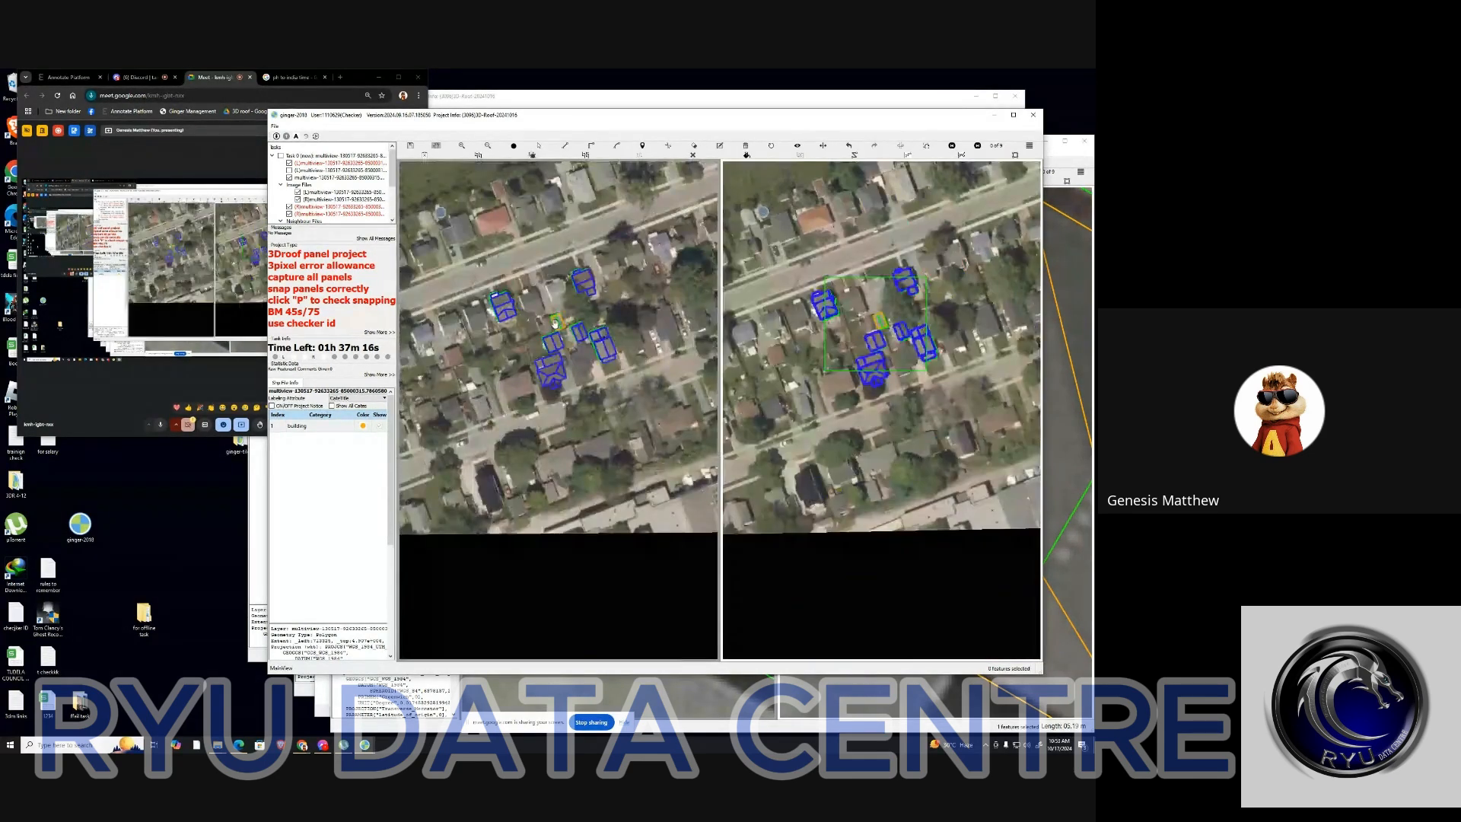
scroll(554, 323, up, 1)
key(p)
drag(555, 323, 568, 325)
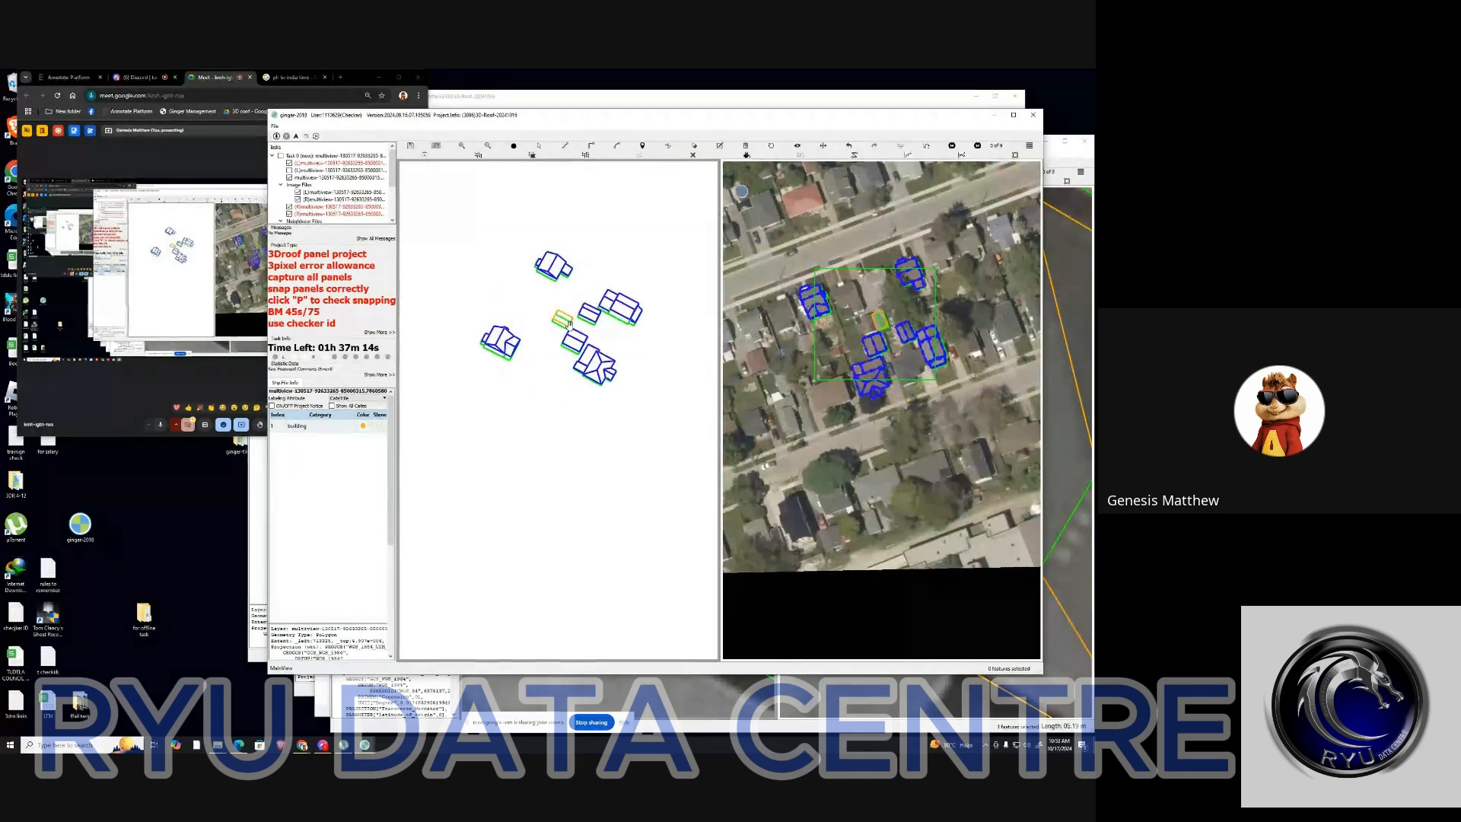
scroll(563, 323, up, 5)
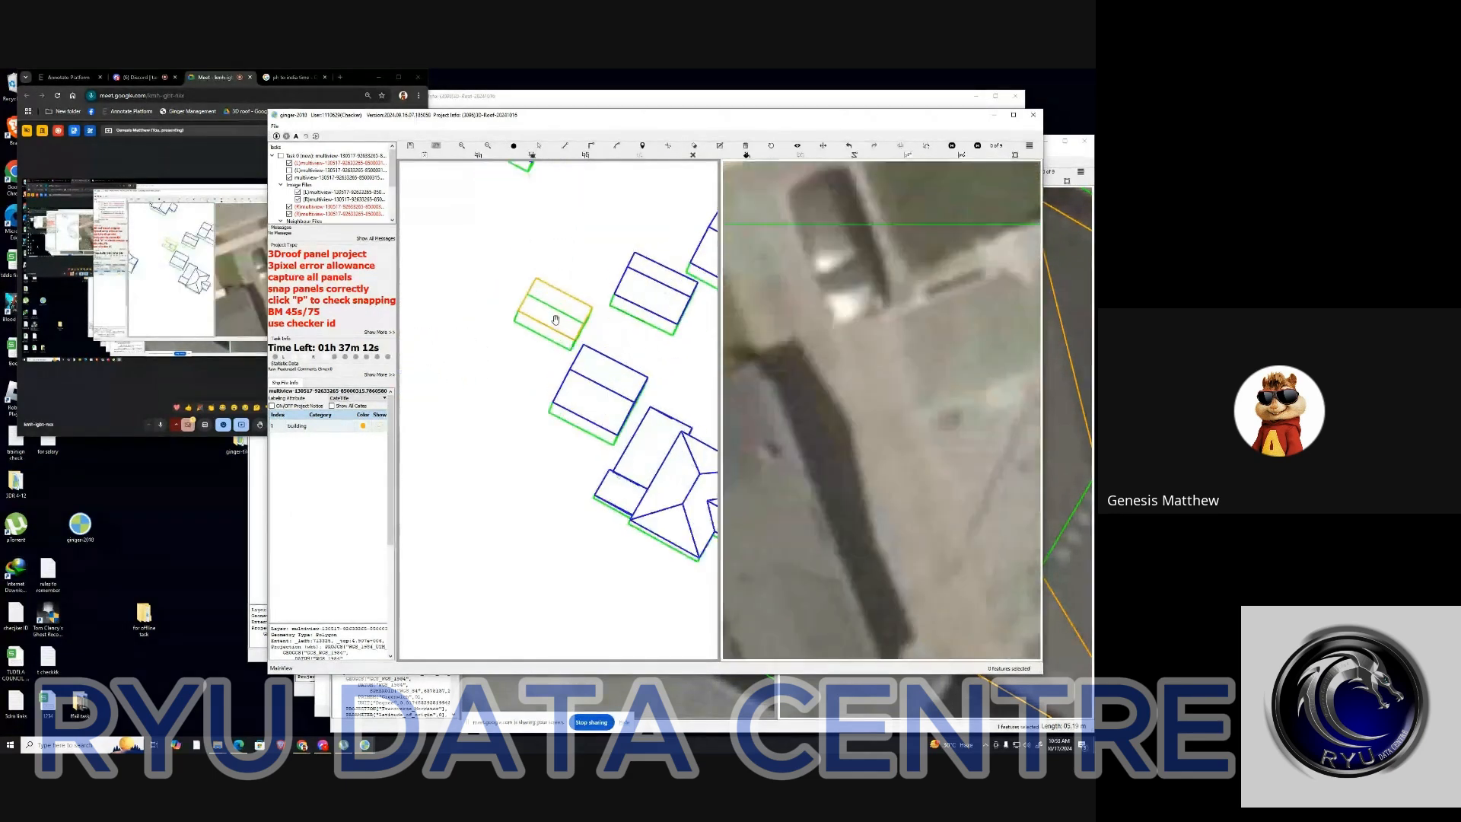
scroll(555, 320, up, 1)
drag(555, 320, 565, 307)
key(space)
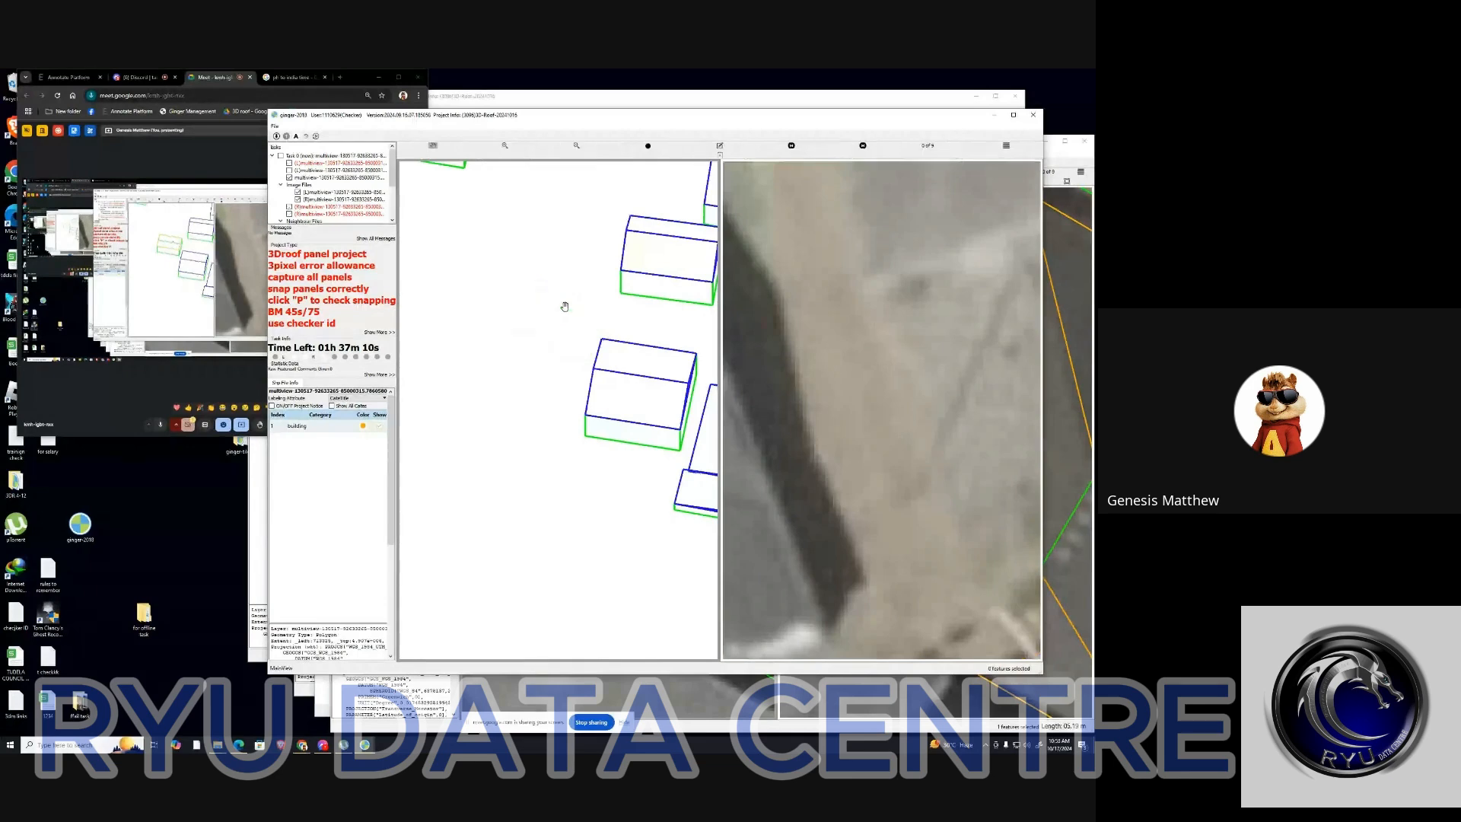
Turn the new annotation's display back on and examine the grey roof panel's fit in both aerial image views
key(space)
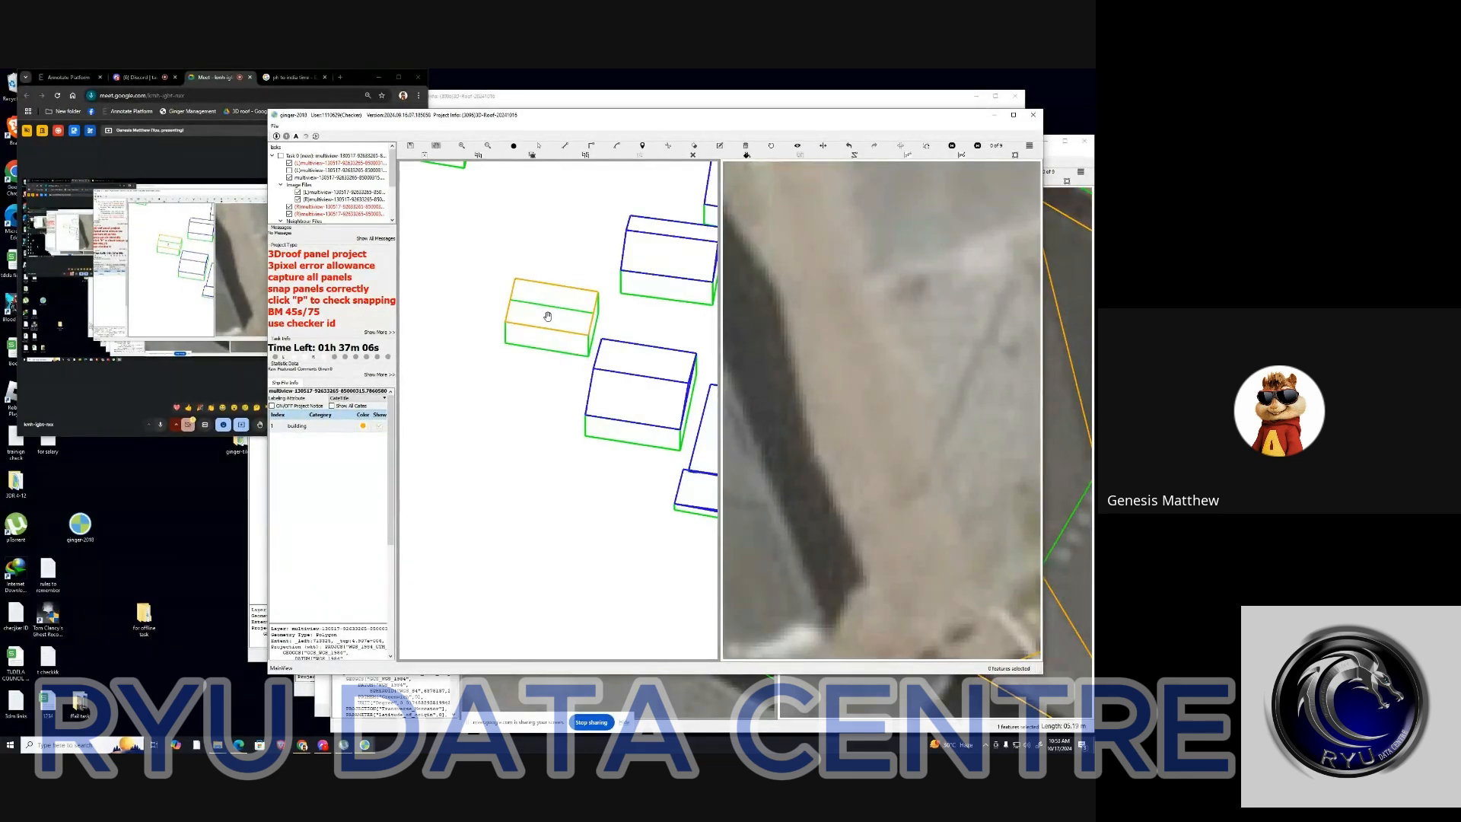
scroll(548, 315, down, 5)
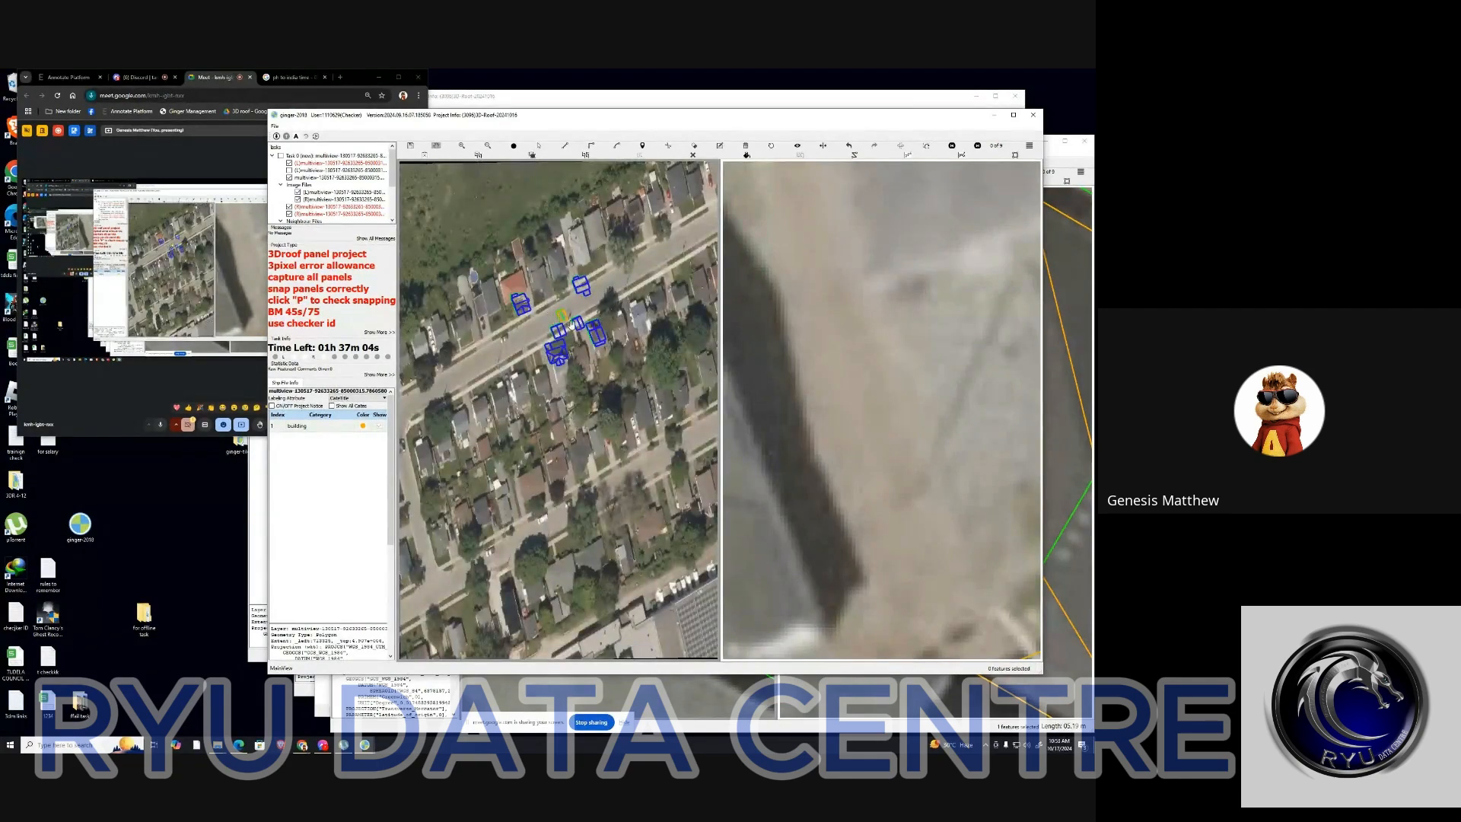
scroll(571, 323, up, 5)
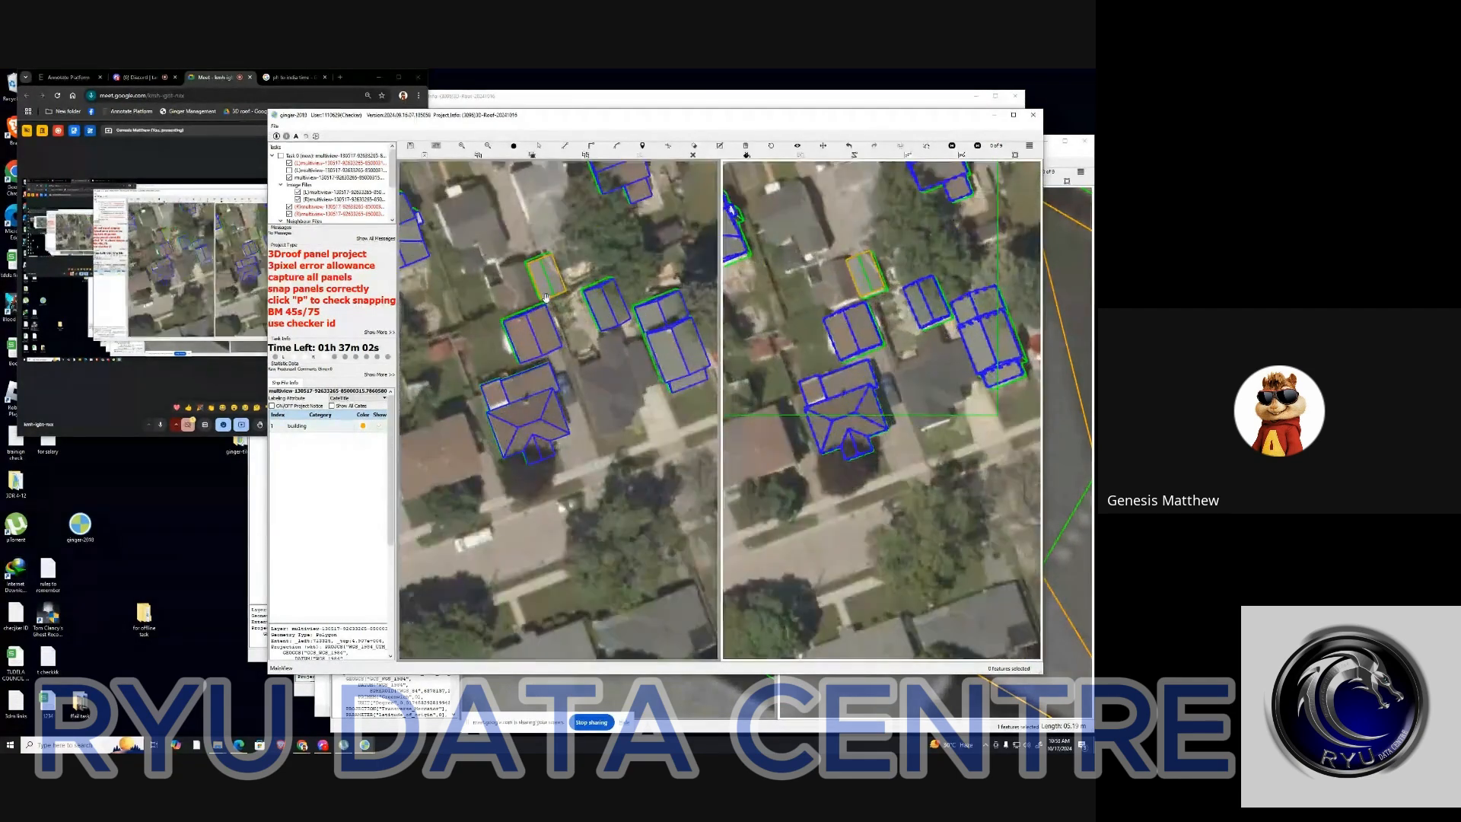
scroll(545, 298, up, 6)
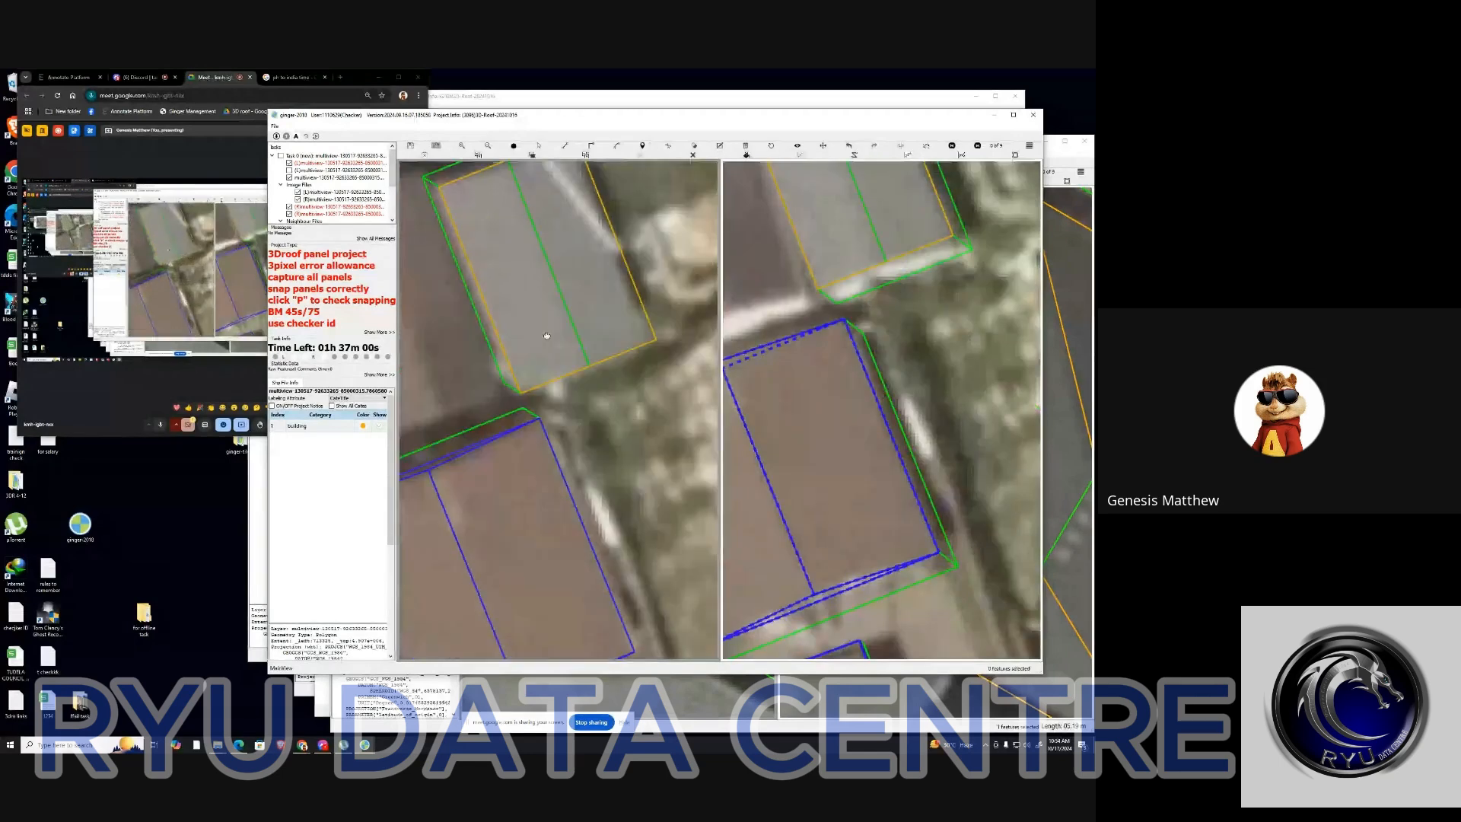
drag(566, 278, 566, 322)
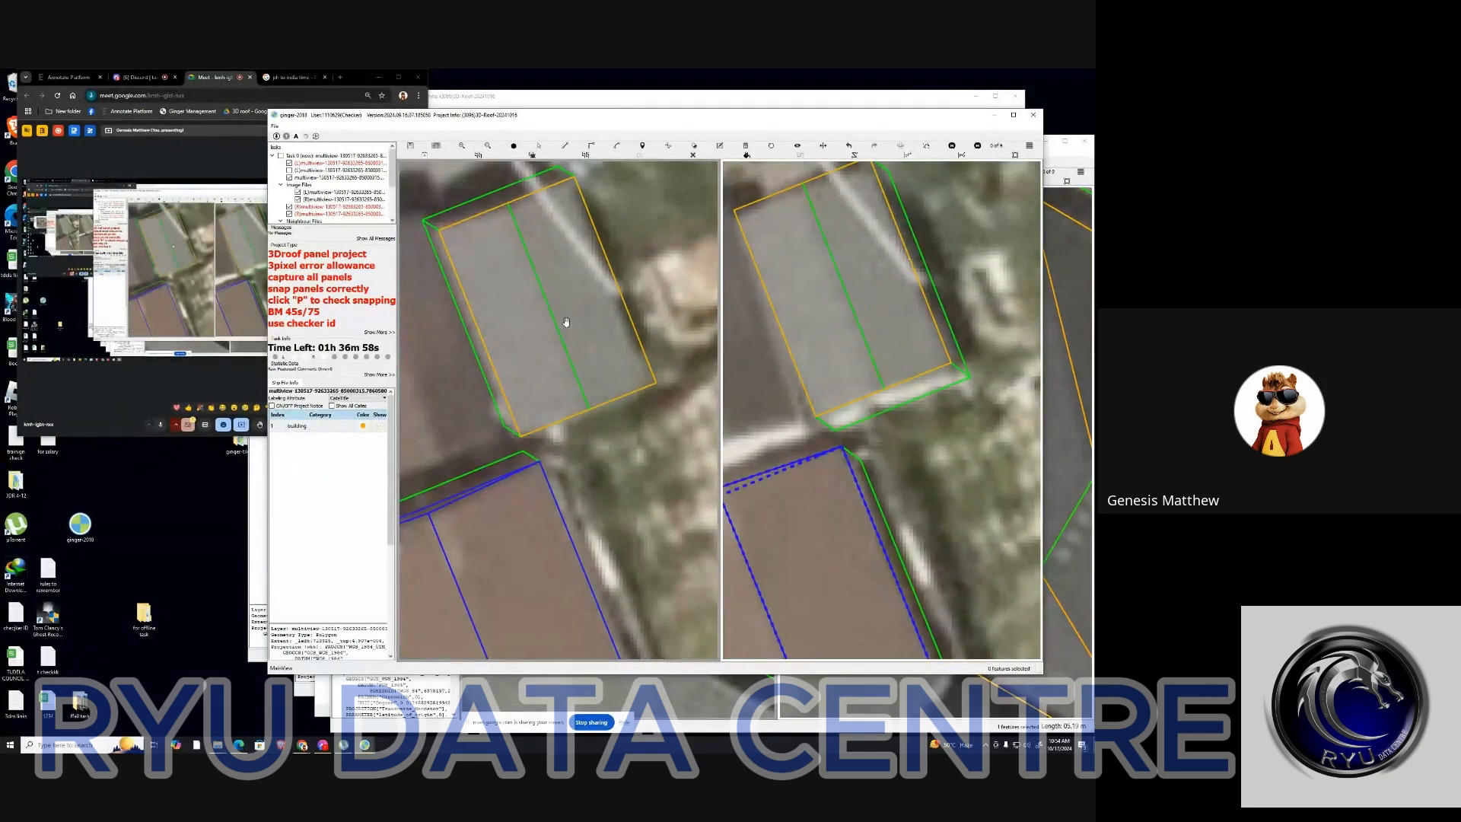
drag(832, 316, 845, 348)
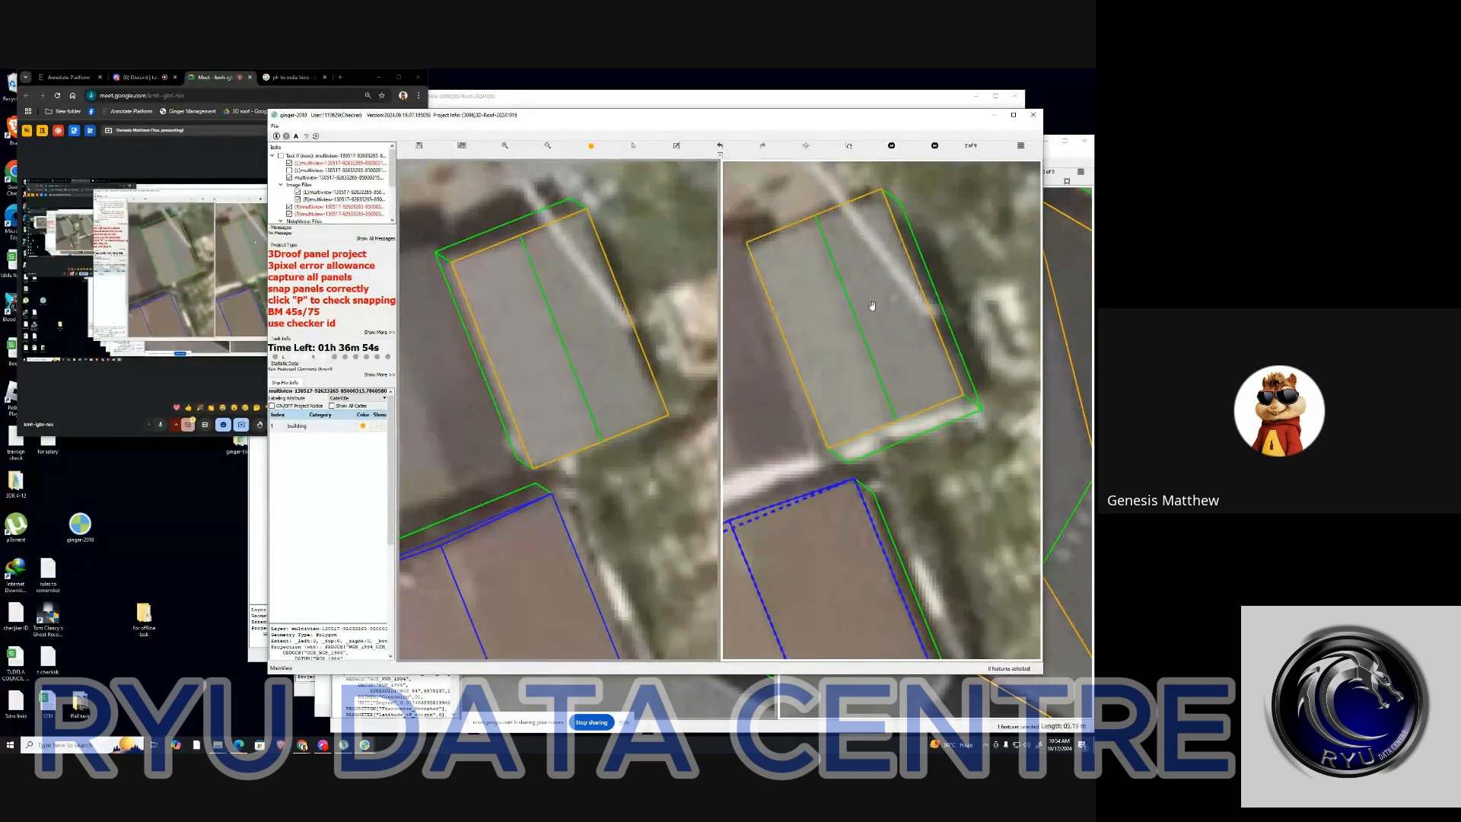
Try to redraw the dividing line lengthwise between the grey roof panel's short edges in the second image view
scroll(868, 321, down, 3)
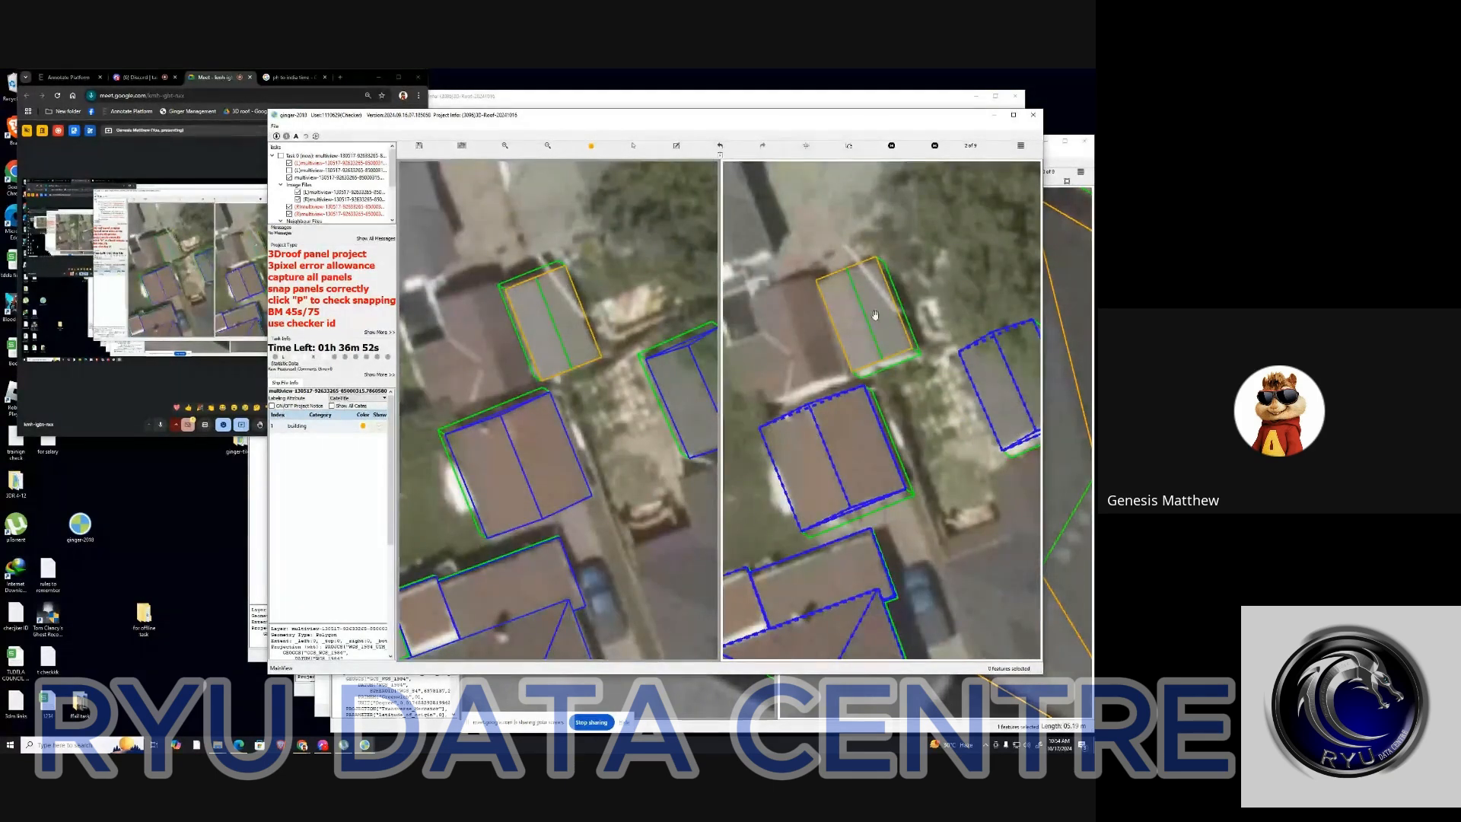
scroll(875, 314, up, 2)
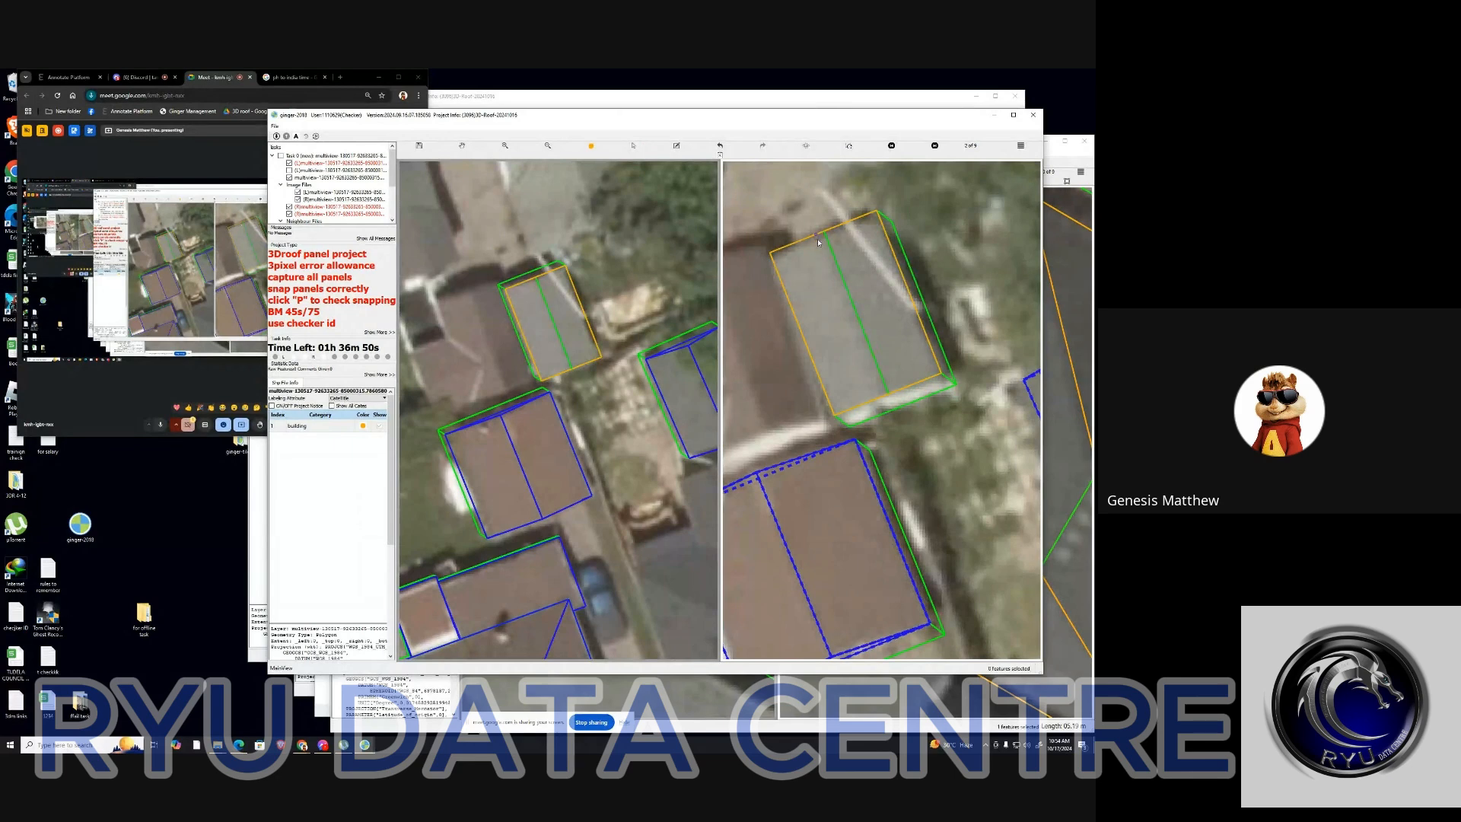
click(818, 240)
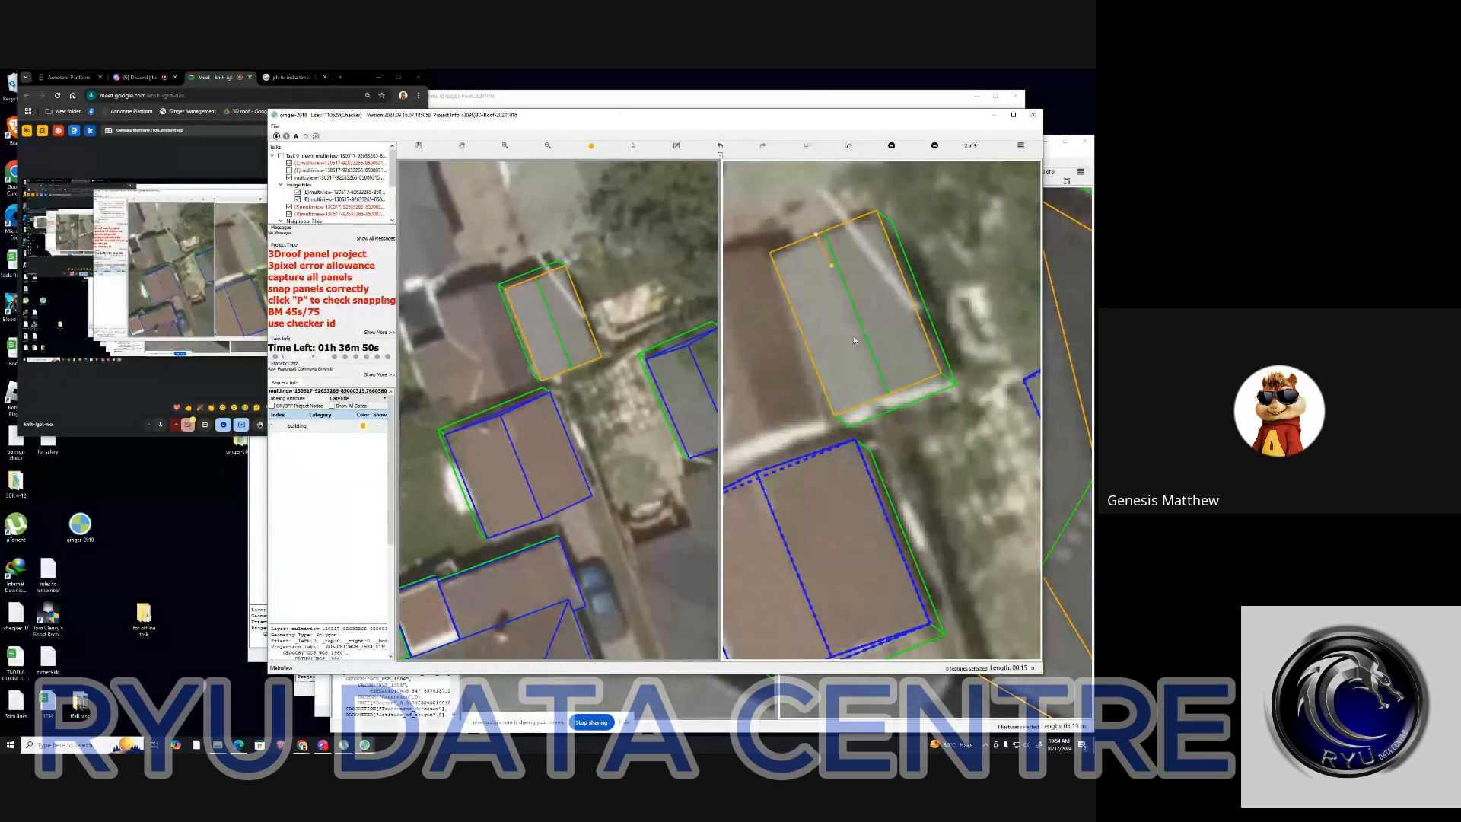
click(884, 404)
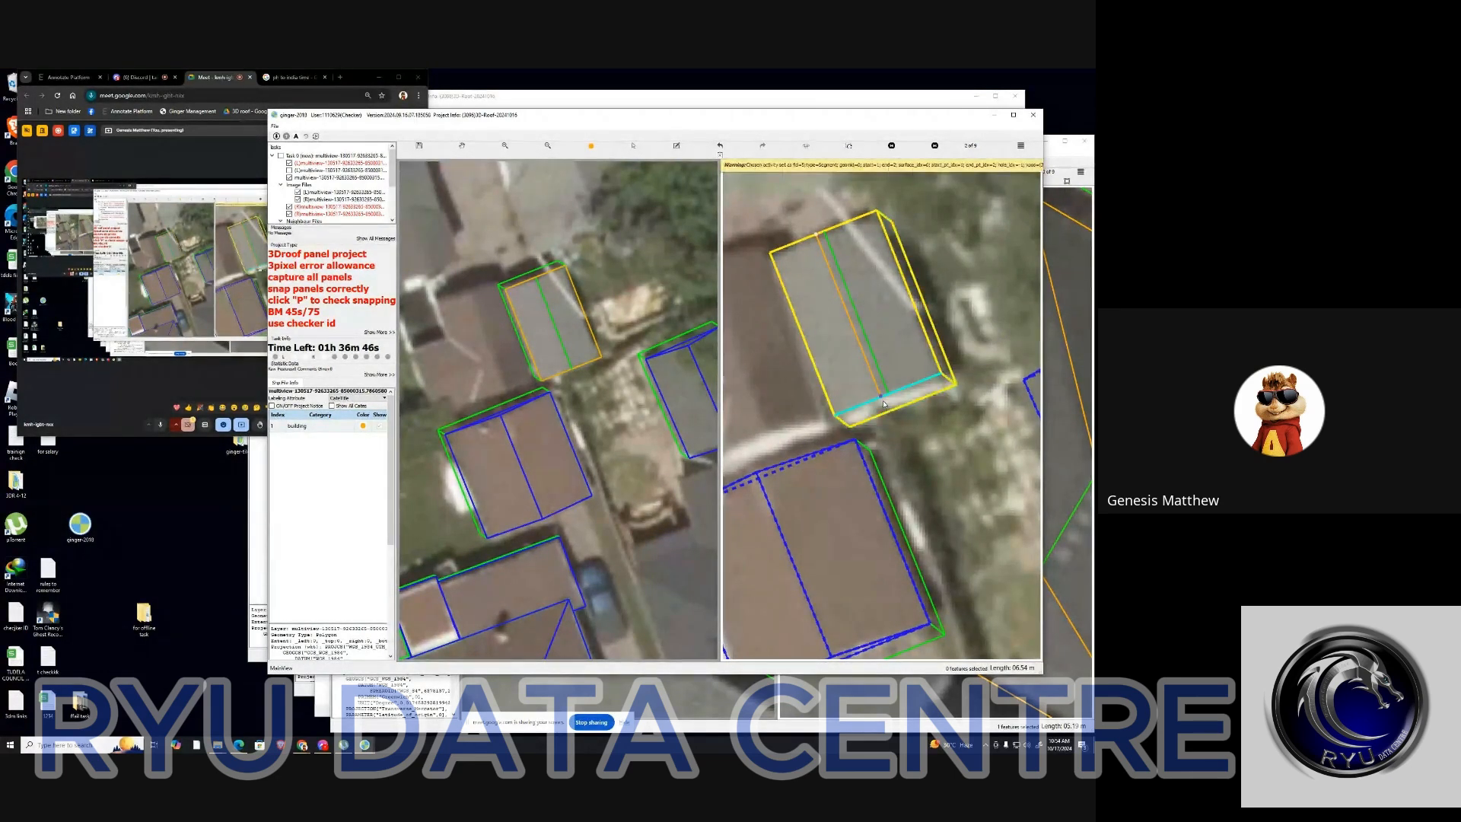
key(Escape)
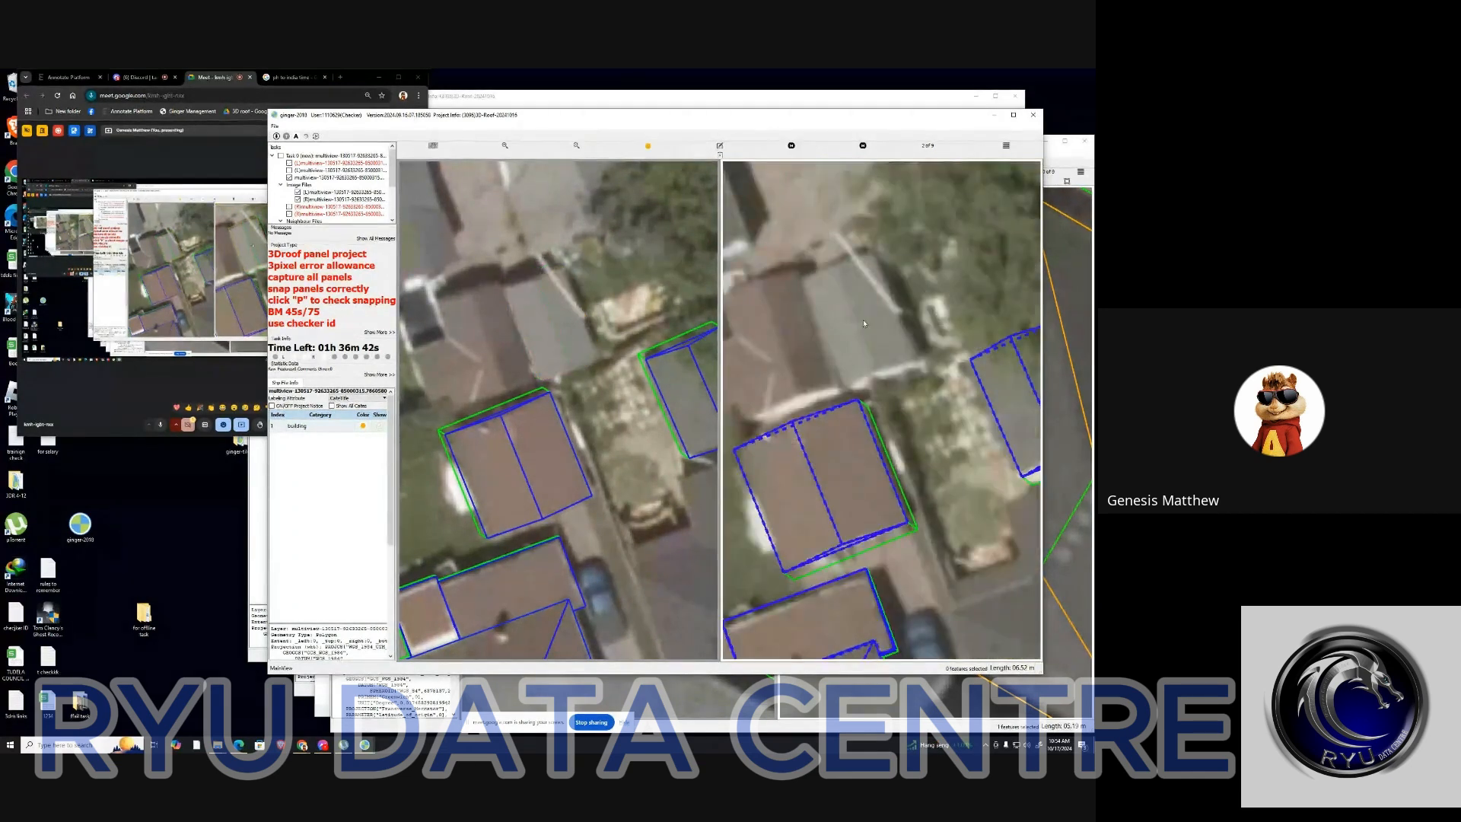
Compare the grey roof panel and its dividing line in the aerial images and from several angles in the 3D wireframe
scroll(864, 322, up, 3)
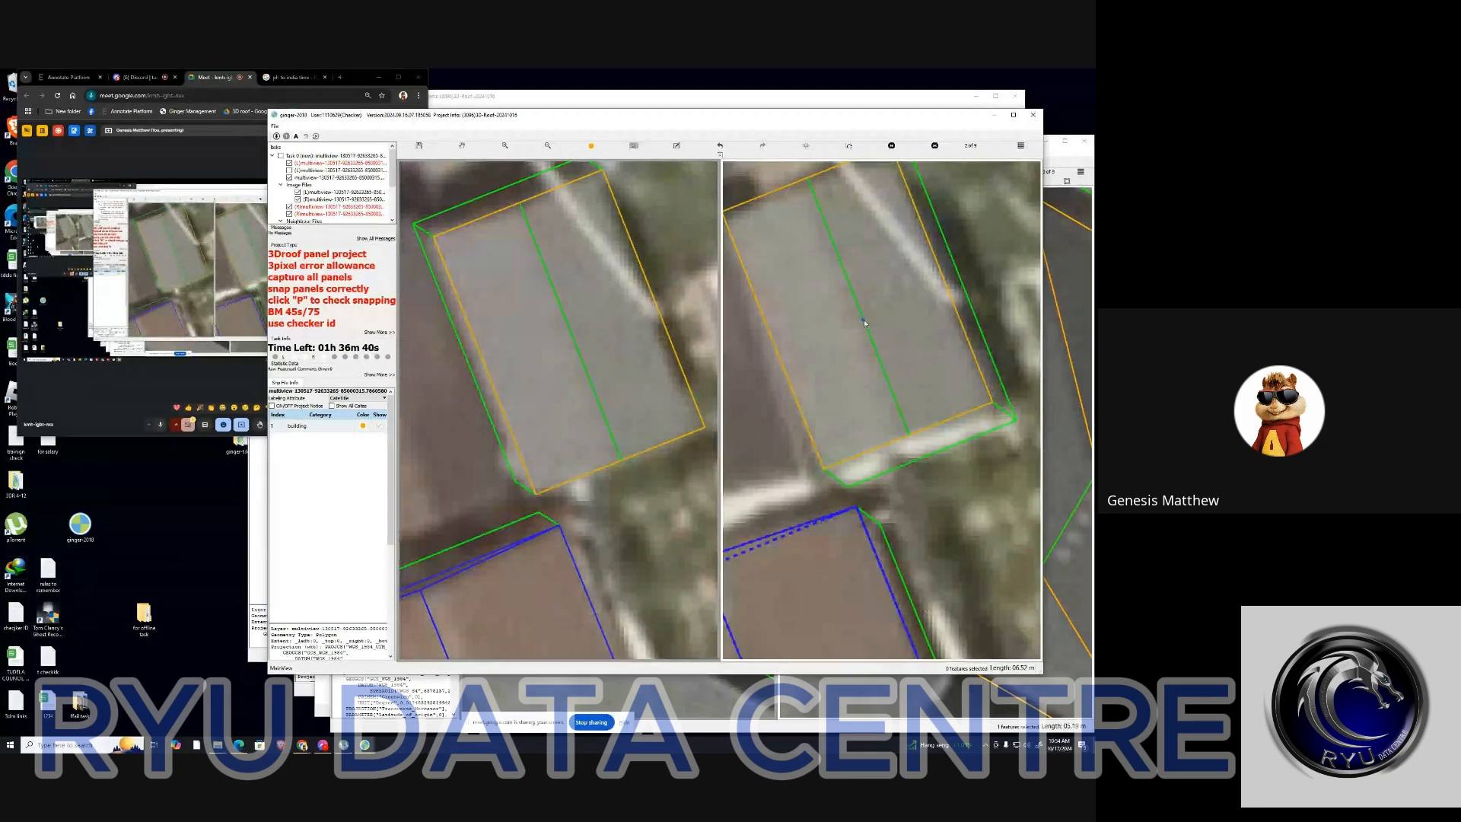
drag(863, 323, 820, 330)
scroll(834, 340, down, 2)
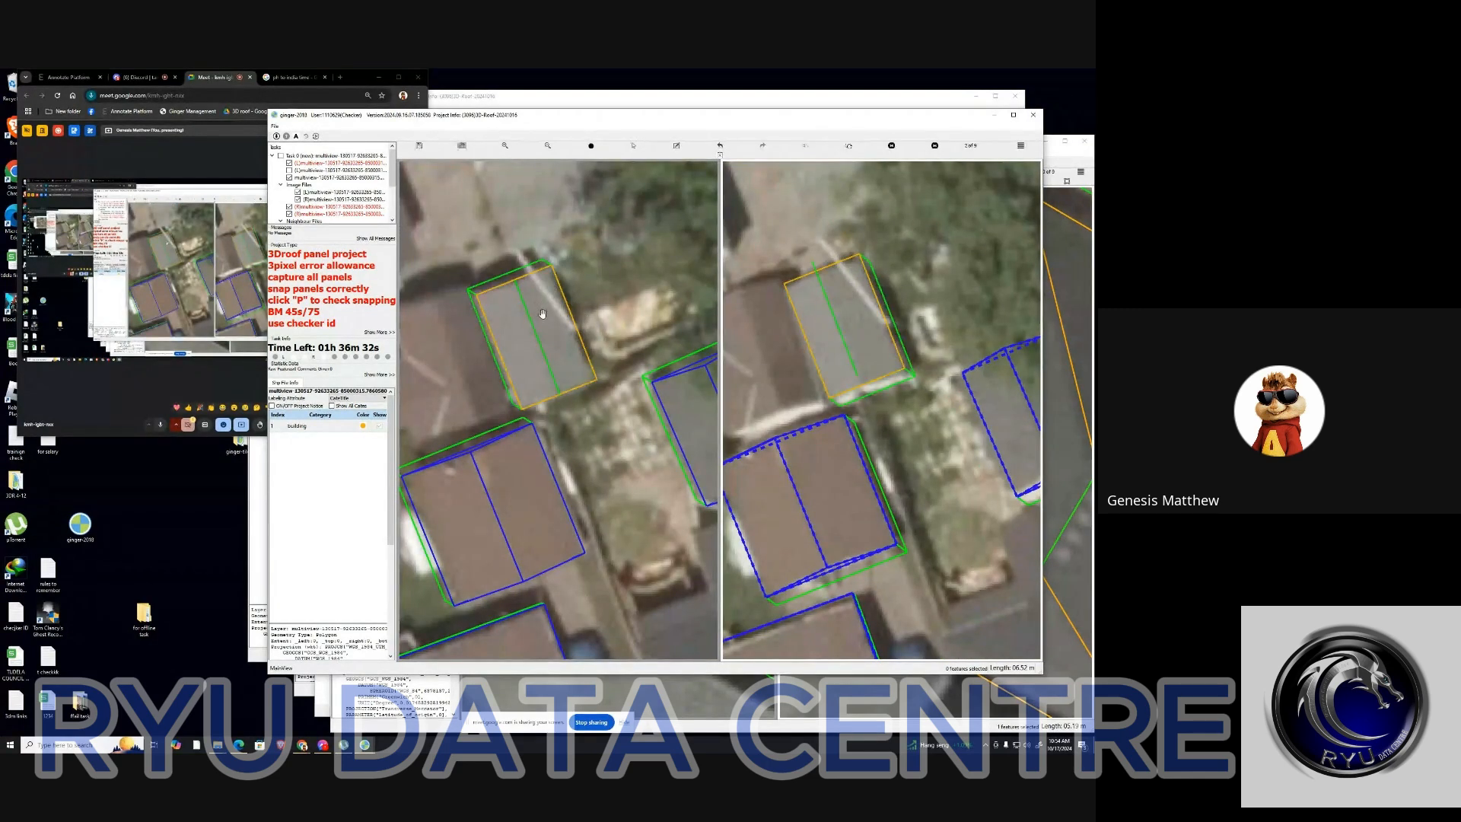
scroll(543, 334, up, 1)
drag(544, 333, 561, 277)
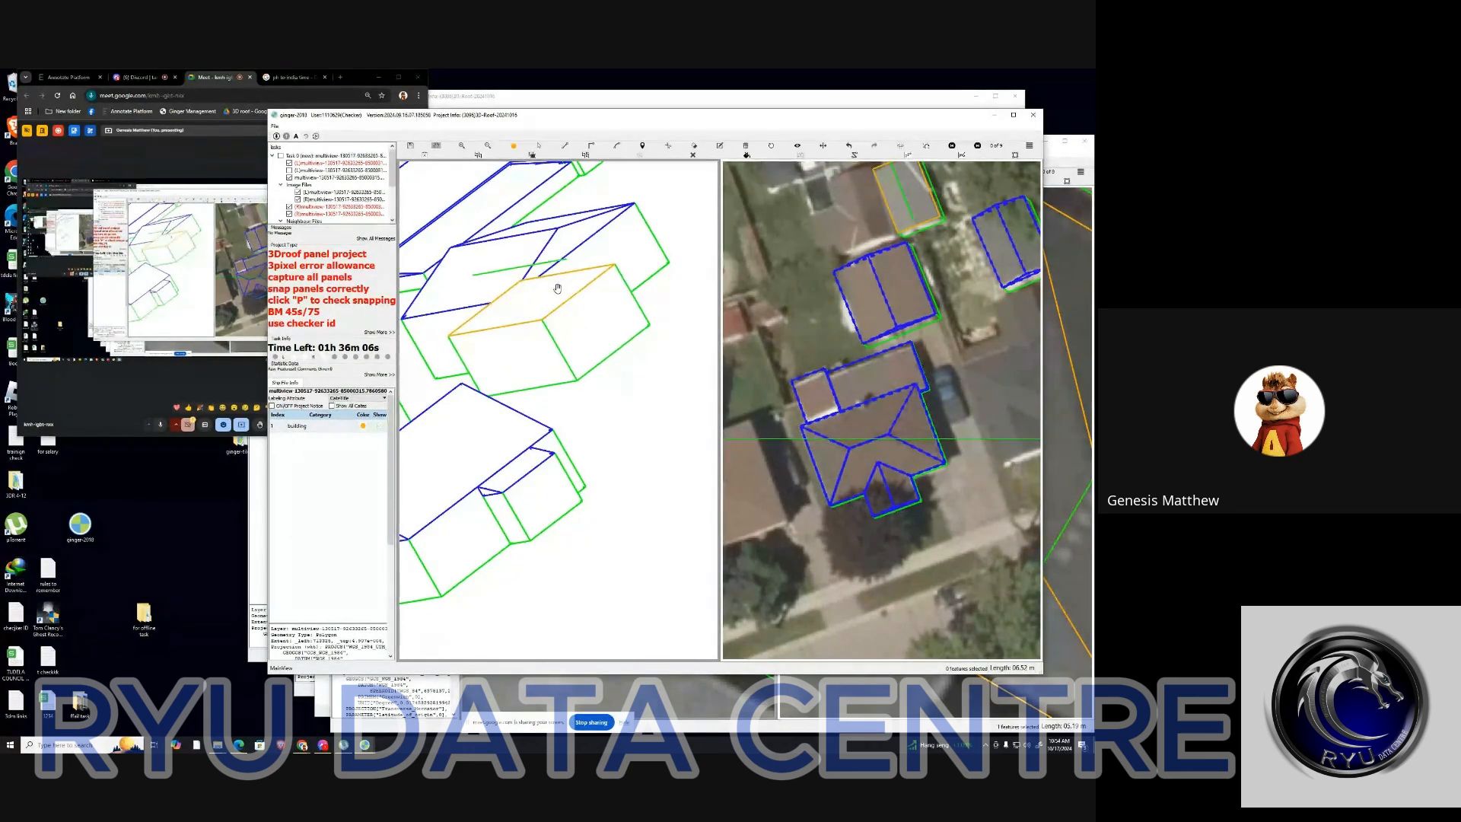
scroll(558, 288, down, 8)
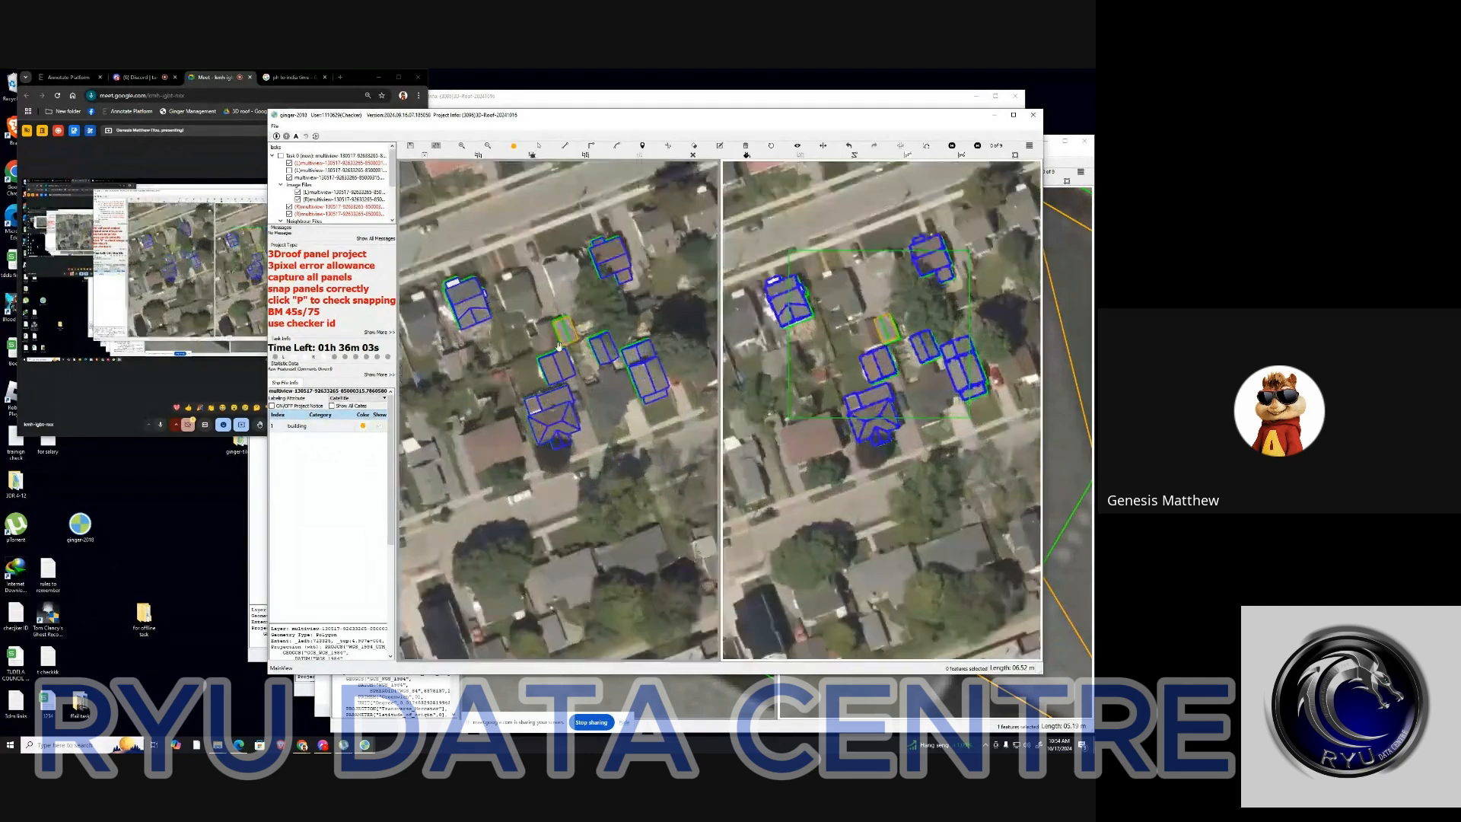
scroll(559, 344, up, 5)
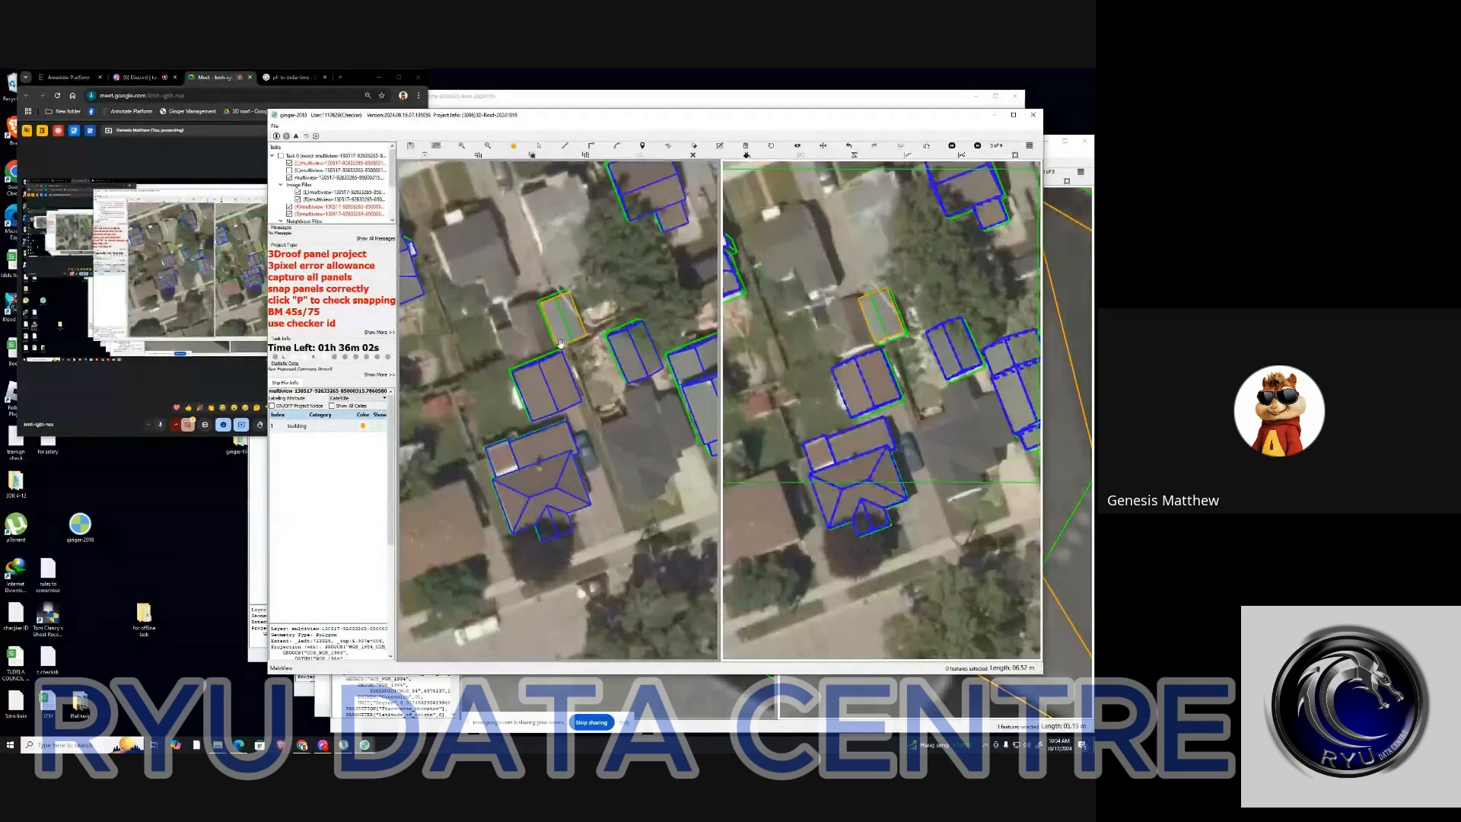
scroll(560, 343, up, 4)
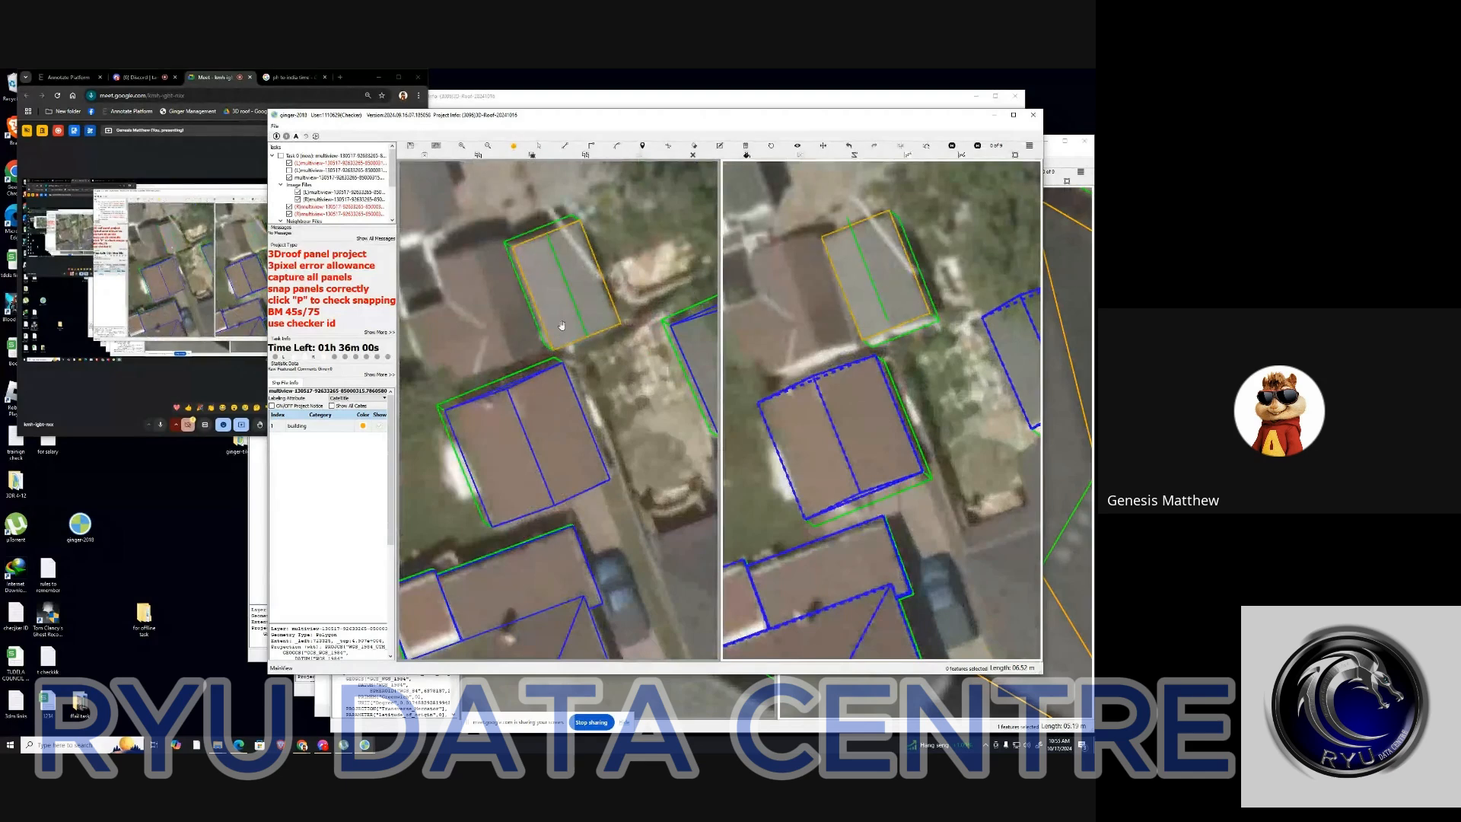
scroll(561, 326, up, 3)
key(p)
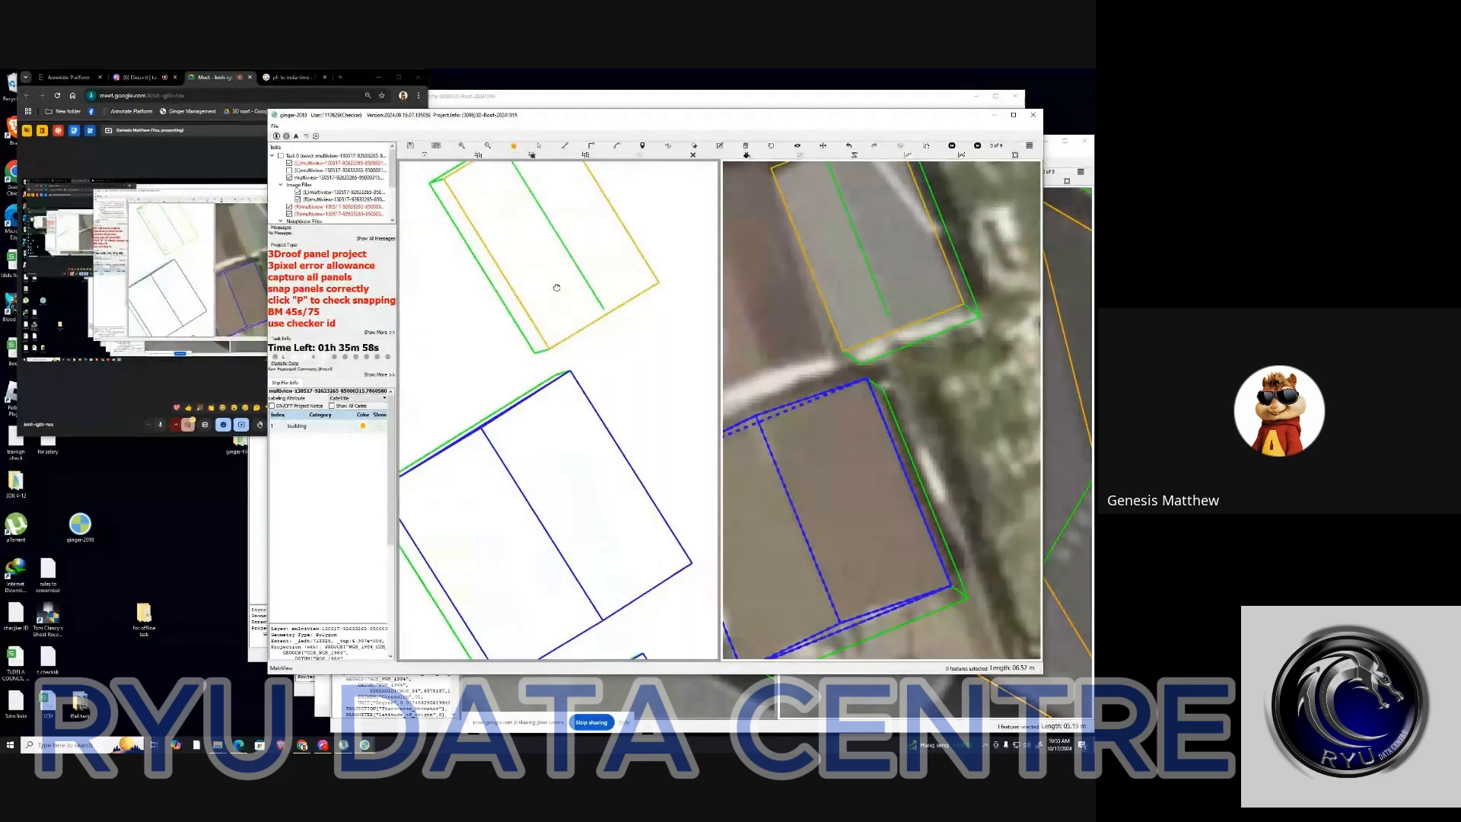
mouse_move(554, 279)
mouse_down()
mouse_move(555, 261)
mouse_move(576, 287)
mouse_up()
scroll(575, 287, down, 6)
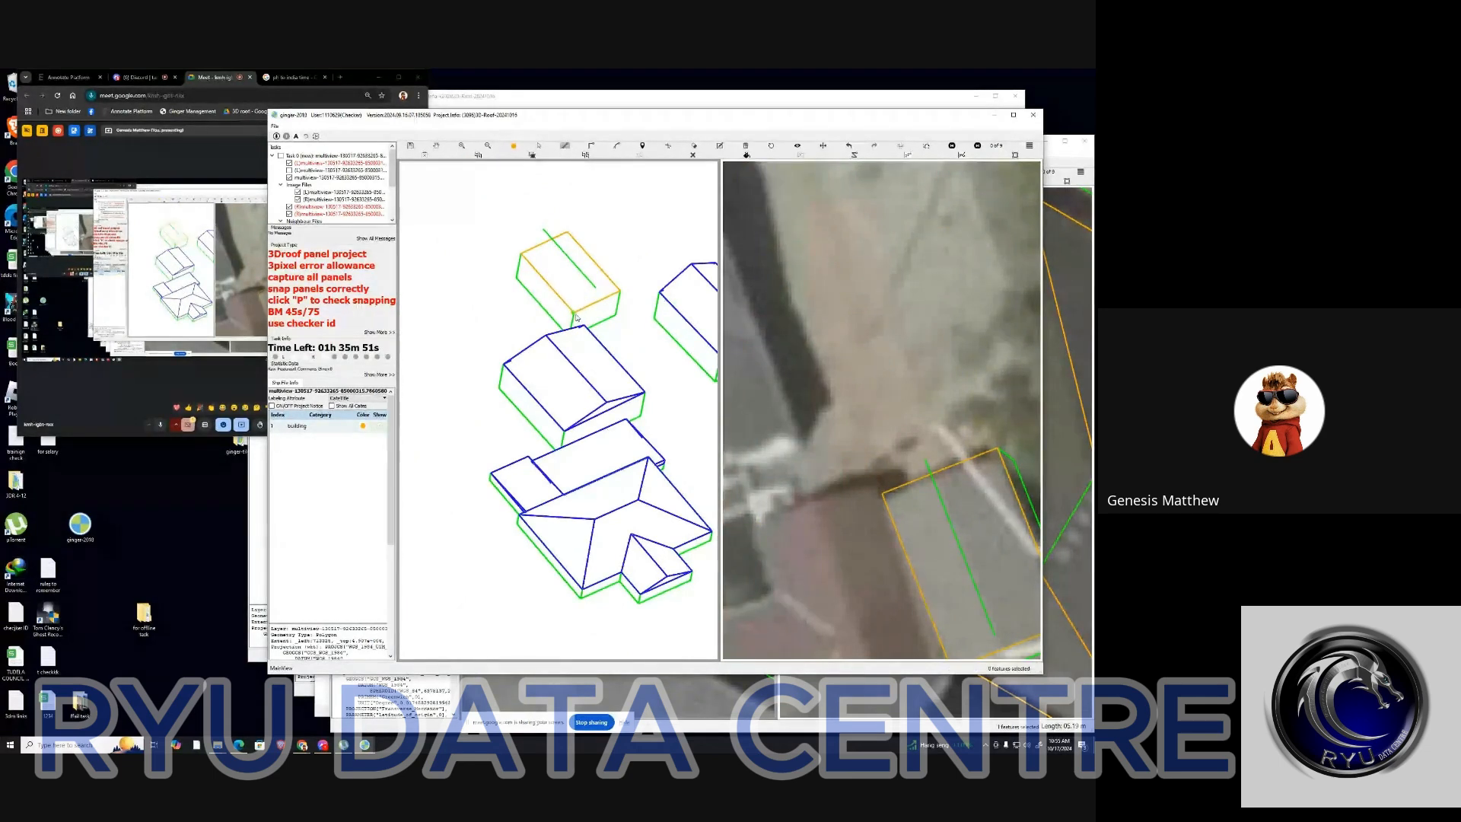
Try to trace a roof polygon connecting the grey panel's corners with its dividing line in the 3D wireframe
key(p)
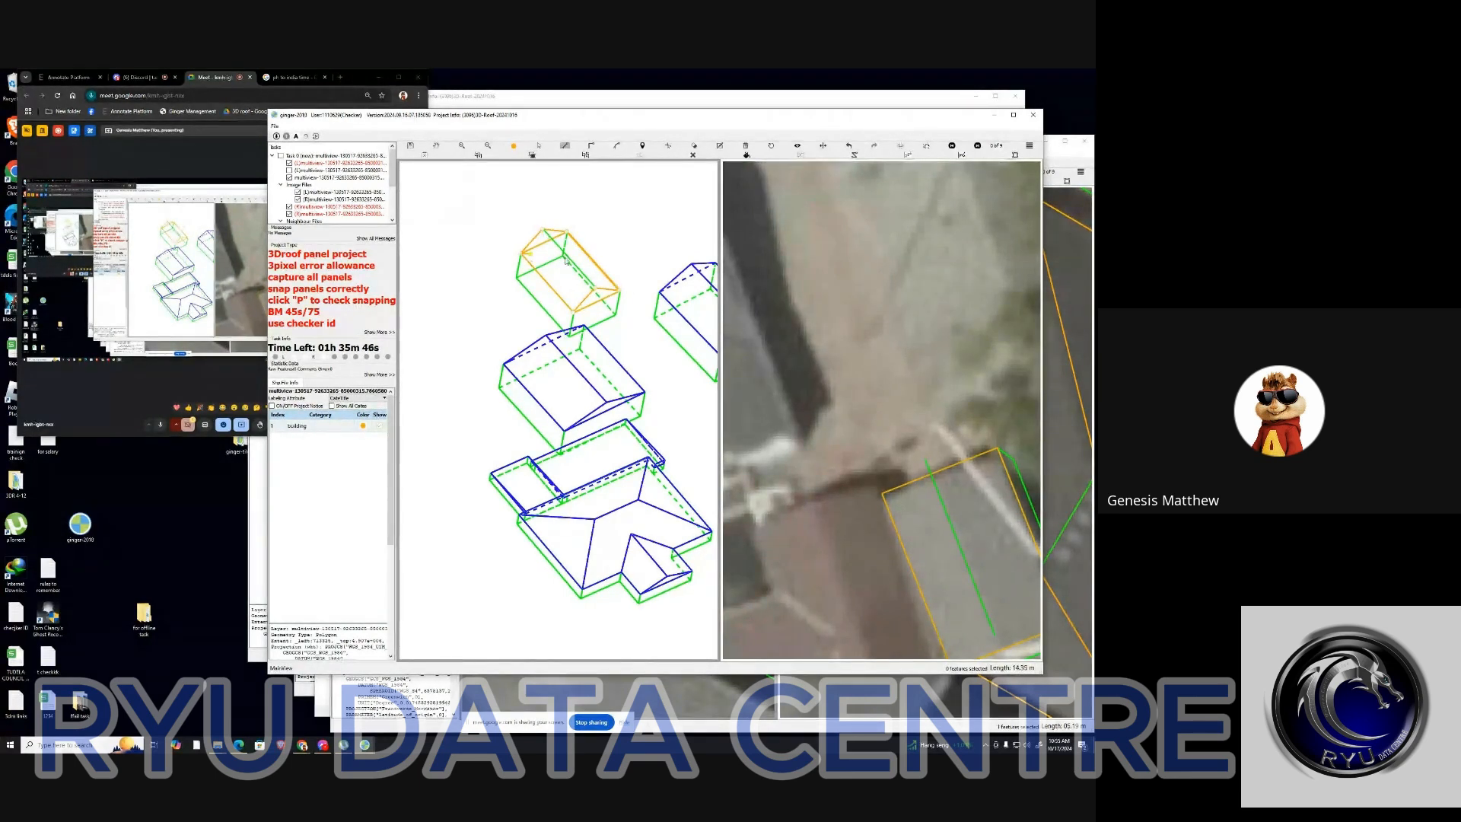
right_click(565, 260)
scroll(565, 260, up, 1)
drag(565, 261, 557, 286)
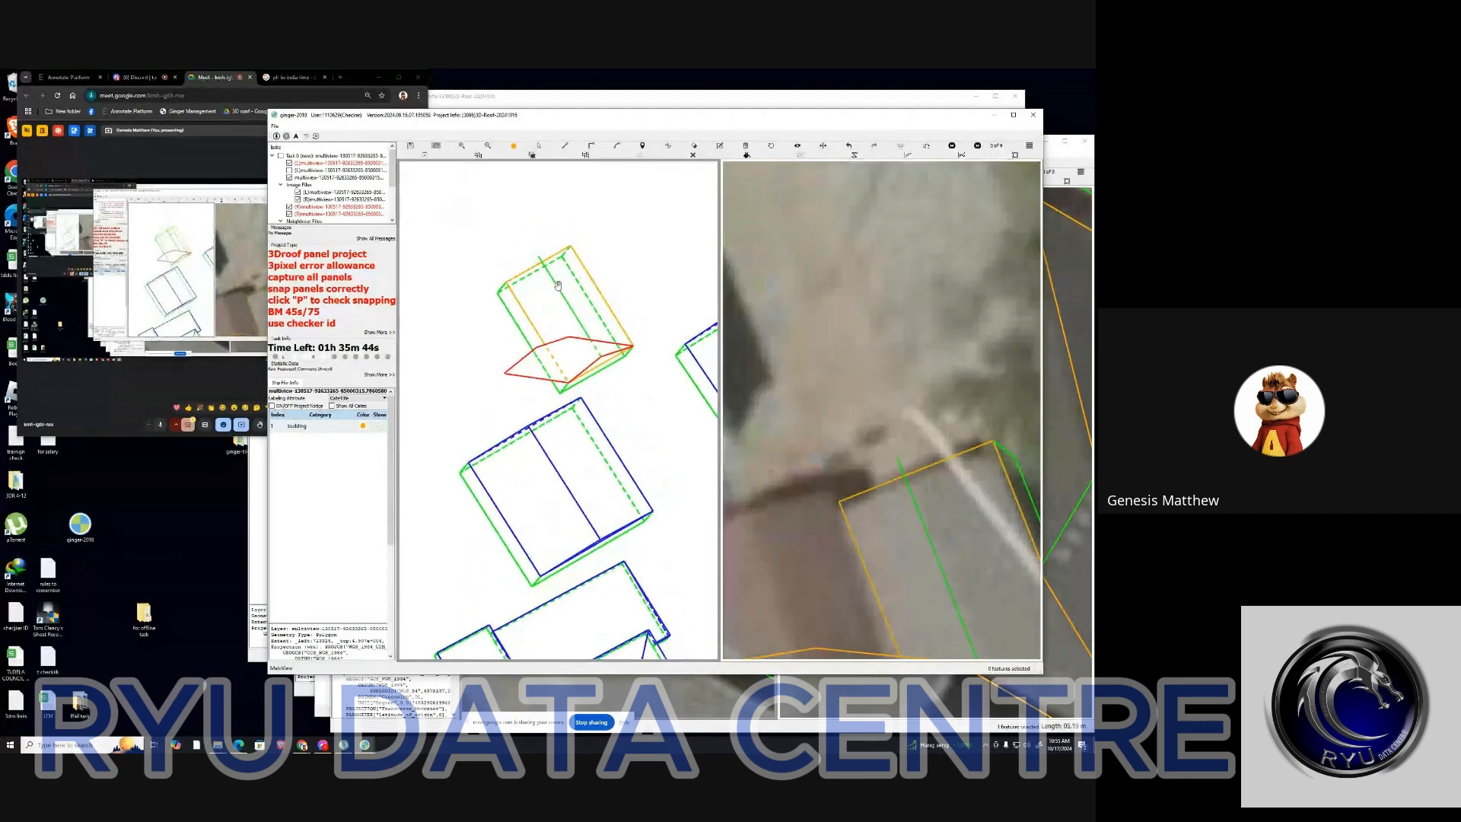
scroll(558, 285, up, 2)
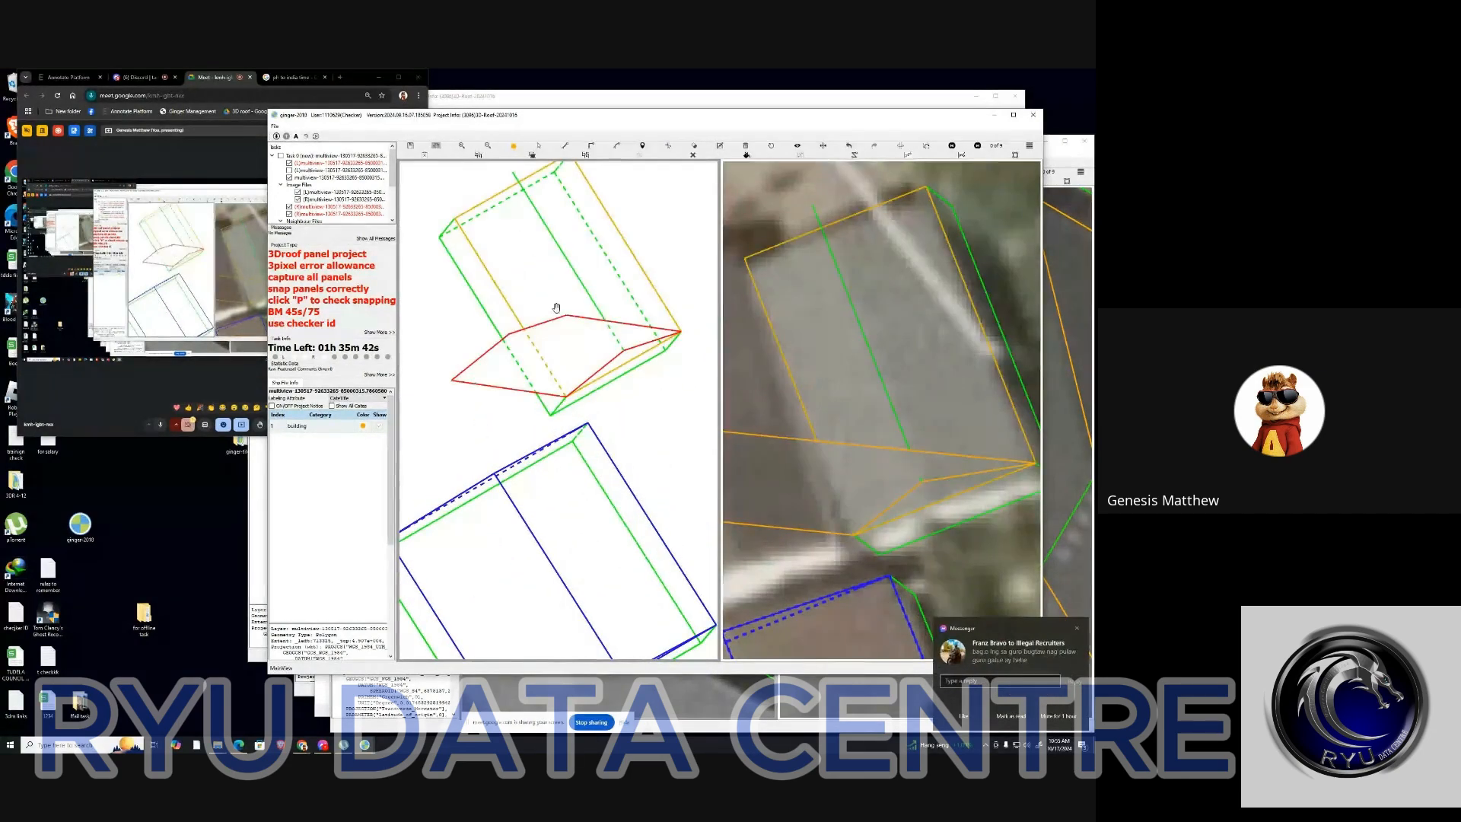
Remove the misaligned polygon just traced near the grey roof panel's short edge
scroll(556, 307, down, 5)
scroll(549, 323, up, 2)
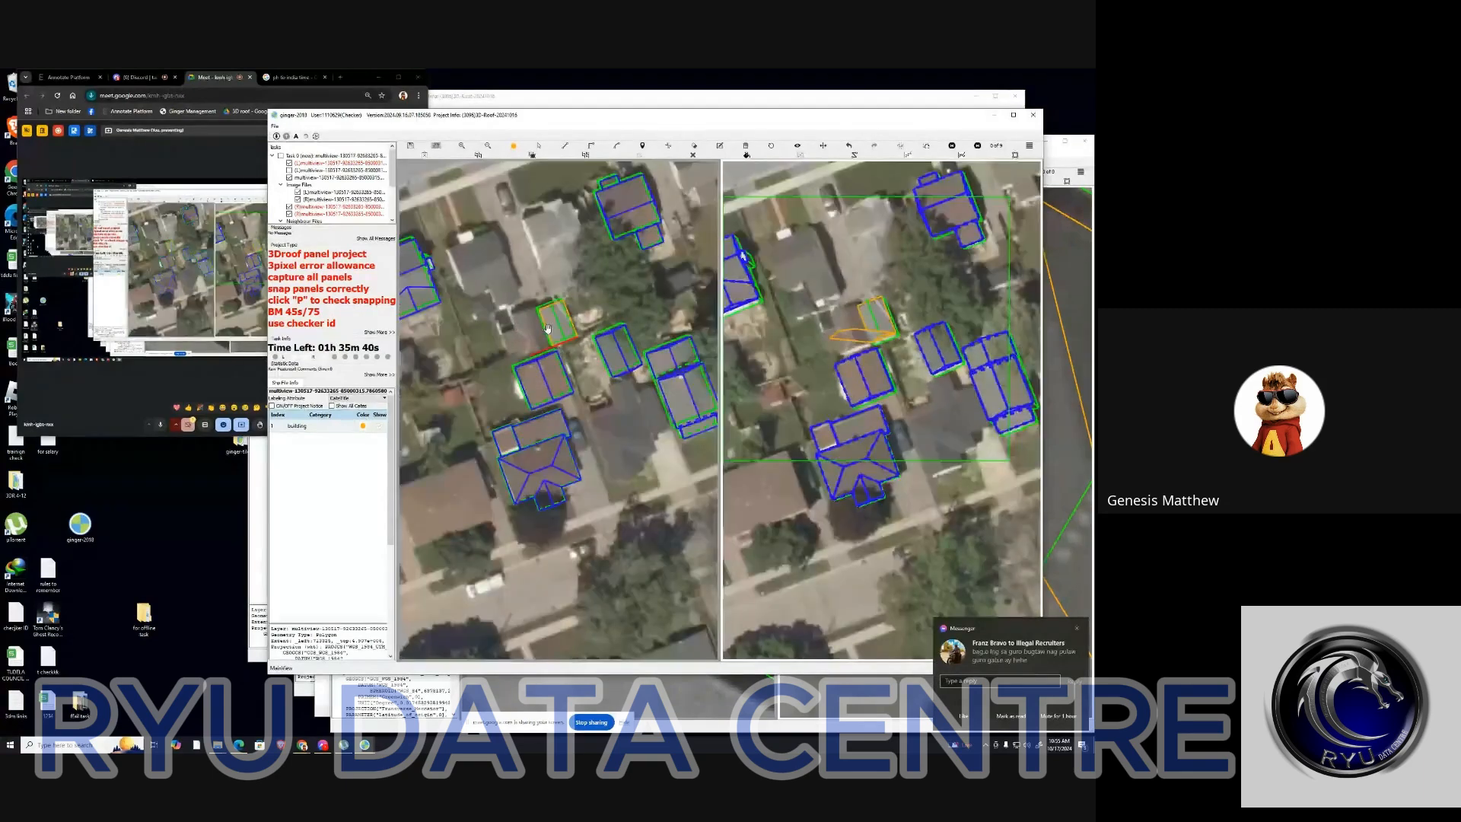
scroll(547, 328, up, 3)
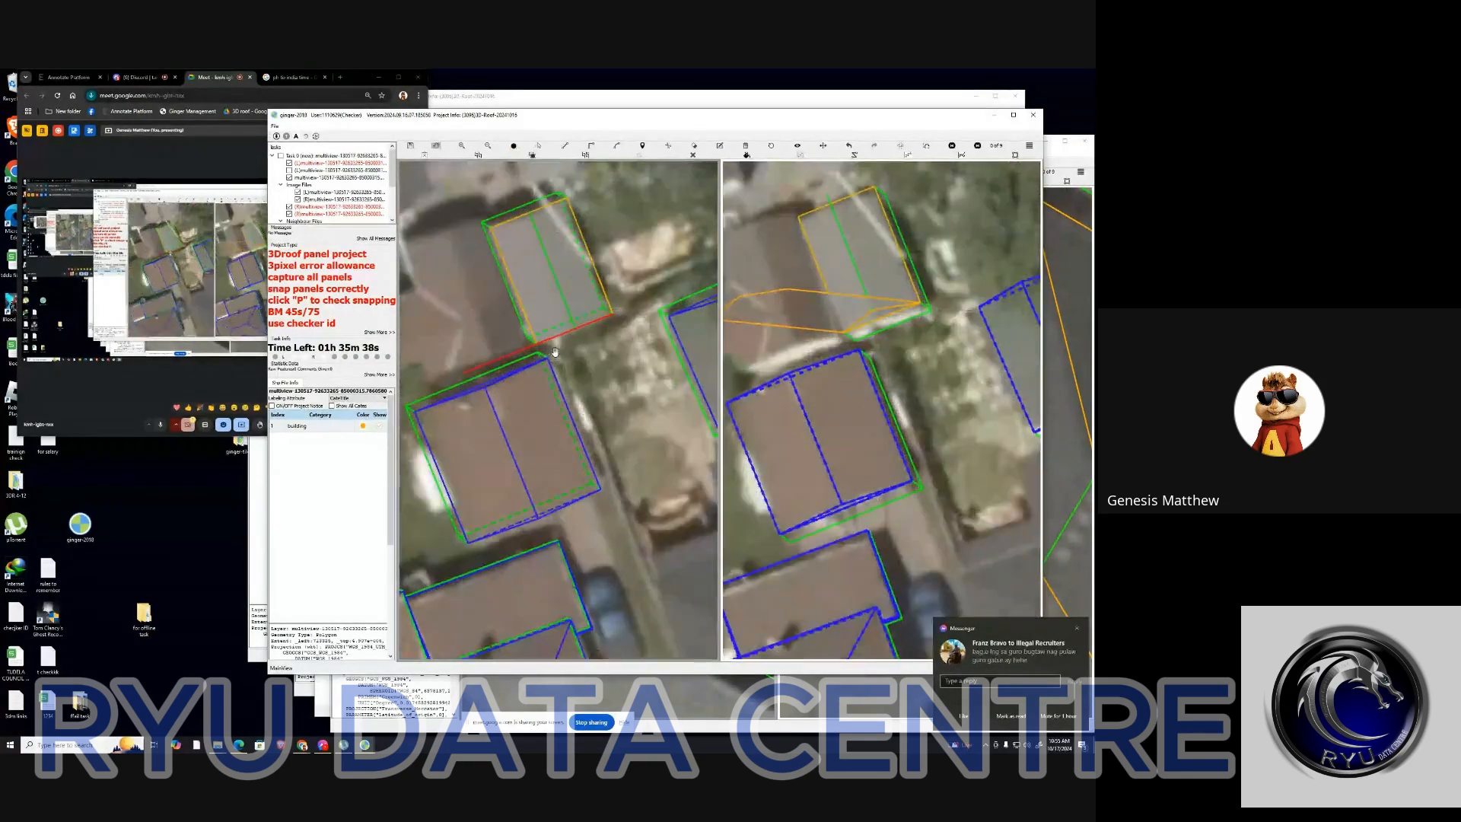
click(541, 314)
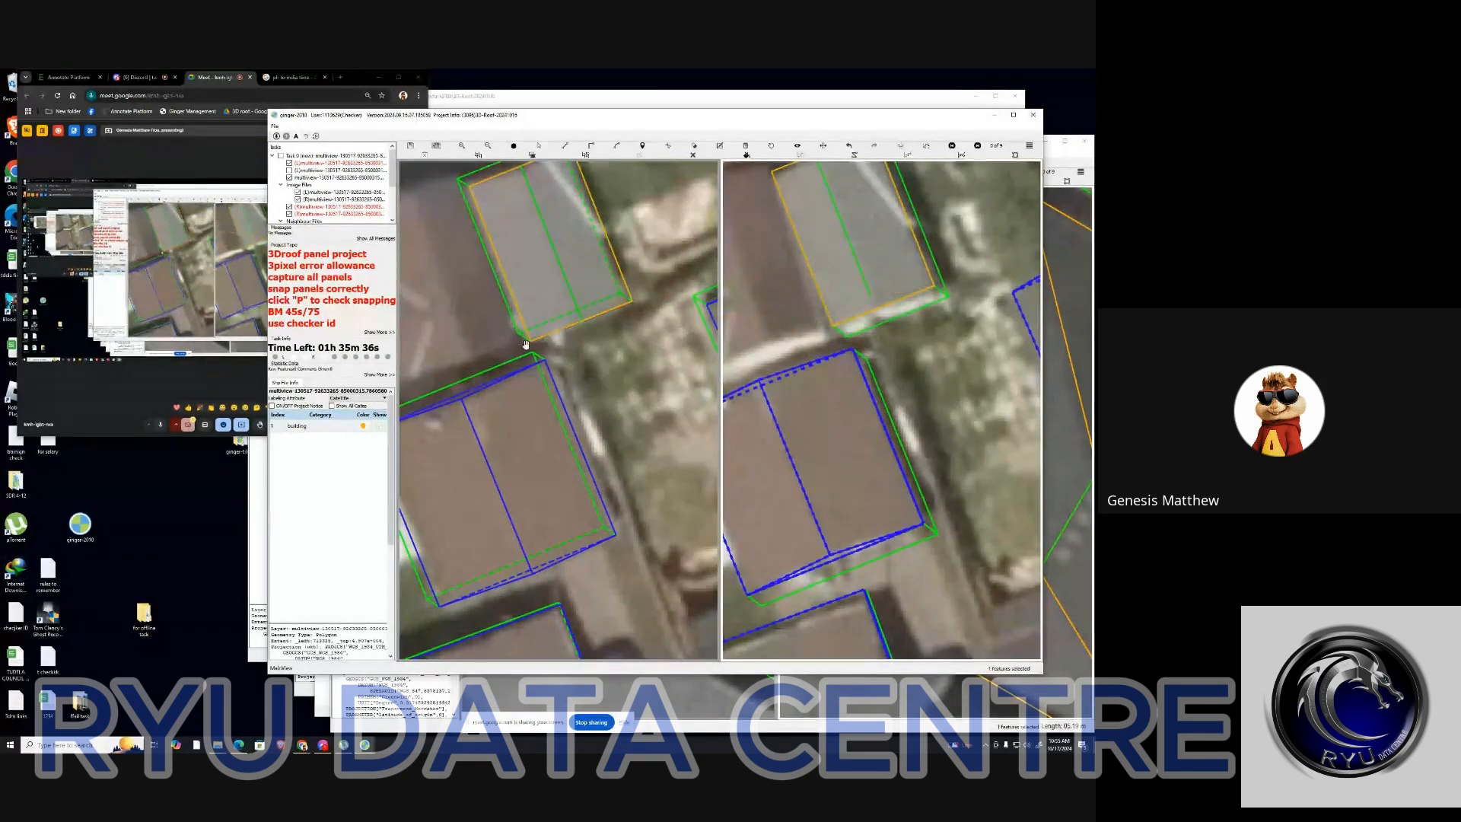
Recheck the grey roof panel in the 3D wireframe and aerial images, toggling the new annotation's display
scroll(541, 315, down, 1)
scroll(541, 314, down, 2)
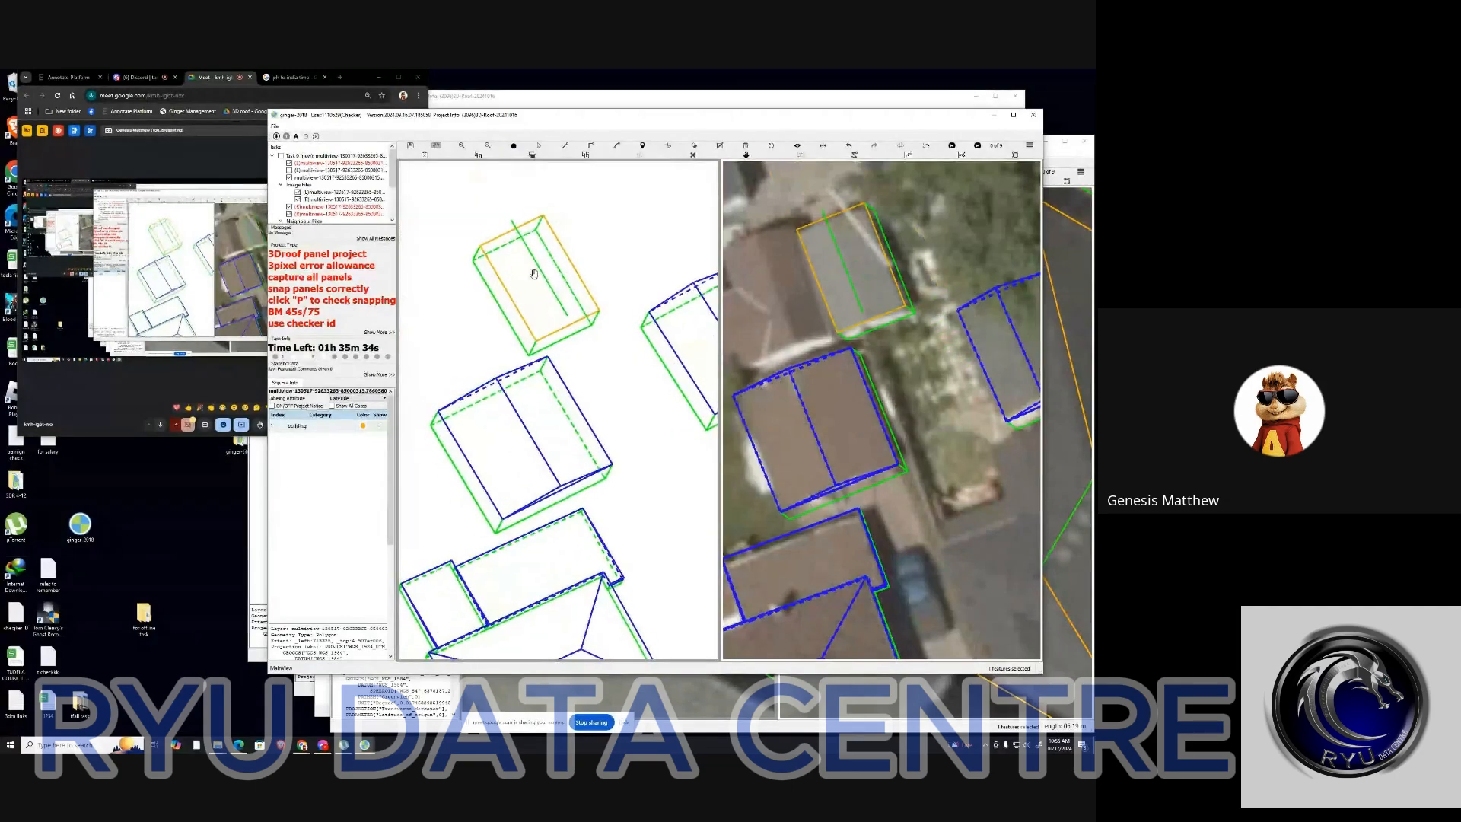
scroll(533, 274, down, 3)
scroll(591, 356, up, 3)
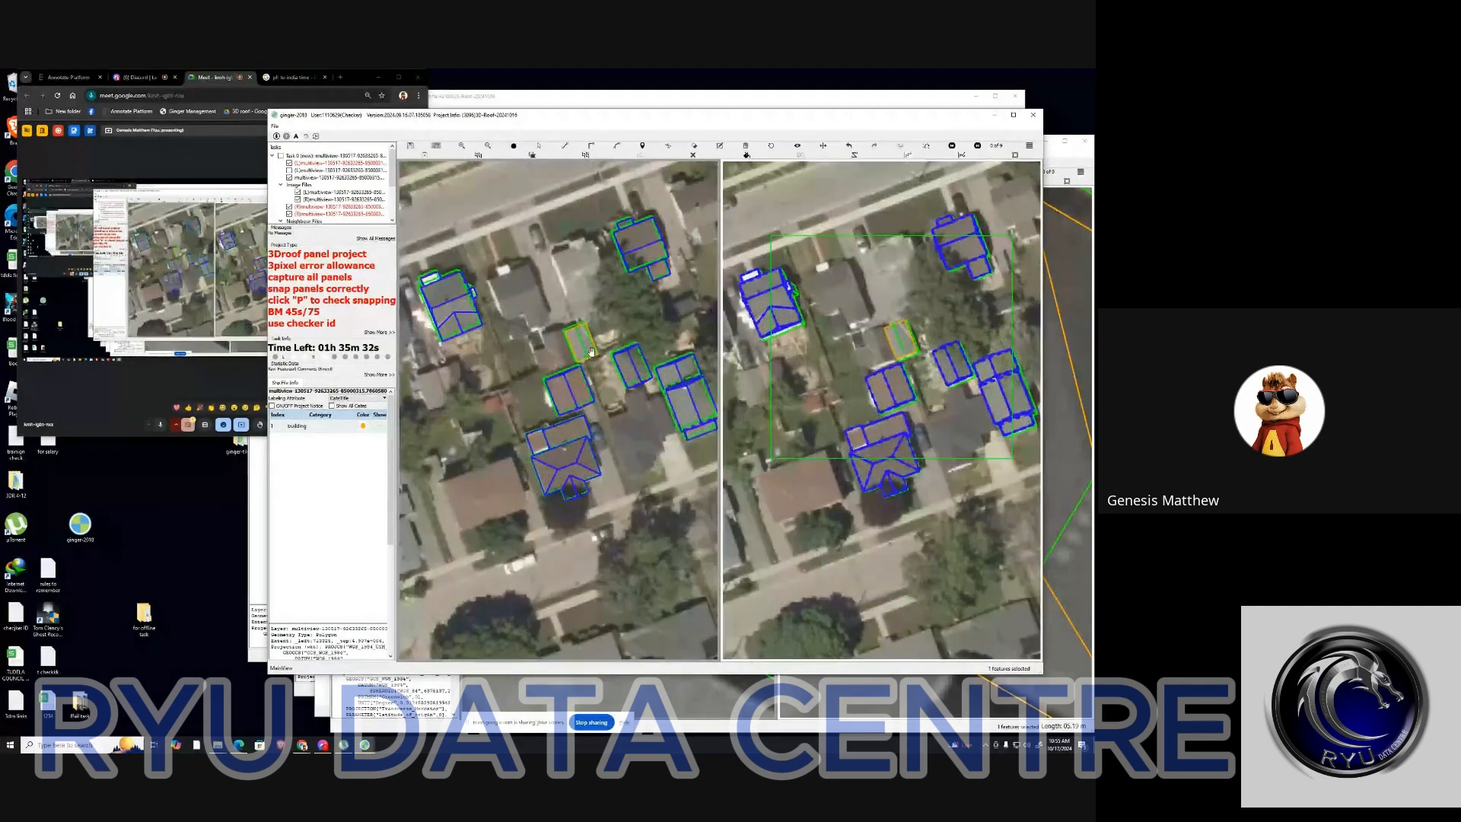
scroll(592, 356, up, 5)
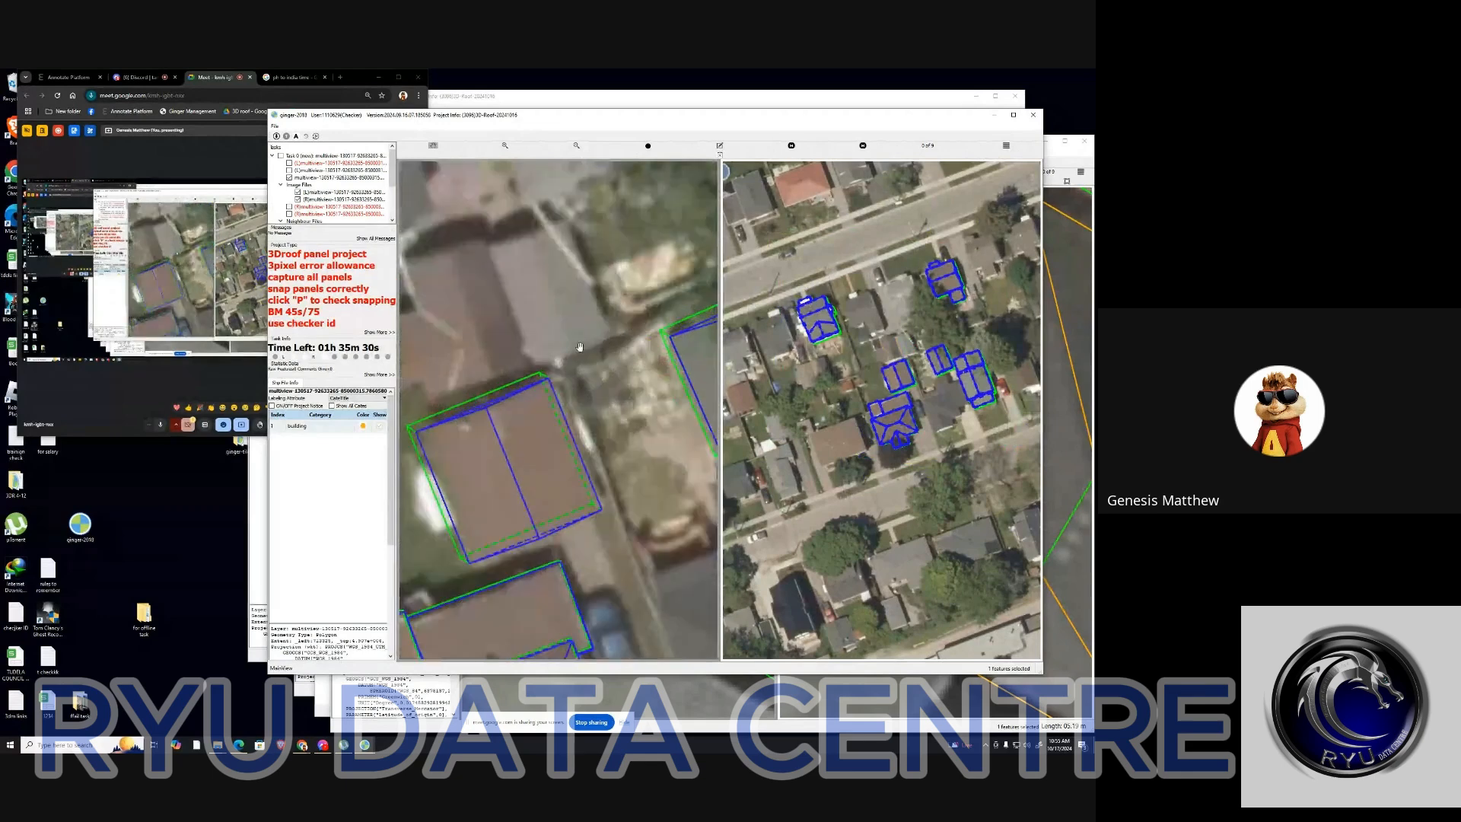
key(space)
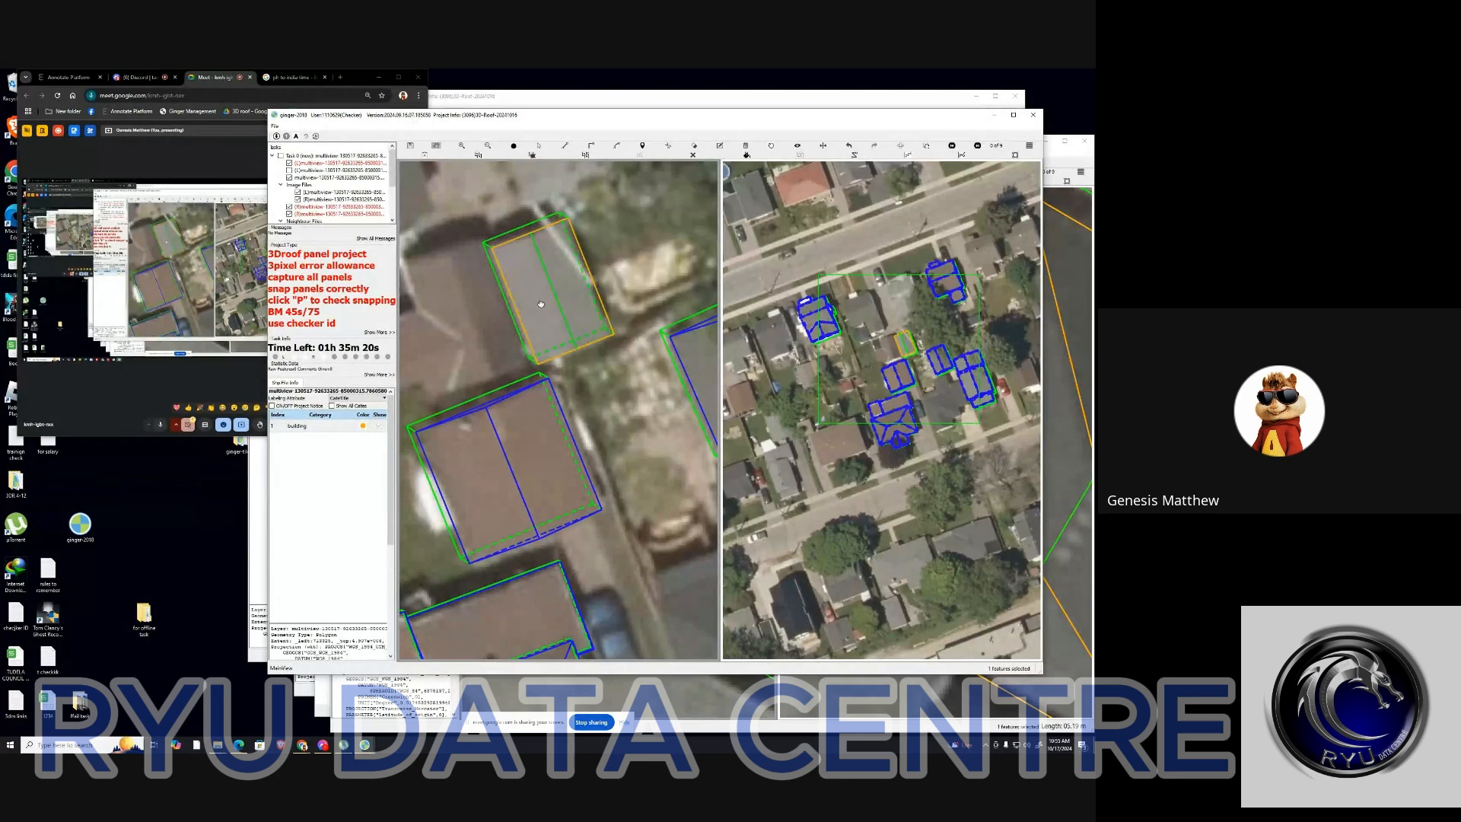
Trace the first sloped roof panel in the 3D wireframe, snapping it to the dividing line's endpoints and one long roof edge
mouse_move(541, 304)
mouse_down()
mouse_move(544, 271)
mouse_move(559, 305)
mouse_up()
key(s)
key(e)
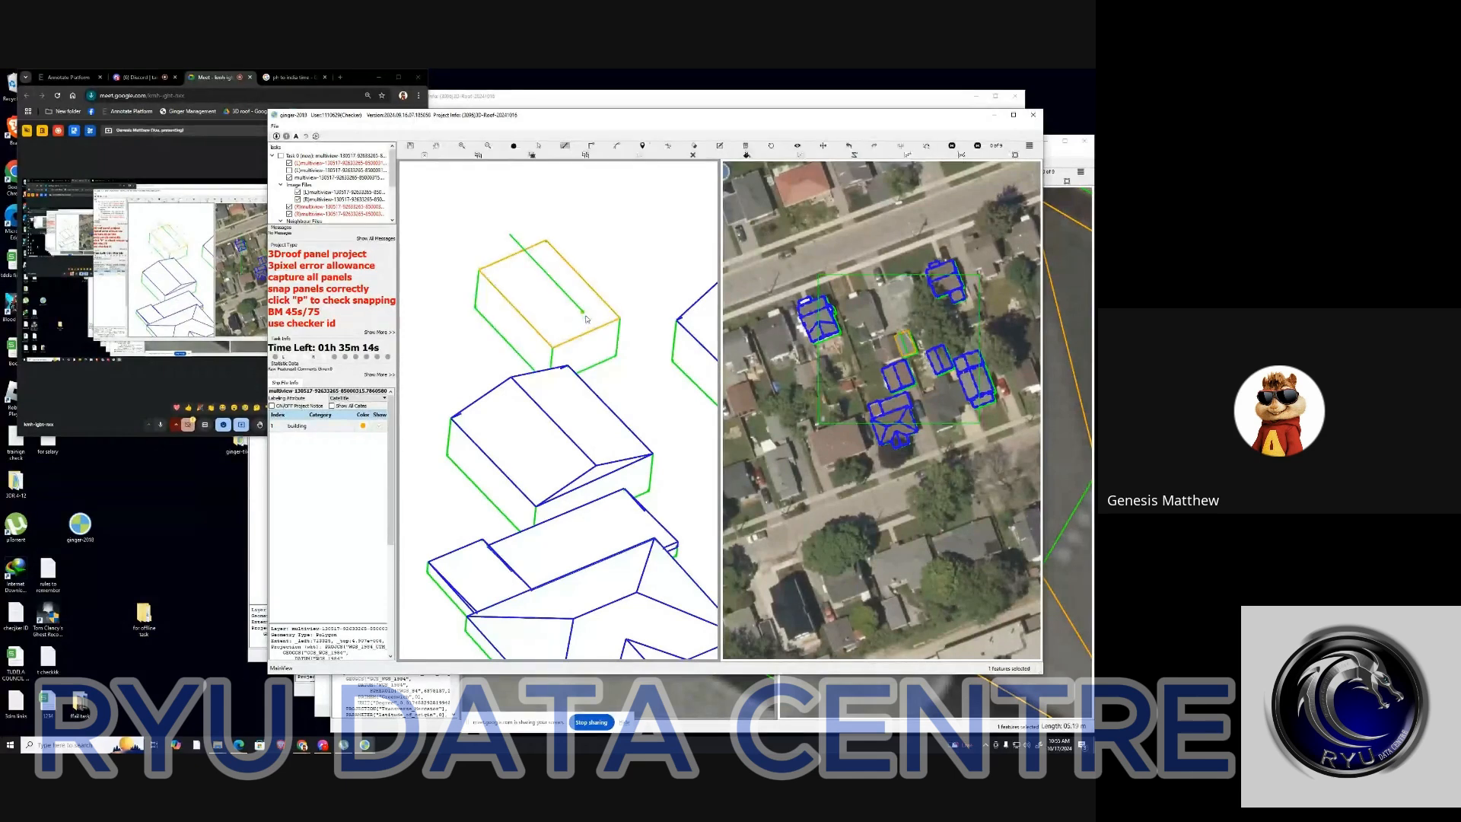
click(583, 314)
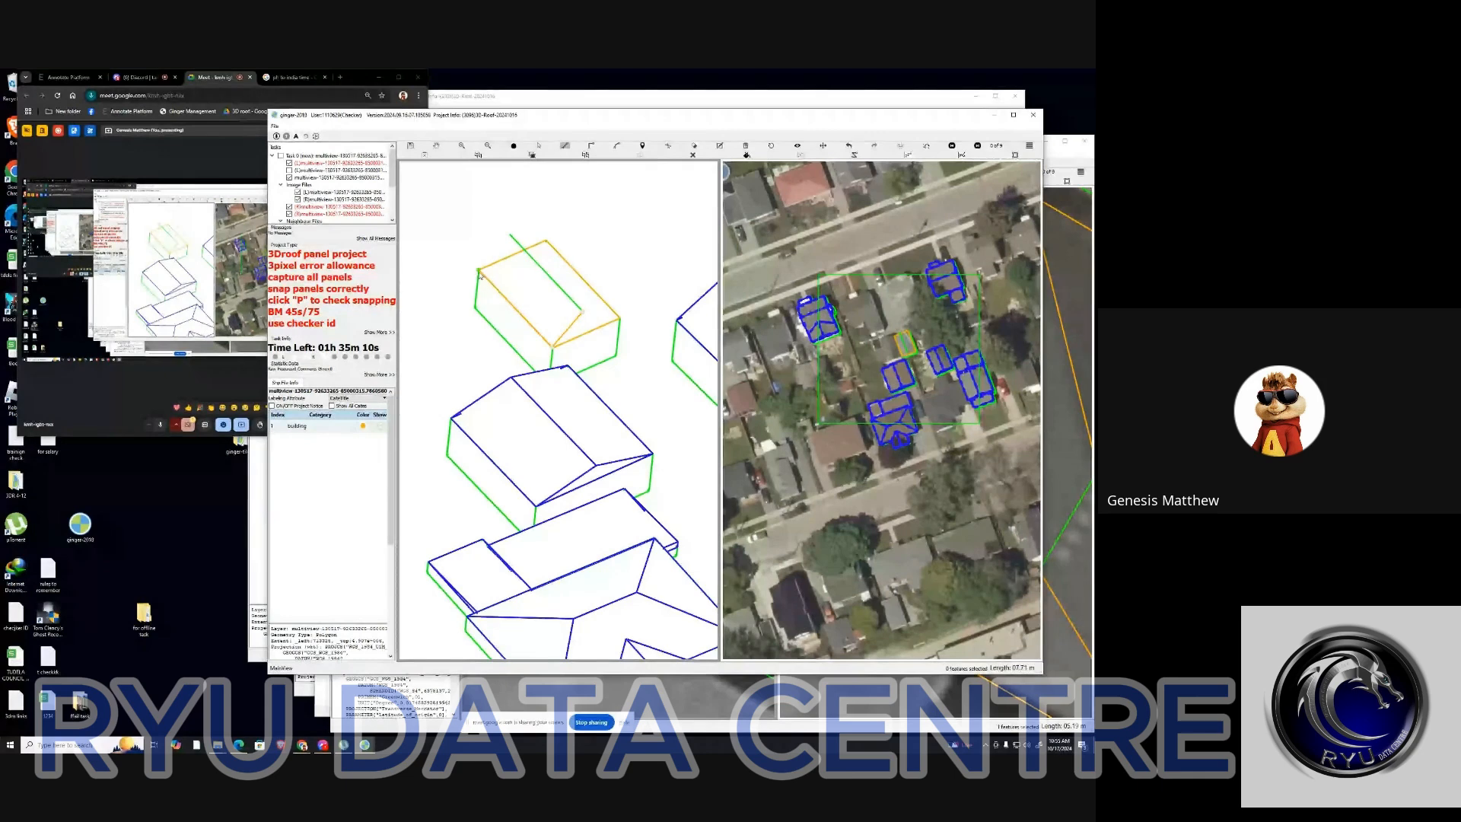
right_click(543, 282)
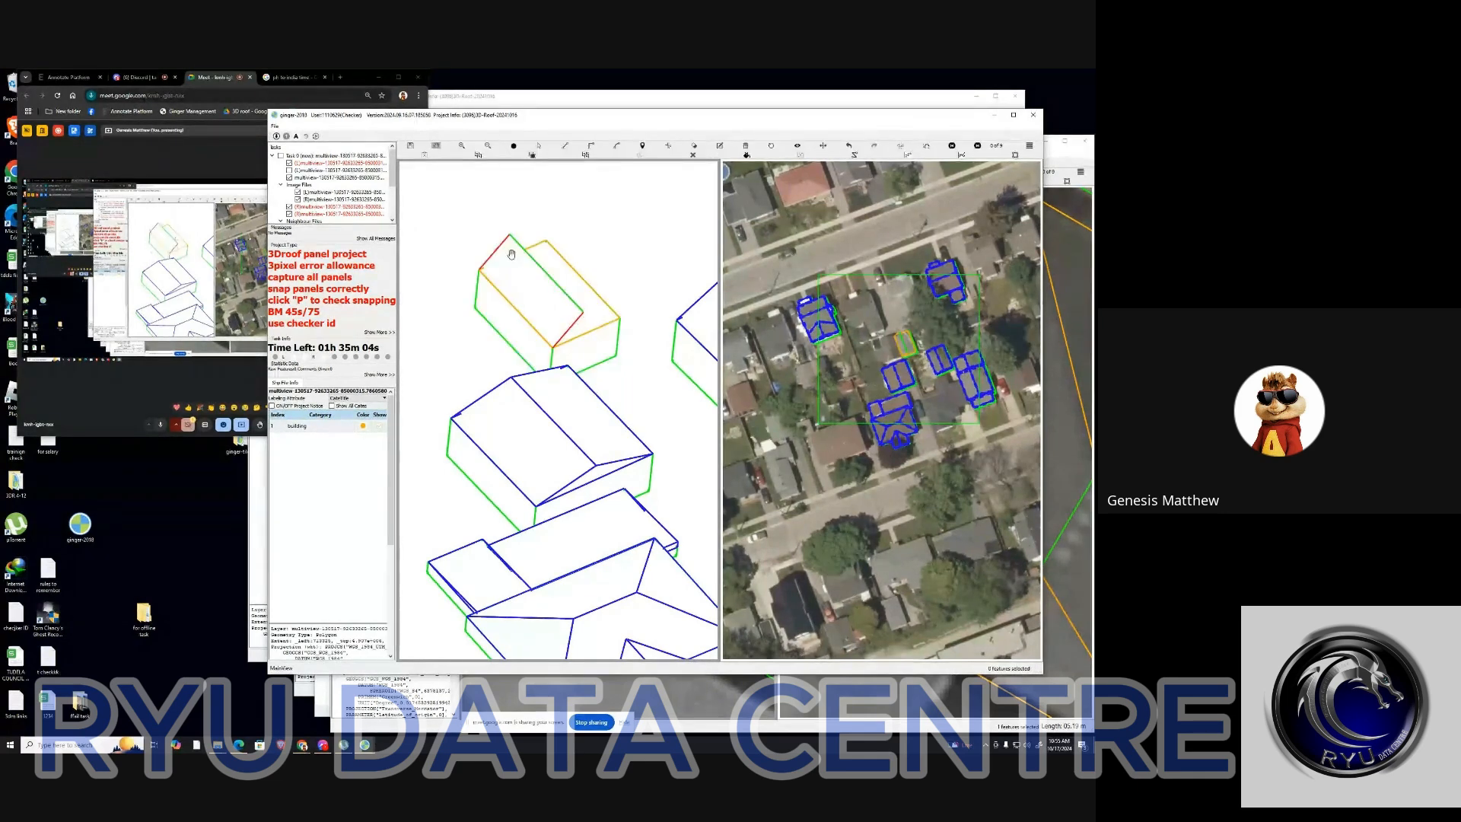
Trace the second sloped roof panel in the 3D wireframe, snapping it to the ridge line's endpoints and the opposite long roof edge
key(s)
key(l)
key(p)
key(p)
scroll(583, 316, up, 1)
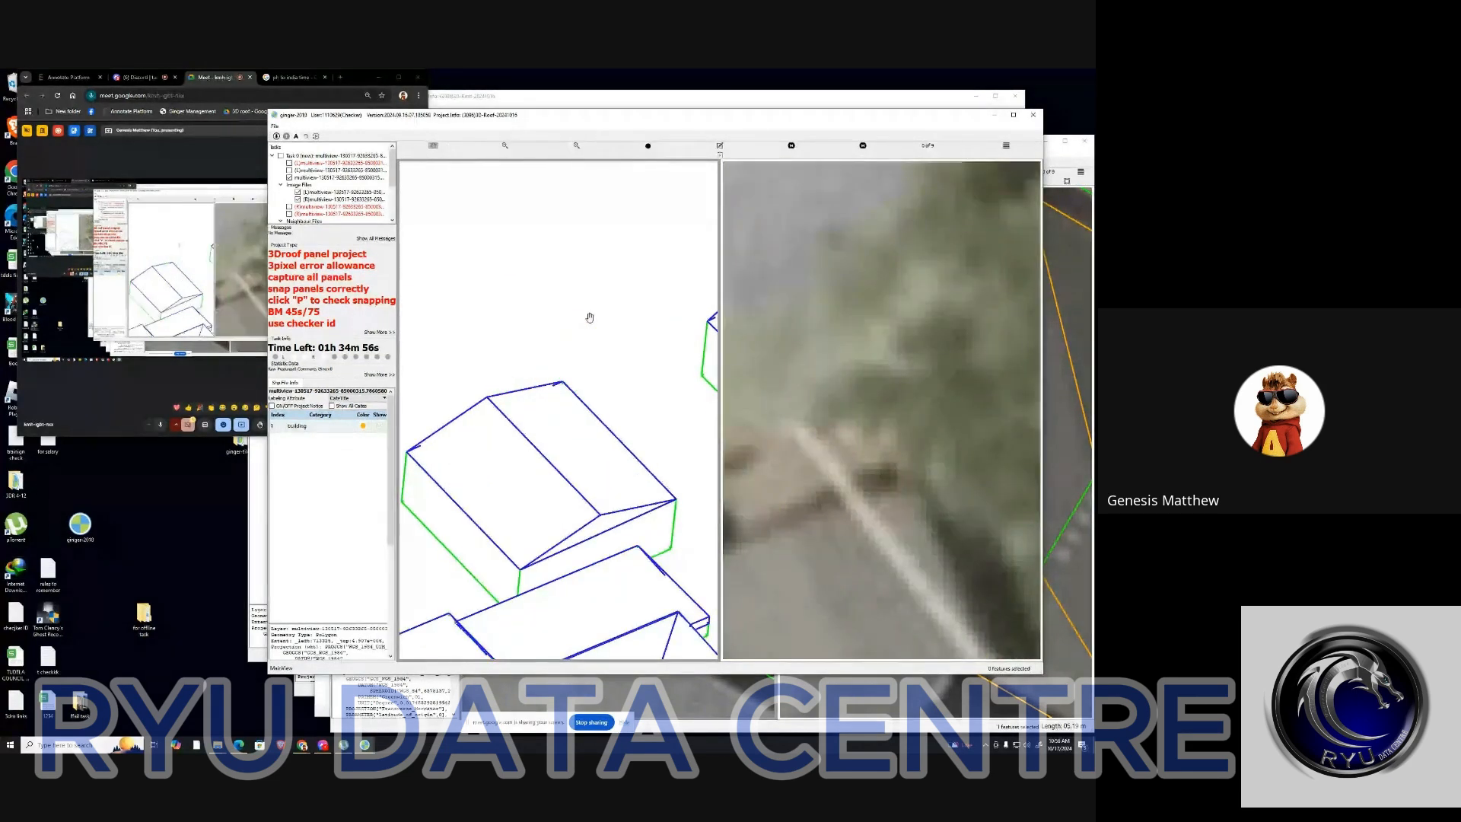
click(583, 312)
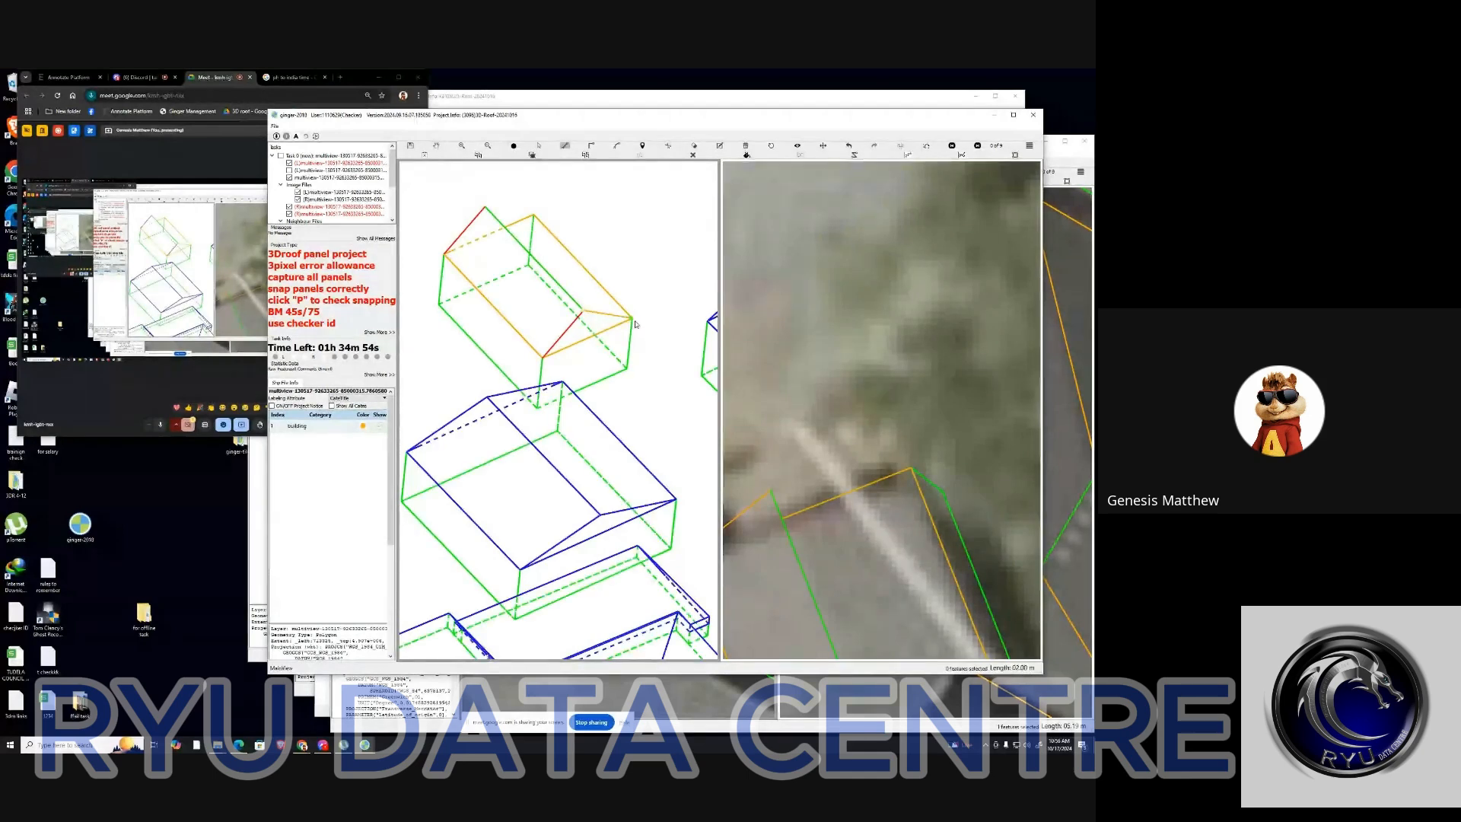
click(632, 317)
click(535, 214)
double_click(486, 207)
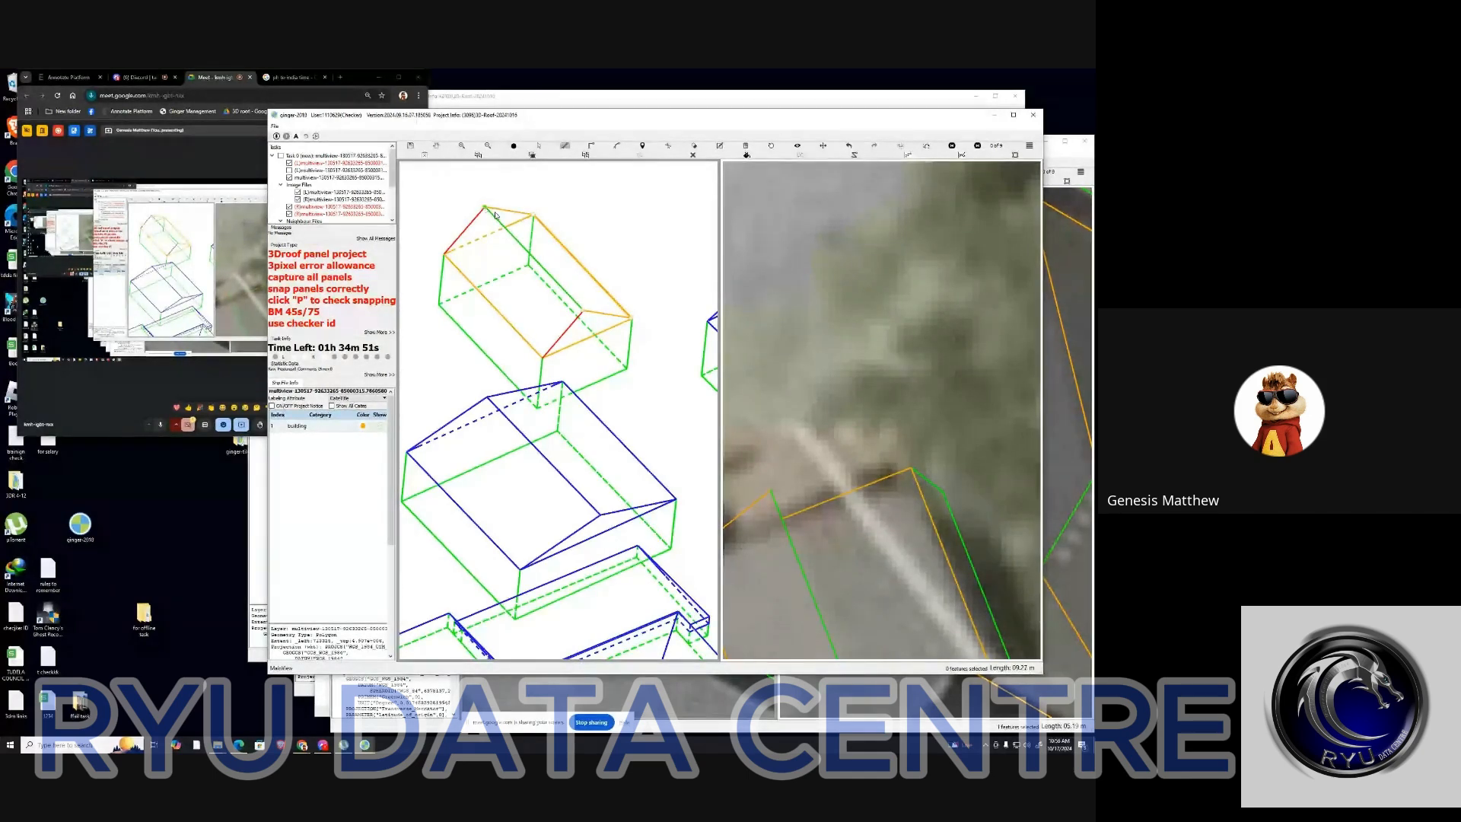
Close the triangular faces at both ends of the roof in the 3D wireframe and save the annotations
click(630, 321)
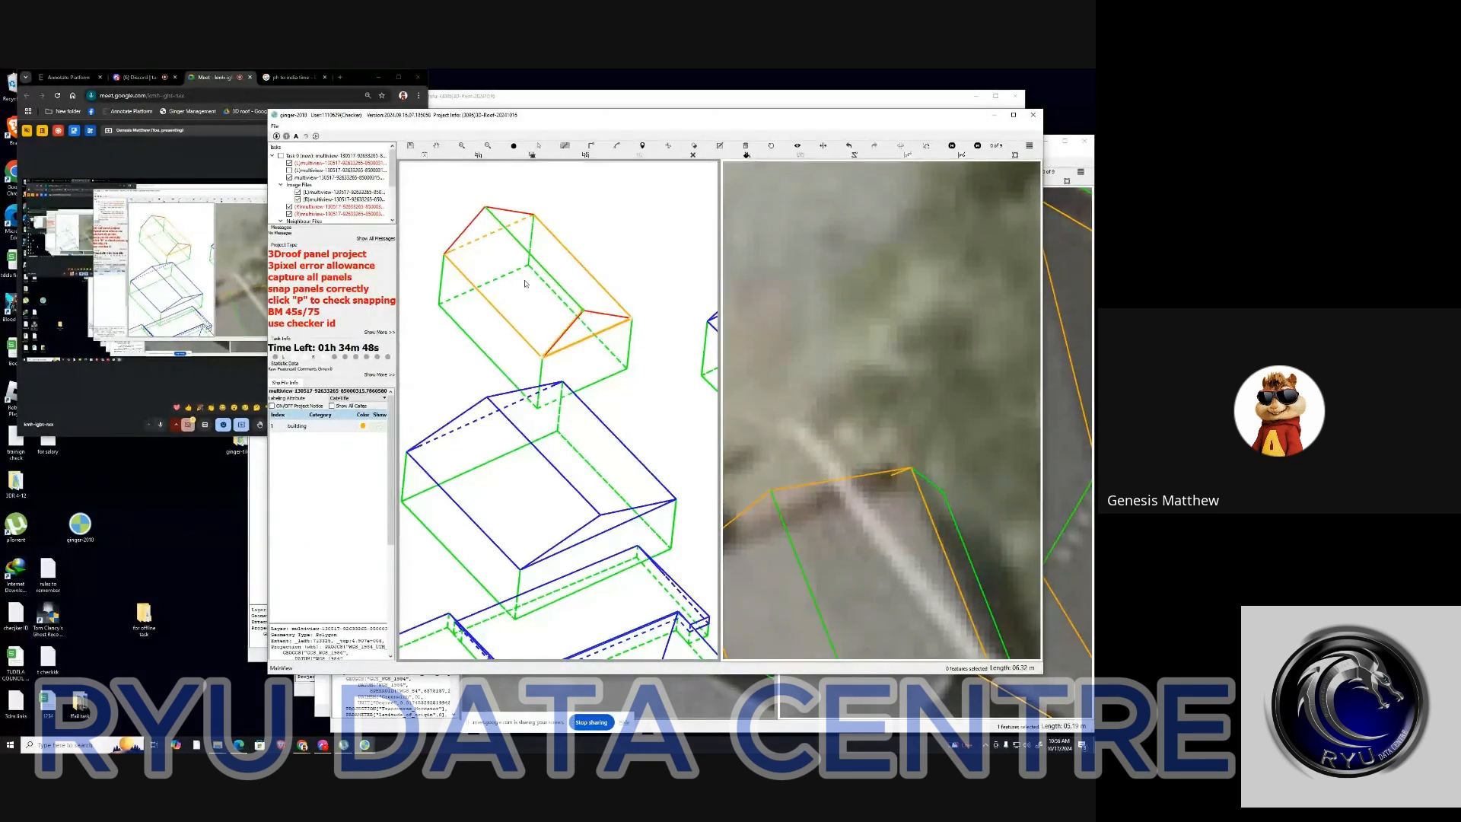
click(445, 254)
click(488, 205)
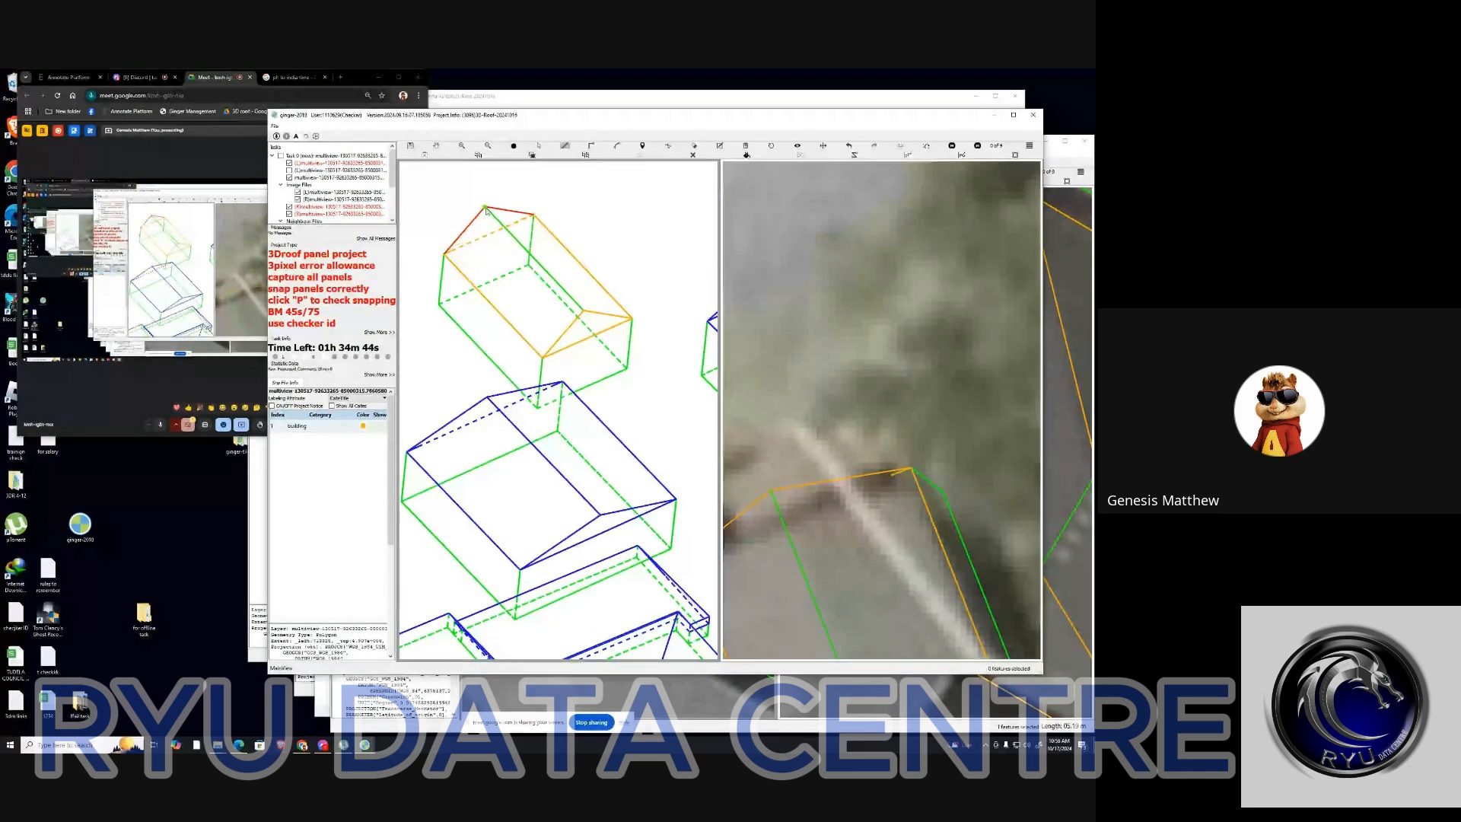
click(445, 256)
scroll(520, 240, down, 2)
key(ctrl+s)
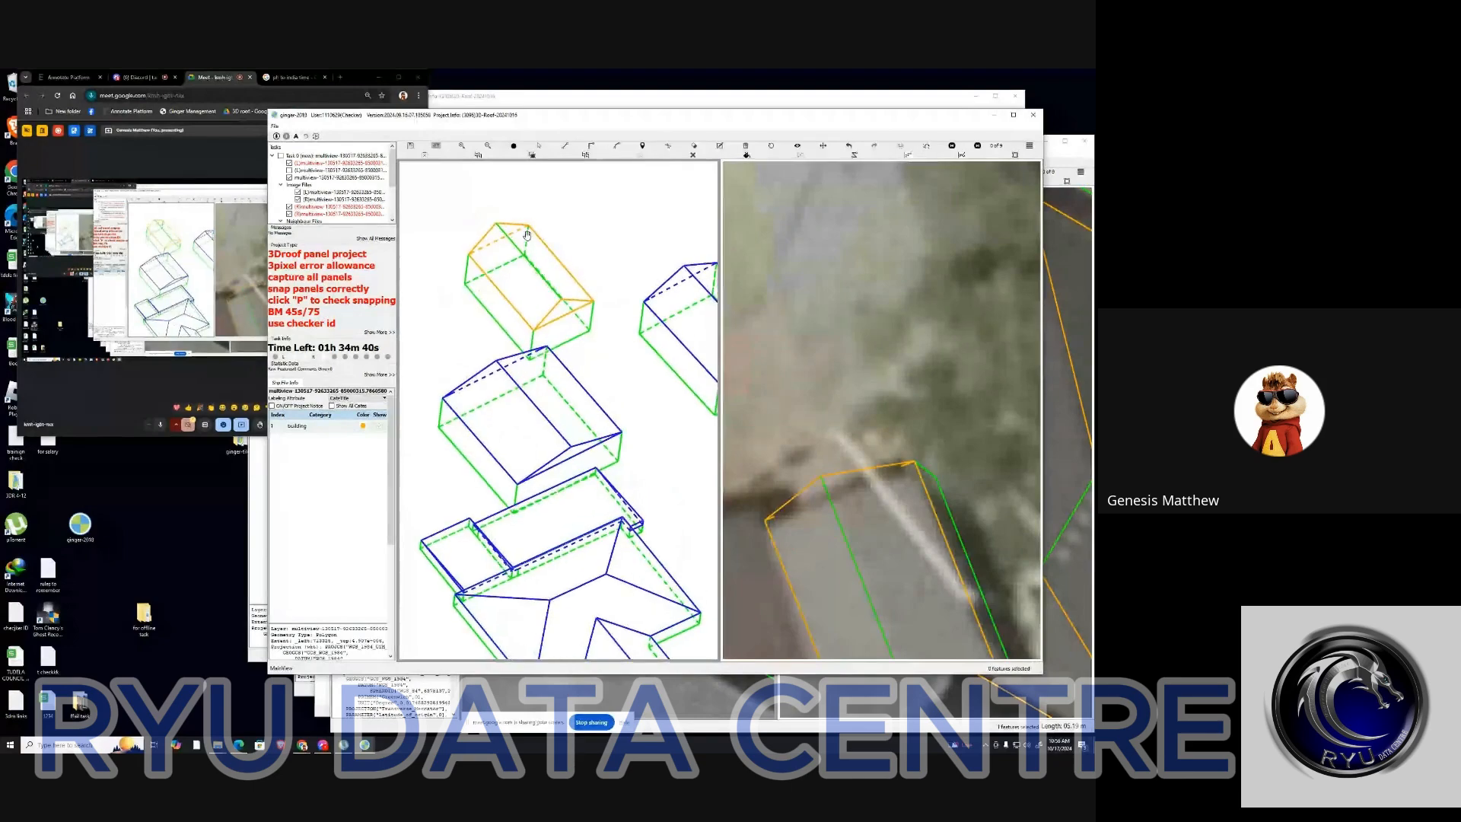
Delete the dividing line running down the middle of the grey roof in the paired aerial images
scroll(582, 371, up, 3)
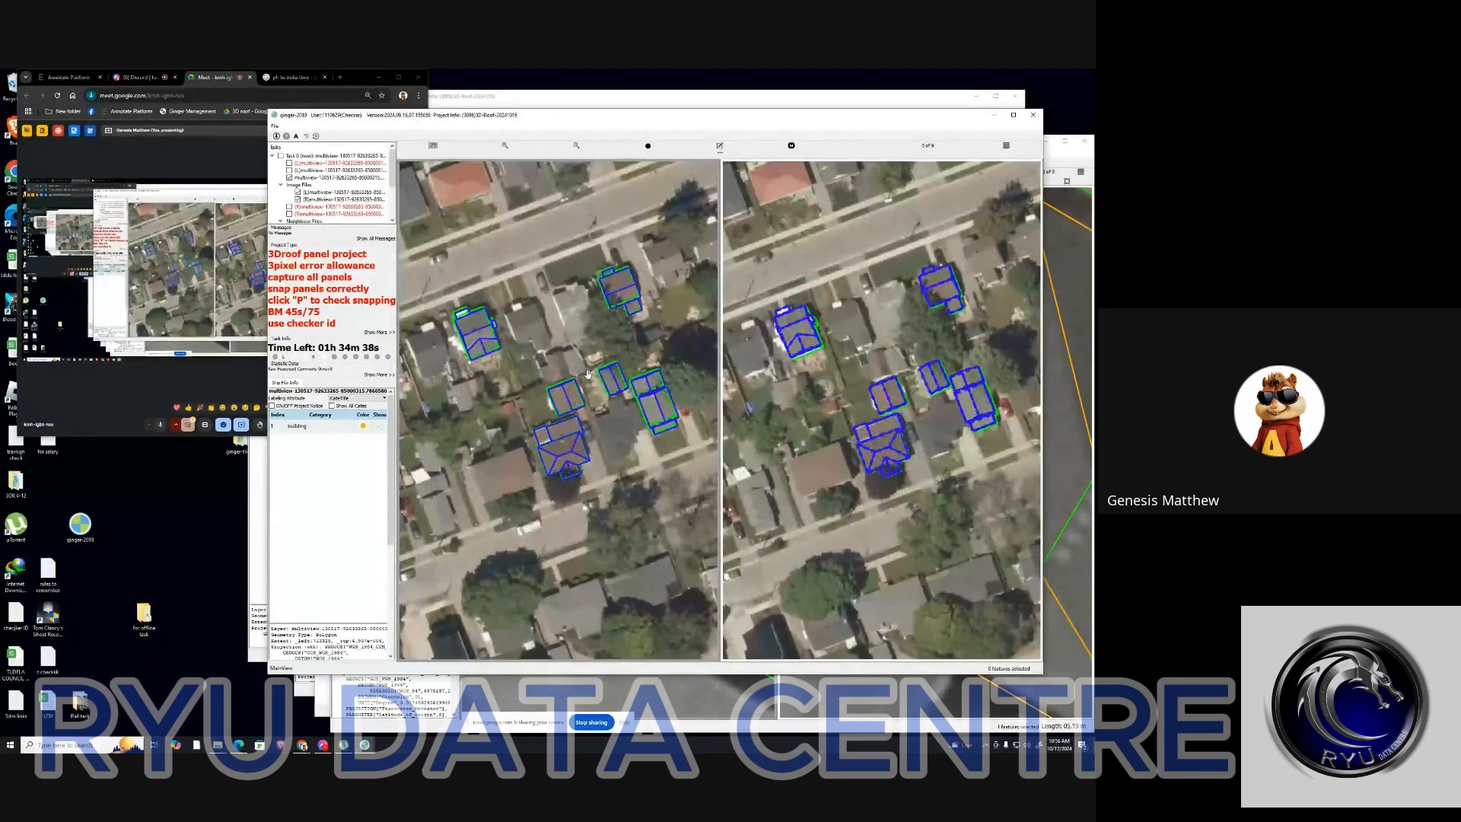
scroll(582, 372, up, 5)
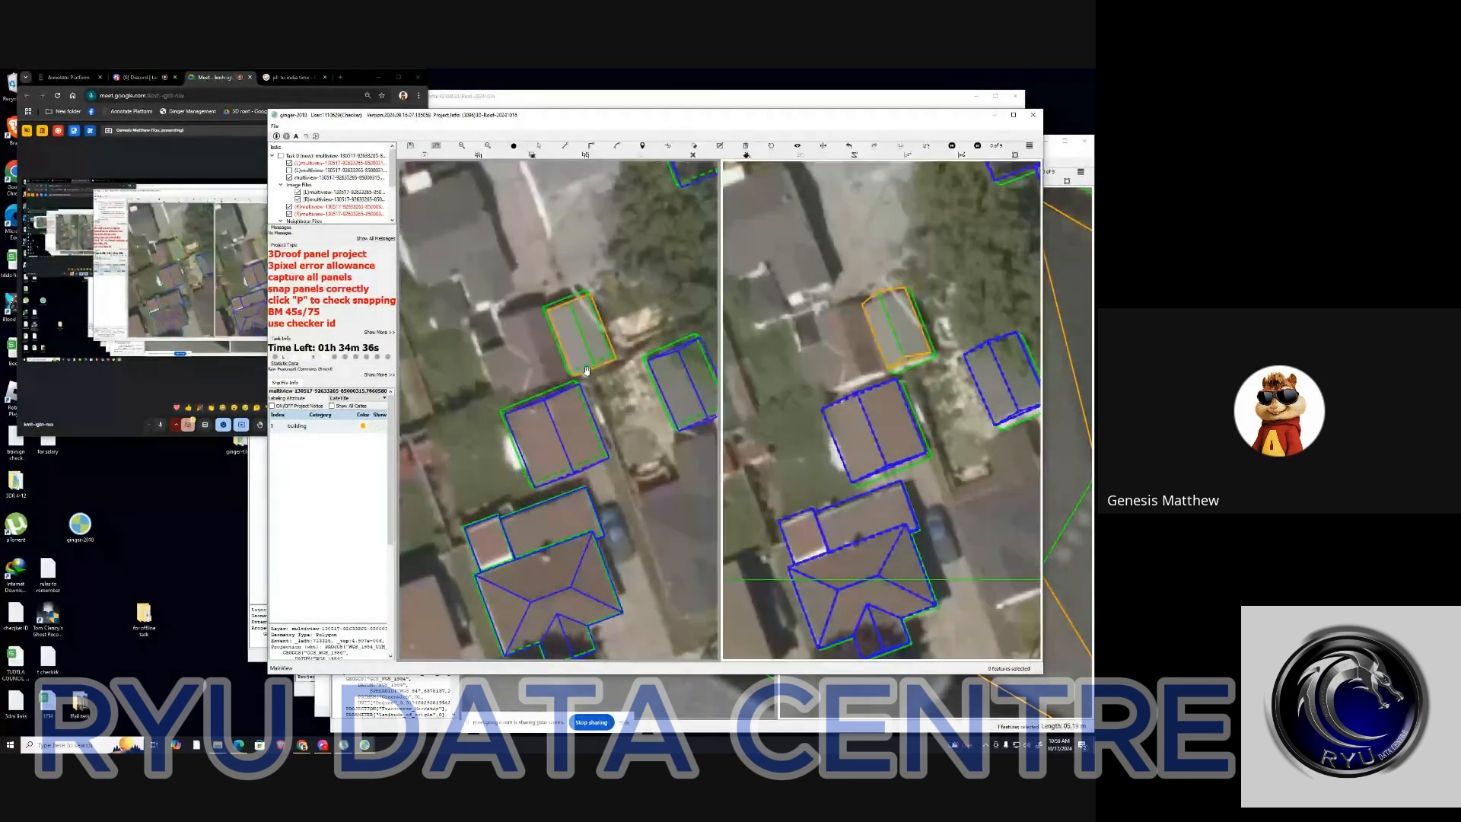
scroll(821, 307, down, 2)
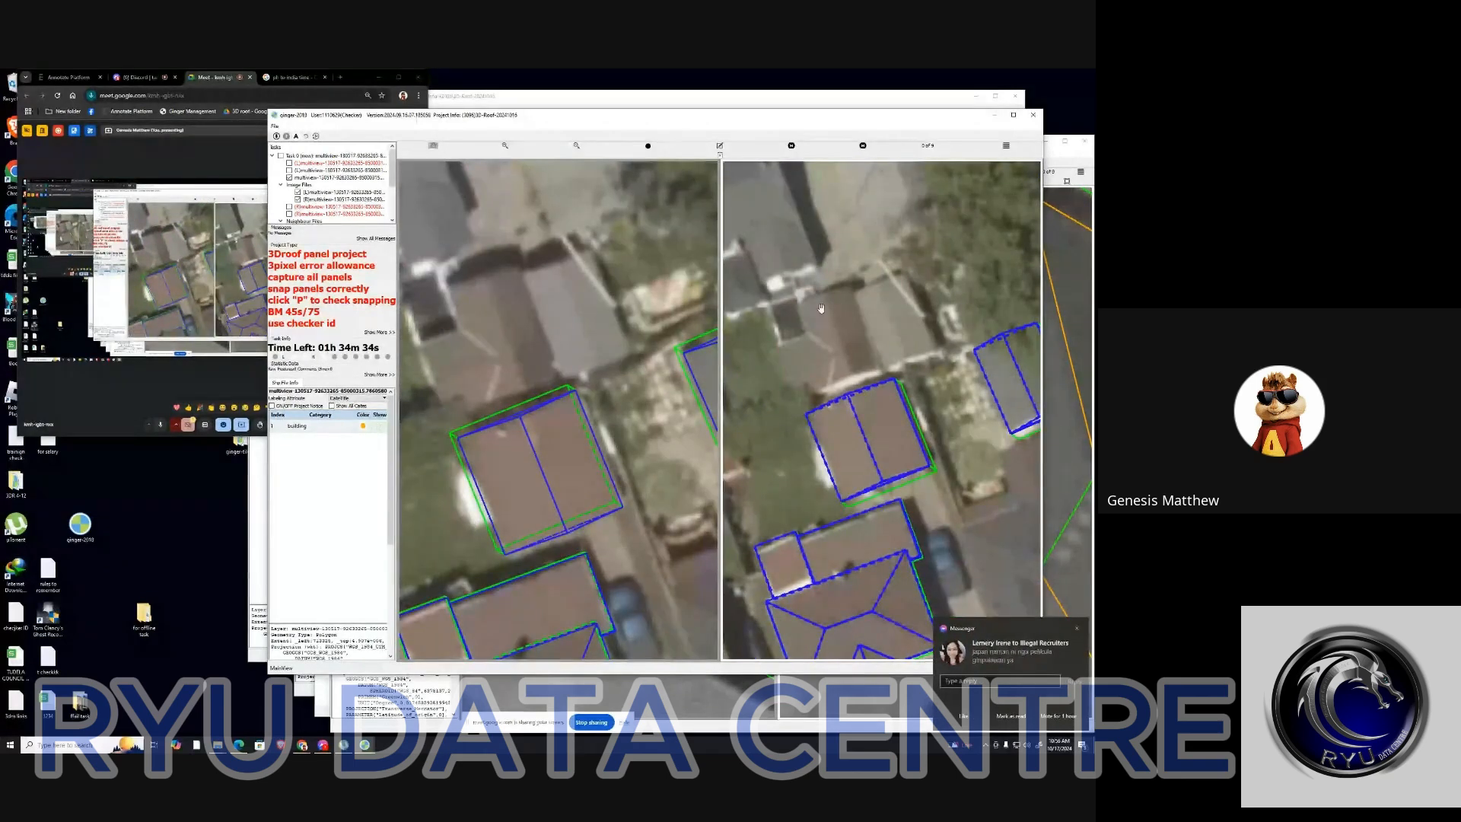
key(2)
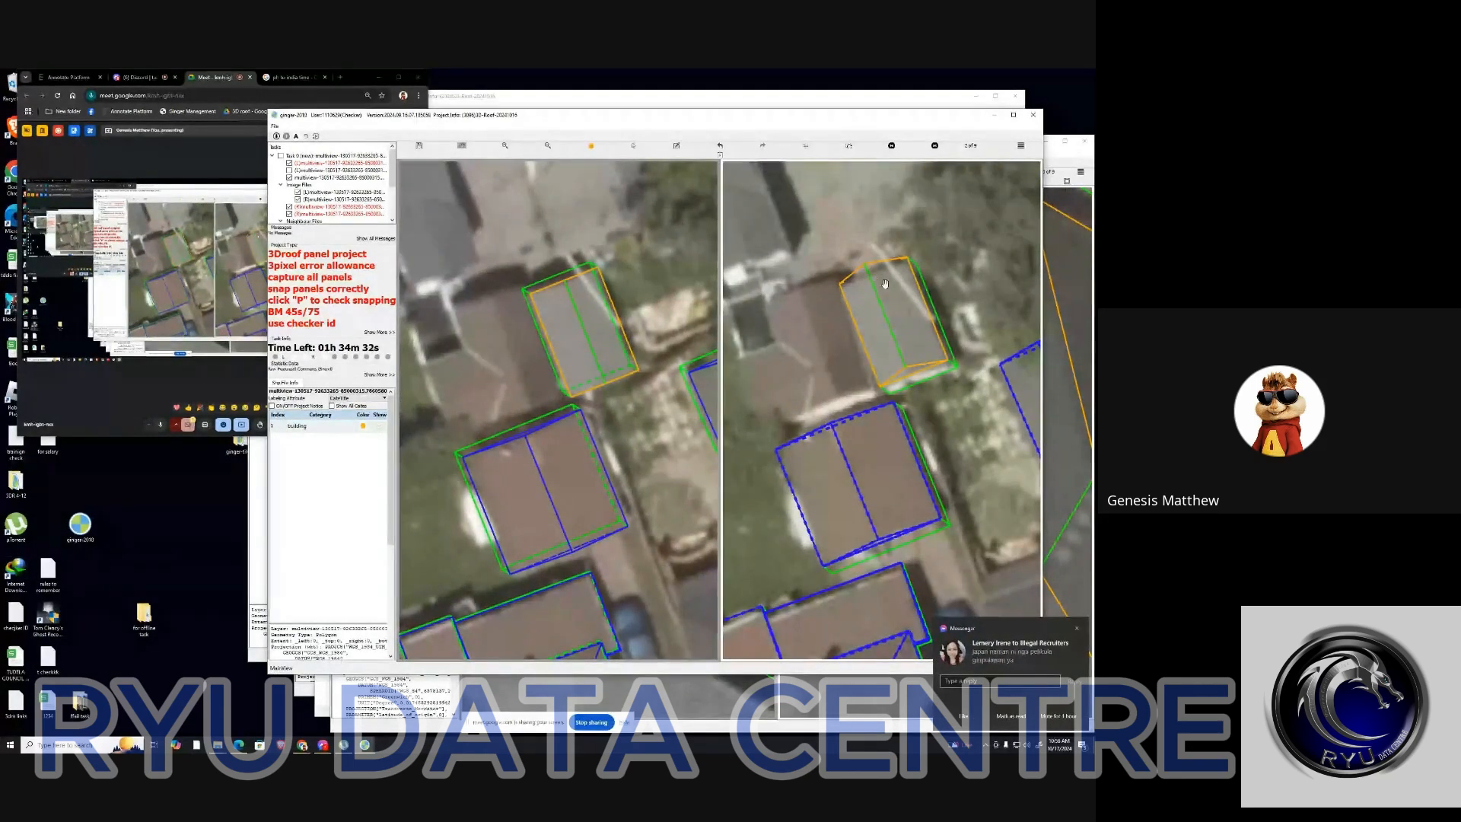
scroll(564, 290, up, 5)
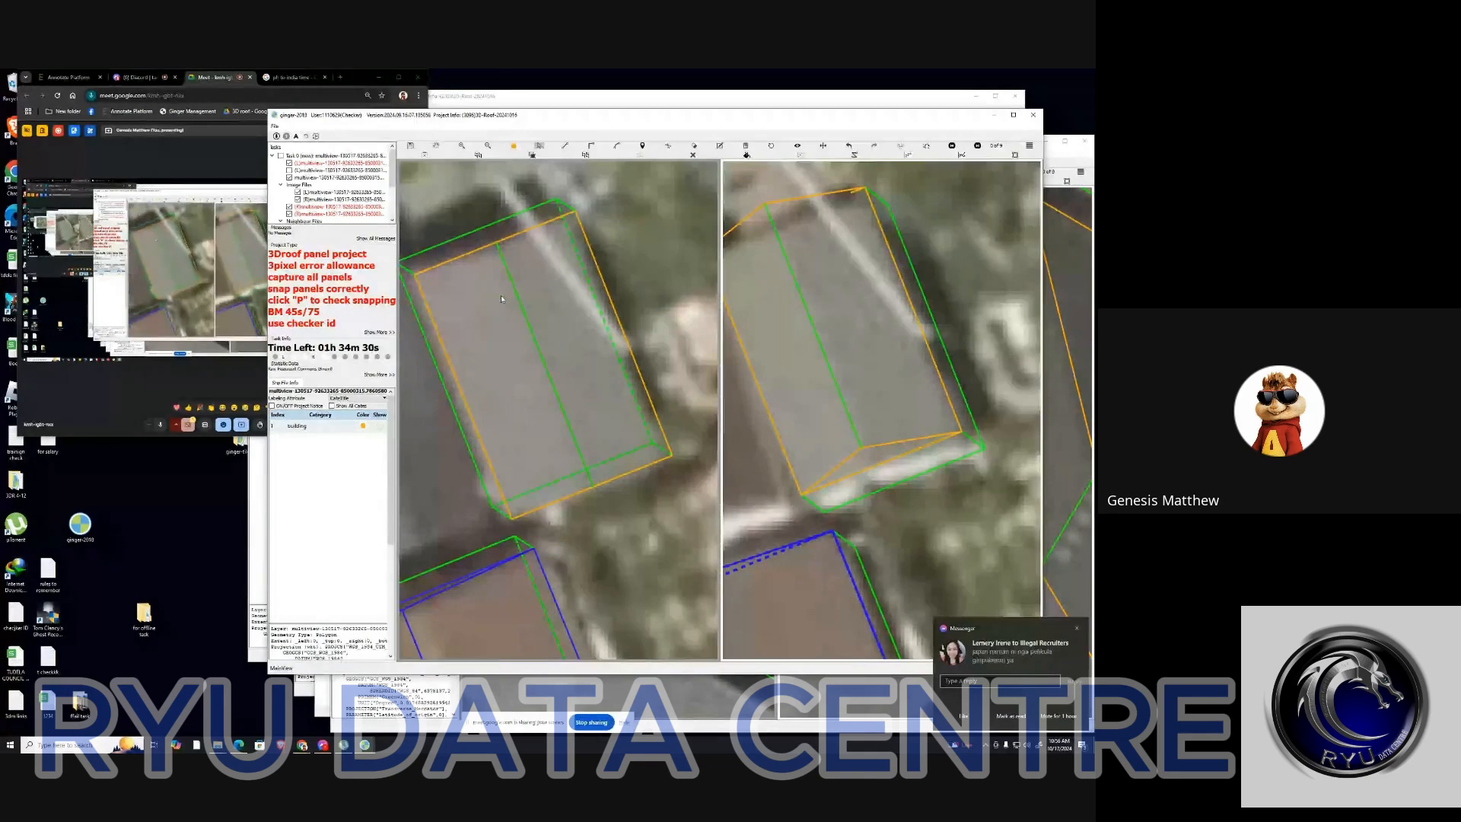
click(499, 247)
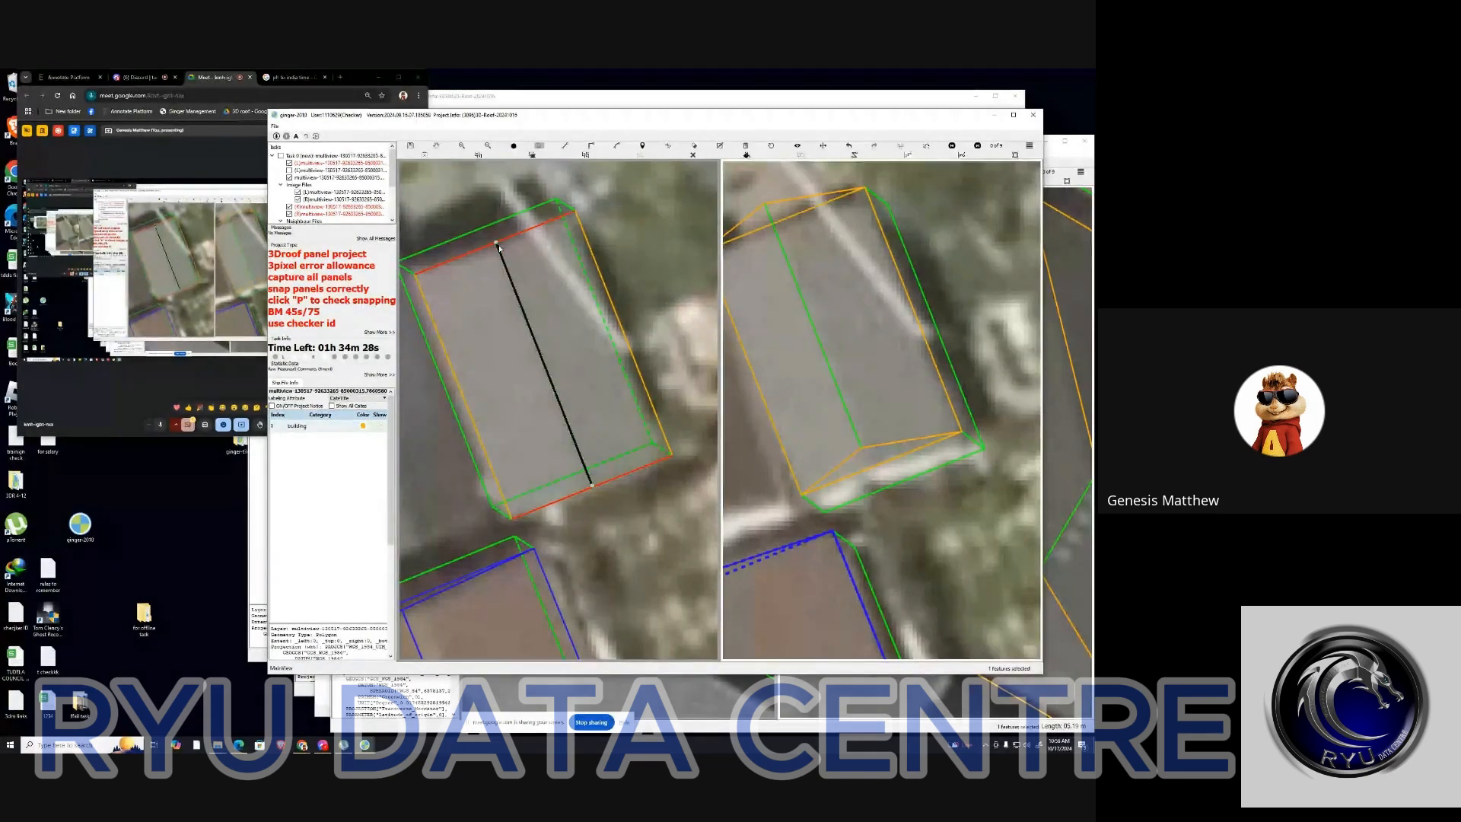
key(Delete)
scroll(500, 247, up, 2)
click(496, 240)
key(Delete)
key(space)
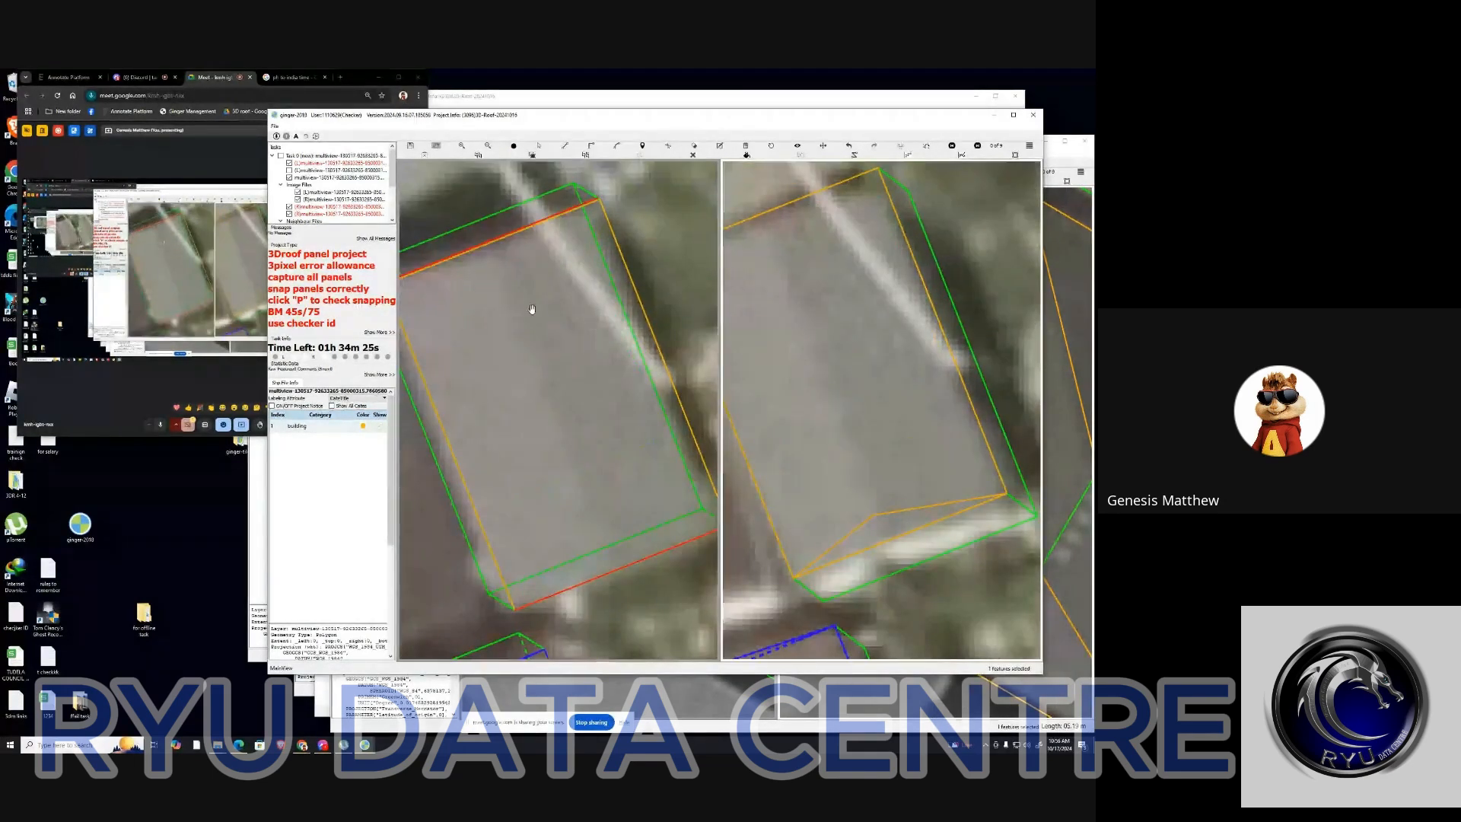
Delete the remaining end faces and outline of the grey roof from the 3D wireframe and aerial images
scroll(538, 288, down, 3)
drag(531, 309, 535, 267)
key(space)
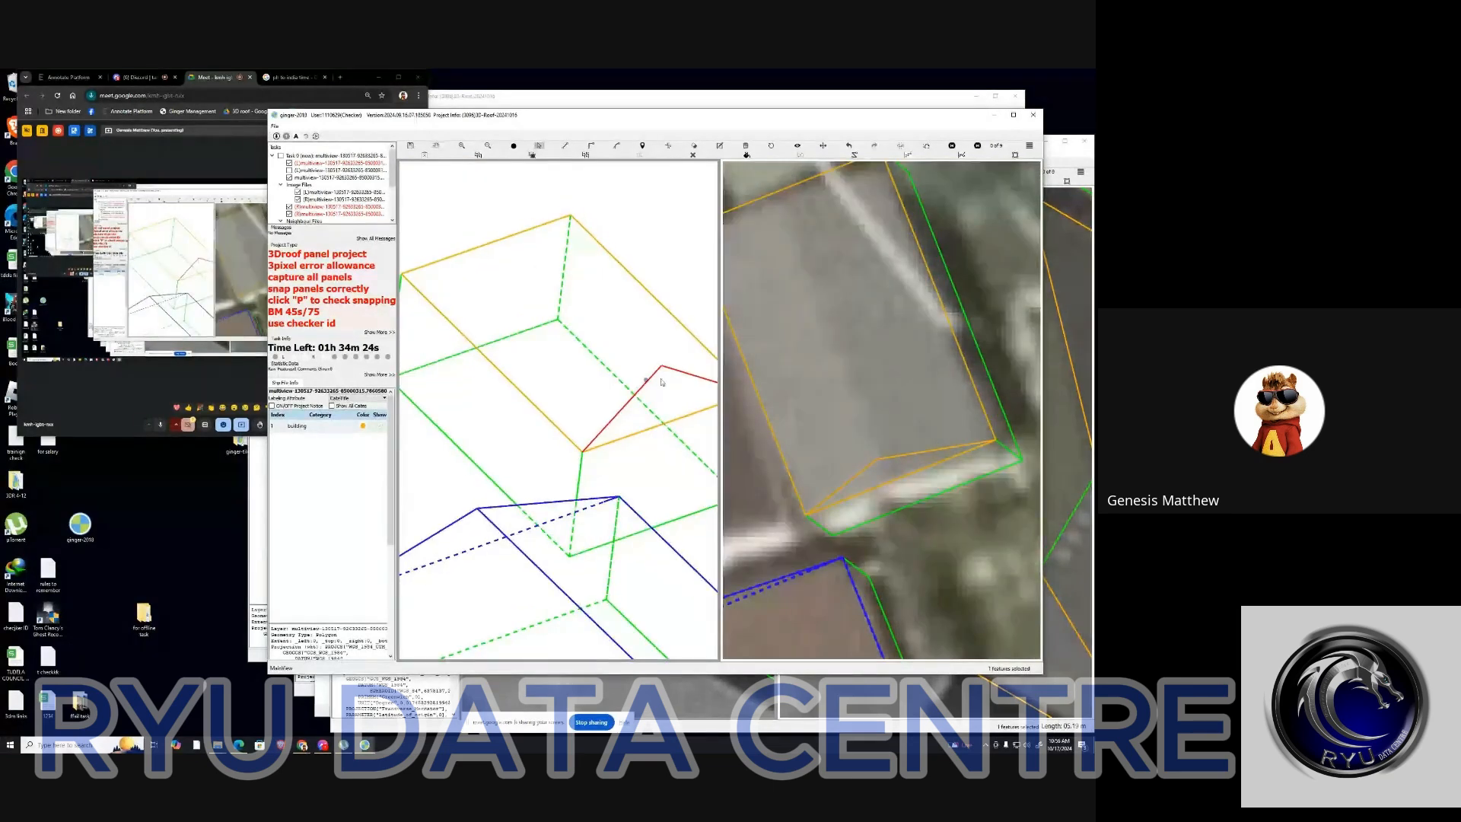
click(661, 382)
key(Delete)
key(space)
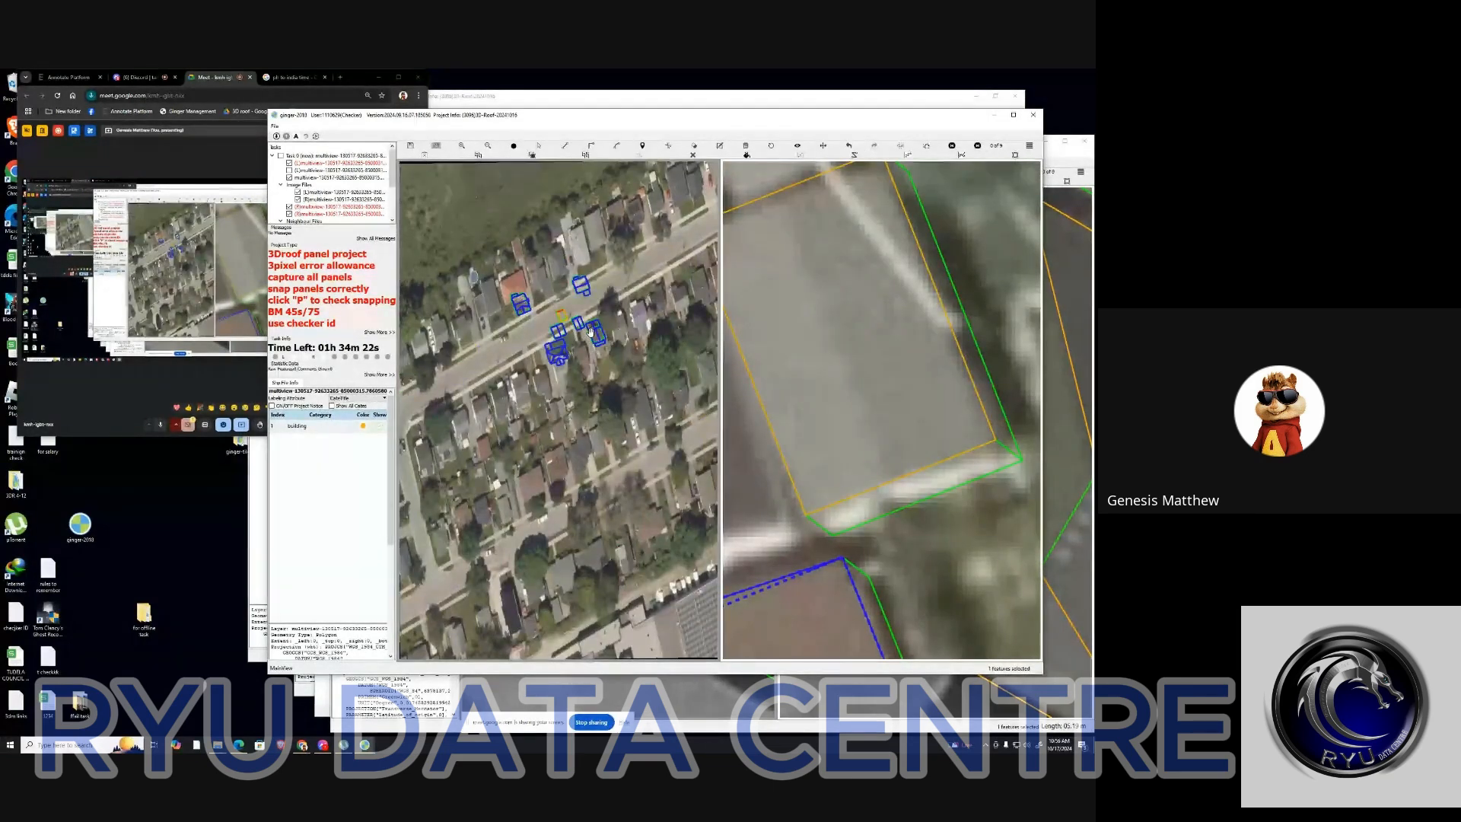
scroll(589, 331, up, 6)
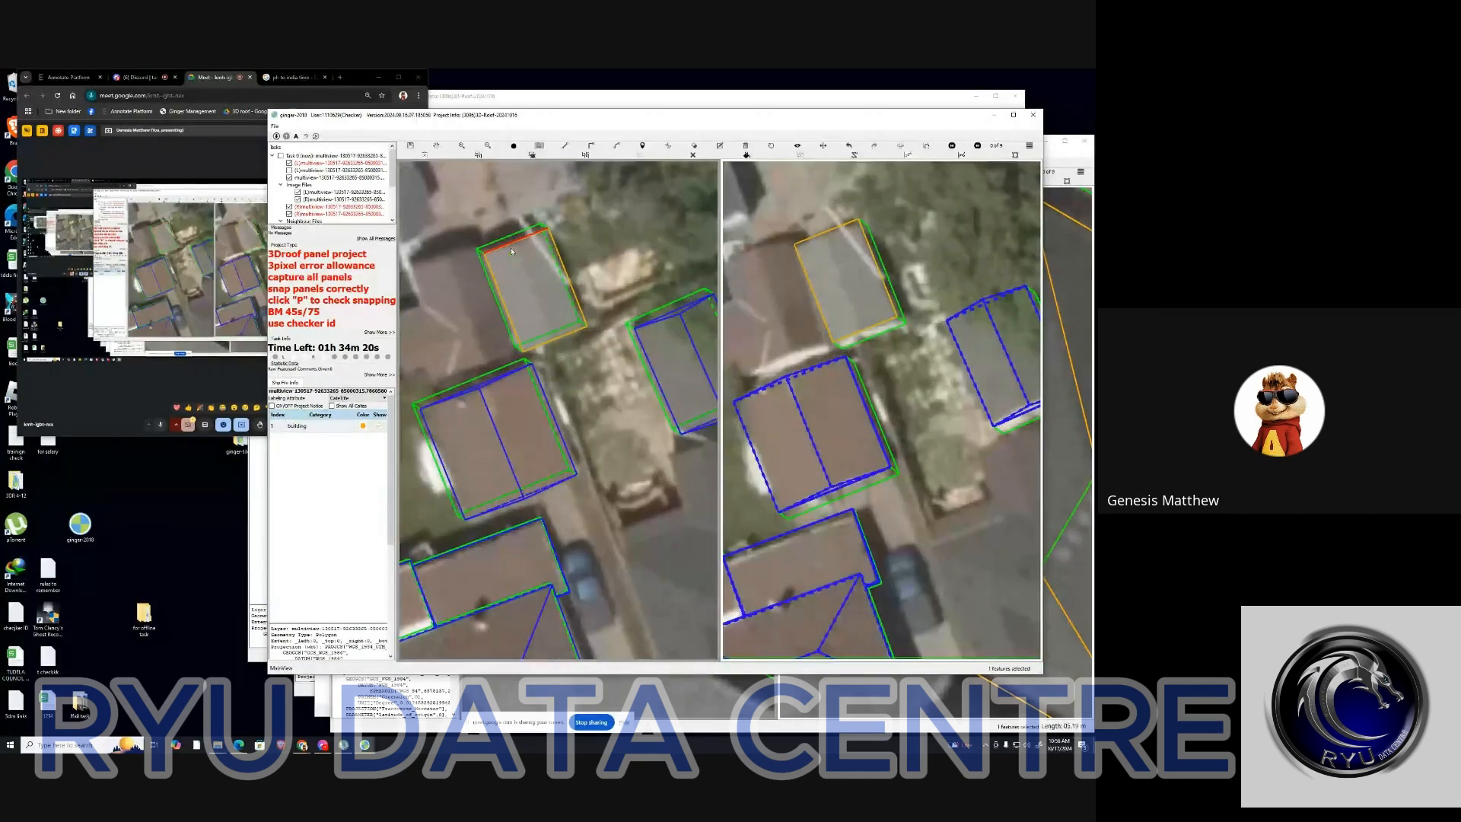
key(Delete)
scroll(538, 261, down, 3)
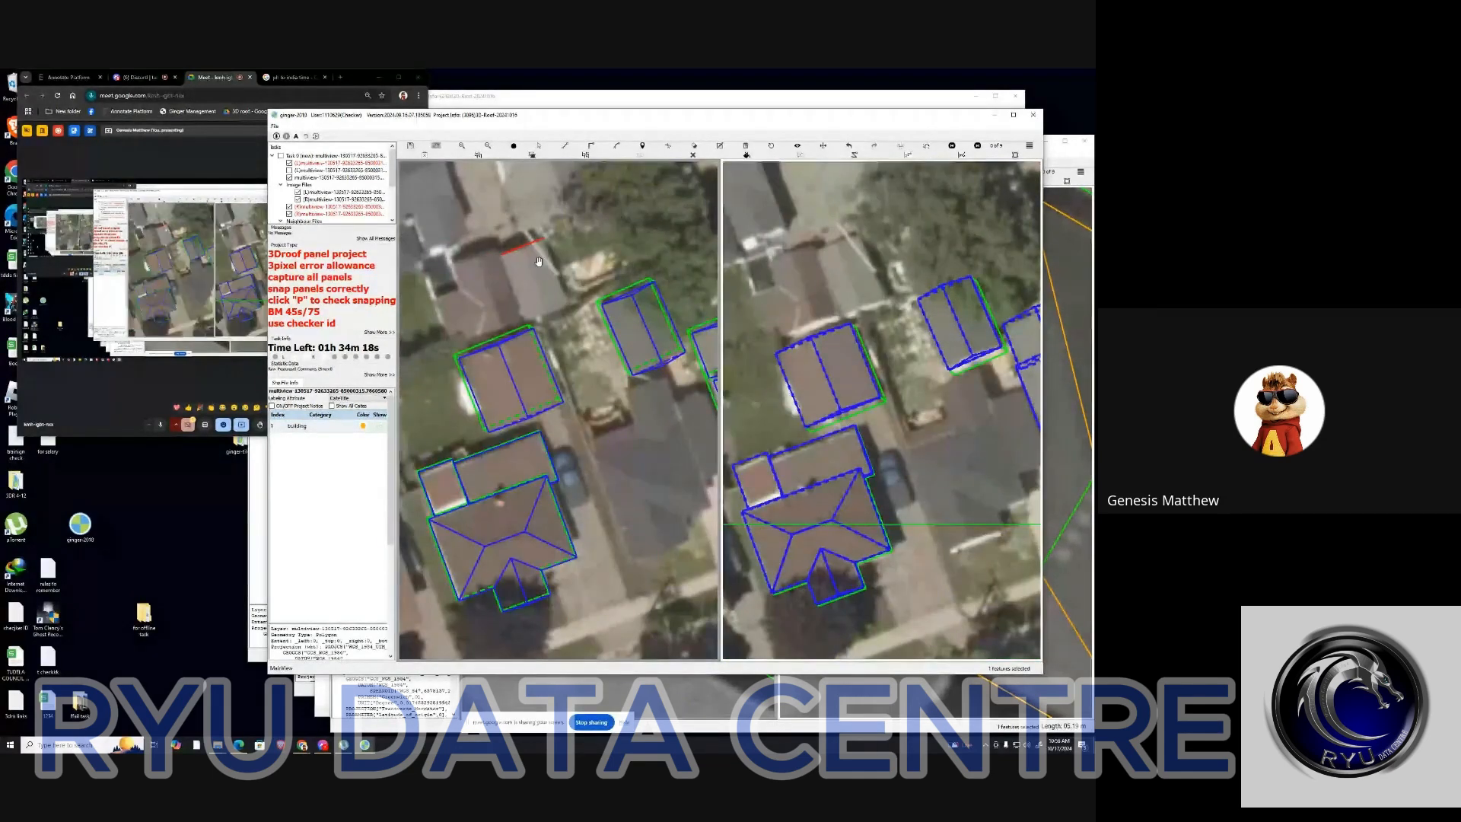
Trace a new rectangular building outline around the grey roof in the first aerial image
scroll(538, 261, up, 2)
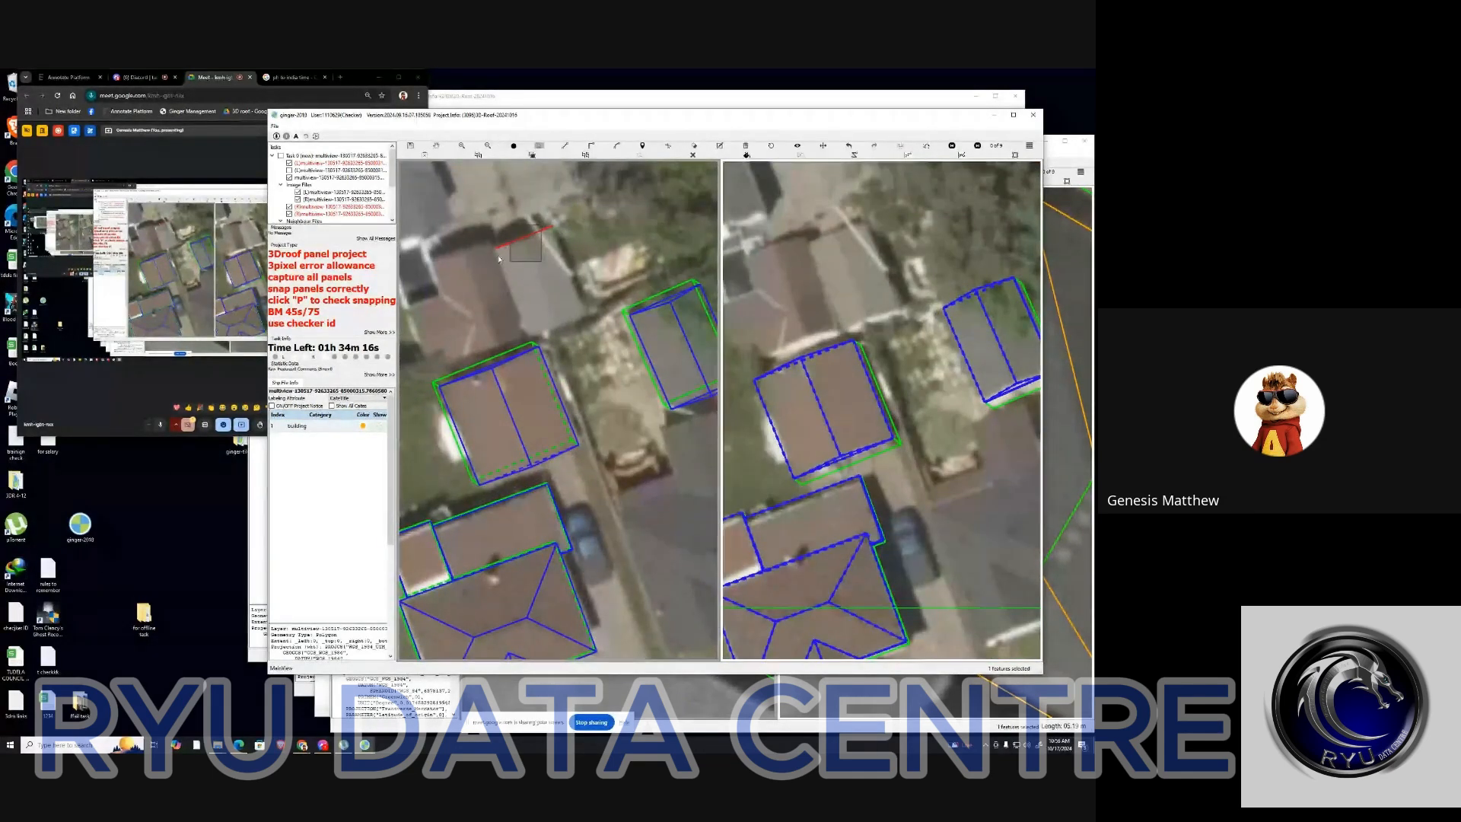
click(496, 252)
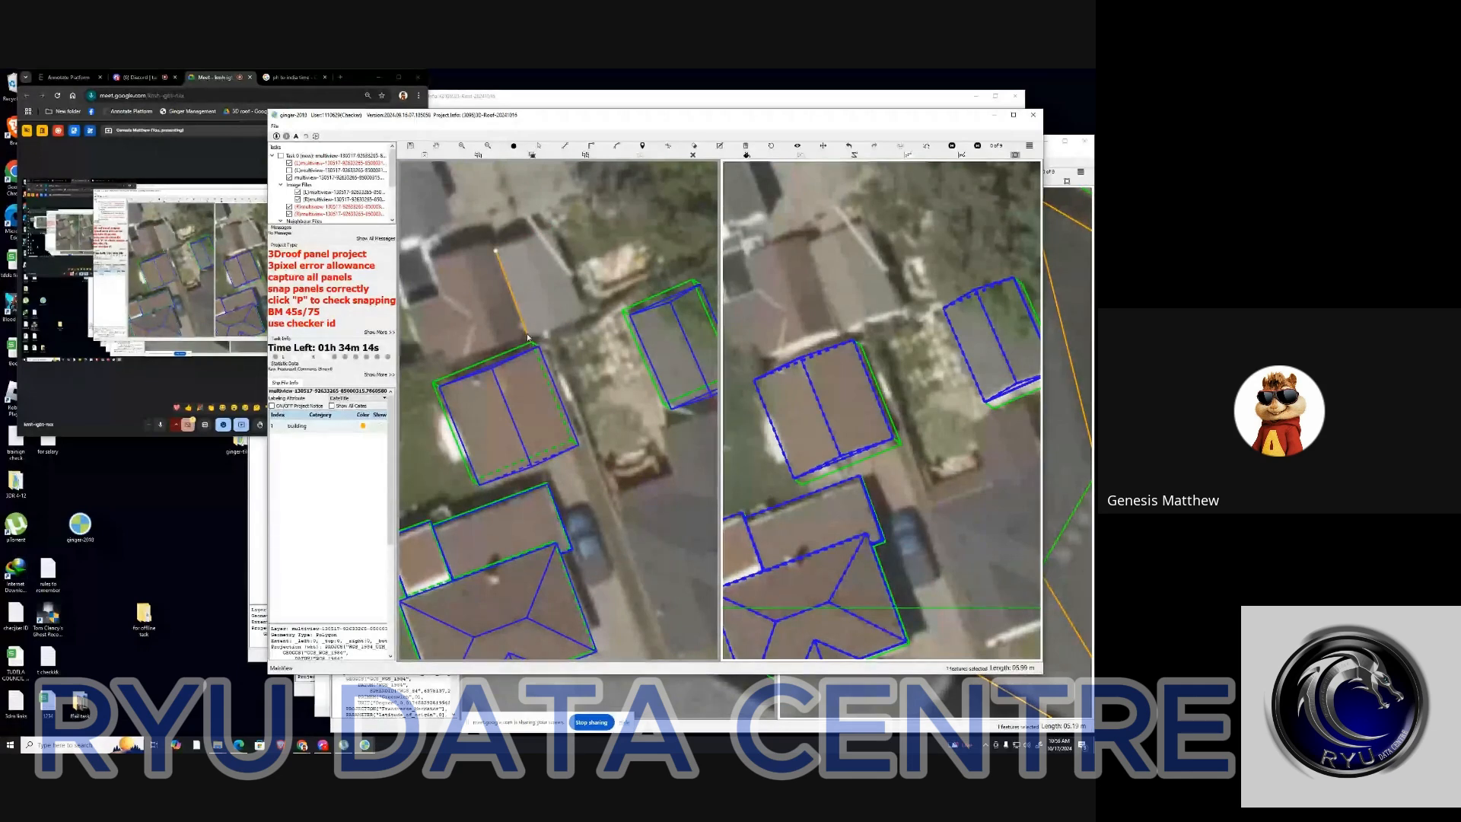
click(527, 334)
click(582, 312)
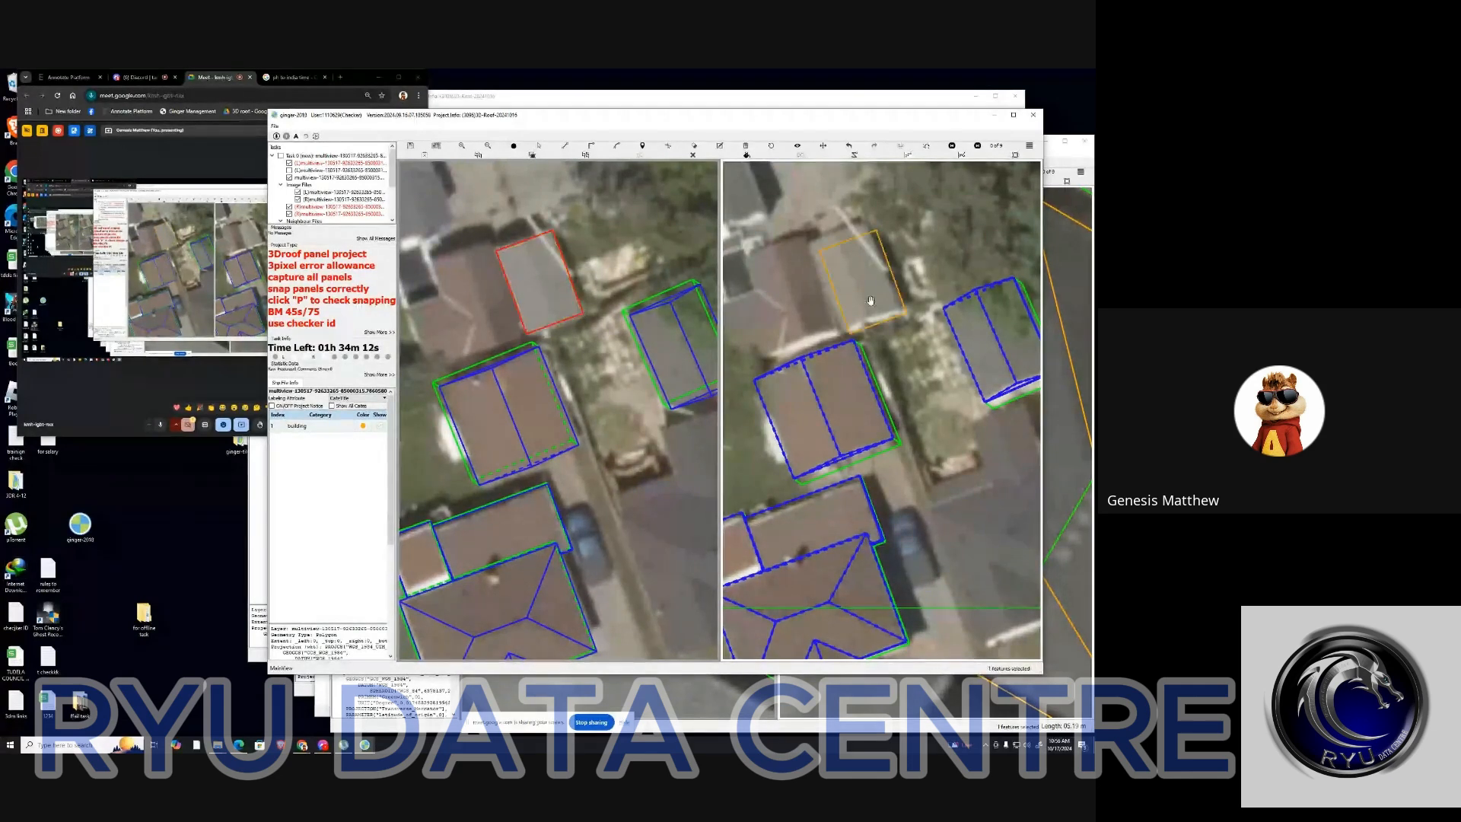
Shift the new outline onto the grey roof's edges in the second aerial image, checking its fit
scroll(870, 301, up, 1)
drag(880, 290, 865, 281)
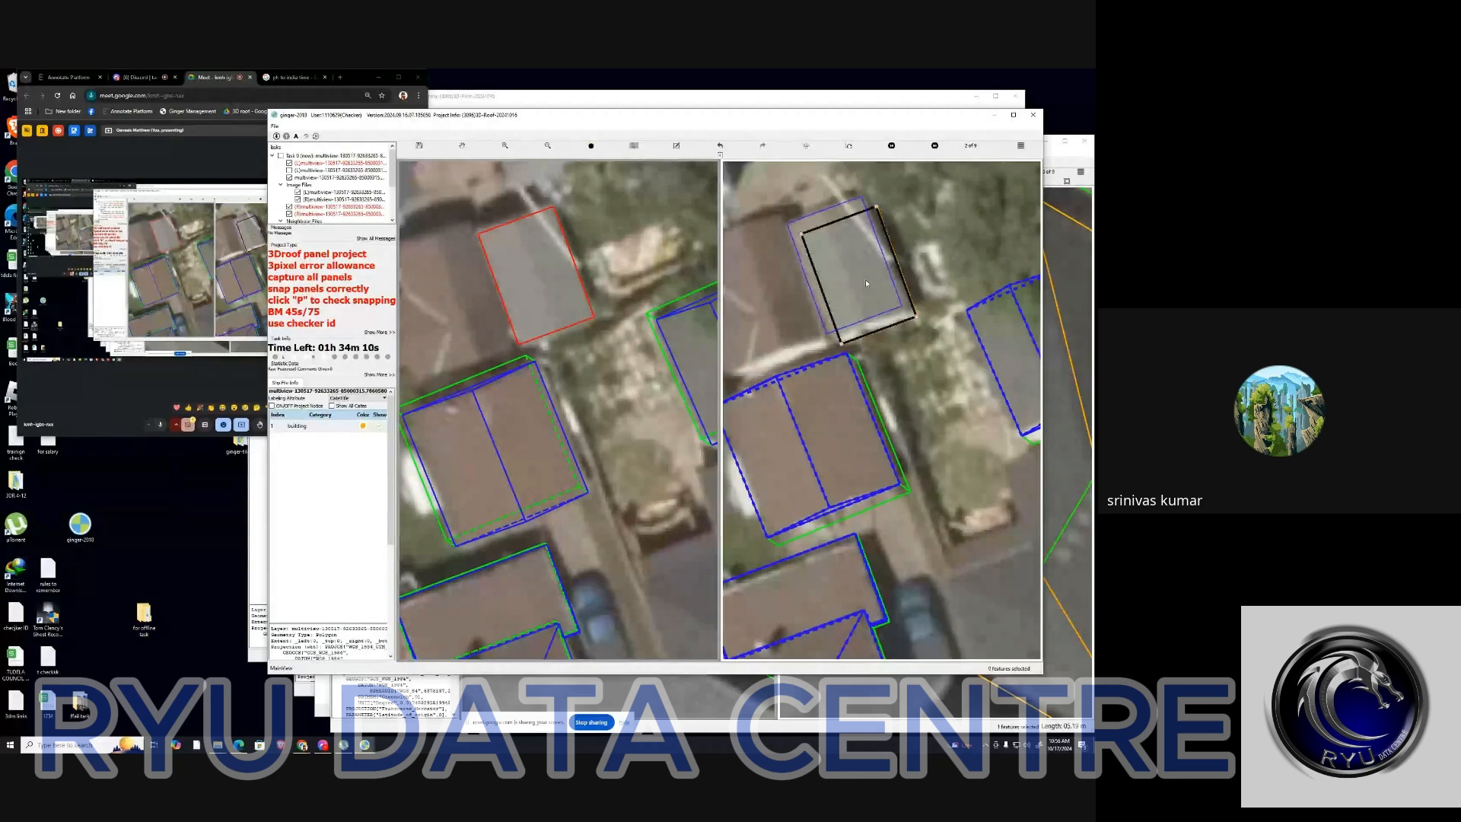
key(Escape)
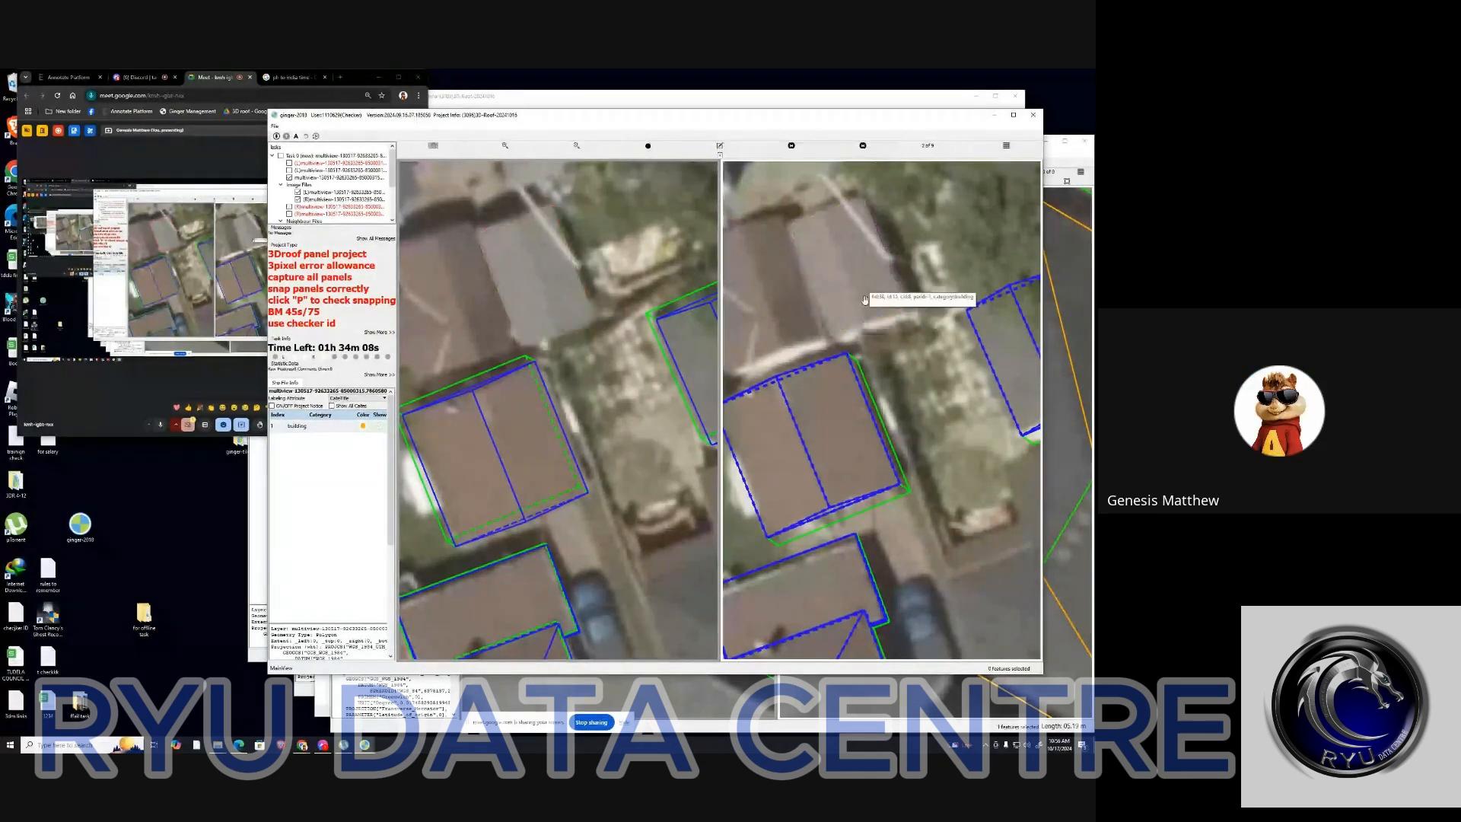
click(846, 287)
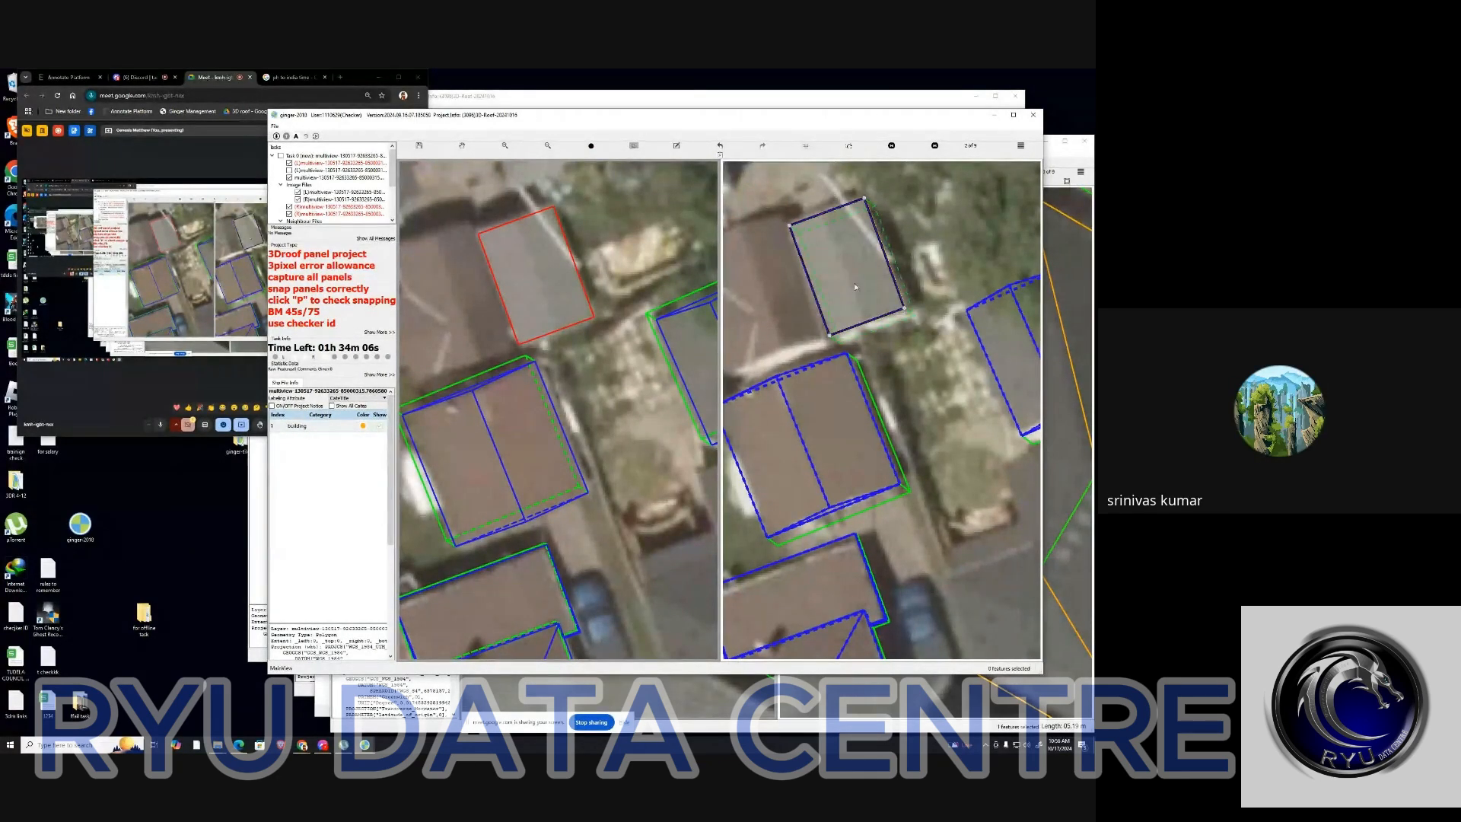
key(Escape)
Set the Windows display resolution to the recommended 1440 × 900, keep the change, and return to the maximized annotation window
right_click(1031, 87)
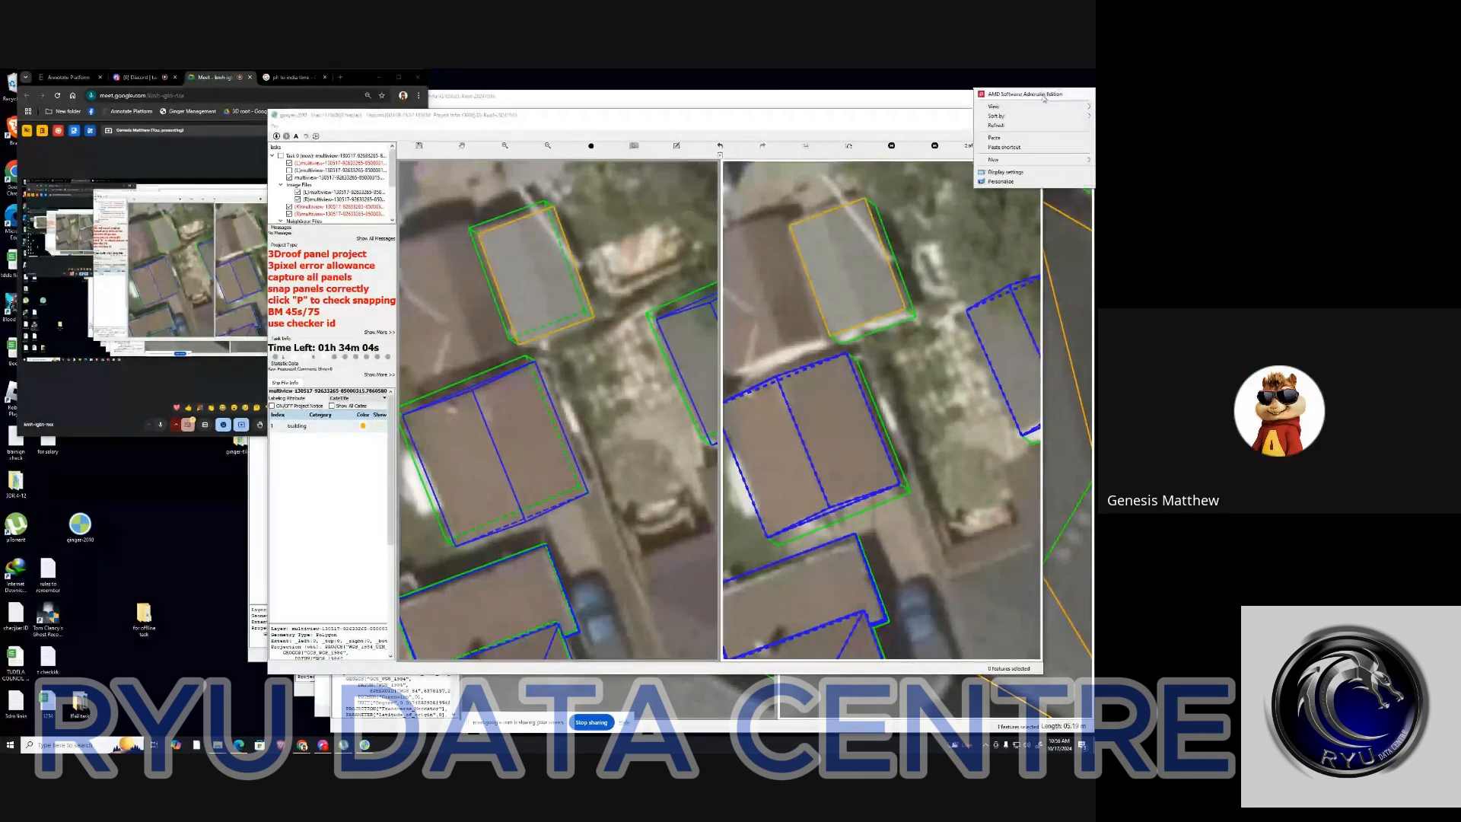
click(1016, 173)
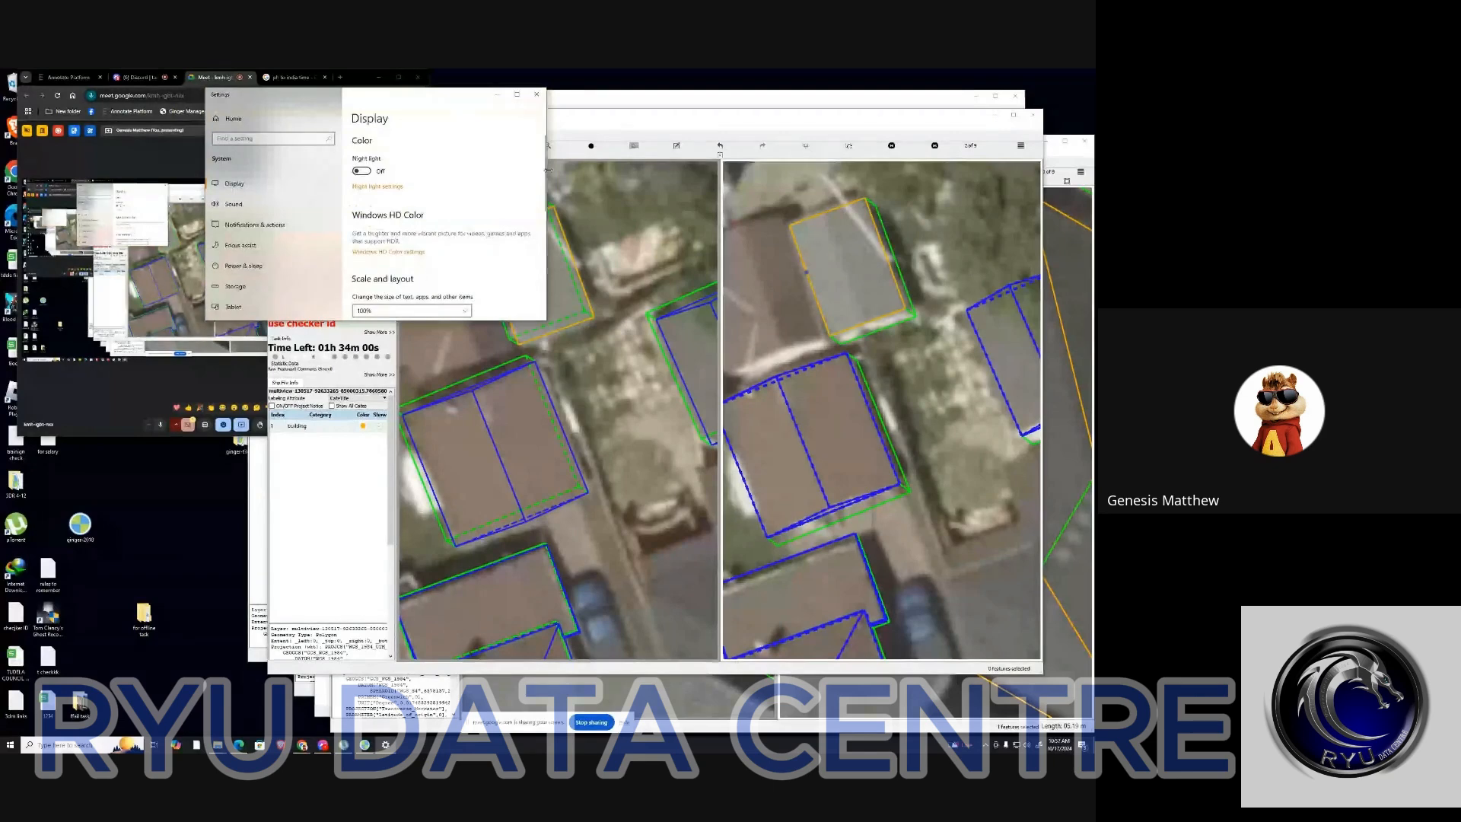
scroll(542, 199, down, 3)
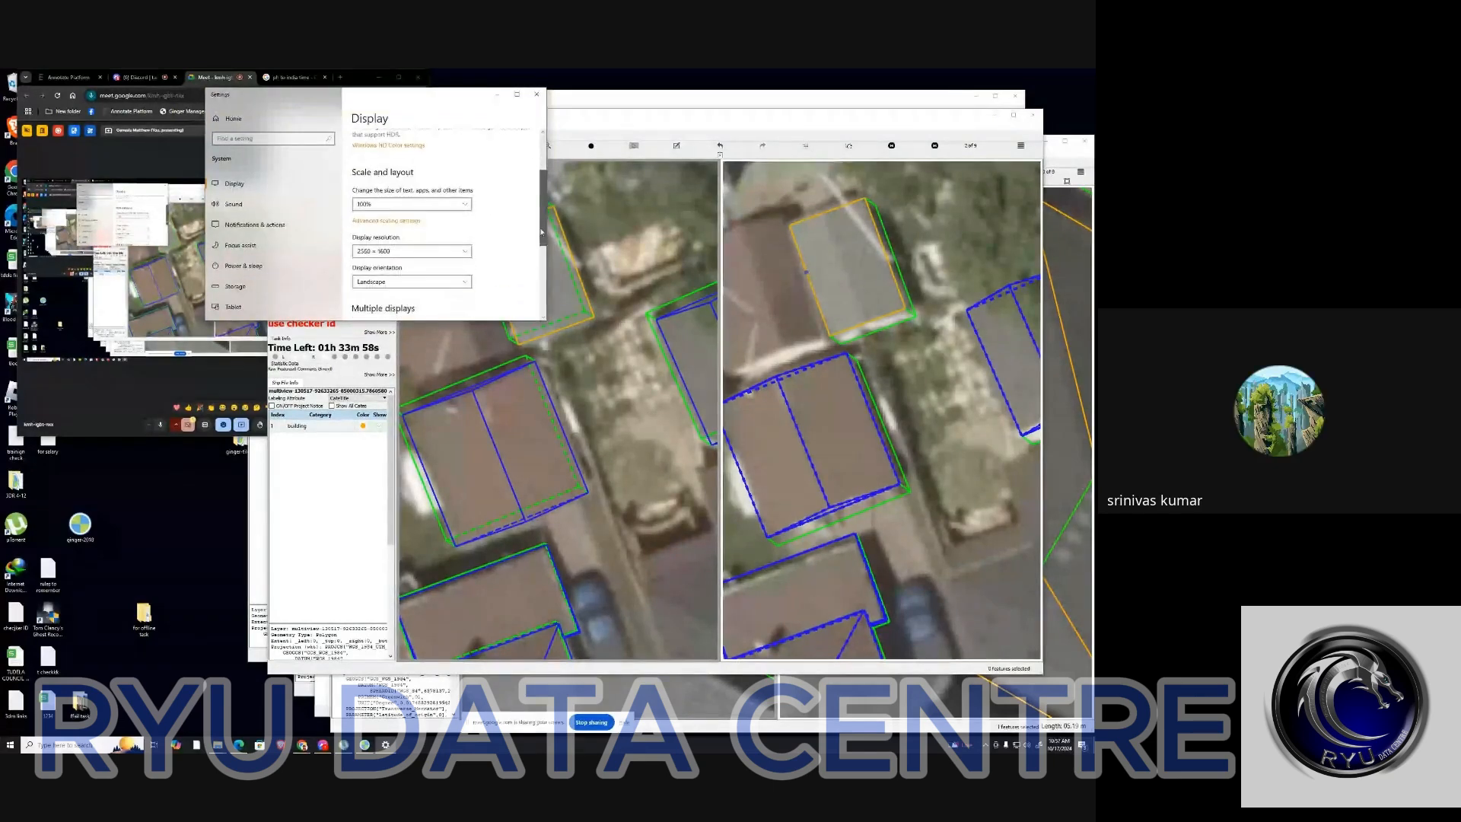
click(454, 257)
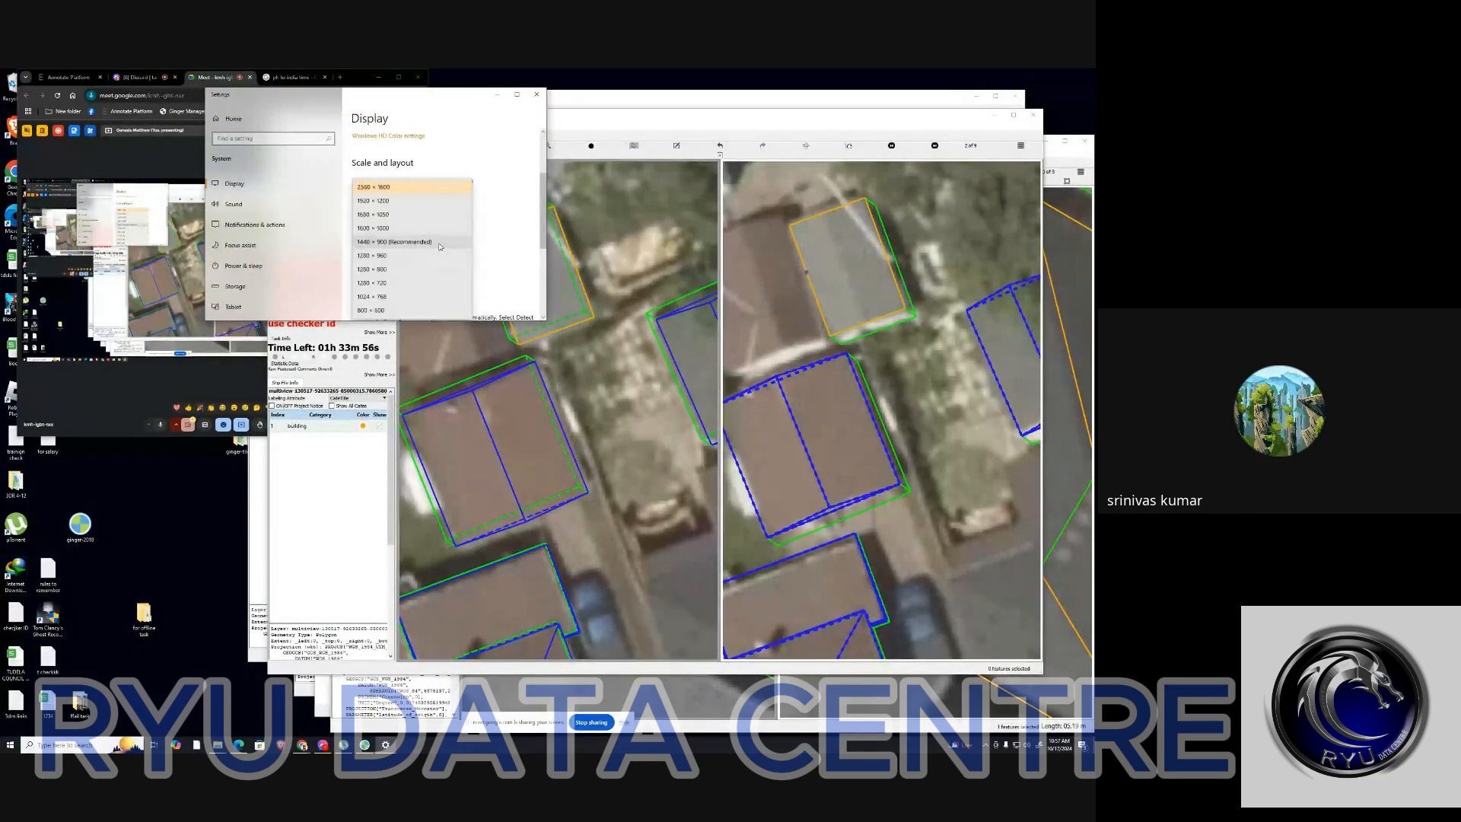
click(440, 246)
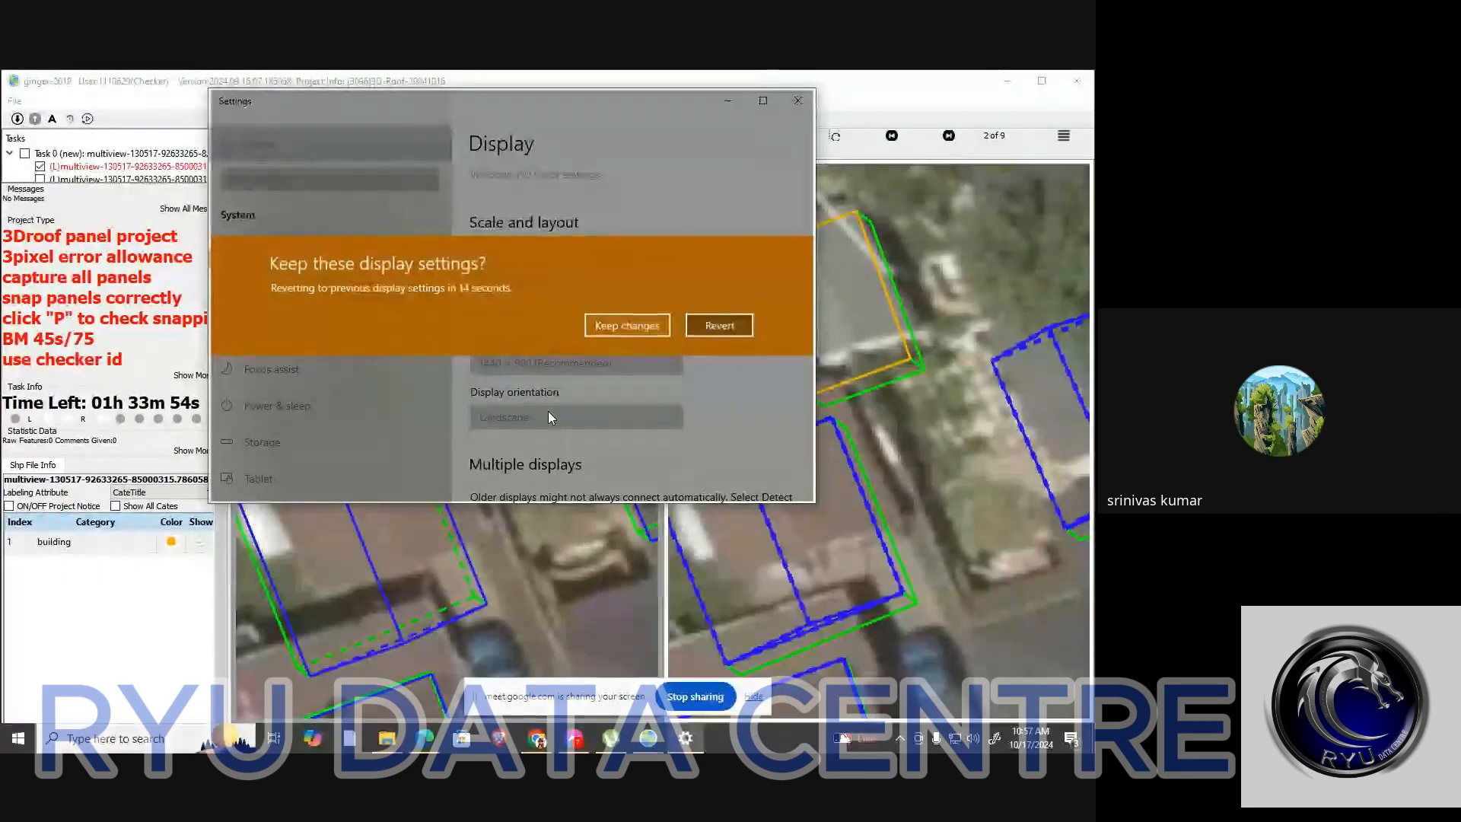
click(628, 325)
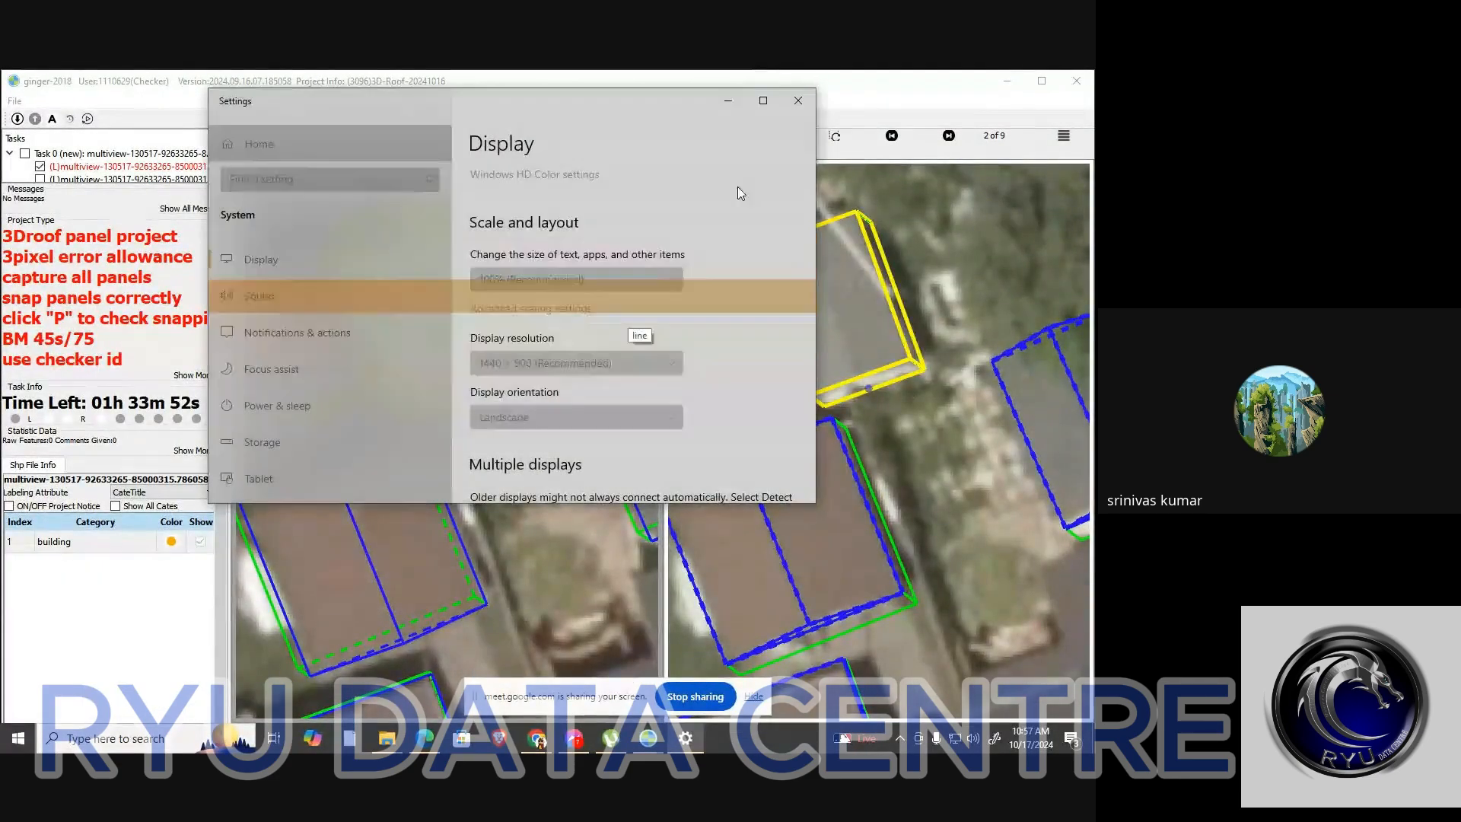
click(728, 102)
click(1042, 81)
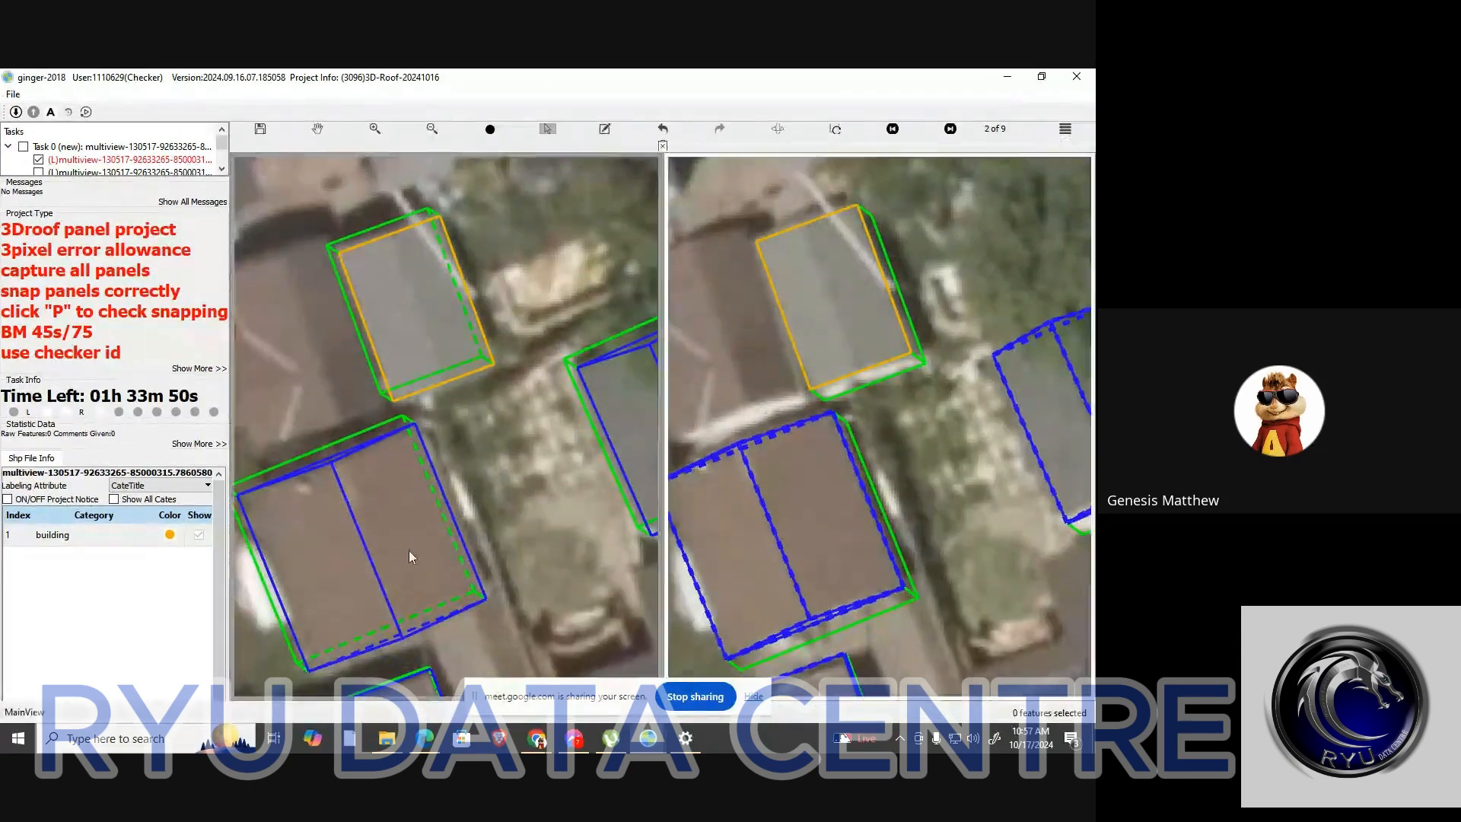
Restore the annotation window to its unmaximized size and minimize the Google Meet browser window covering it
scroll(561, 447, down, 5)
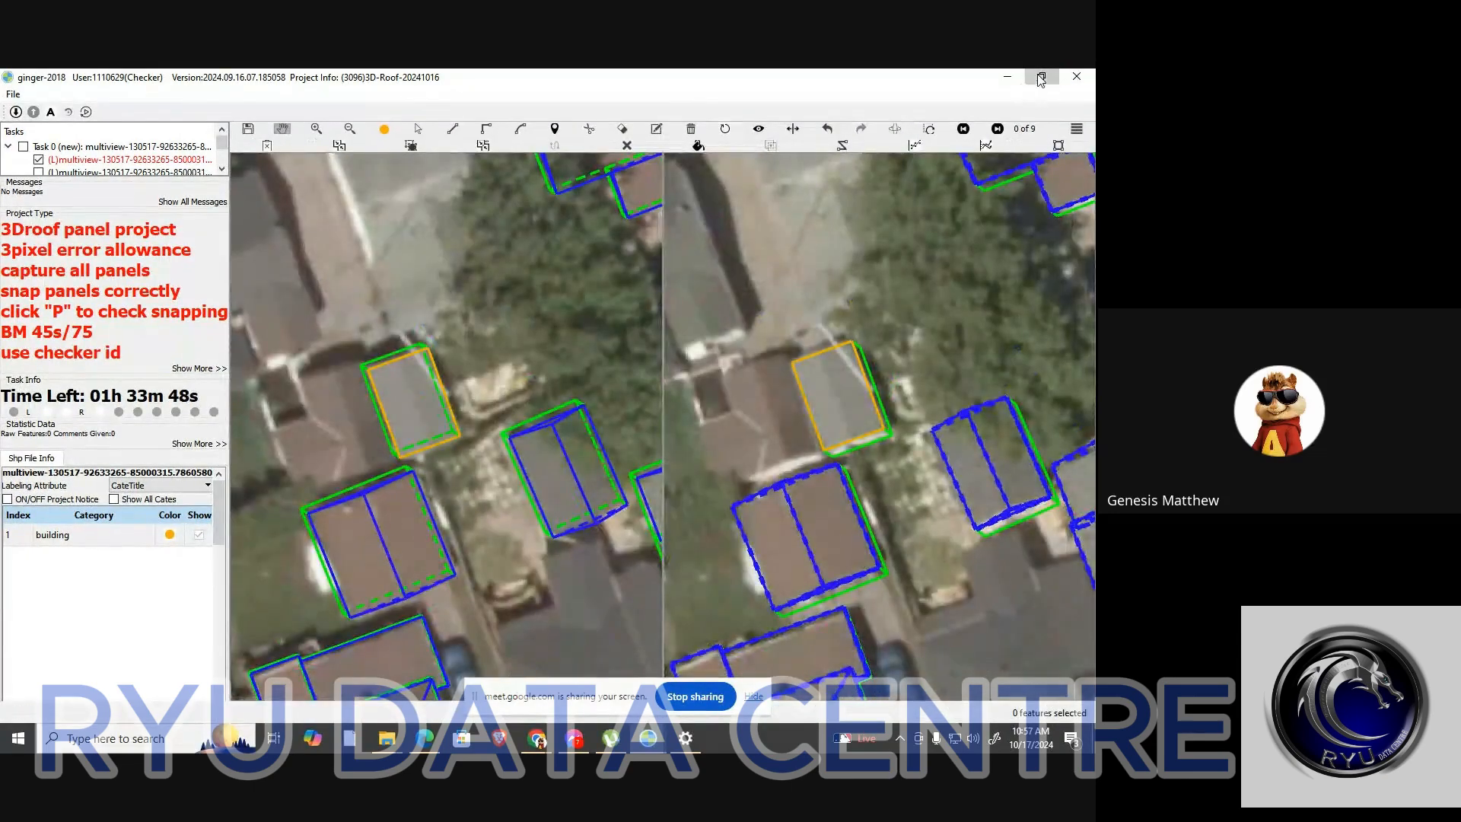
click(1041, 76)
key(alt+Tab)
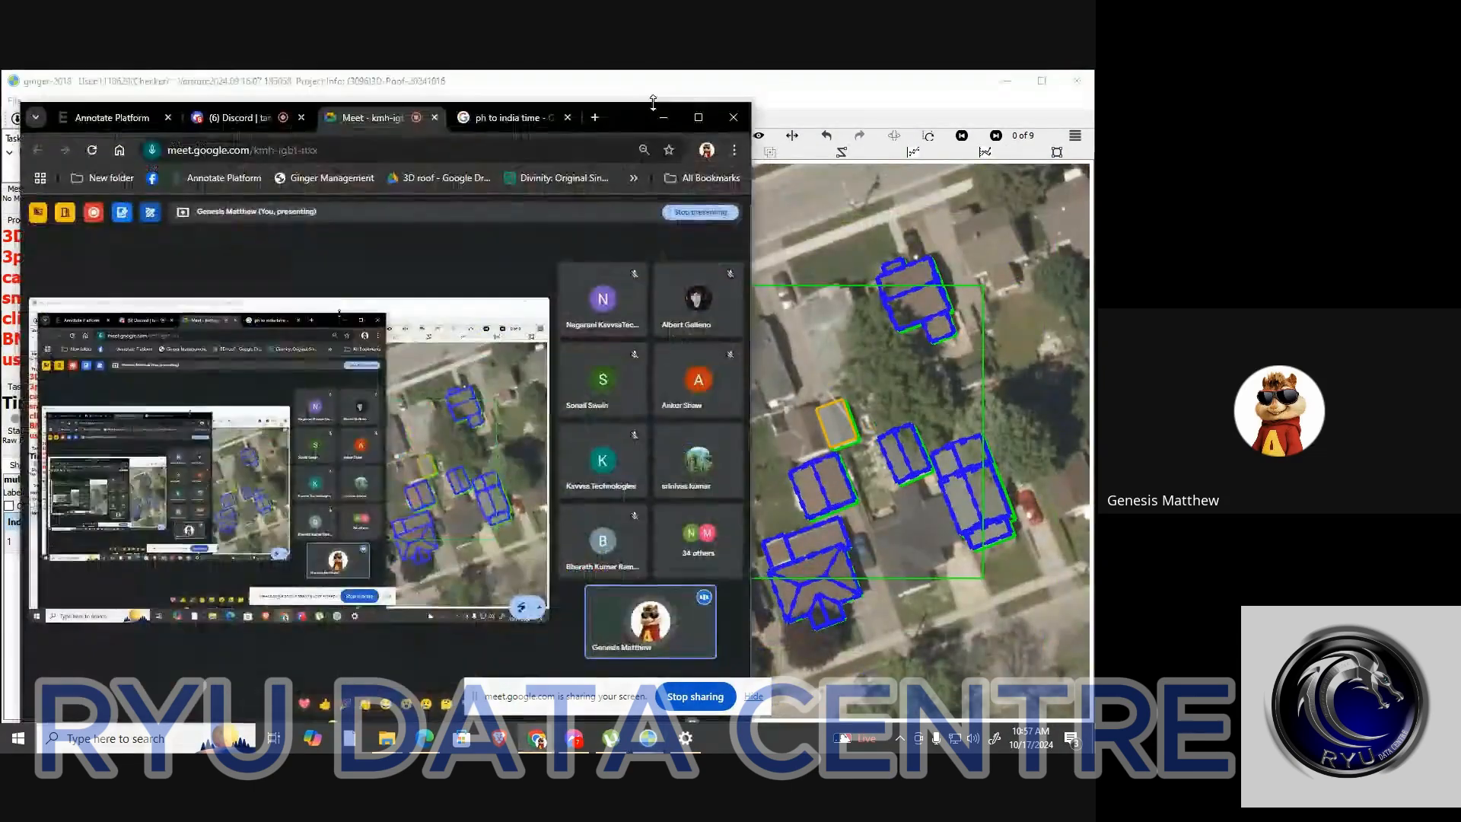
click(675, 114)
scroll(472, 370, up, 3)
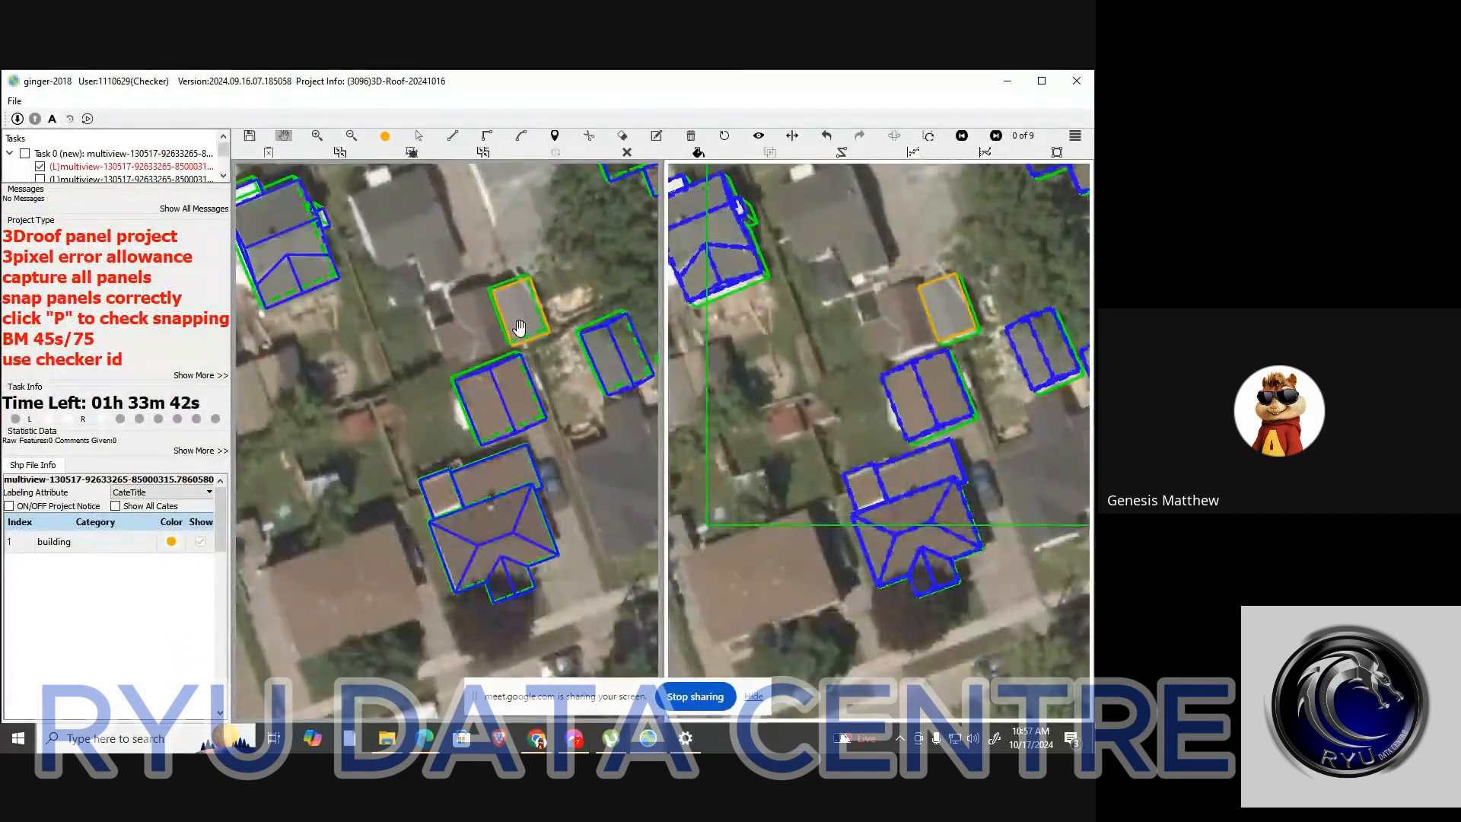
scroll(520, 341, up, 3)
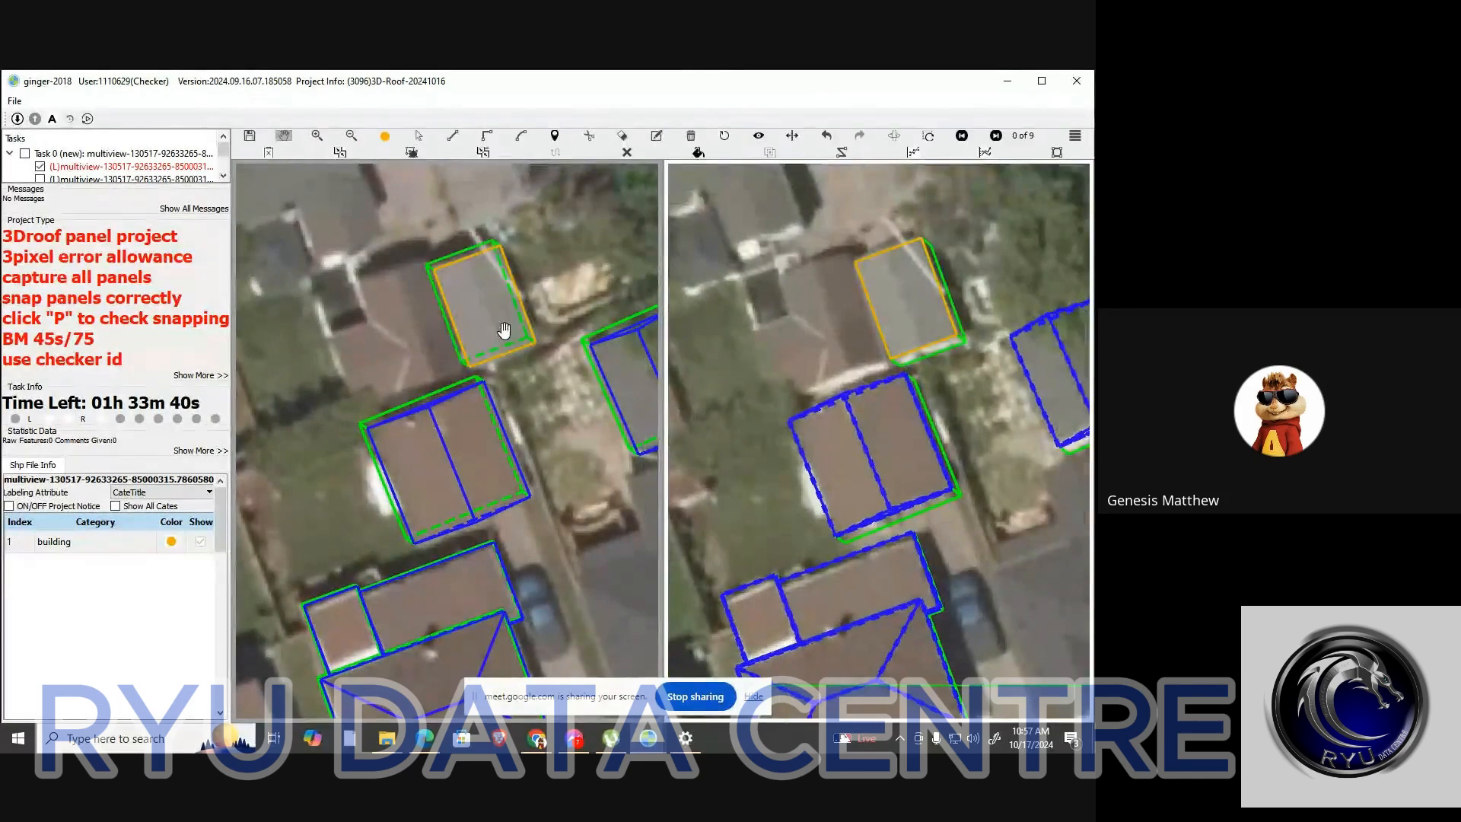
drag(504, 330, 440, 302)
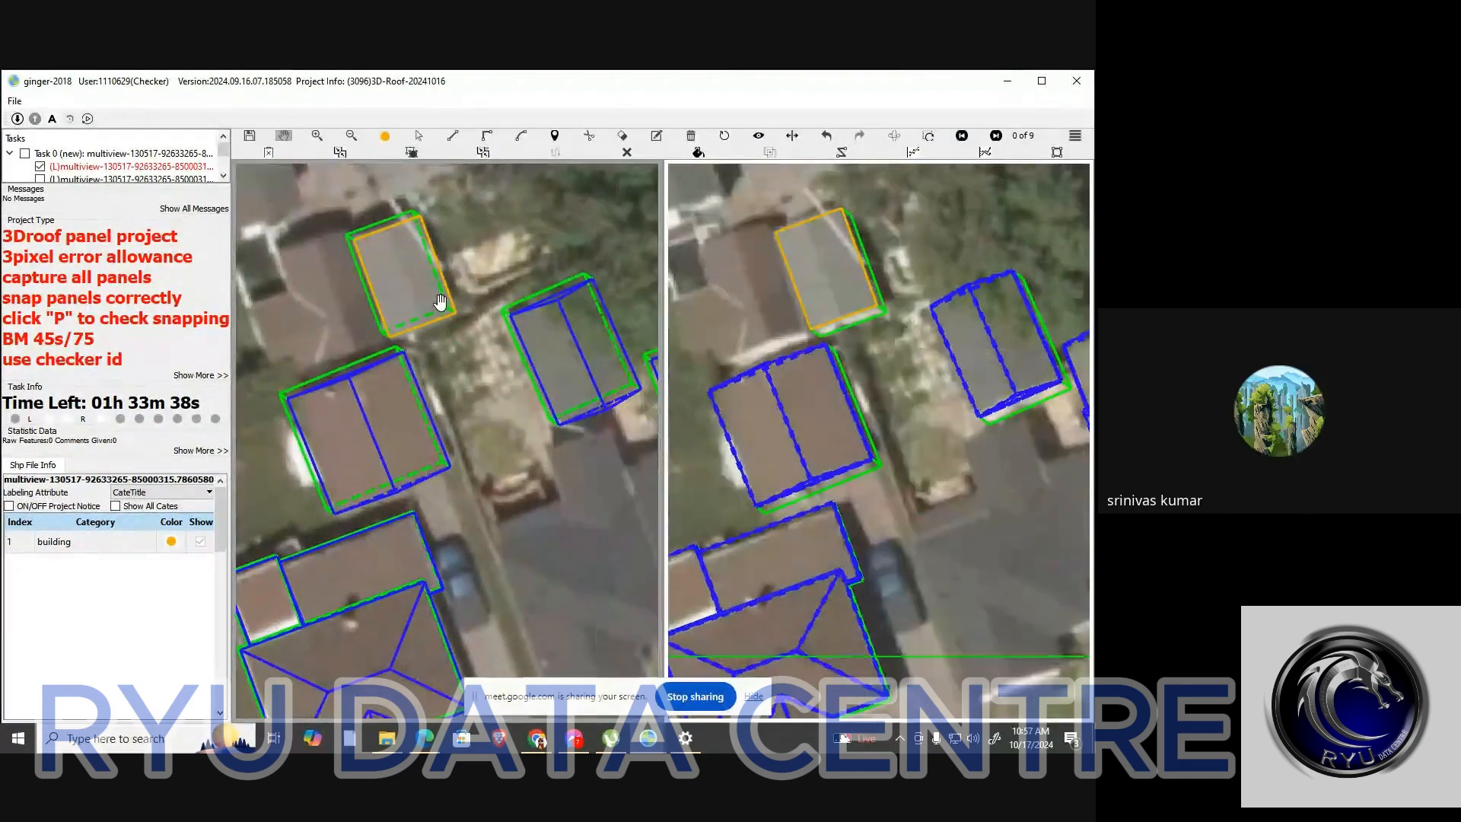
Draw a ridge line parallel to the long sides across the middle of the grey roof in the first aerial image
scroll(430, 305, up, 4)
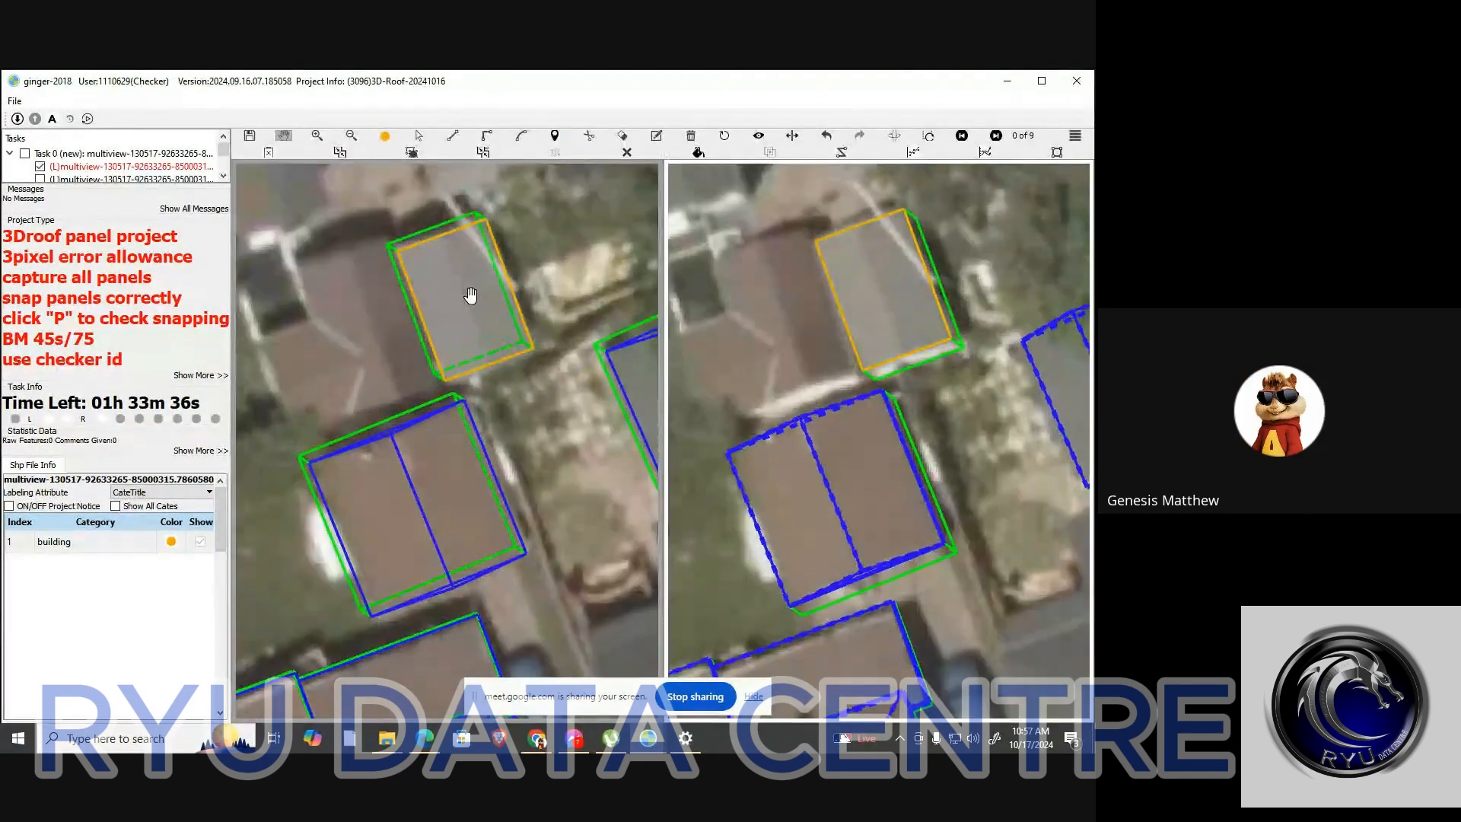
key(space)
scroll(473, 314, down, 1)
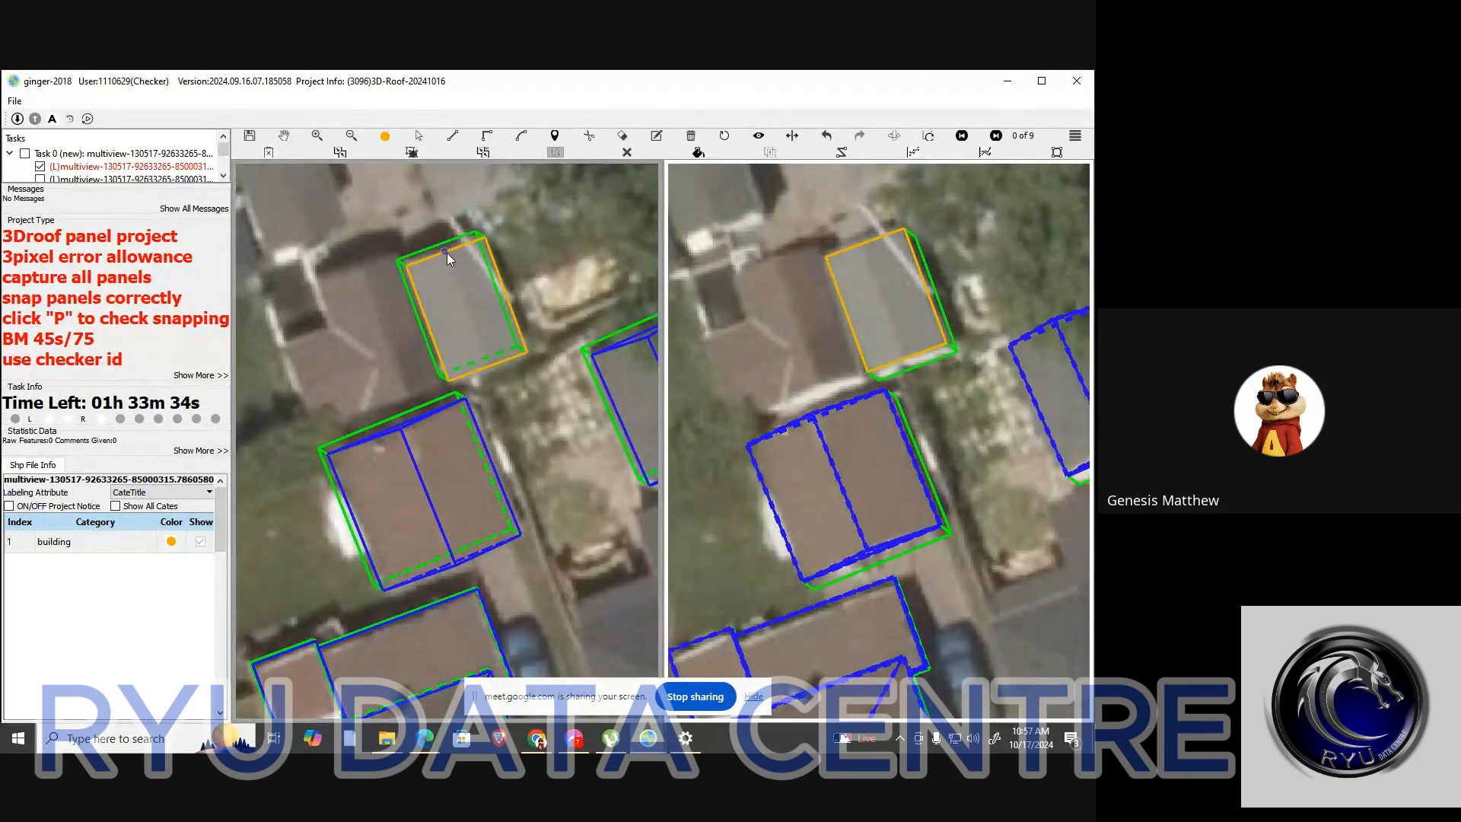
click(449, 253)
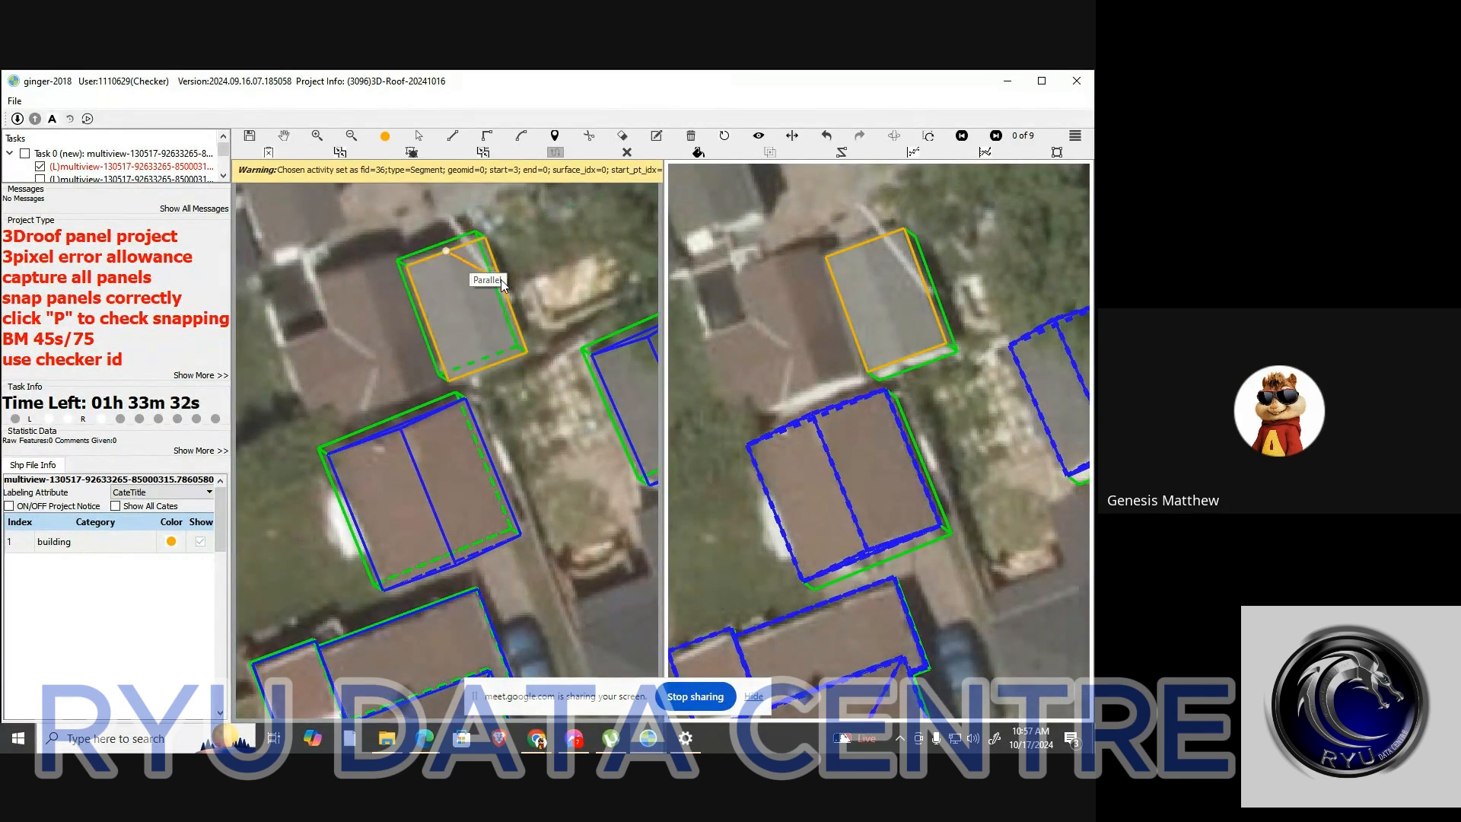
click(487, 367)
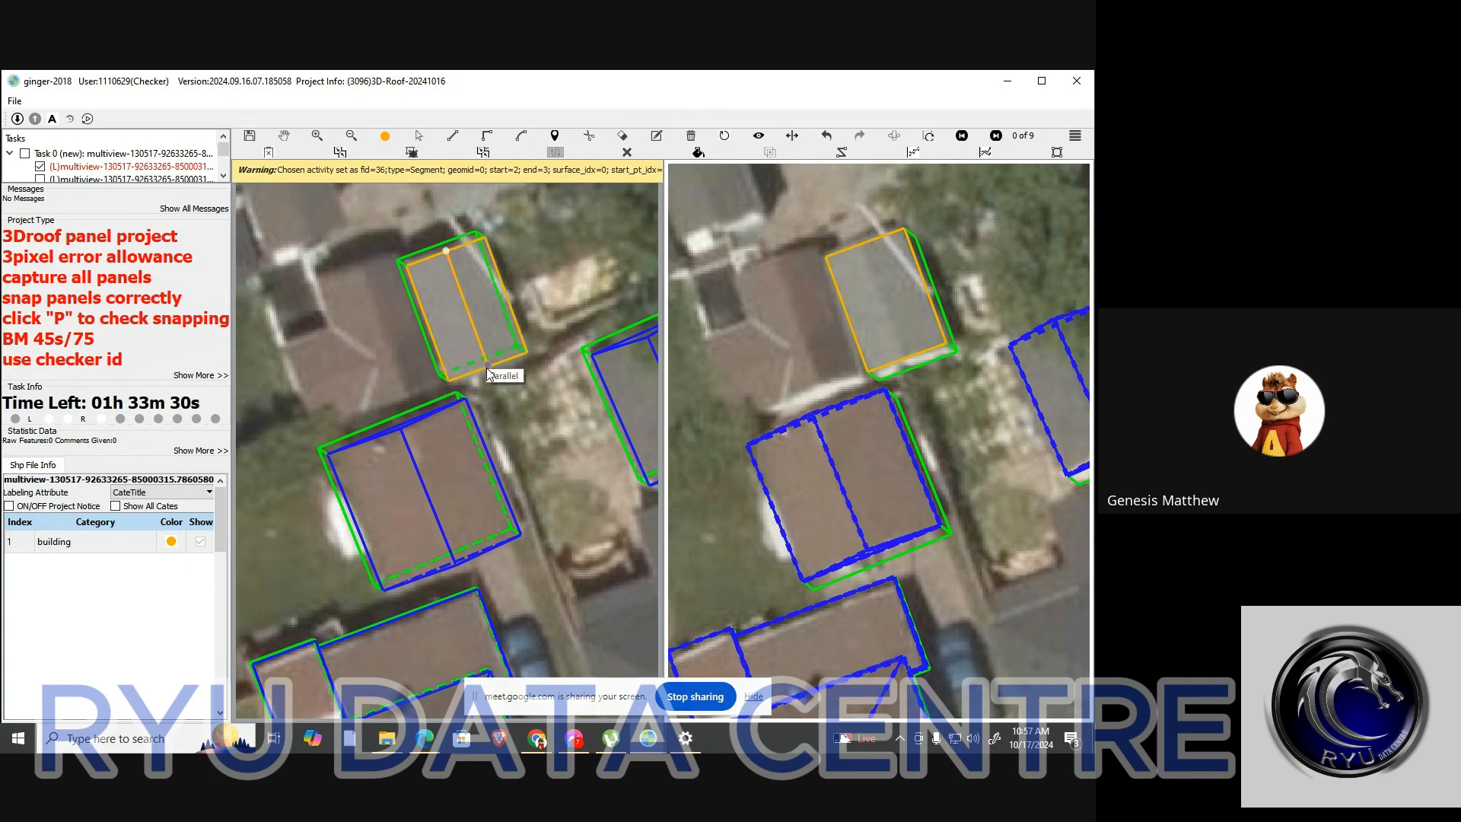
key(ctrl+s)
Shift the grey roof's ridge line onto its ridge in the second aerial image
scroll(881, 283, up, 1)
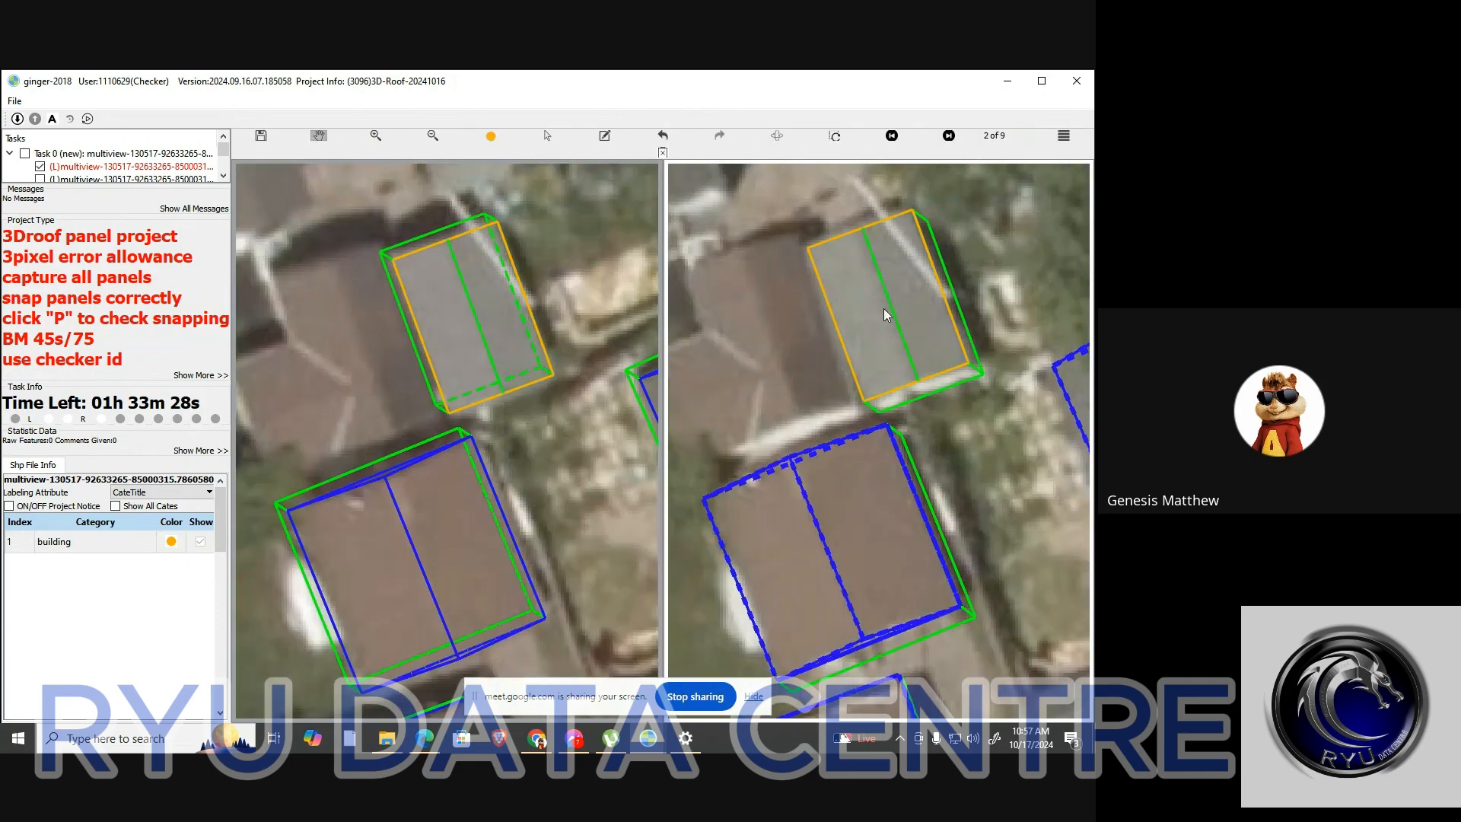
click(893, 312)
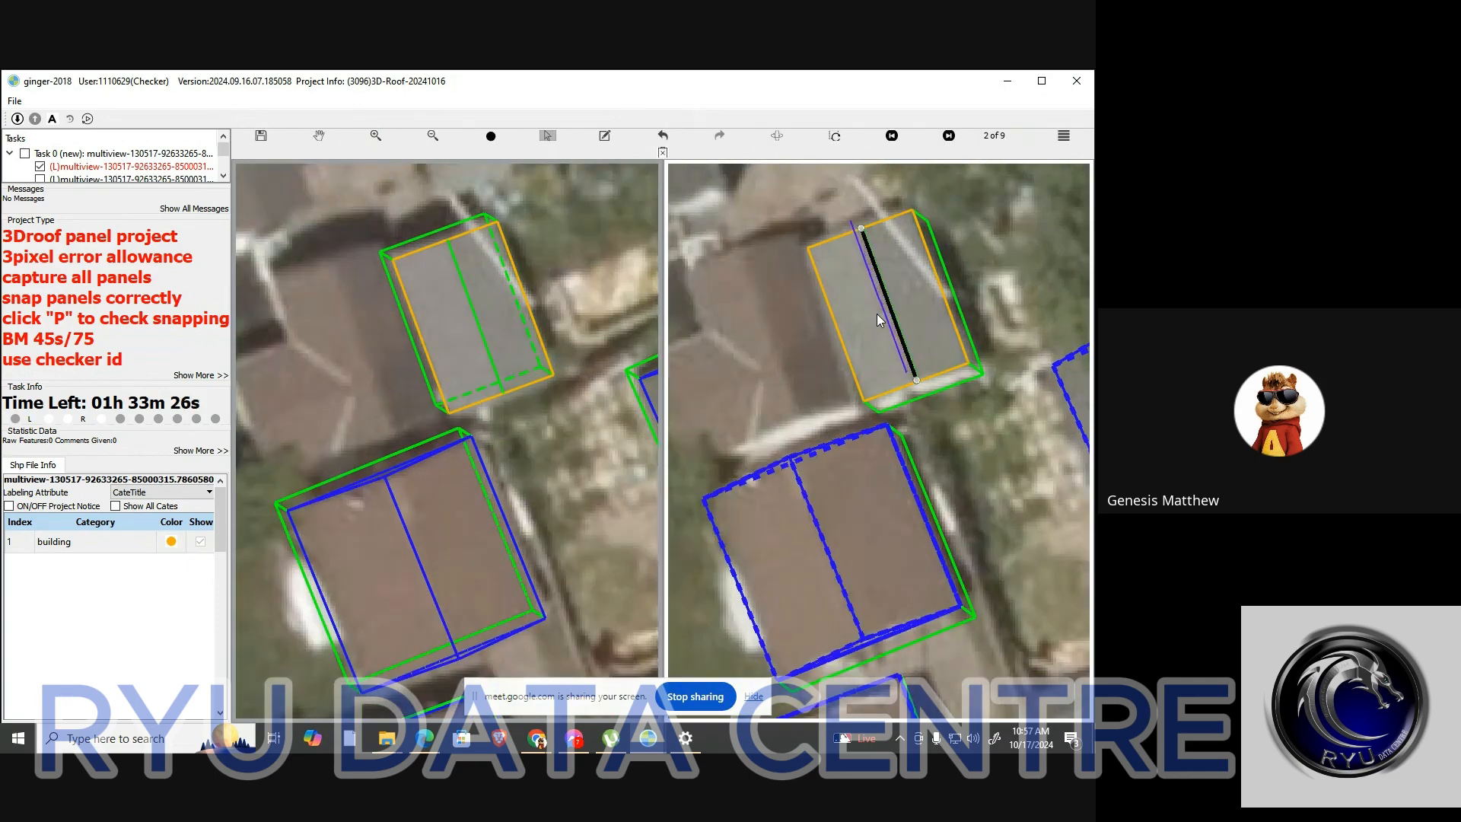
right_click(878, 320)
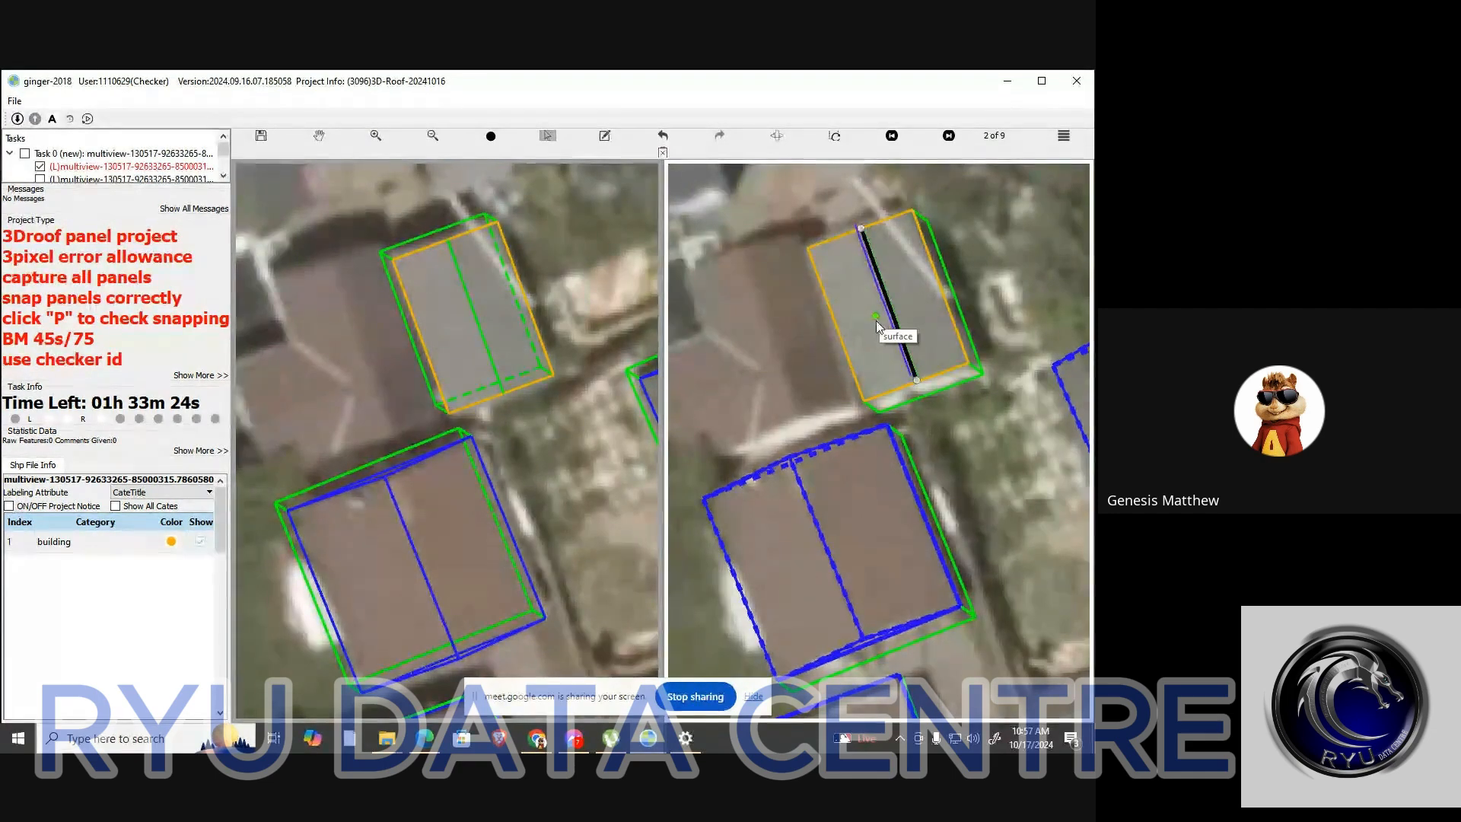
click(897, 332)
scroll(938, 359, down, 2)
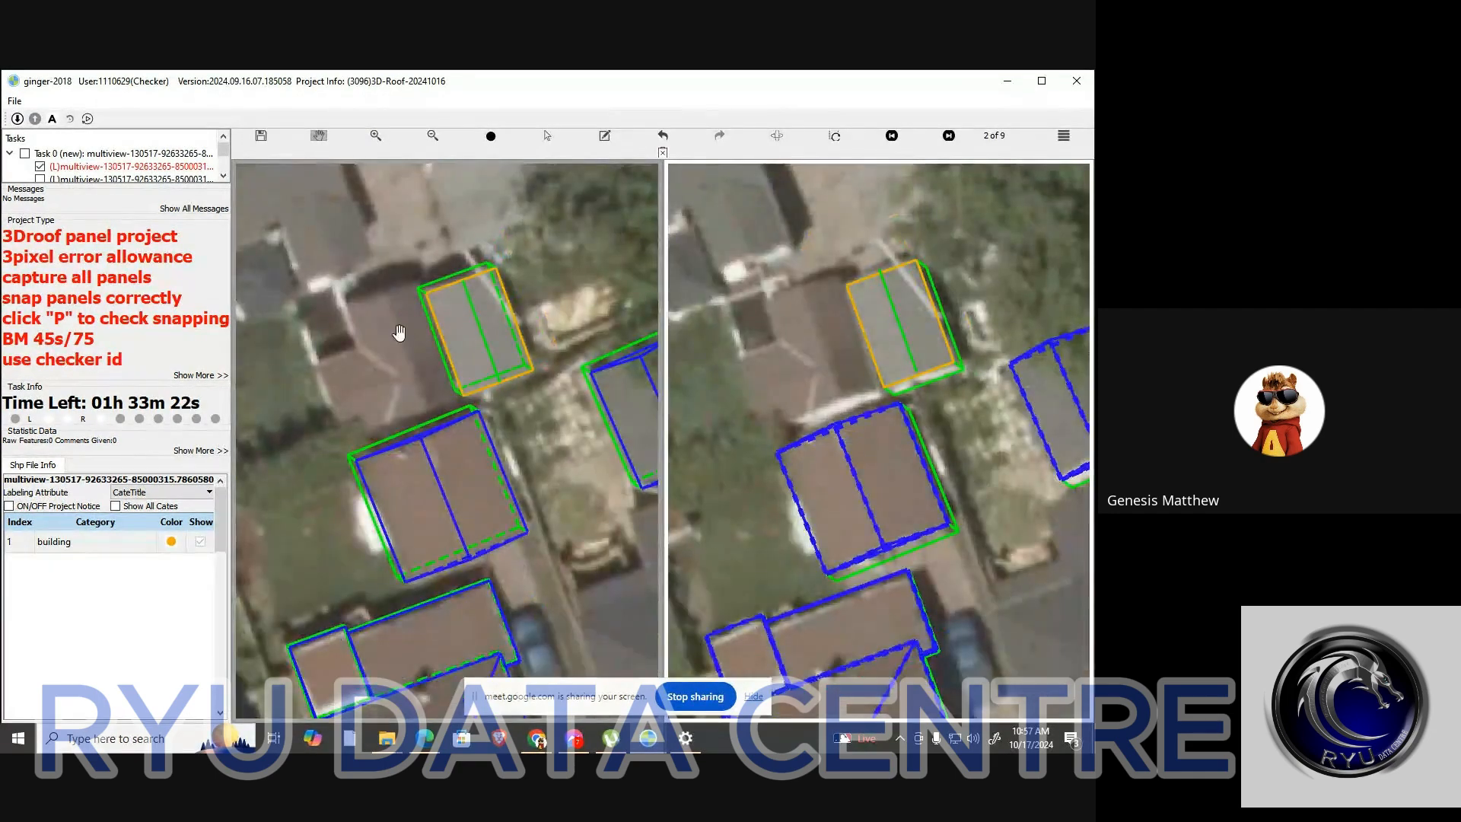
Check the ridge line's alignment on the grey roof in the first aerial image at close range
scroll(414, 334, up, 2)
scroll(531, 321, up, 3)
key(s)
click(446, 322)
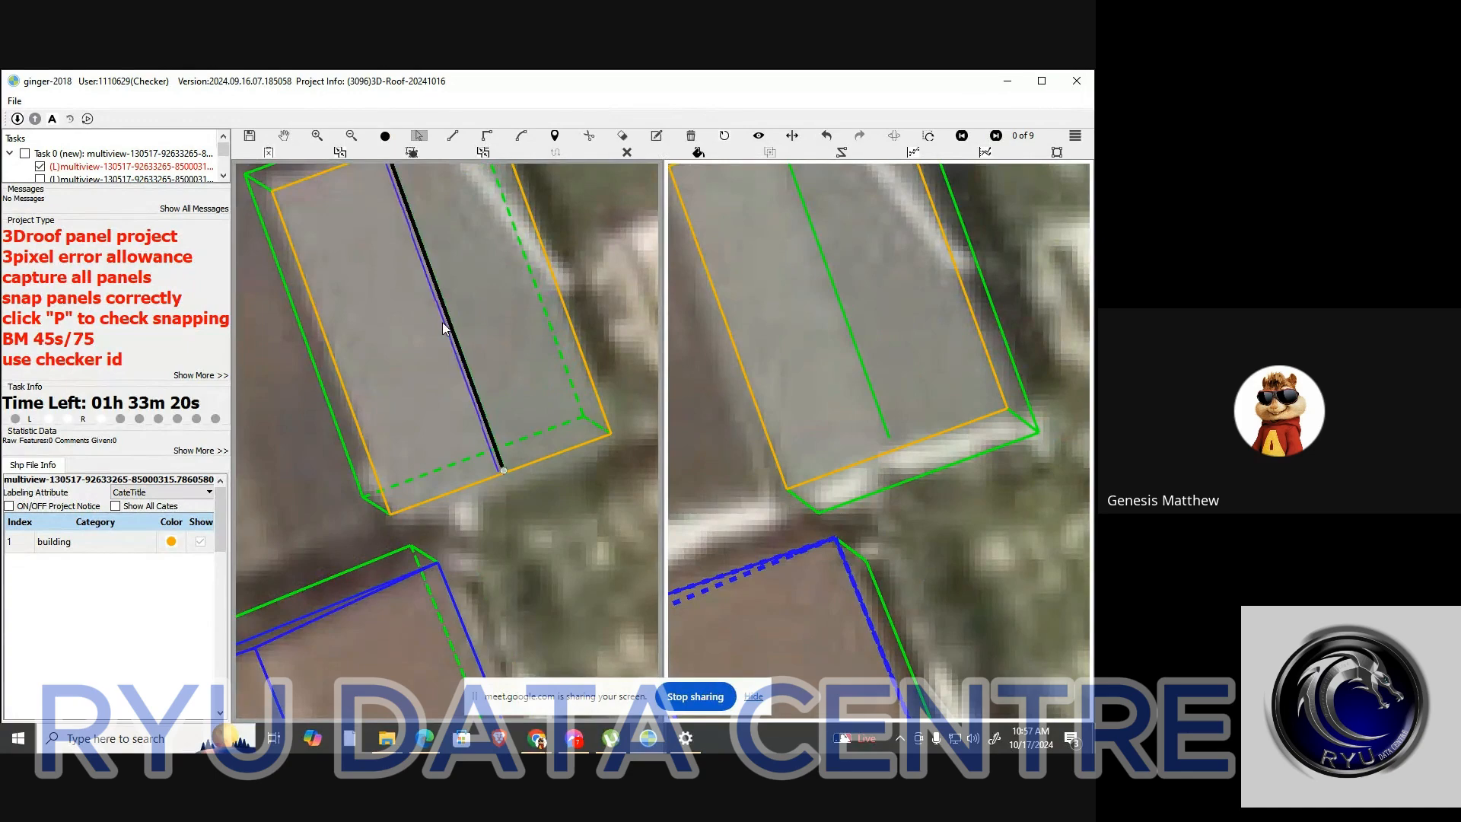
click(492, 335)
key(Escape)
scroll(555, 359, up, 1)
scroll(694, 389, down, 3)
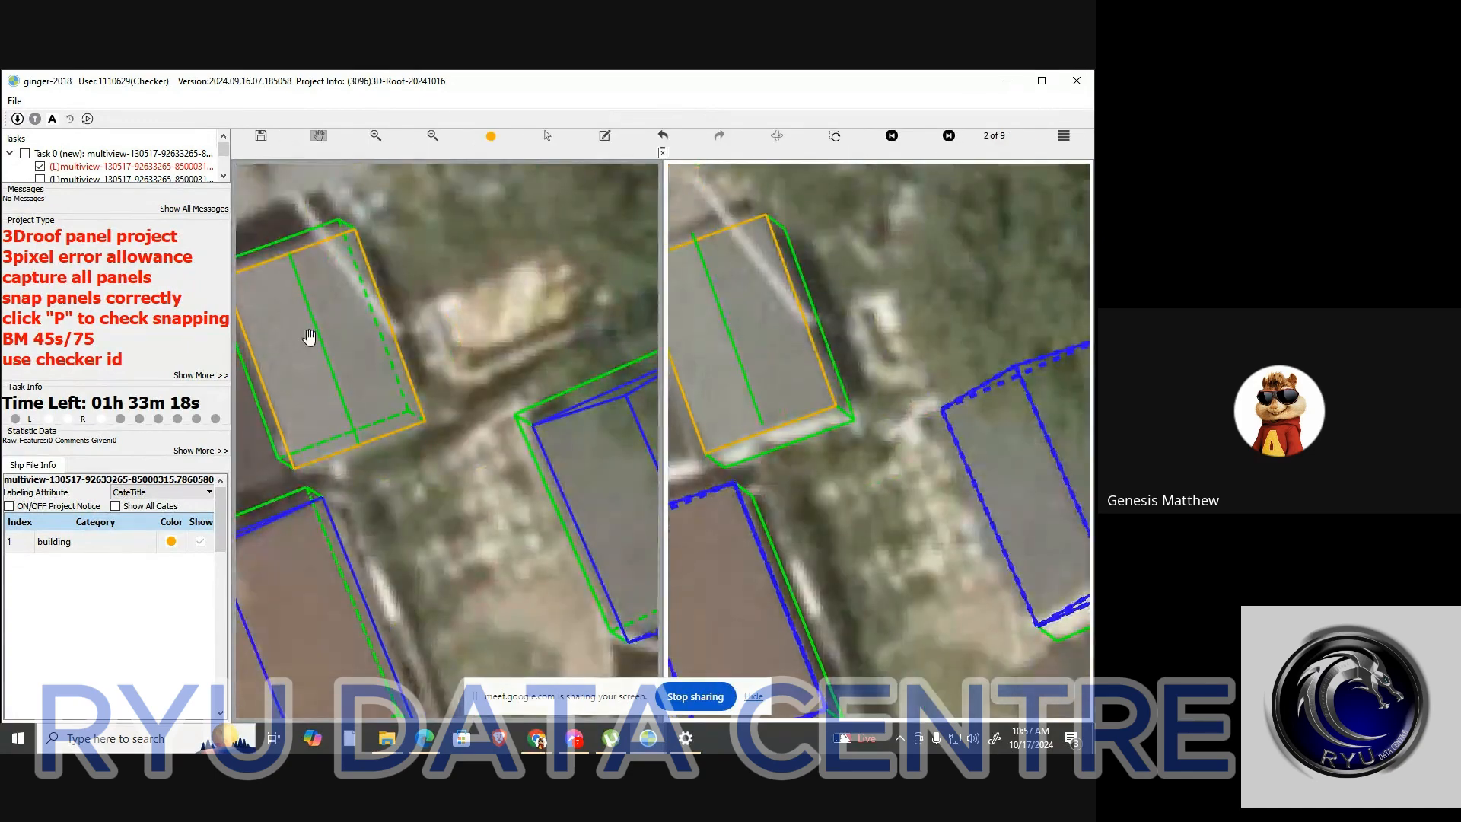
Connect both ridge ends to the corners of one eave of the grey roof in the 3D wireframe
drag(309, 337, 441, 292)
scroll(395, 301, down, 3)
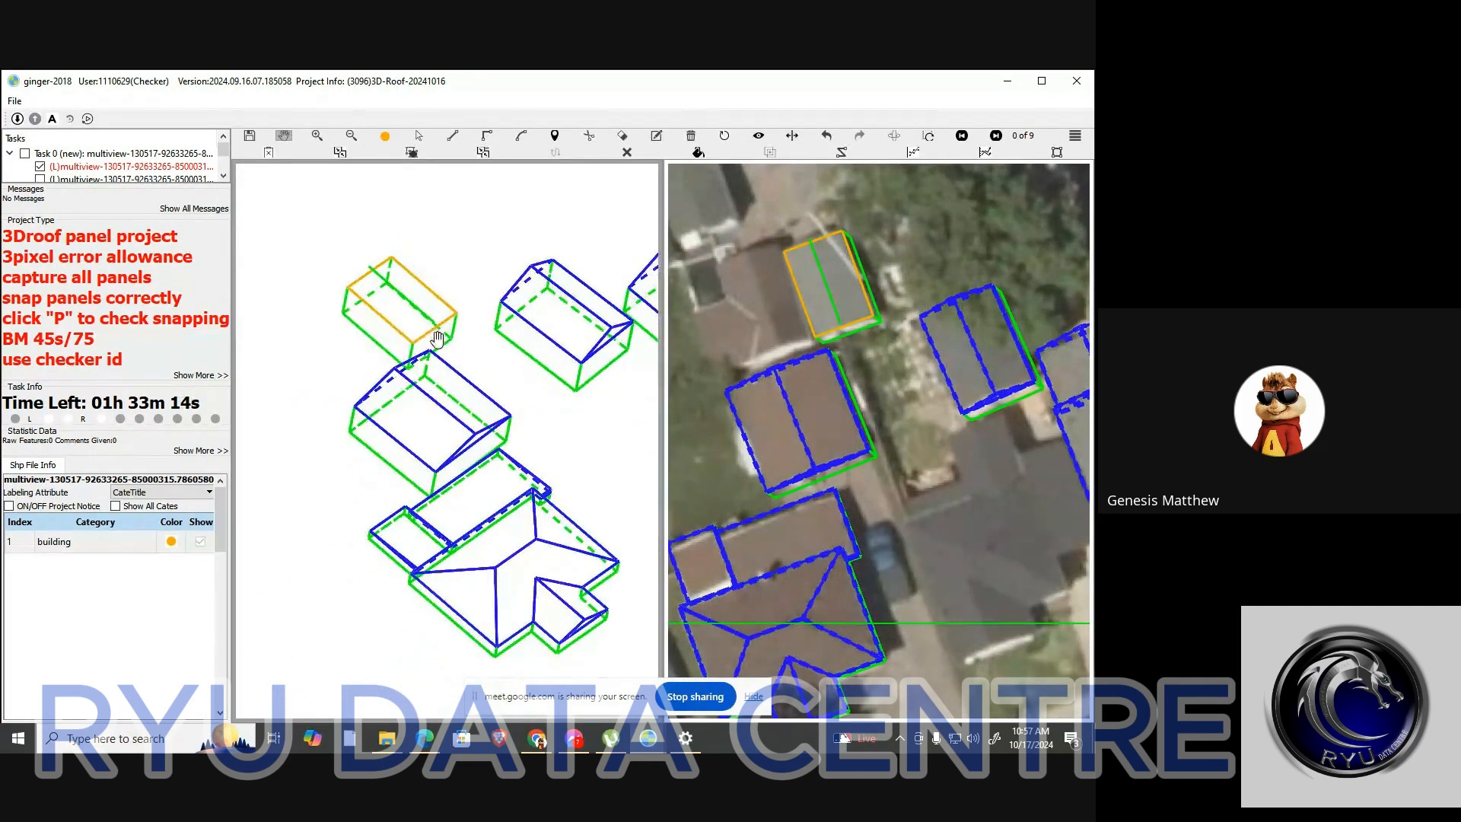
scroll(435, 326, up, 3)
scroll(392, 313, up, 4)
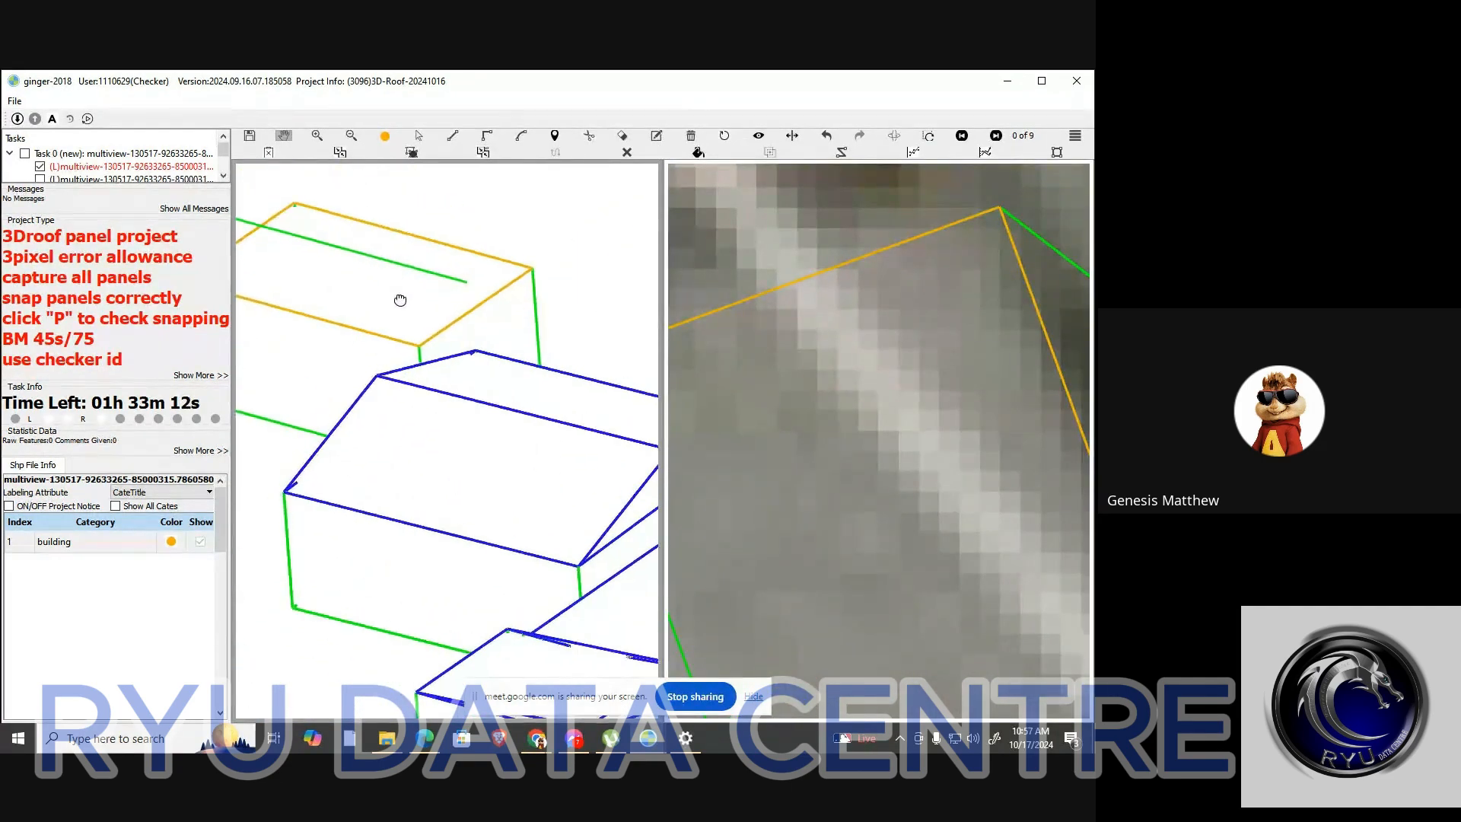
scroll(414, 313, down, 2)
key(l)
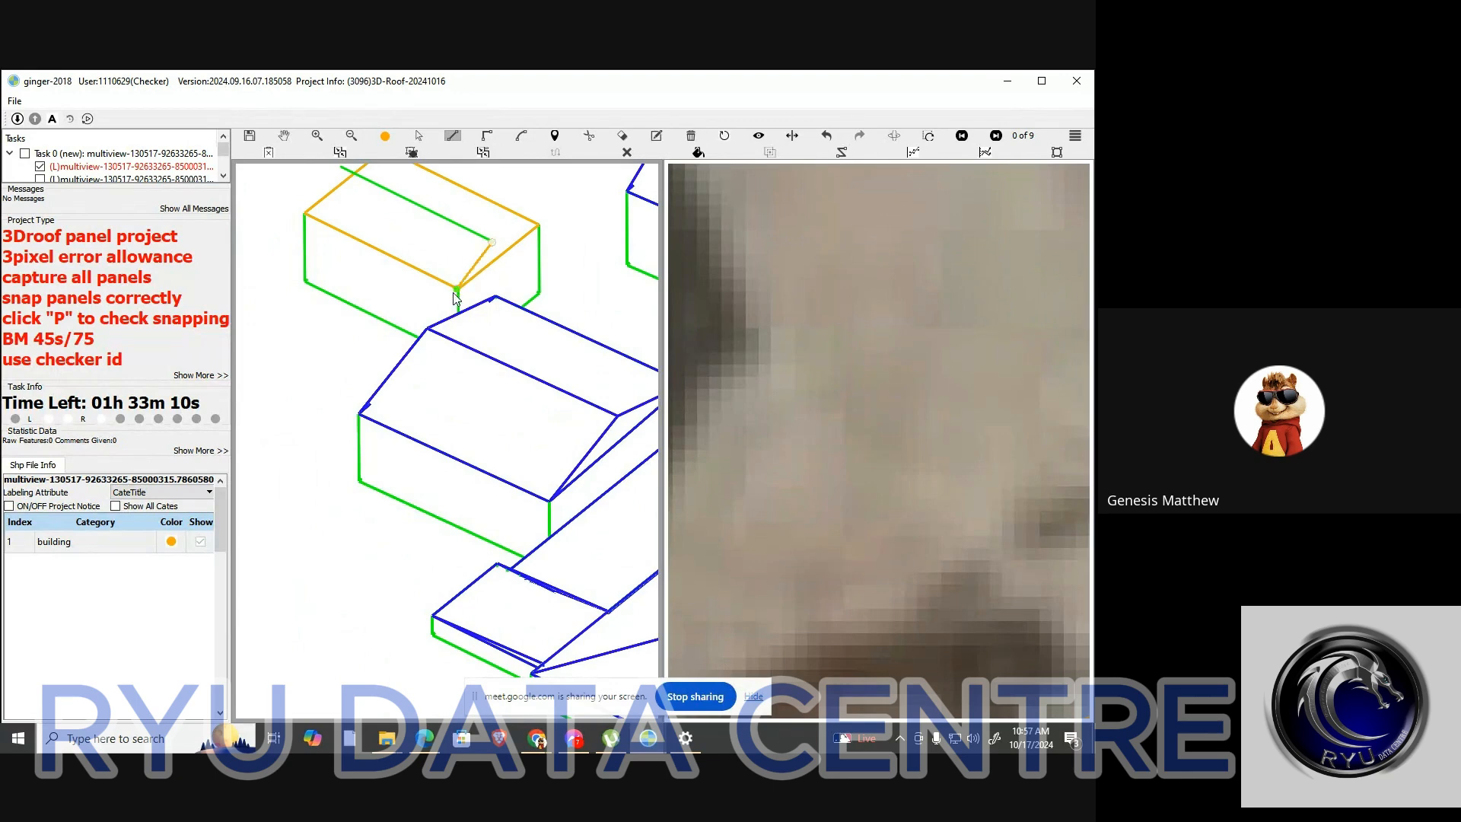
click(305, 214)
double_click(342, 167)
key(h)
drag(421, 255, 476, 338)
key(l)
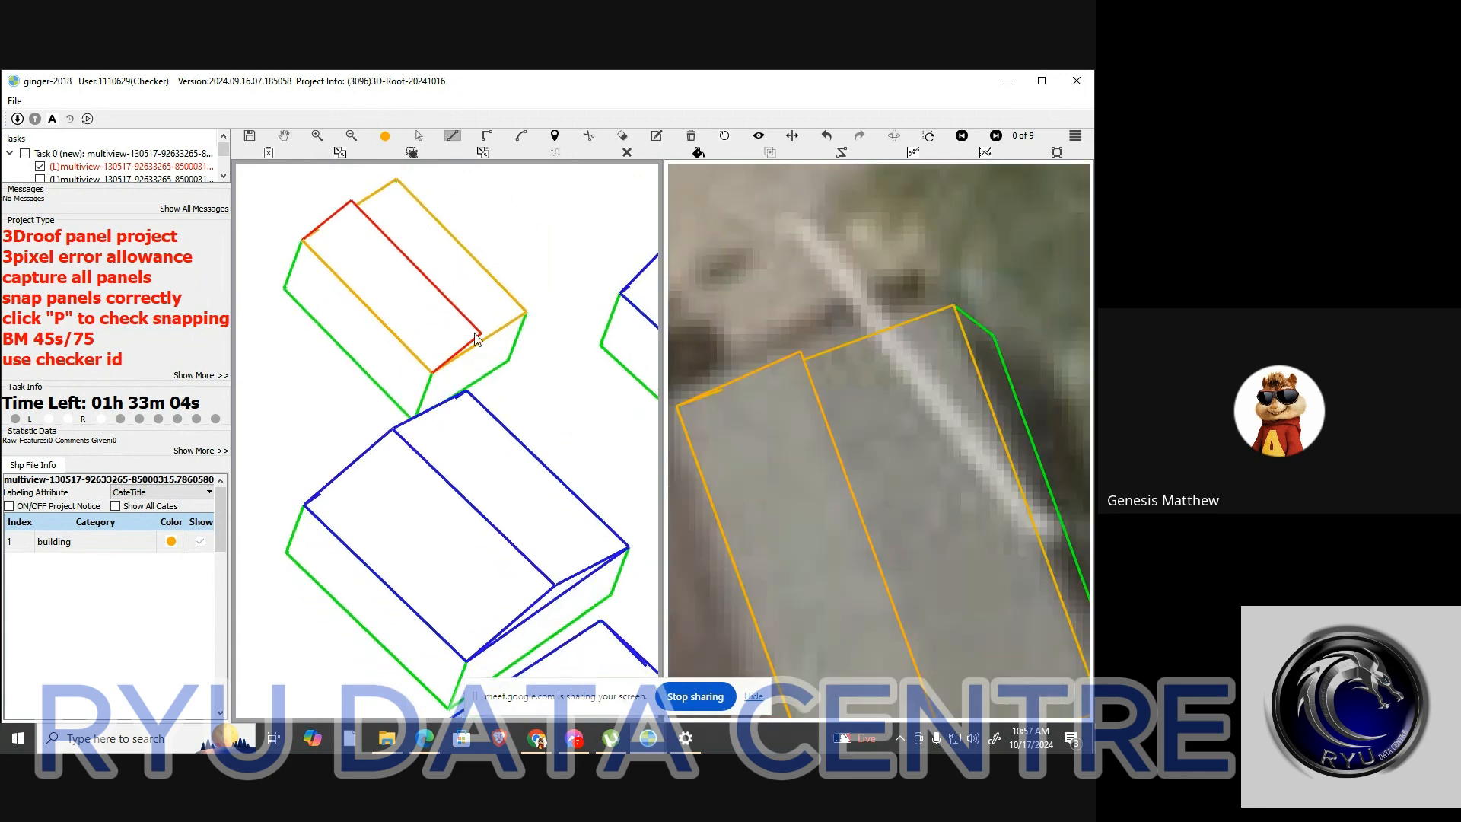
Connect both ridge ends to the corners of the opposite eave in the 3D wireframe
key(h)
key(l)
click(397, 181)
click(401, 186)
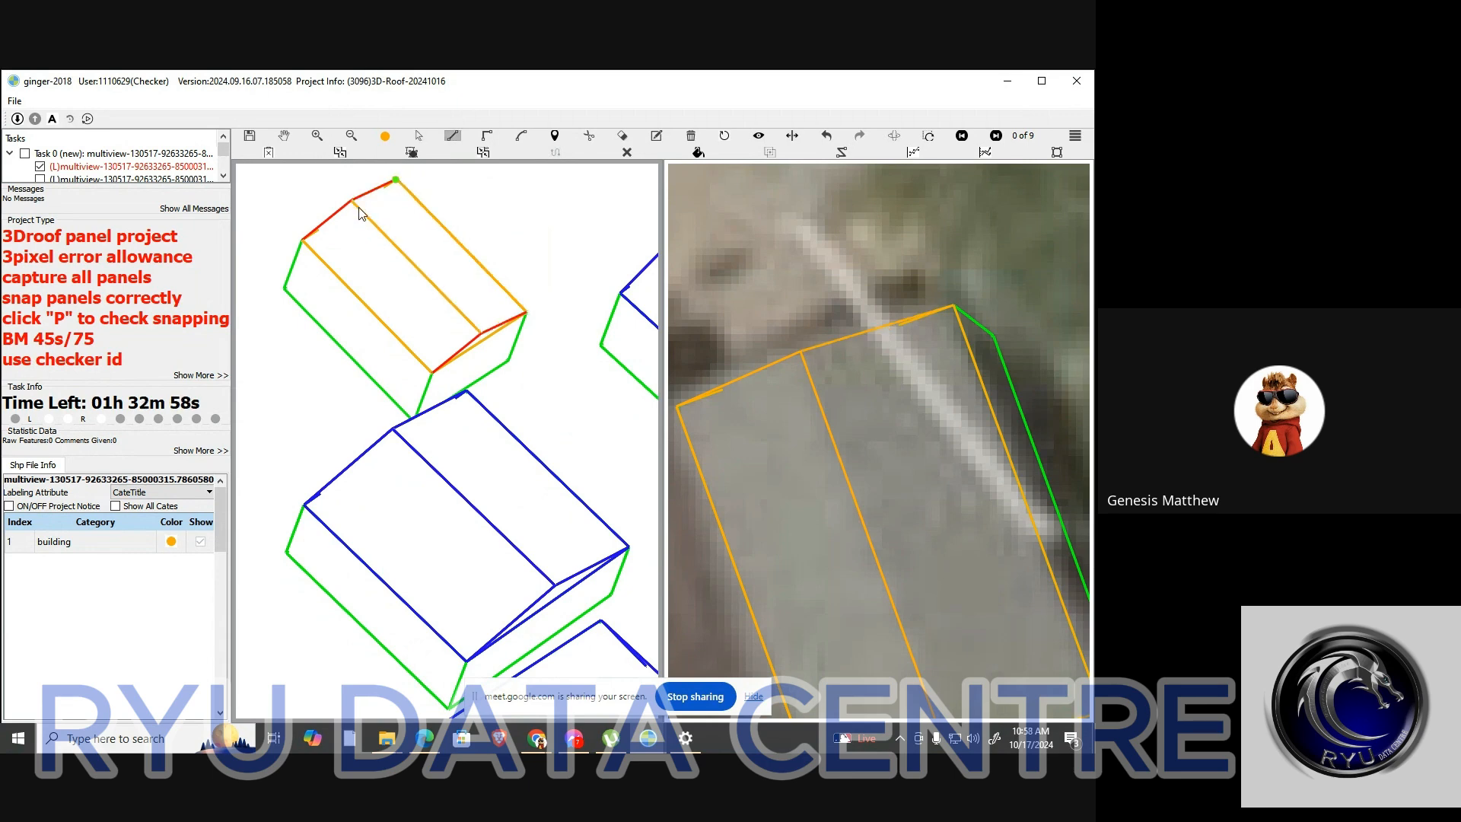
click(395, 180)
key(space)
key(l)
key(space)
Finish snapping the panel edges at the gable end nearest the neighbouring brown roof in the 3D wireframe
scroll(473, 345, up, 2)
key(ctrl+z)
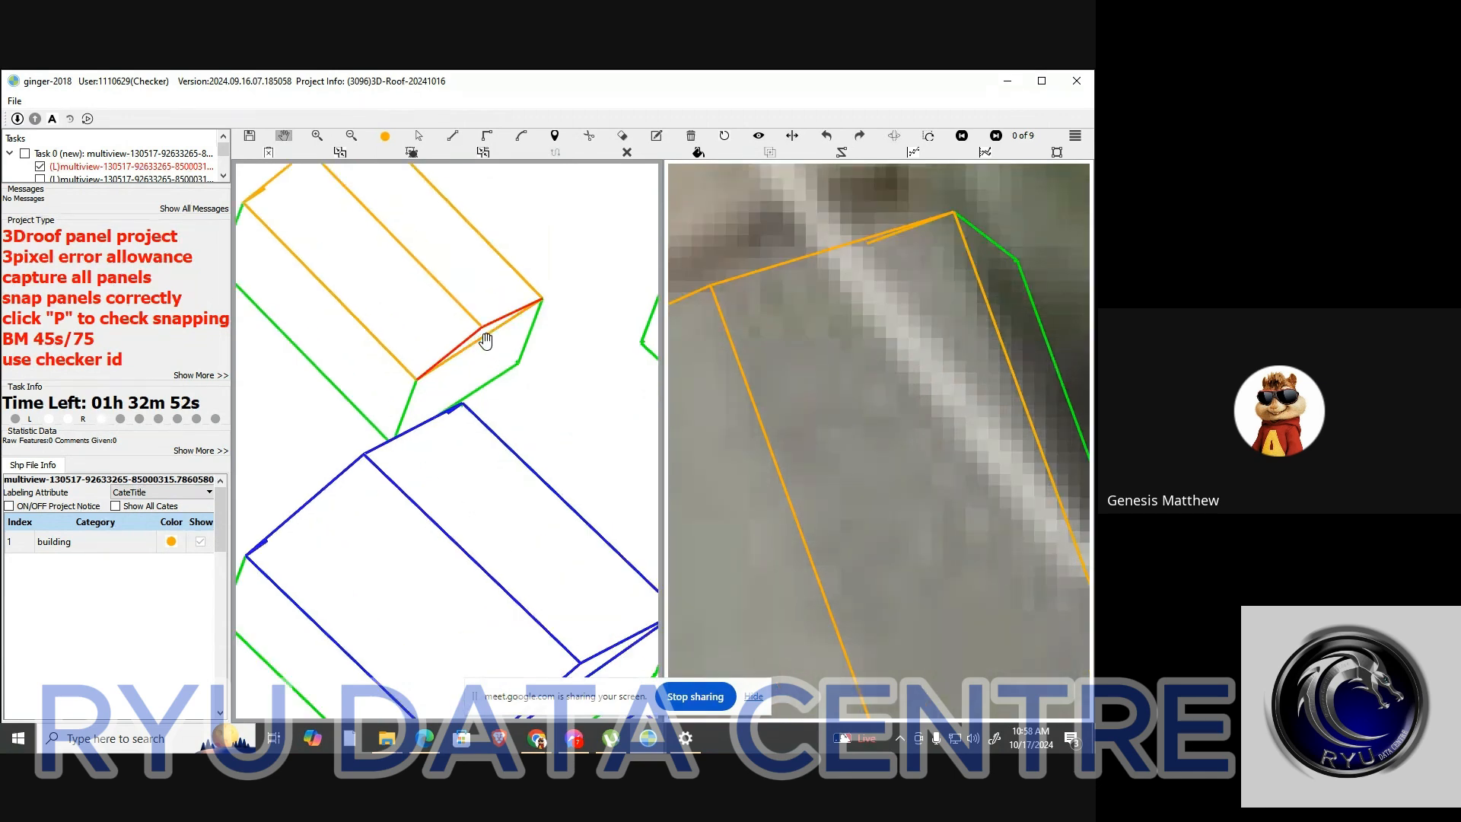
key(l)
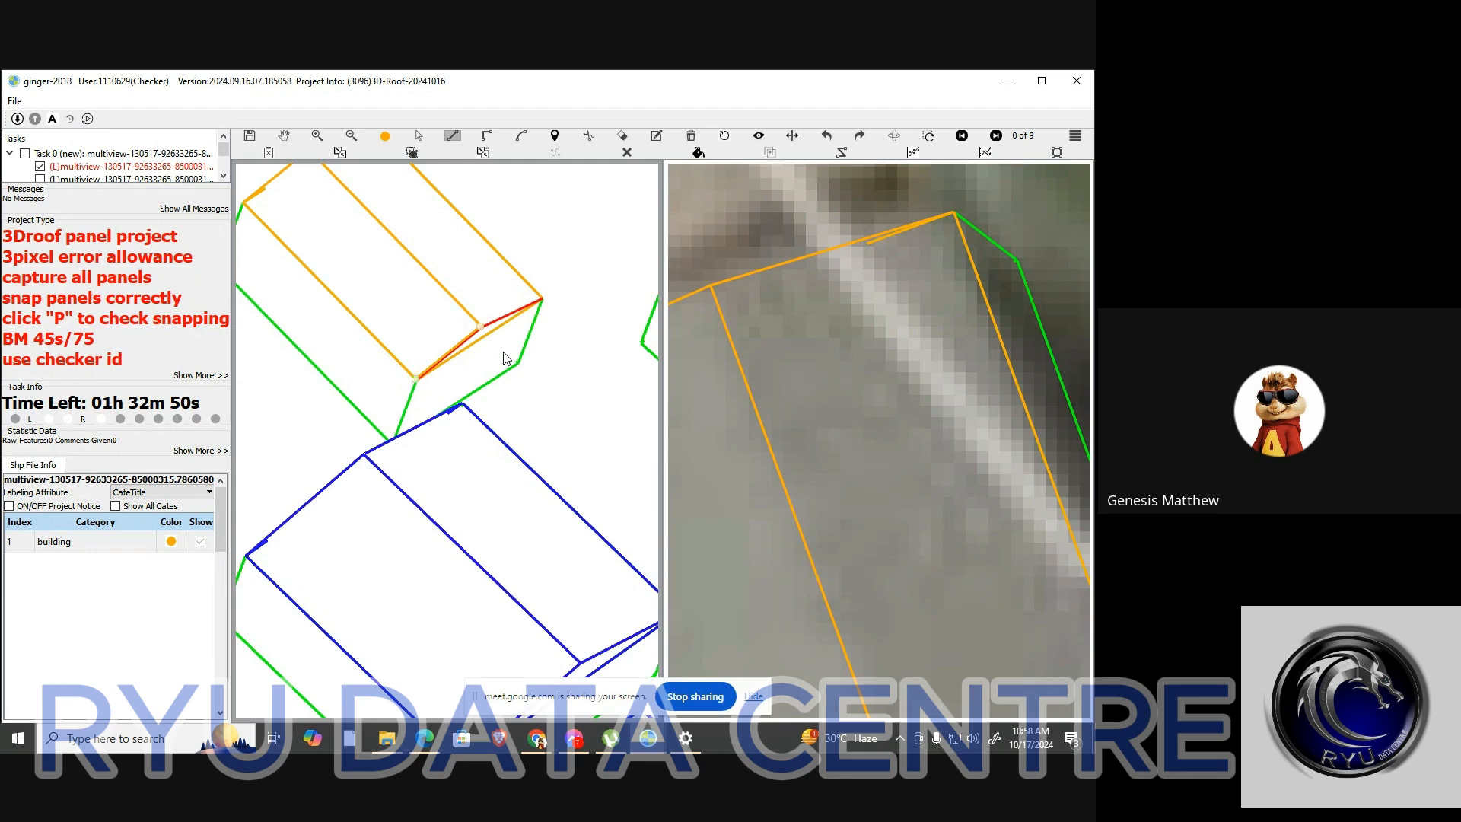
click(546, 316)
key(space)
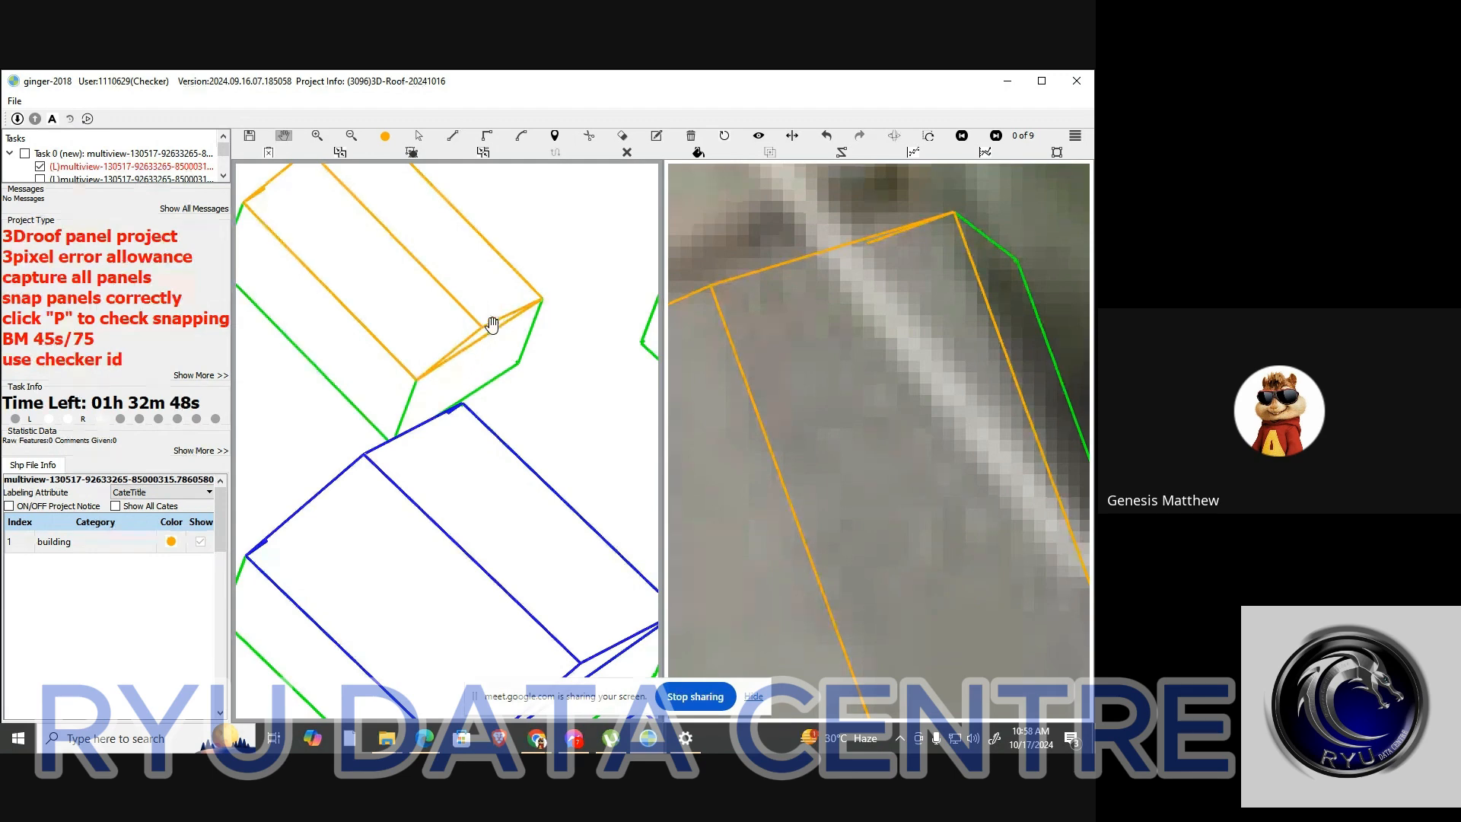
Inspect the grey roof's wireframe from different angles and return to the paired aerial images
scroll(368, 260, down, 5)
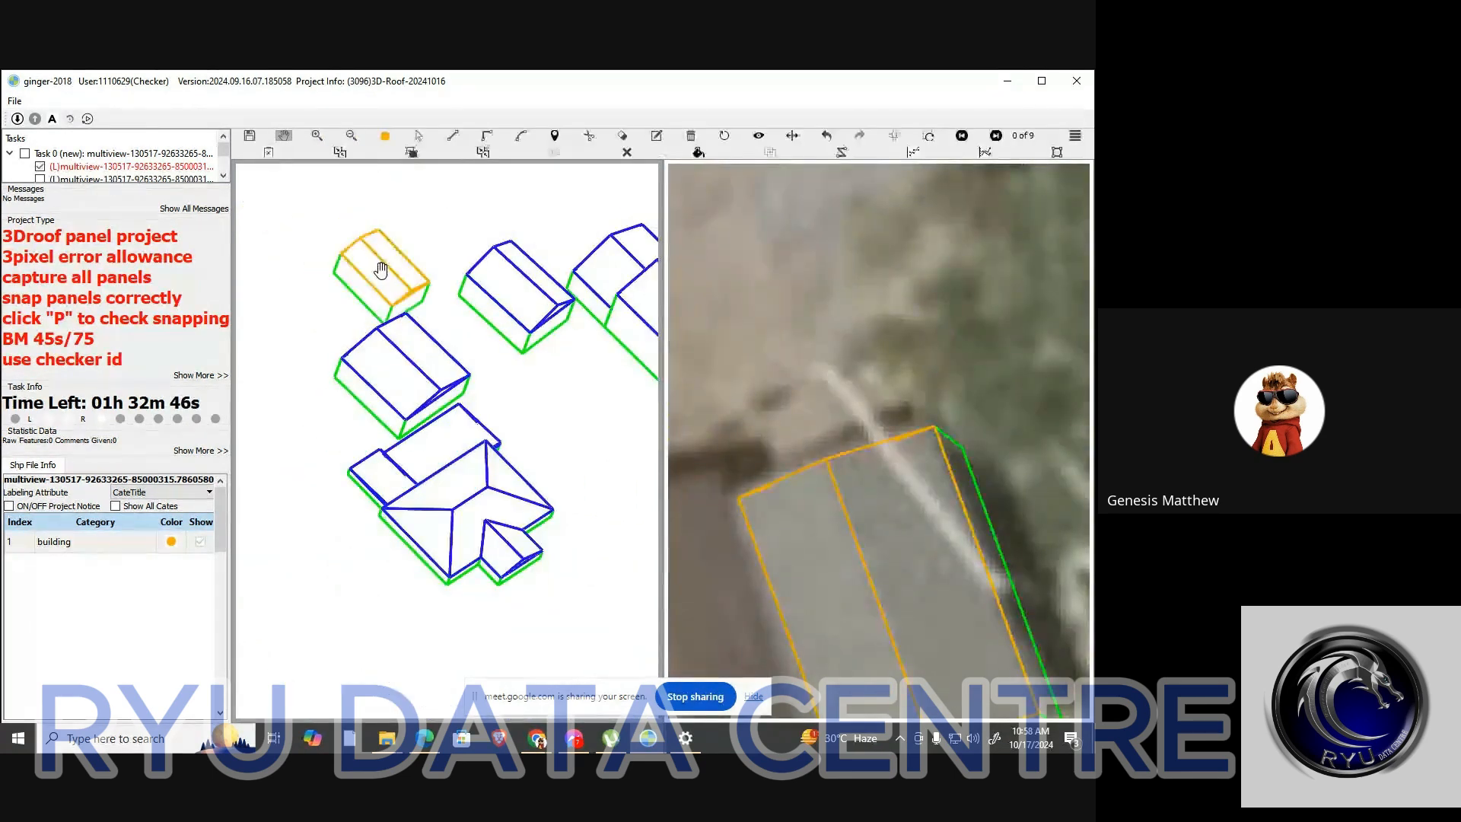
scroll(395, 312, up, 5)
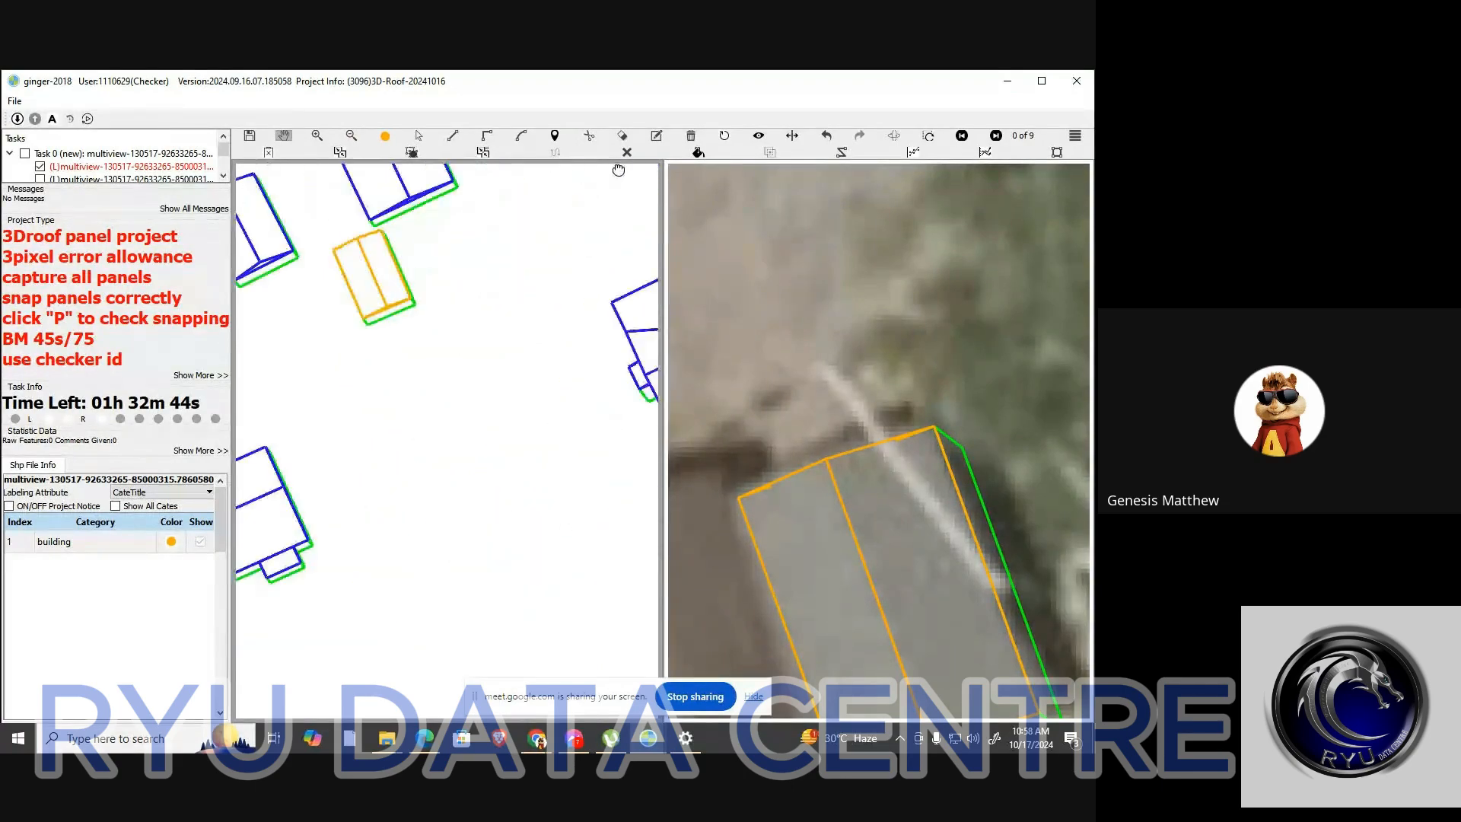
scroll(426, 341, down, 8)
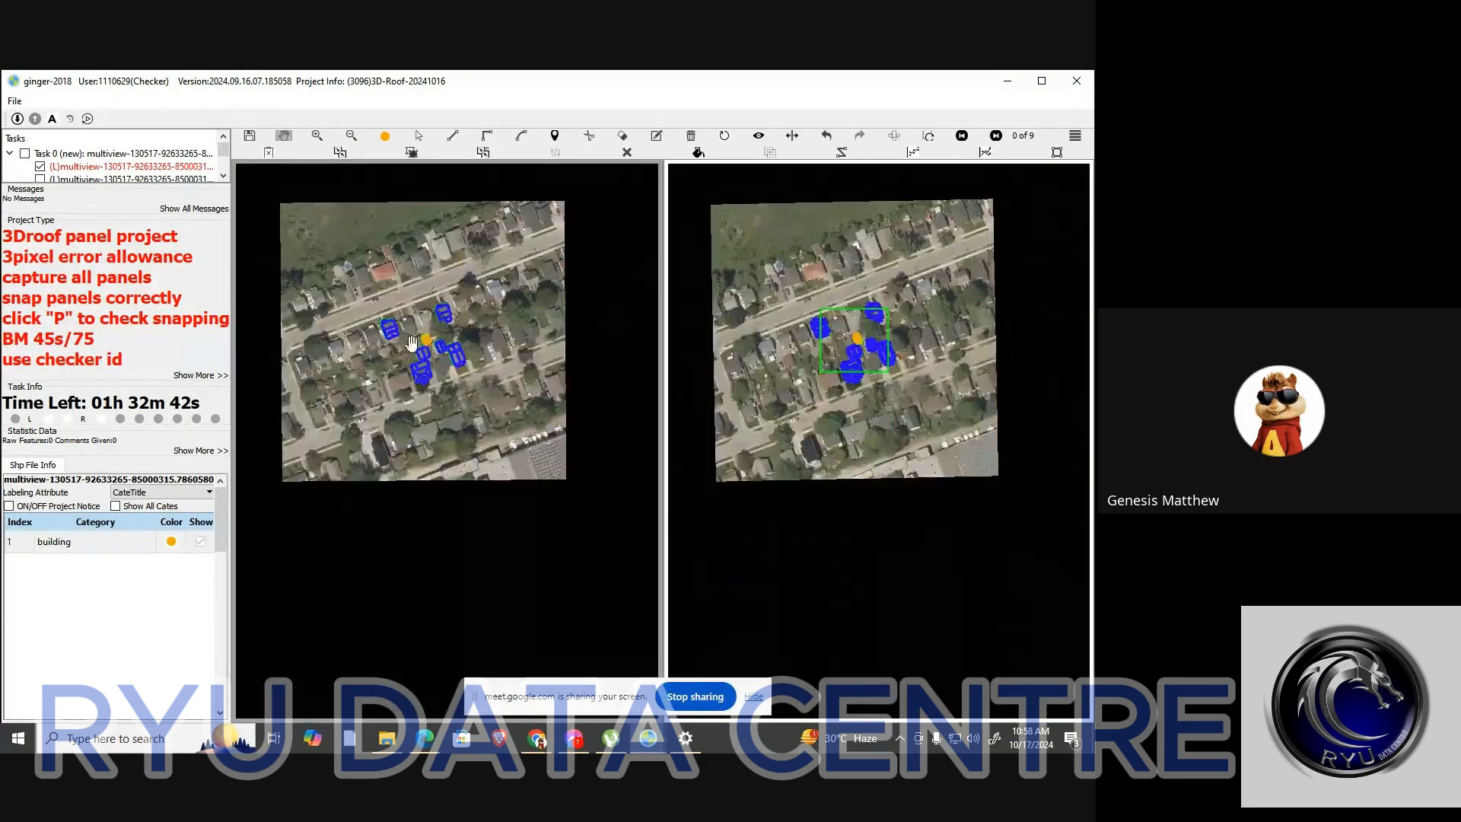
scroll(445, 358, up, 5)
scroll(445, 357, up, 6)
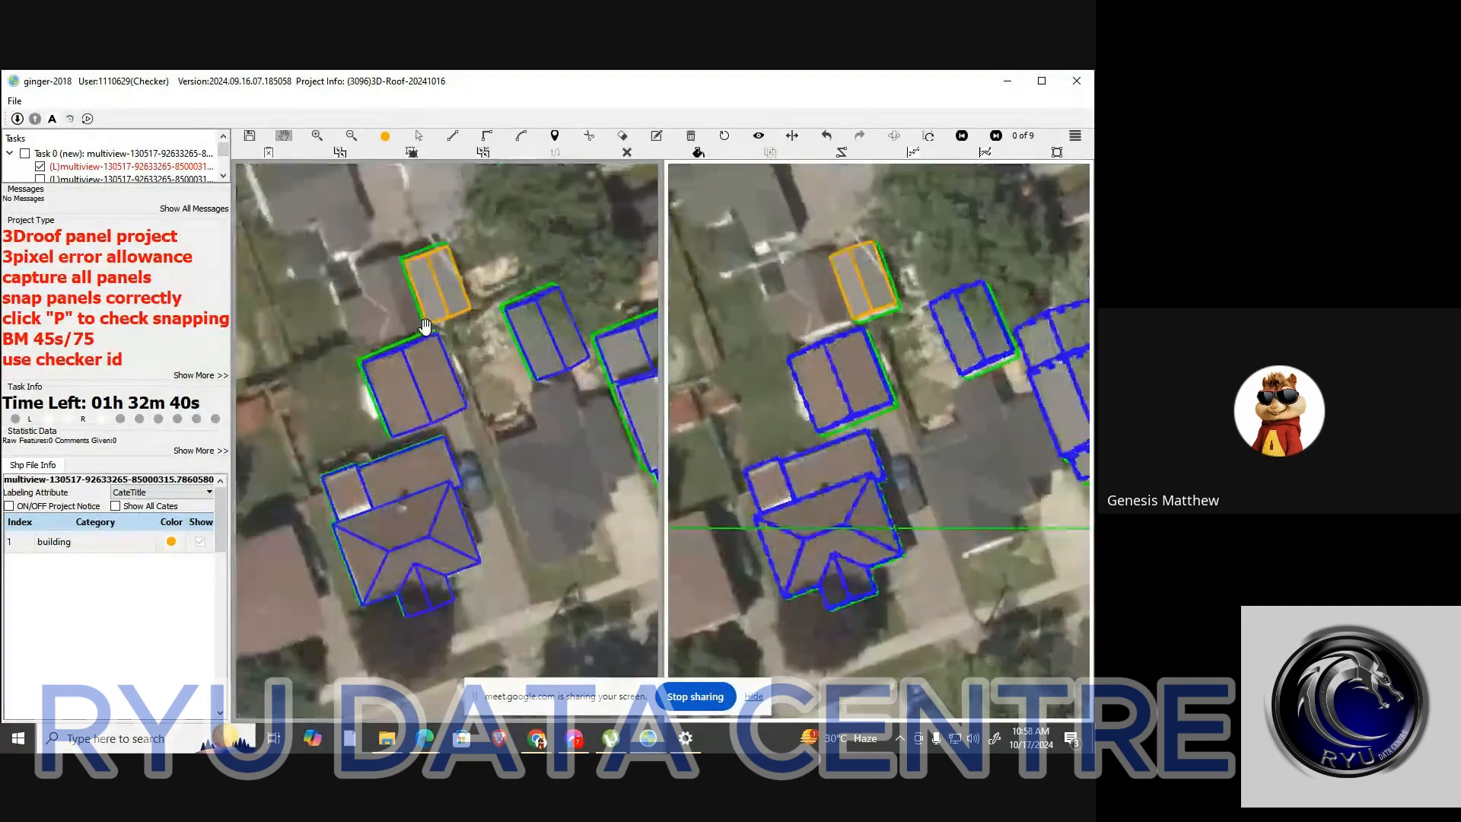
scroll(453, 316, up, 2)
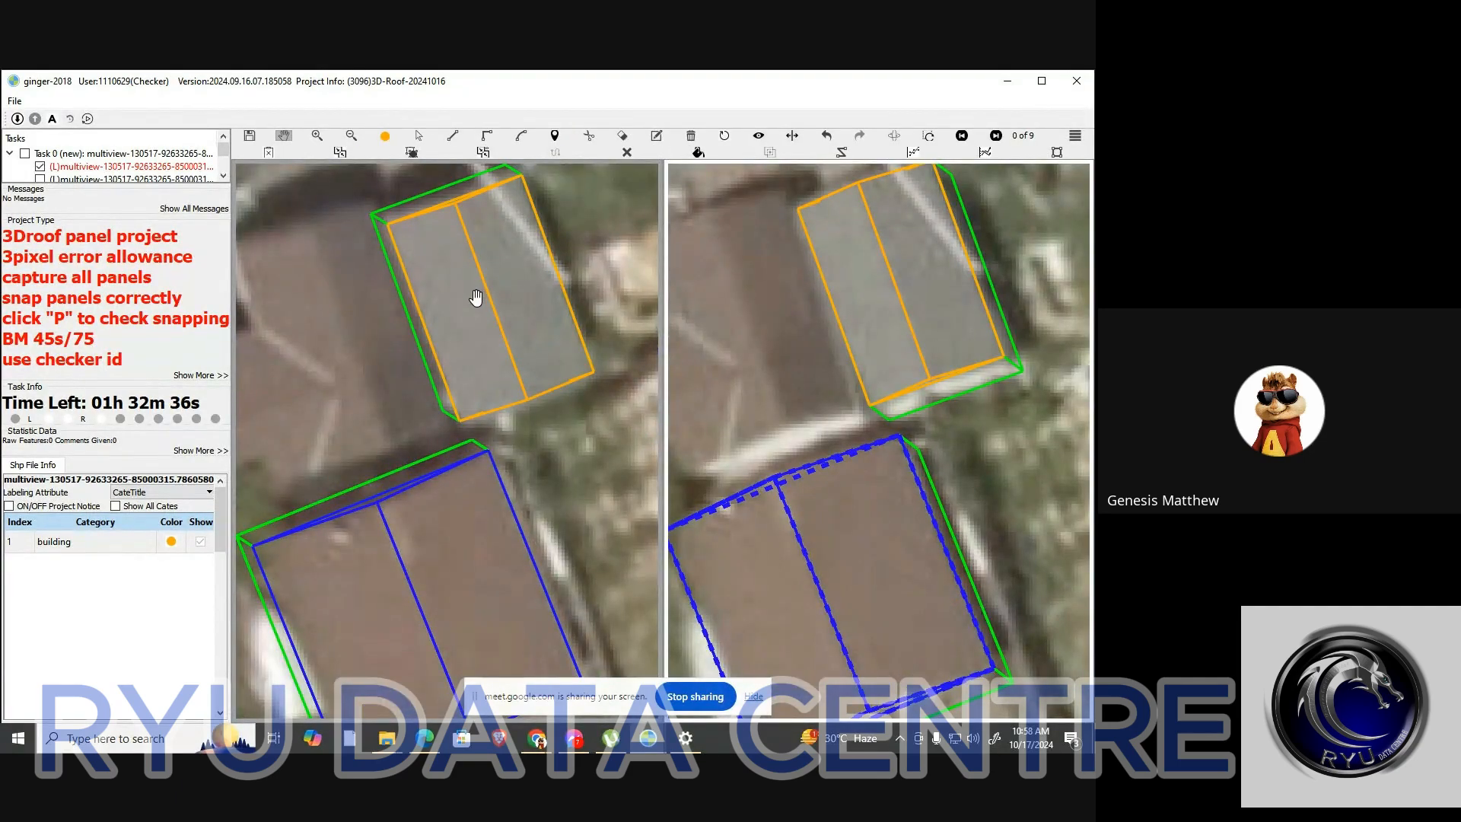
Display the roof panels as filled surfaces, inspect the grey roof's panel snapping in 3D, and turn the fill off
key(p)
drag(466, 314, 600, 265)
drag(429, 364, 403, 250)
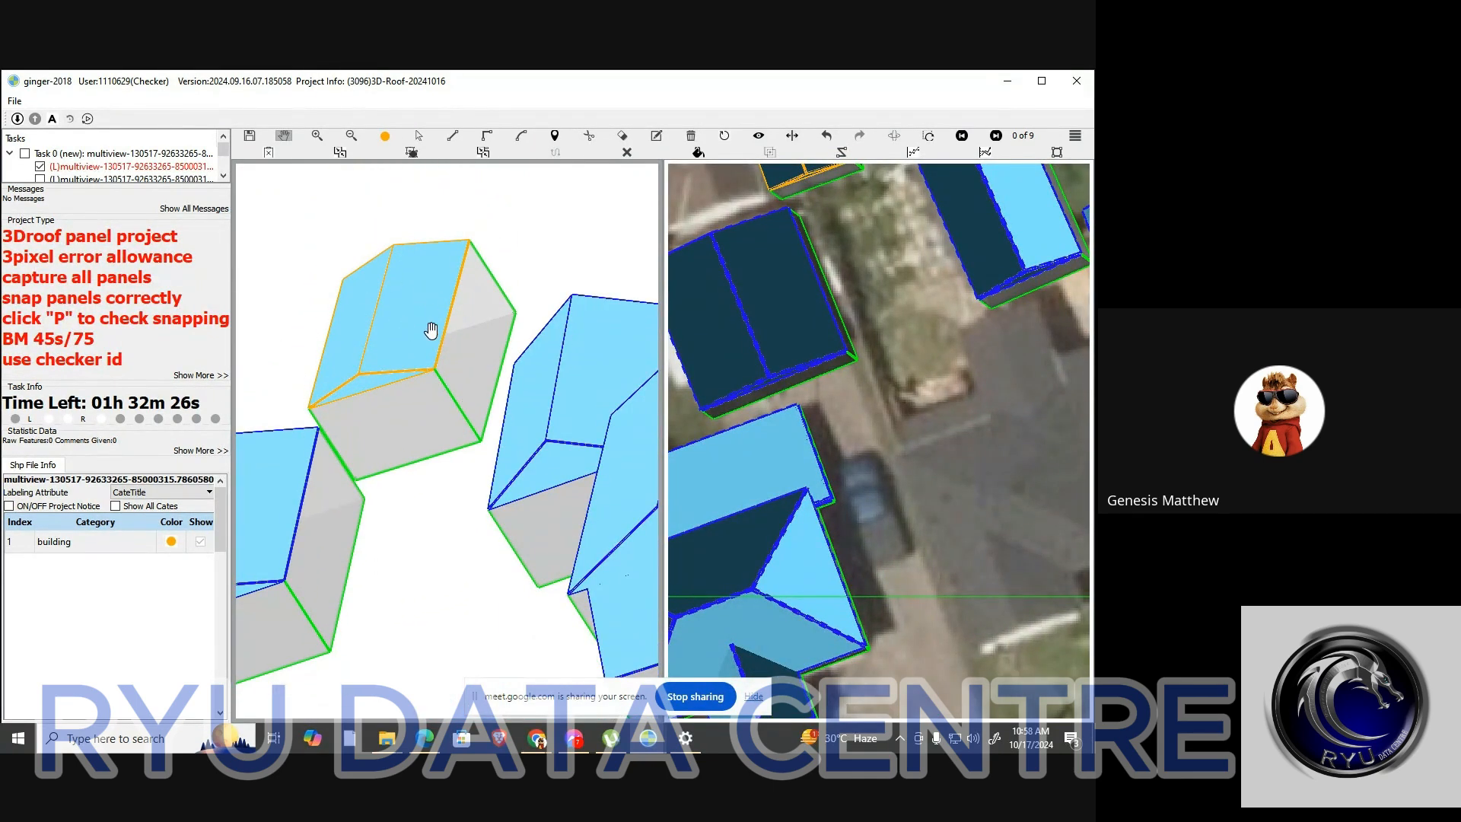
key(p)
scroll(405, 365, down, 6)
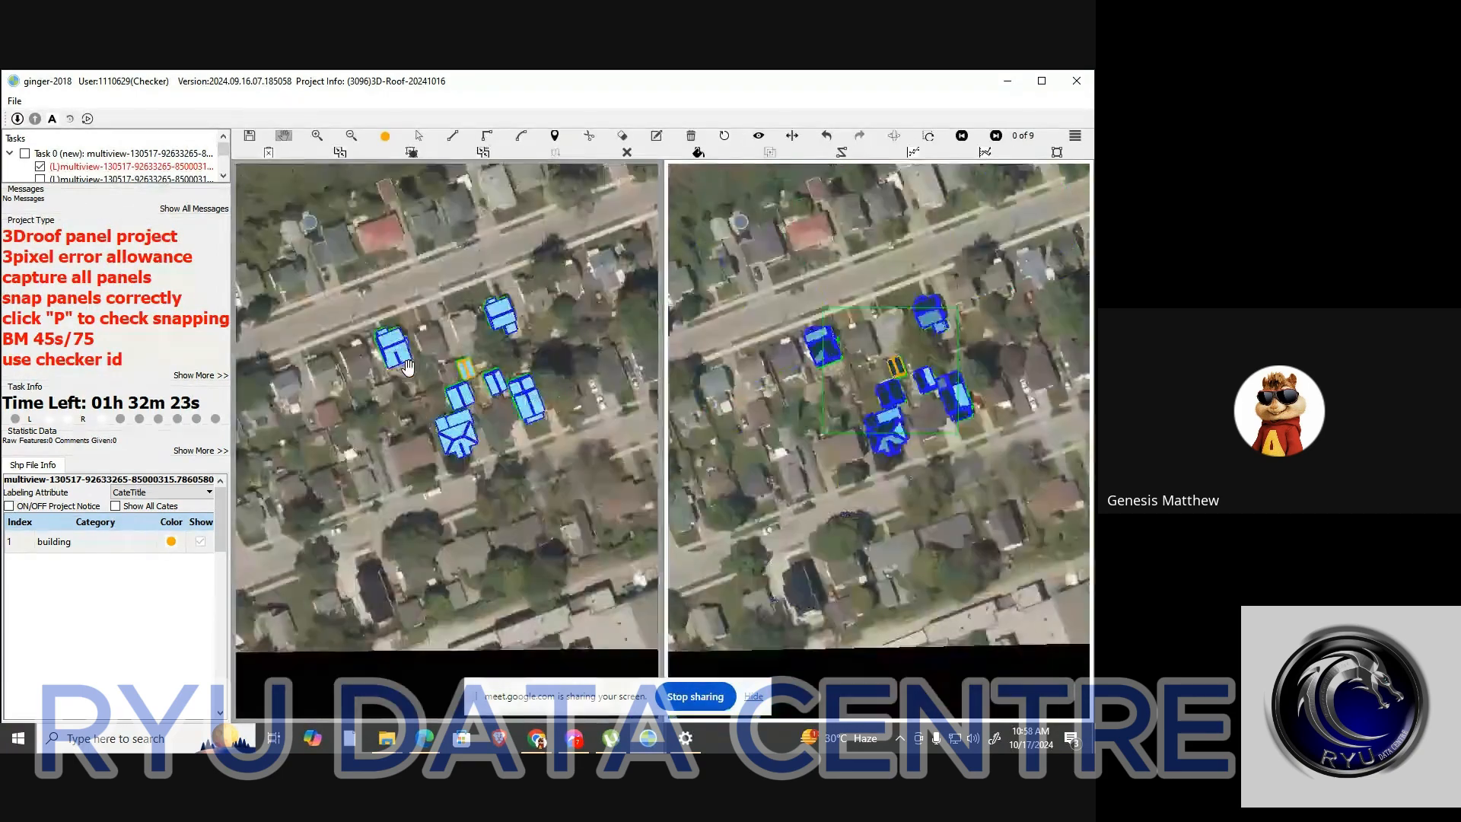
scroll(487, 380, up, 1)
scroll(500, 379, up, 5)
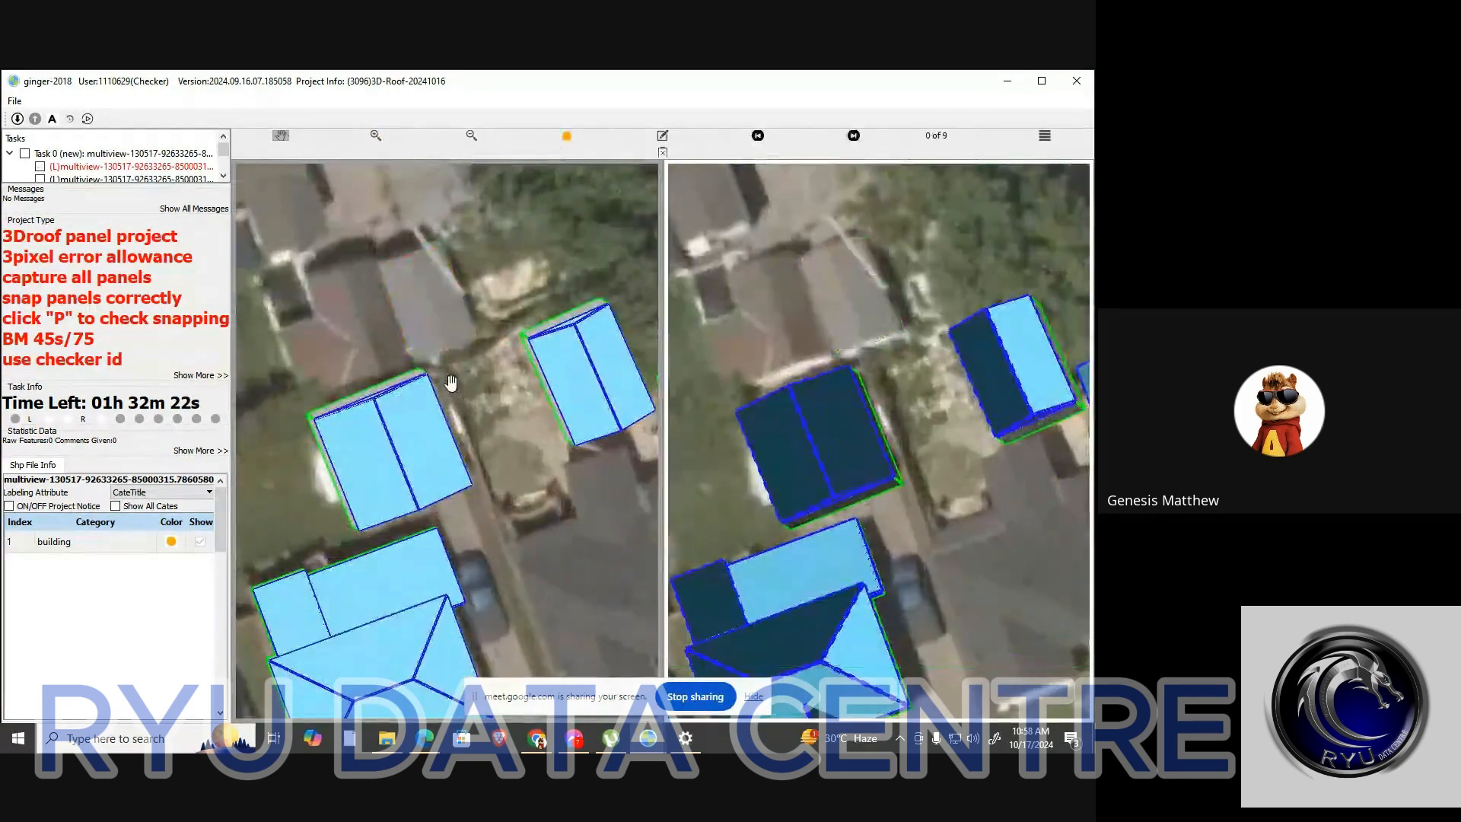
key(p)
Select all features of the grey roof together in the first aerial image
drag(460, 337, 523, 418)
key(Escape)
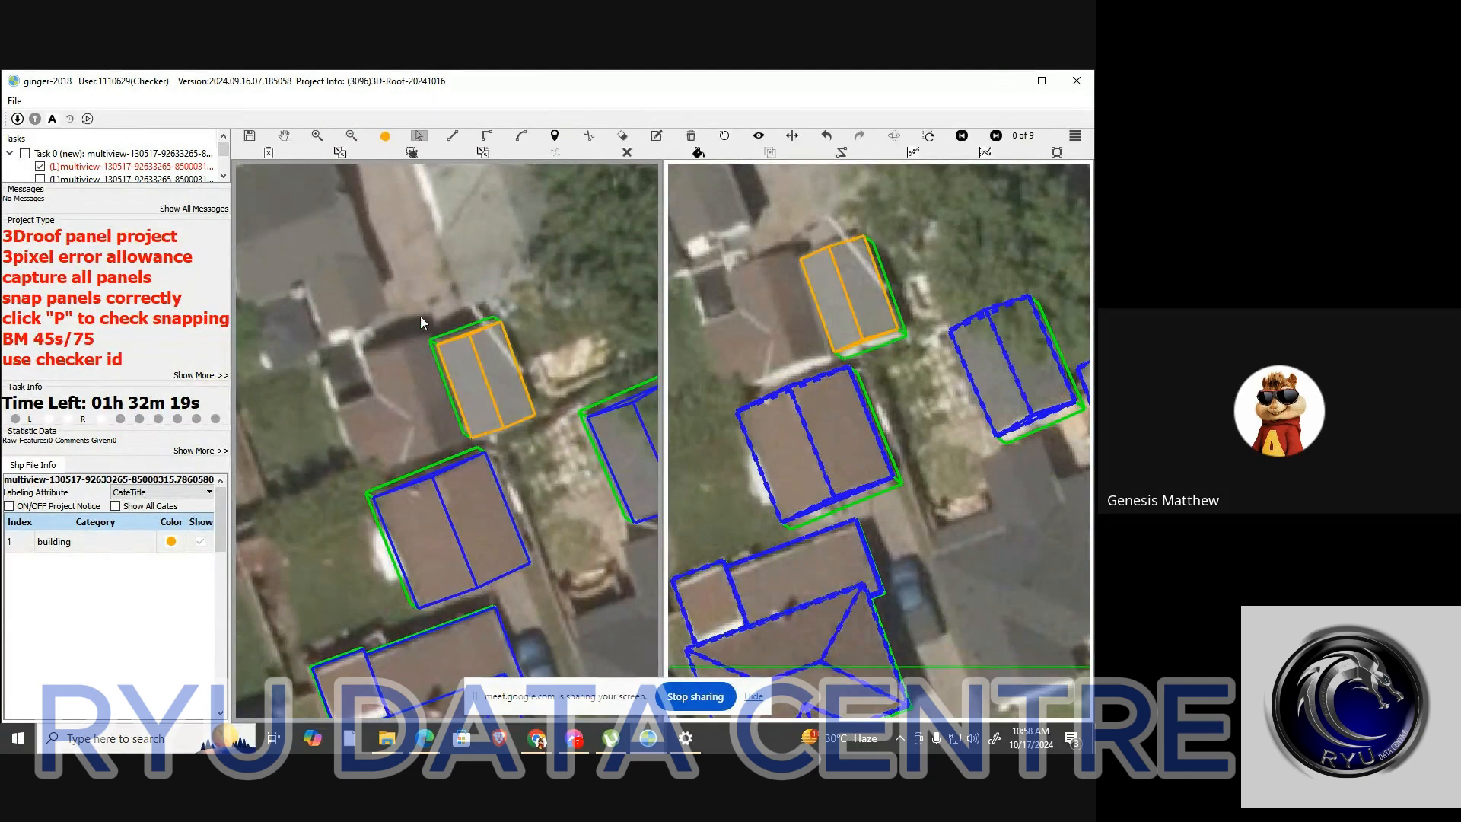
drag(411, 301, 569, 458)
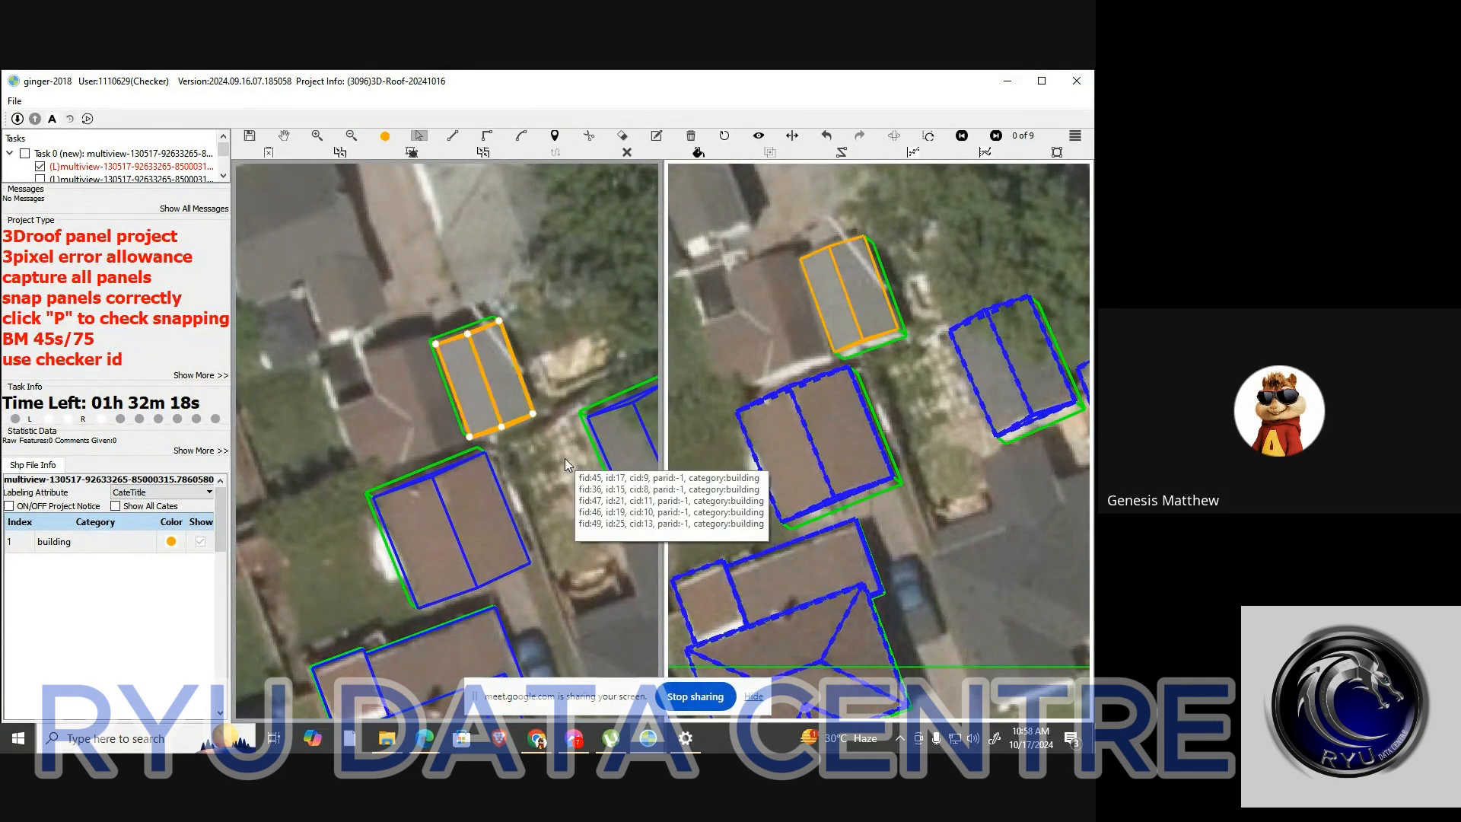
key(Escape)
drag(422, 301, 547, 461)
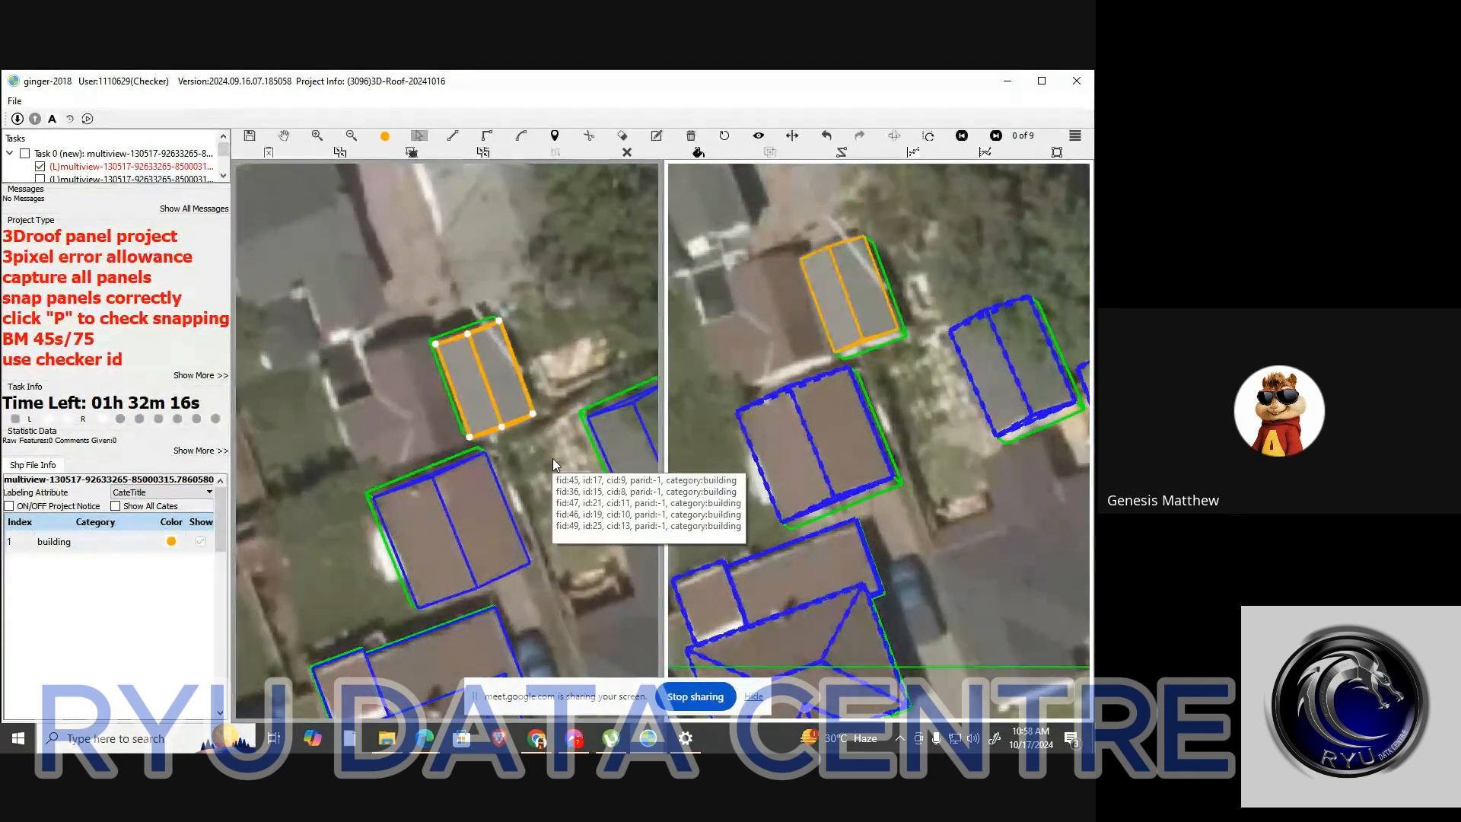
key(p)
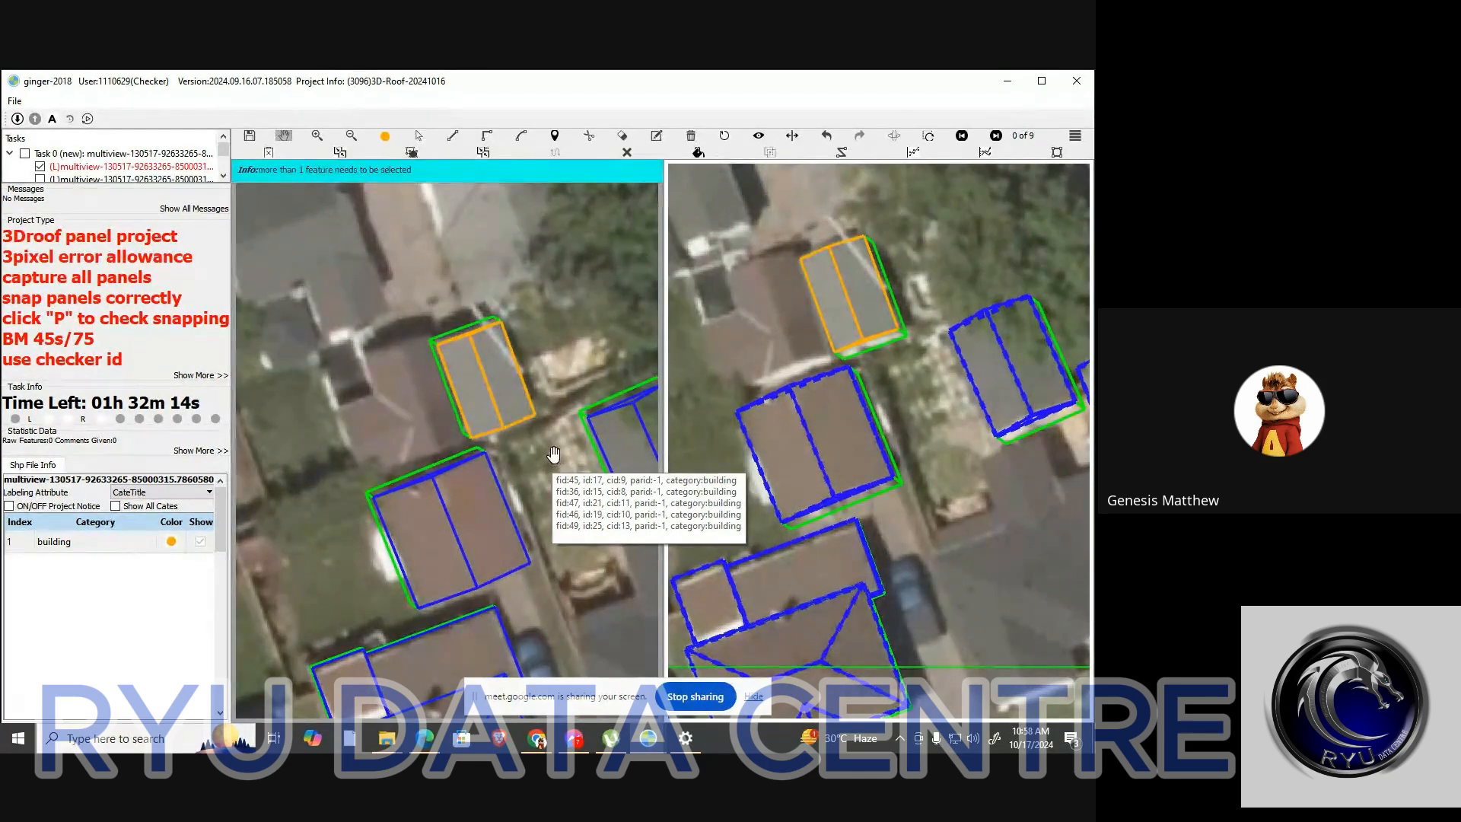
key(s)
drag(400, 301, 558, 435)
key(p)
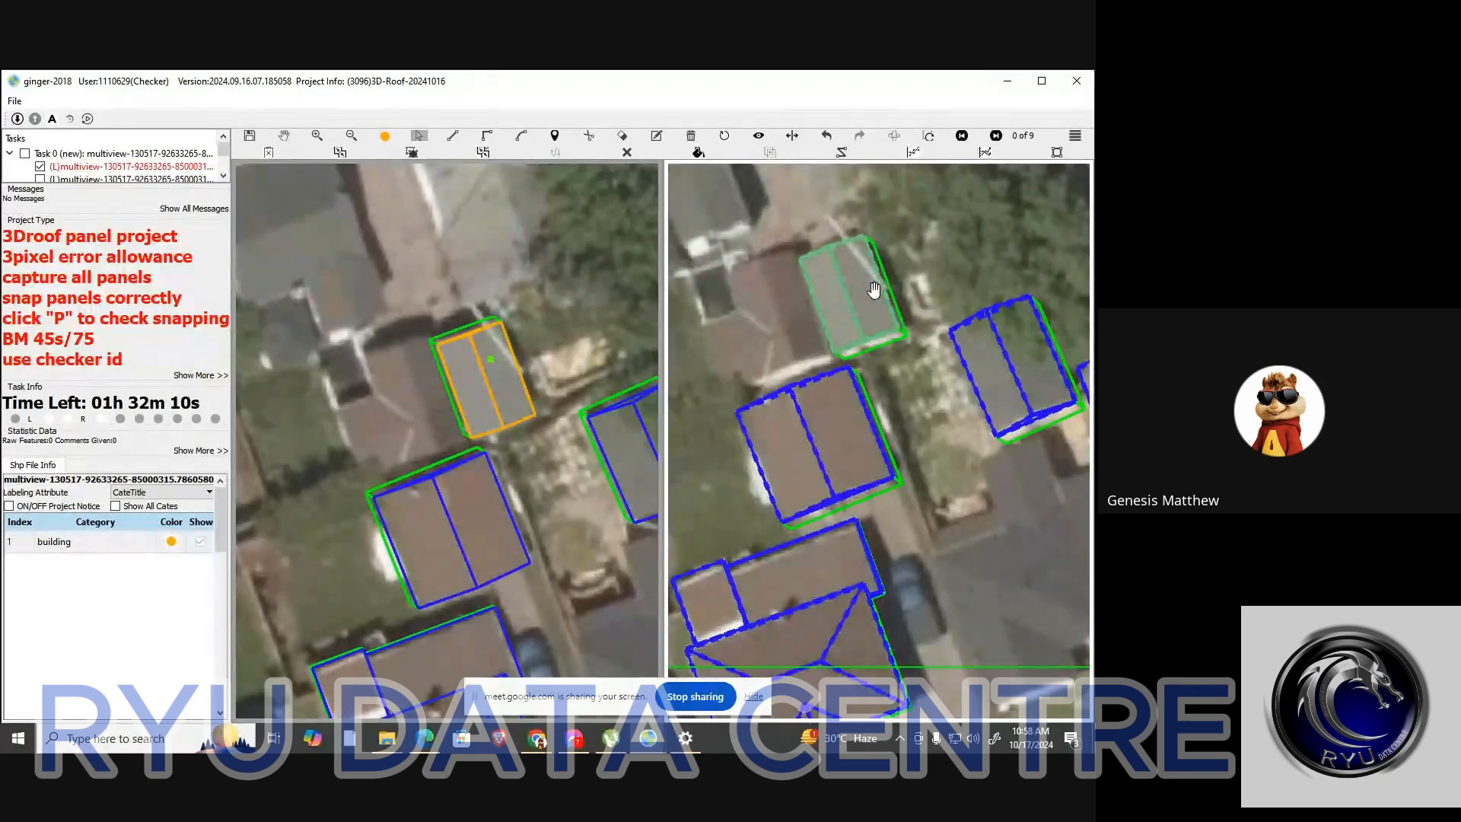
Delete all annotation features of the grey roof from the paired aerial images
key(h)
scroll(863, 314, up, 2)
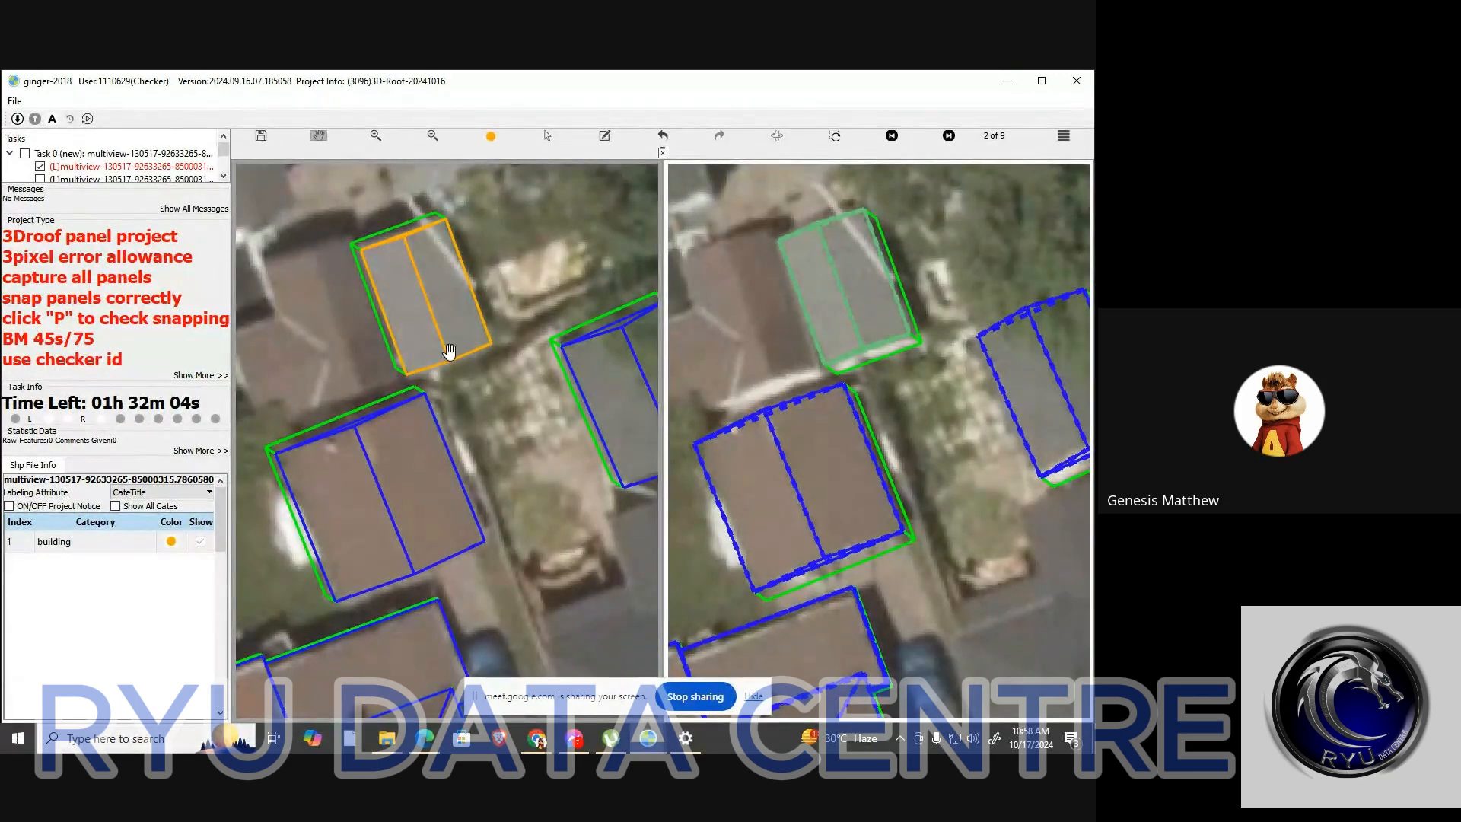
drag(365, 334, 458, 308)
scroll(429, 254, up, 2)
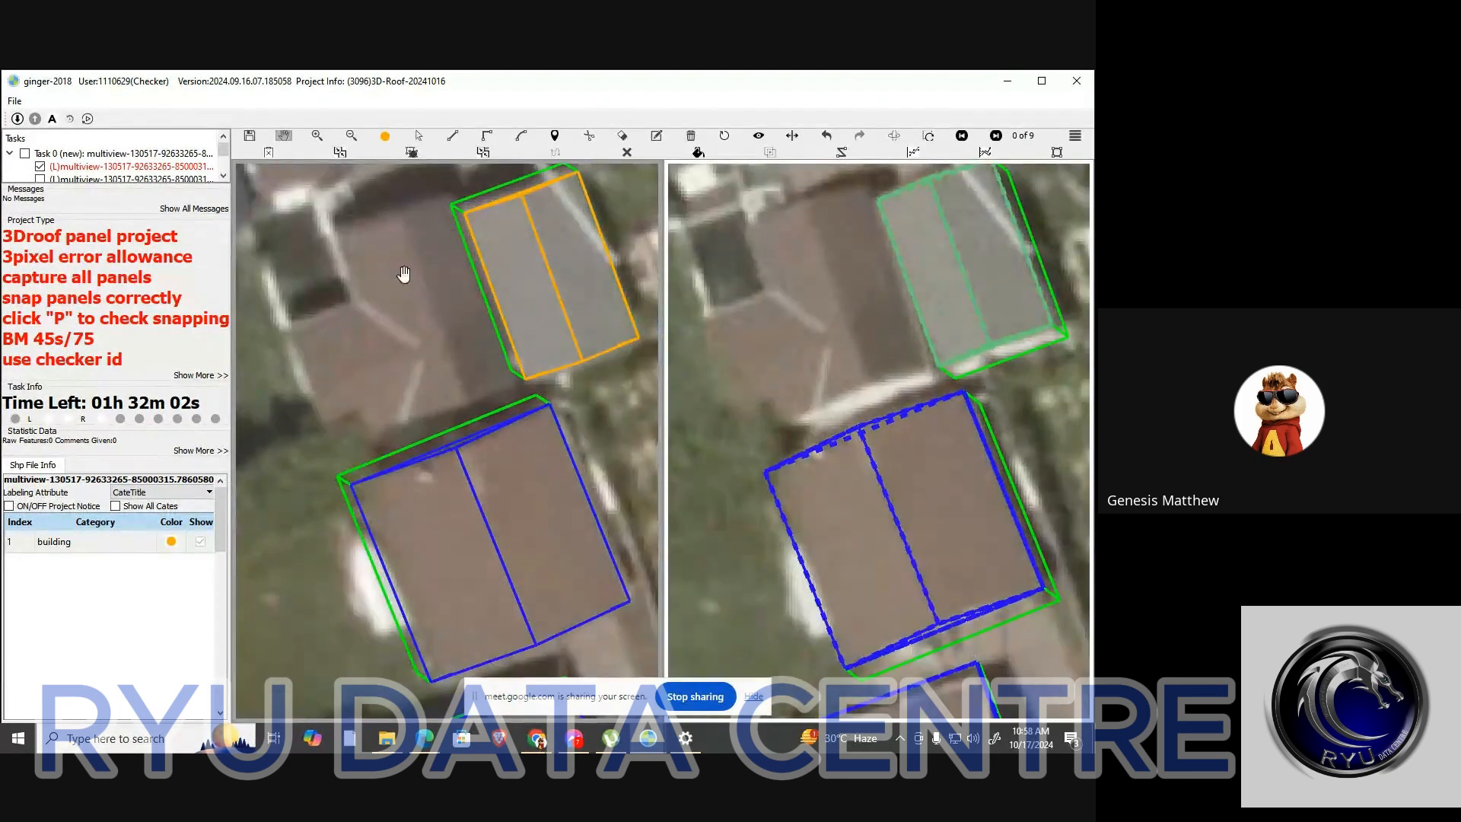
drag(436, 218, 427, 222)
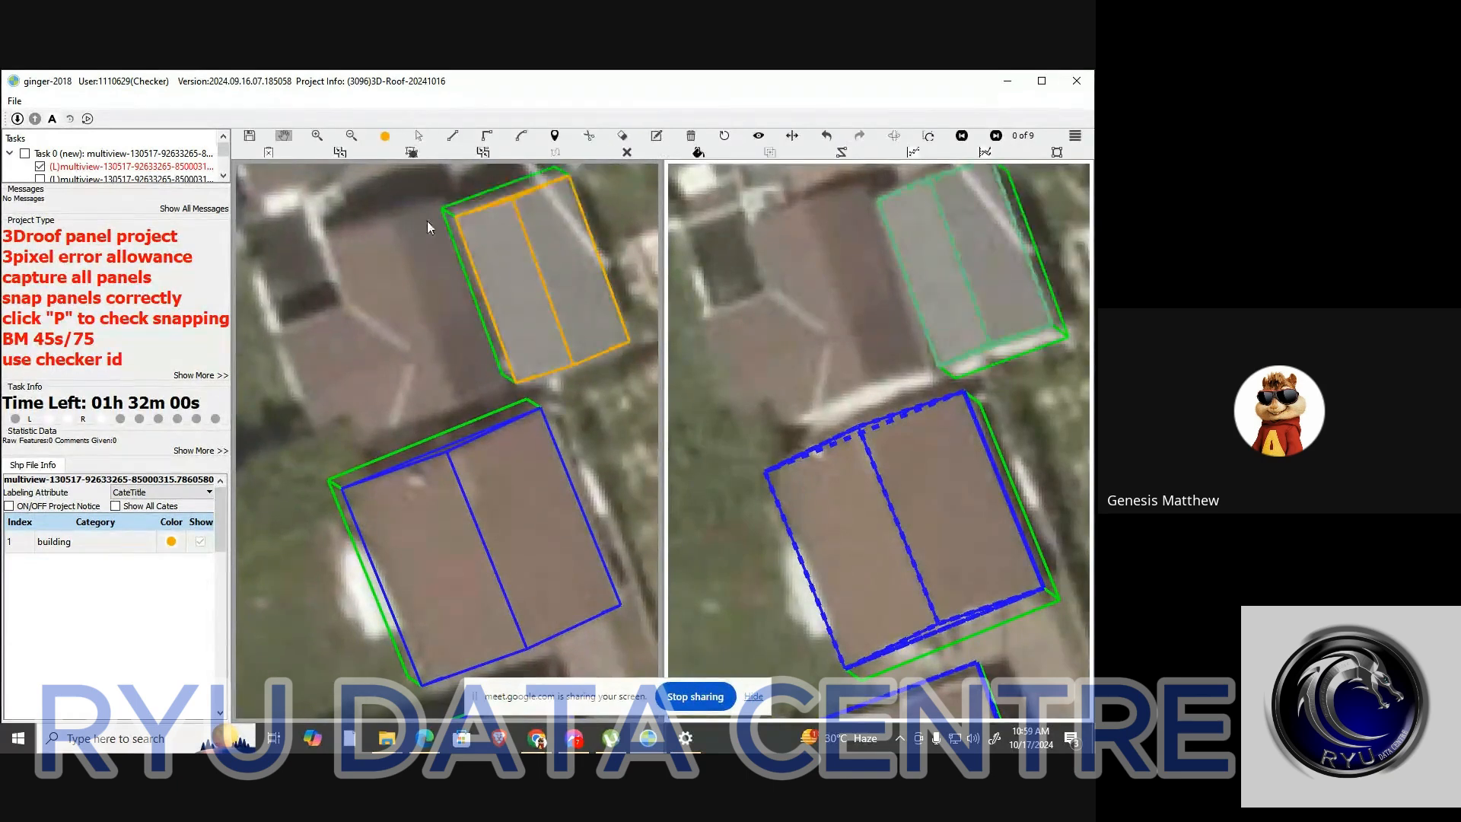
scroll(441, 249, down, 3)
key(Delete)
key(ctrl+z)
drag(441, 323, 572, 205)
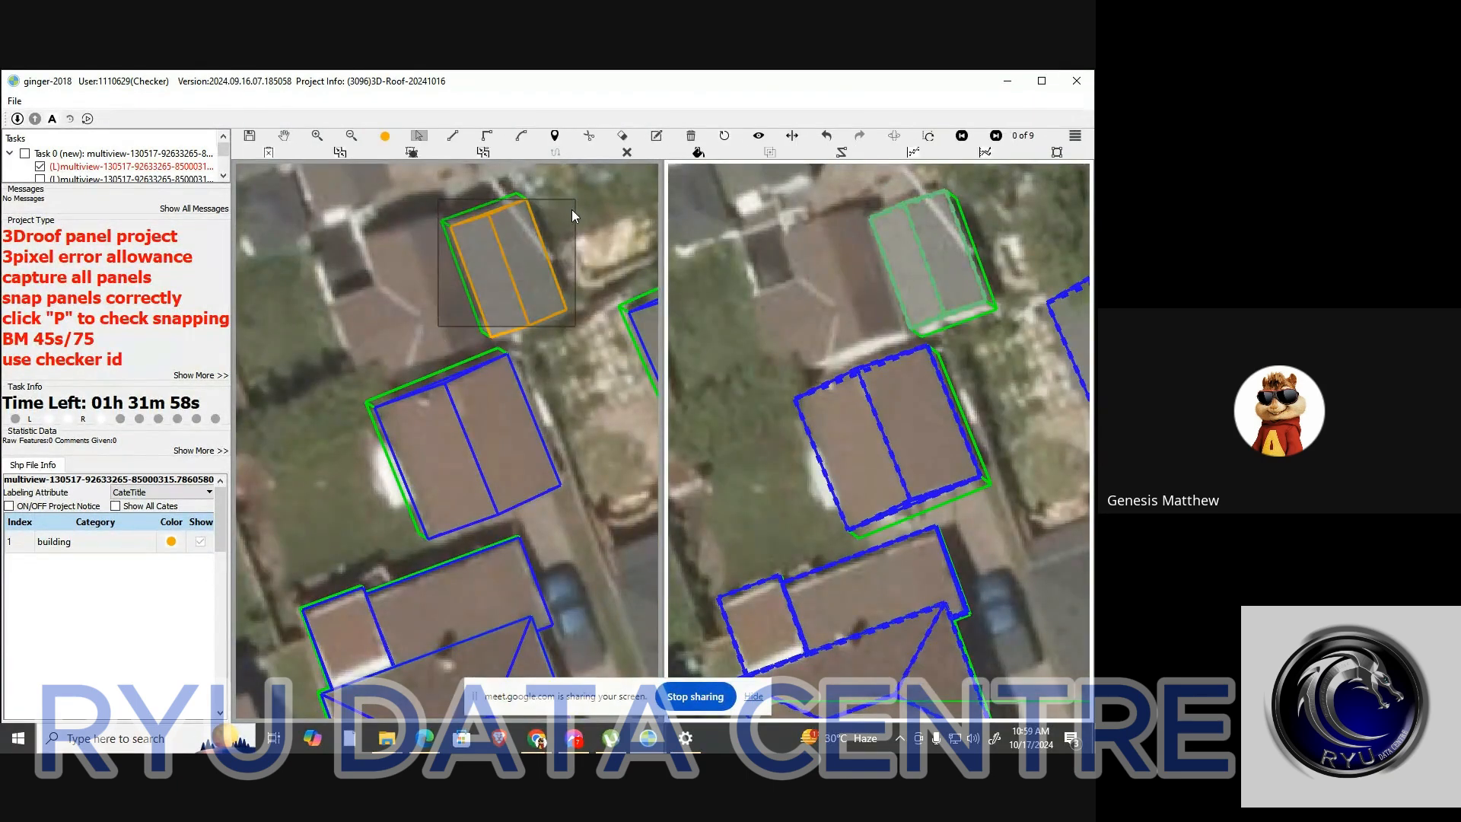
key(Delete)
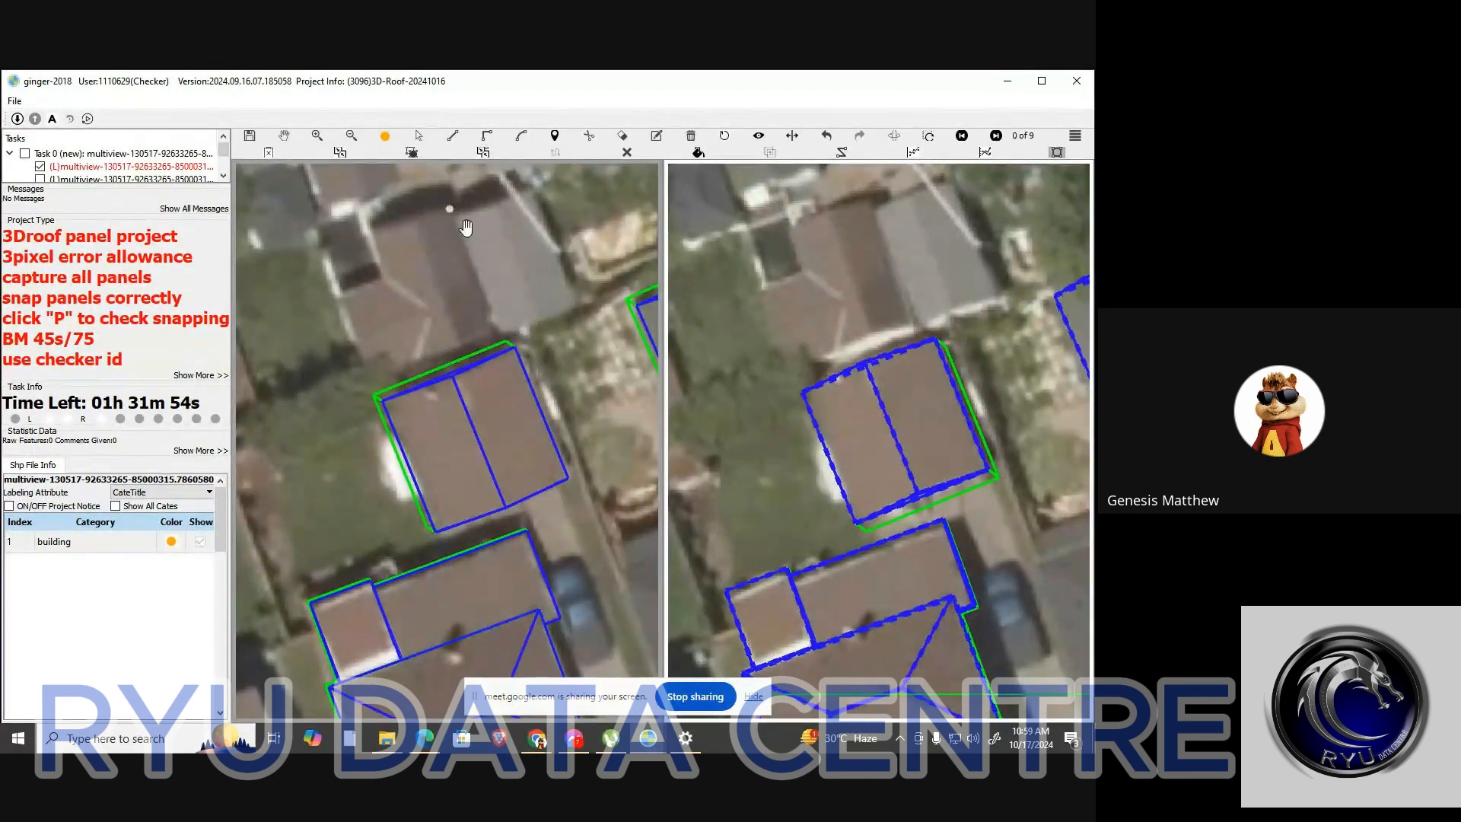
Draw a rectangular outline around the main section of the unannotated brown roof adjoining the grey roof in the first aerial image
drag(496, 256, 465, 341)
key(r)
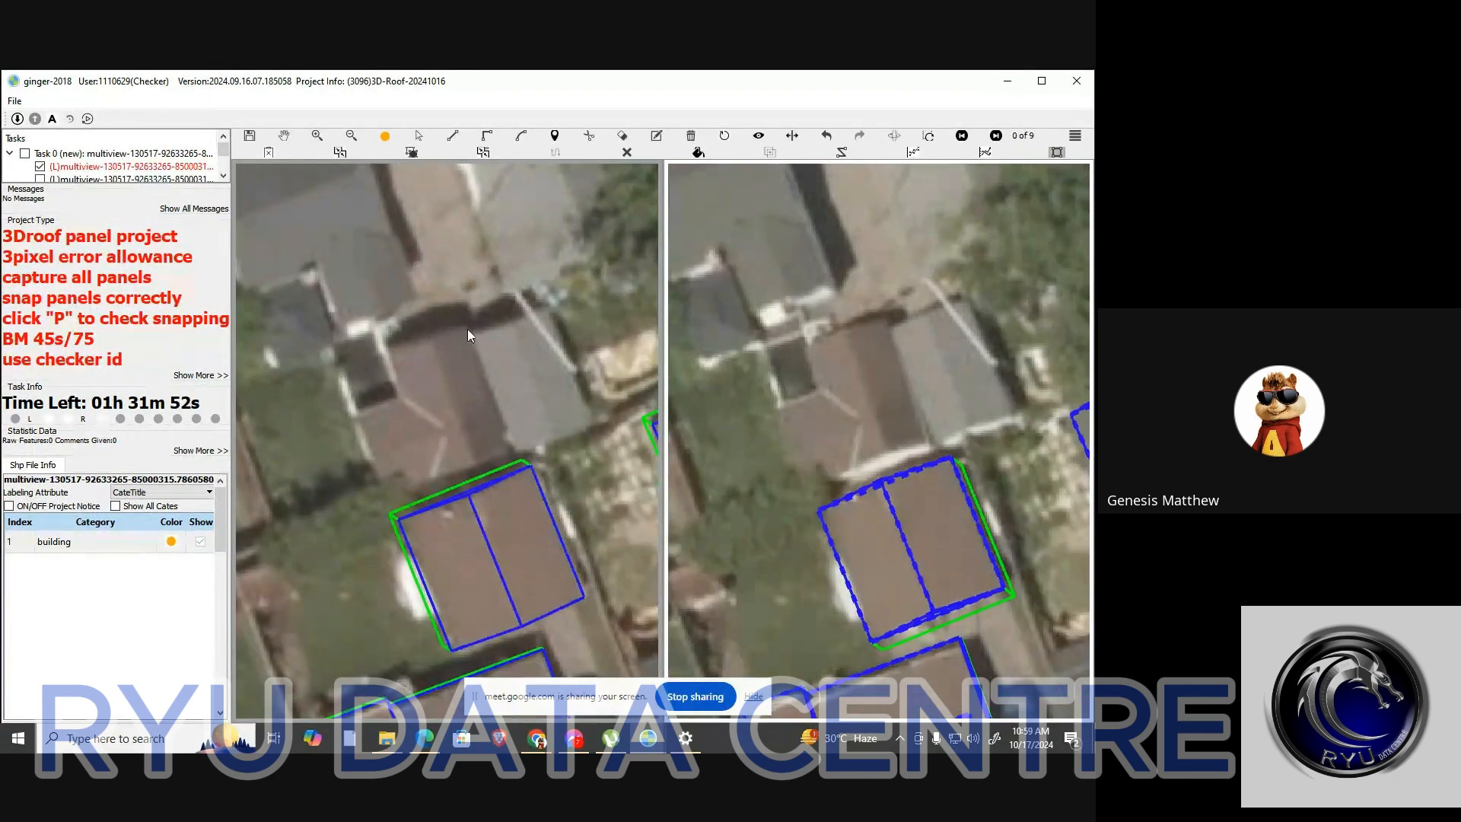
click(466, 326)
click(506, 448)
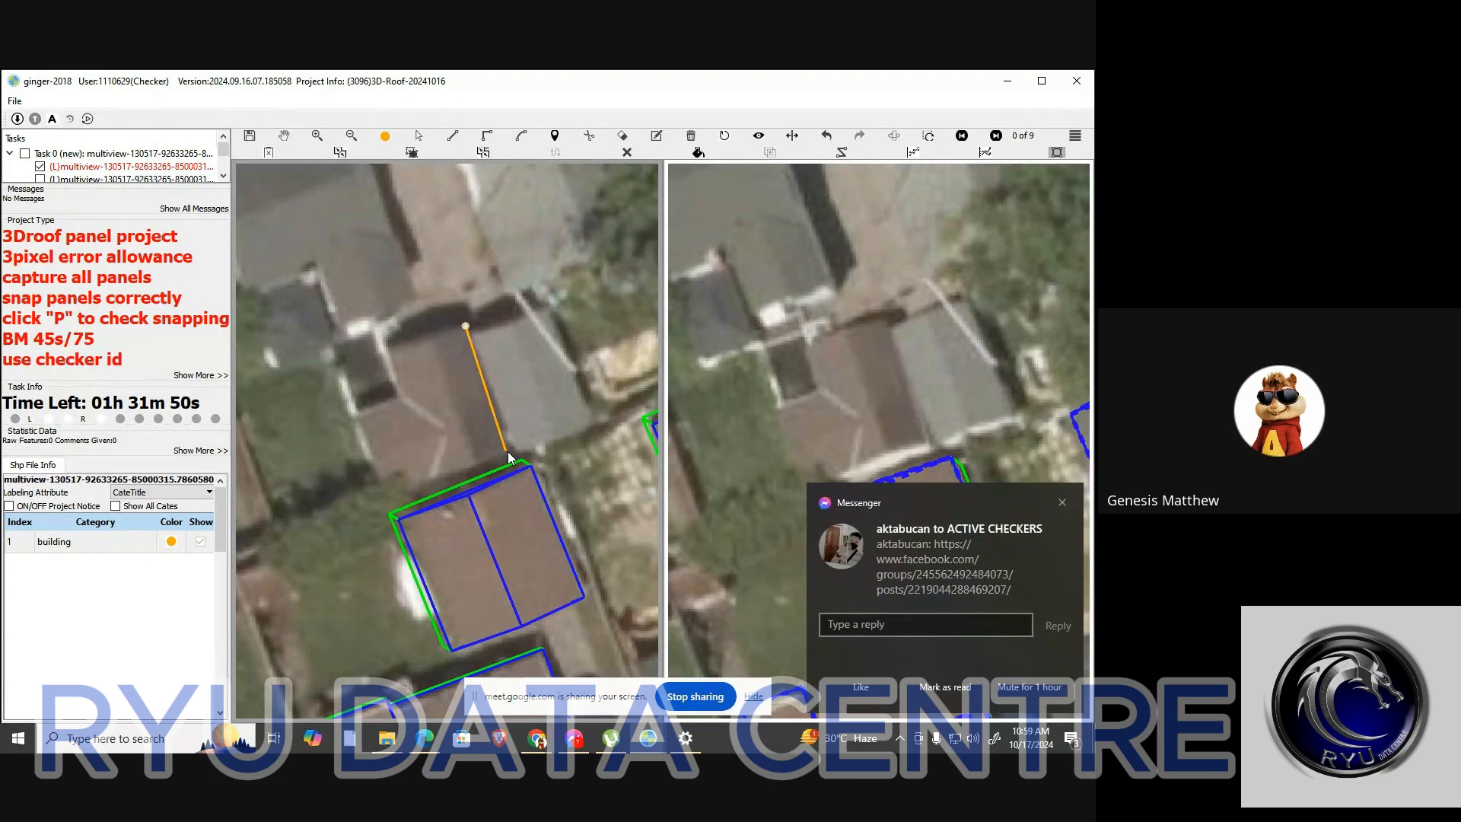
click(422, 460)
Extend the brown roof's outline into an L shape by adding its smaller side wing
key(h)
drag(453, 418, 477, 381)
key(s)
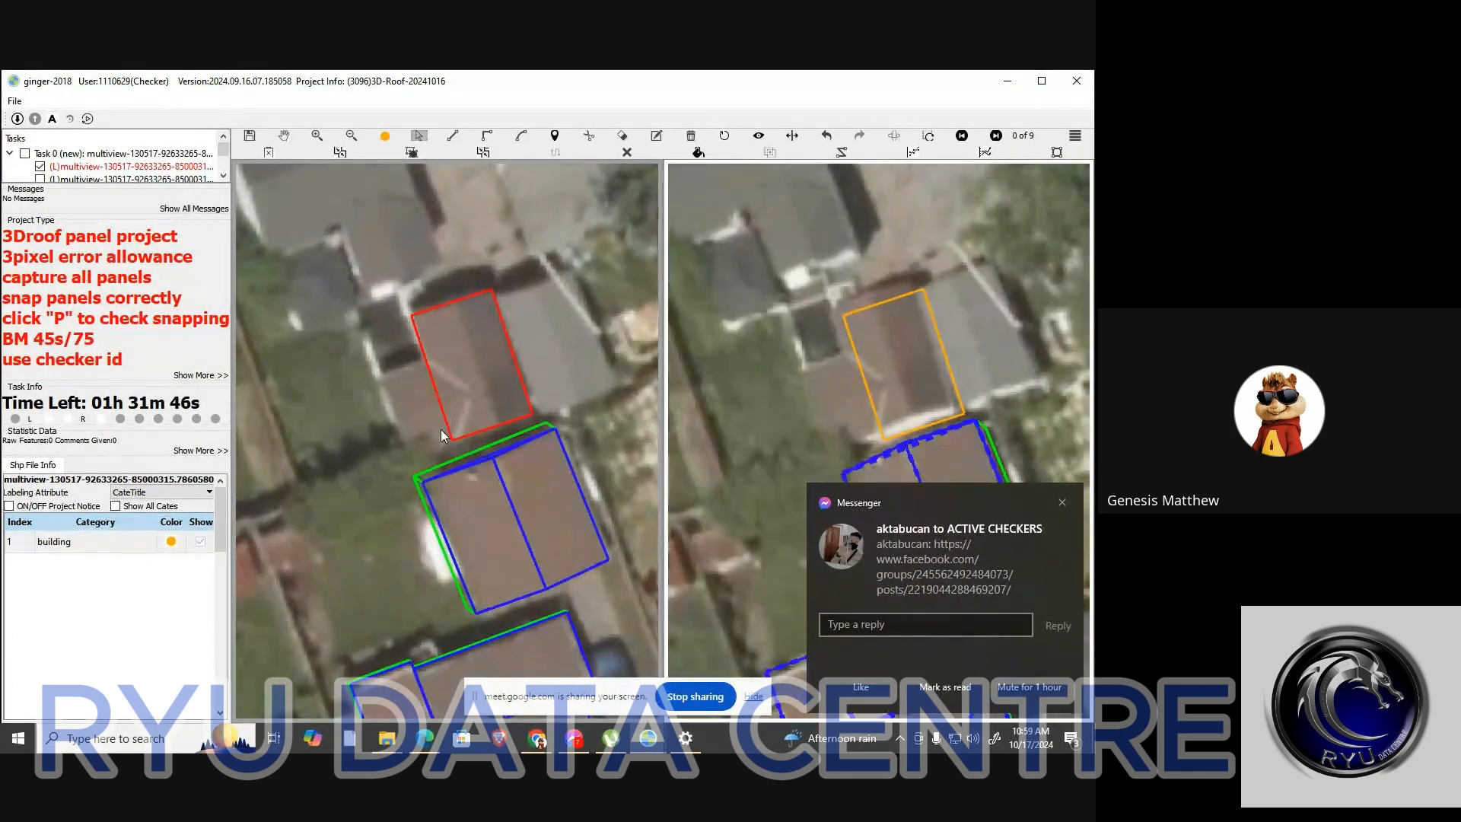
click(446, 426)
click(401, 440)
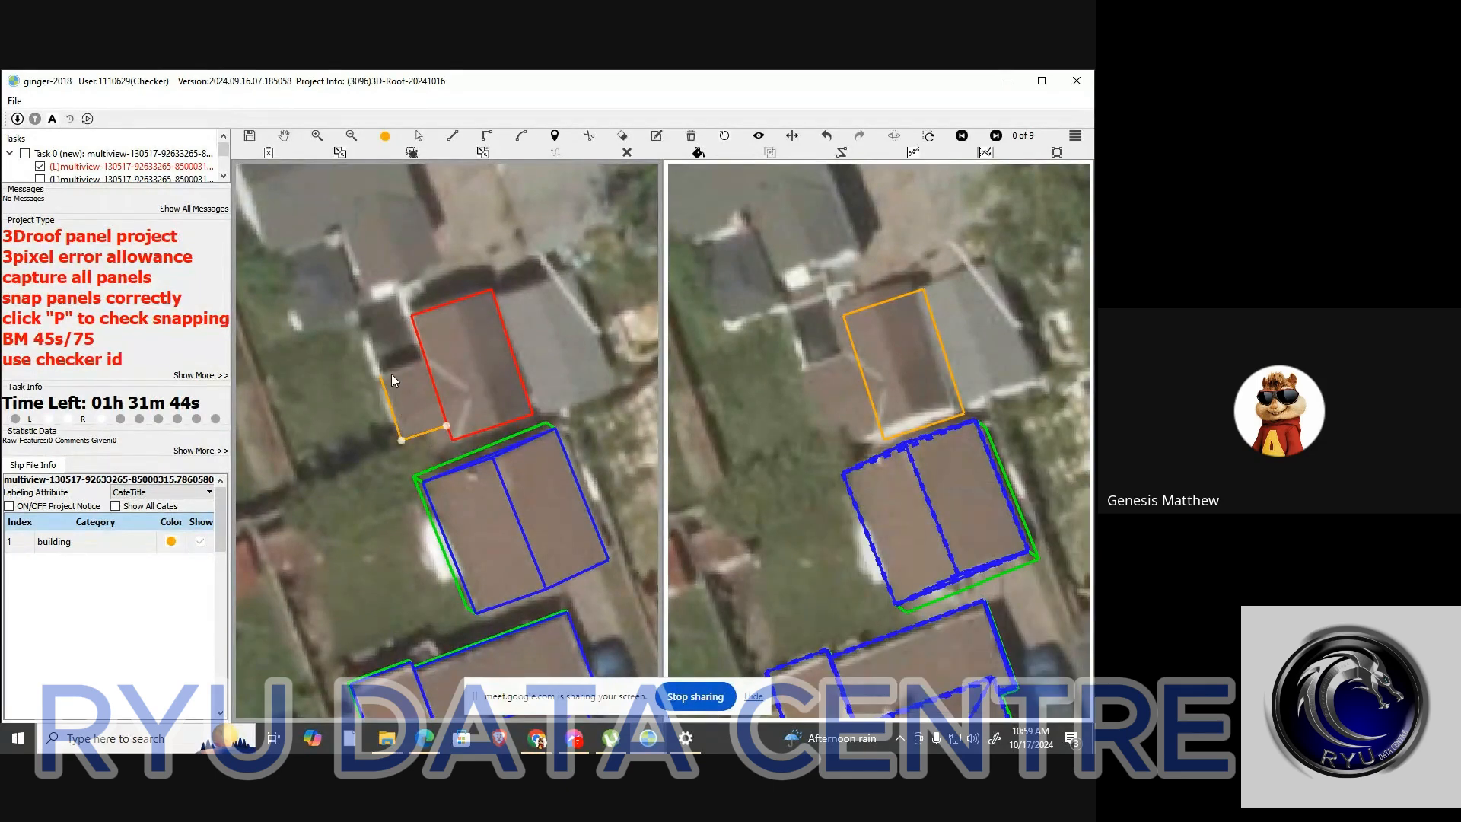
click(423, 365)
Align the L-shaped outline and its building base with the brown building in the second aerial image, and save the annotation
key(h)
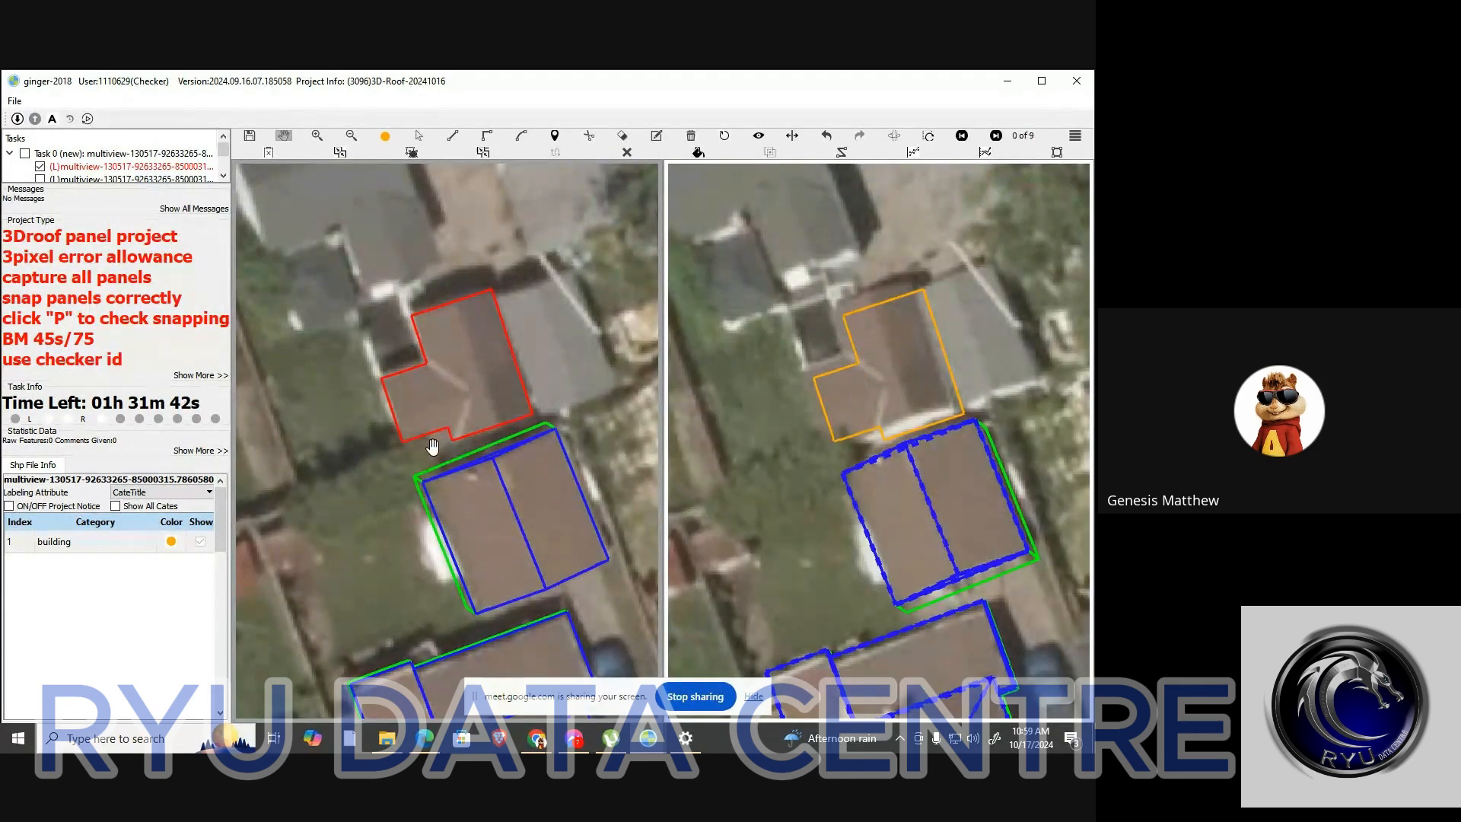
scroll(431, 448, up, 1)
key(s)
drag(936, 325, 907, 341)
click(915, 353)
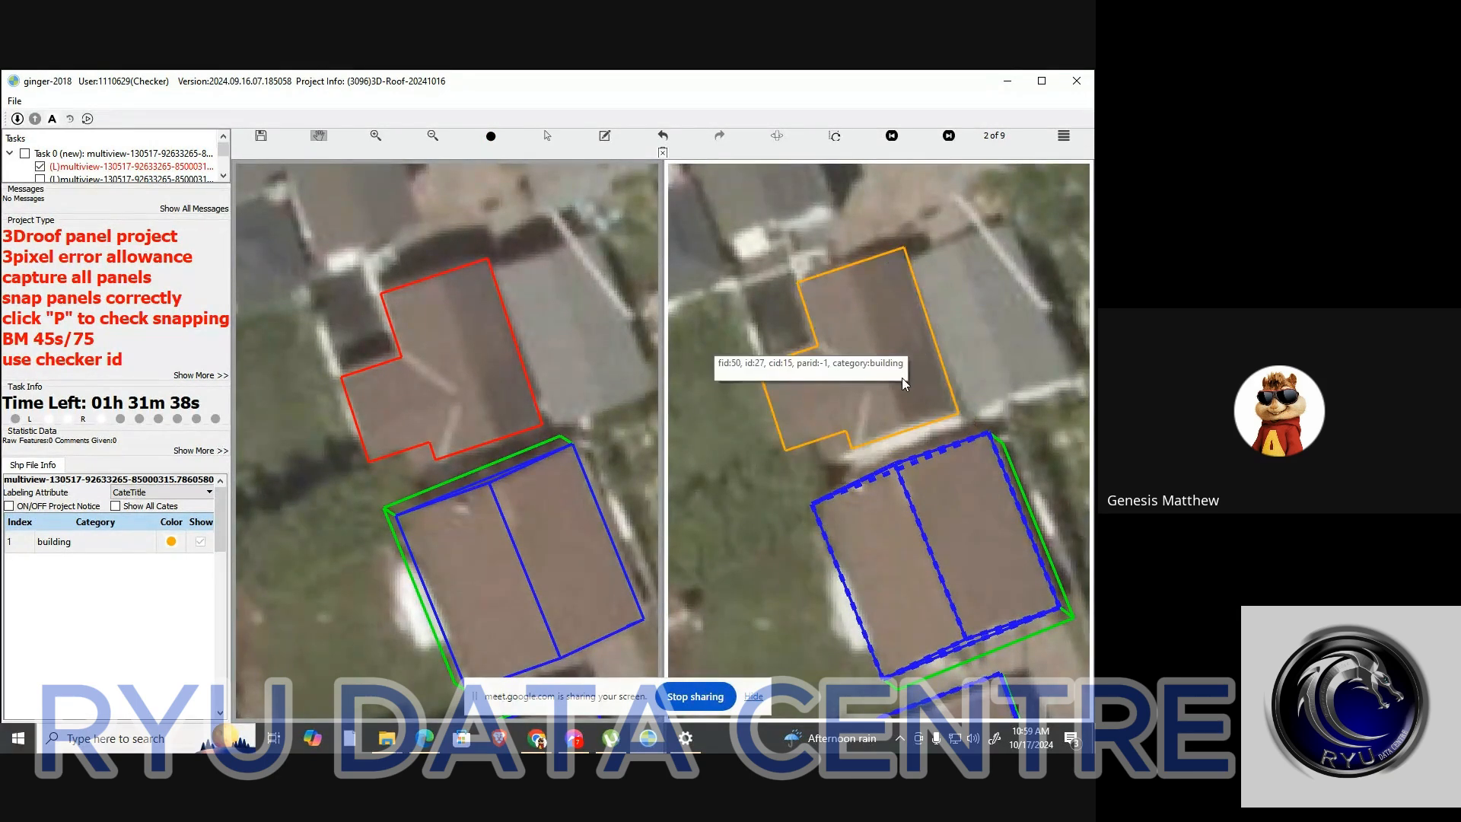
click(862, 342)
drag(860, 339, 874, 349)
key(ctrl+s)
Examine the L-shaped roof's outline and base against the building in both aerial images
scroll(435, 404, down, 1)
key(h)
scroll(439, 402, down, 2)
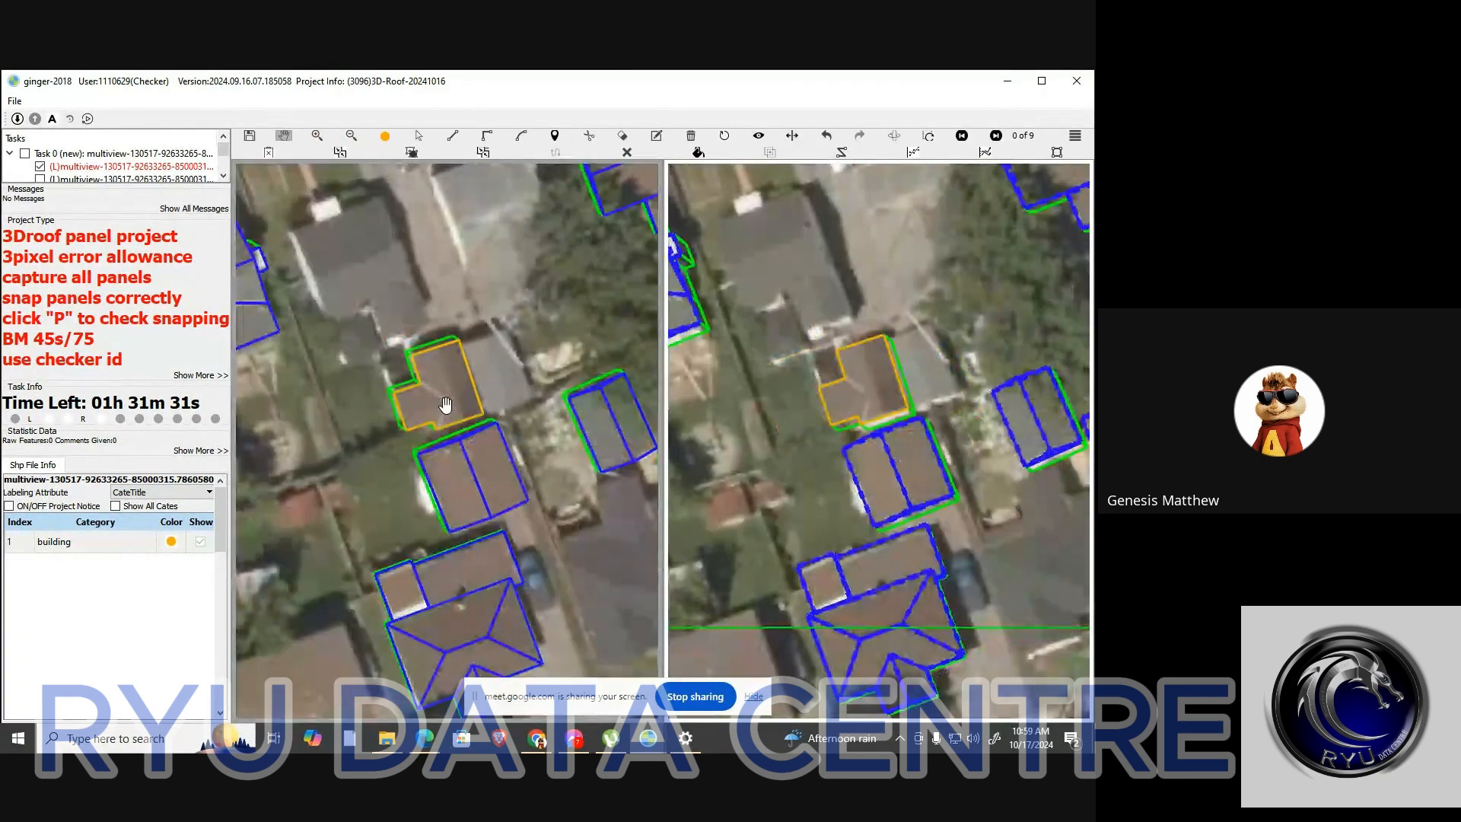
scroll(445, 395, up, 4)
key(h)
key(h)
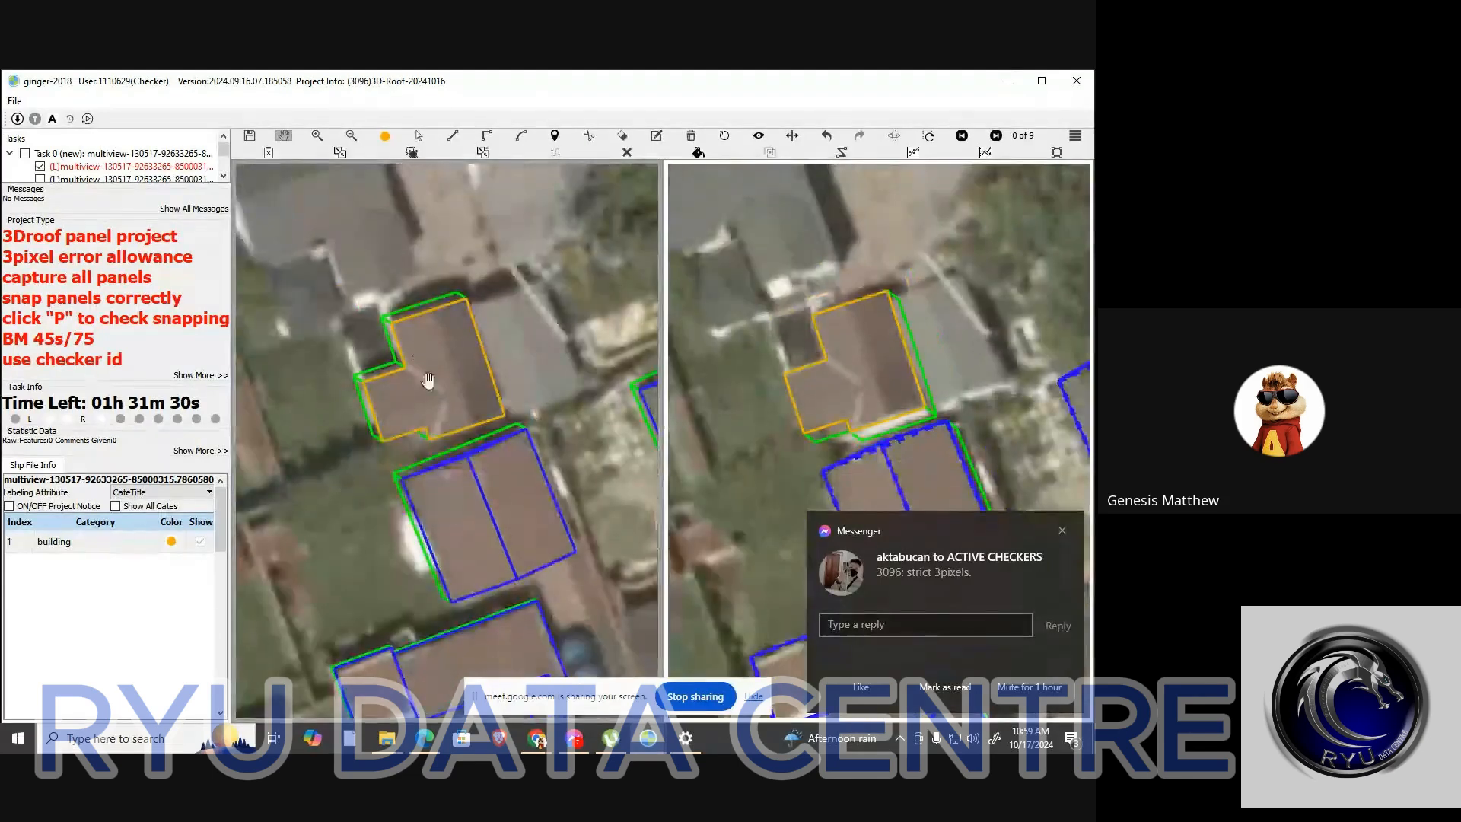
scroll(446, 396, down, 1)
drag(447, 345, 446, 336)
key(h)
key(h)
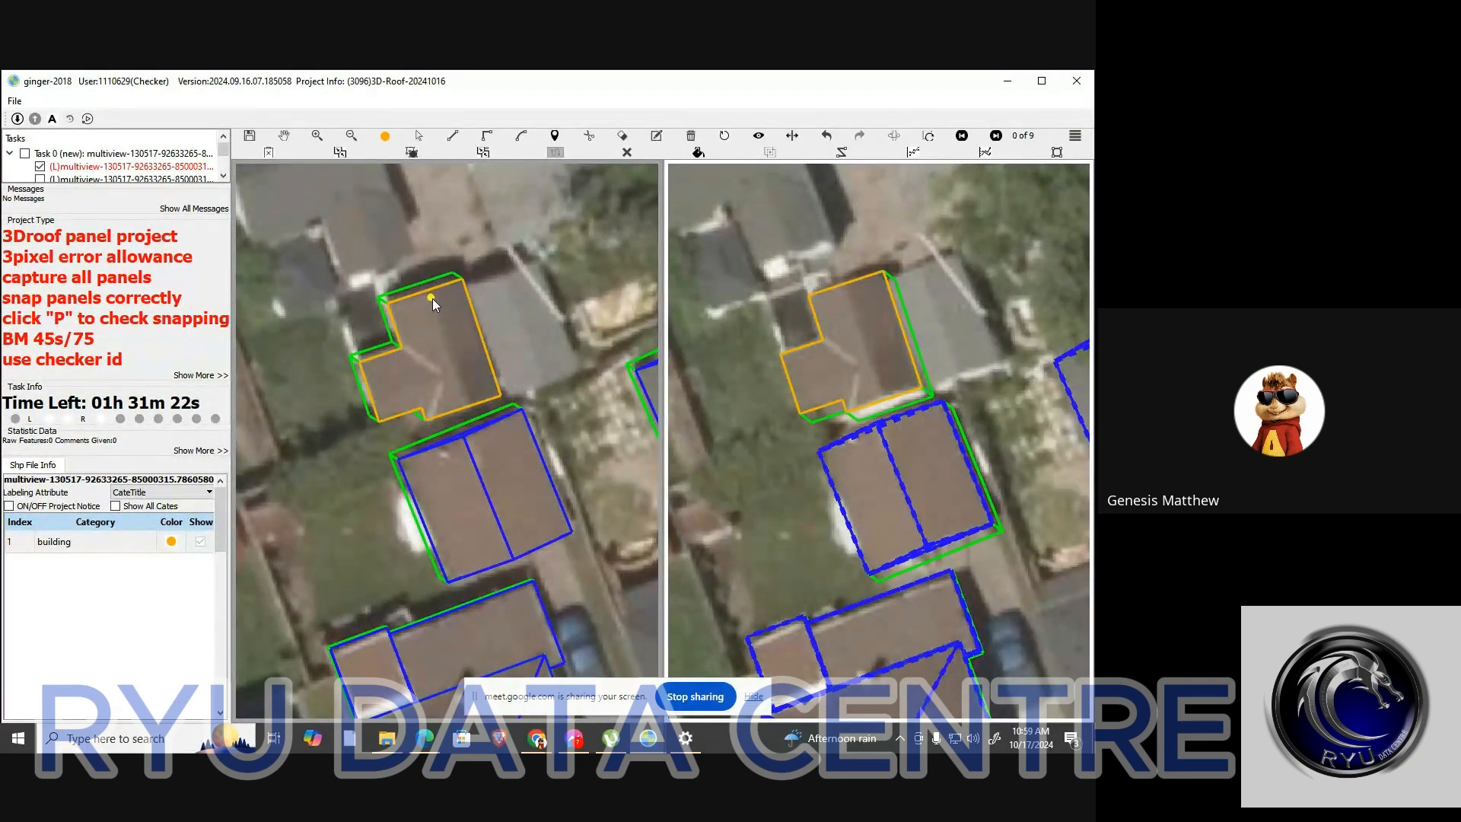
scroll(432, 299, up, 3)
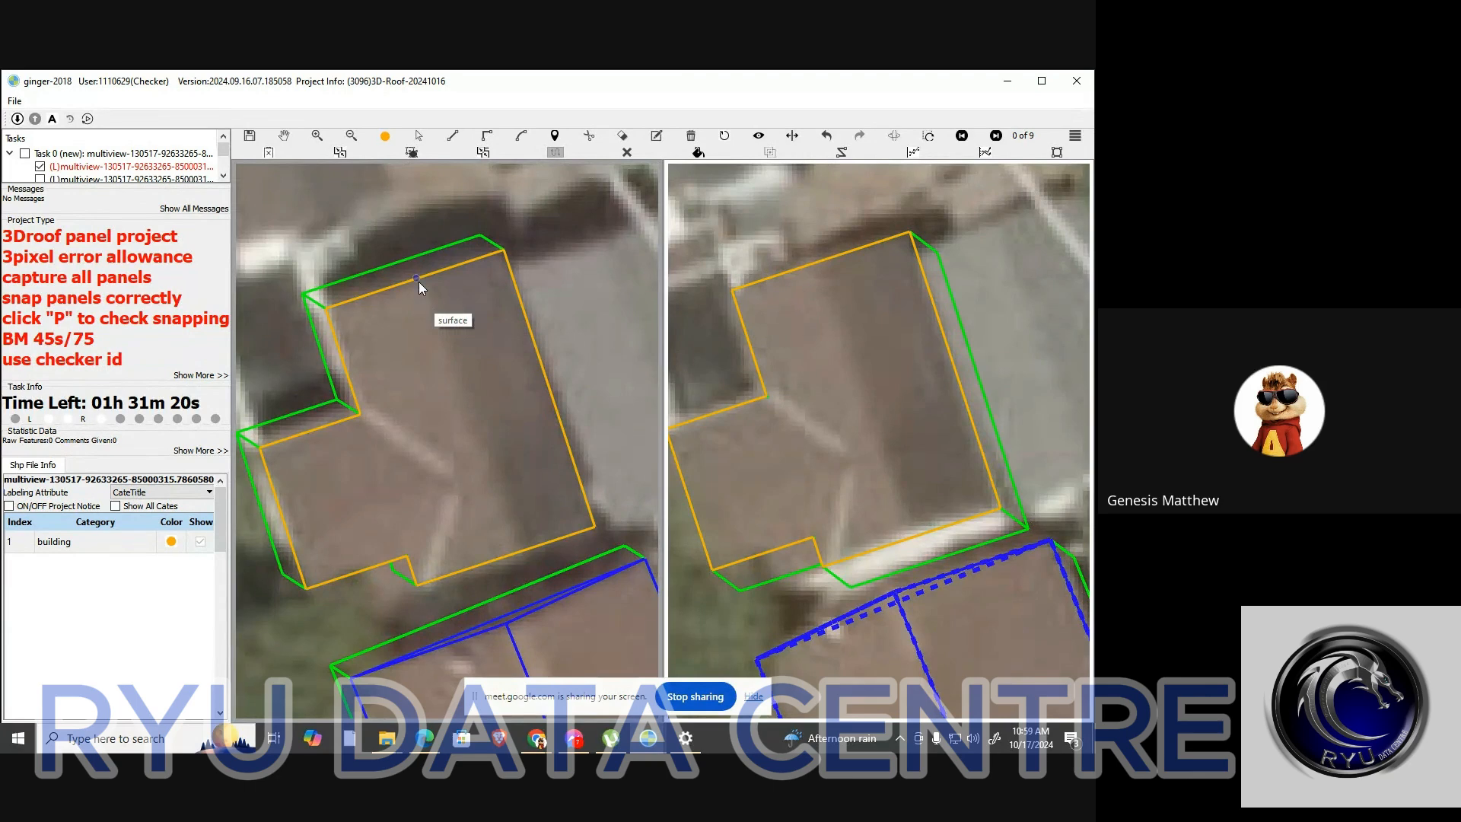
click(421, 280)
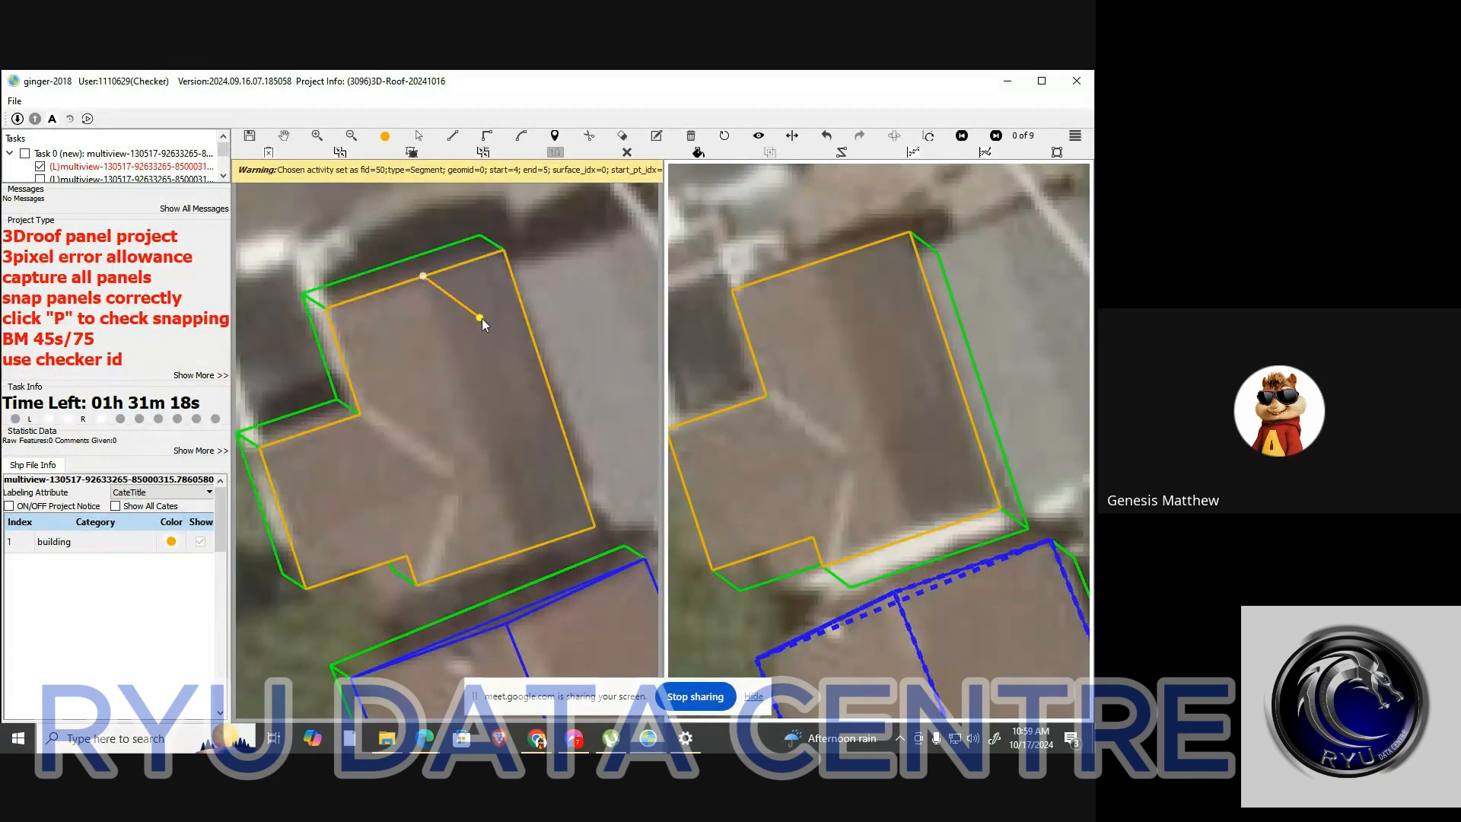
scroll(481, 318, down, 2)
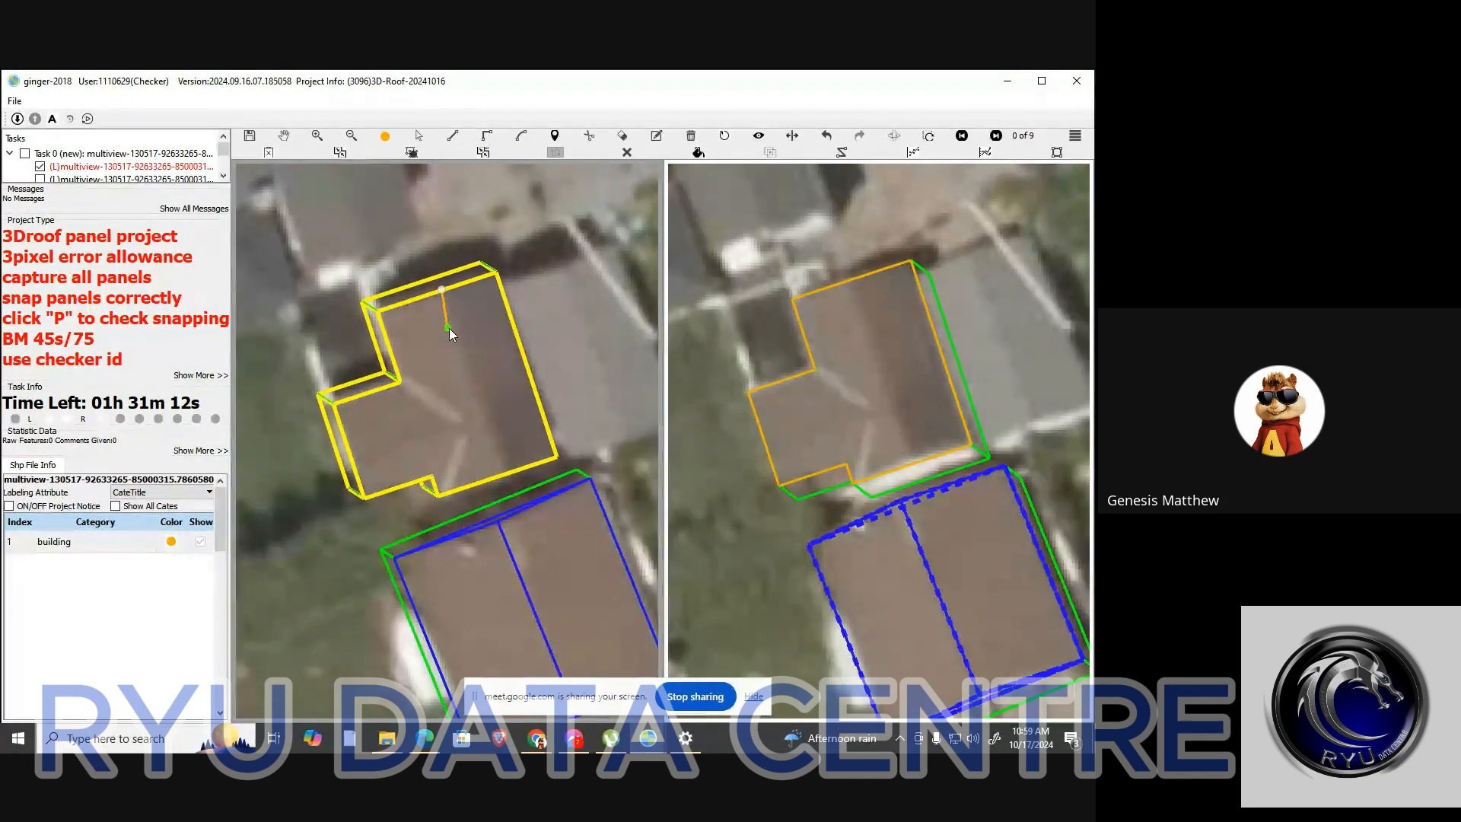
key(Escape)
key(l)
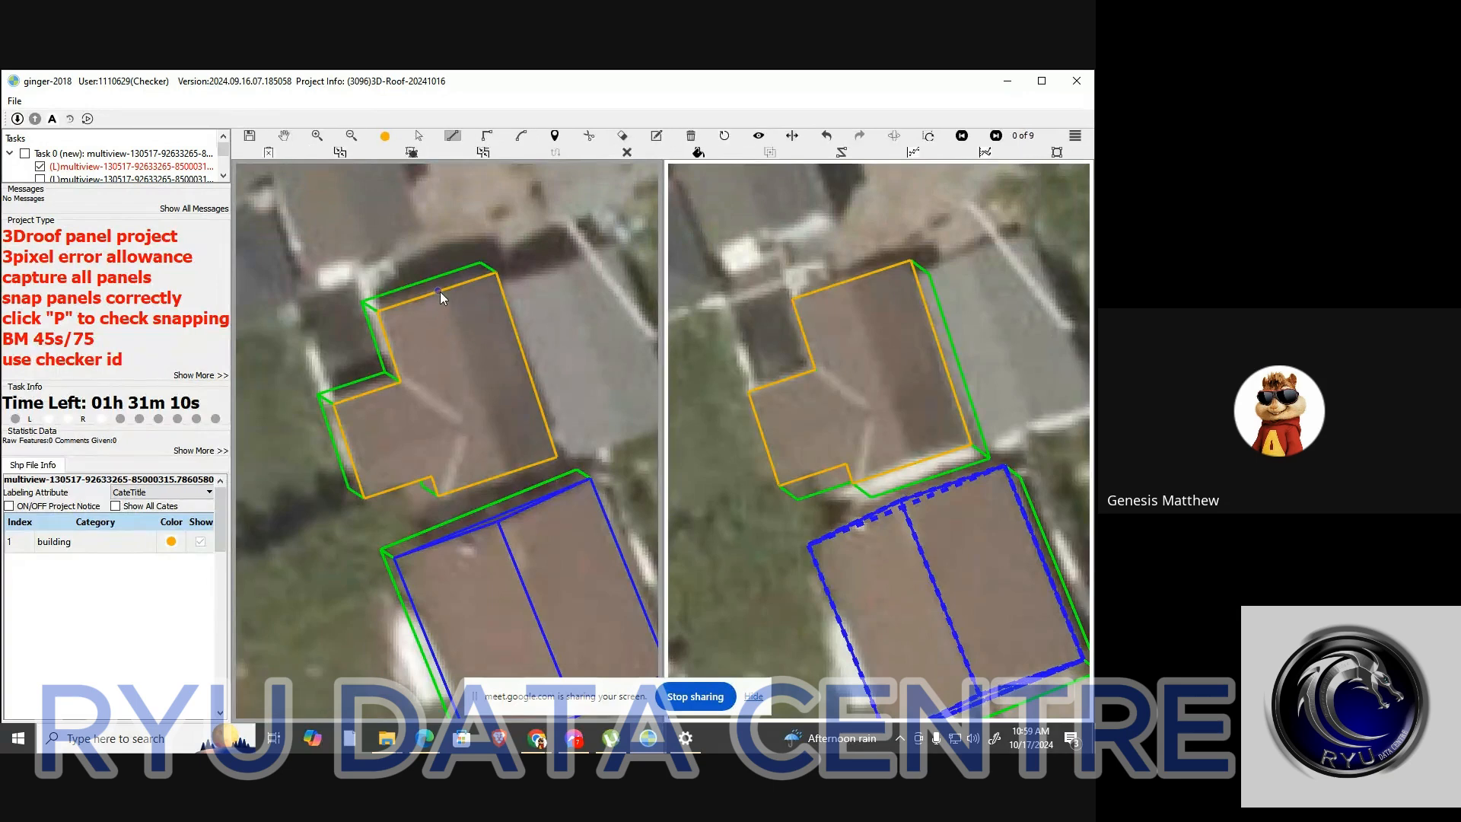
click(439, 291)
key(Escape)
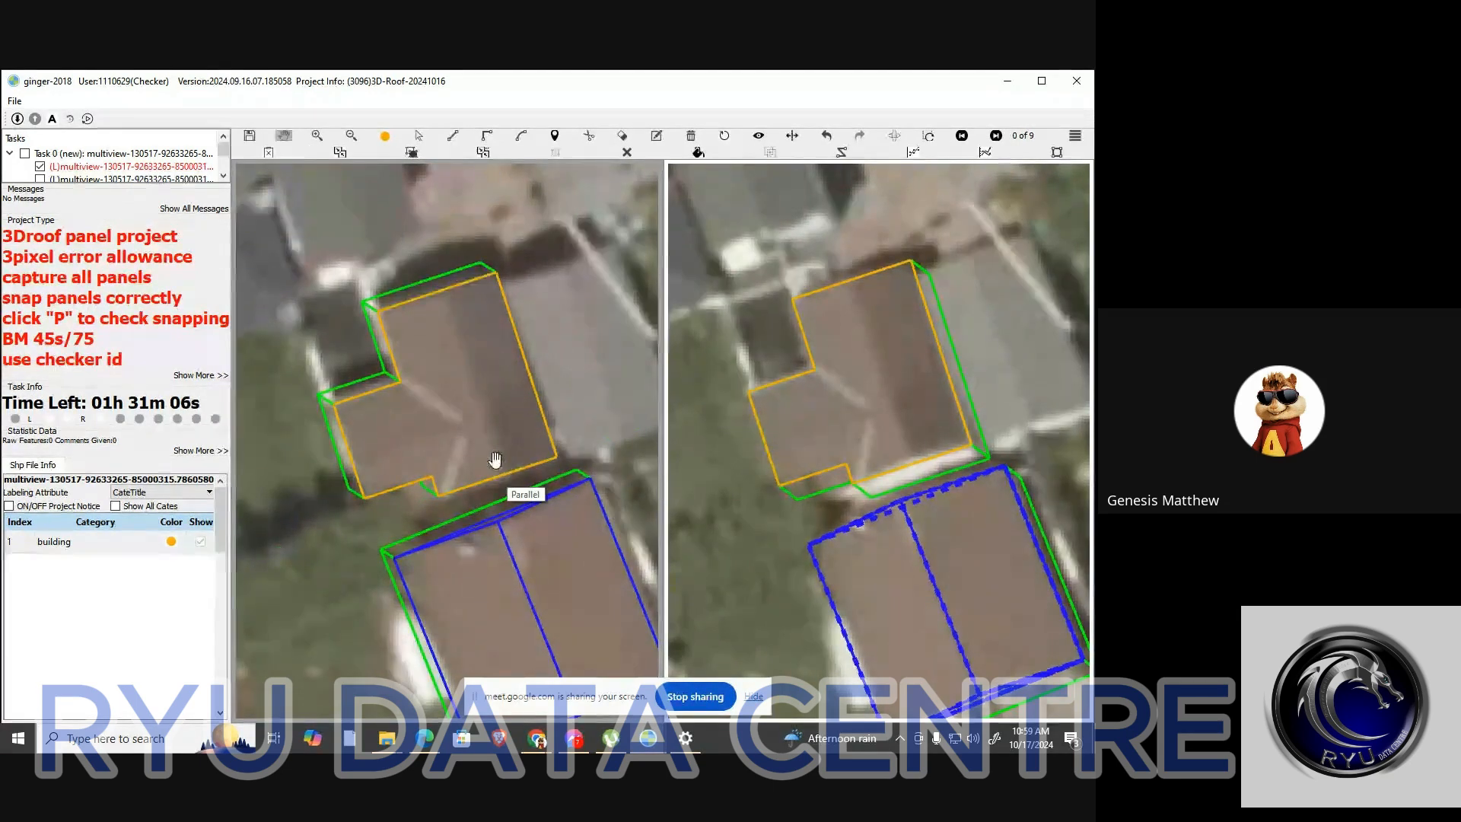
Draw a ridge line across the L-shaped roof's main section, parallel to its long eaves, in the first aerial image
key(s)
click(441, 291)
click(497, 475)
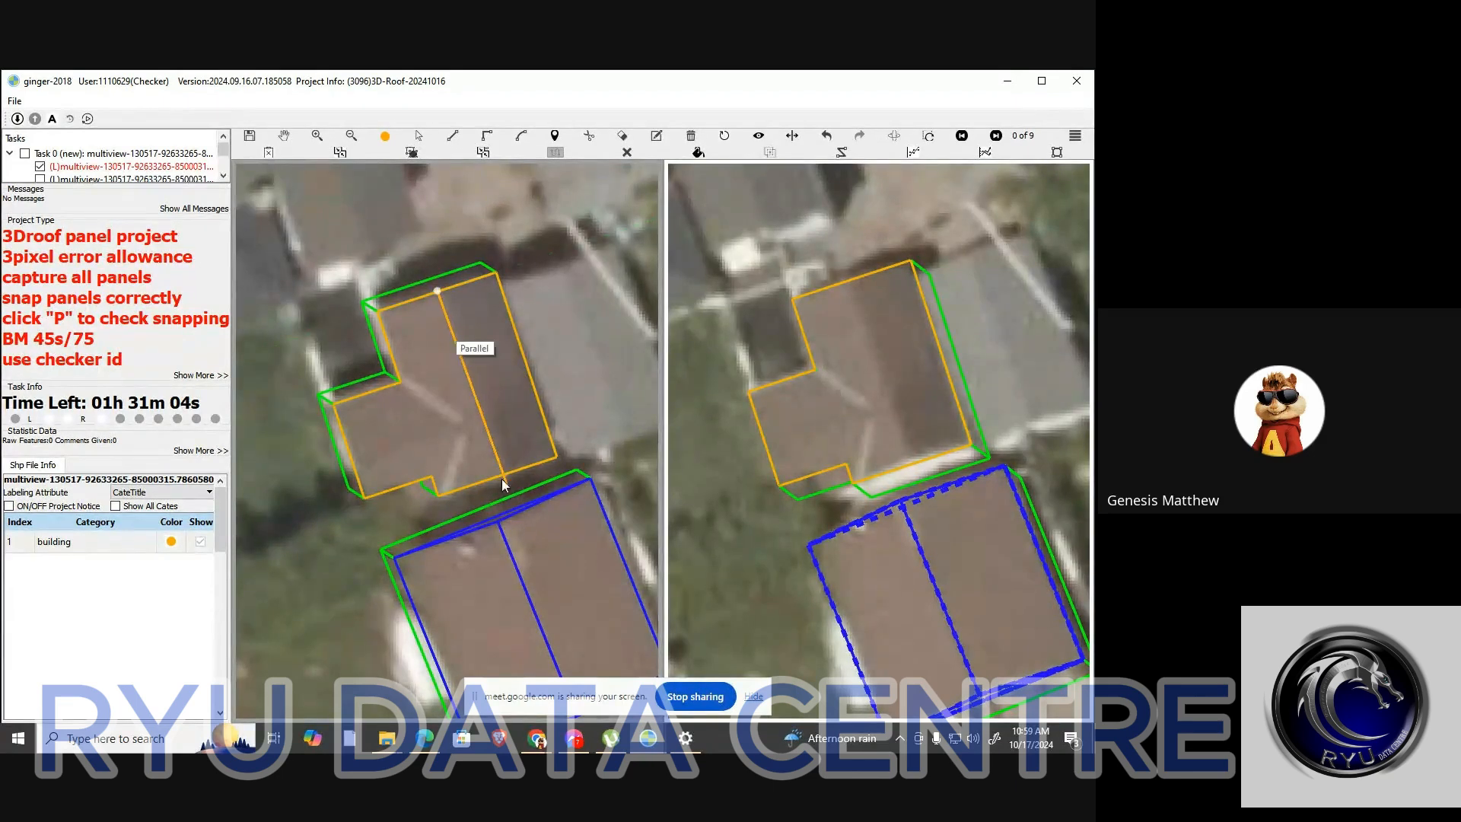
right_click(505, 475)
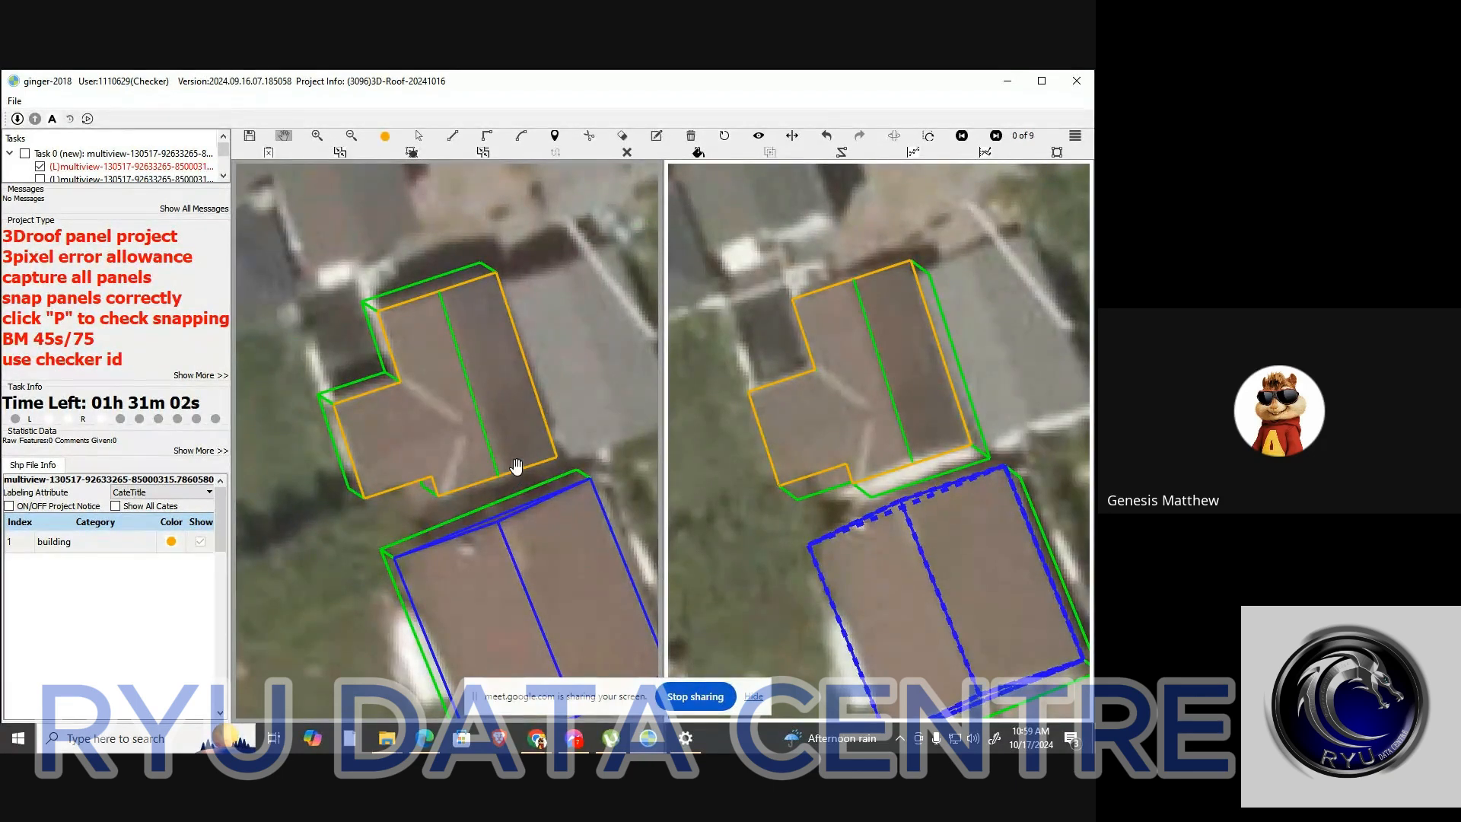
Shift the new ridge line to match the roof's ridge in the second aerial image
key(s)
click(883, 376)
drag(879, 376, 872, 378)
key(Escape)
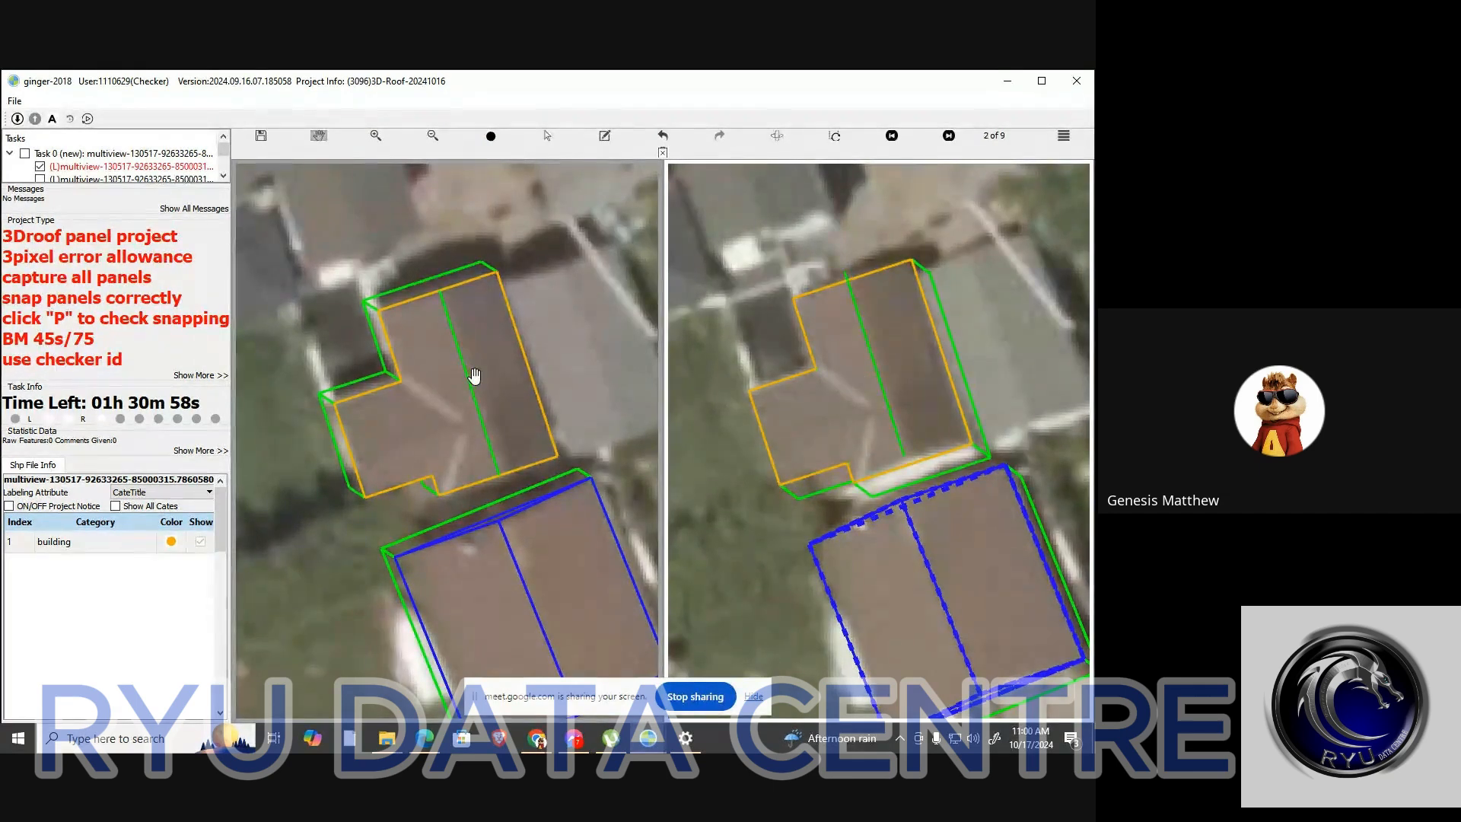
In the 3D wireframe, connect the ridge end to the eave corners at the near gable and trace the adjoining long panel
key(0)
key(s)
key(l)
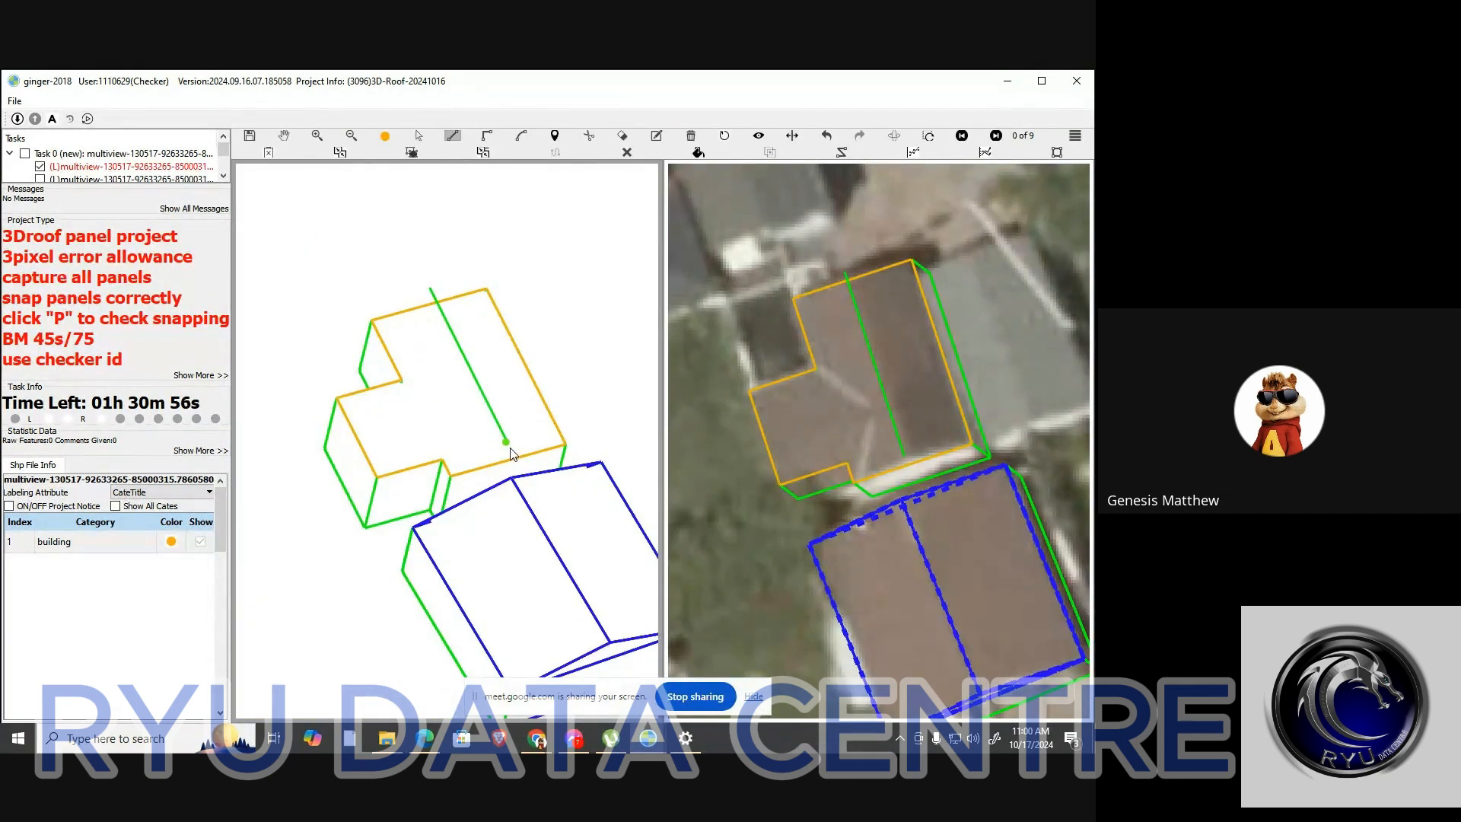
click(453, 483)
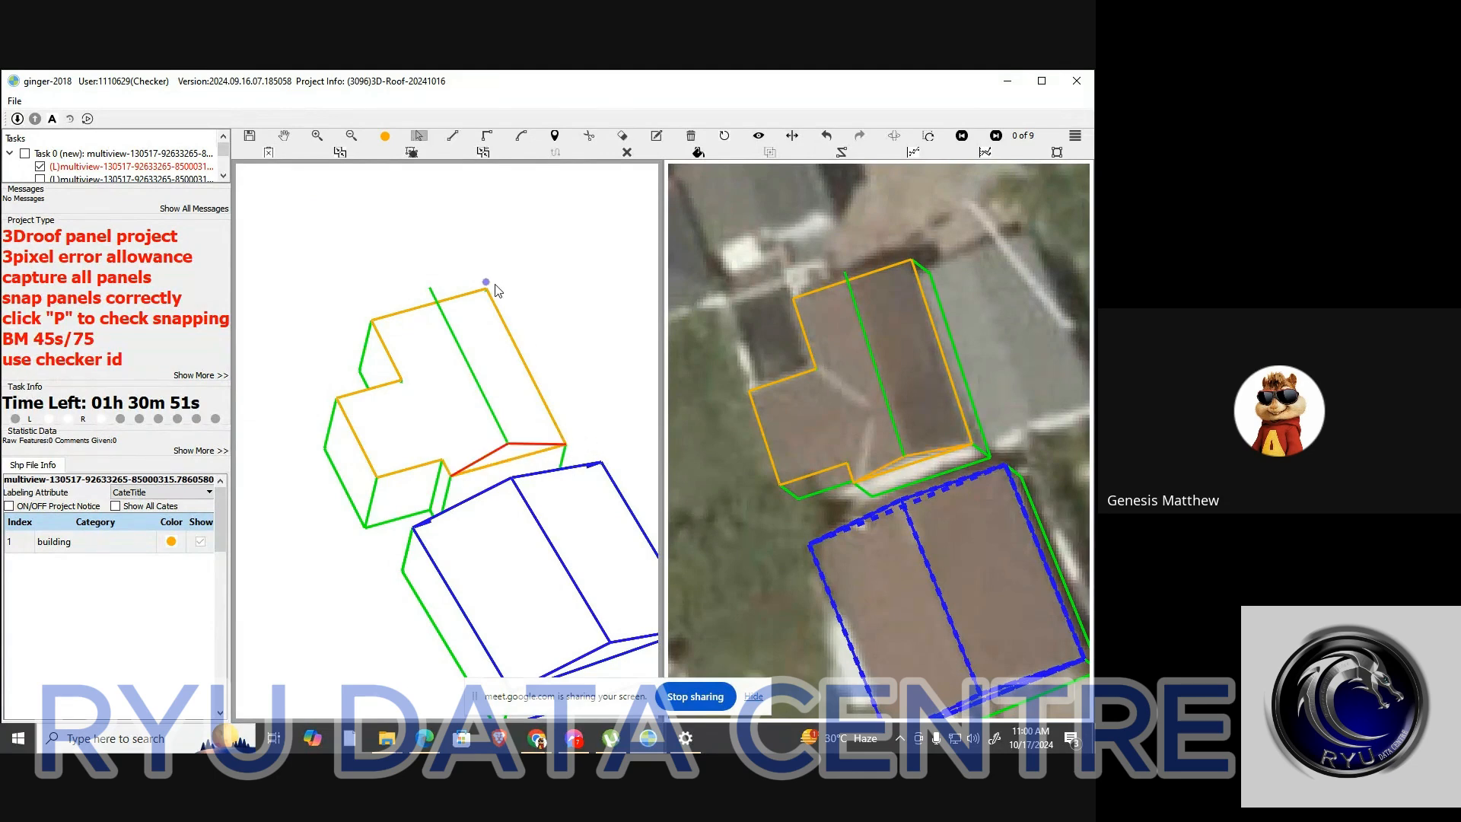
click(434, 289)
click(568, 447)
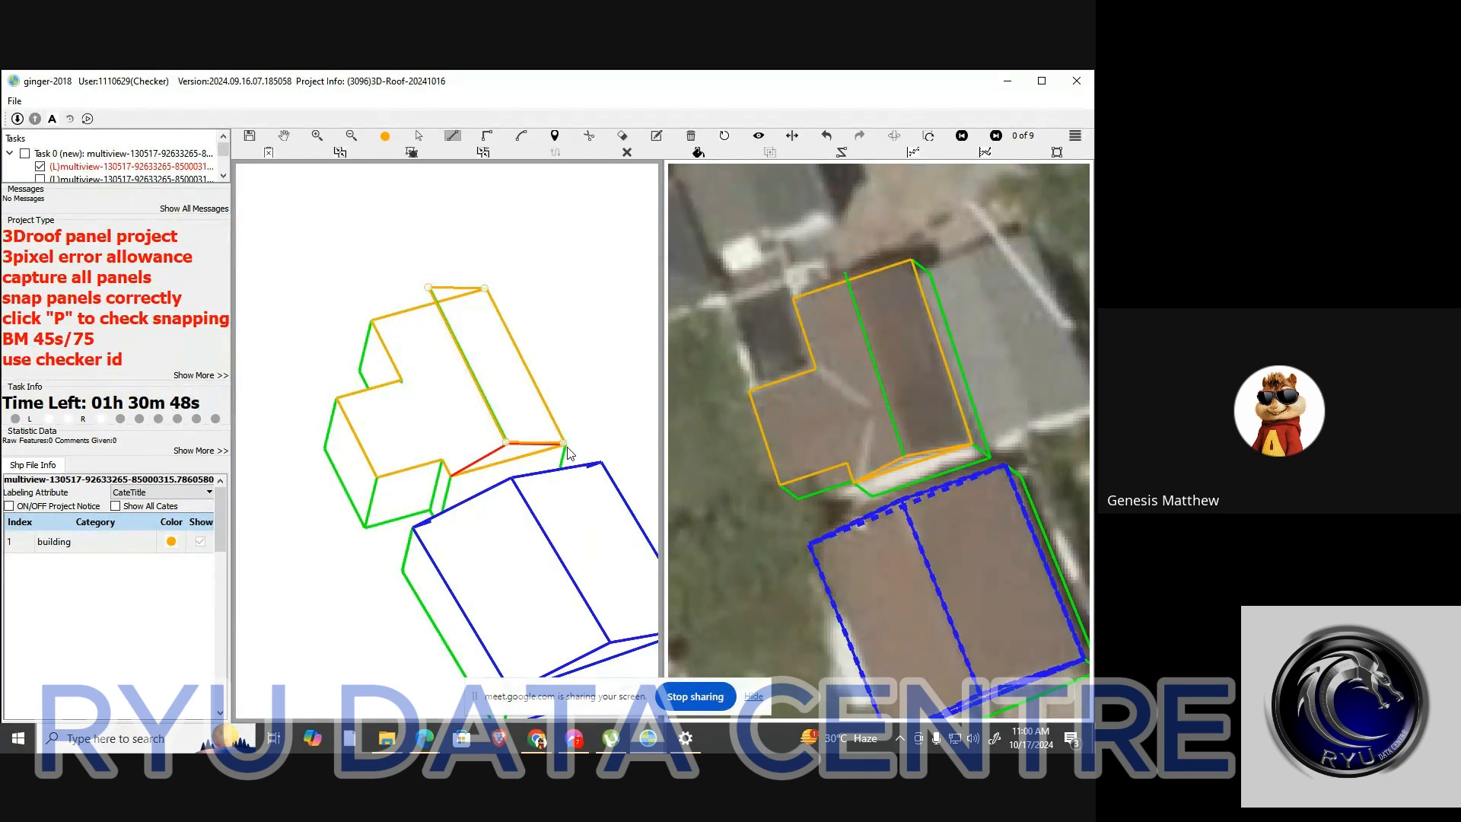
Snap the stray panel point onto the ridge end at the near gable and check the wireframe
scroll(520, 459, up, 3)
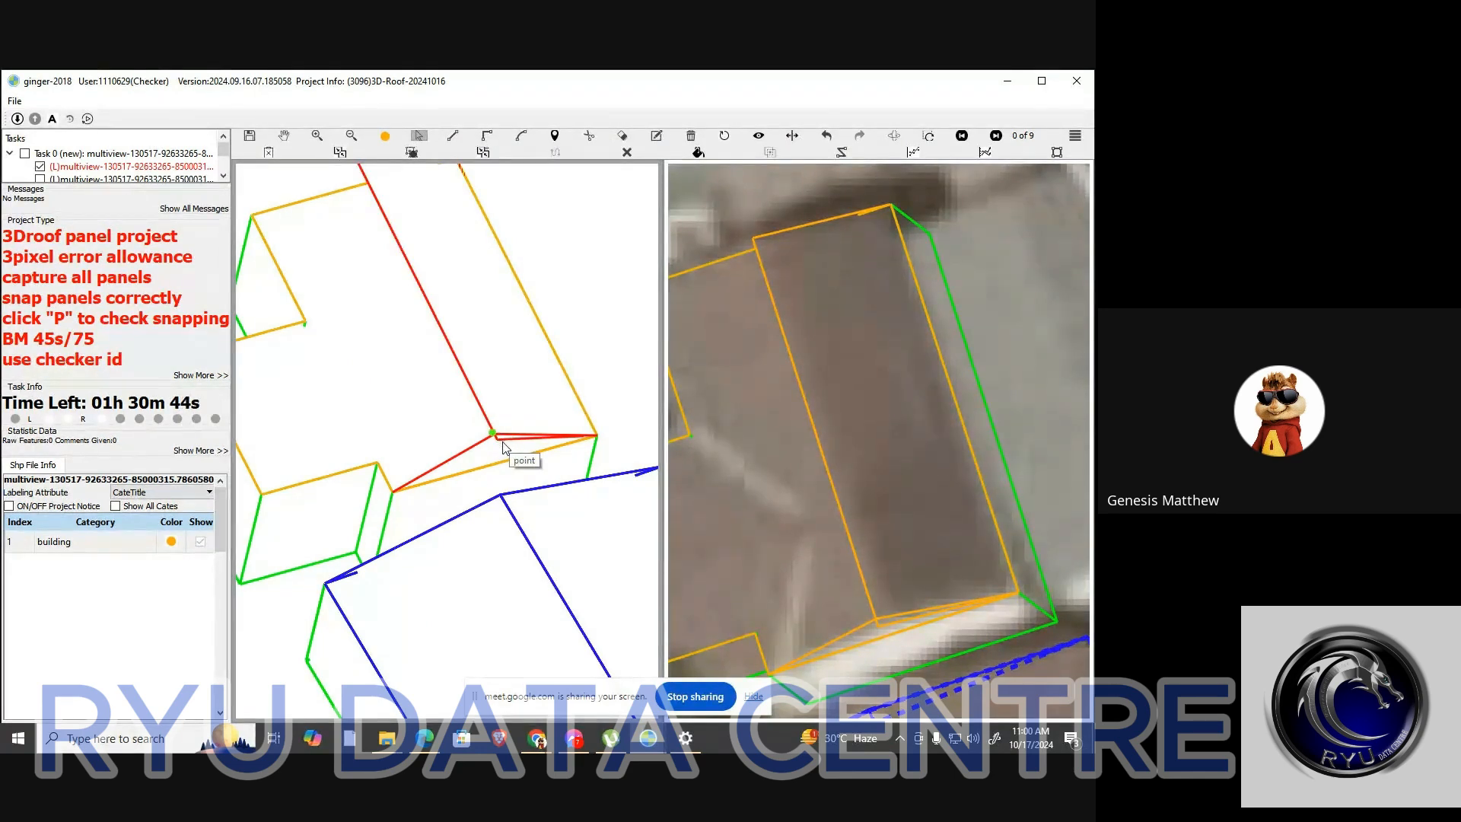
scroll(502, 447, up, 3)
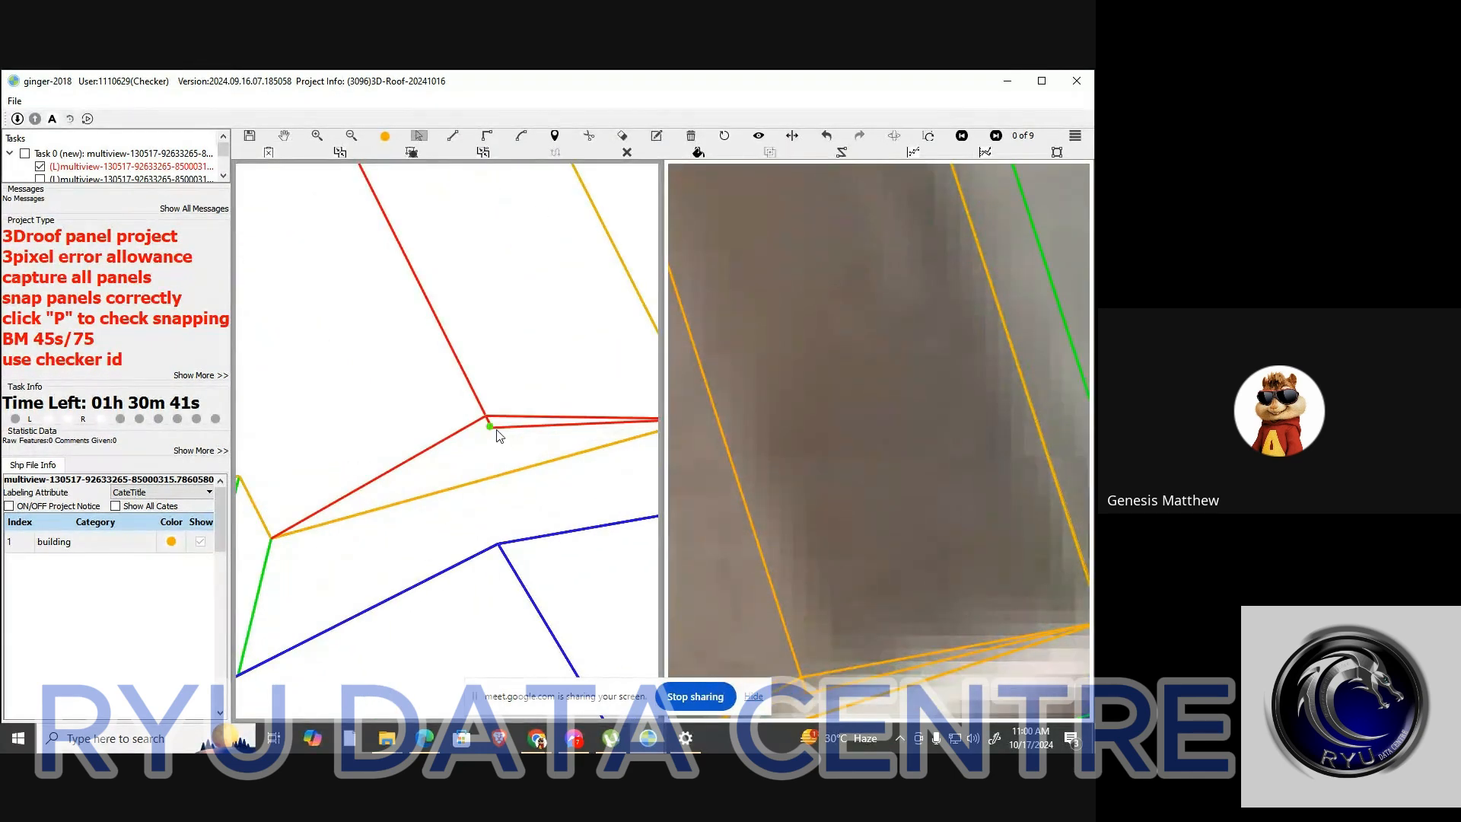
drag(491, 427, 439, 451)
click(510, 440)
key(h)
scroll(510, 441, down, 5)
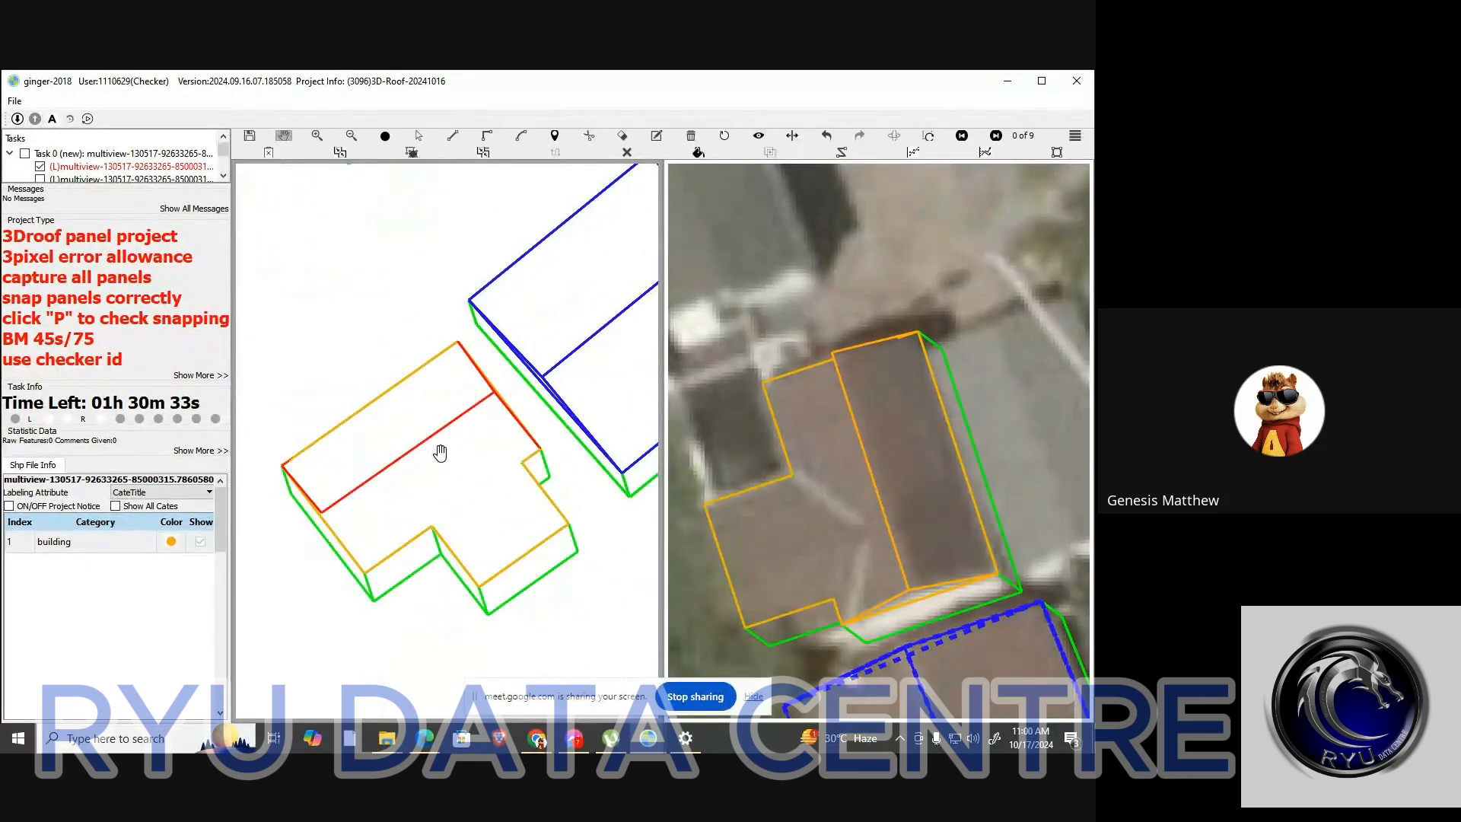
Delete the long panel with its ridge line and the gable edges from the L-shaped roof in the 3D wireframe
scroll(432, 447, up, 3)
key(s)
click(439, 430)
key(Delete)
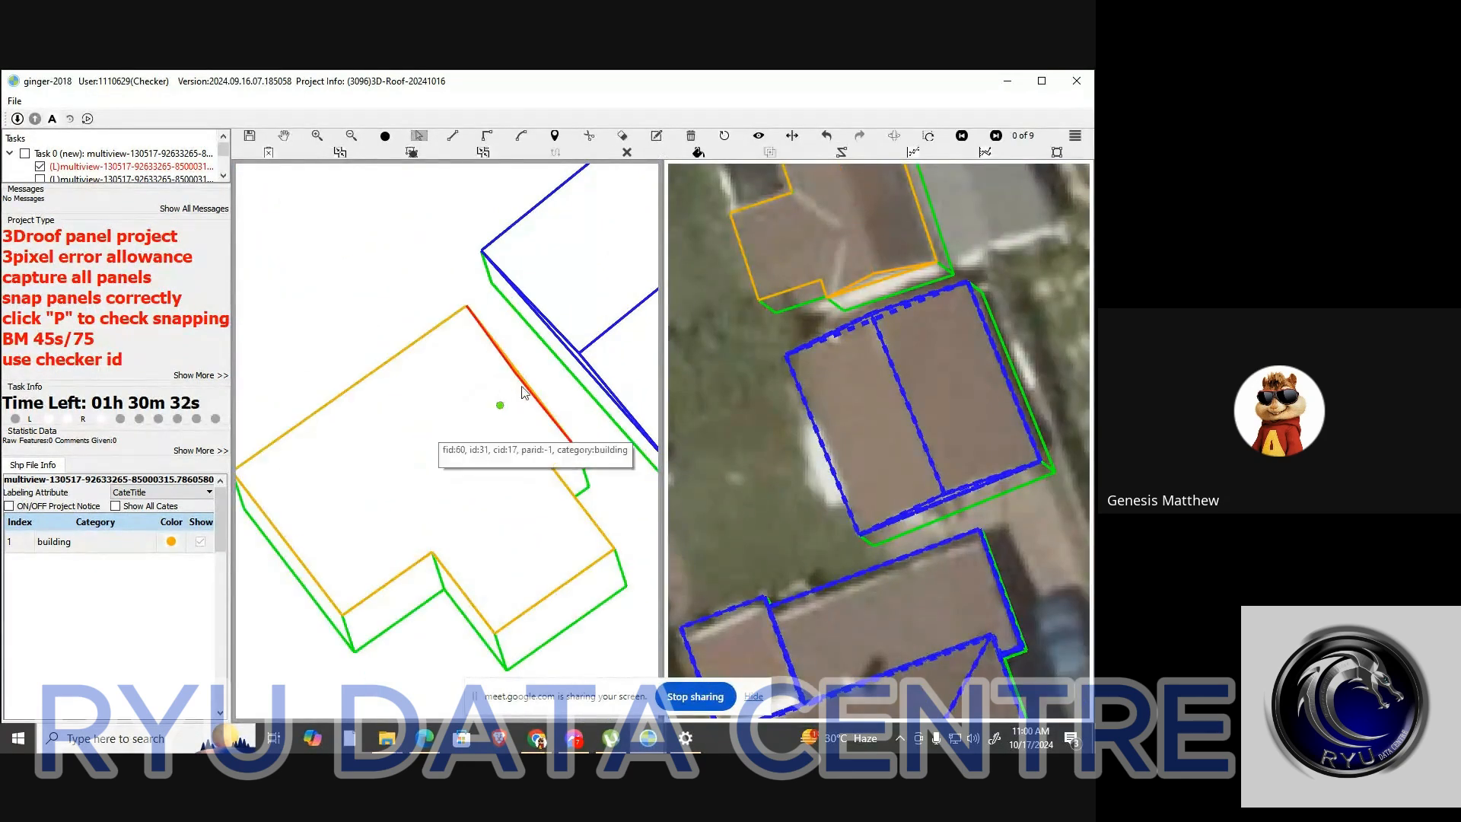
click(514, 379)
key(Delete)
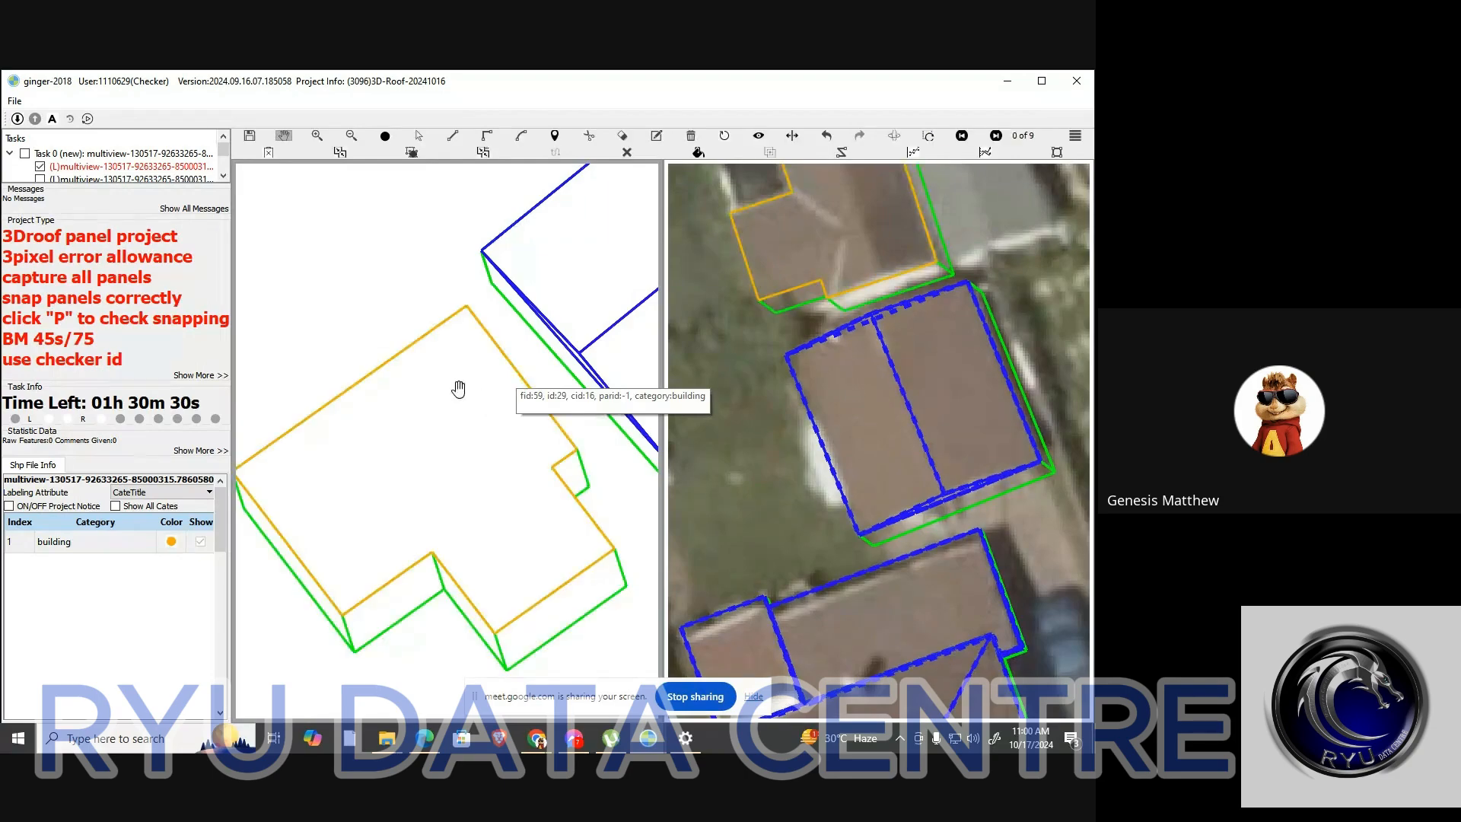
Draw a ridge line along the L-shaped roof's main block in the first aerial image, parallel to its long straight eave
key(p)
scroll(454, 386, up, 5)
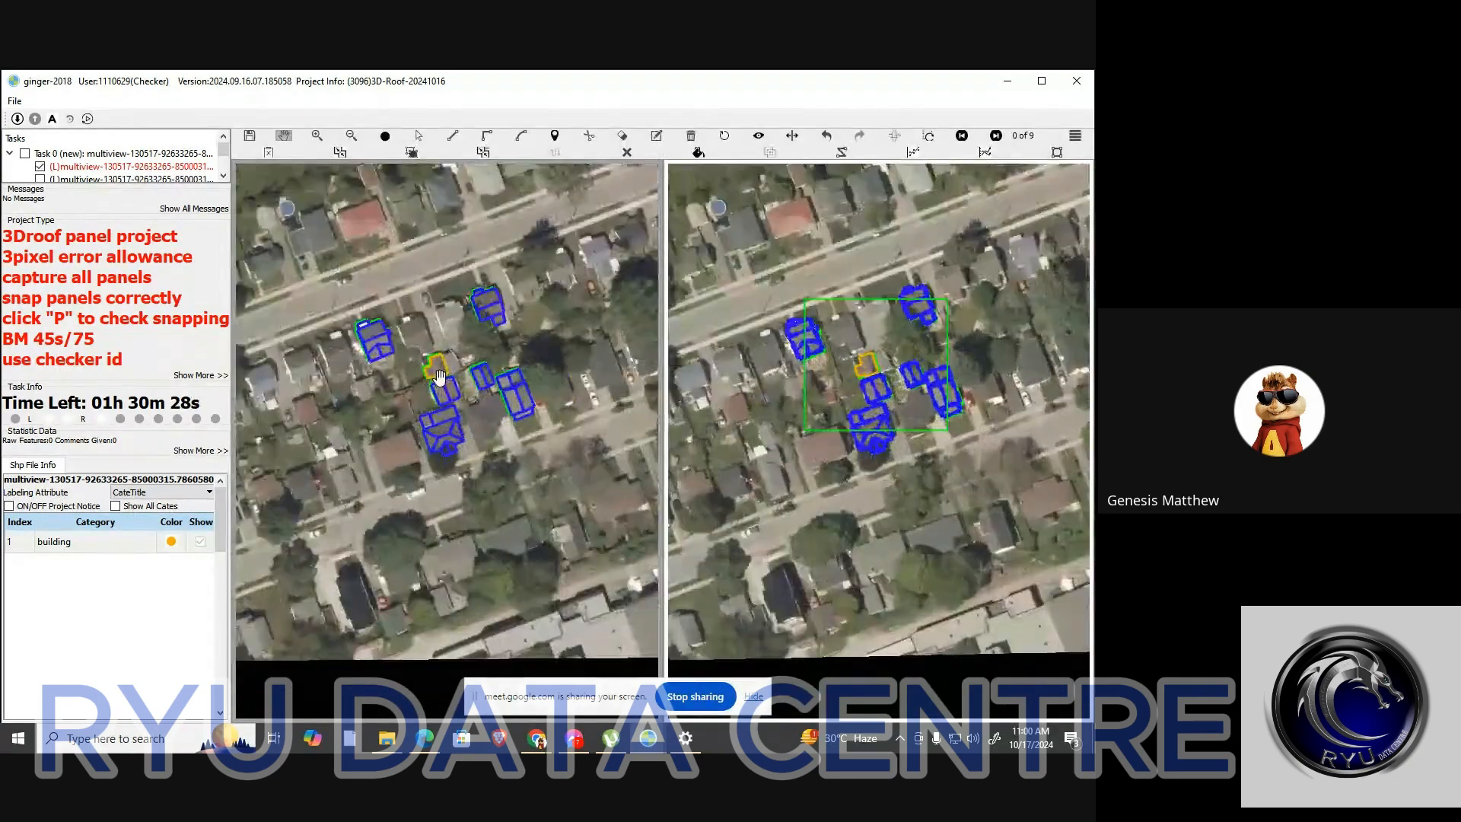
scroll(437, 376, up, 5)
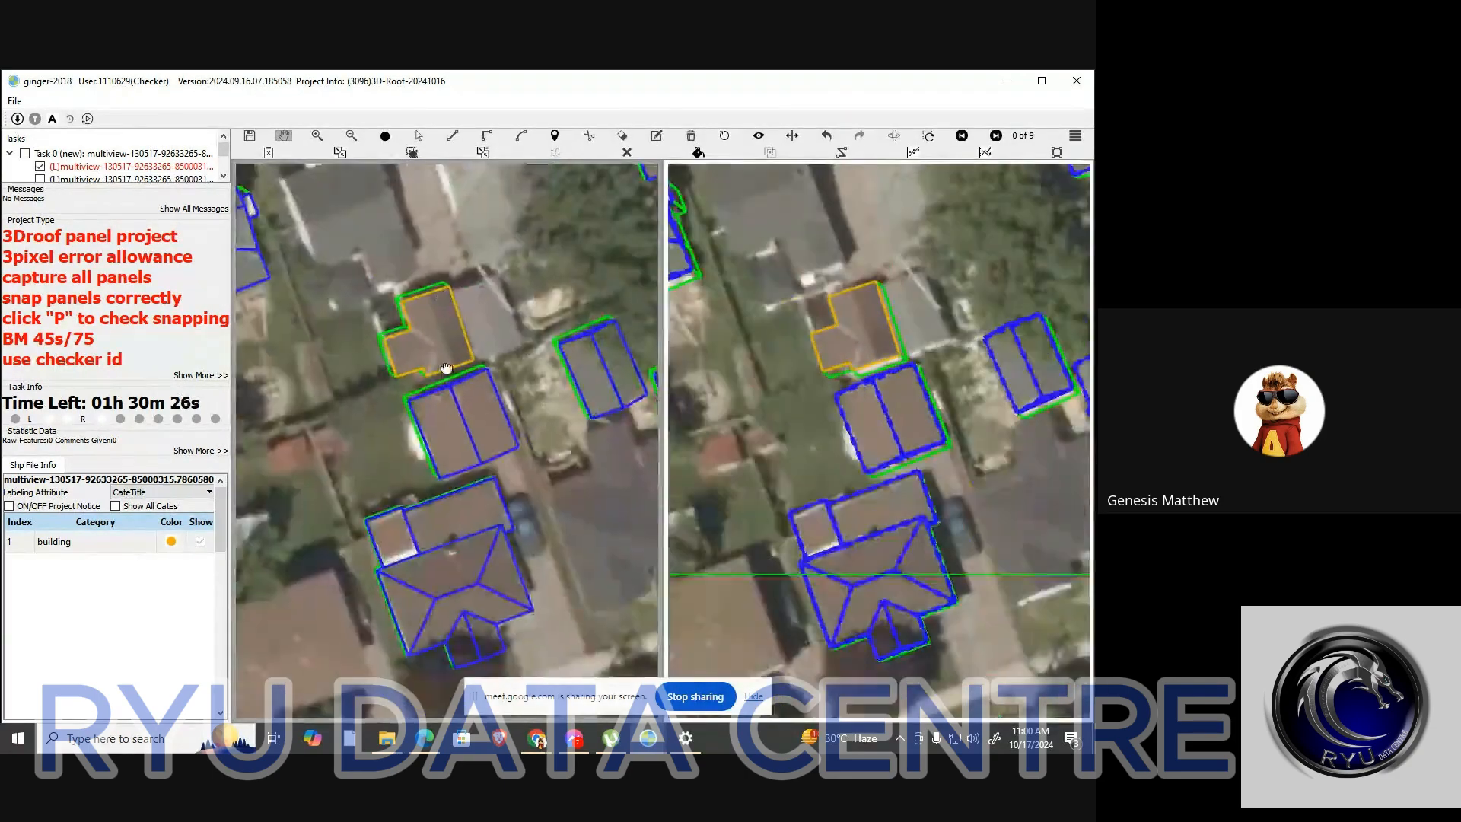
scroll(438, 383, up, 5)
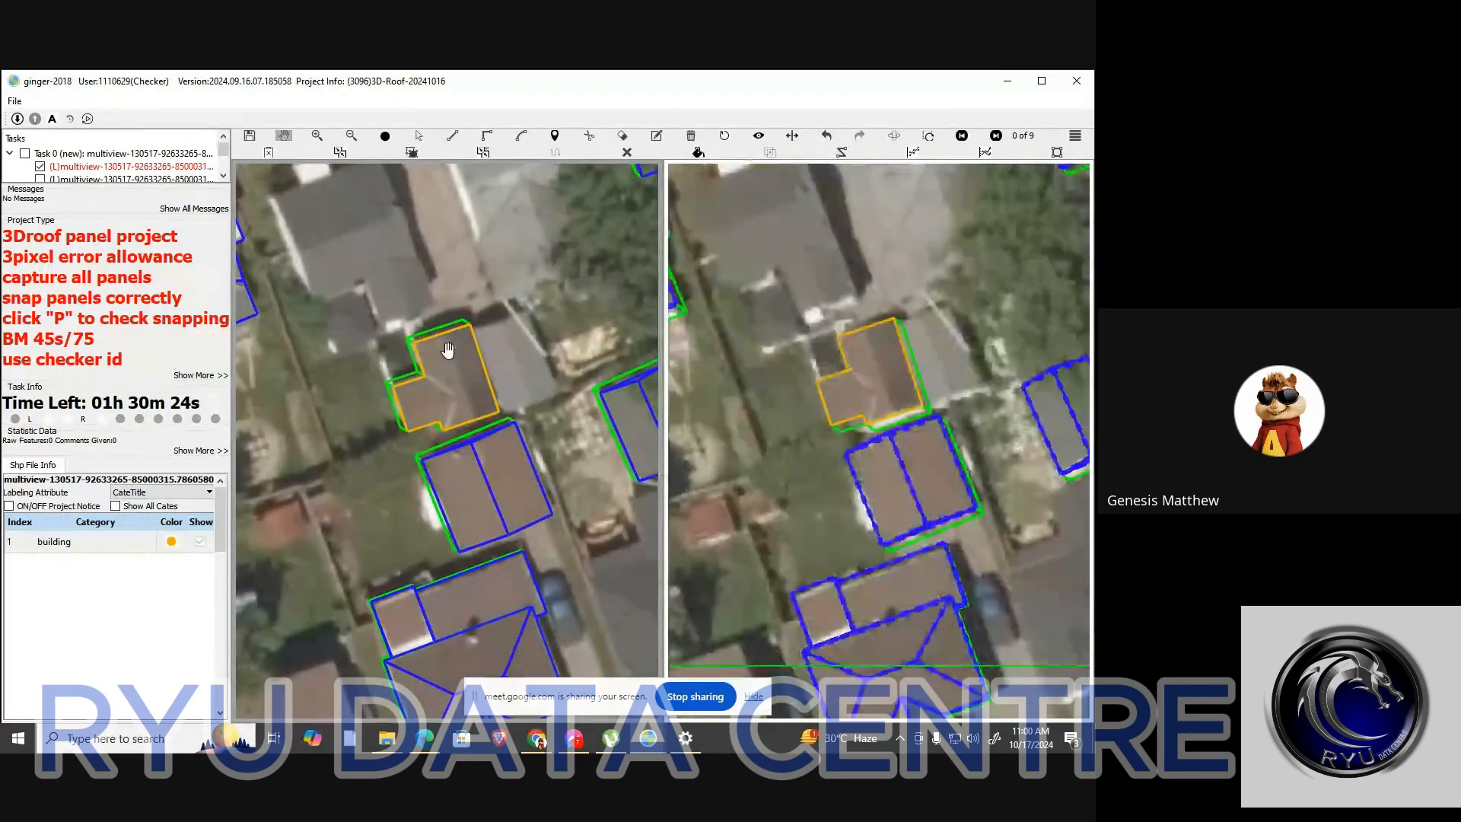
scroll(453, 342, up, 3)
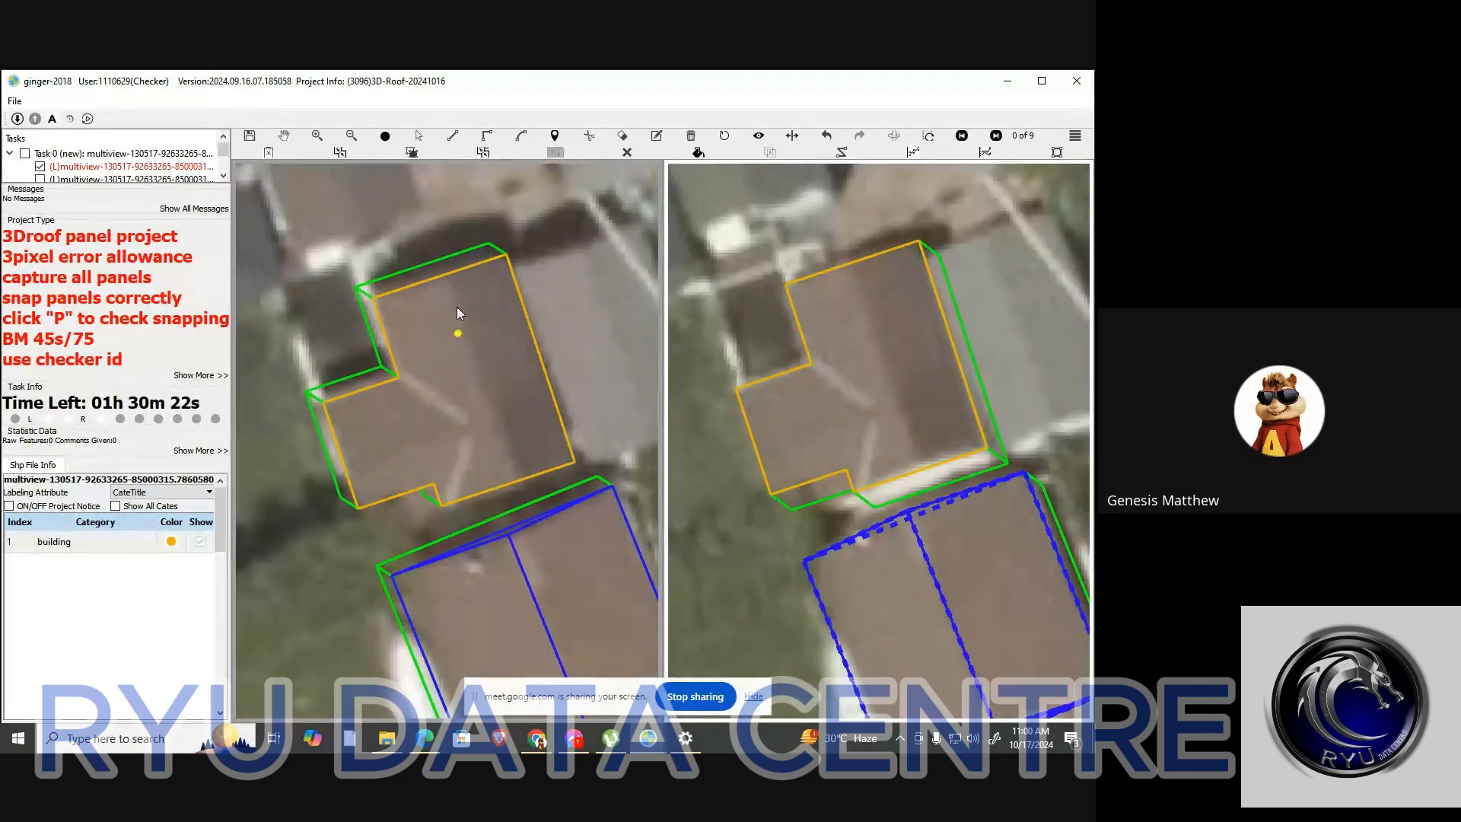
click(444, 272)
click(509, 493)
click(526, 308)
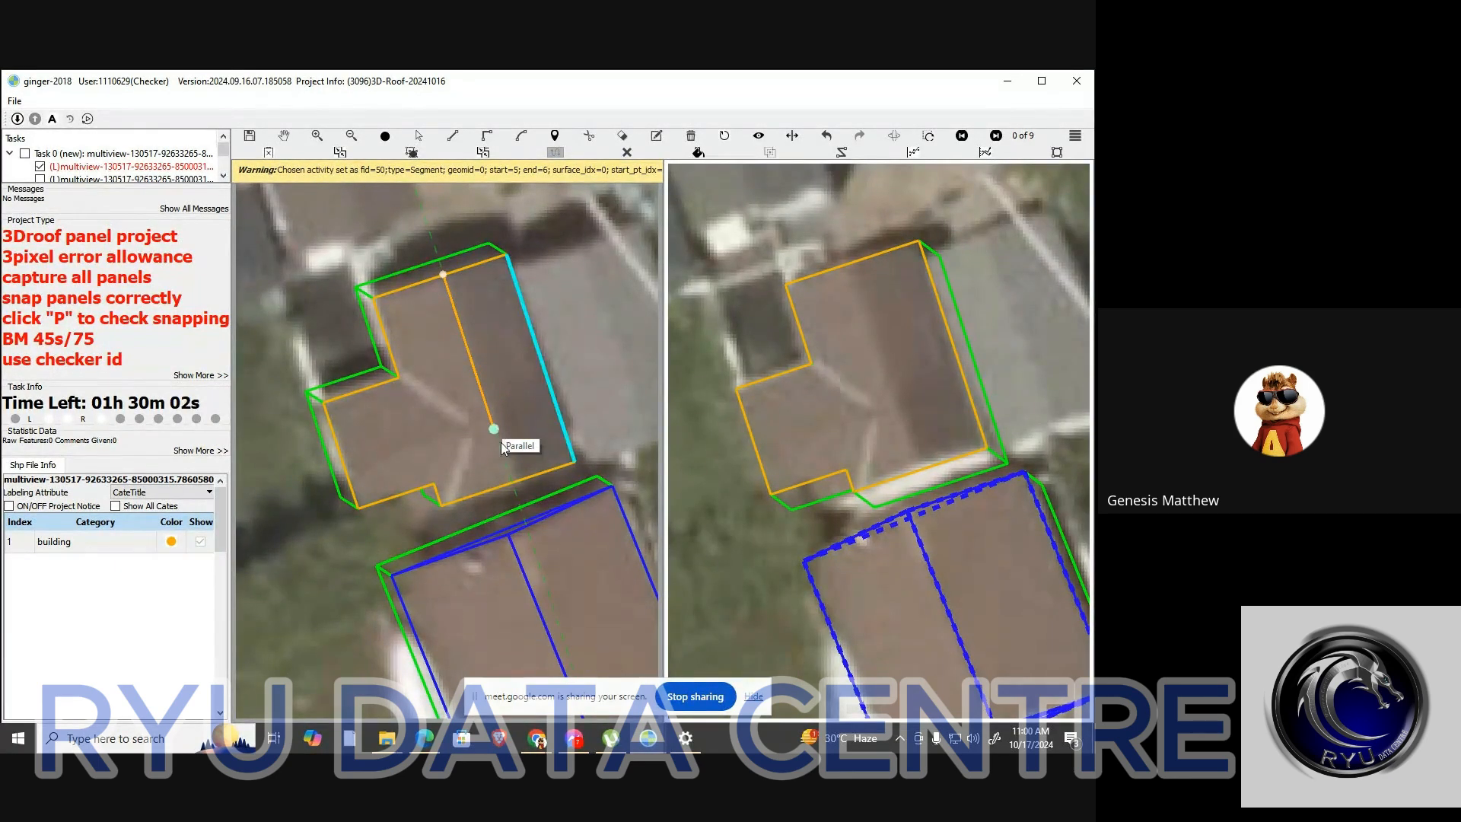
click(510, 479)
scroll(916, 375, down, 2)
key(Escape)
Shift the redrawn ridge line onto the L-shaped roof's ridge in the second aerial image
scroll(922, 397, up, 3)
key(s)
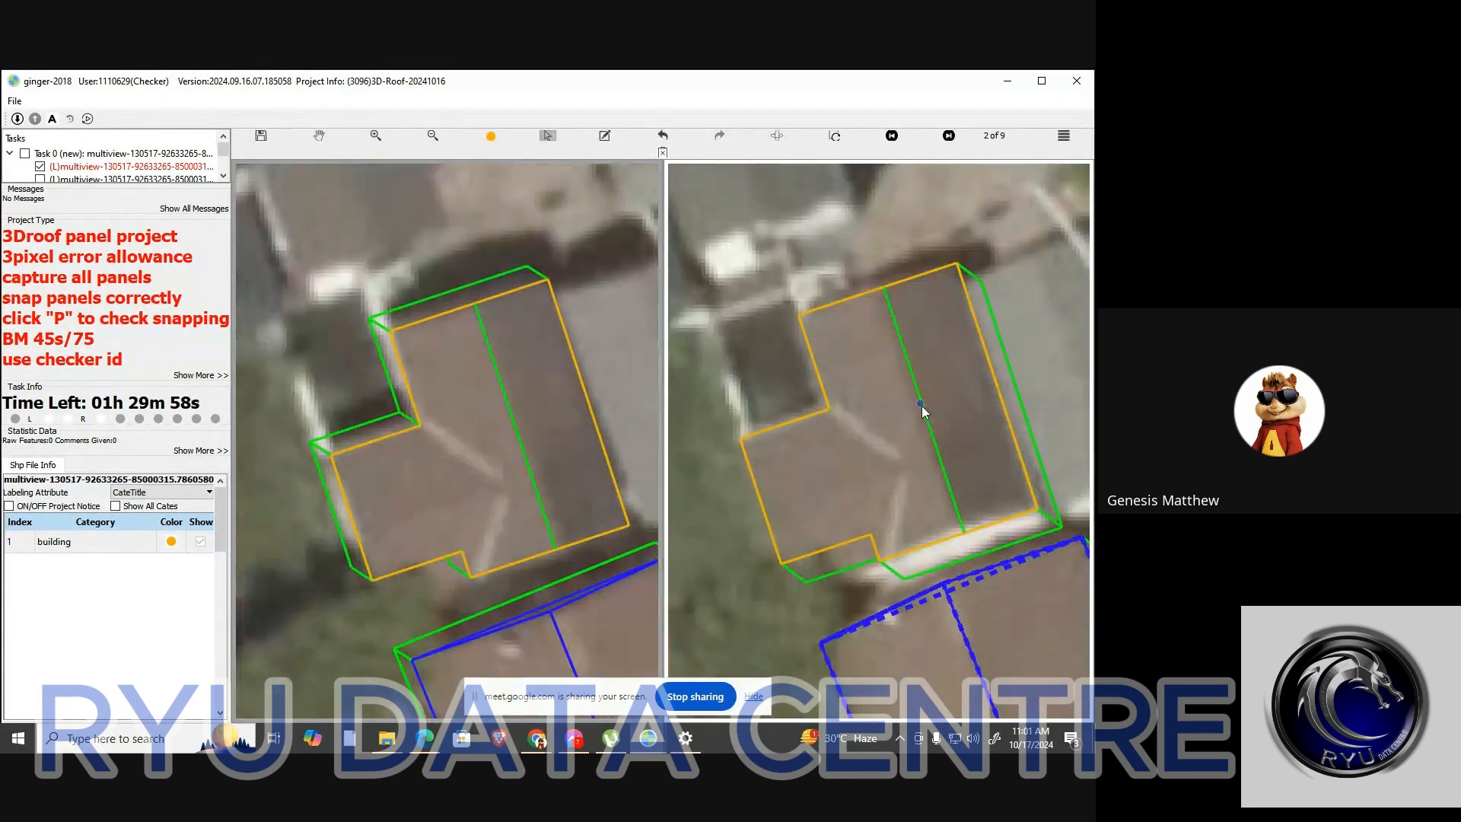
drag(920, 406, 902, 404)
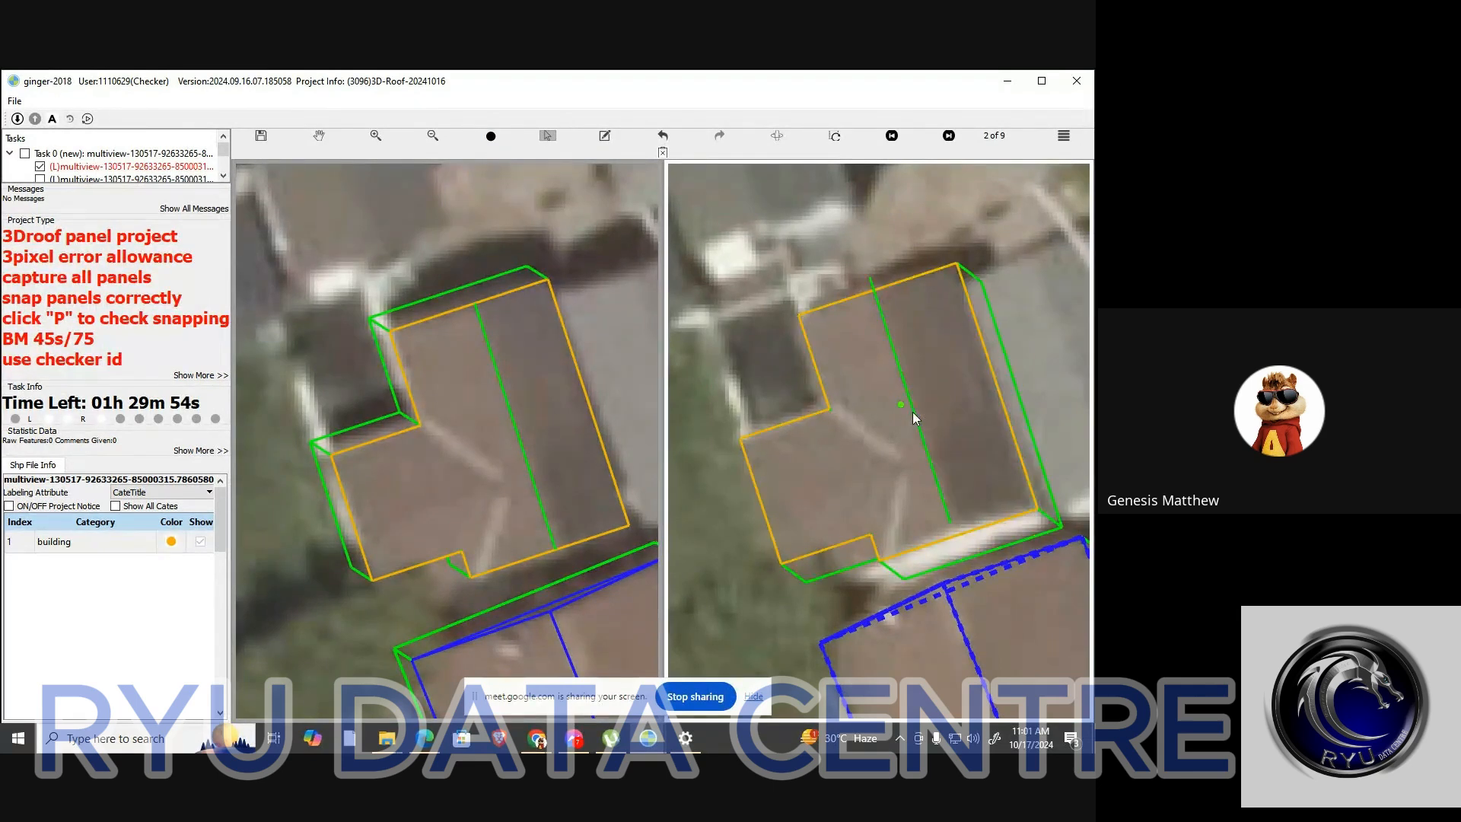
scroll(490, 421, down, 2)
key(Escape)
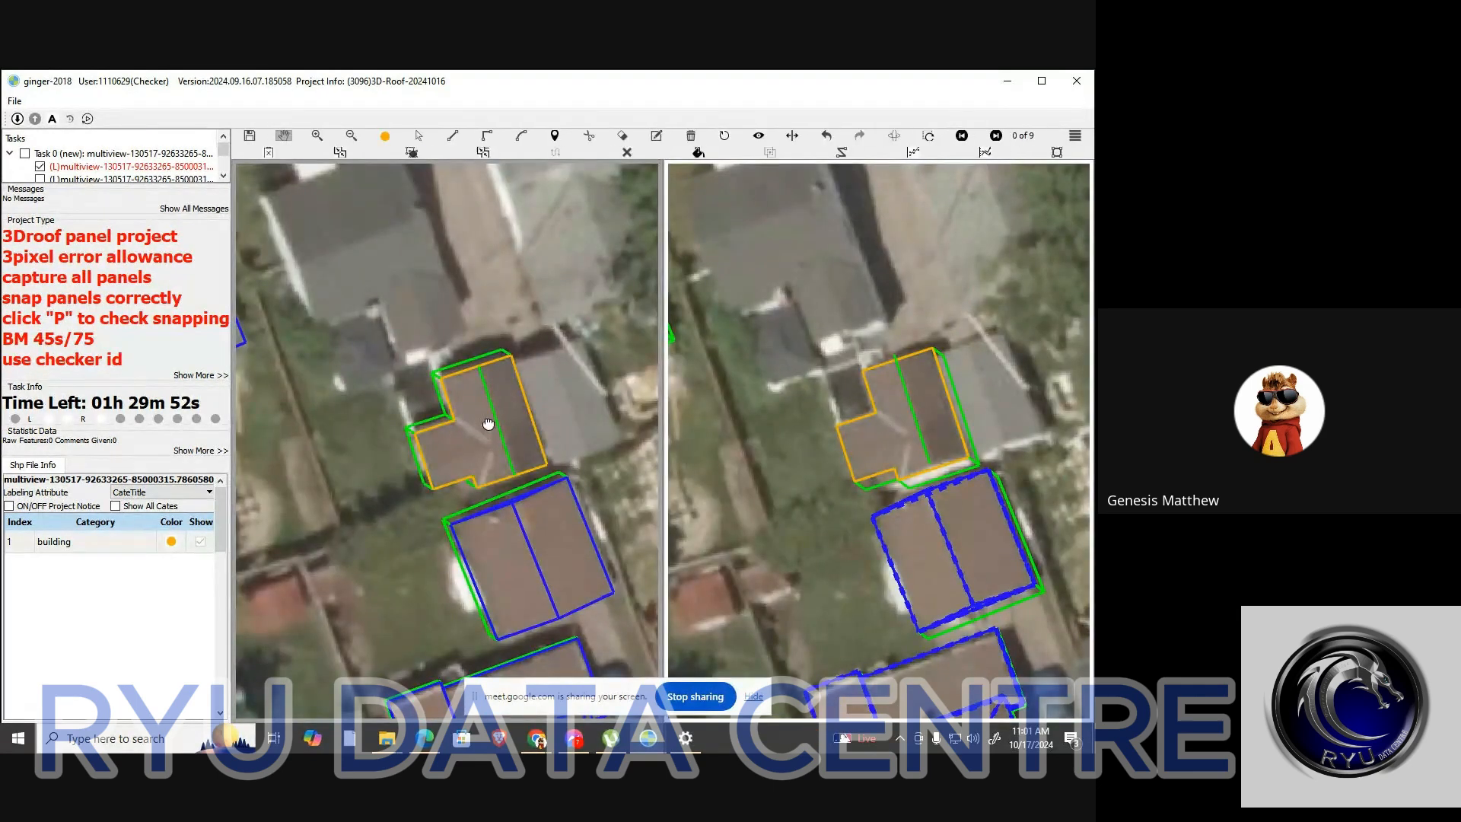
Examine the height and position of the redrawn ridge over the L-shaped roof in the 3D wireframe
drag(489, 424, 628, 327)
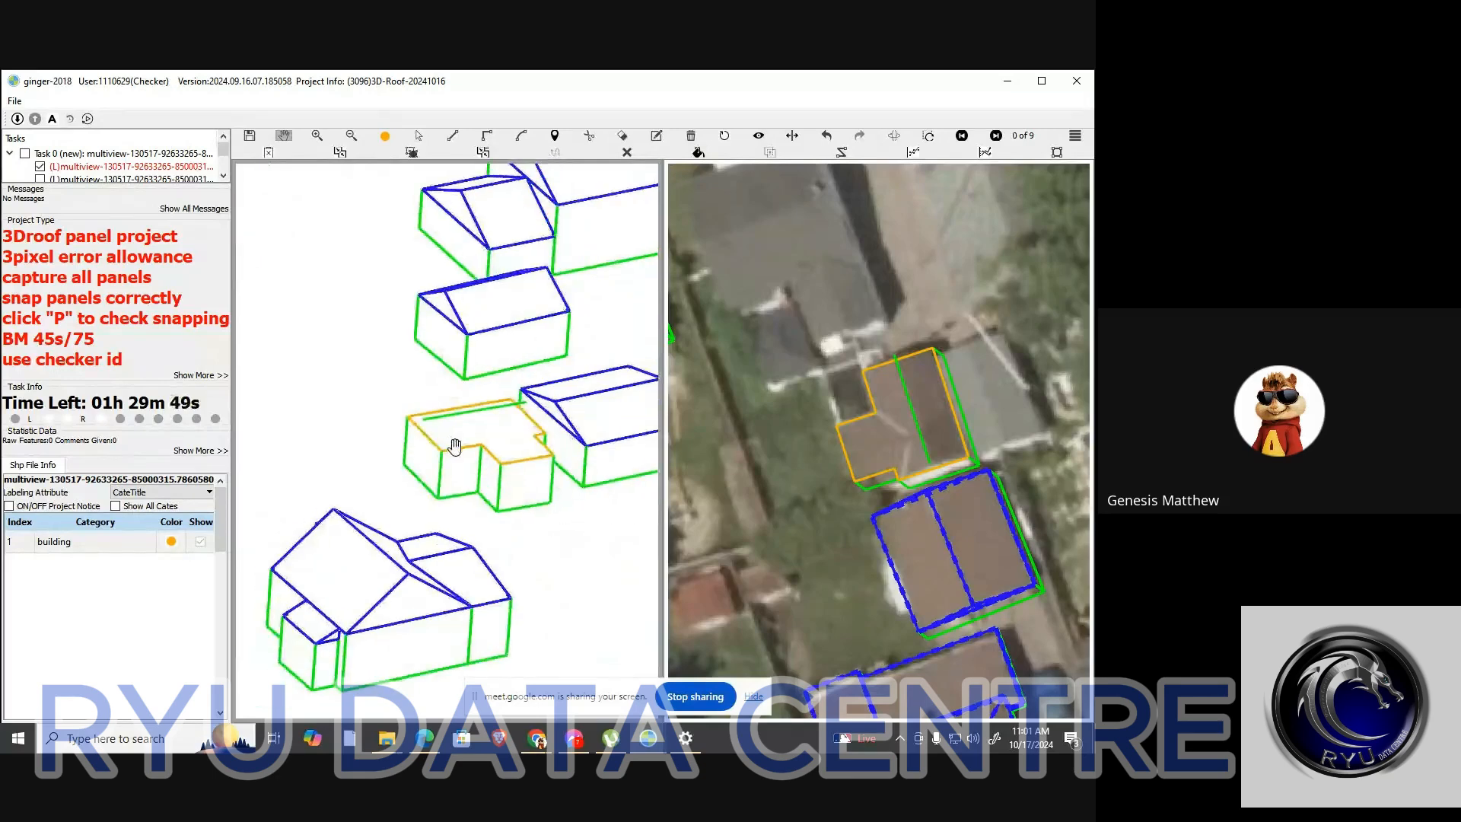
scroll(454, 447, up, 3)
drag(457, 424, 614, 321)
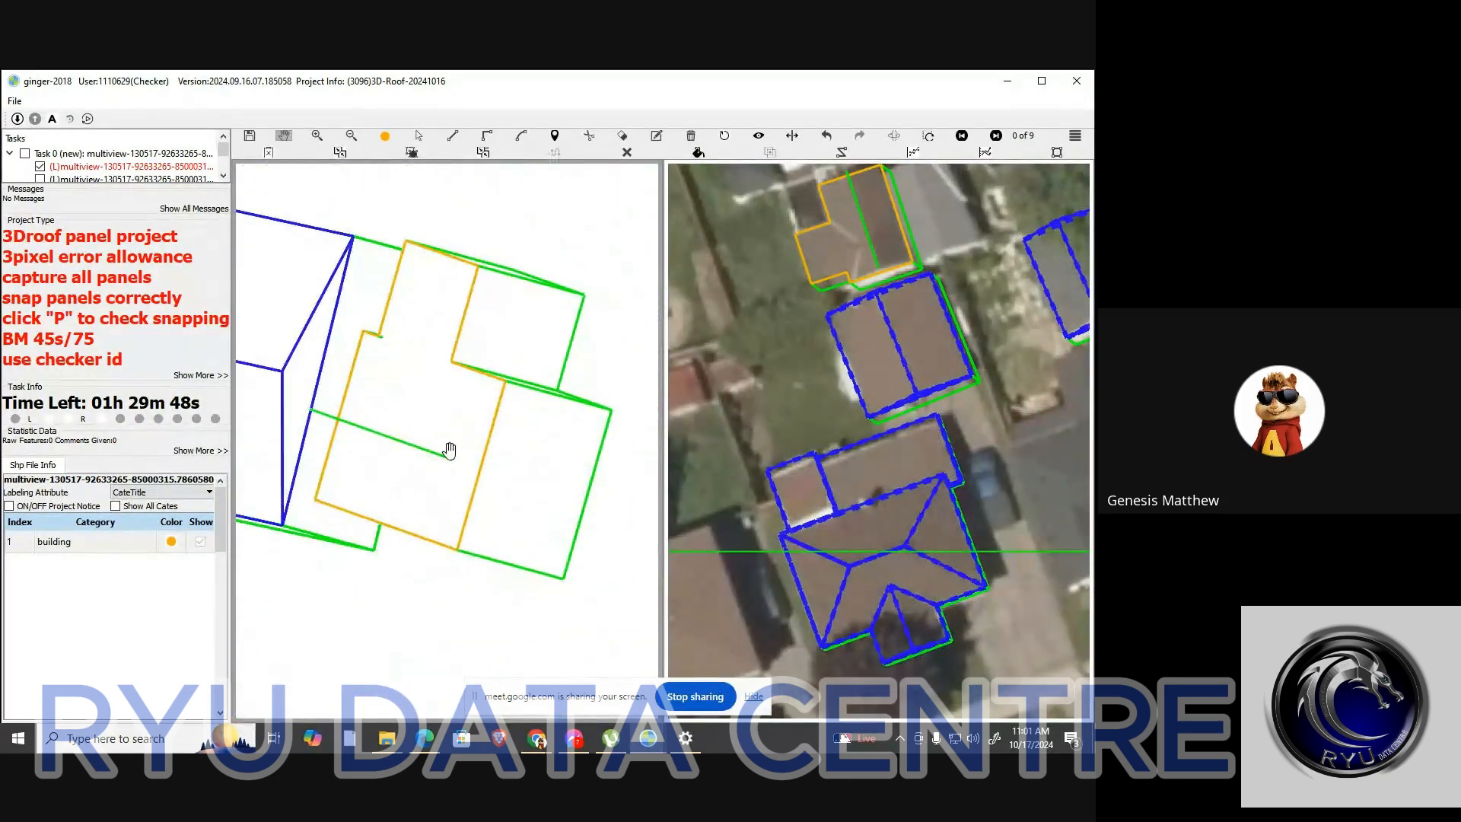
drag(450, 451, 469, 404)
key(s)
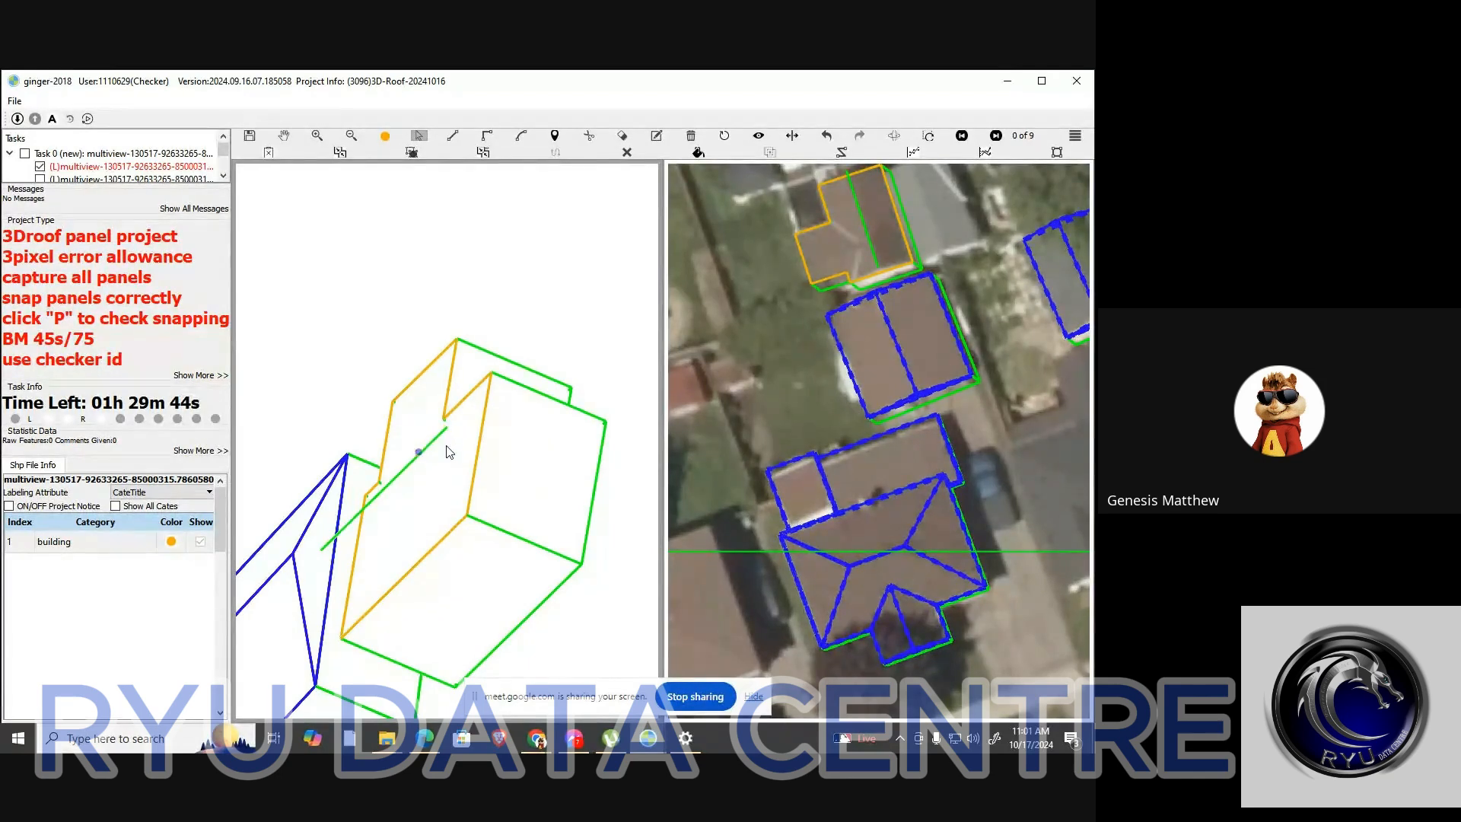
key(h)
drag(444, 469, 490, 392)
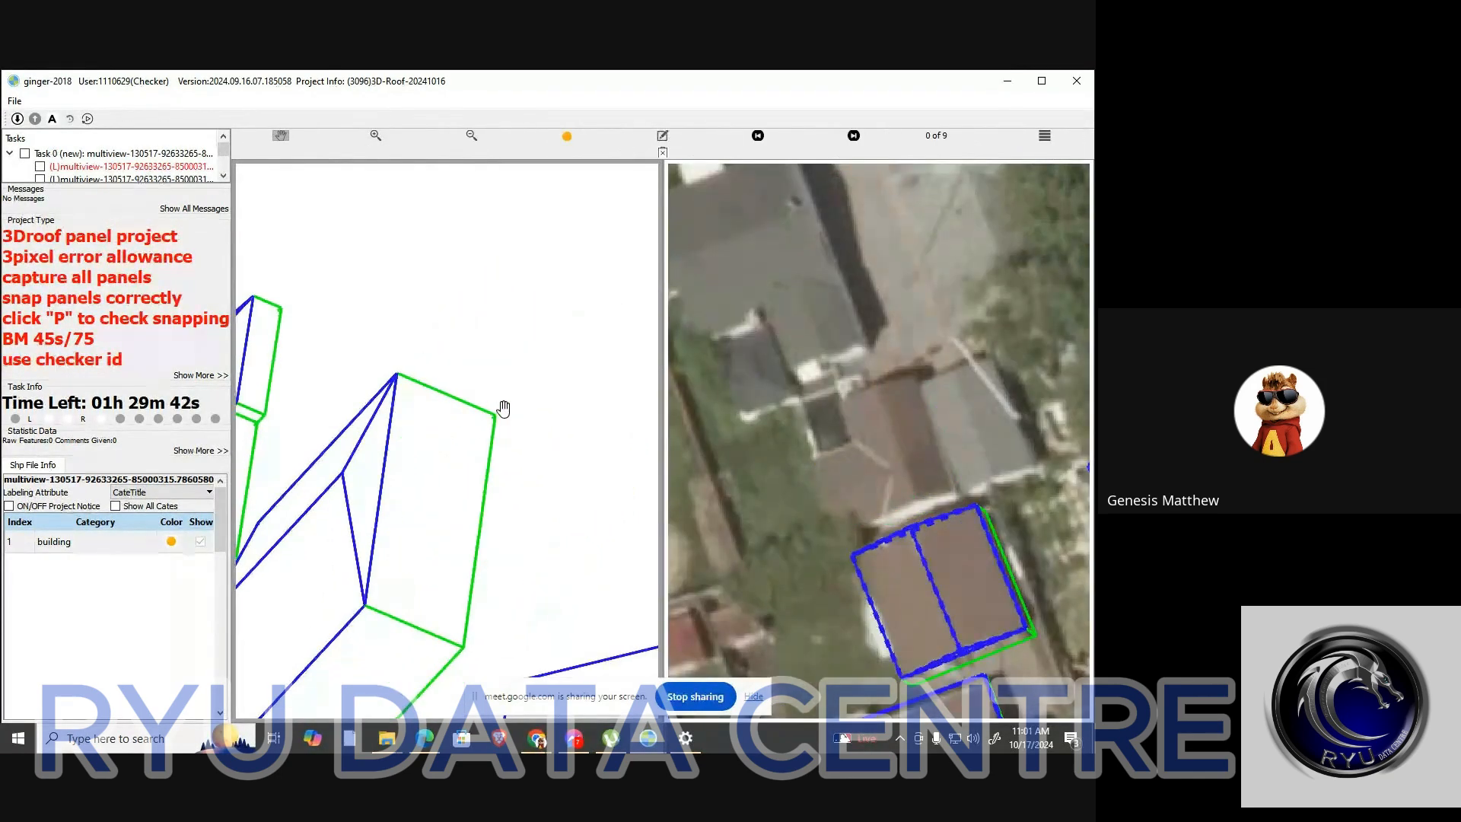
scroll(491, 399, down, 5)
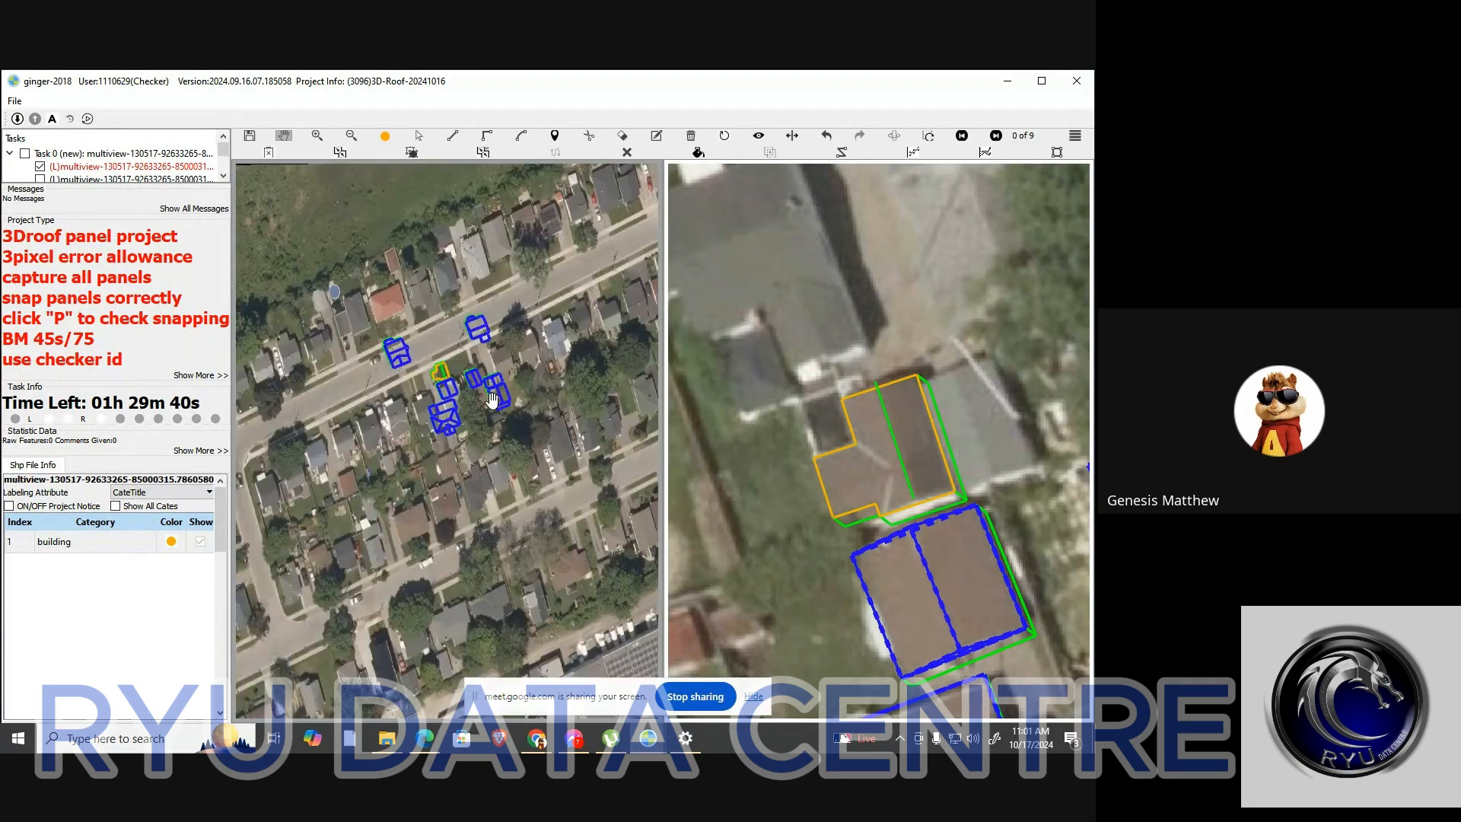
scroll(461, 368, up, 6)
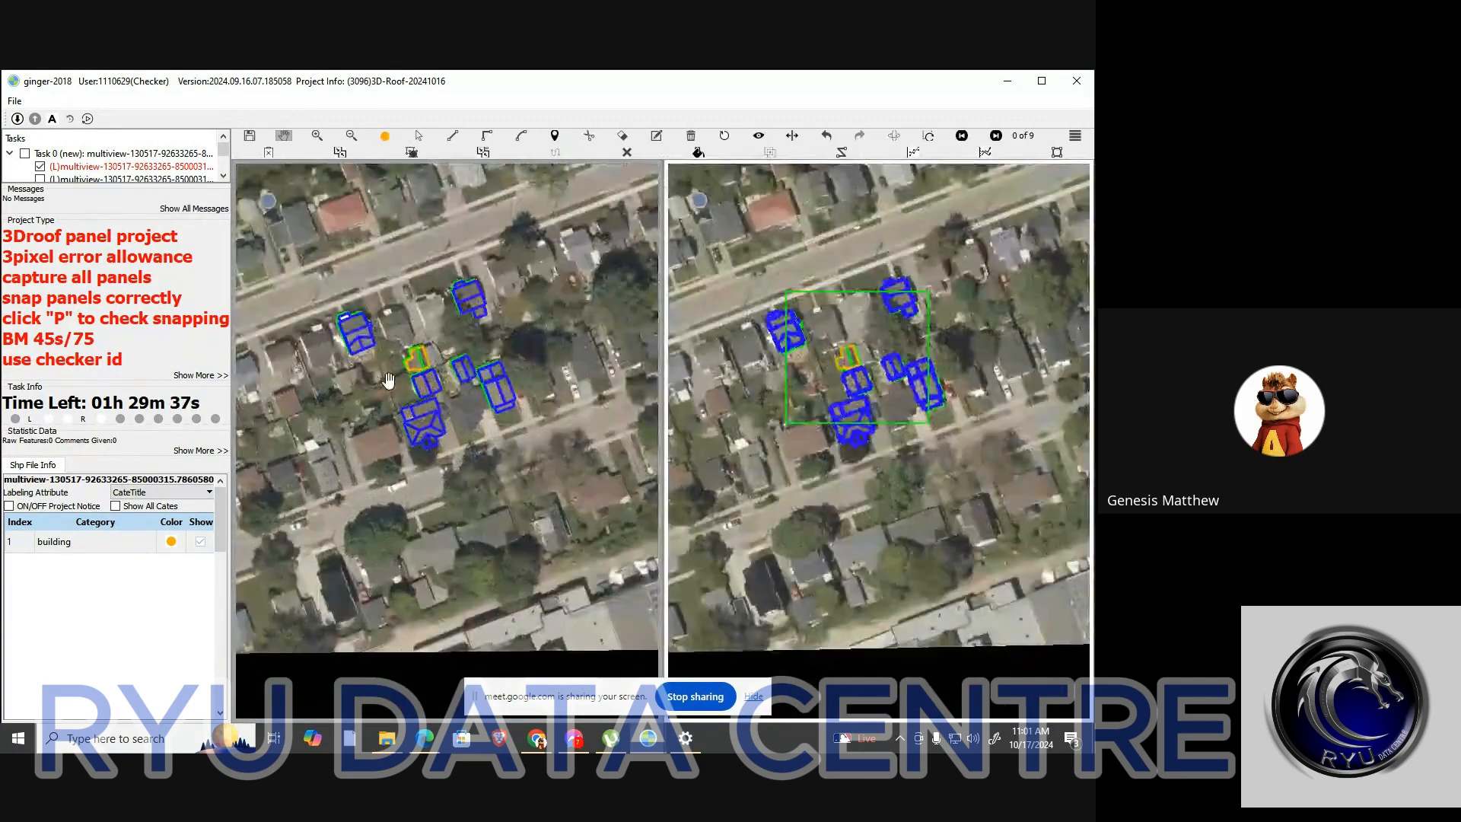
scroll(441, 350, up, 5)
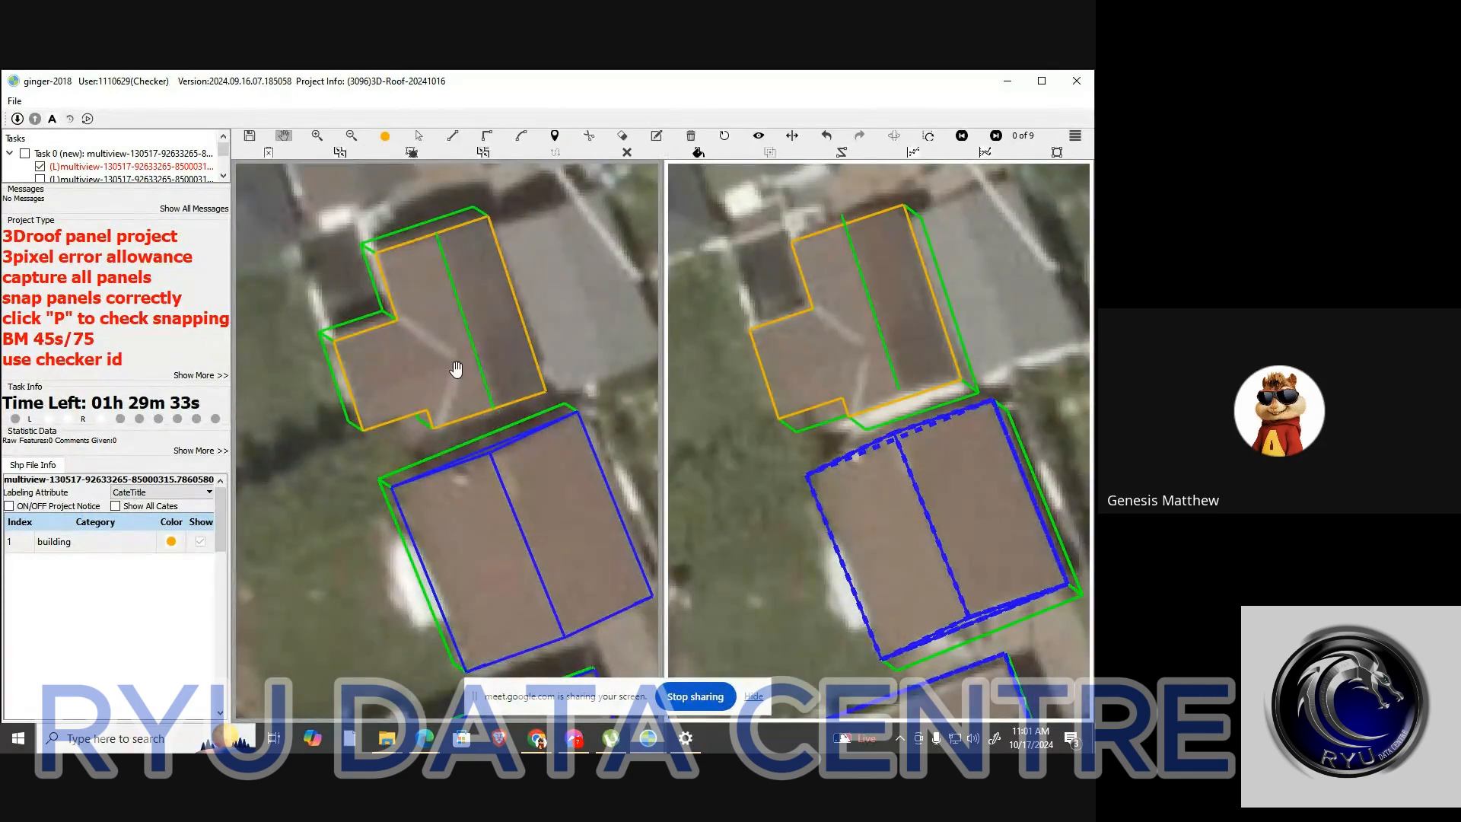
Trace the near gable triangle in 3D, connecting the ridge end to both eave corners beside the neighbouring gabled roof
drag(454, 367, 472, 331)
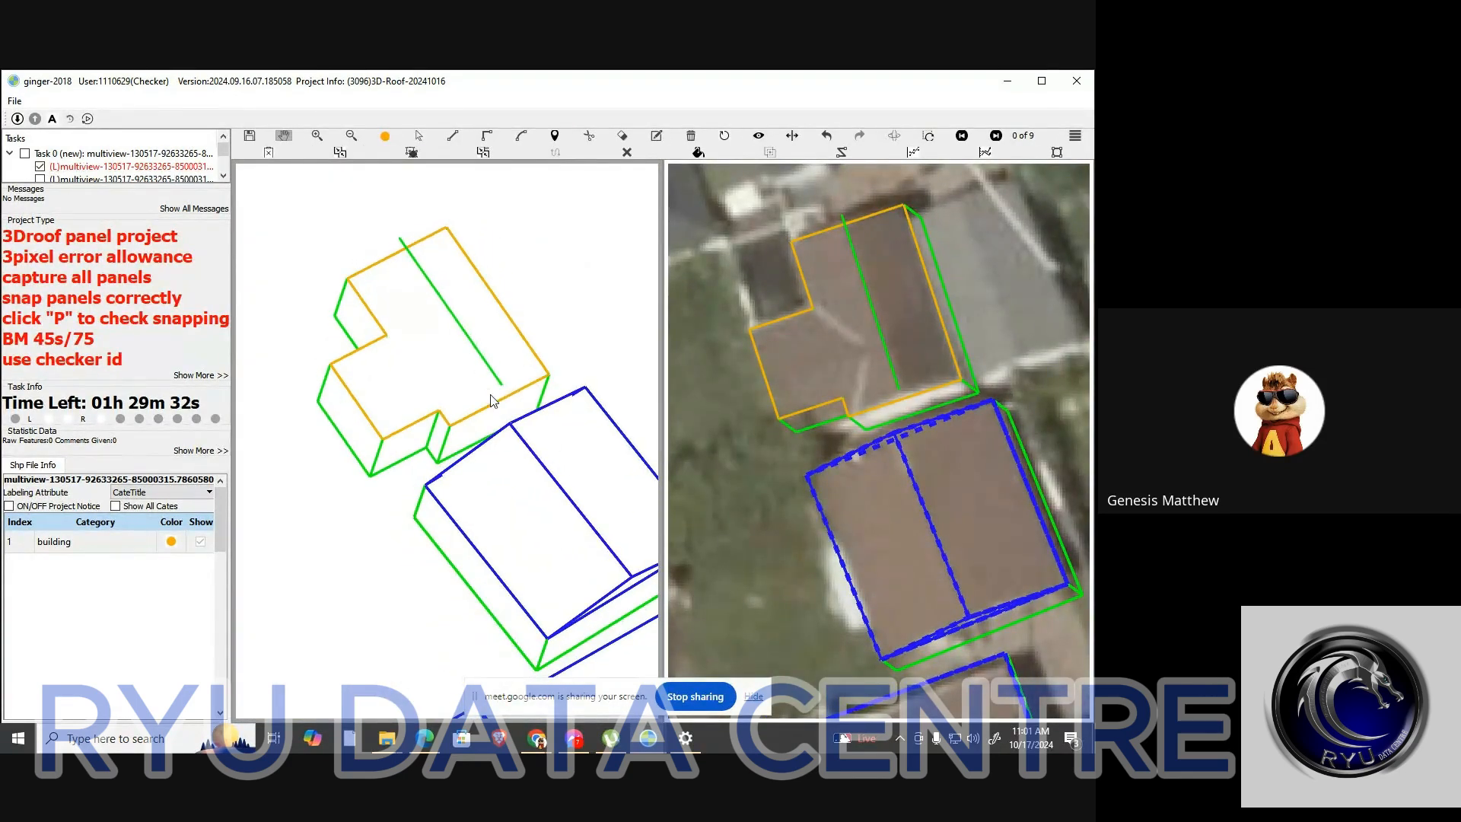
key(Escape)
key(l)
click(504, 386)
click(449, 424)
double_click(547, 373)
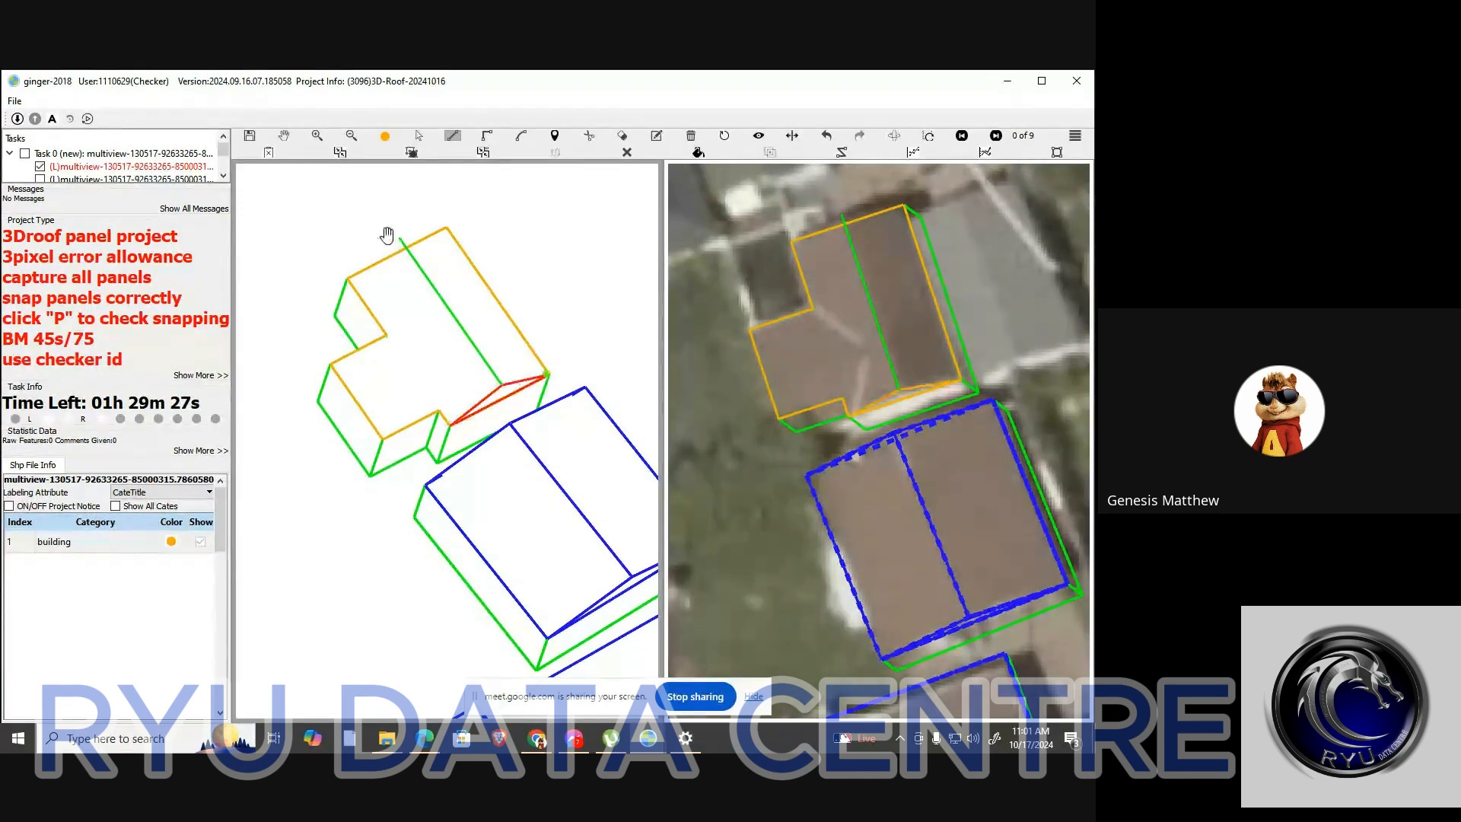
Try to trace the far gable triangle from the ridge end to its two eave corners
click(349, 278)
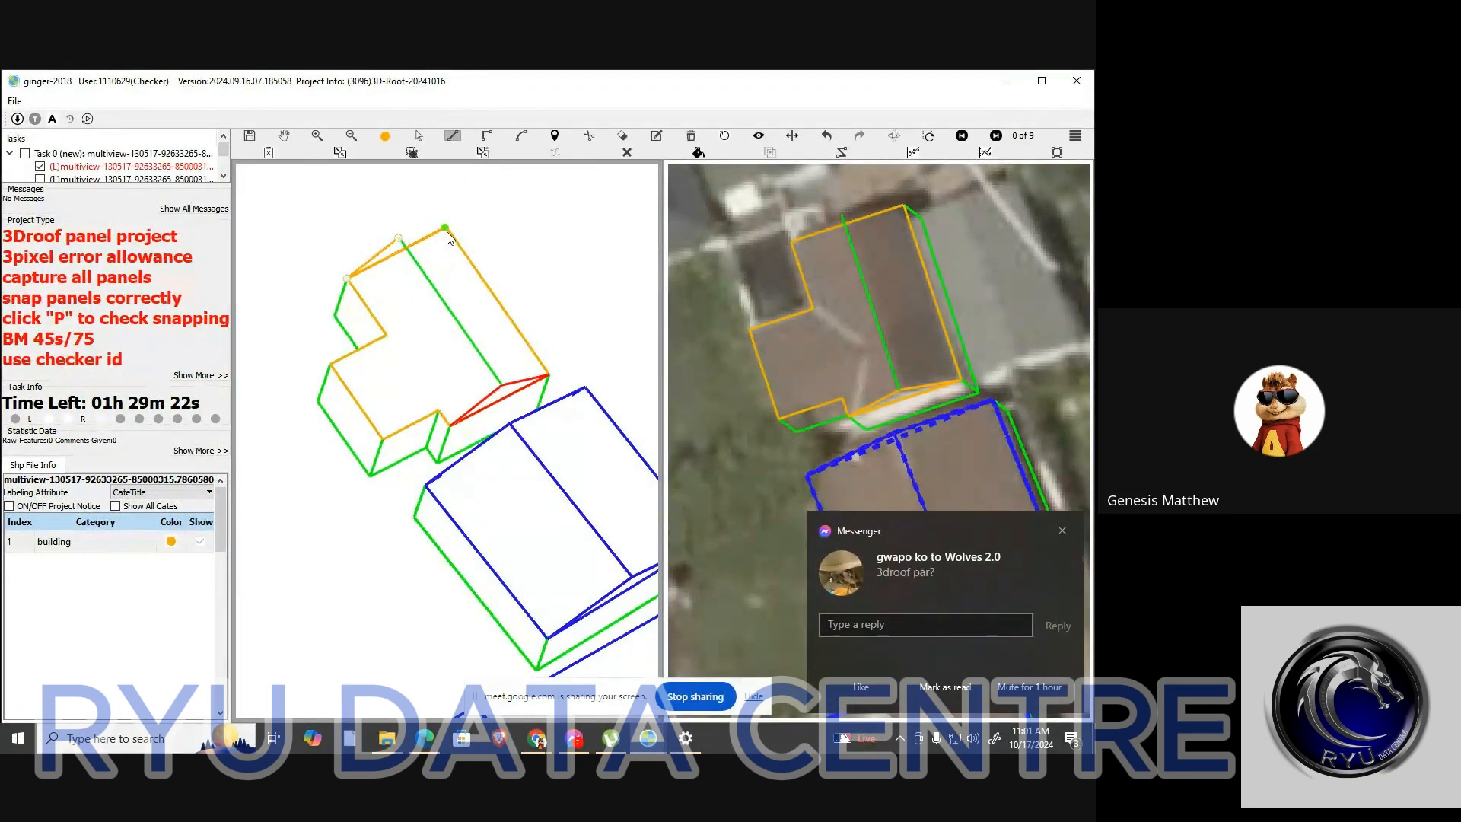
double_click(447, 232)
key(Escape)
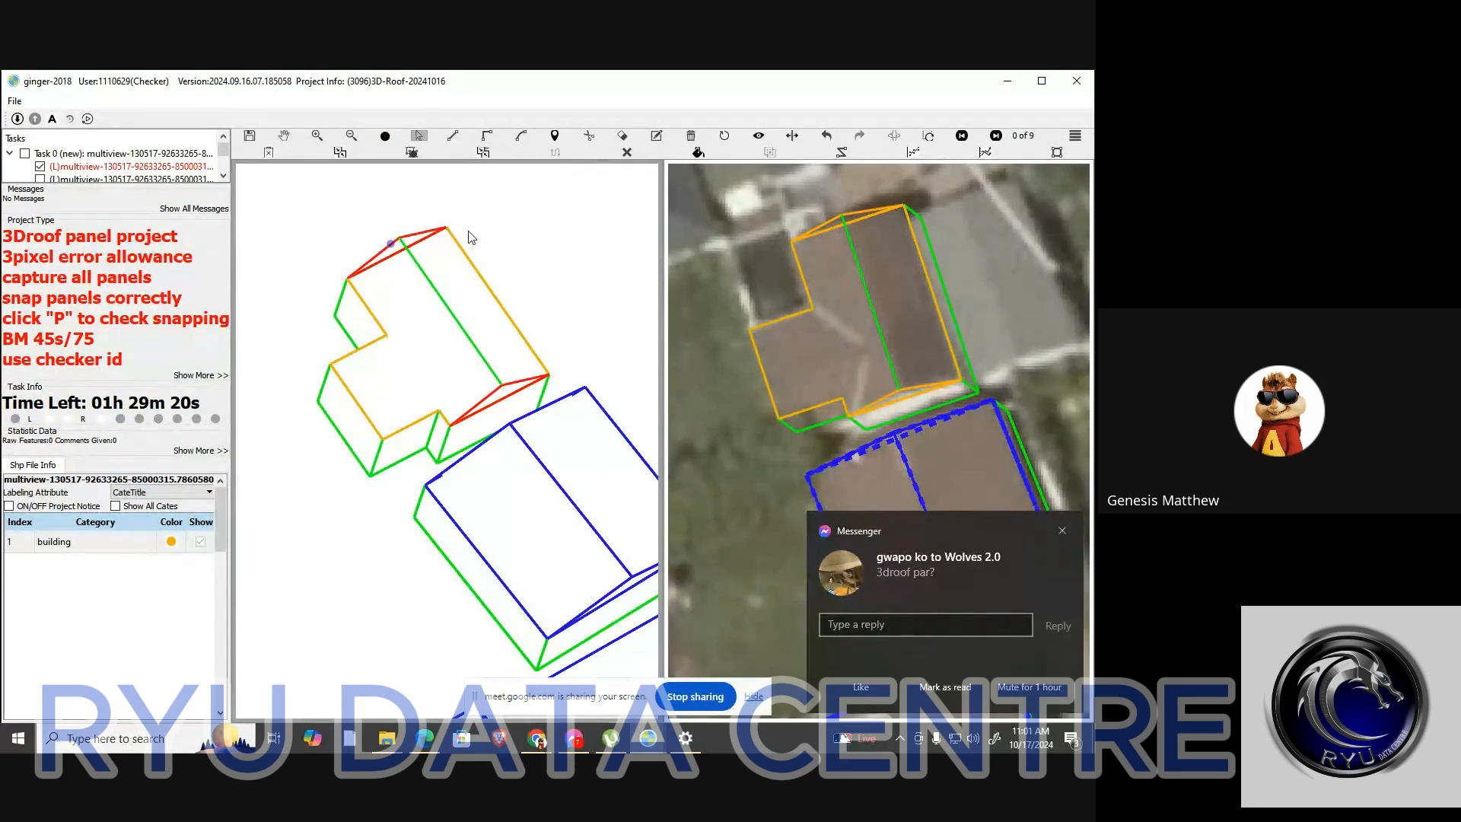
key(l)
scroll(439, 235, up, 3)
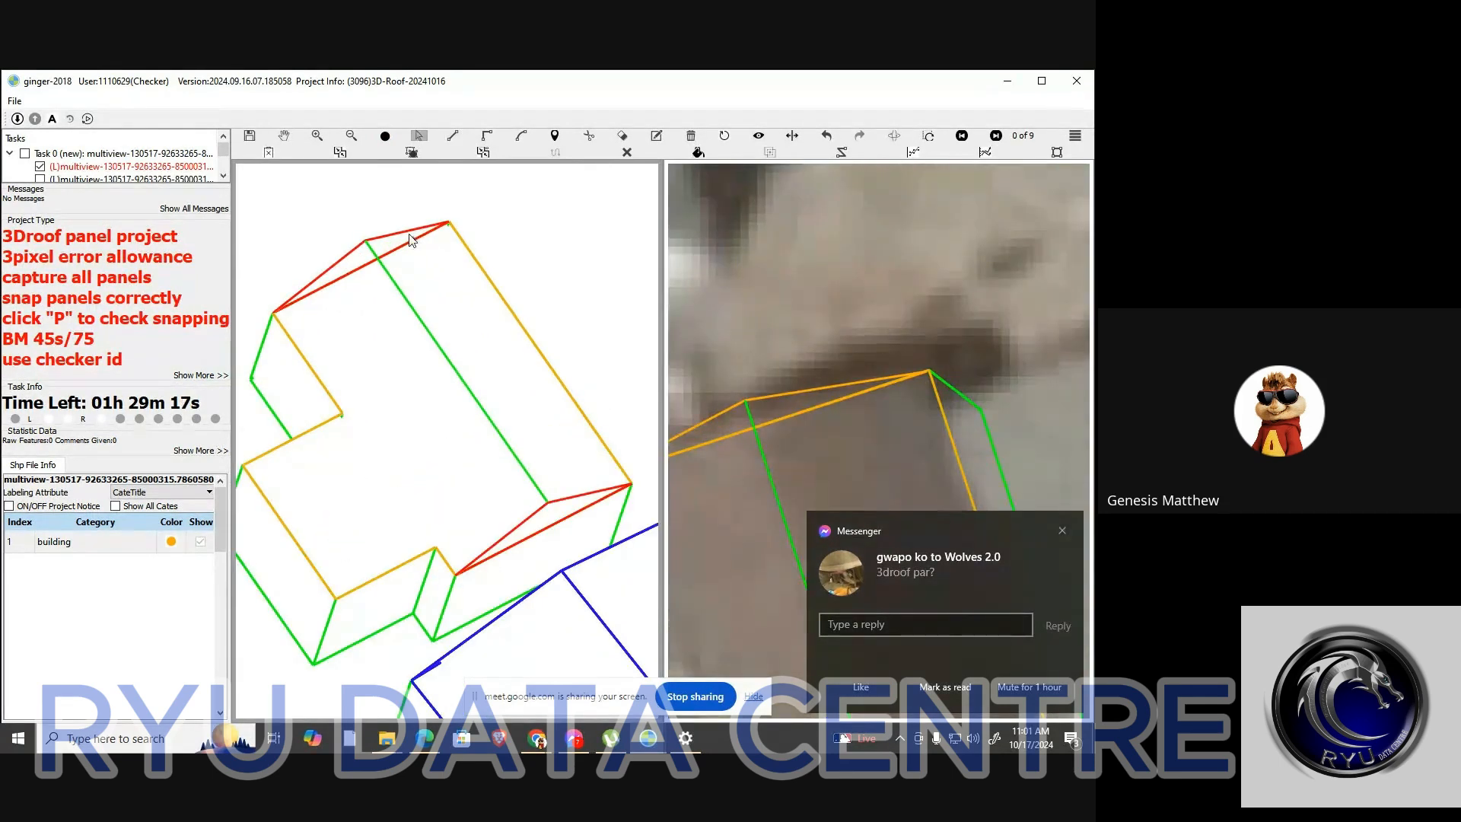
key(Escape)
key(Delete)
Redraw the far gable triangle, joining both eave corners to the ridge end
key(l)
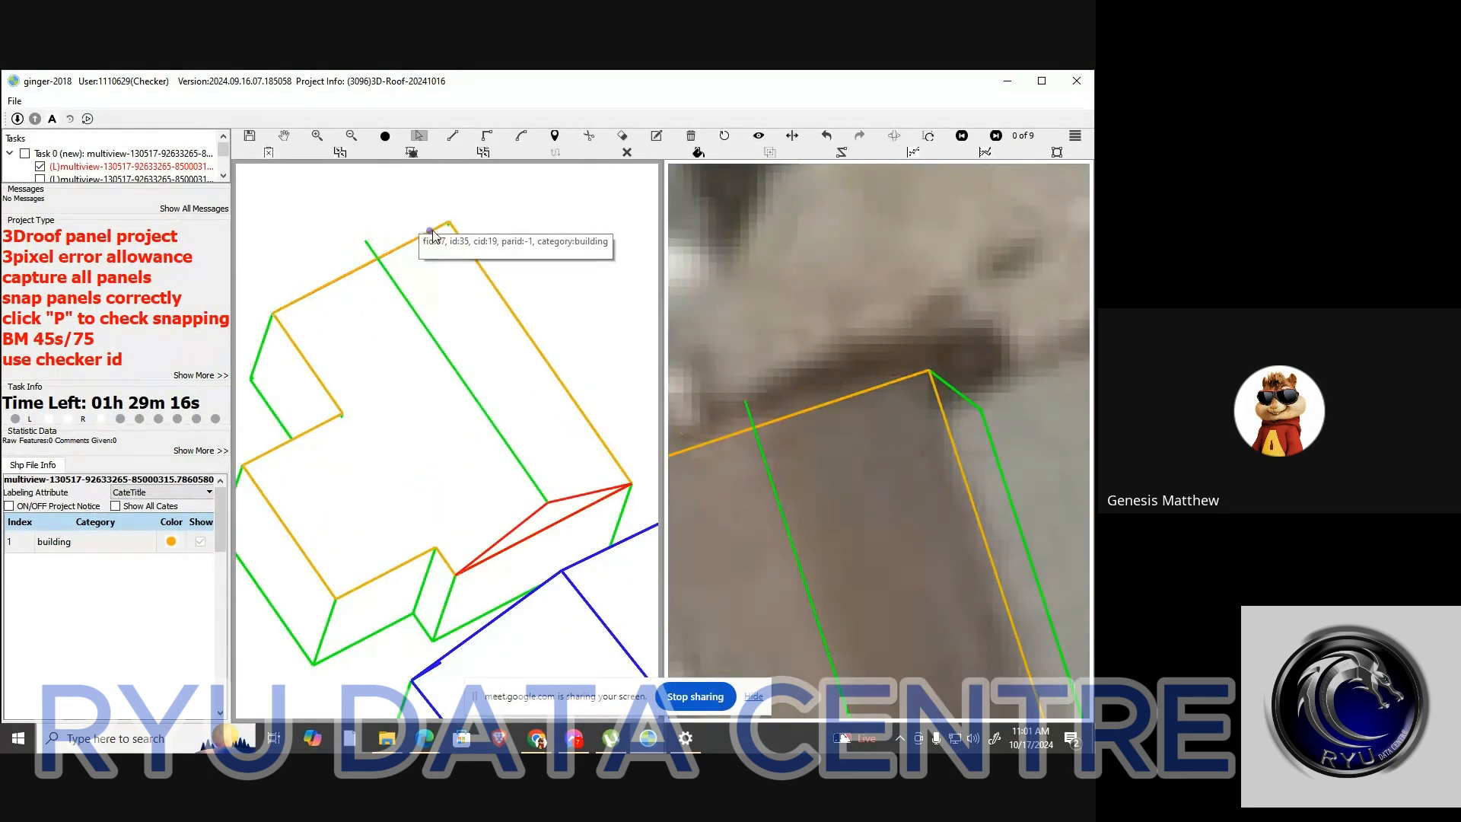
click(270, 315)
double_click(365, 240)
scroll(383, 286, down, 2)
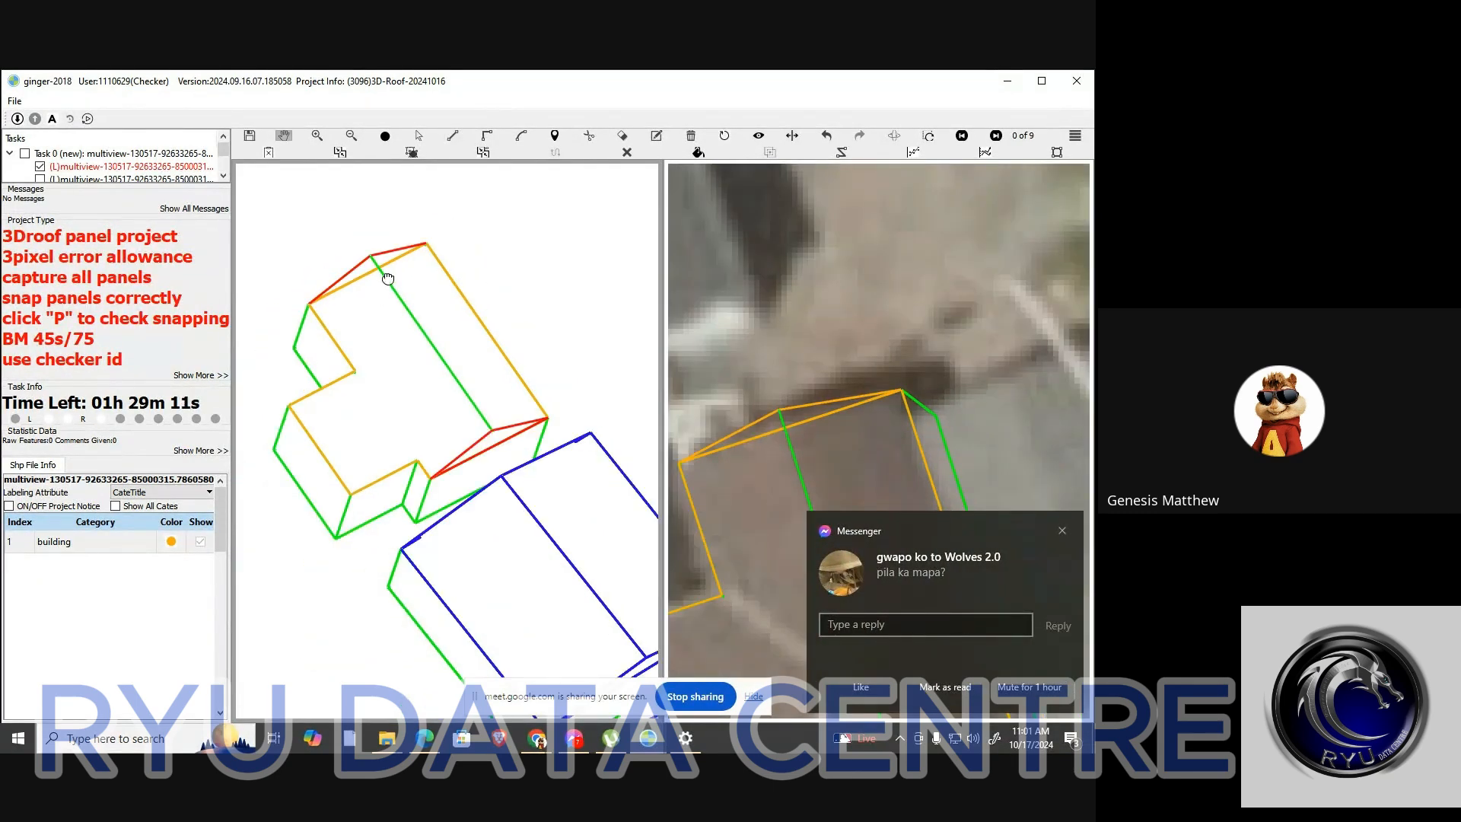
Trace the long roof panel between the ridge and the eave on the side of the small wing
drag(386, 278, 398, 244)
click(382, 220)
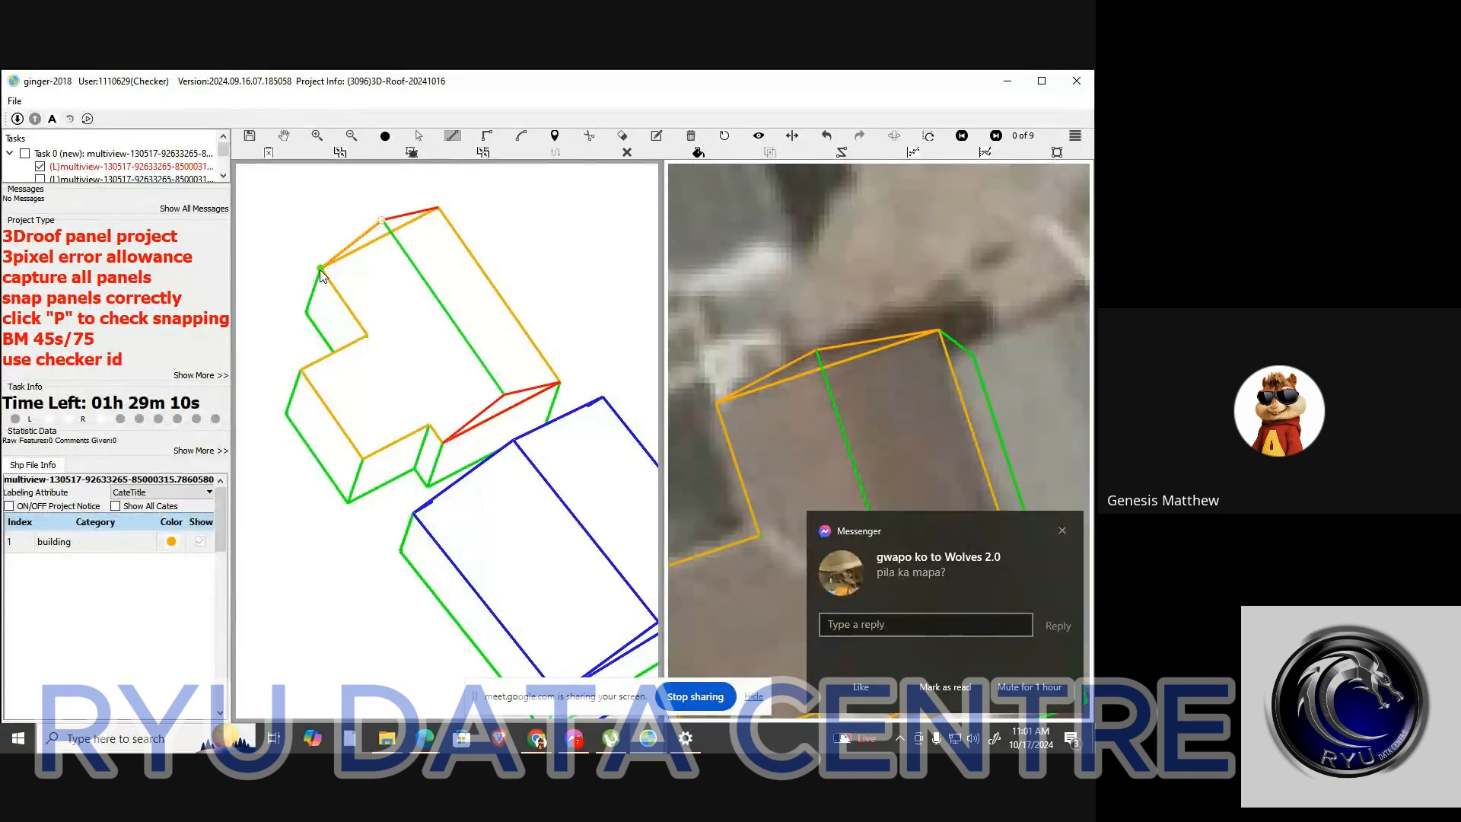
click(321, 271)
click(444, 445)
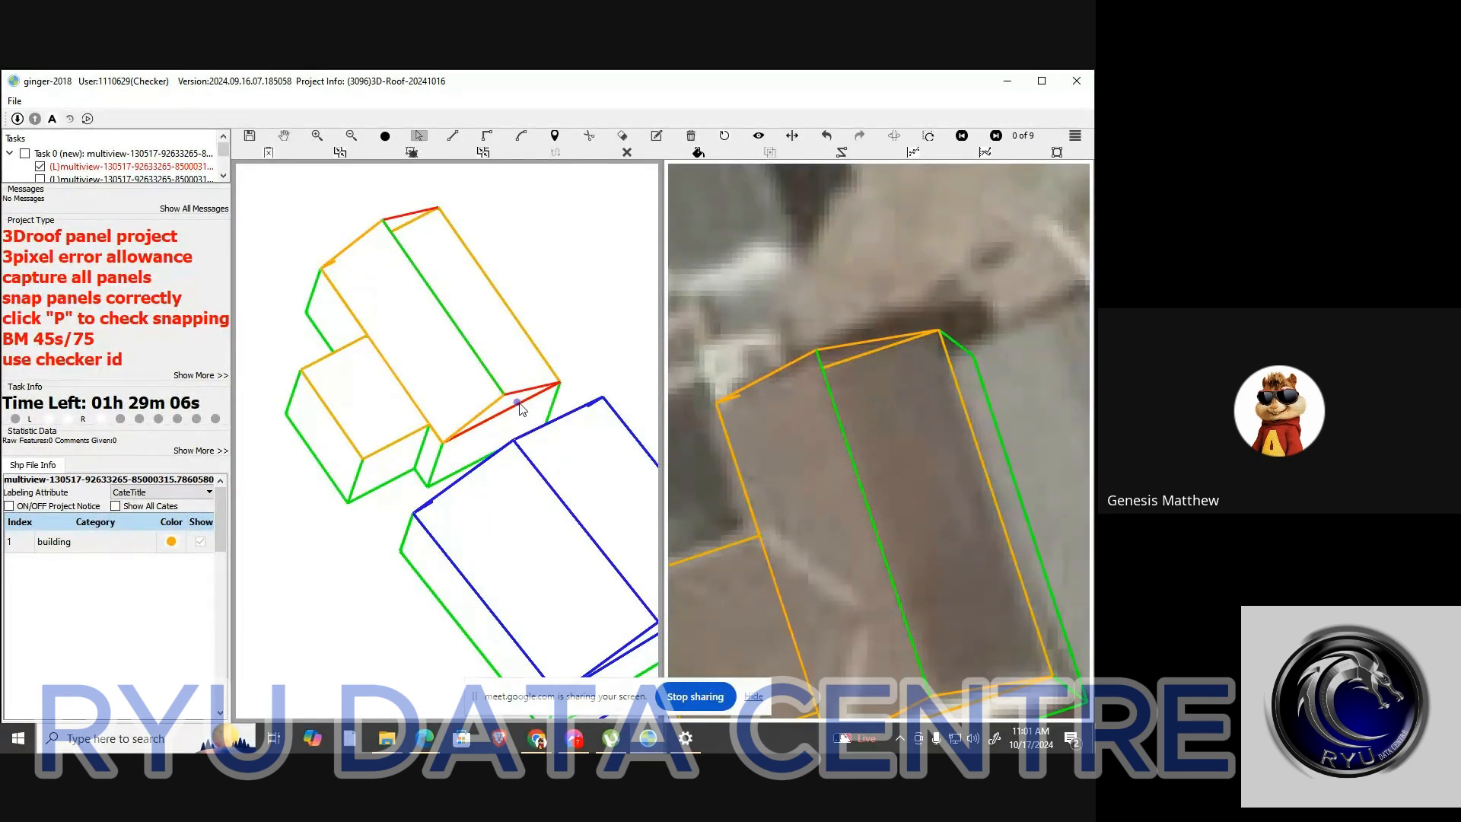
Try to trace the opposite long panel between the ridge and the straight outer eave
double_click(559, 383)
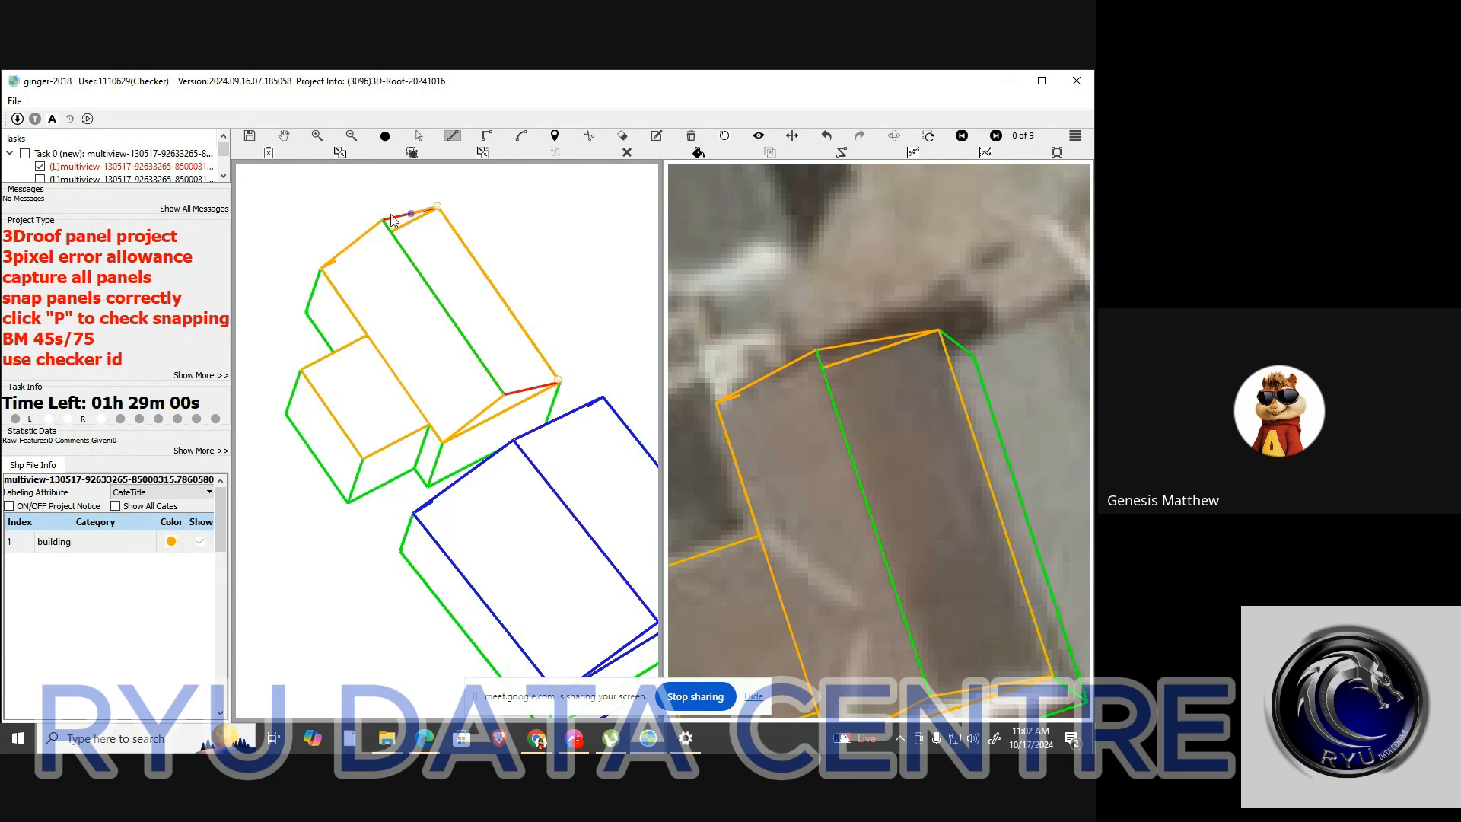
click(517, 405)
scroll(518, 405, down, 2)
key(ctrl+s)
scroll(522, 370, up, 3)
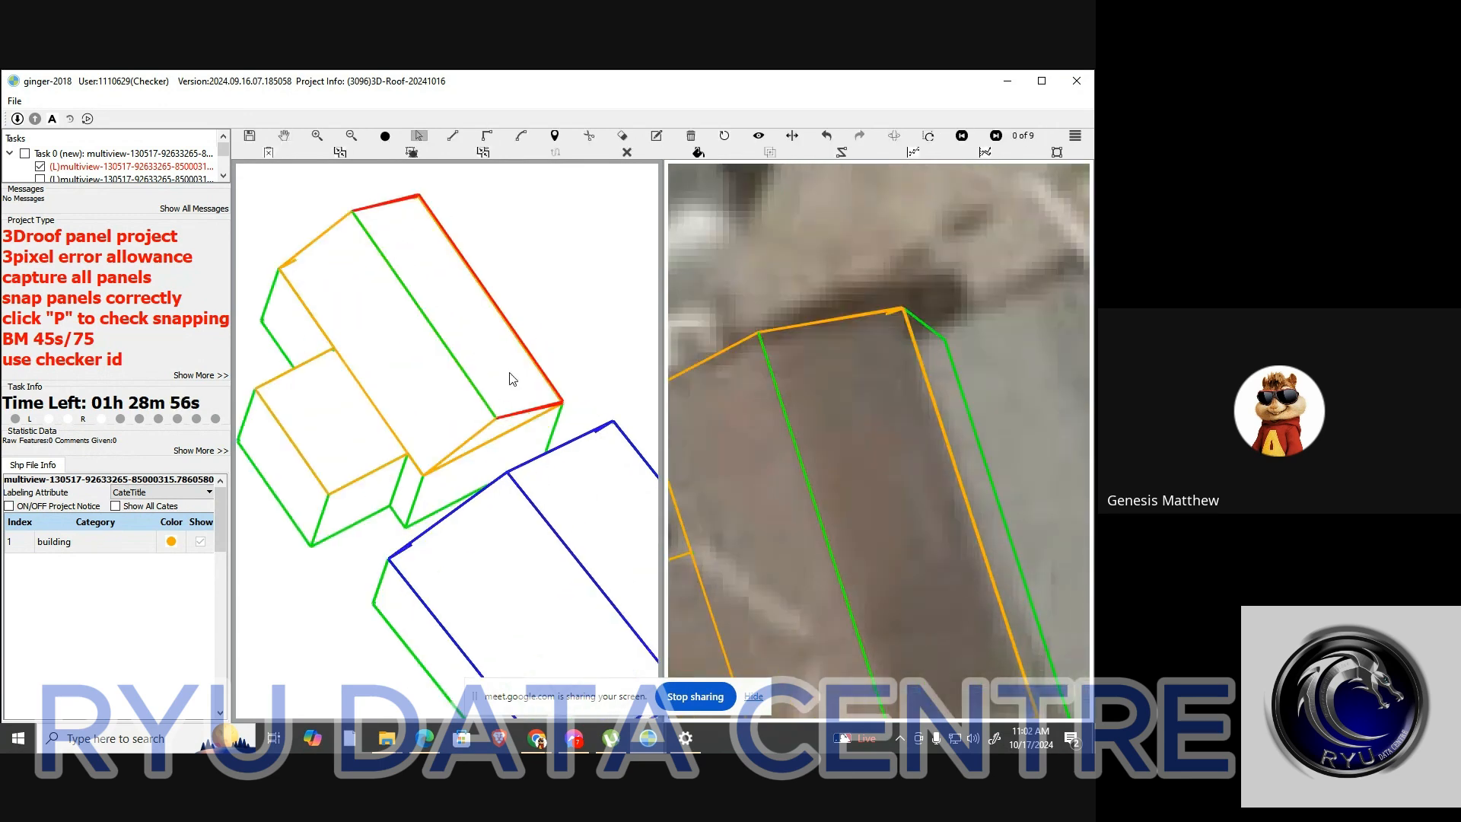
key(Delete)
Redraw the panel on the straight-eave side, snapping its corners to both outer eave corners and both ridge ends
key(l)
click(417, 197)
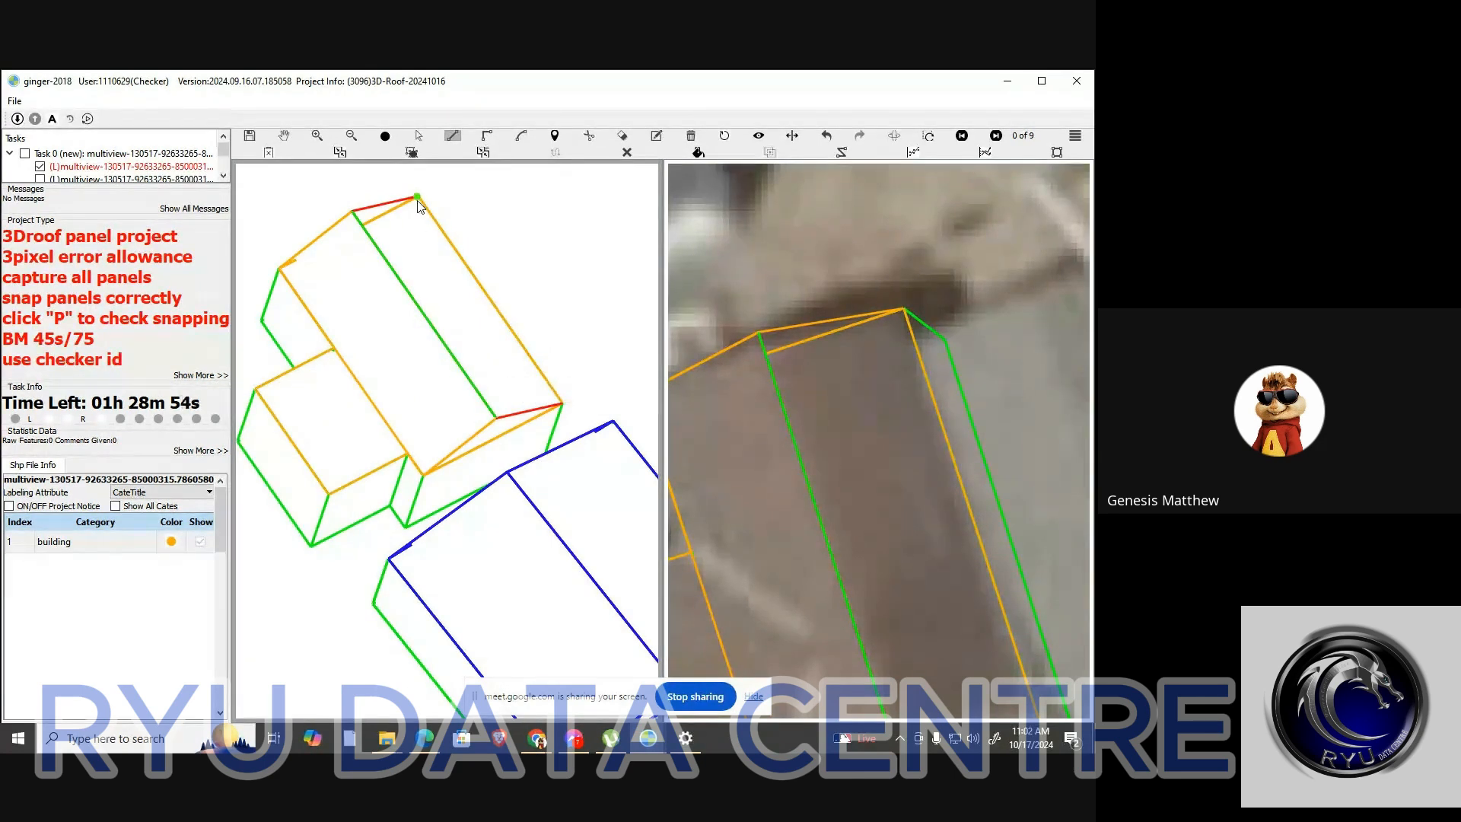
click(562, 405)
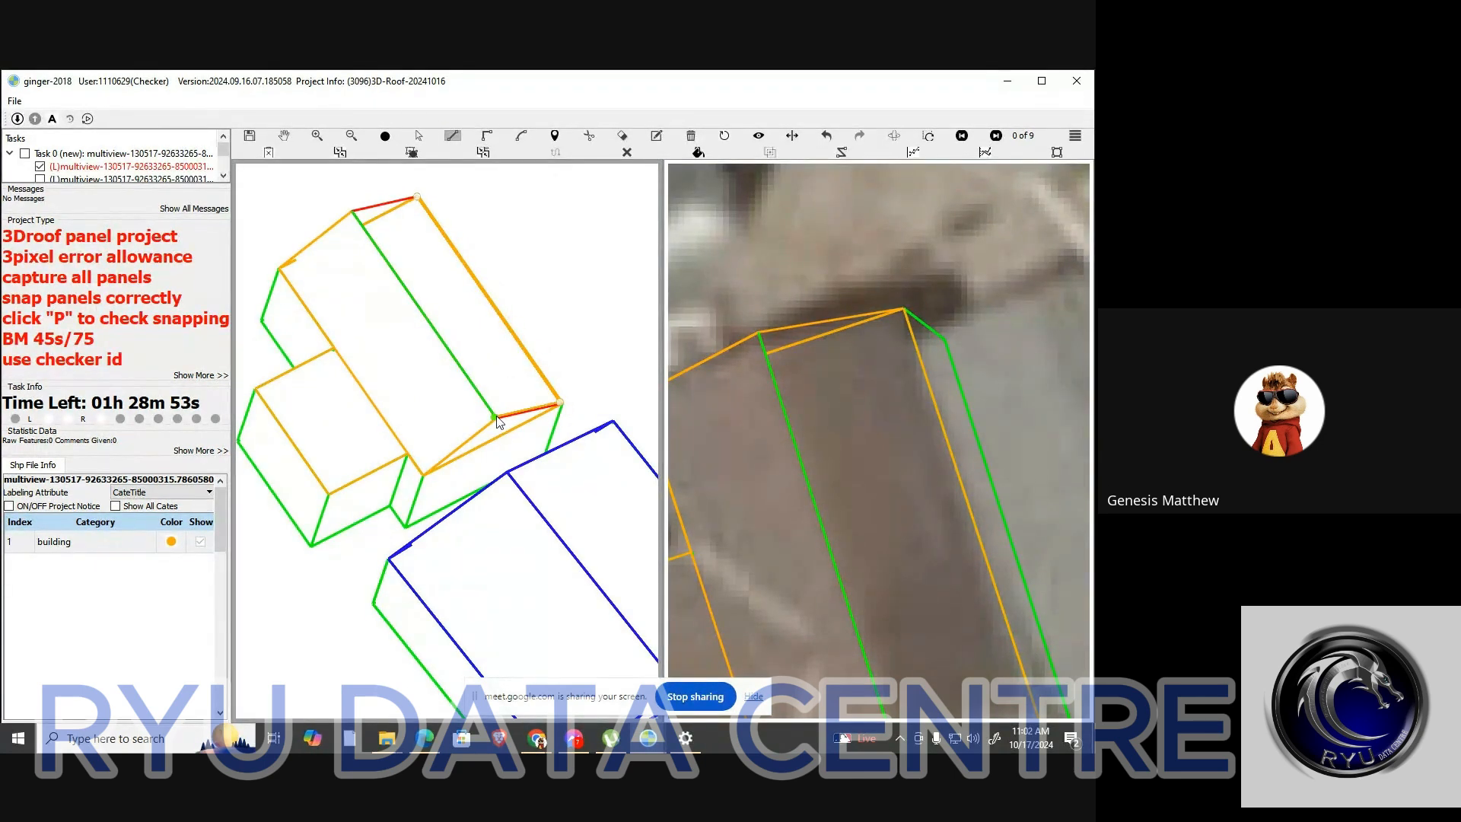
click(351, 212)
right_click(359, 217)
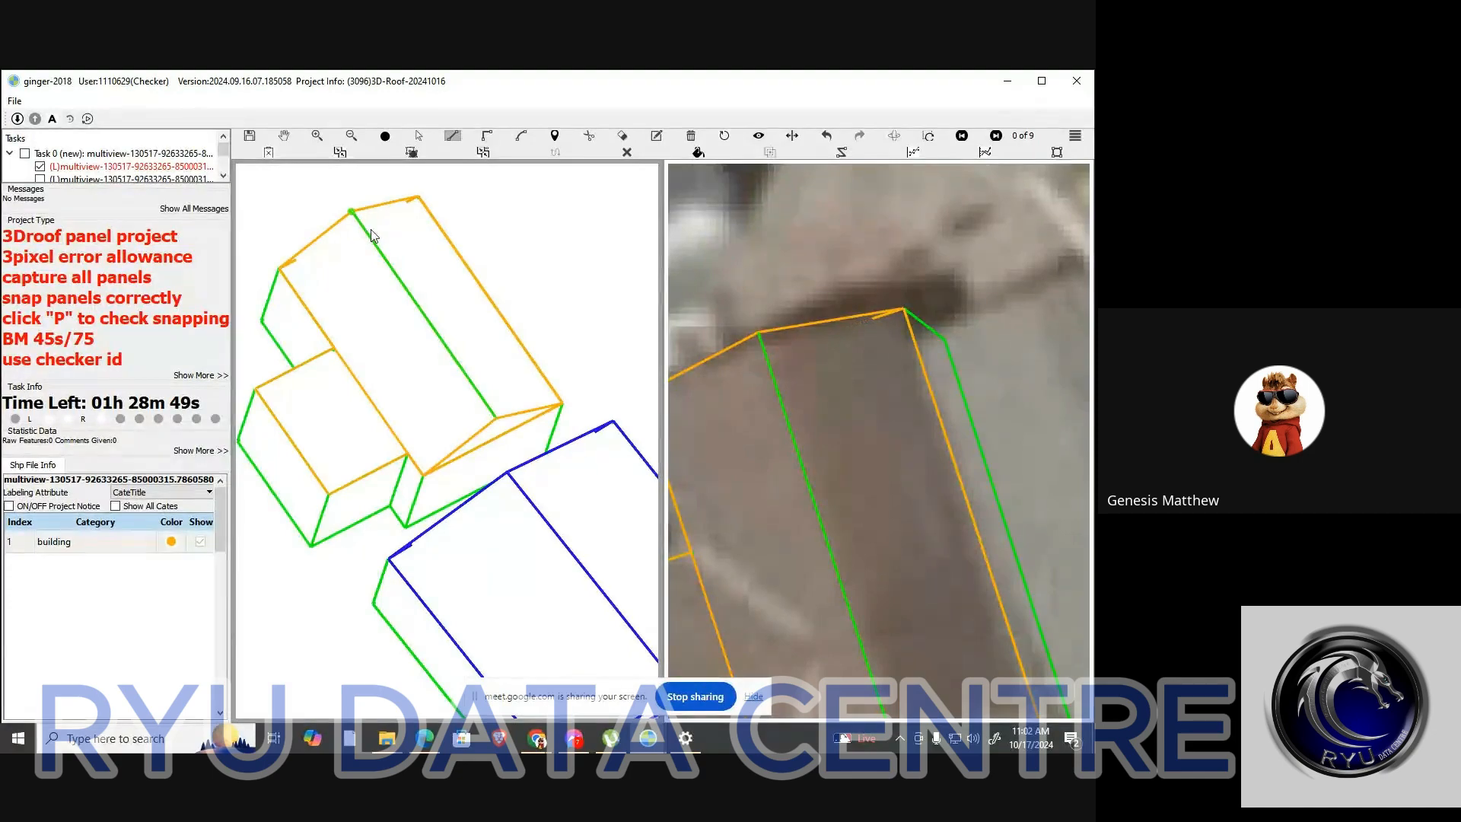
Inspect the L-shaped roof in both aerial images and check the snapping of its panels in the 3D wireframe
scroll(418, 320, down, 6)
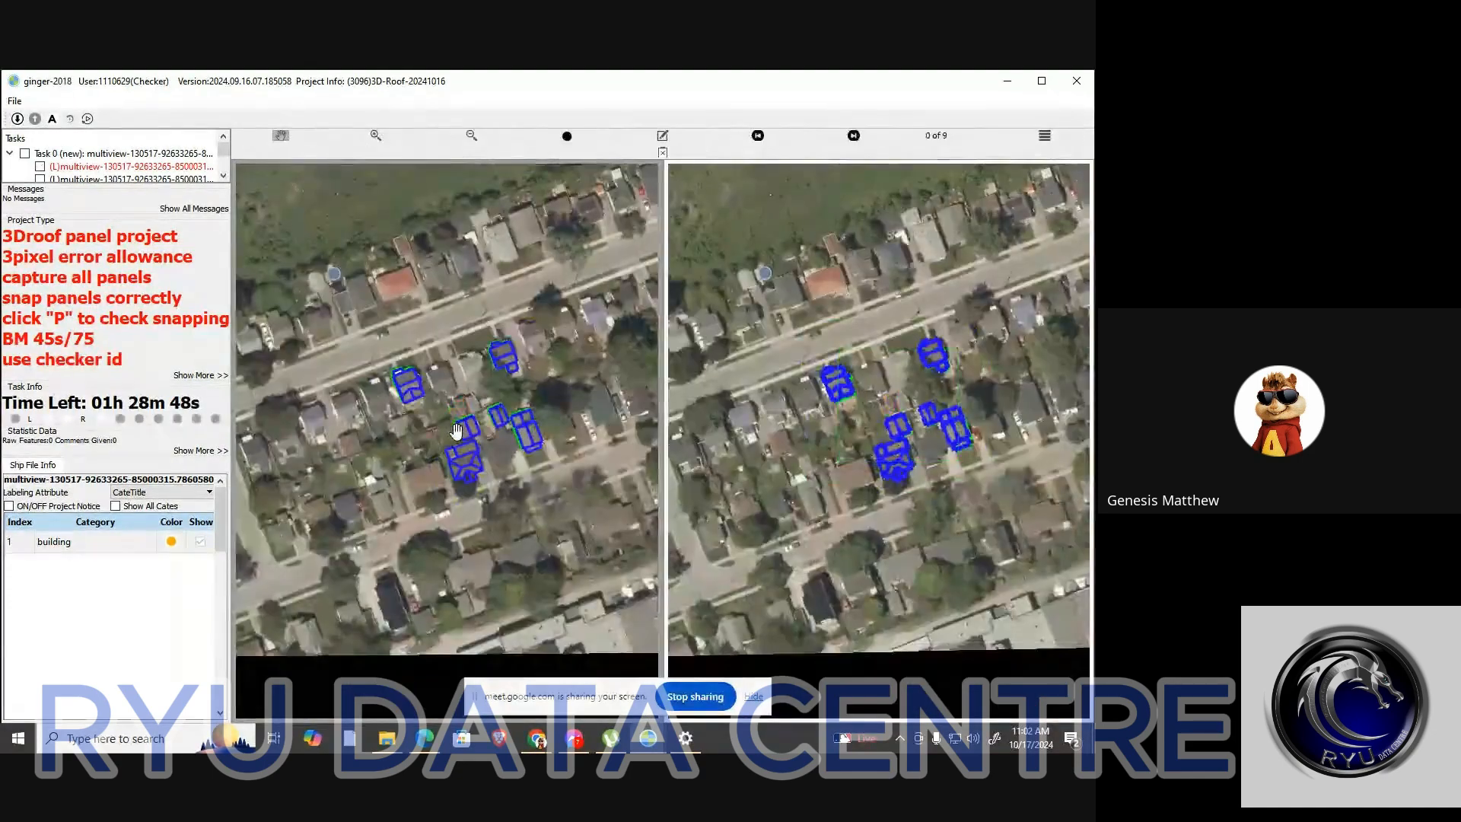
scroll(456, 430, up, 4)
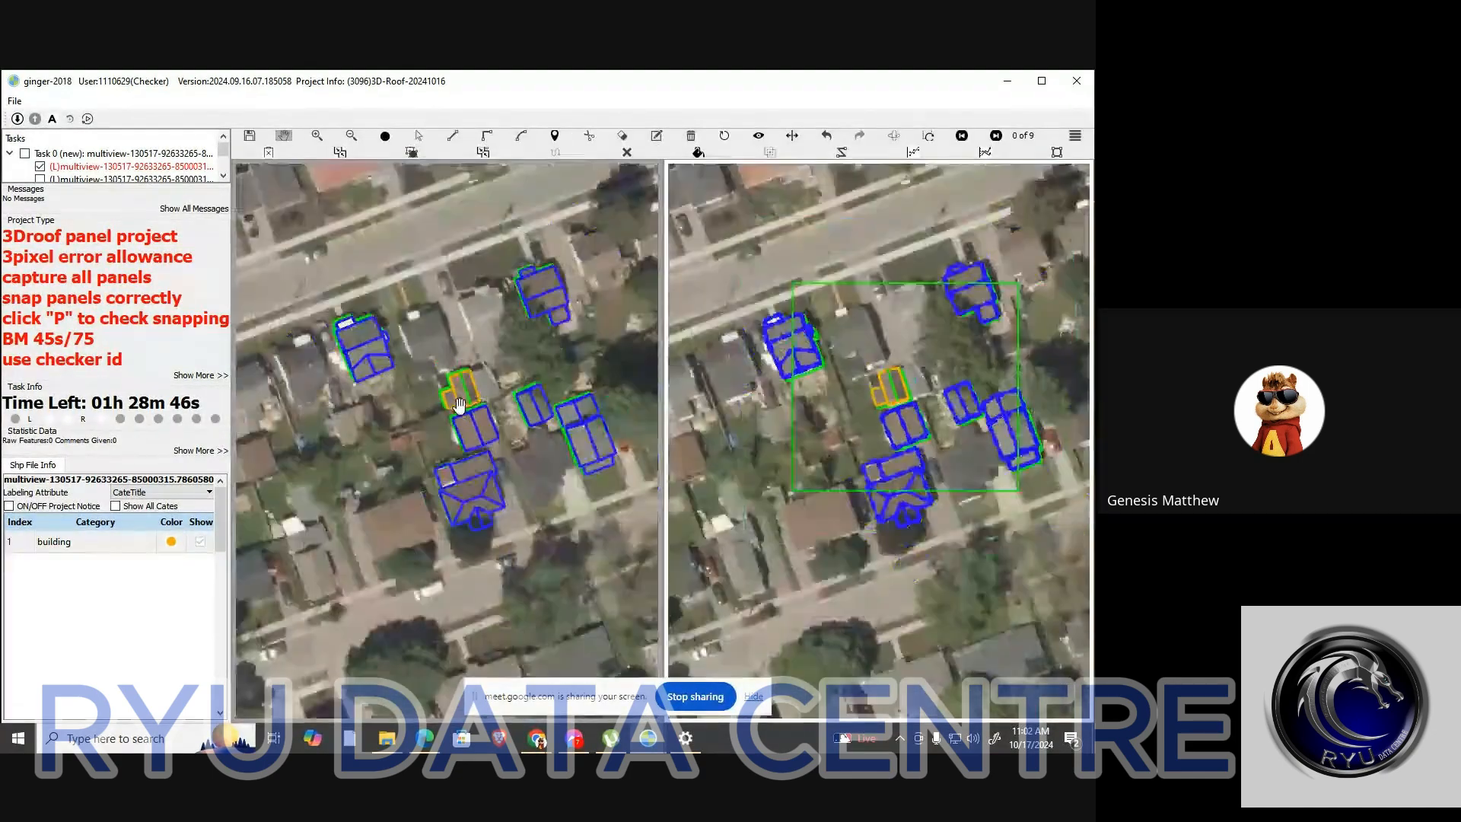
scroll(459, 405, up, 4)
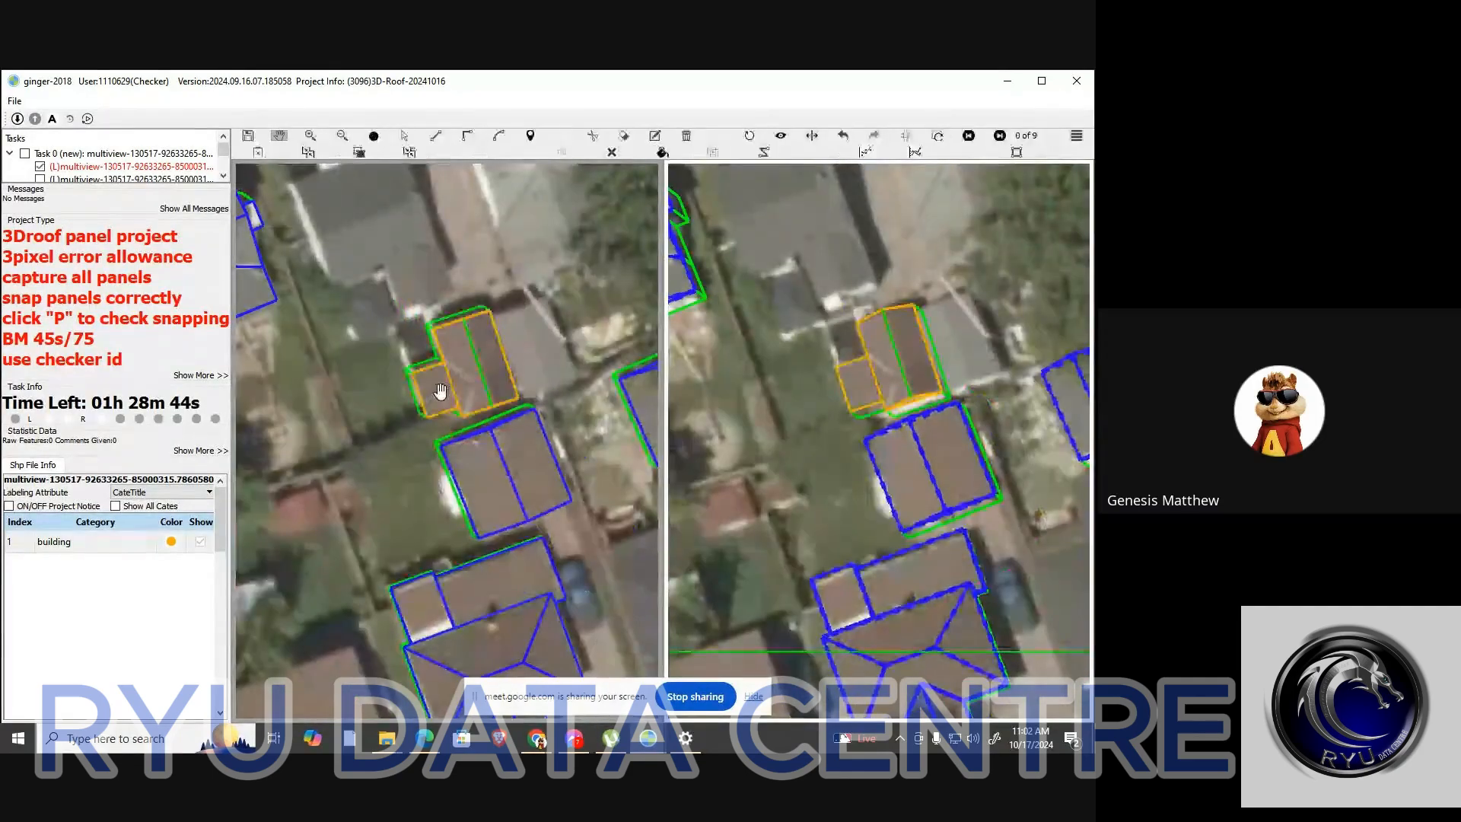
scroll(441, 390, up, 2)
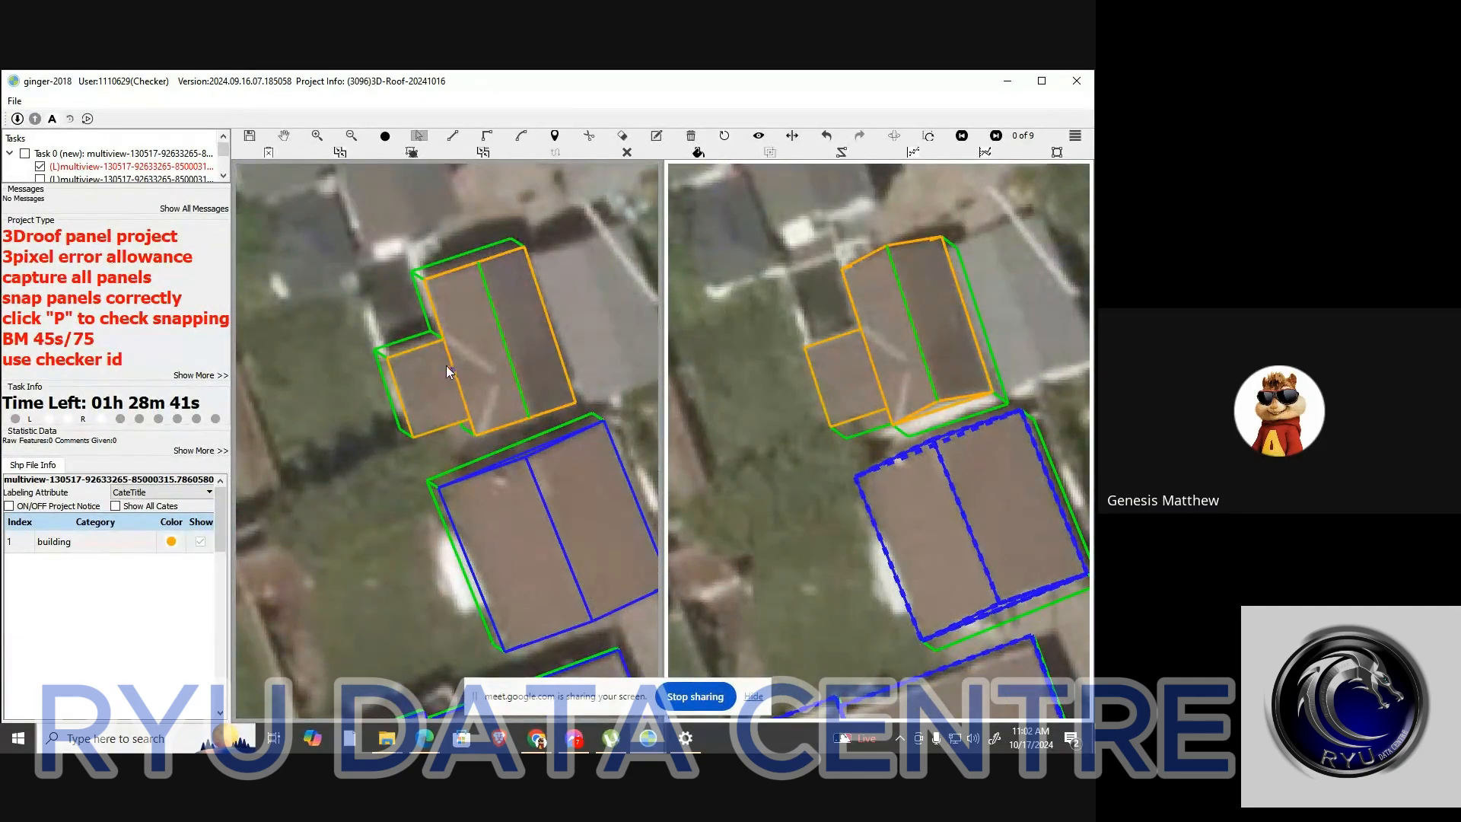
scroll(439, 391, up, 3)
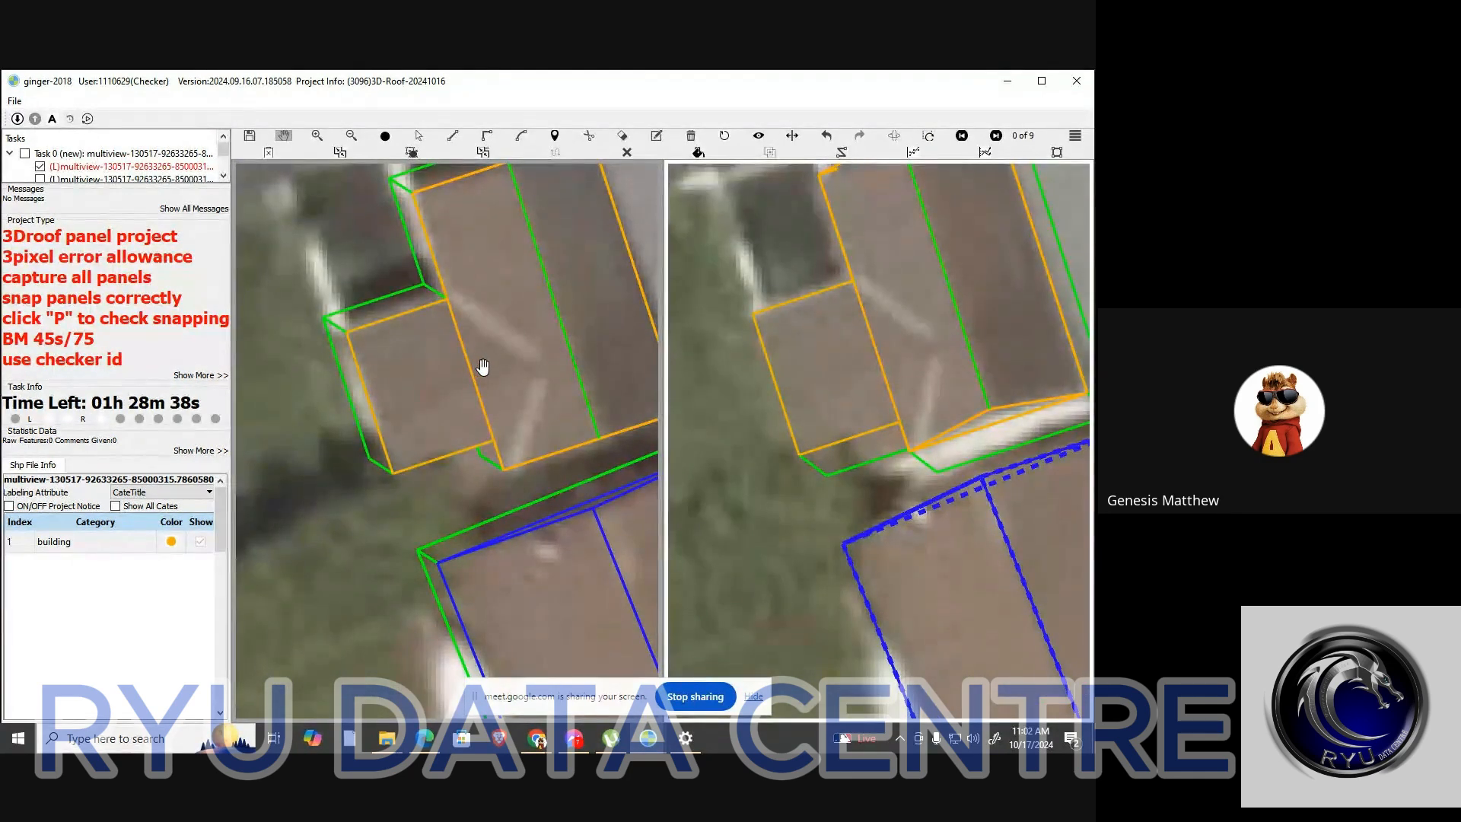
drag(520, 344, 463, 284)
key(p)
scroll(462, 284, up, 2)
key(space)
key(space)
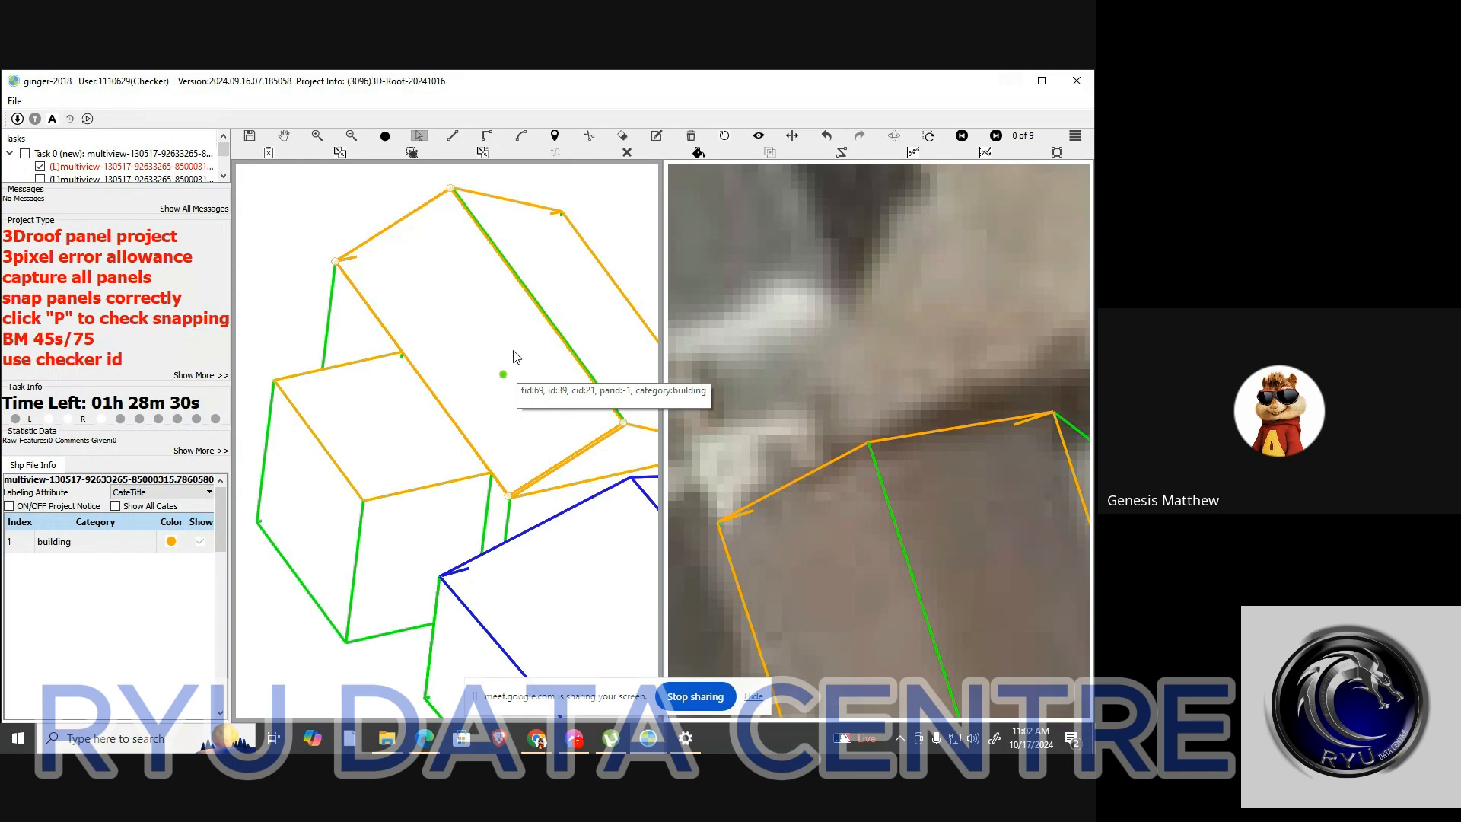
Examine the L-shaped roof's panels in the 3D wireframe and compare them with both aerial images, with annotations hidden and shown
key(space)
key(space)
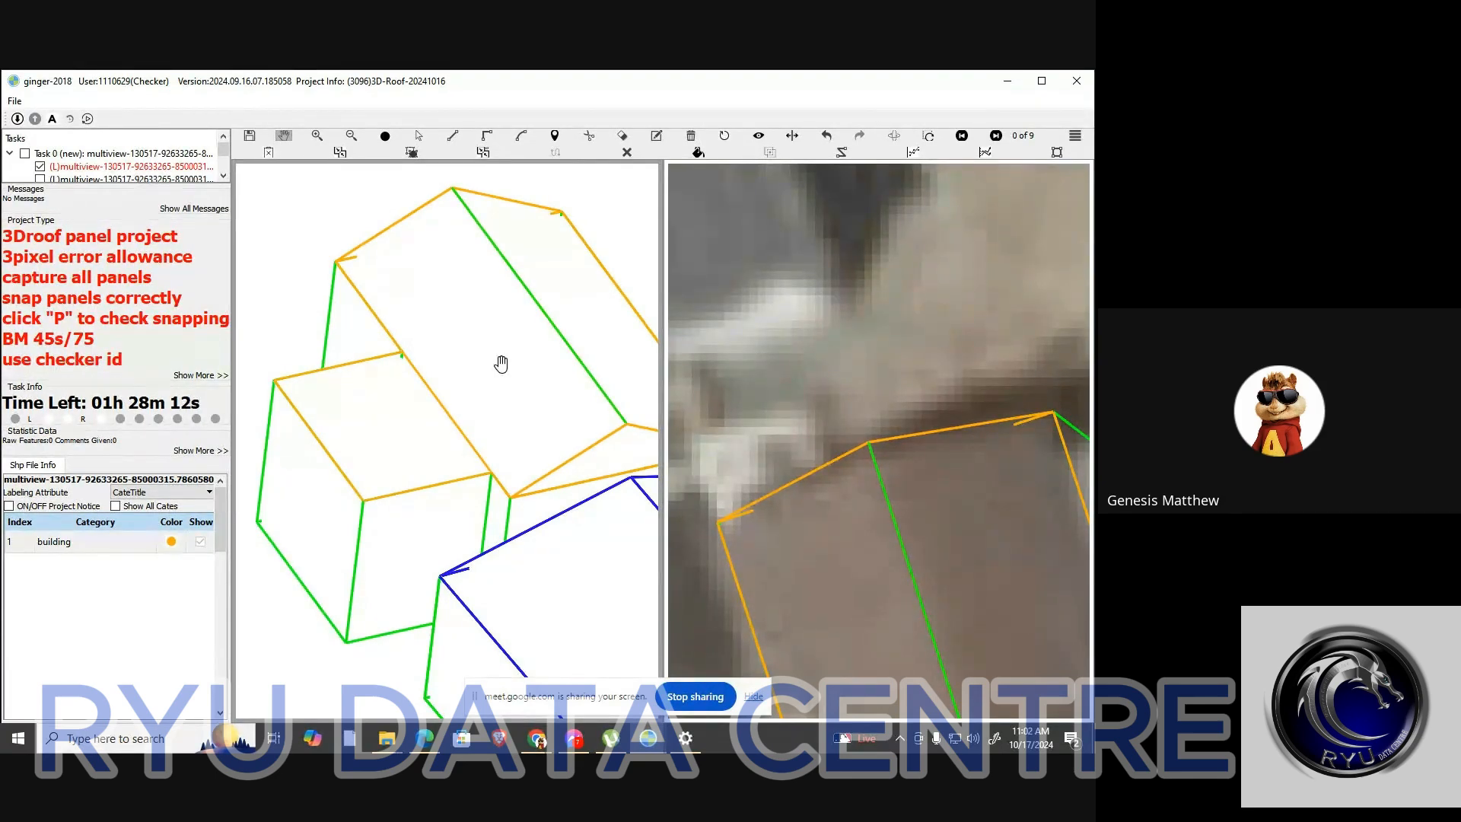
scroll(489, 372, up, 1)
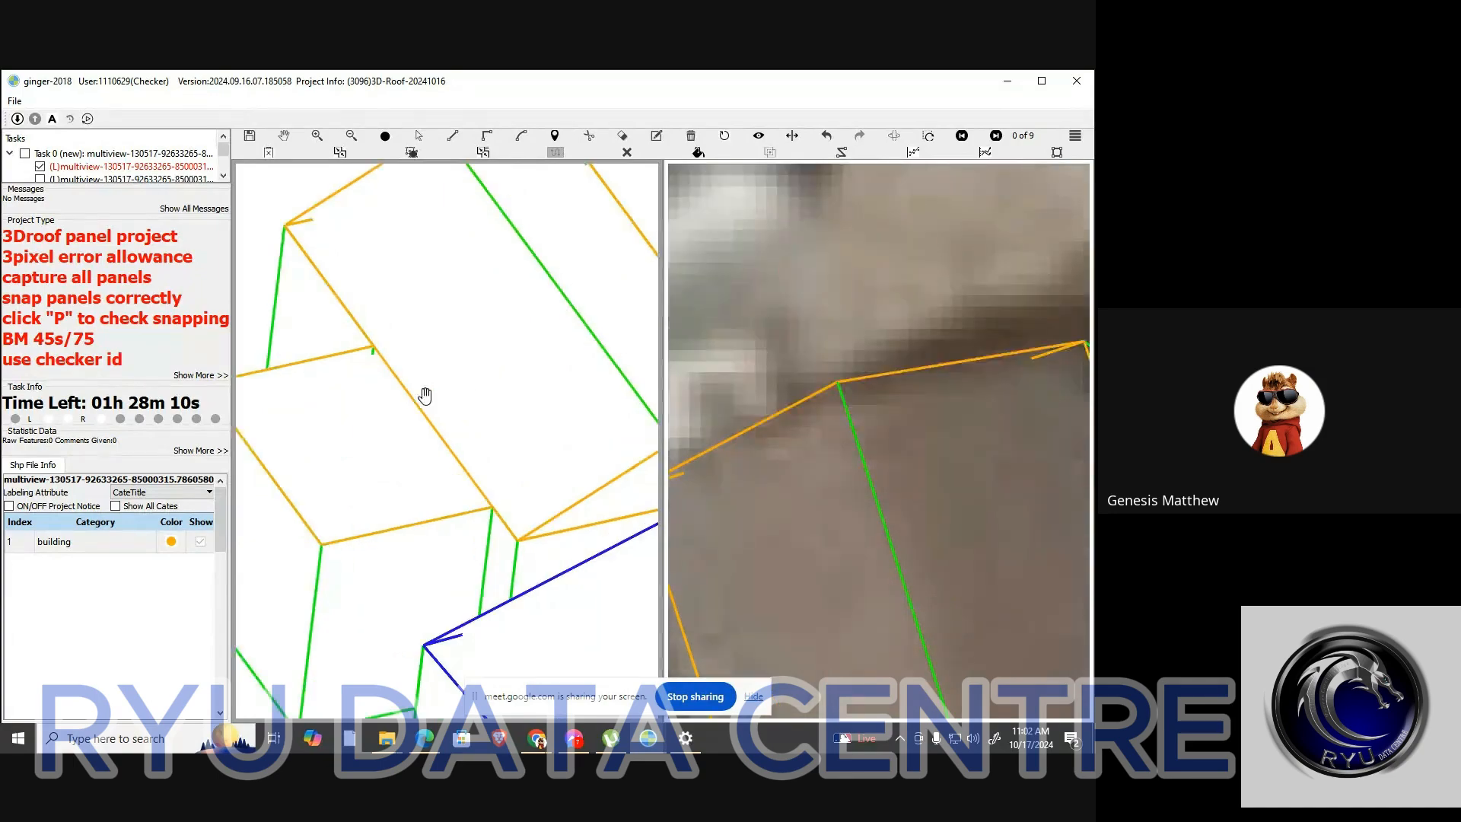
scroll(424, 396, up, 1)
scroll(427, 391, up, 4)
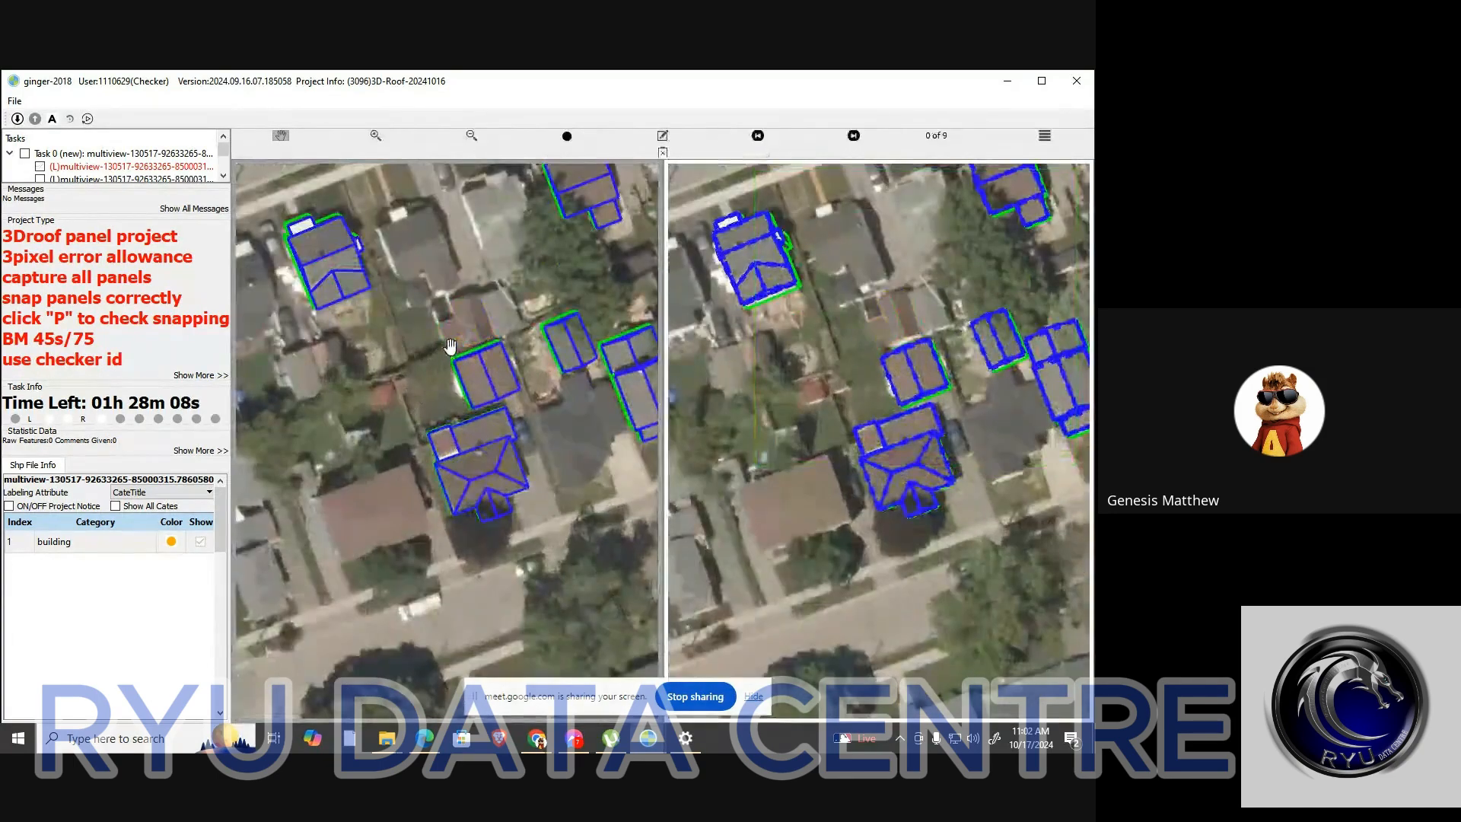
scroll(472, 336, up, 2)
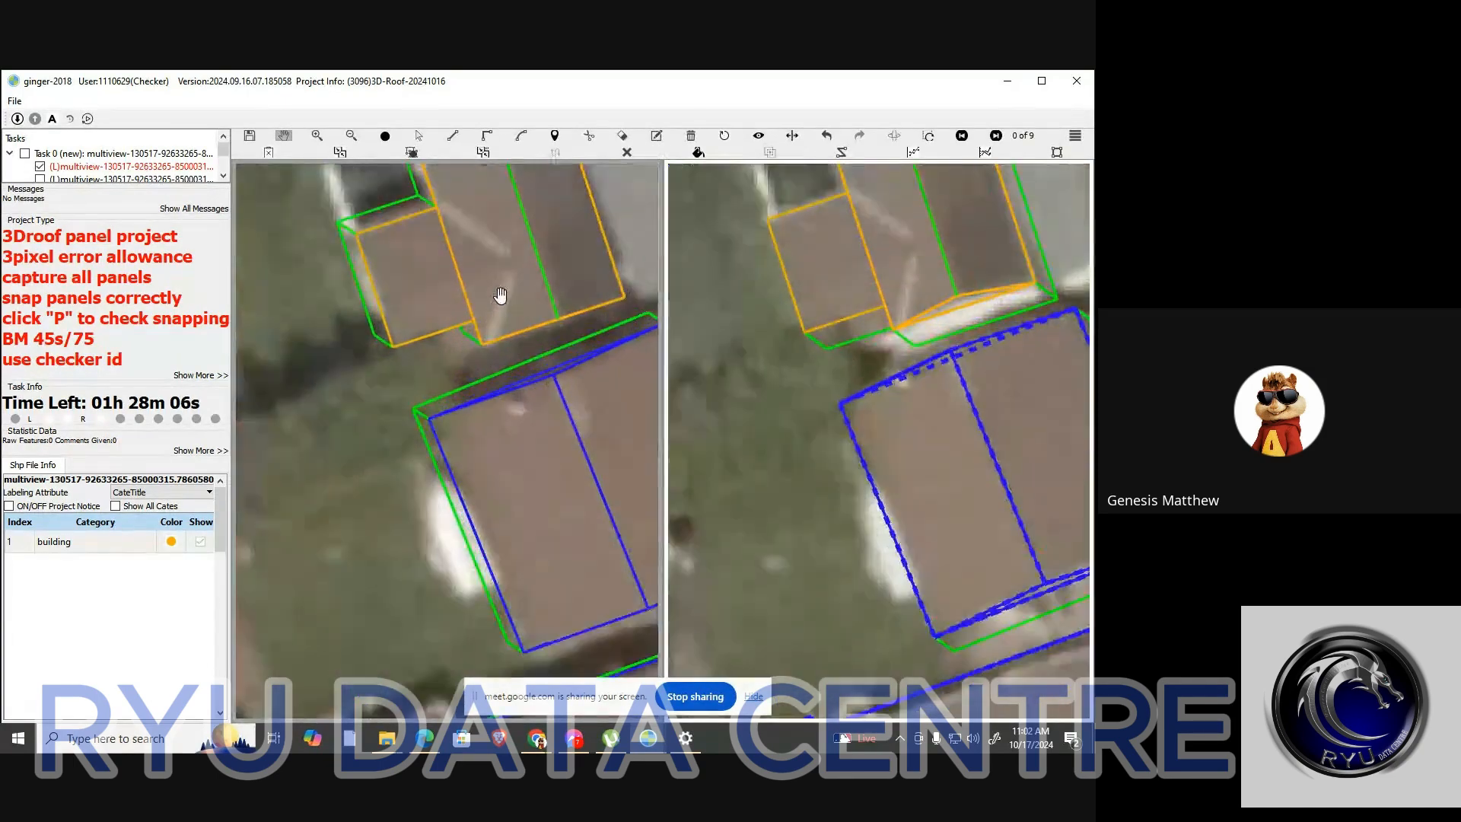
drag(497, 268, 505, 309)
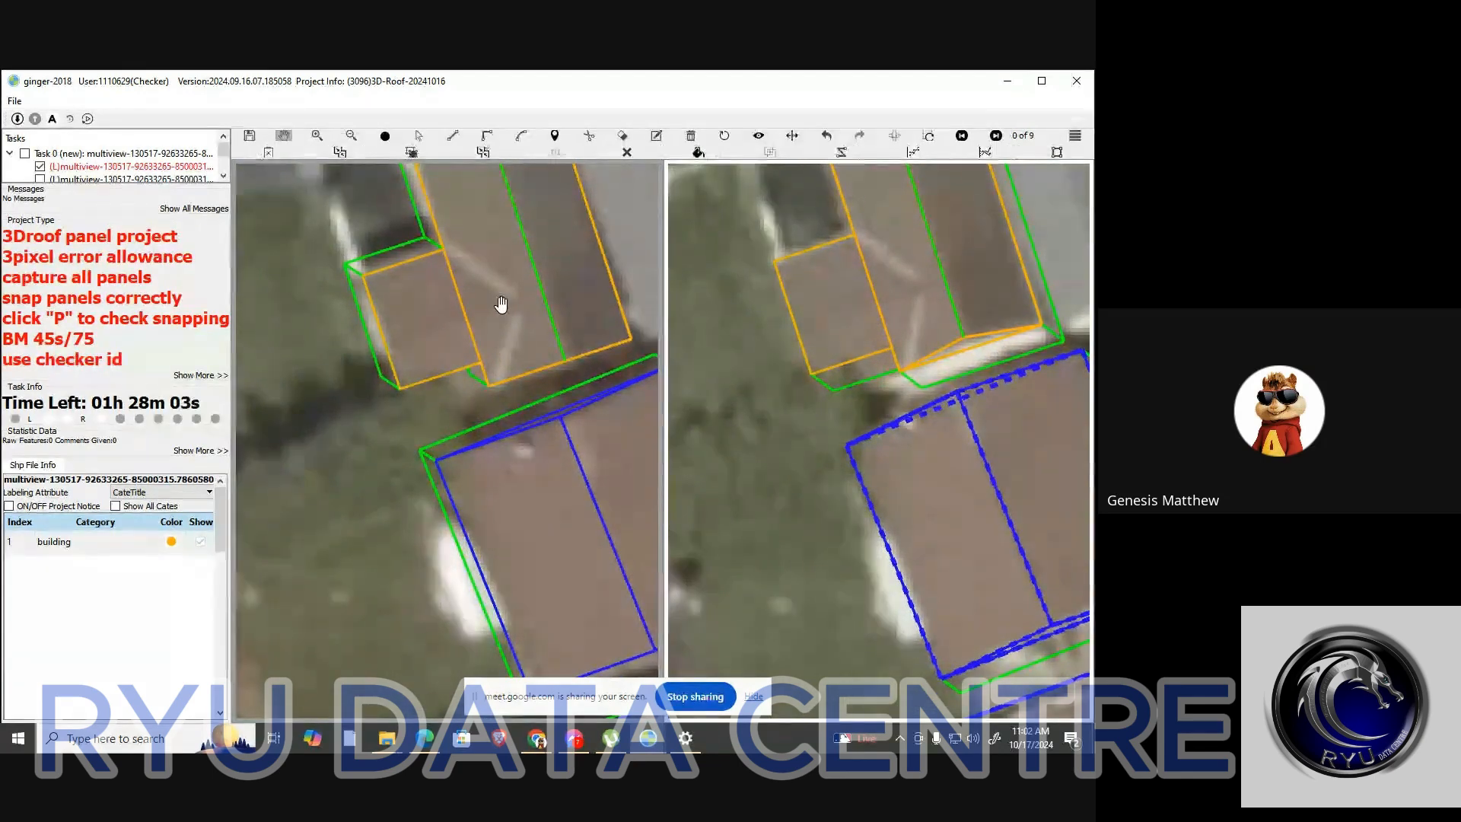
key(s)
key(space)
drag(487, 221, 488, 281)
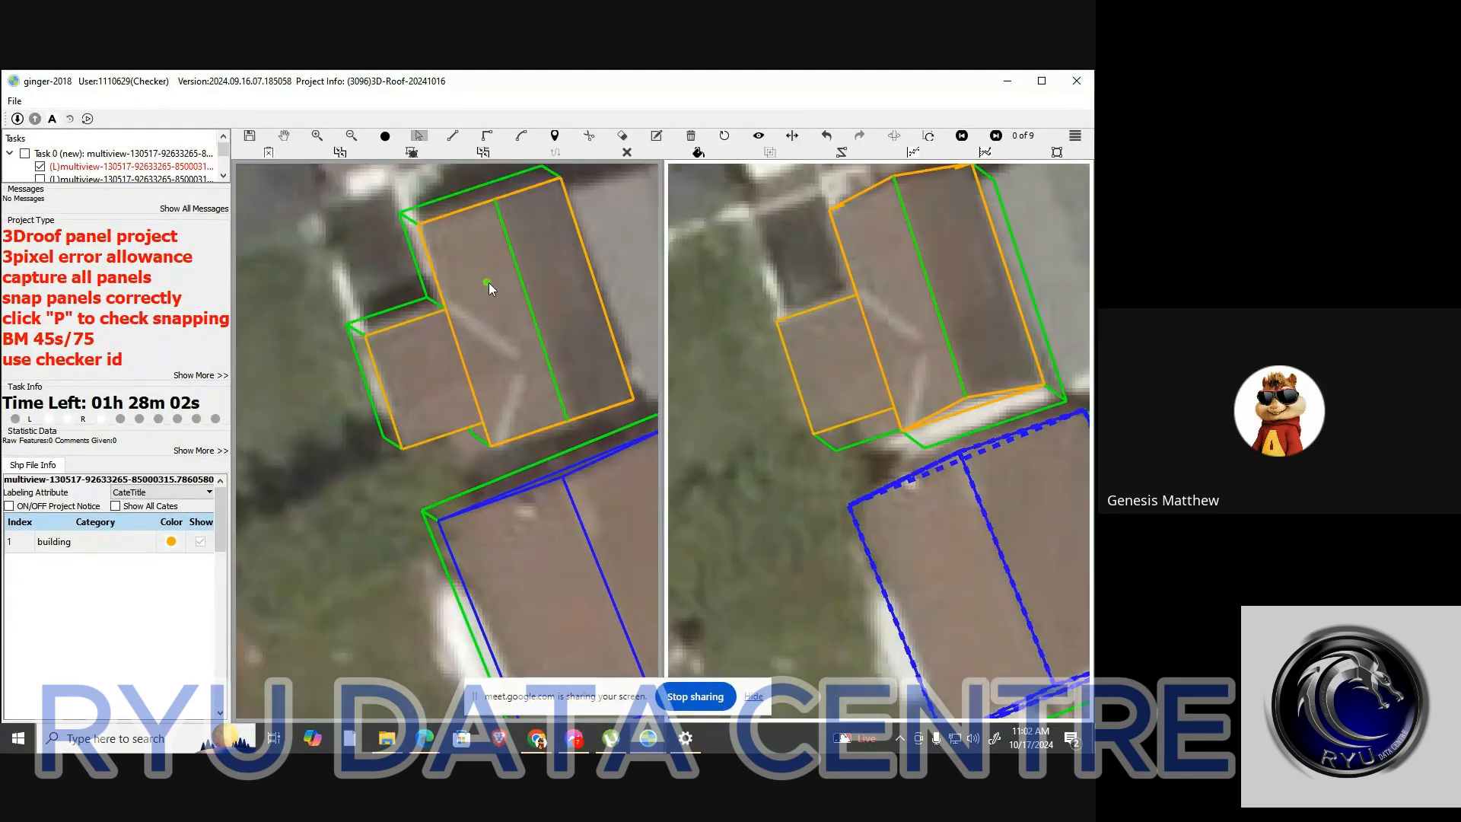
Try to draw a ridge line for the small wing, from the valley junction on the long panel to the wing's middle
key(l)
click(485, 277)
key(Escape)
key(l)
key(p)
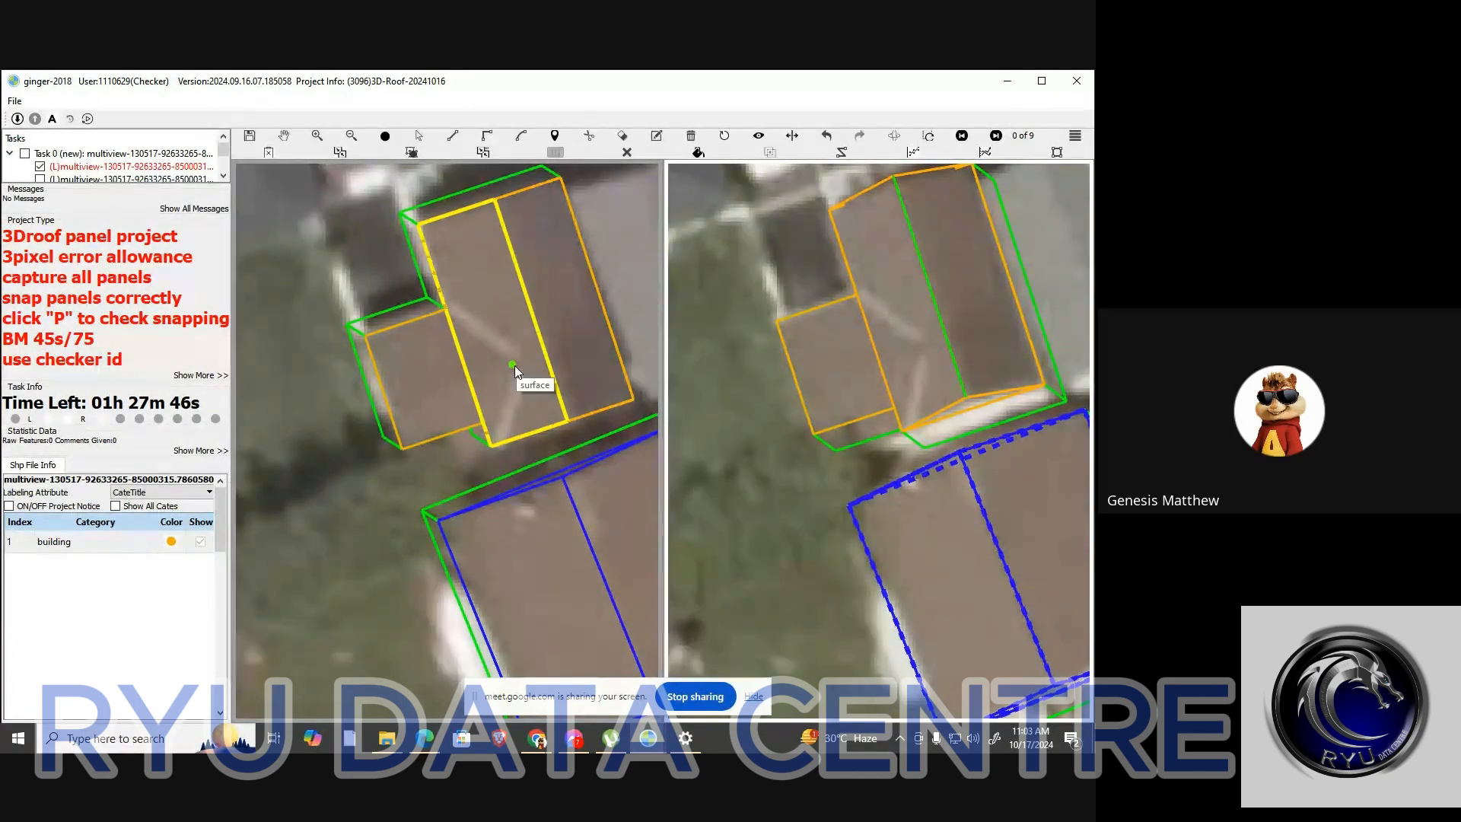
key(Escape)
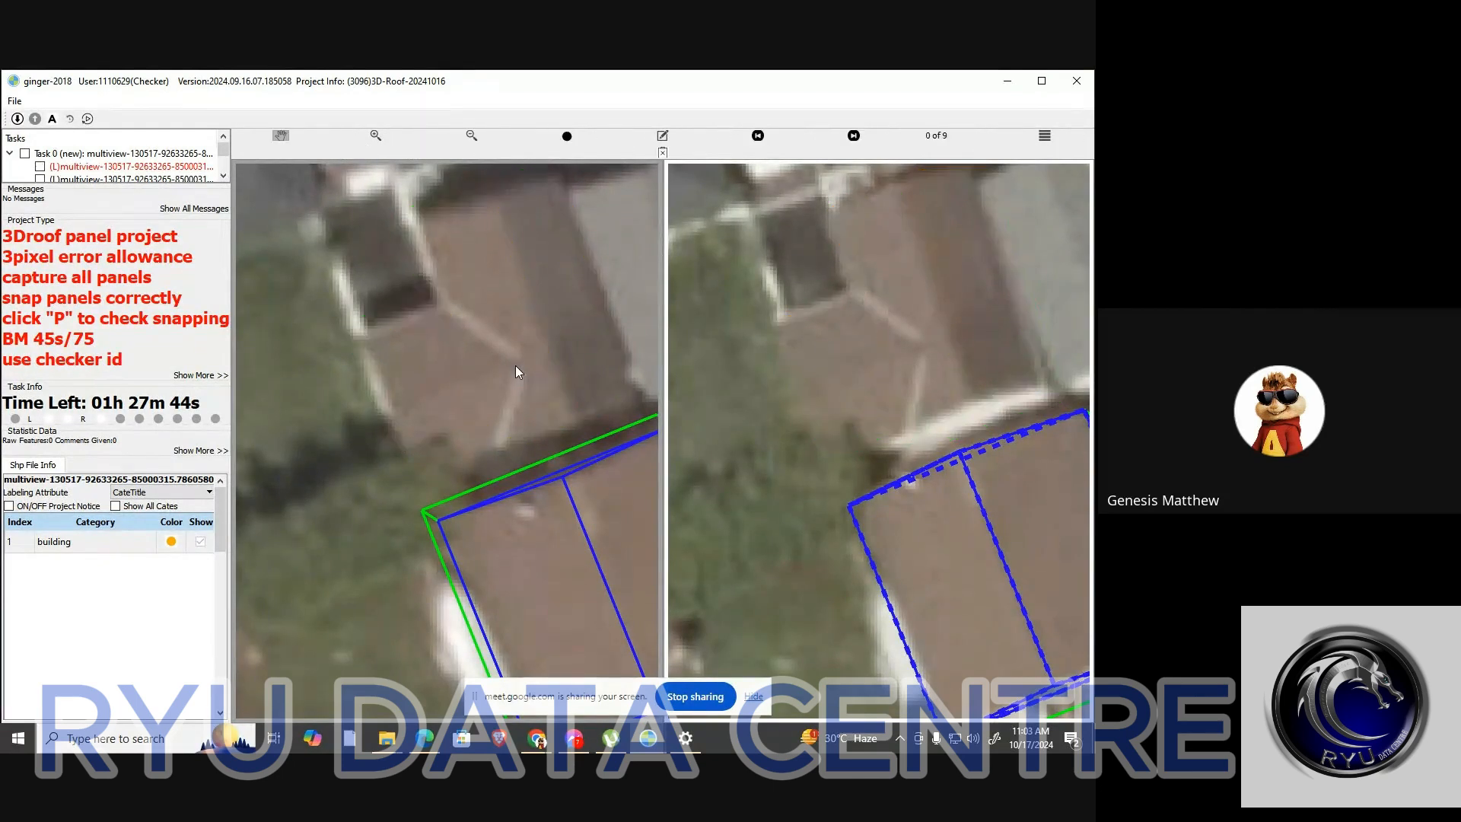
key(p)
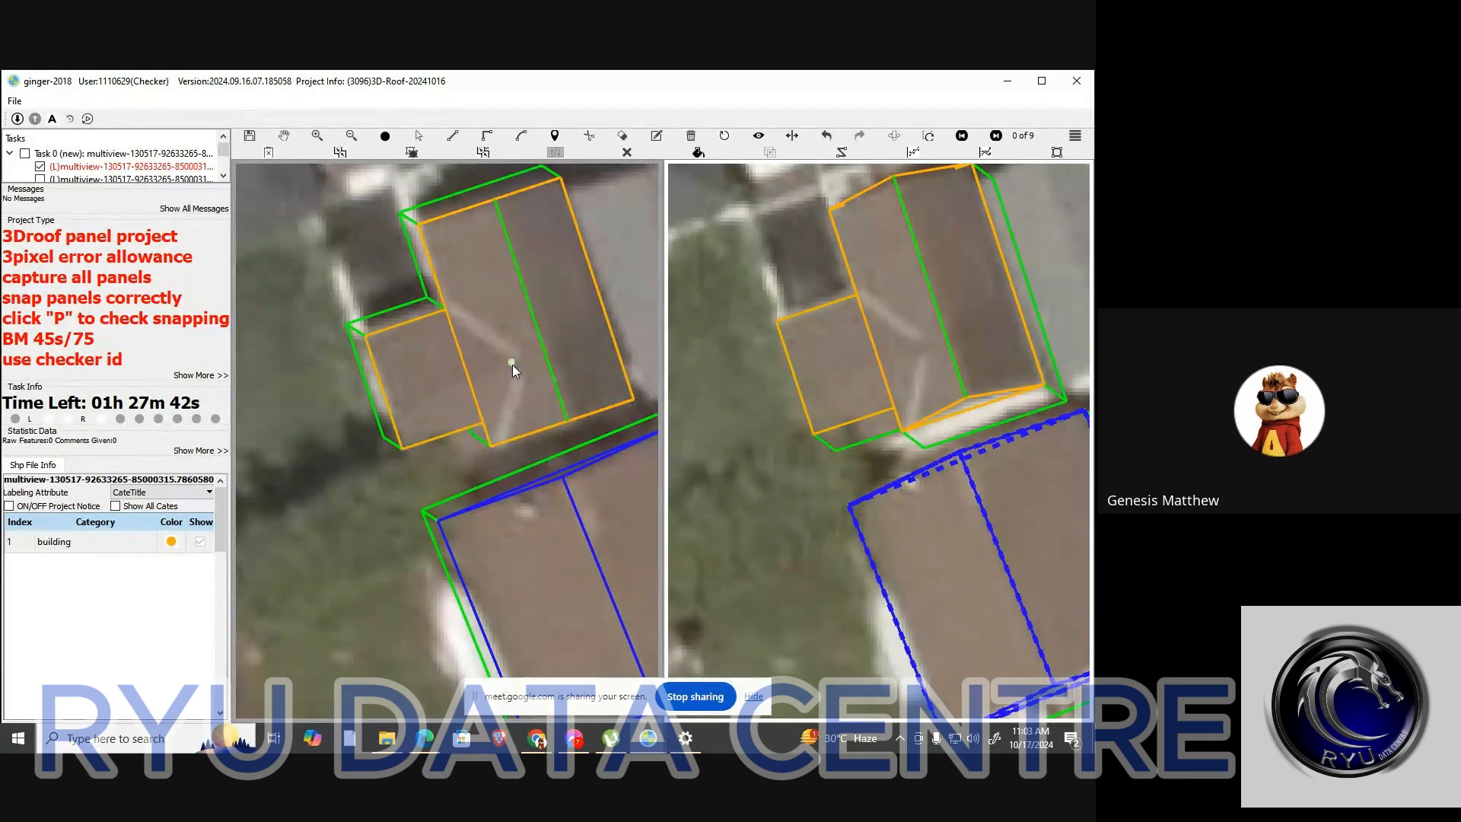
click(513, 364)
click(408, 327)
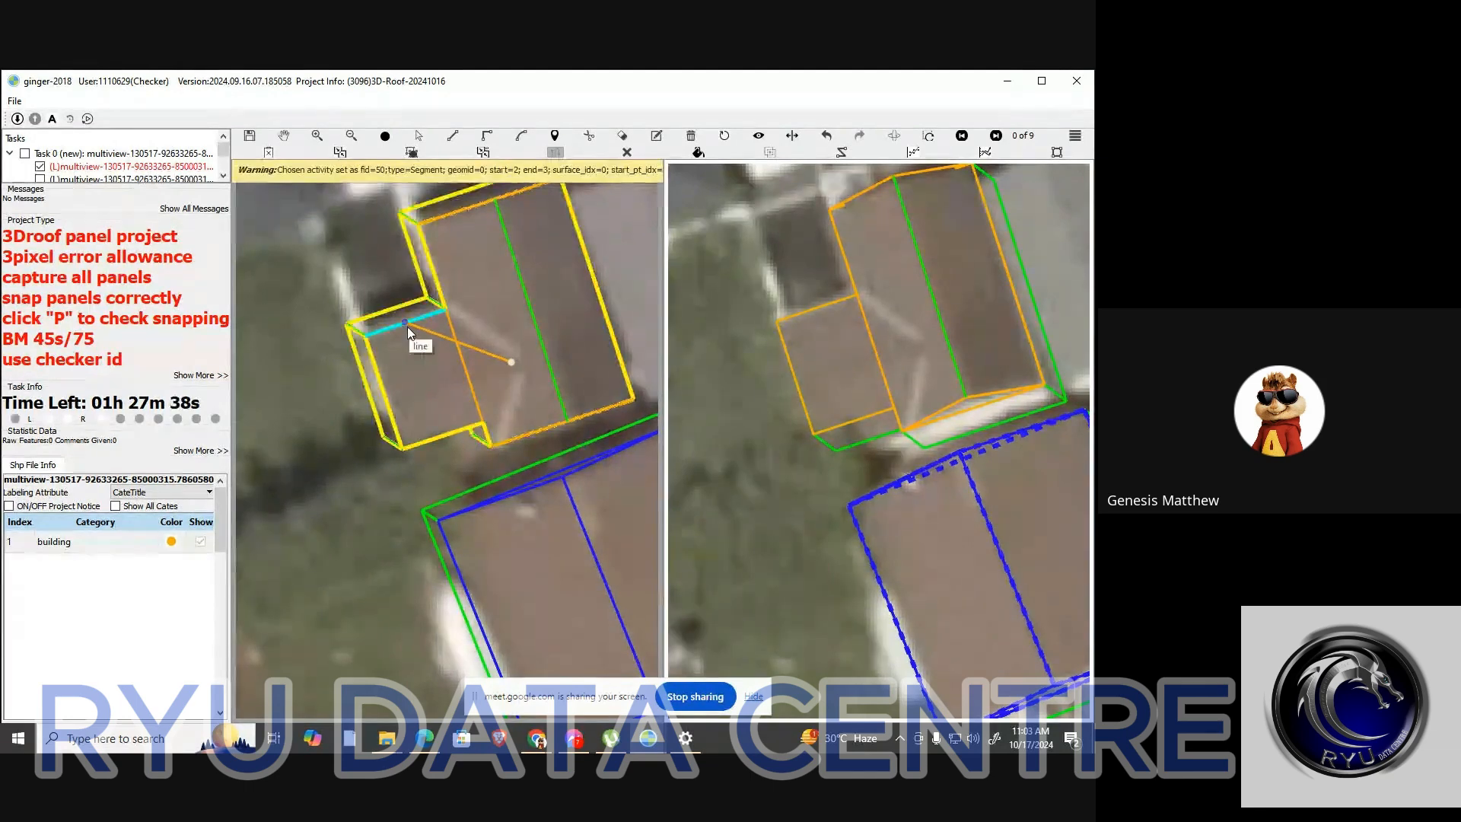
click(415, 394)
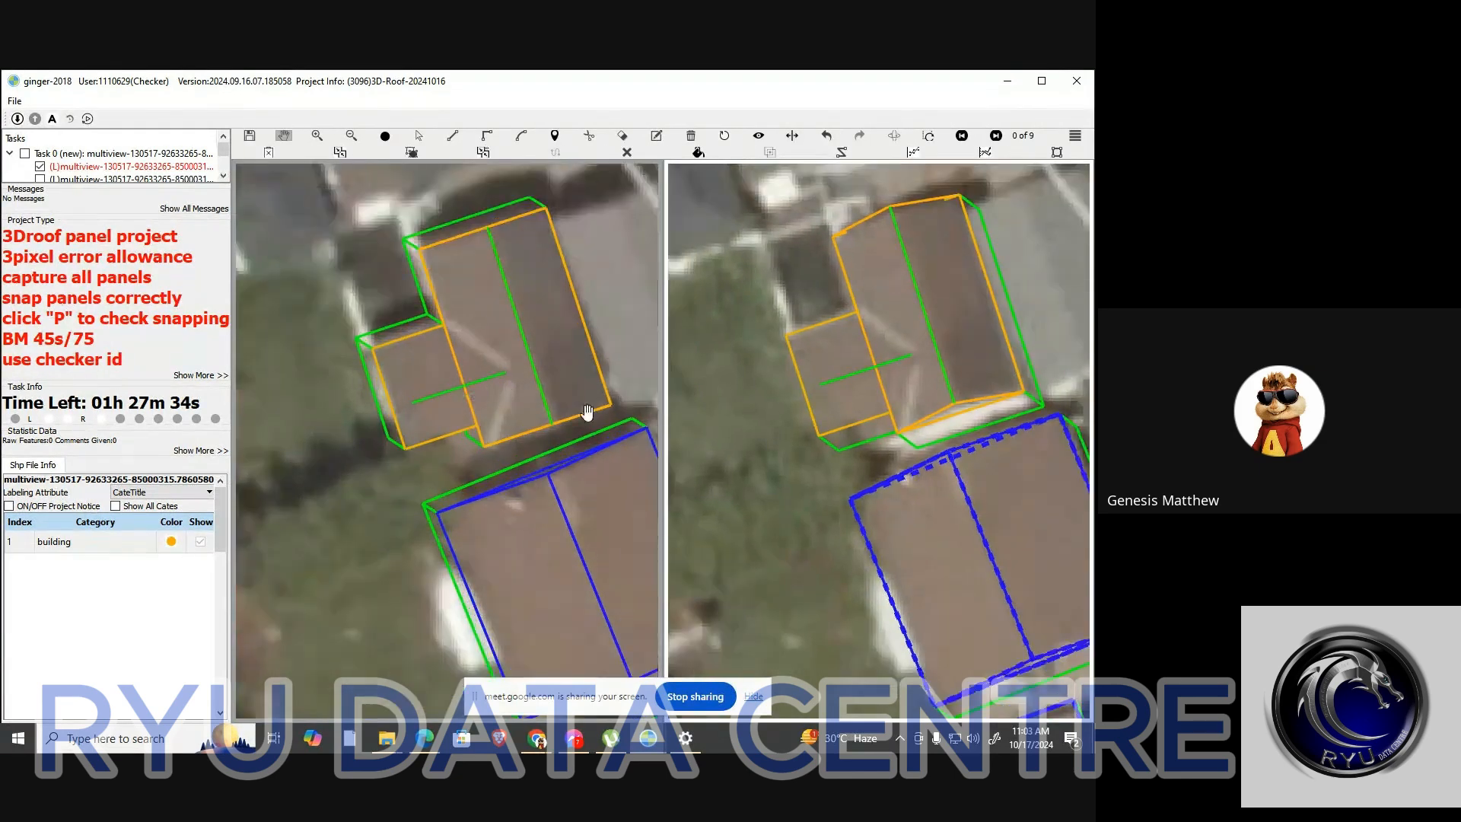
Check the small wing's ridge line in the 3D wireframe and remove it
scroll(897, 377, up, 1)
drag(462, 372, 576, 275)
drag(529, 300, 482, 326)
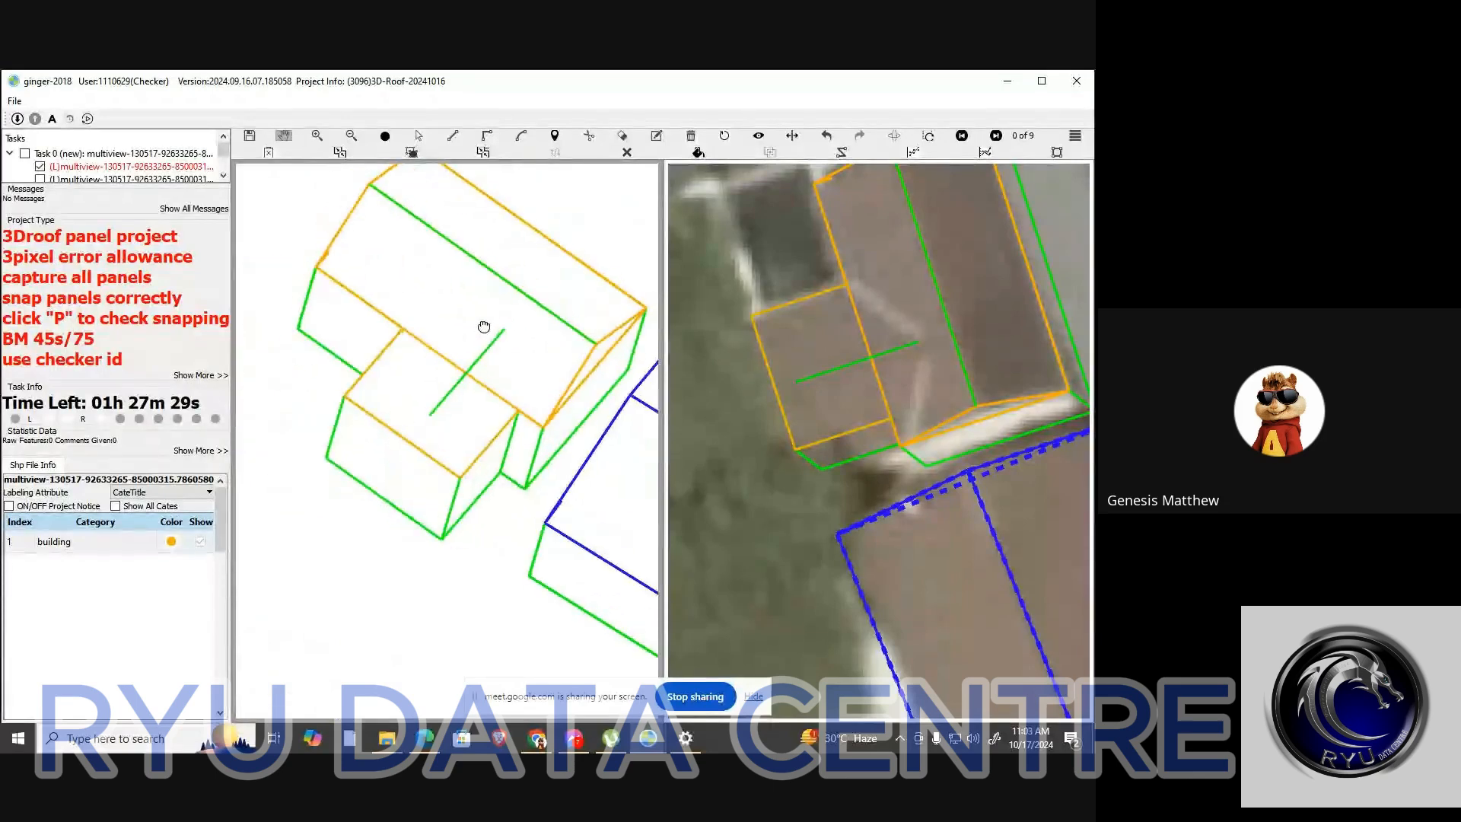
key(s)
click(466, 371)
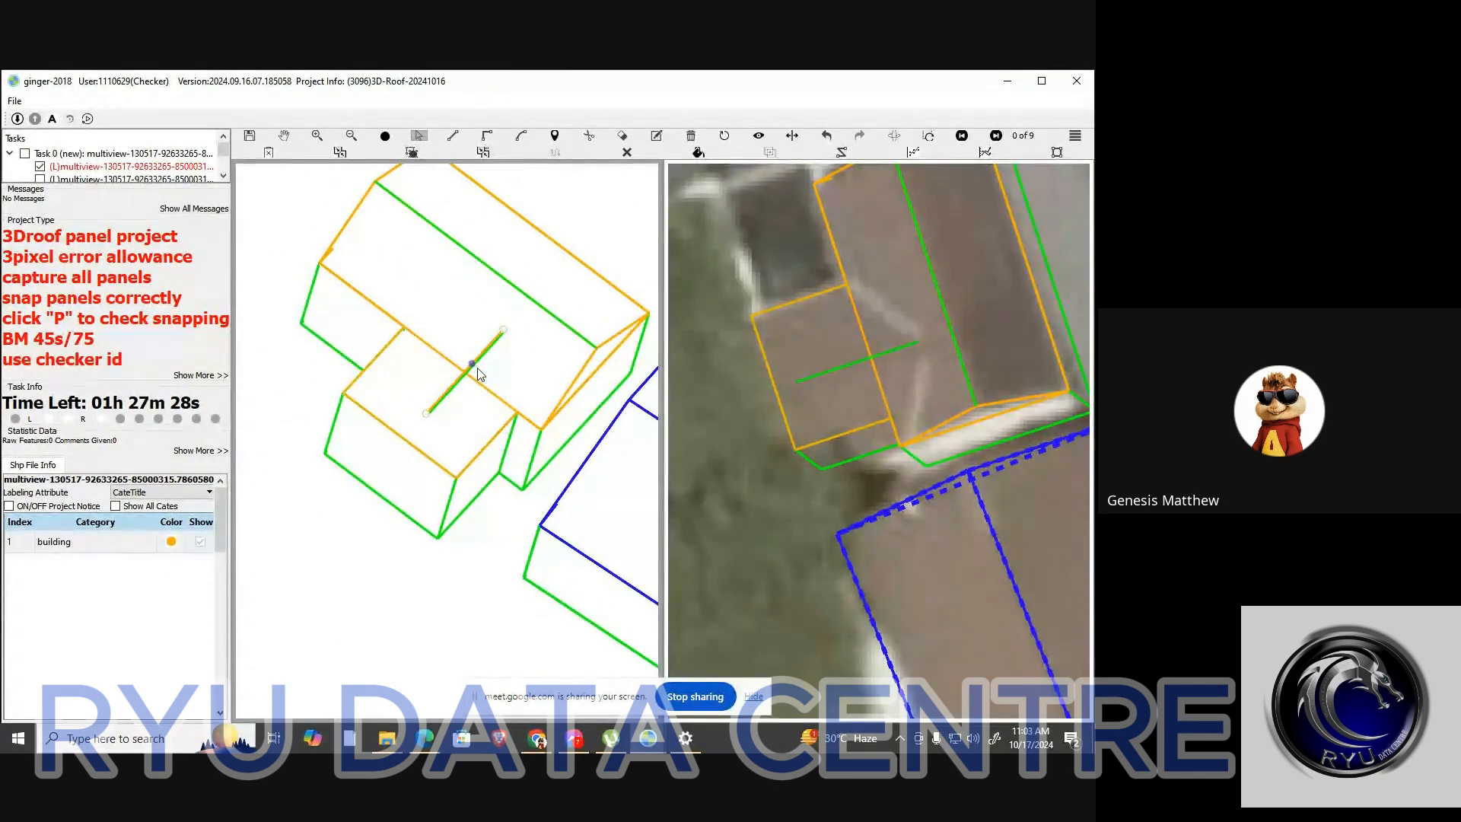
Examine the small wing of the L-shaped roof against both aerial images, with annotations hidden and shown
scroll(478, 373, down, 10)
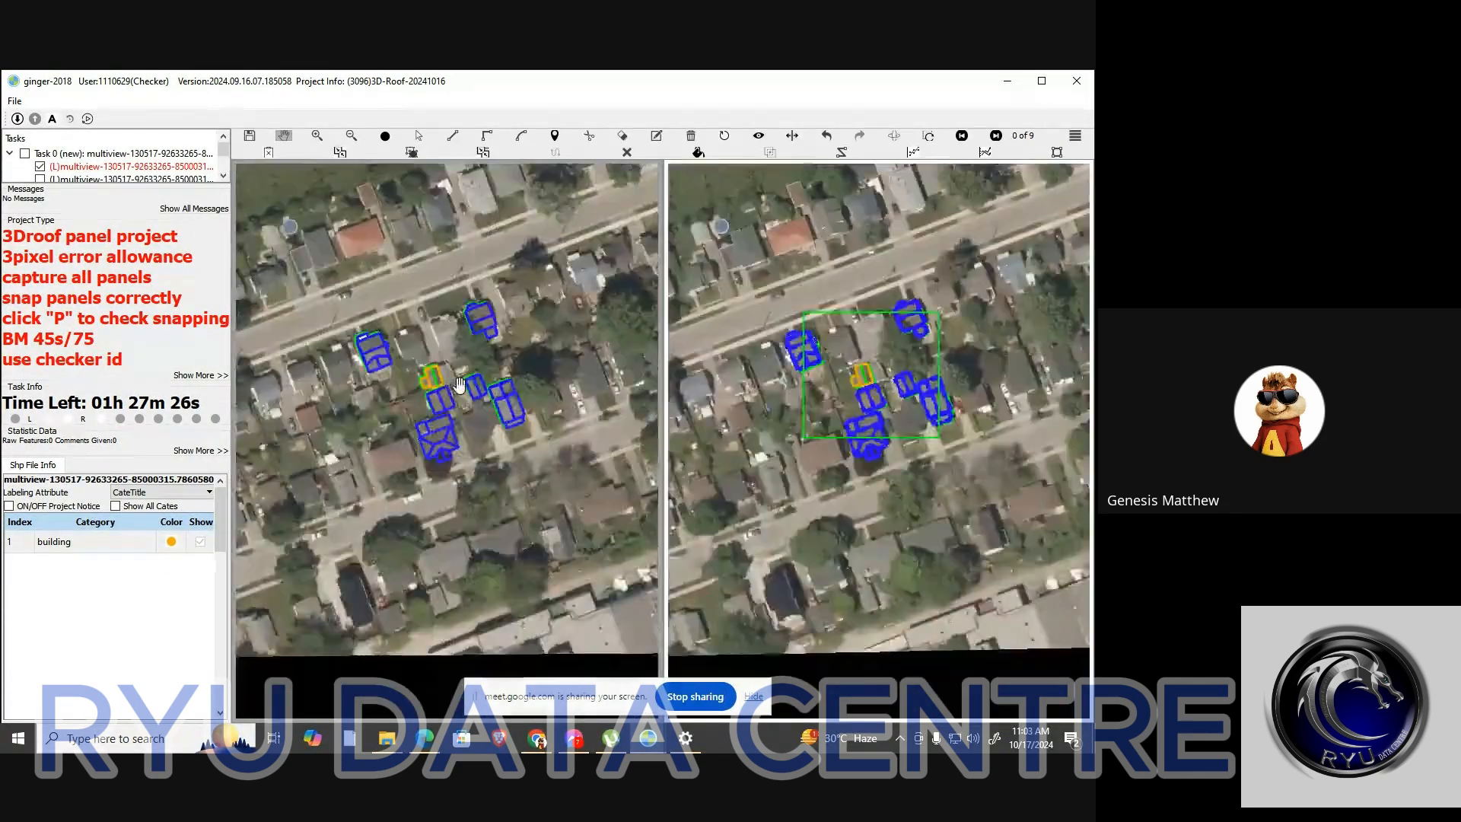
scroll(435, 376, up, 10)
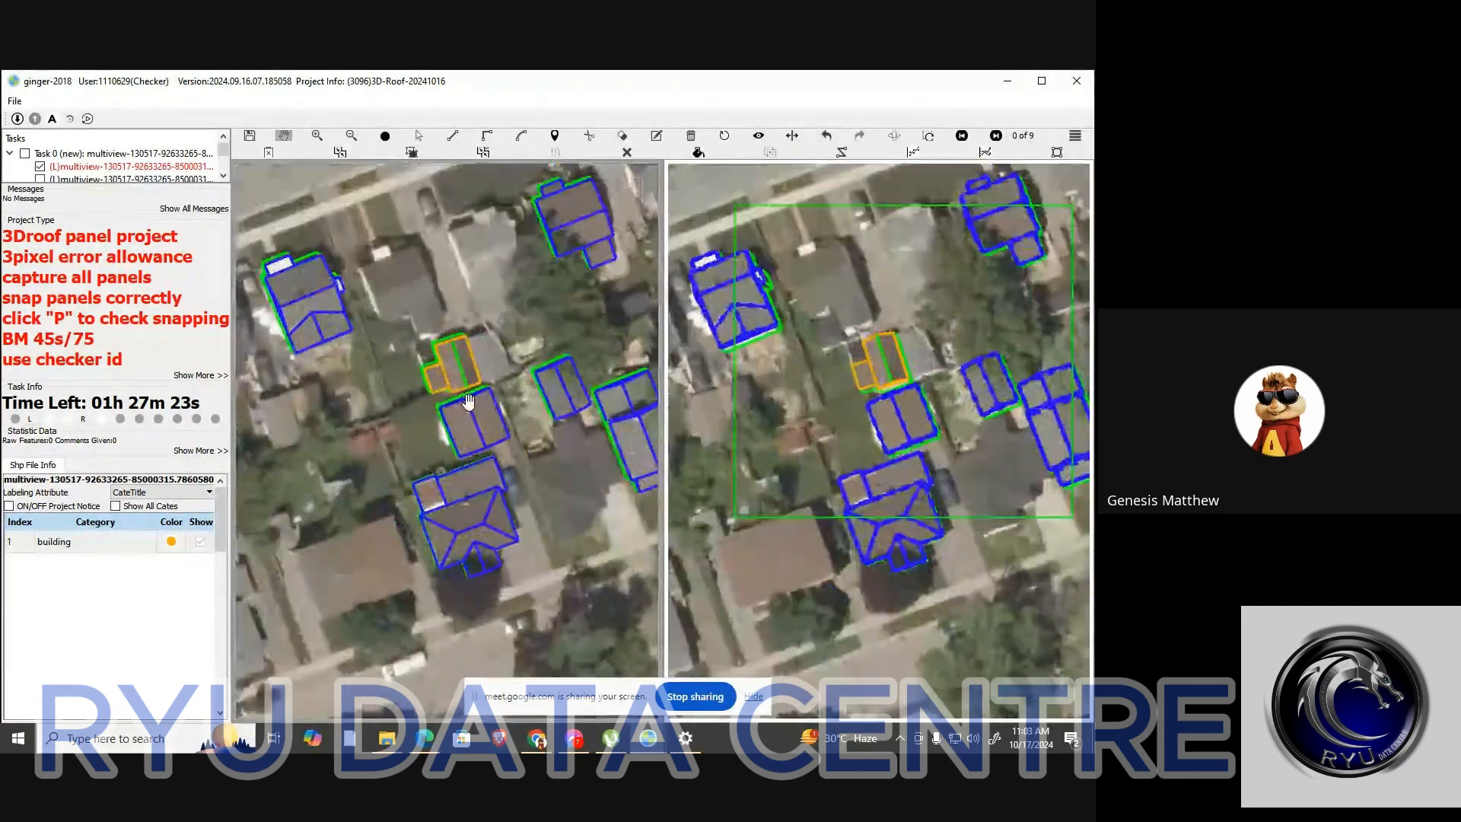
scroll(437, 392, up, 8)
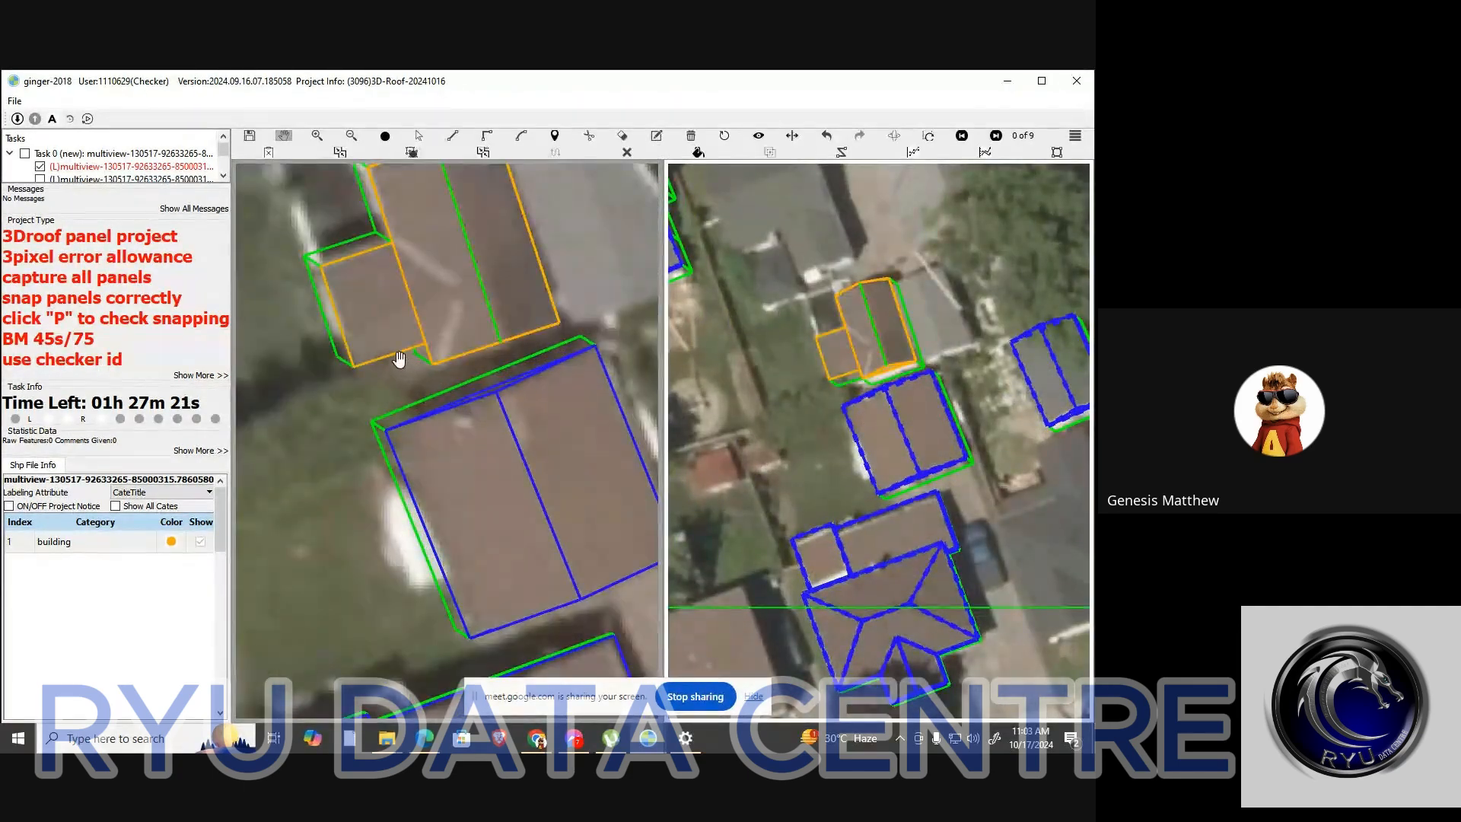
drag(394, 349, 415, 368)
scroll(443, 378, down, 3)
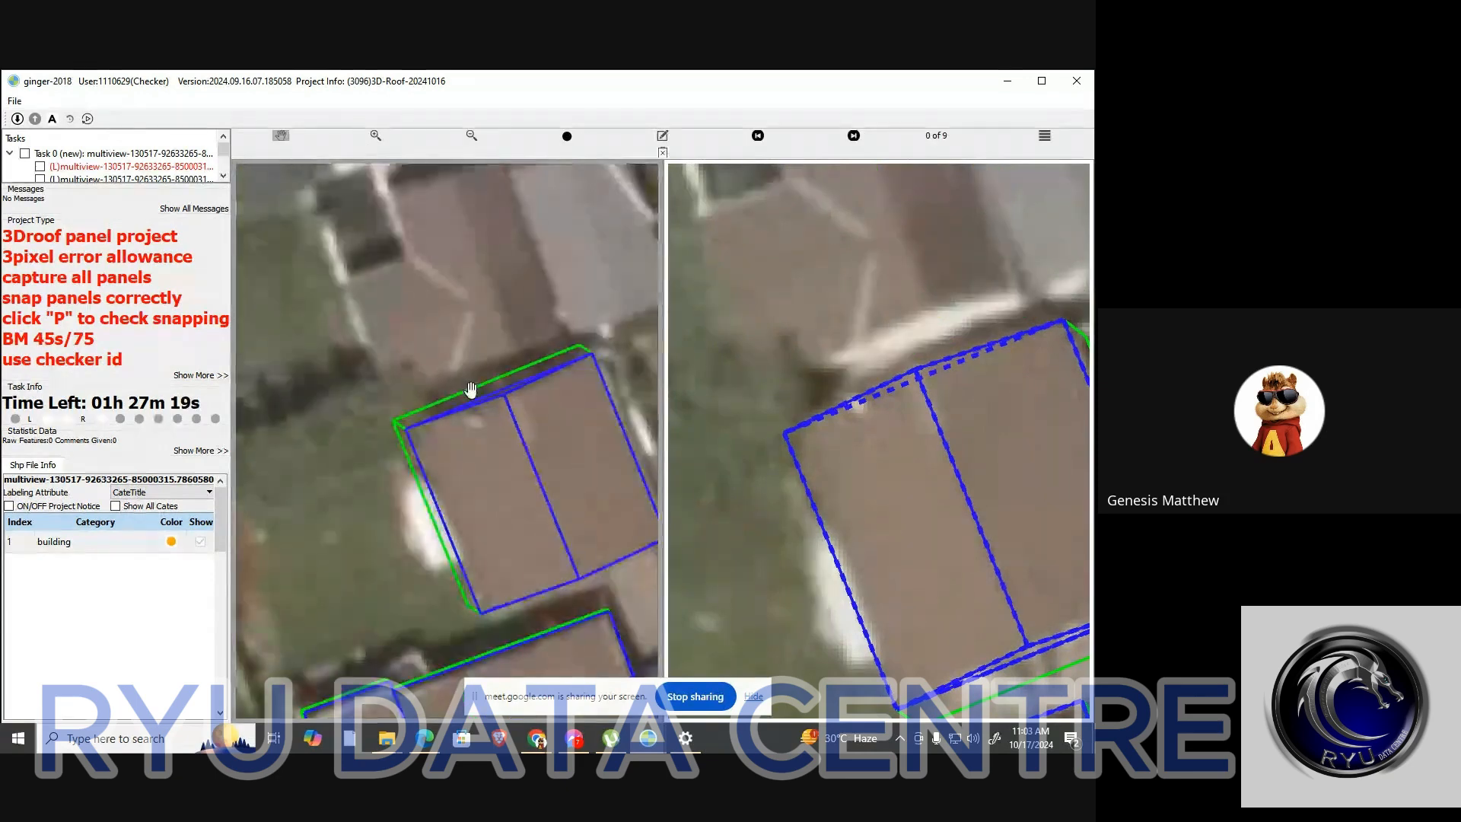
key(space)
key(space)
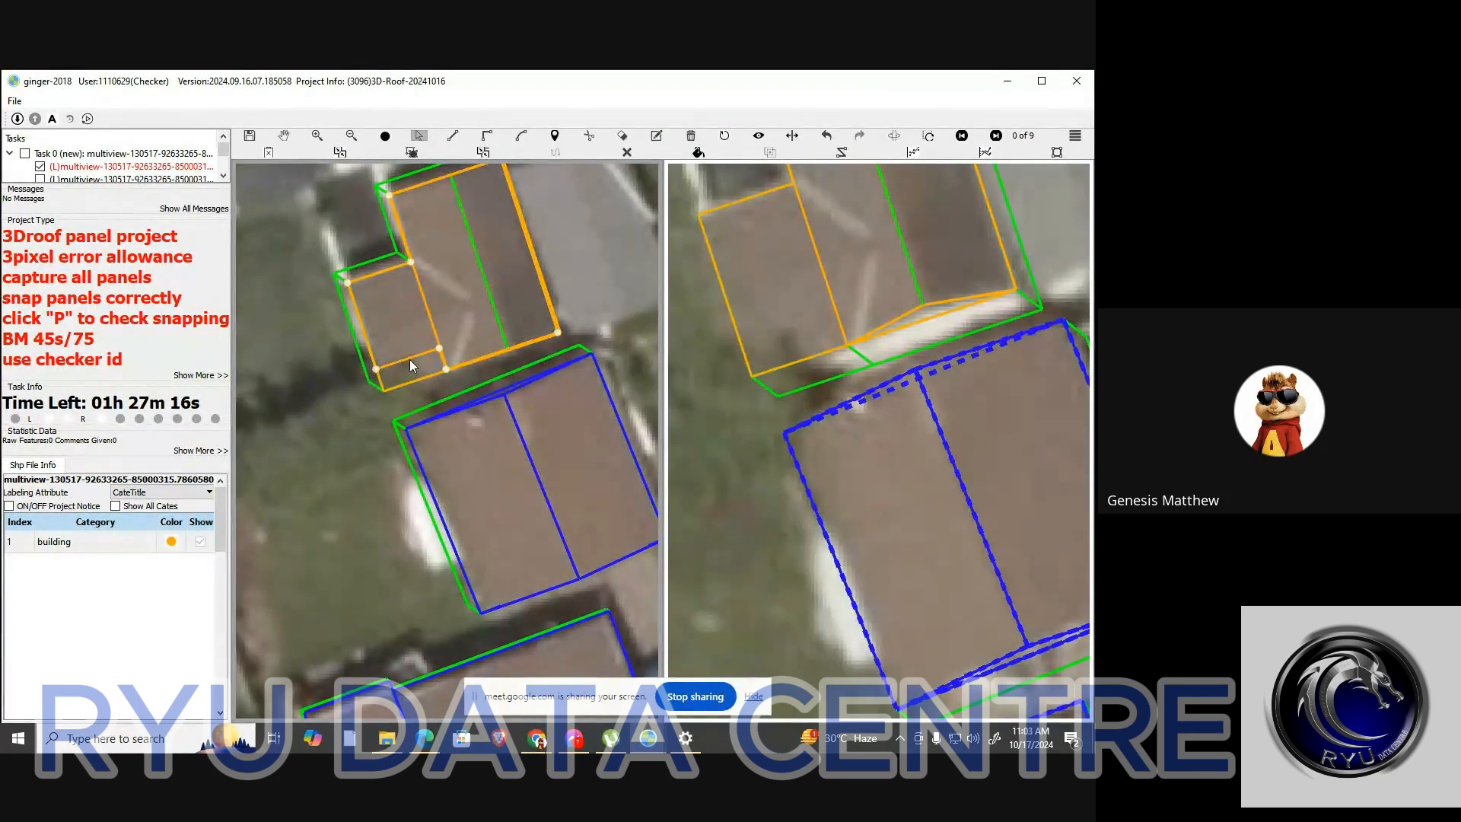
Compare the small side extension's outline with the imagery in both views, with the overlay hidden and shown
drag(473, 349, 487, 378)
key(space)
scroll(483, 380, down, 2)
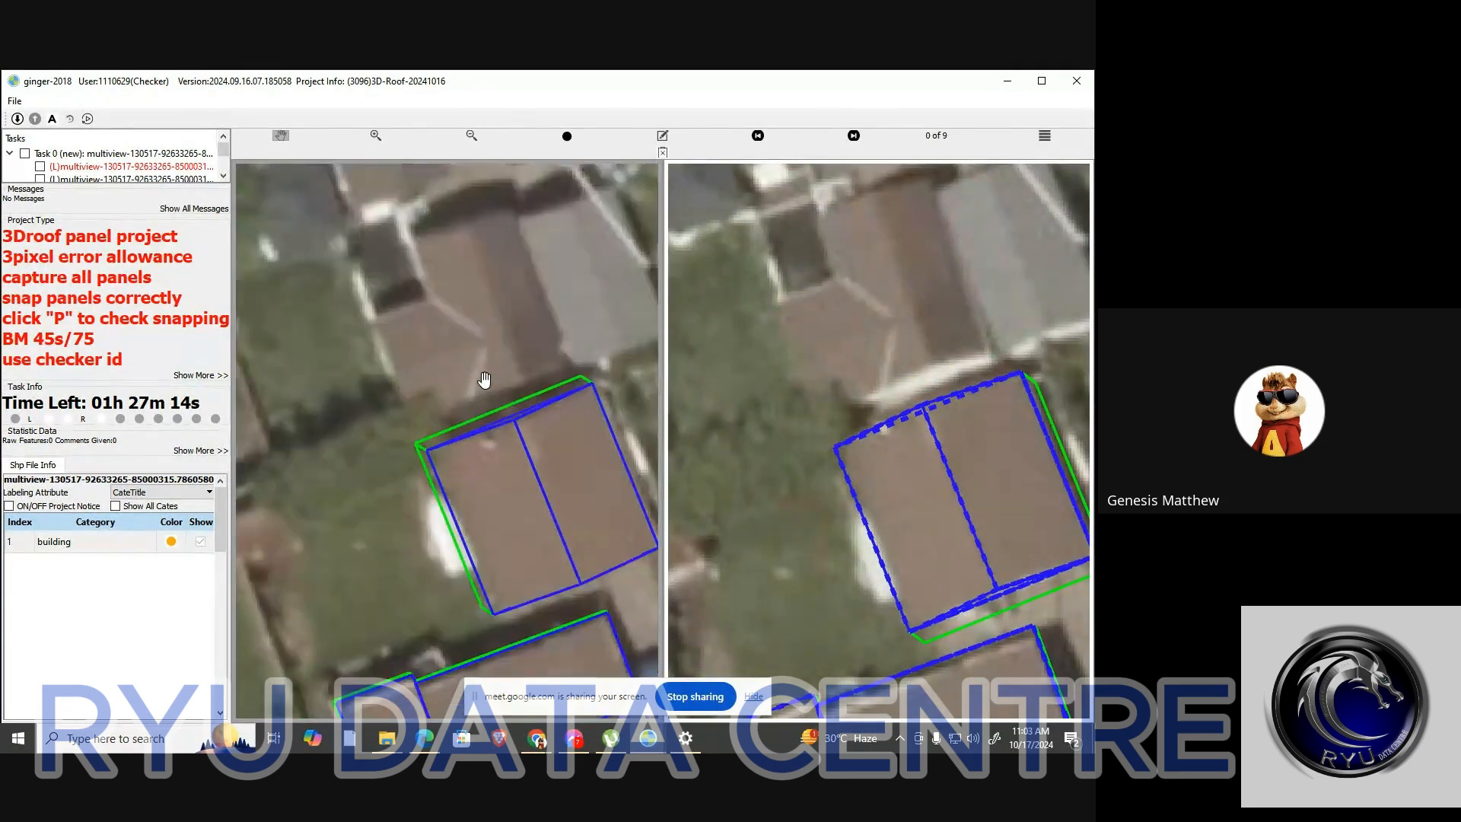
key(space)
key(space)
scroll(481, 378, up, 2)
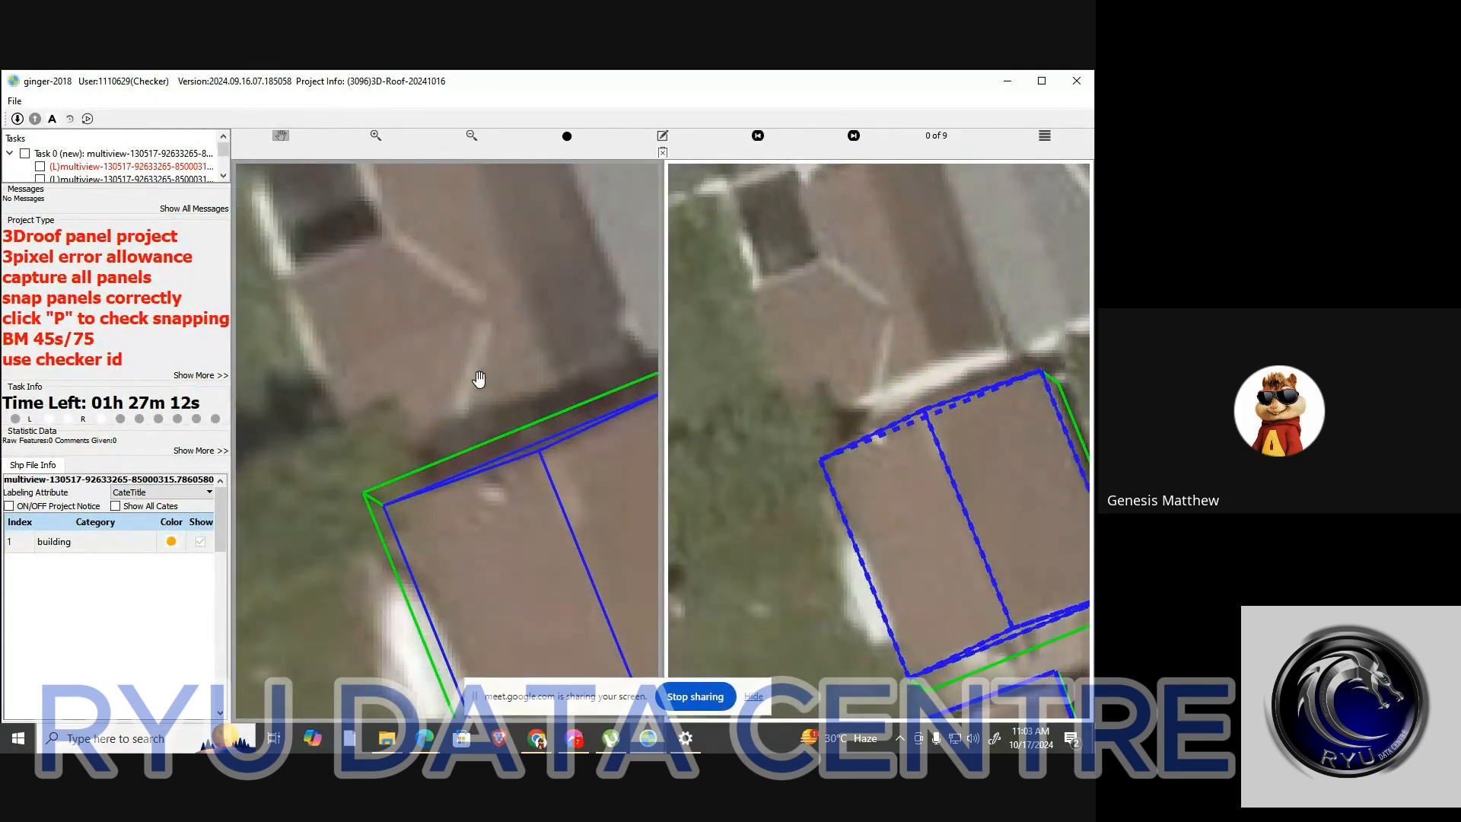
key(space)
click(372, 364)
key(Delete)
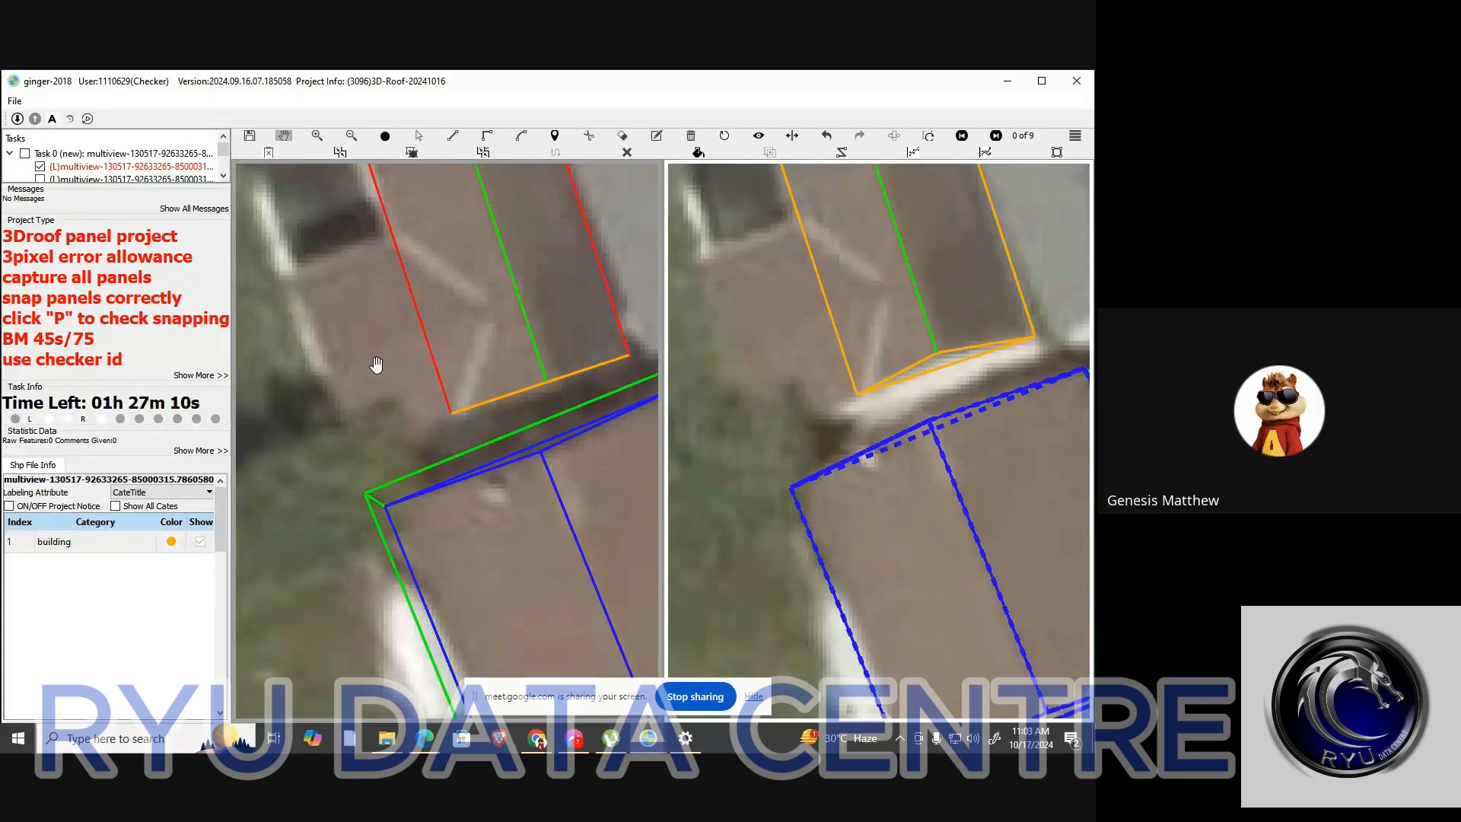
scroll(375, 365, down, 3)
scroll(384, 363, up, 3)
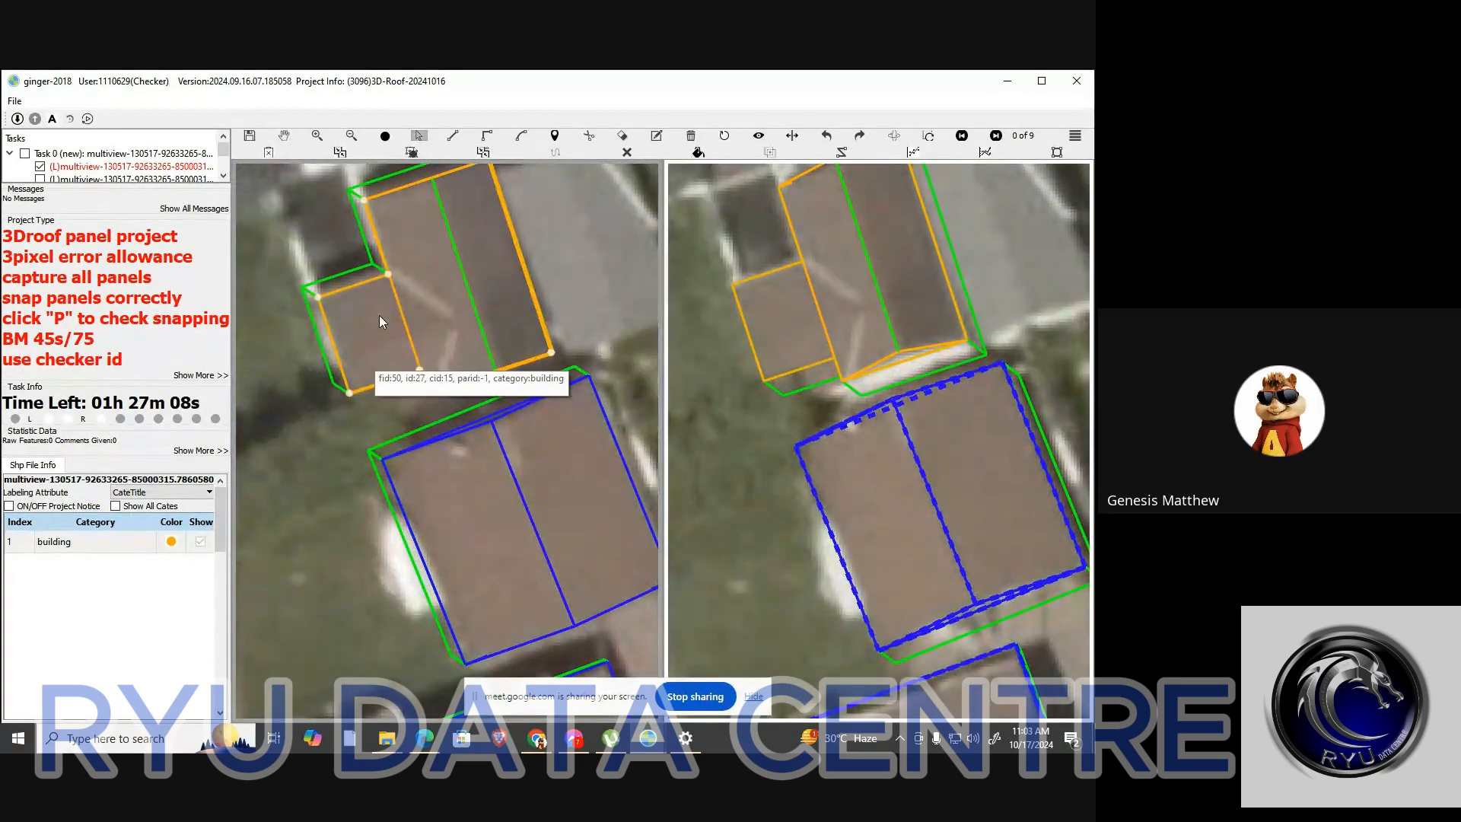
Try to draw a dividing line from the extension's corner at the main roof down to its lower edge
click(391, 276)
double_click(420, 375)
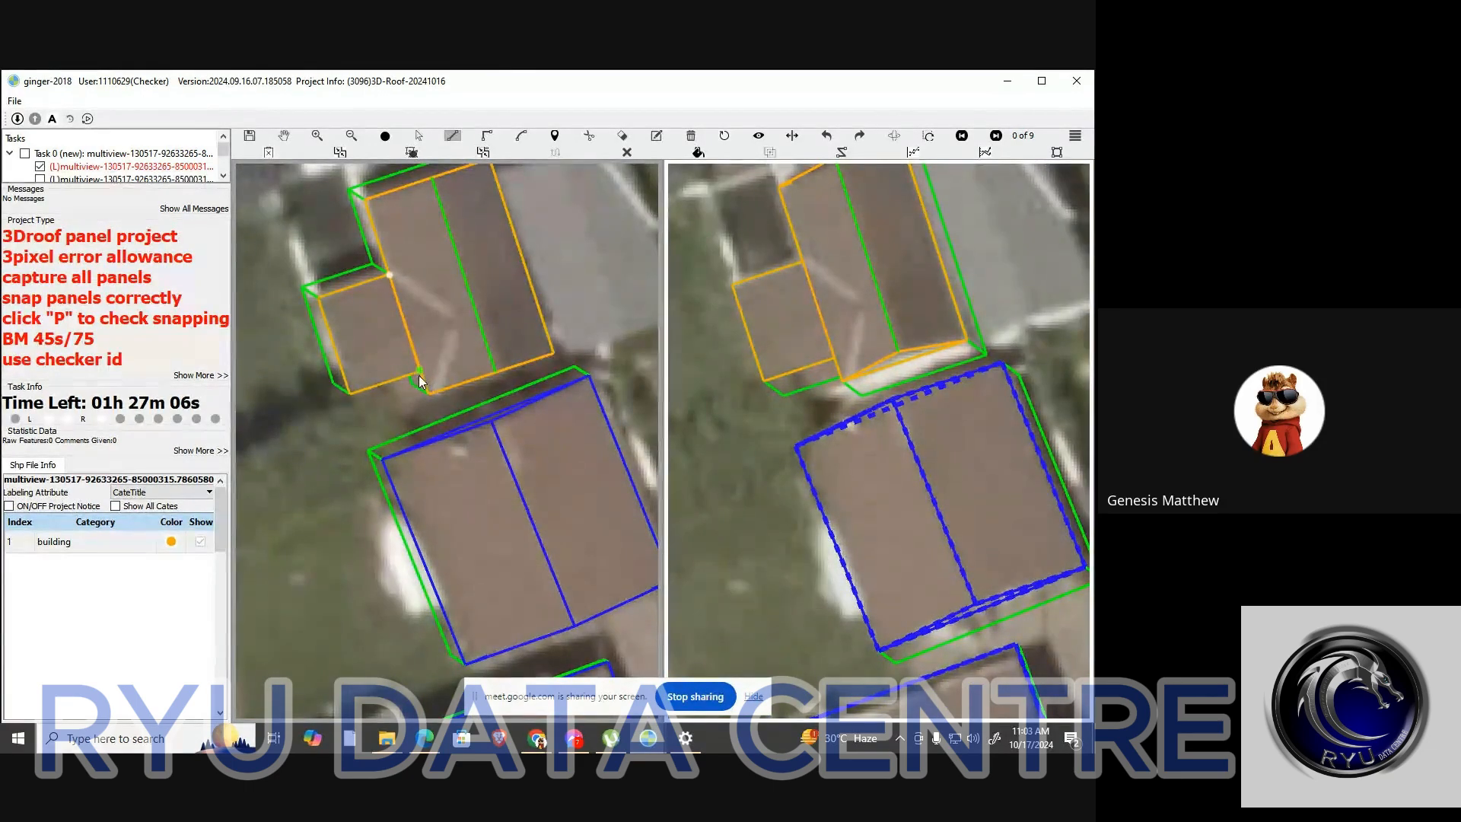
scroll(386, 416, down, 2)
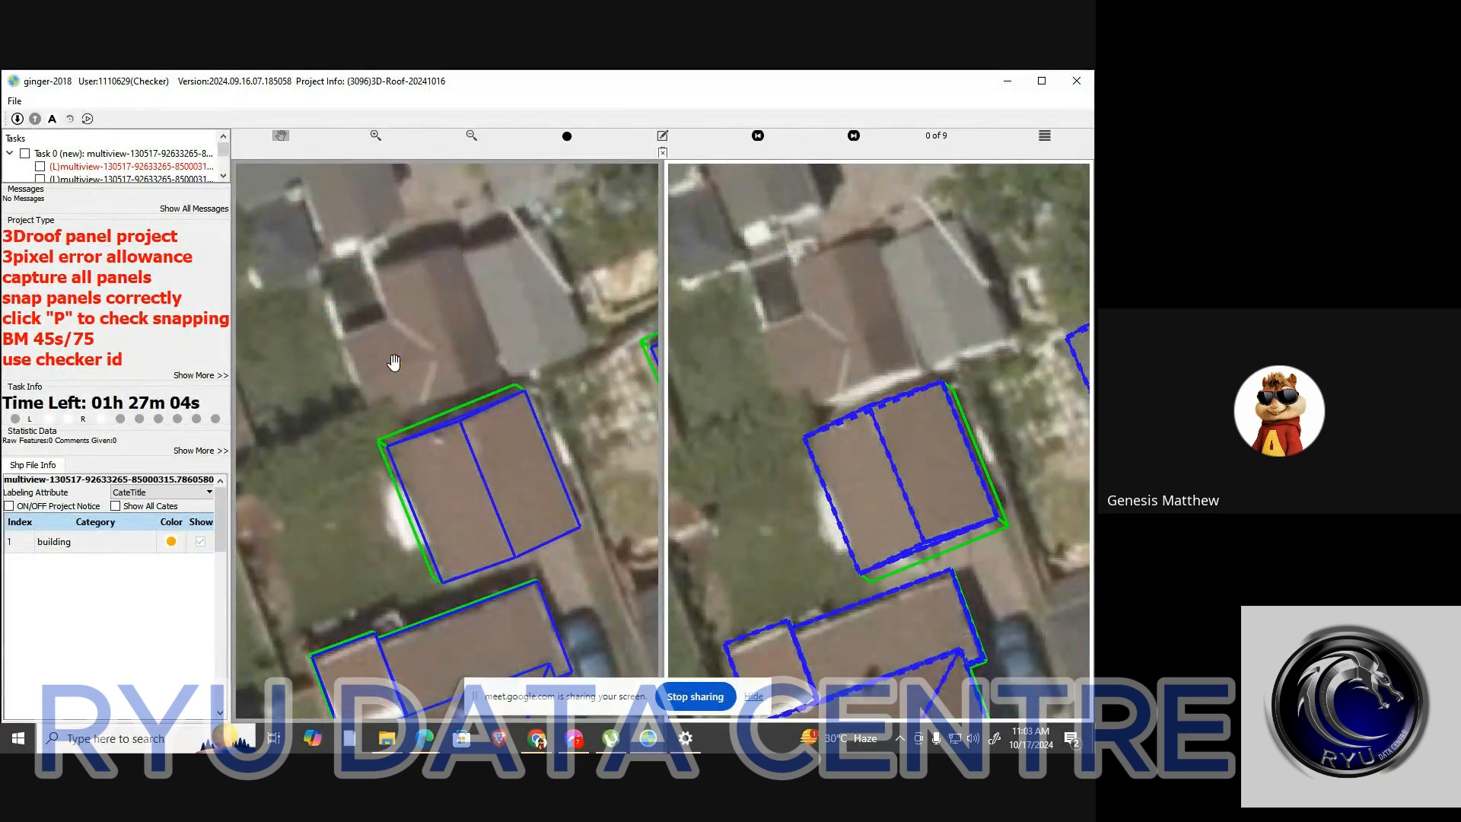
scroll(390, 364, up, 2)
key(l)
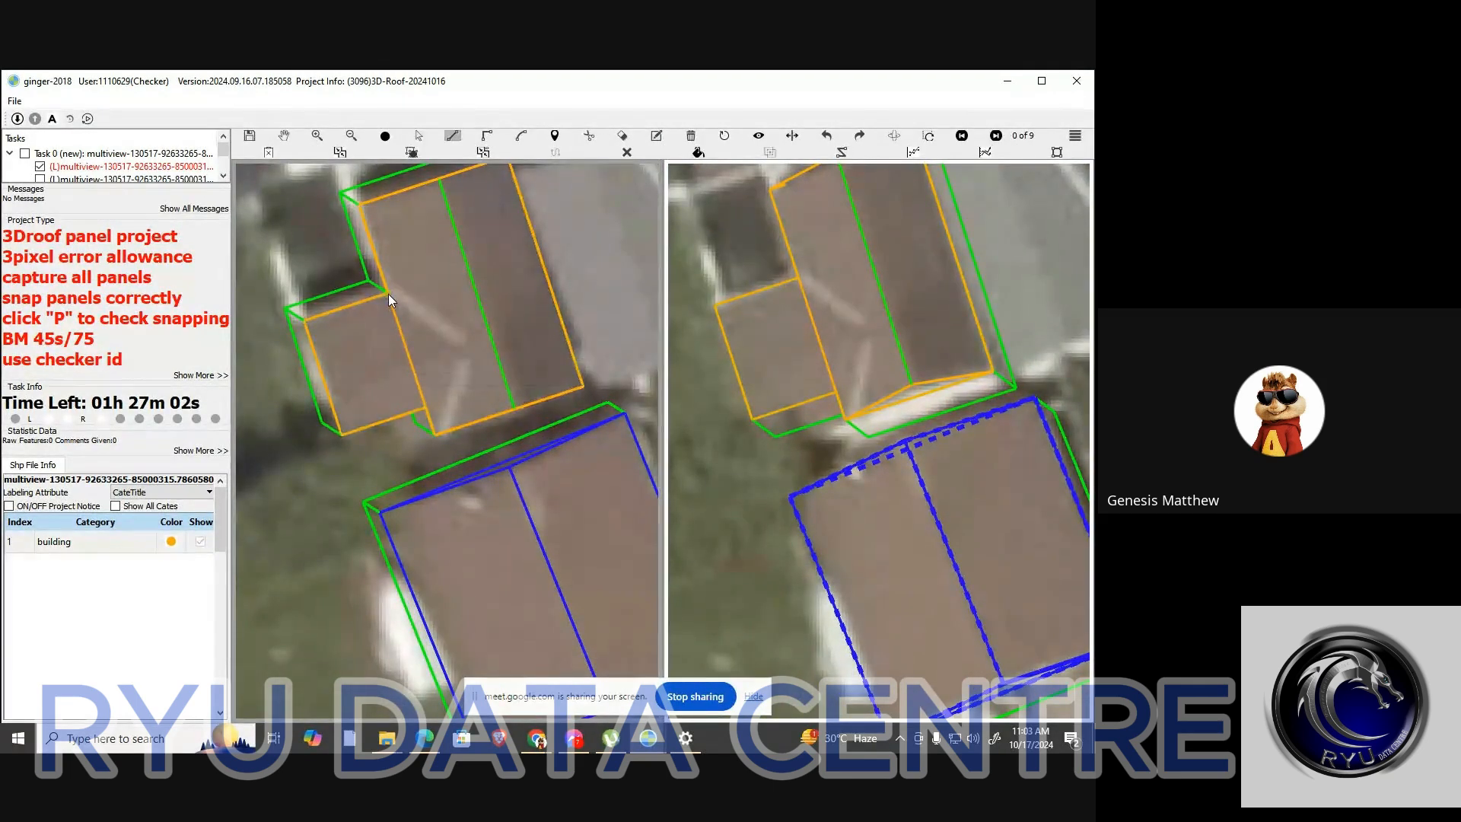
click(388, 293)
double_click(402, 443)
Split the extension panel with a line from its upper edge to its lower edge, parallel to the edge shared with the main roof
scroll(395, 420, up, 1)
drag(403, 444, 401, 439)
key(l)
click(353, 267)
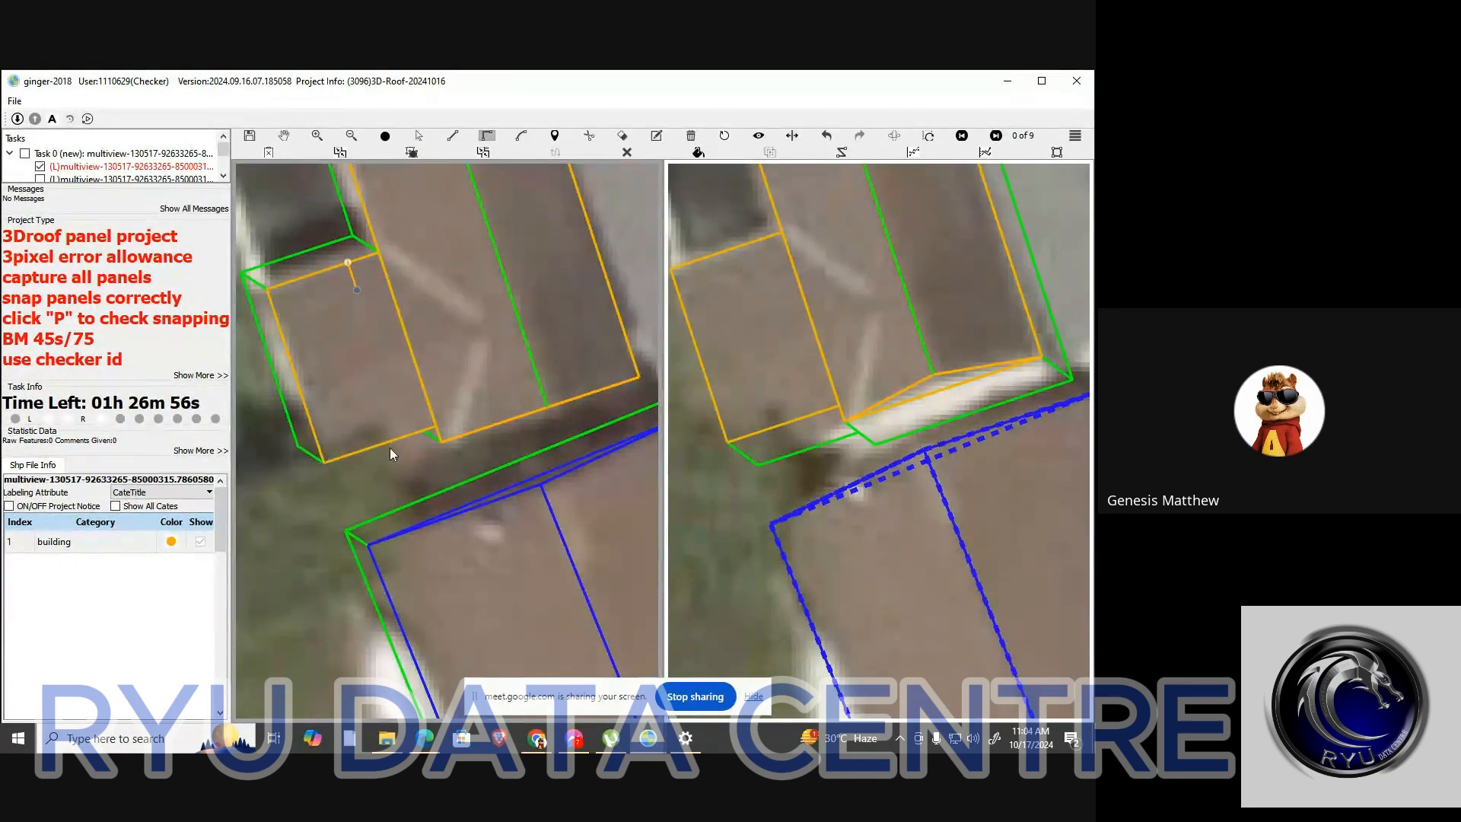
double_click(401, 436)
scroll(391, 461, down, 2)
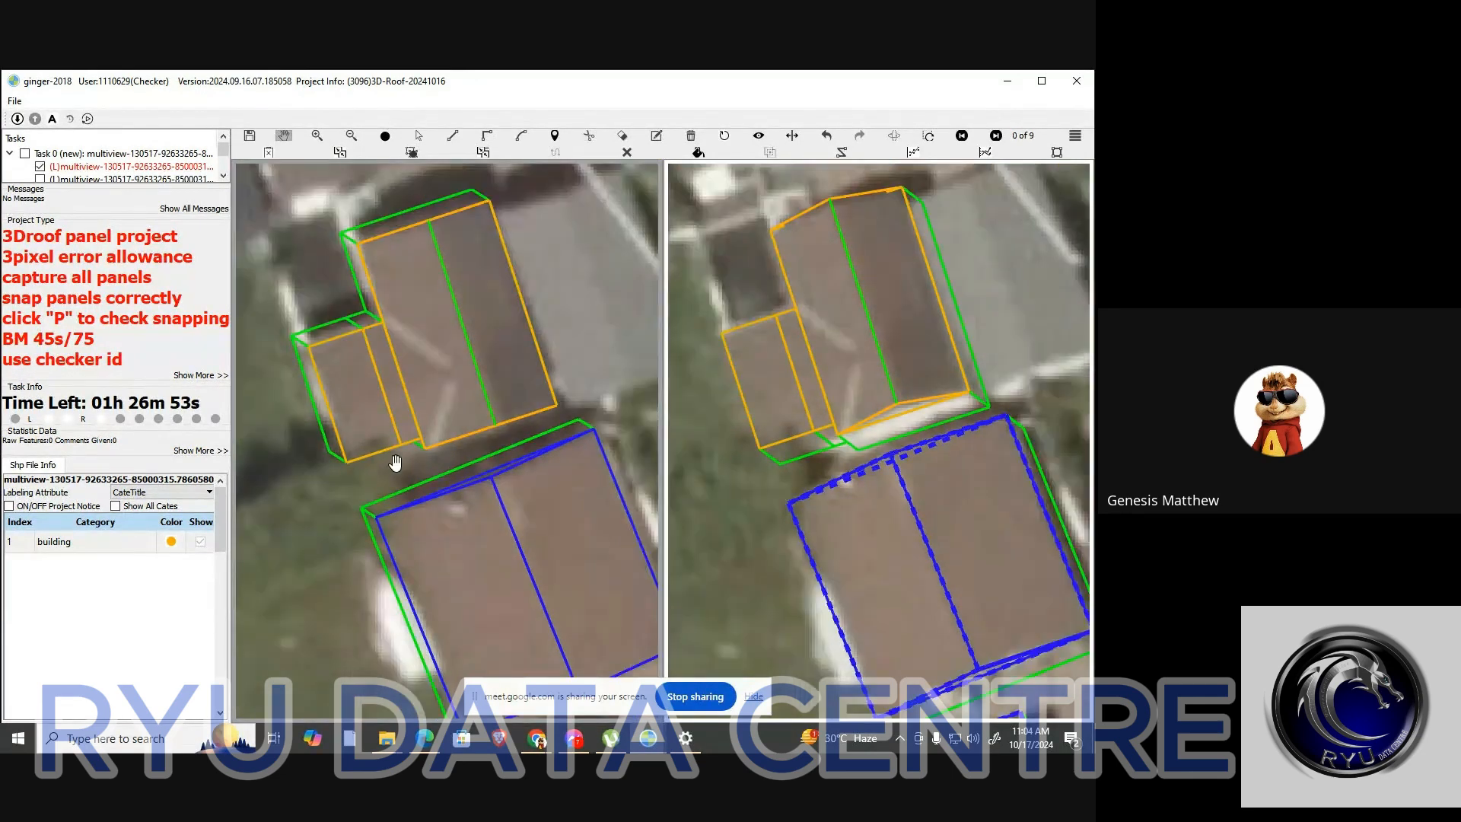
Check the split extension against the imagery with the overlay hidden, and compare the building in images 3 and 4 of 9
scroll(399, 456, up, 3)
key(space)
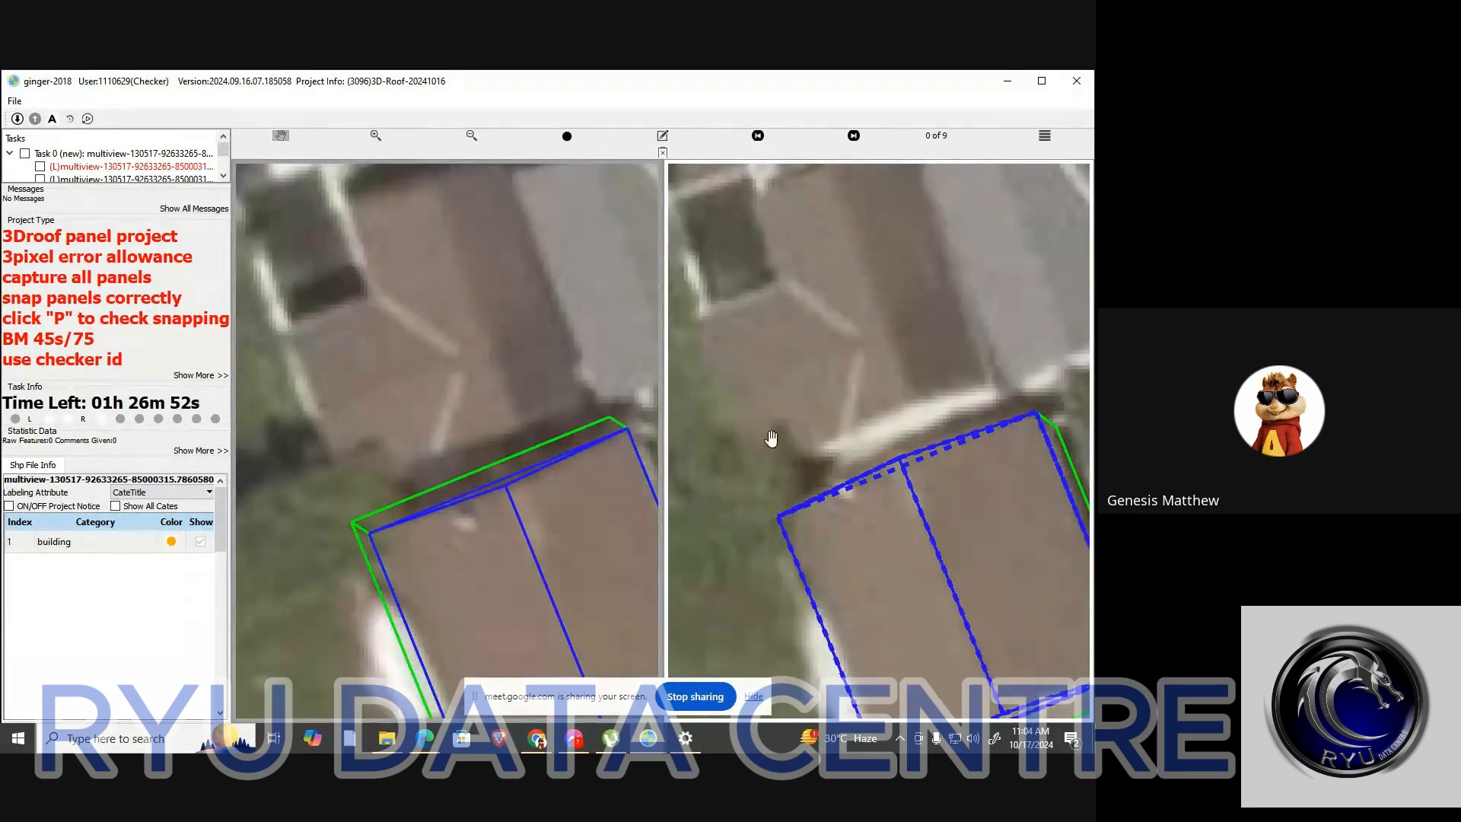
key(space)
key(space)
key(space)
key(n)
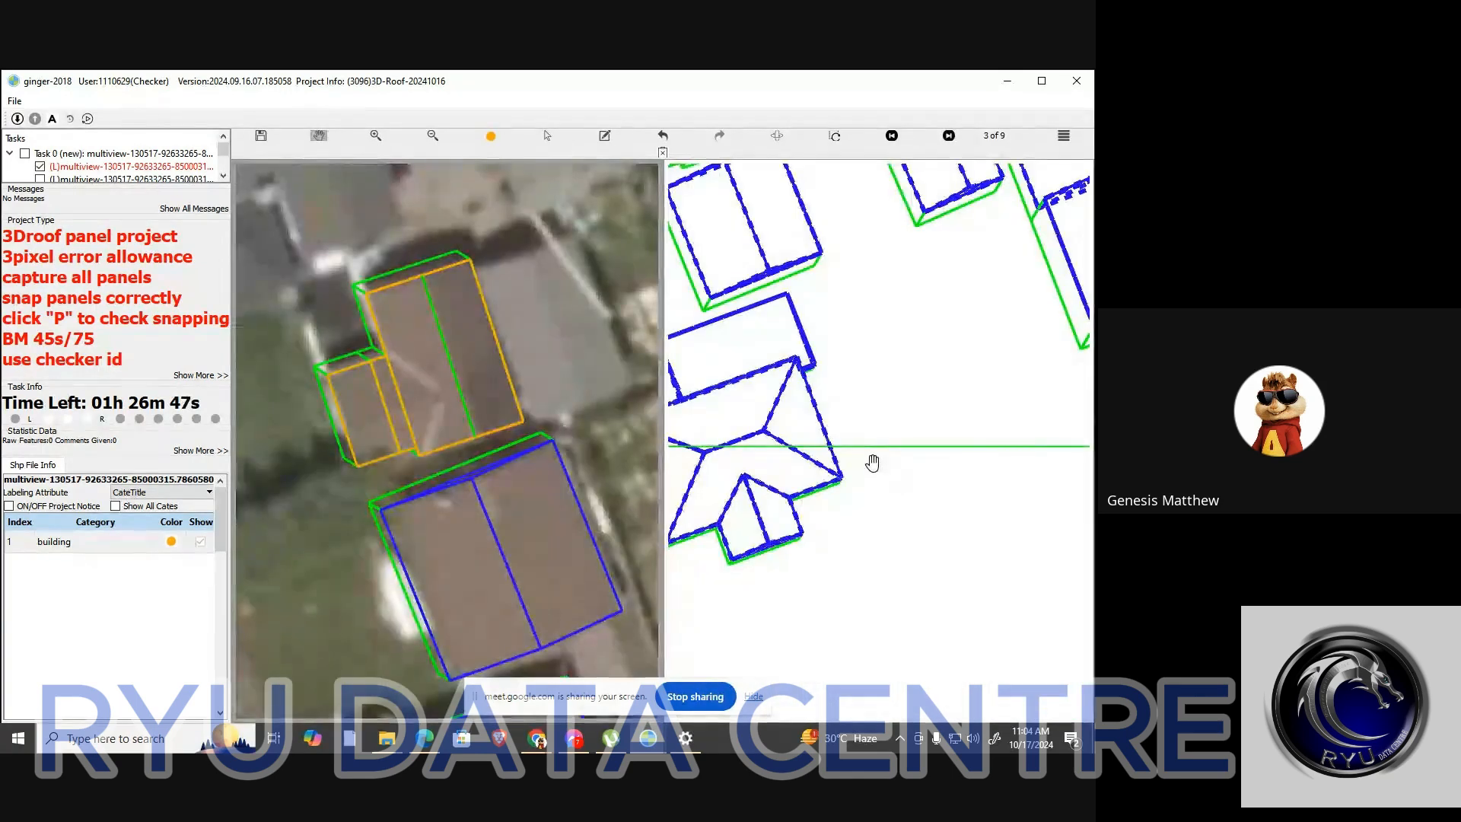
key(space)
key(space)
key(n)
key(n)
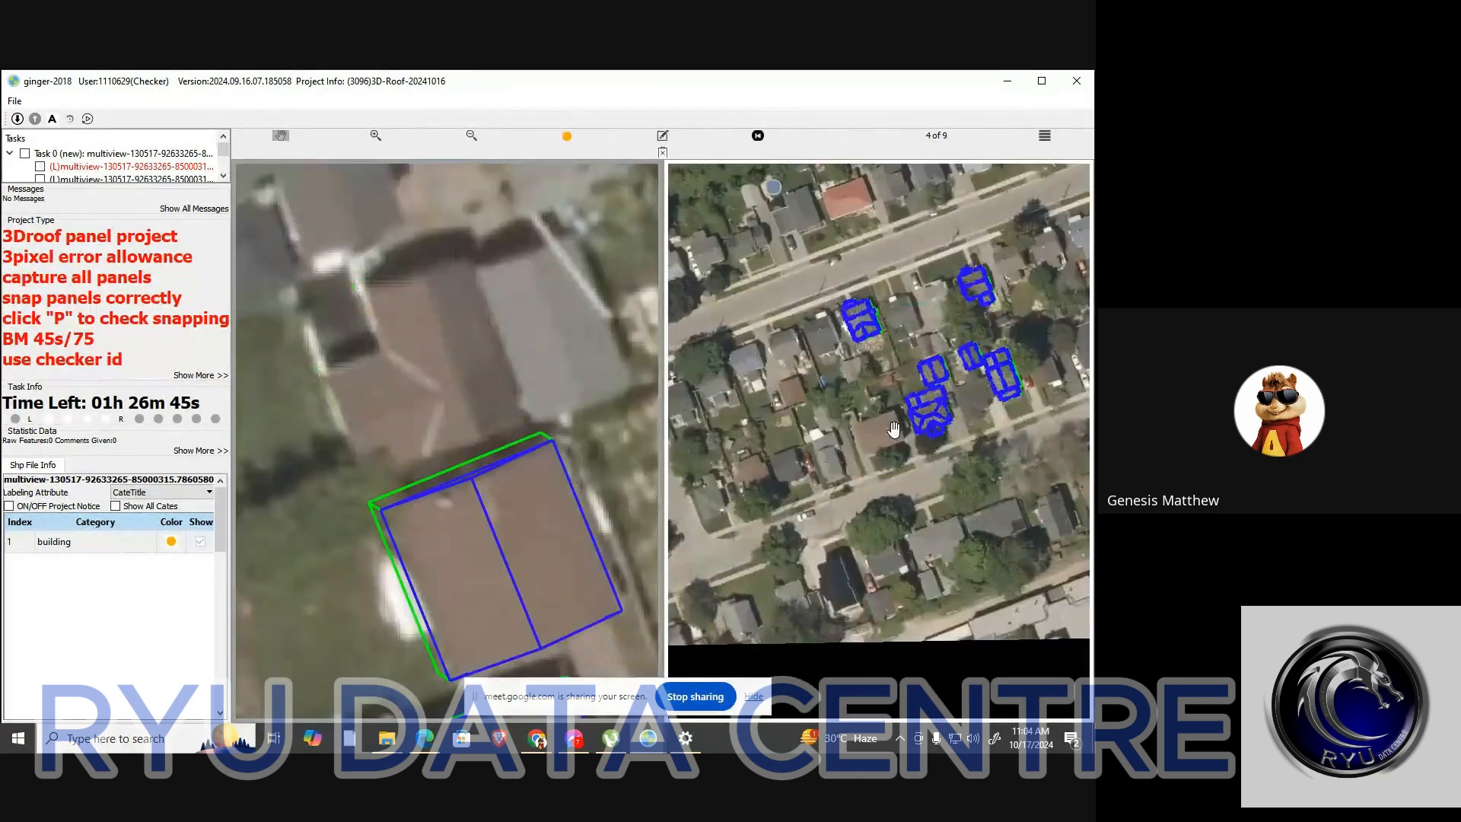
scroll(922, 357, up, 6)
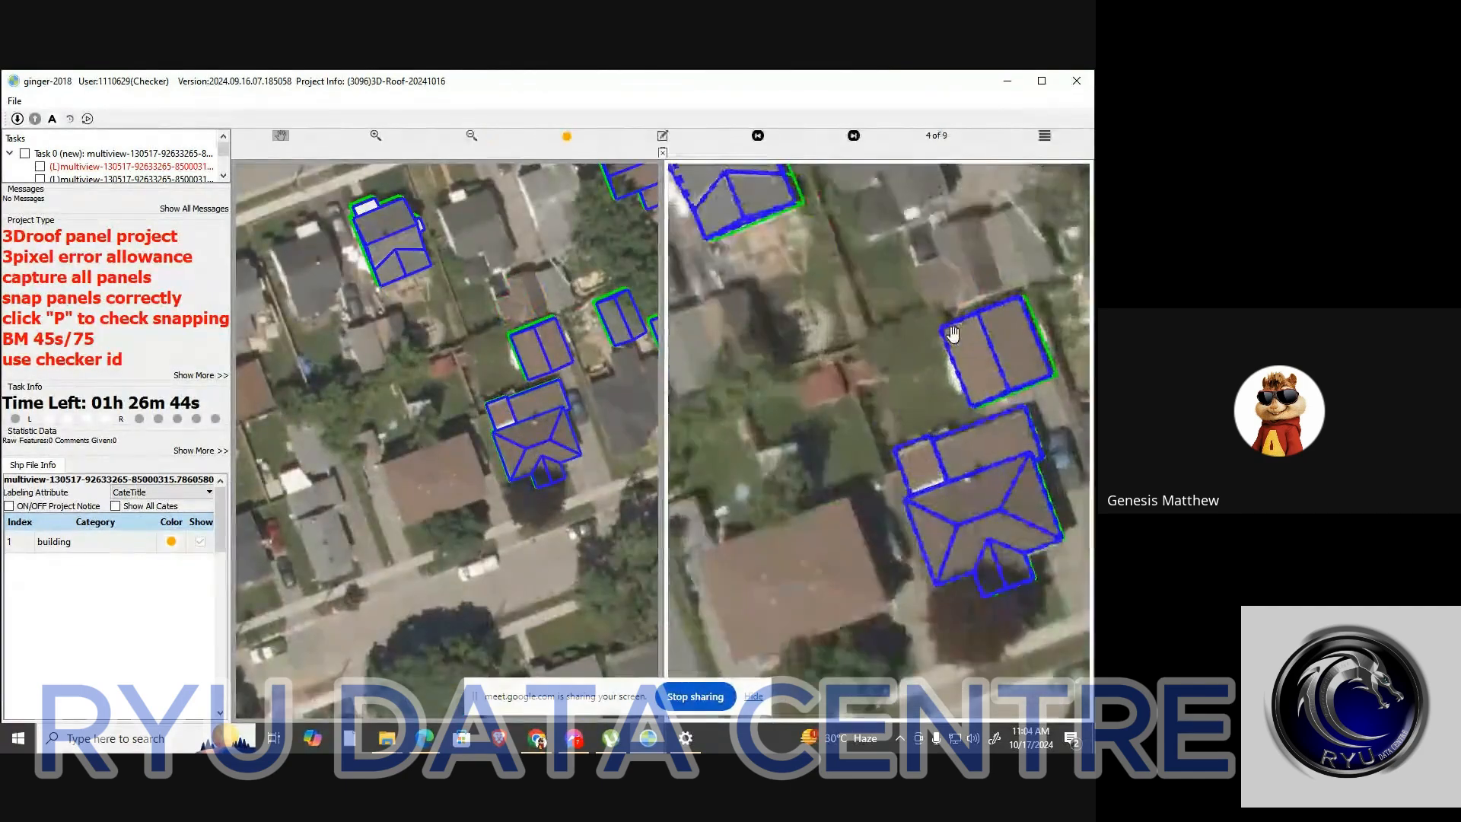
key(space)
scroll(569, 315, up, 3)
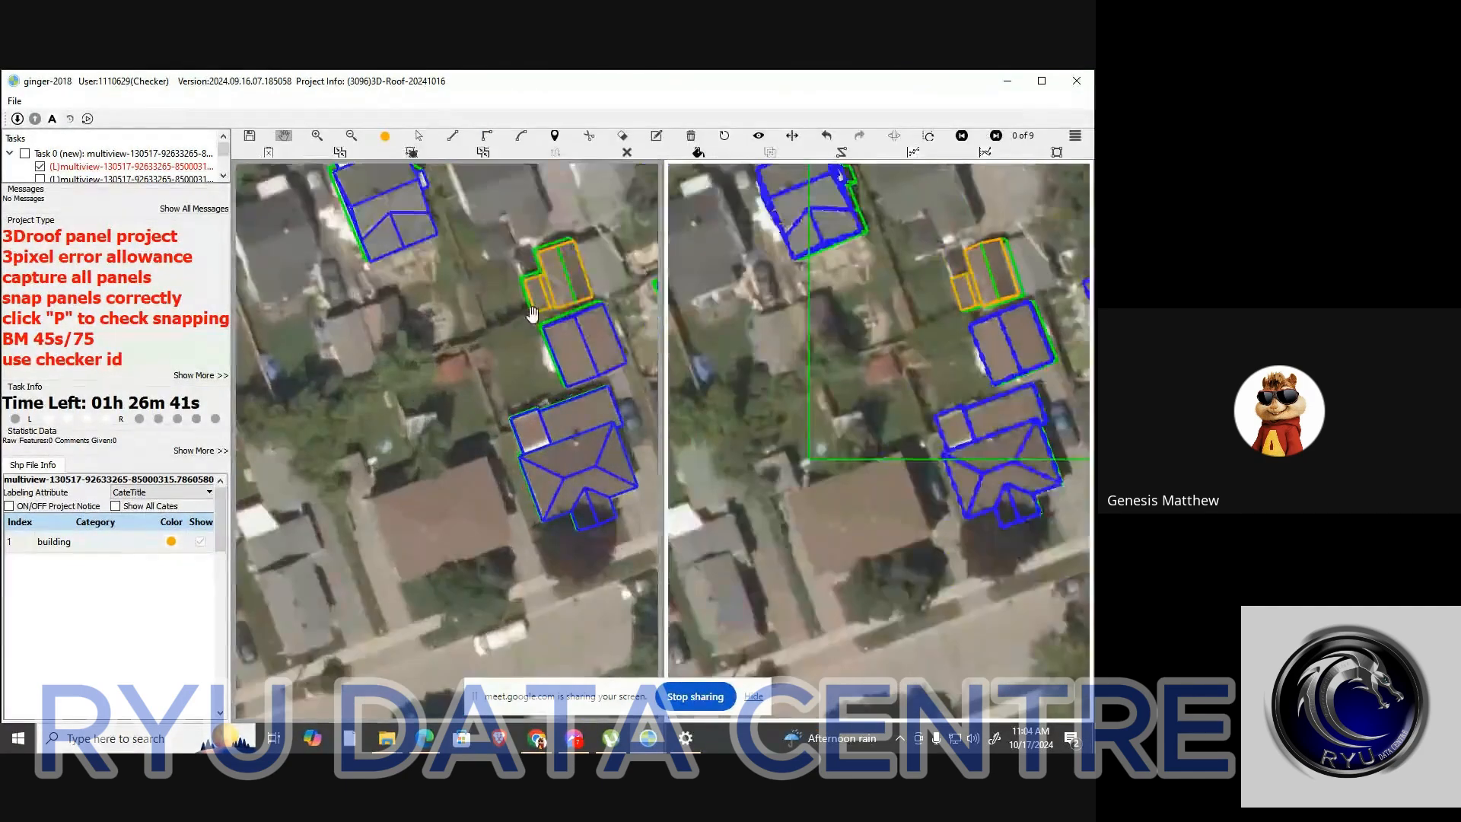
Make the extension a single panel again and move its lower edge down flush with the main roof's lower corner
scroll(570, 314, down, 2)
scroll(569, 314, up, 3)
scroll(569, 314, up, 4)
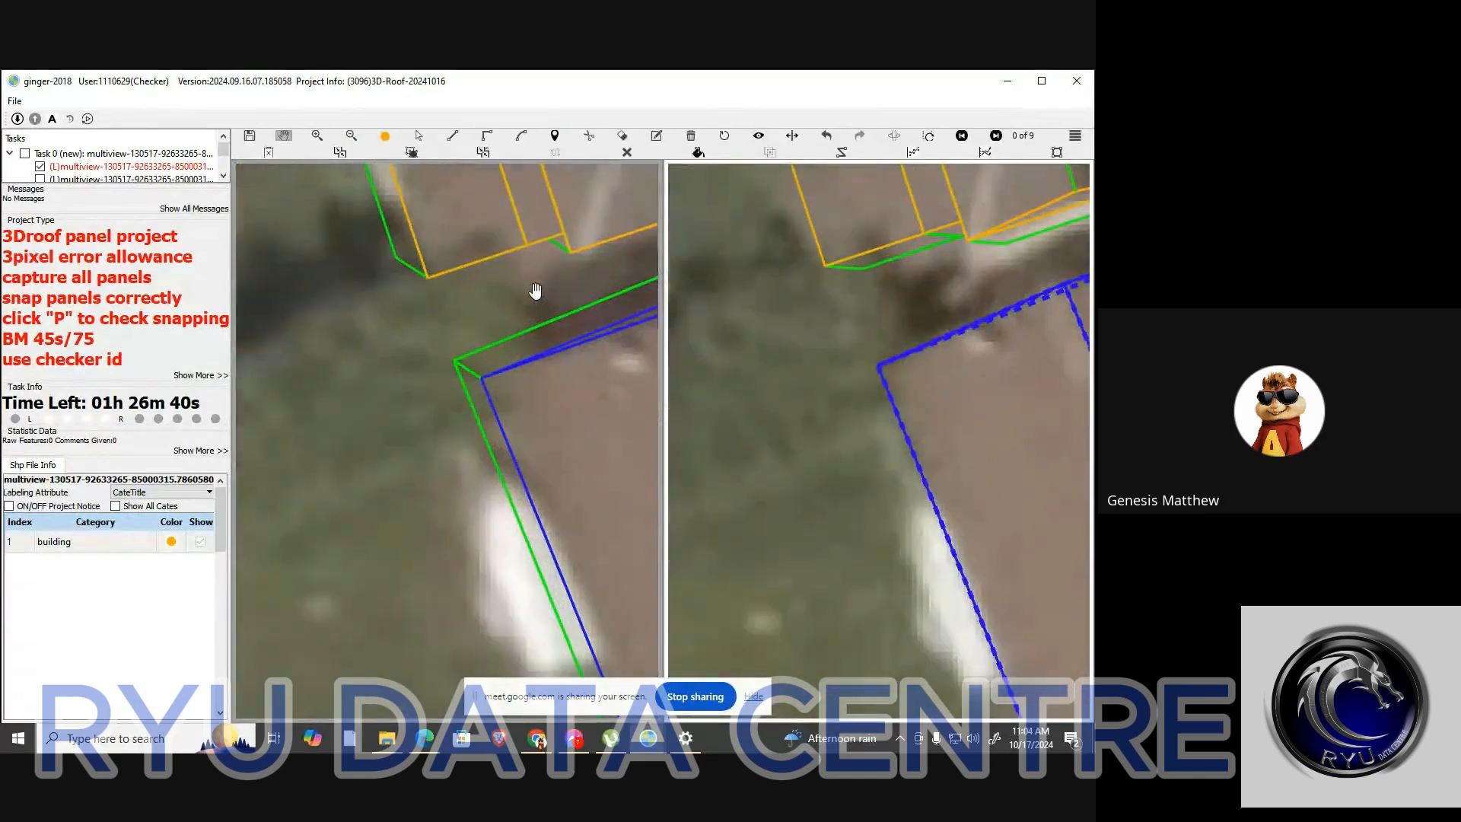
key(m)
drag(505, 227, 498, 320)
click(505, 358)
drag(502, 373, 510, 393)
drag(556, 344, 561, 361)
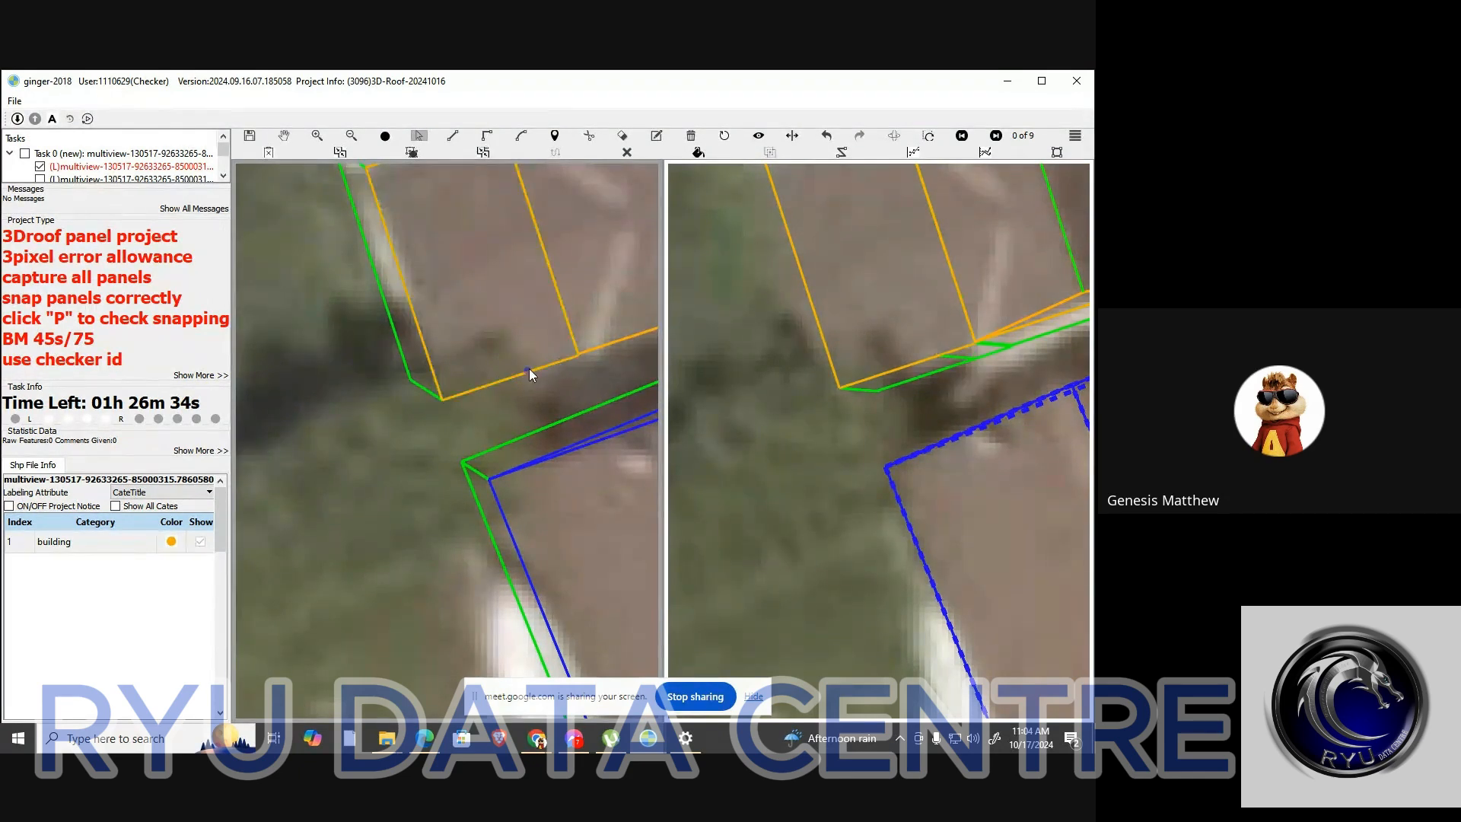
click(528, 369)
scroll(543, 378, down, 5)
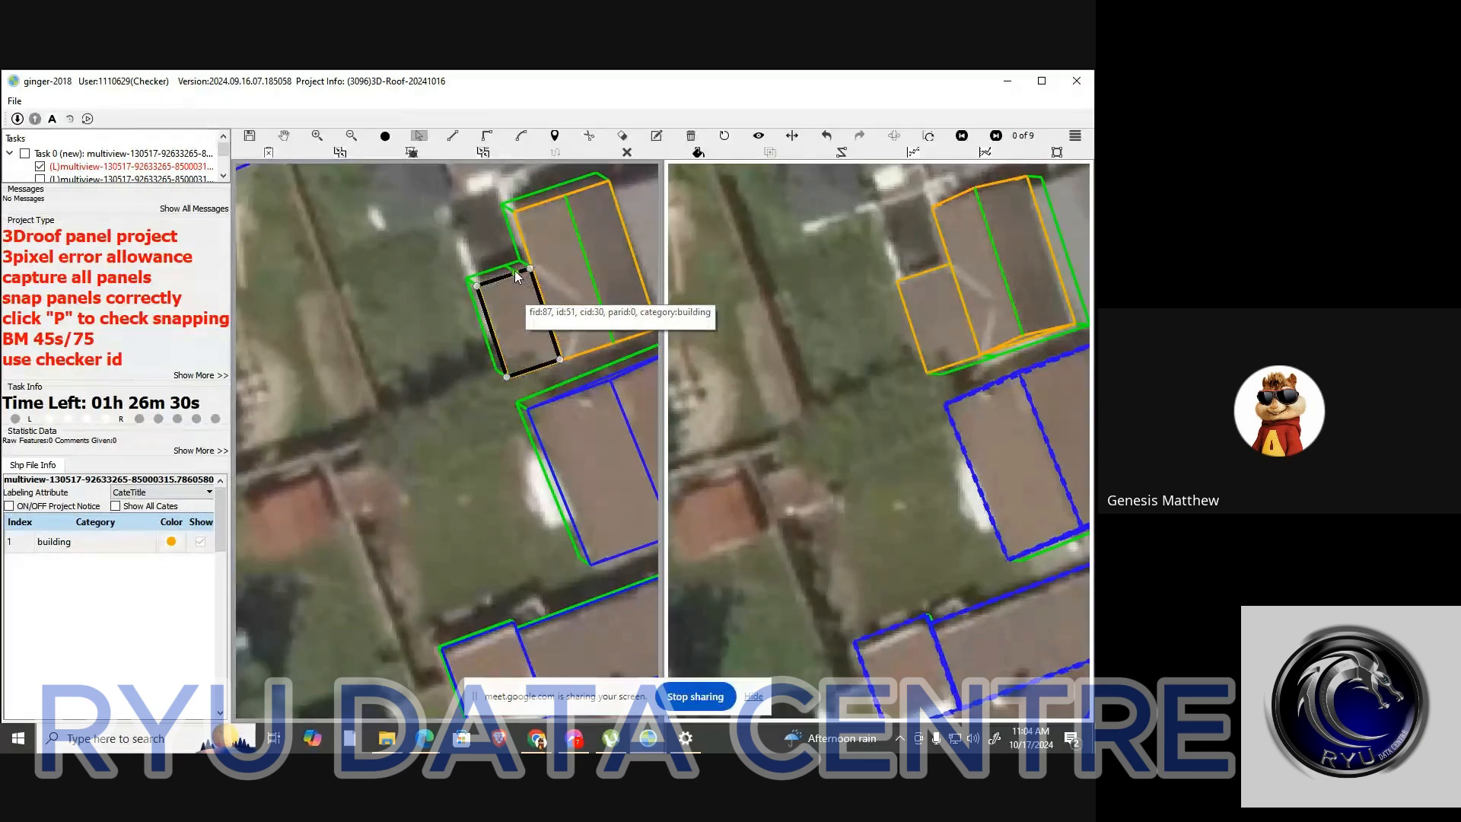
Compare the corrected extension panel and its valley lines with the imagery, with the overlay hidden and shown
key(space)
scroll(564, 313, up, 2)
key(space)
scroll(589, 313, up, 3)
key(space)
key(space)
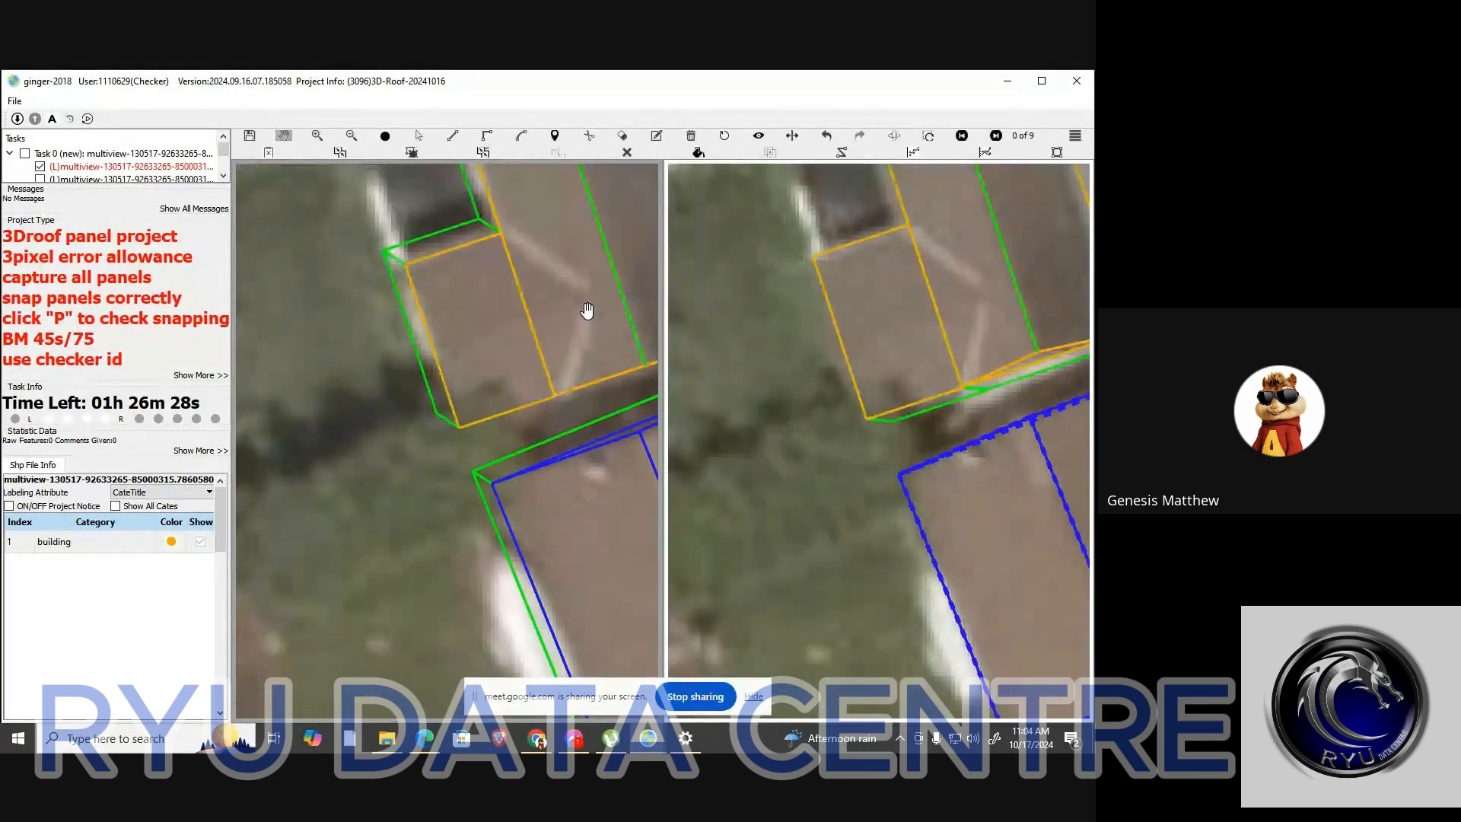
scroll(587, 312, down, 4)
key(space)
key(space)
scroll(569, 321, down, 2)
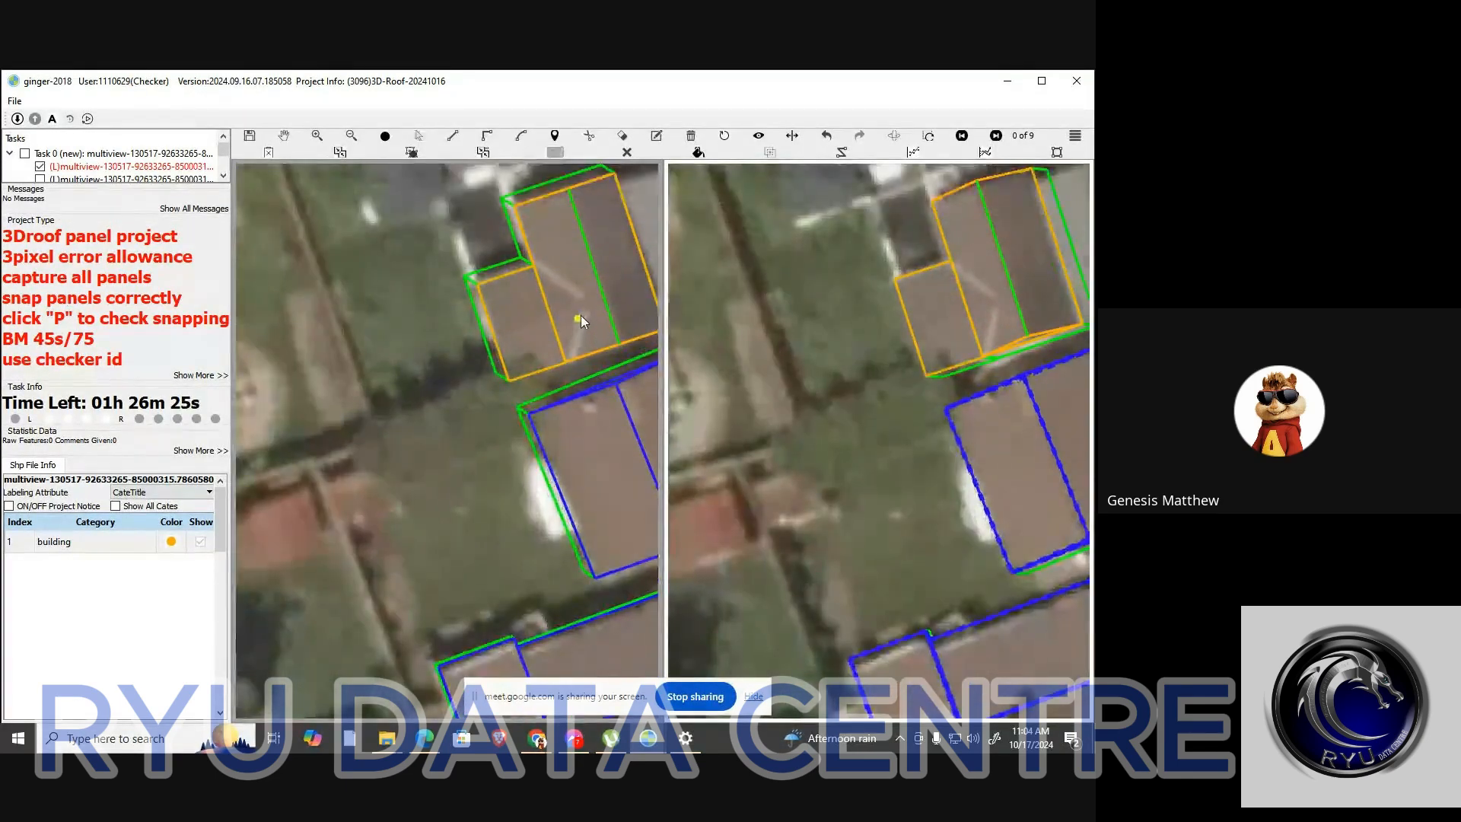
Draw the extension's ridge line from the valley junction on the main roof to the outer edge, using the extension's upper edge as reference
key(Escape)
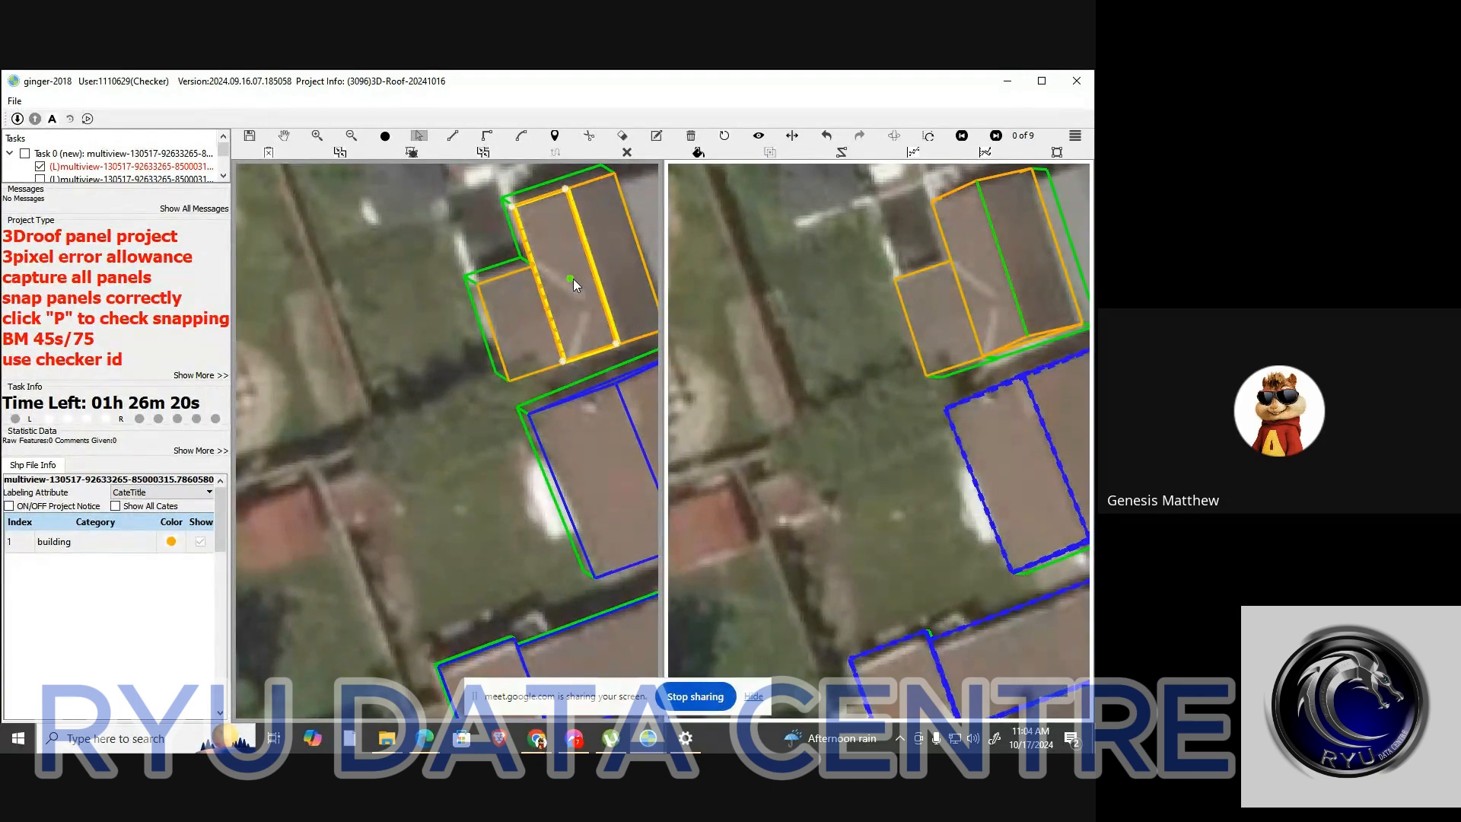
key(Escape)
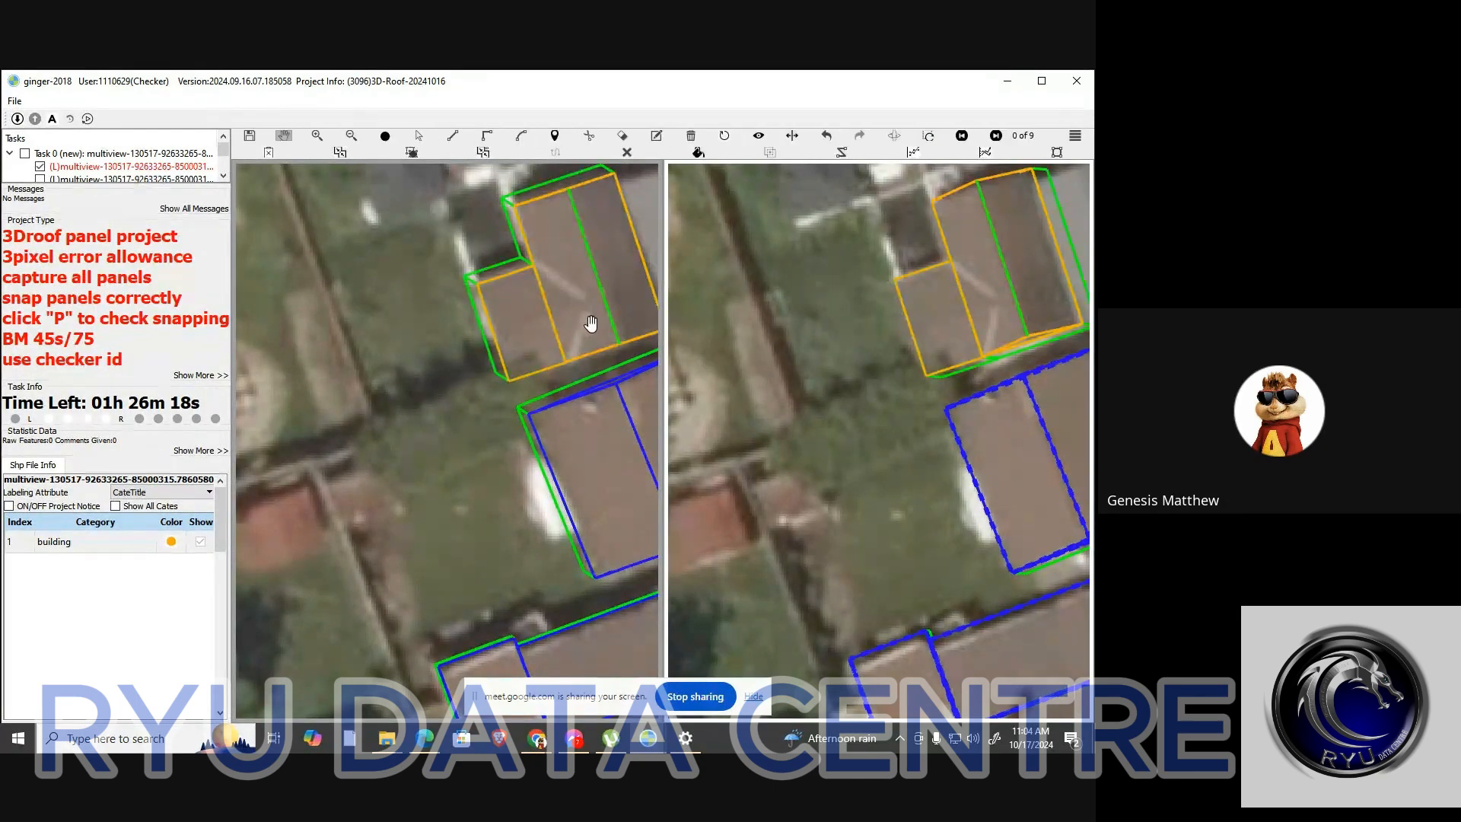
key(p)
click(501, 276)
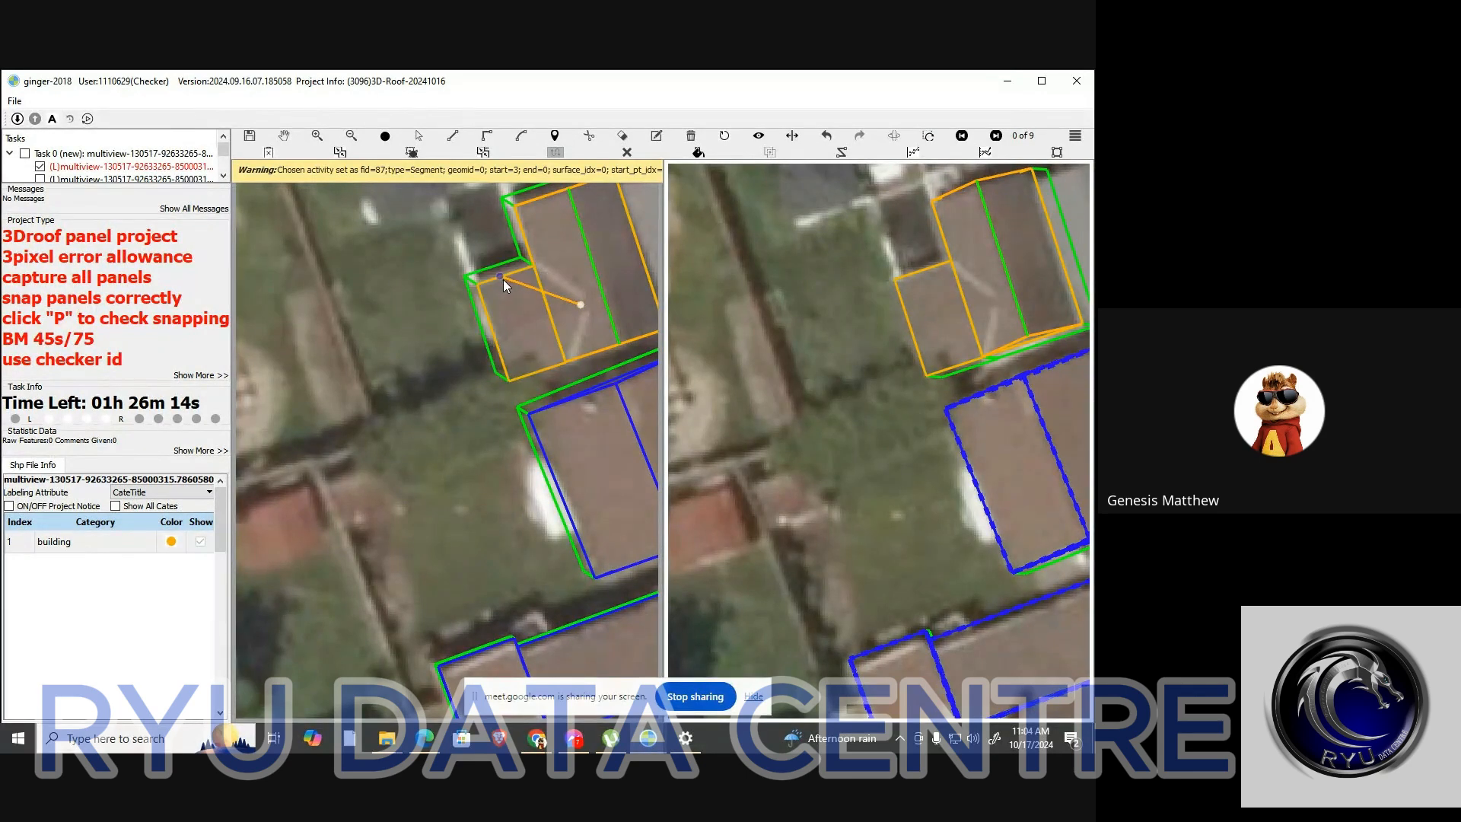
click(504, 331)
Inspect the extension's ridge line relative to the roof planes in 3D and against the aerial view
drag(550, 337, 645, 270)
scroll(541, 352, up, 2)
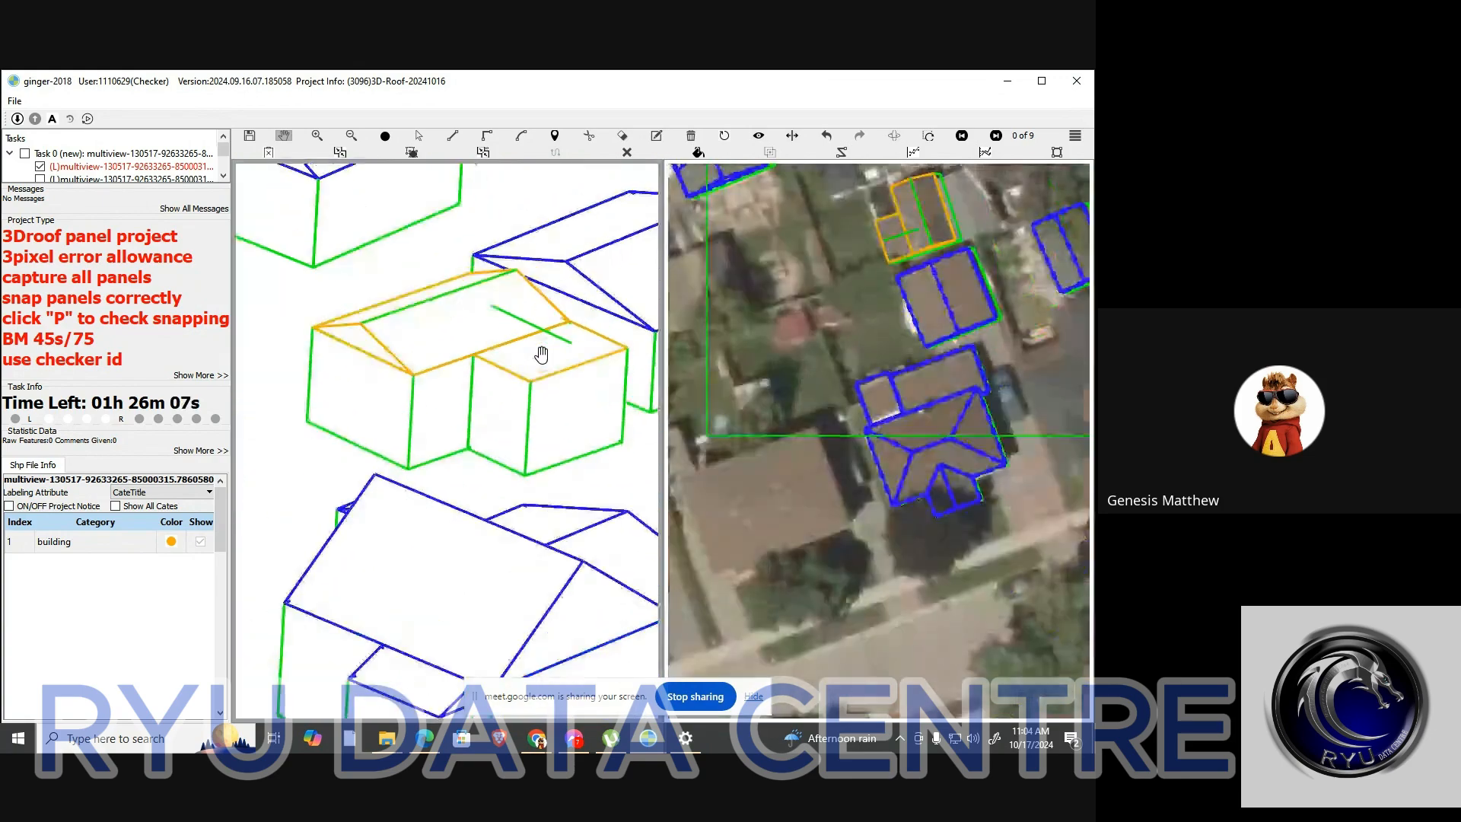
scroll(549, 344, down, 1)
drag(554, 339, 411, 378)
scroll(539, 339, up, 4)
scroll(416, 374, up, 6)
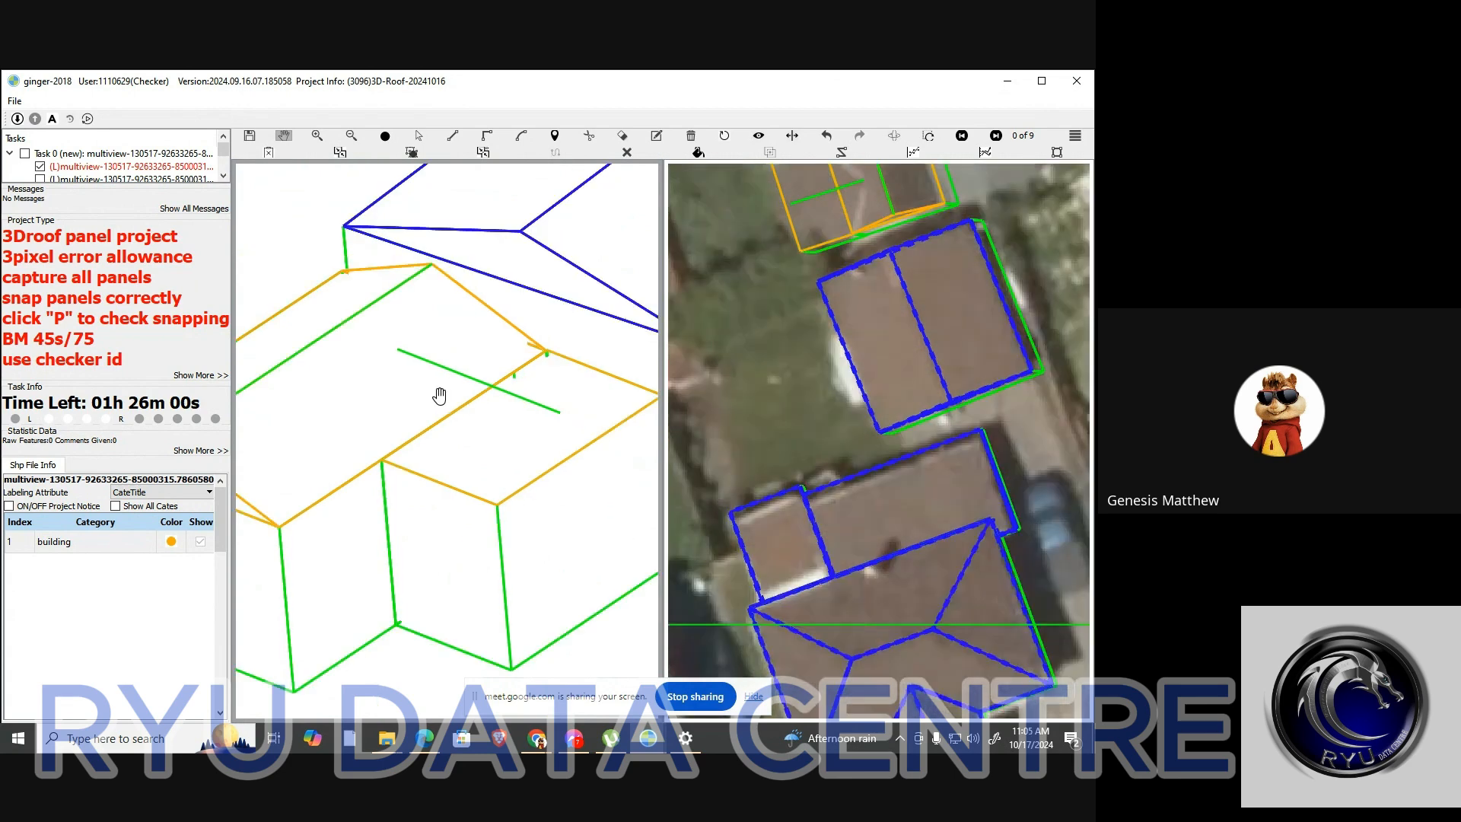
scroll(481, 422, down, 4)
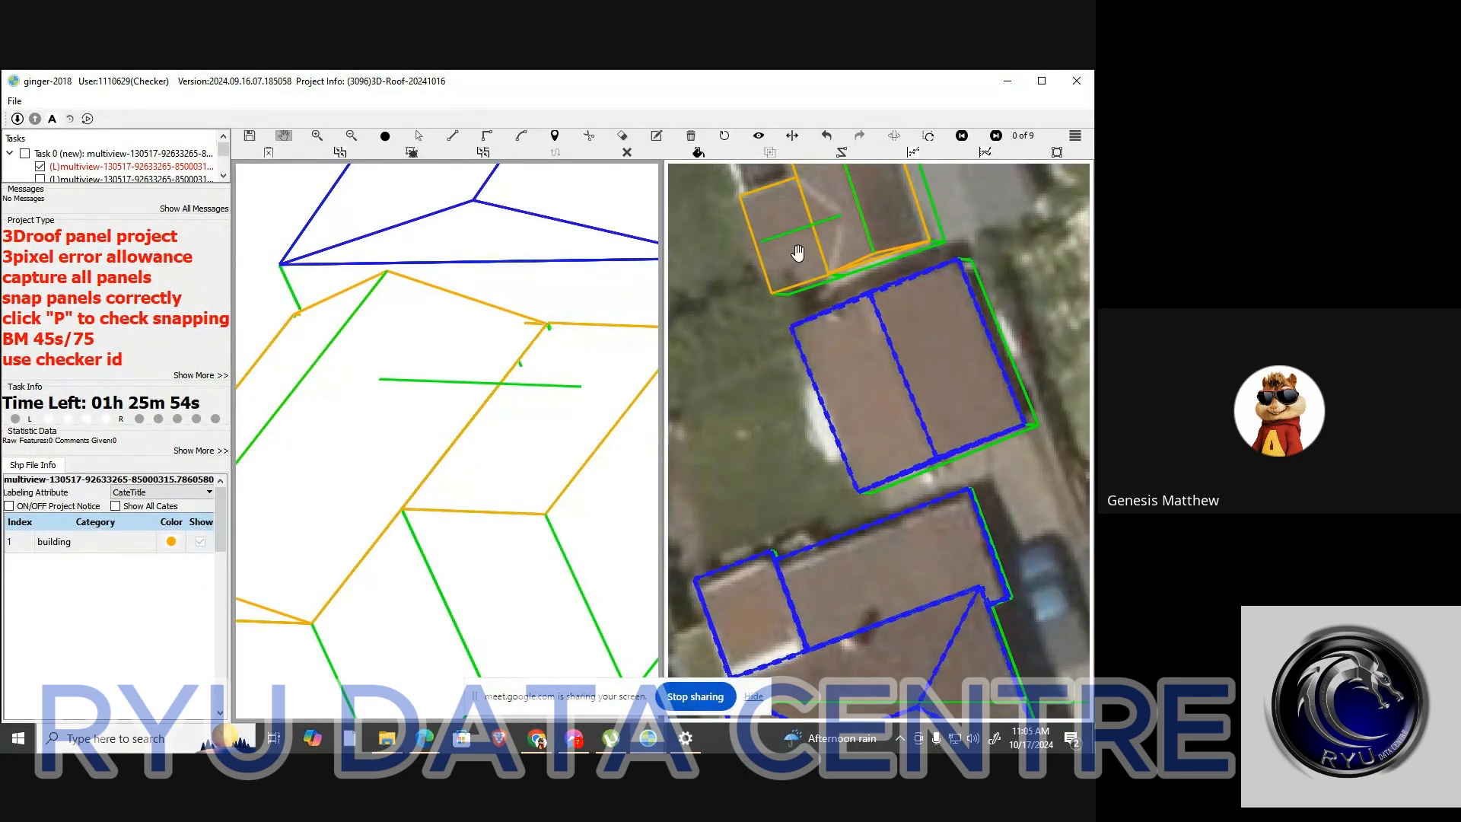
drag(801, 221, 797, 235)
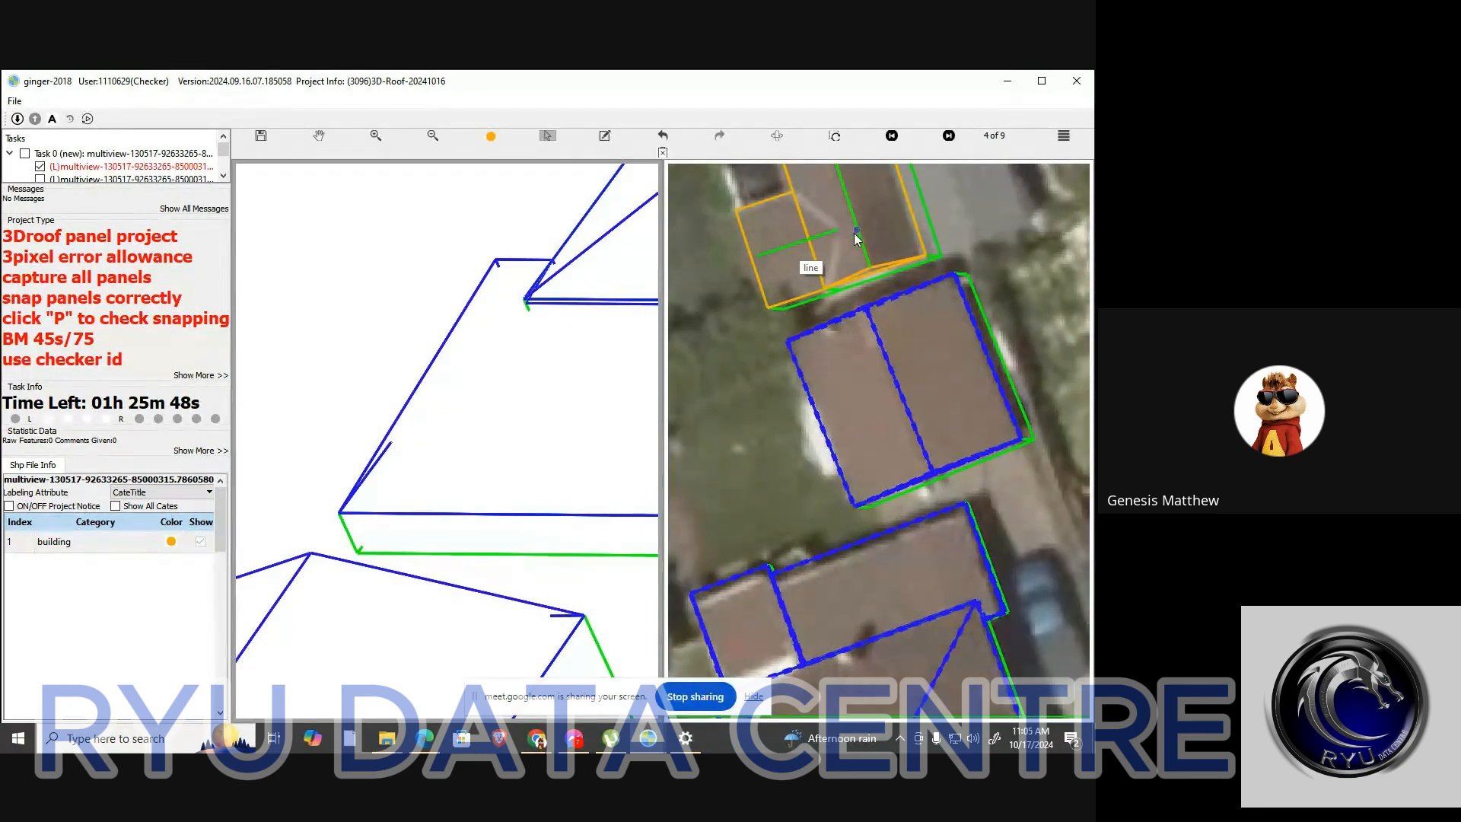
scroll(499, 485, down, 3)
drag(524, 453, 494, 420)
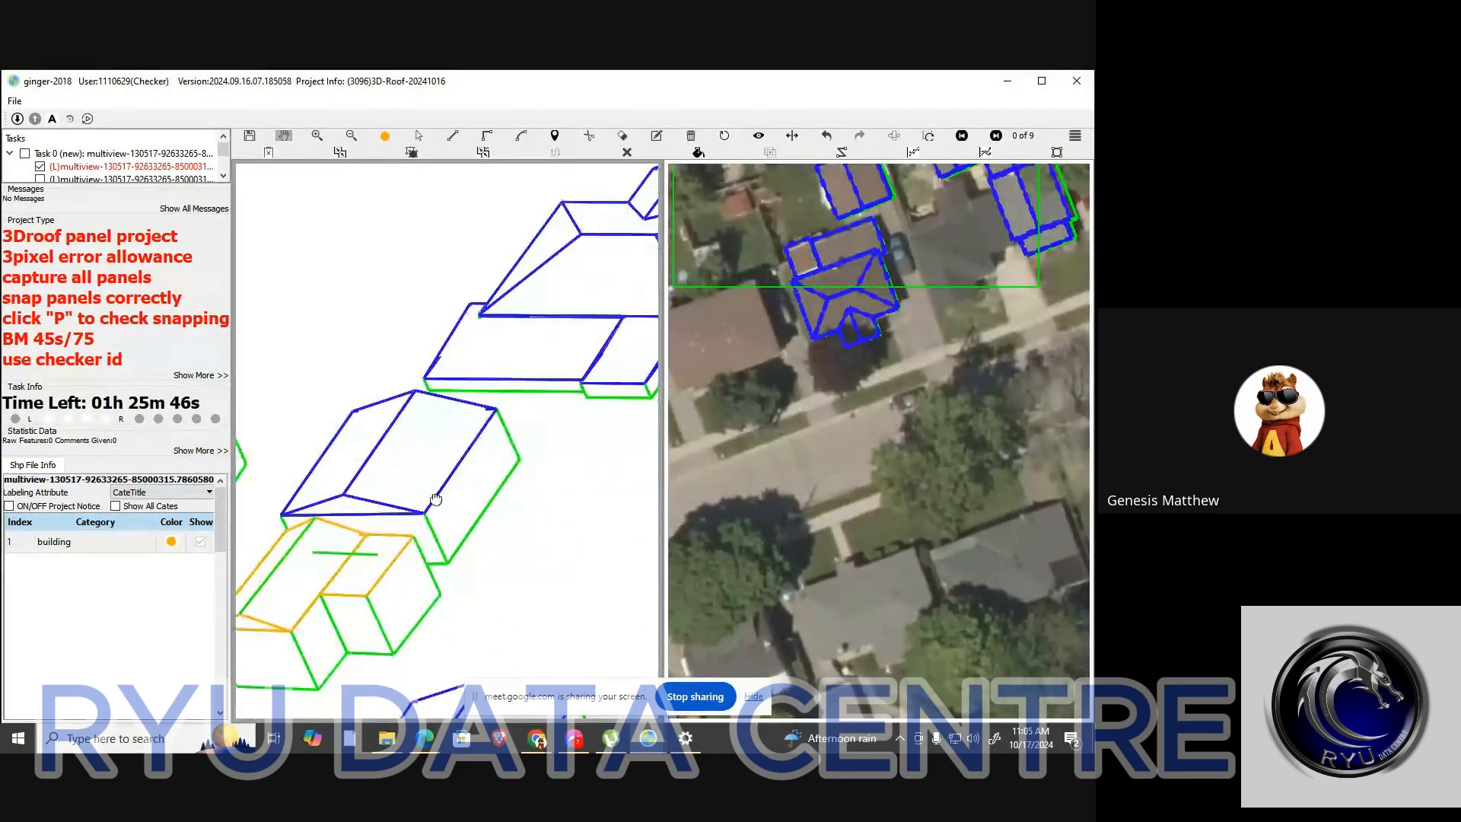
scroll(326, 581, down, 2)
scroll(343, 561, up, 3)
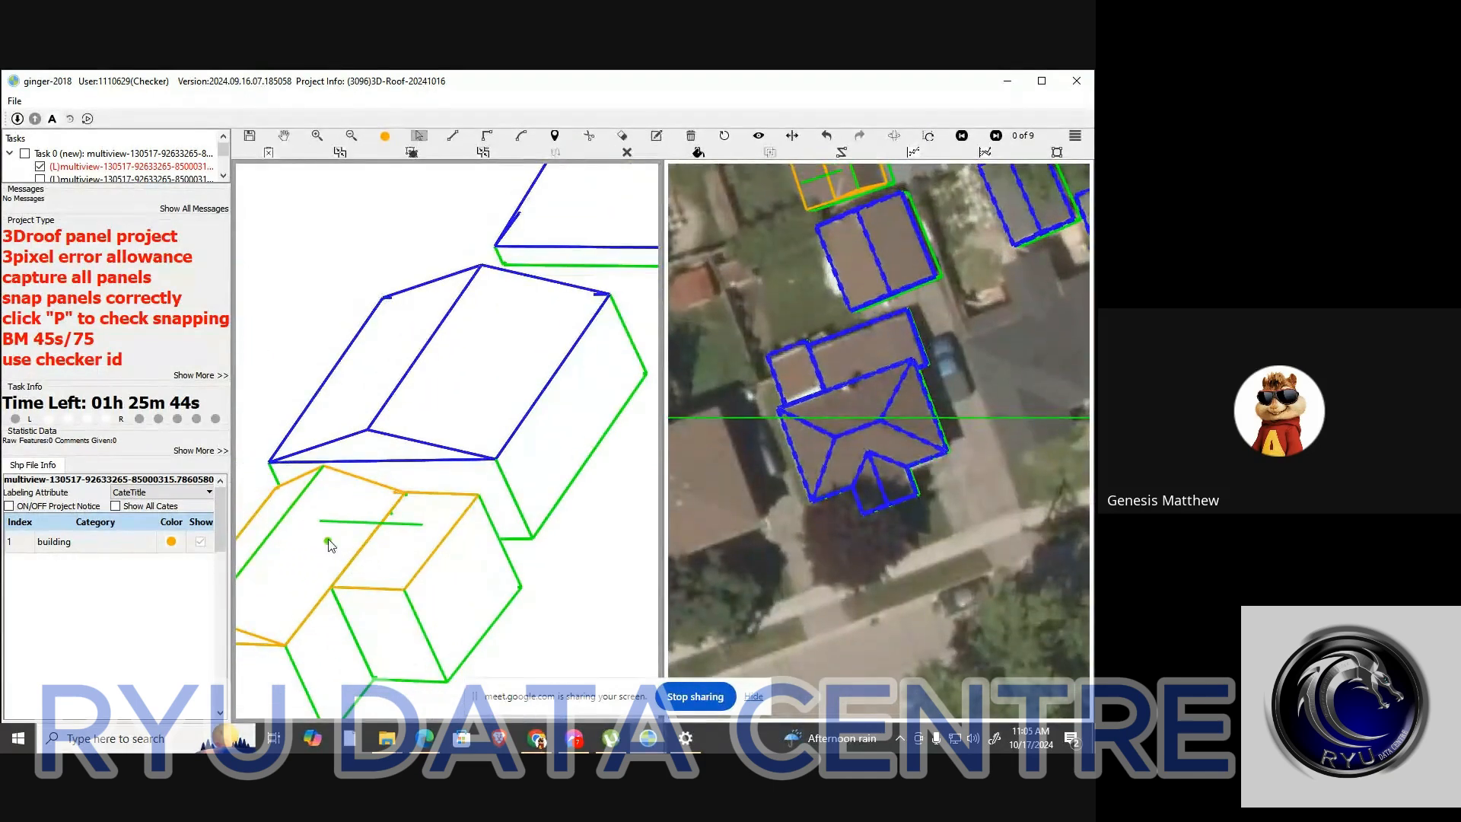
key(Escape)
key(s)
key(Escape)
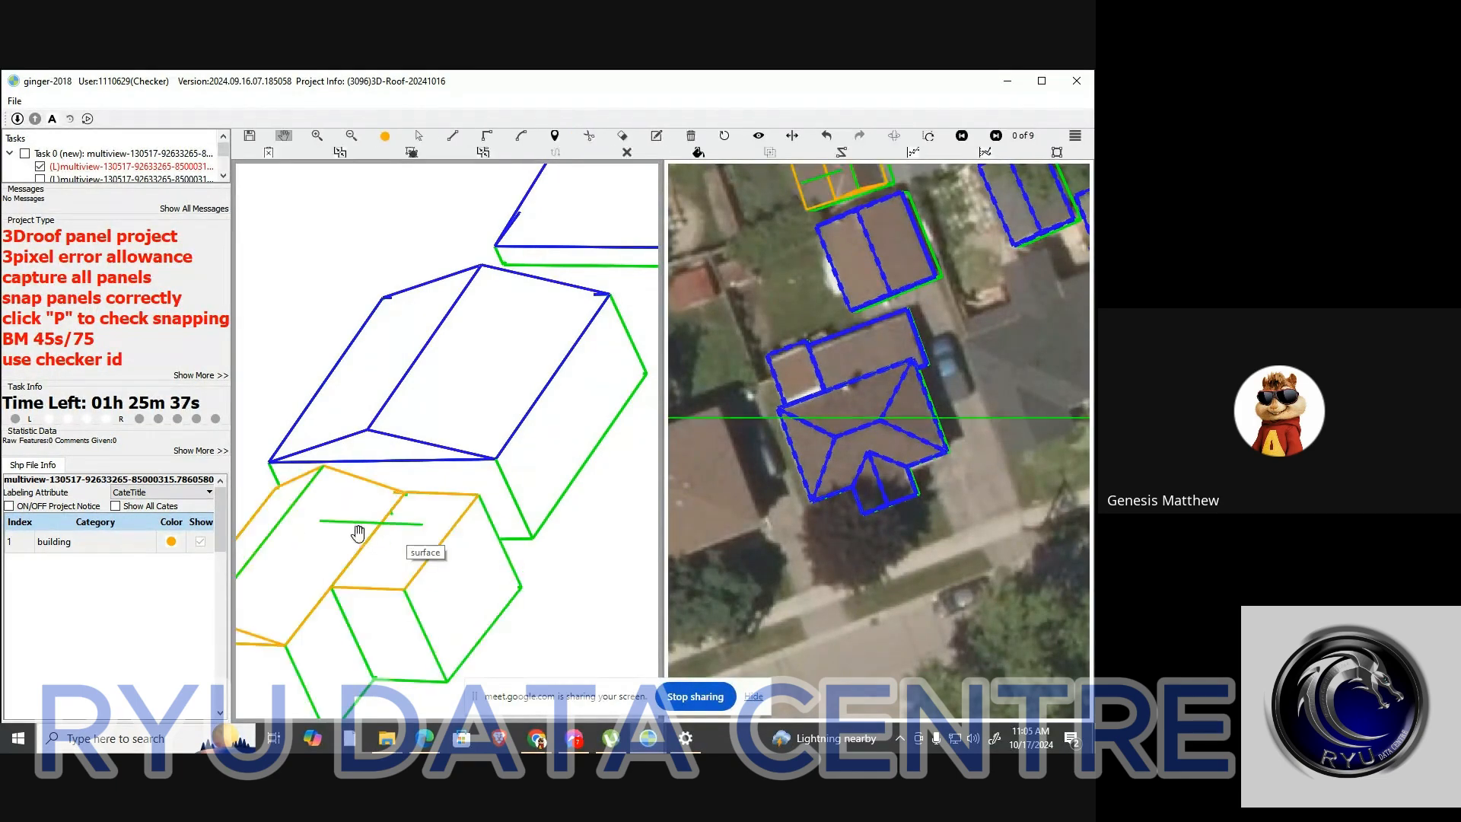
Draw the upper valley line from the ridge's inner end to the extension's upper inner corner, and join the upper outer corner to the ridge's outer end
scroll(394, 512, up, 1)
scroll(457, 356, up, 5)
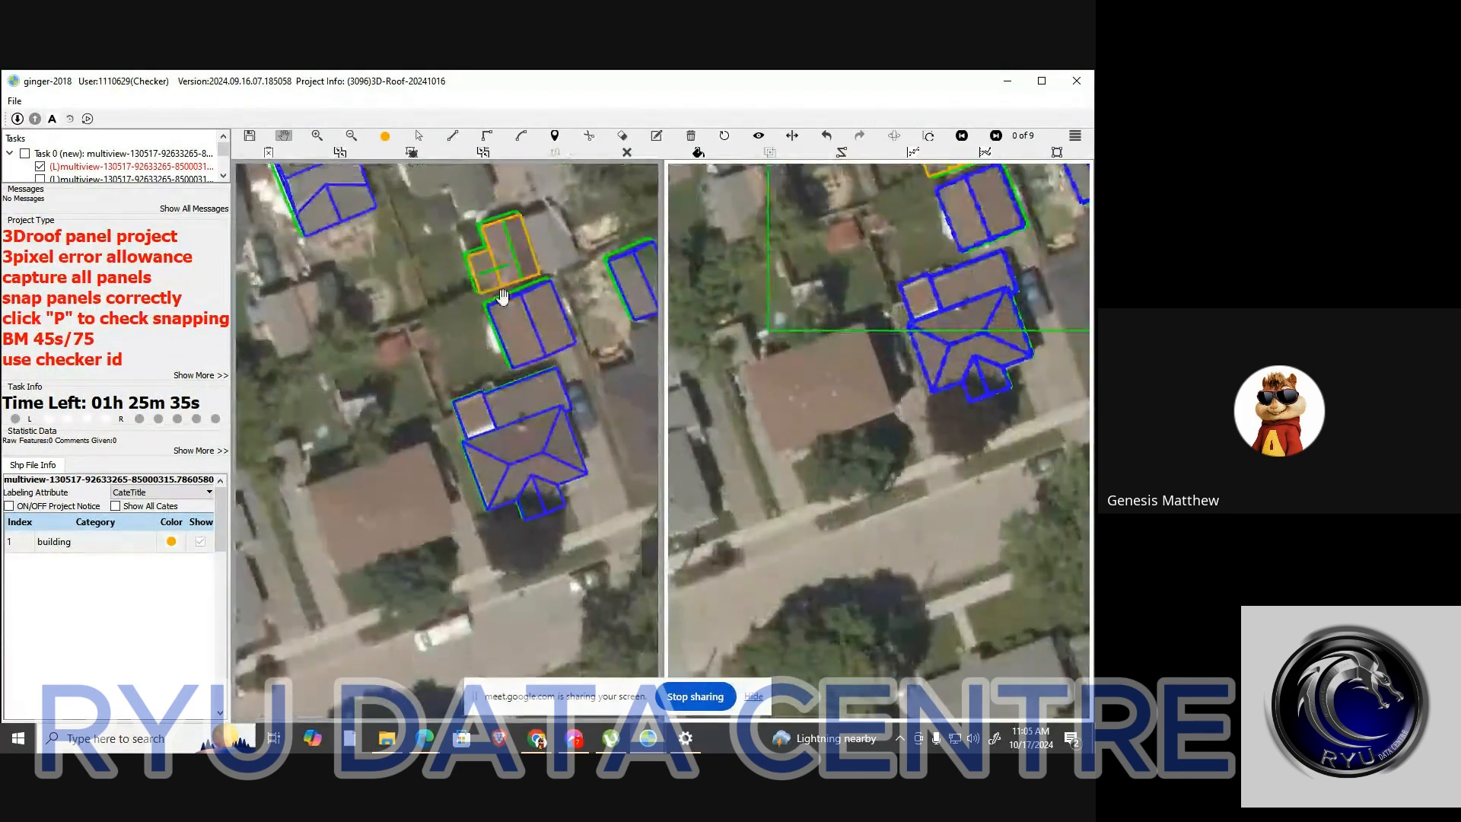
scroll(499, 274, up, 5)
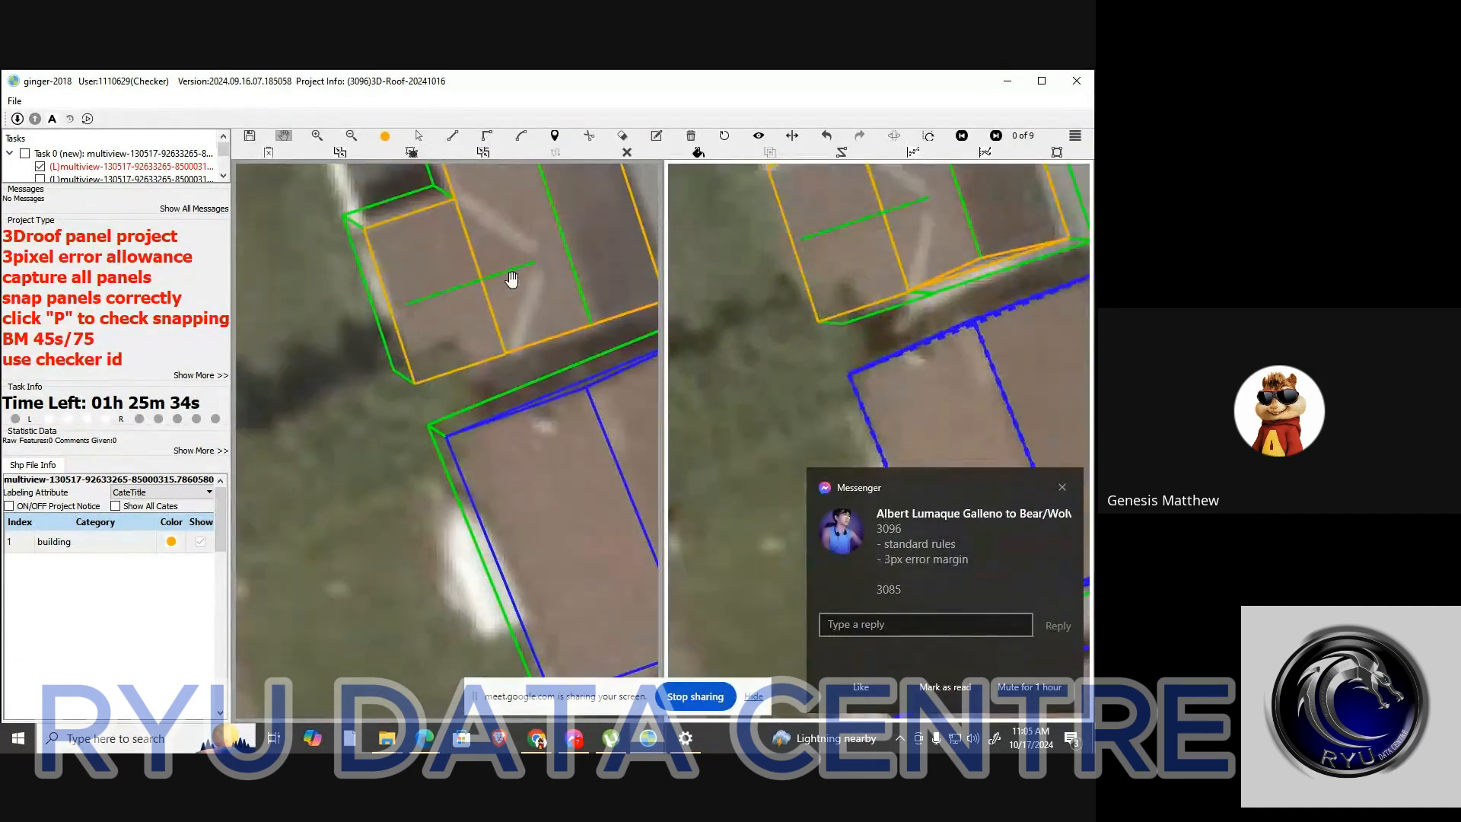
key(l)
click(553, 297)
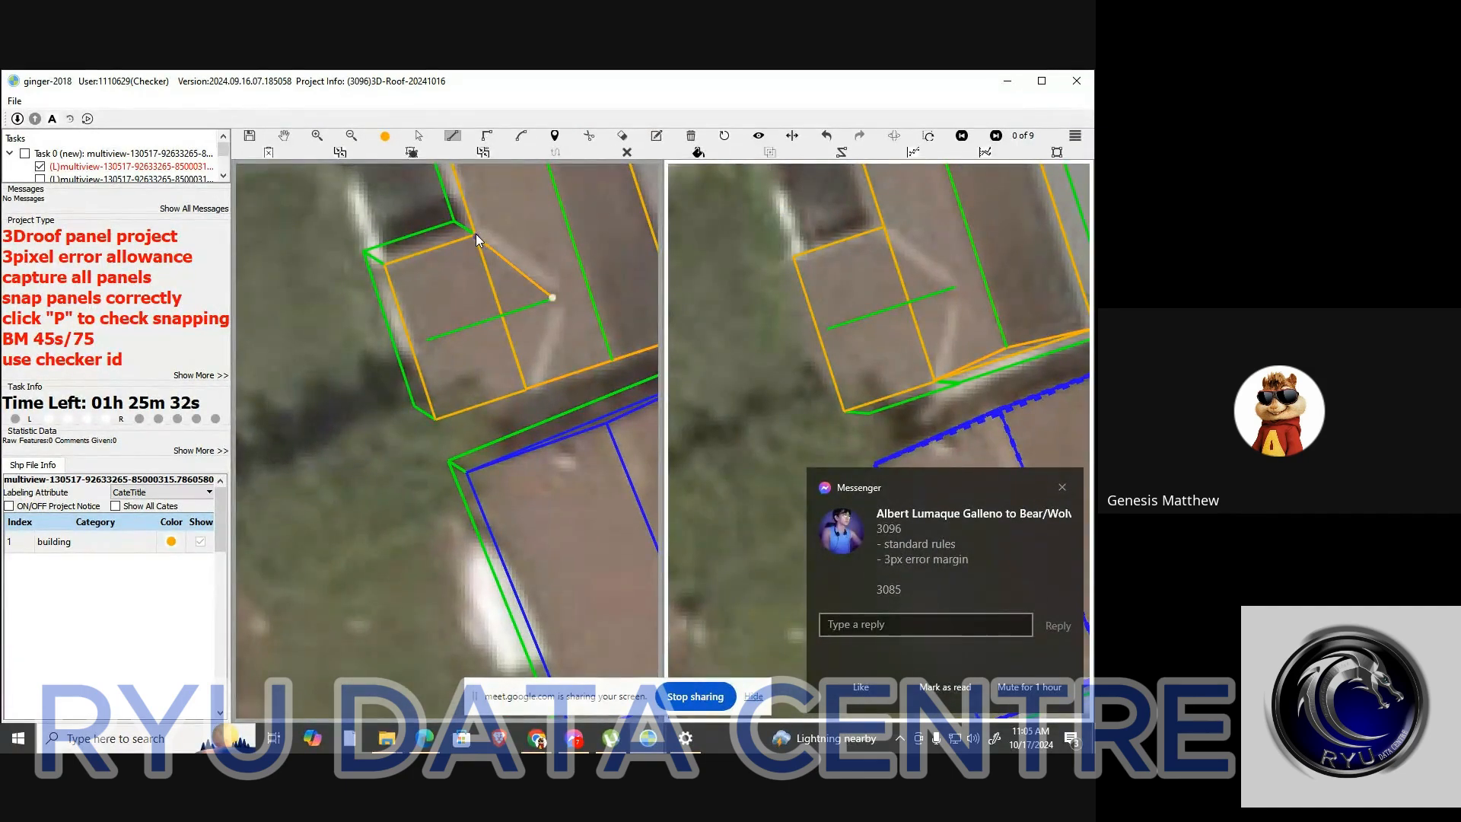
click(382, 262)
click(428, 341)
Draw the lower valley line from the ridge's inner end to the extension's lower inner corner, extend the lines to the lower outer corner, and check the snapping
click(554, 298)
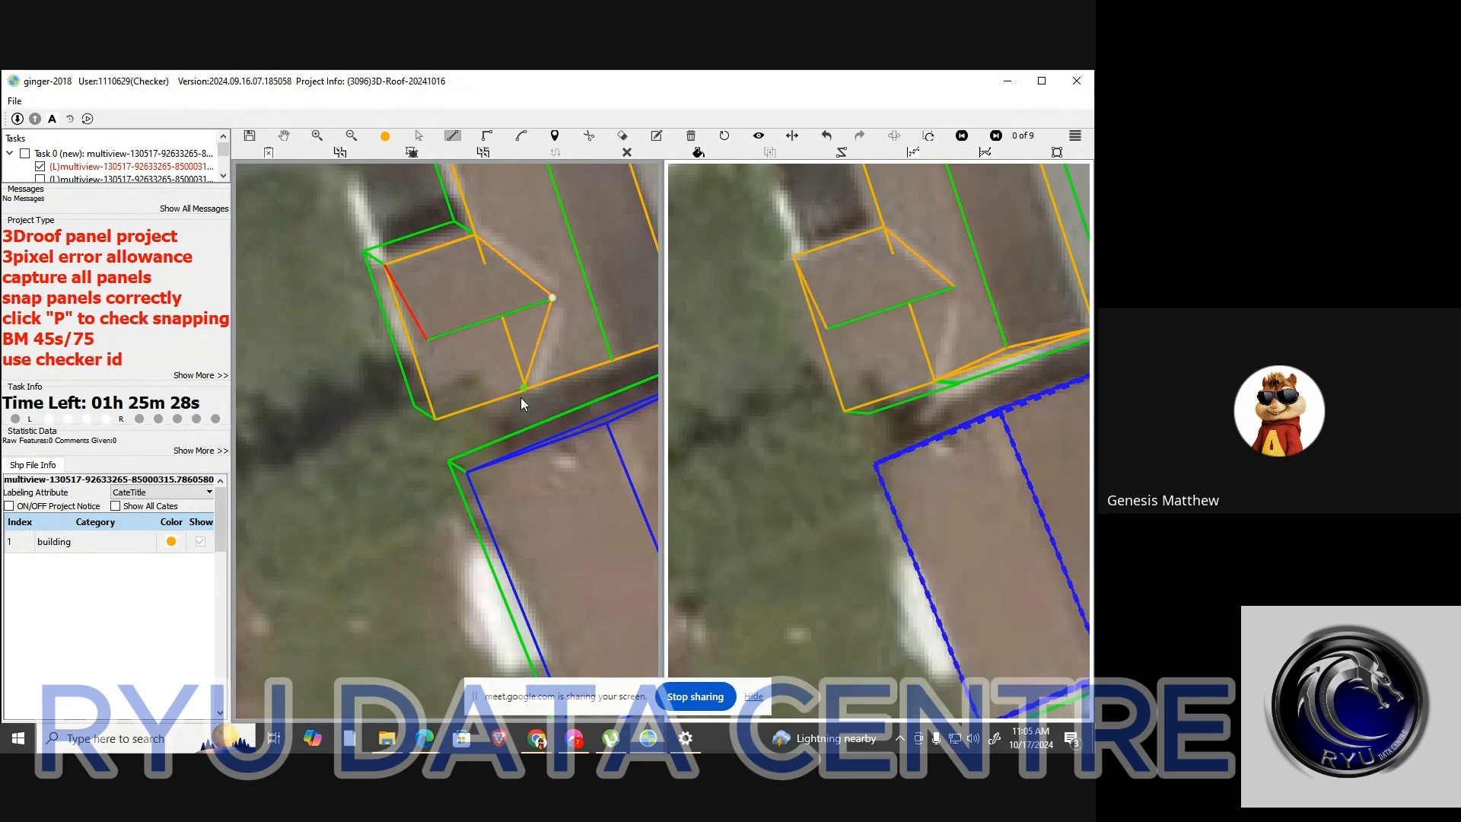
click(520, 389)
click(434, 419)
key(Escape)
scroll(520, 399, up, 6)
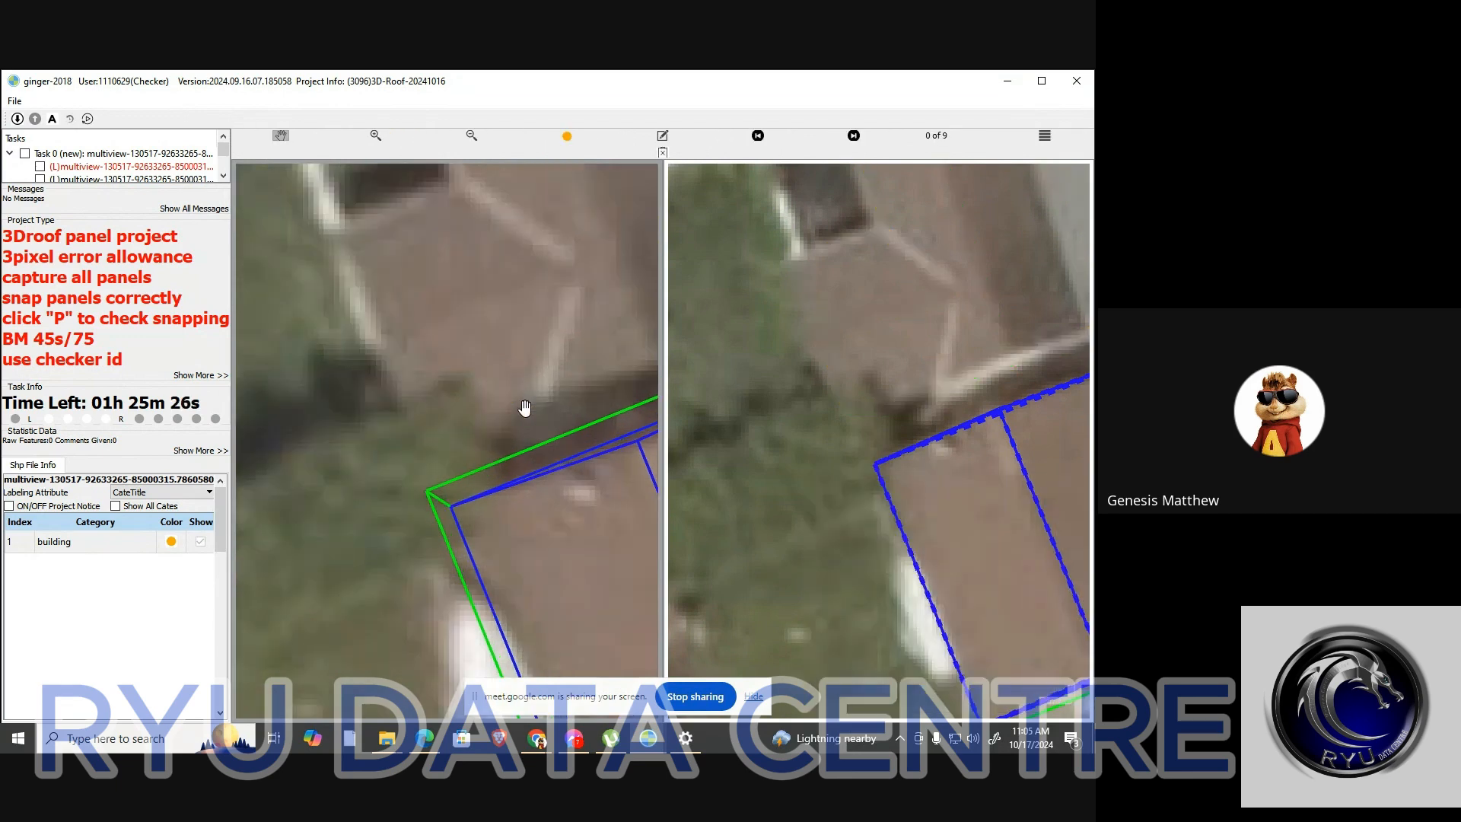
key(p)
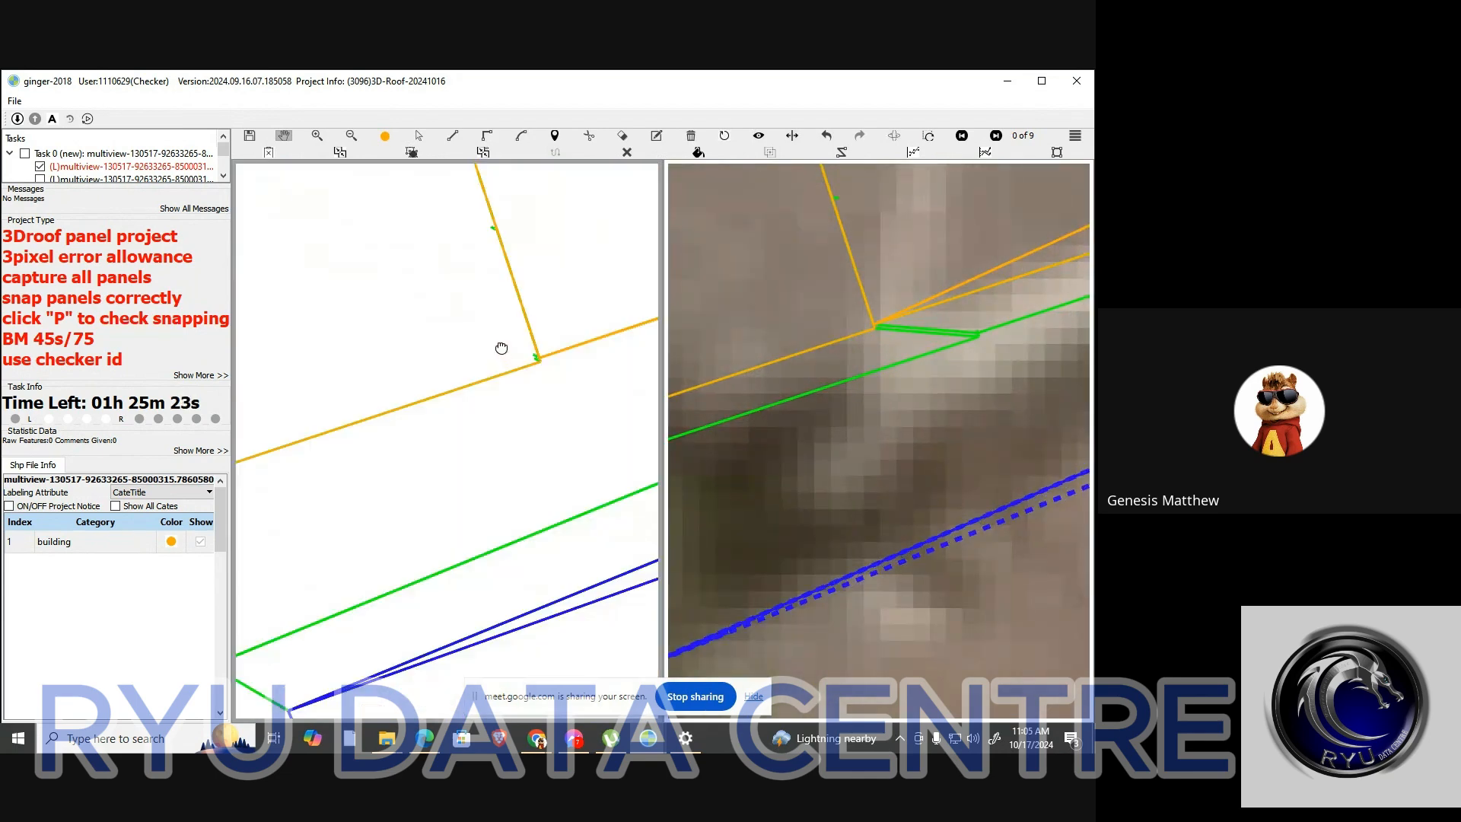
Inspect the snapping where the side extension's edges meet the main roof's corner junctions, close up in both views
drag(499, 349, 502, 286)
key(s)
click(486, 376)
drag(486, 375, 483, 363)
key(Escape)
scroll(495, 377, up, 2)
key(s)
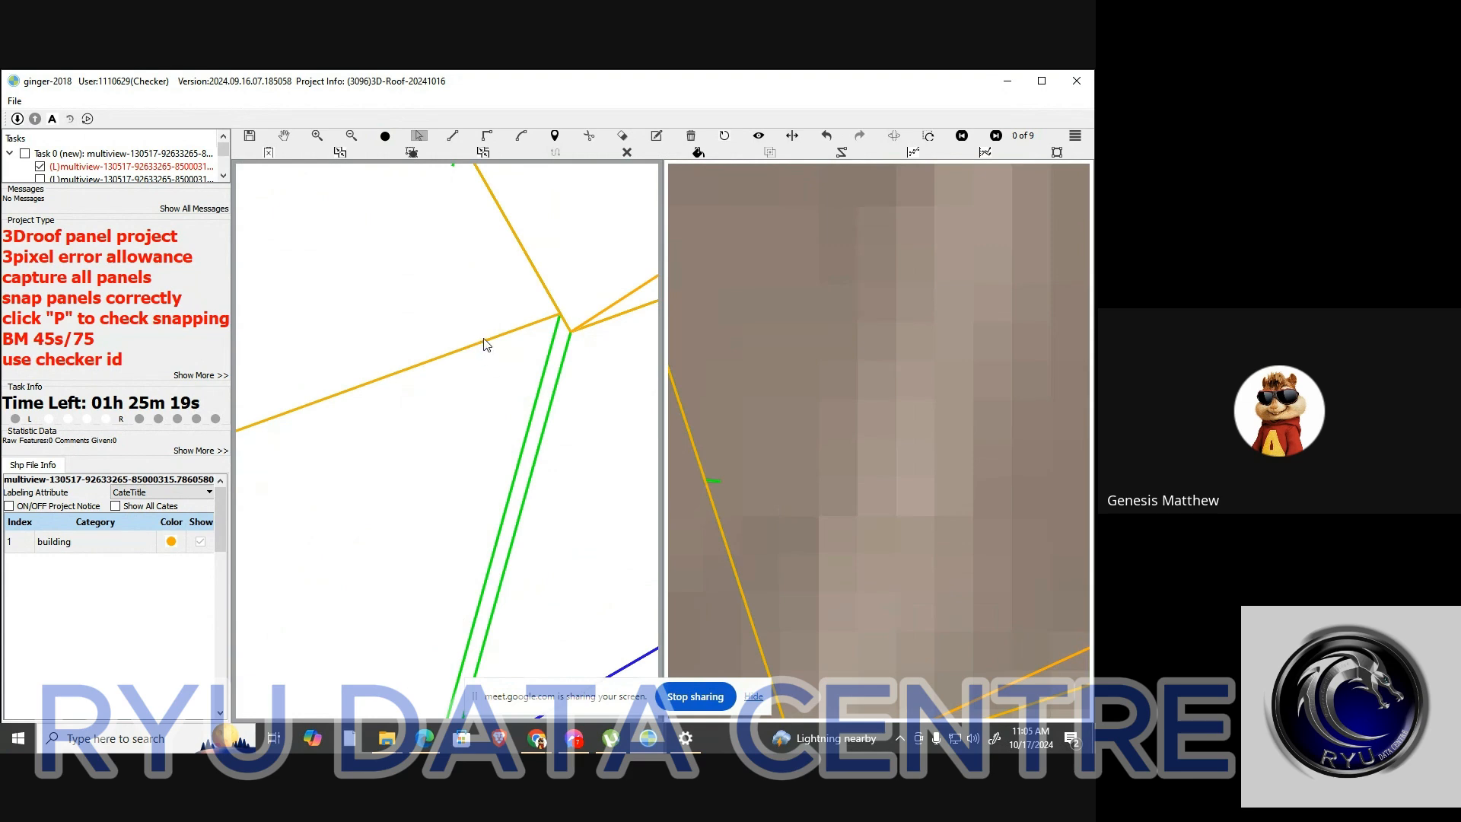
click(484, 344)
key(Escape)
scroll(510, 384, down, 2)
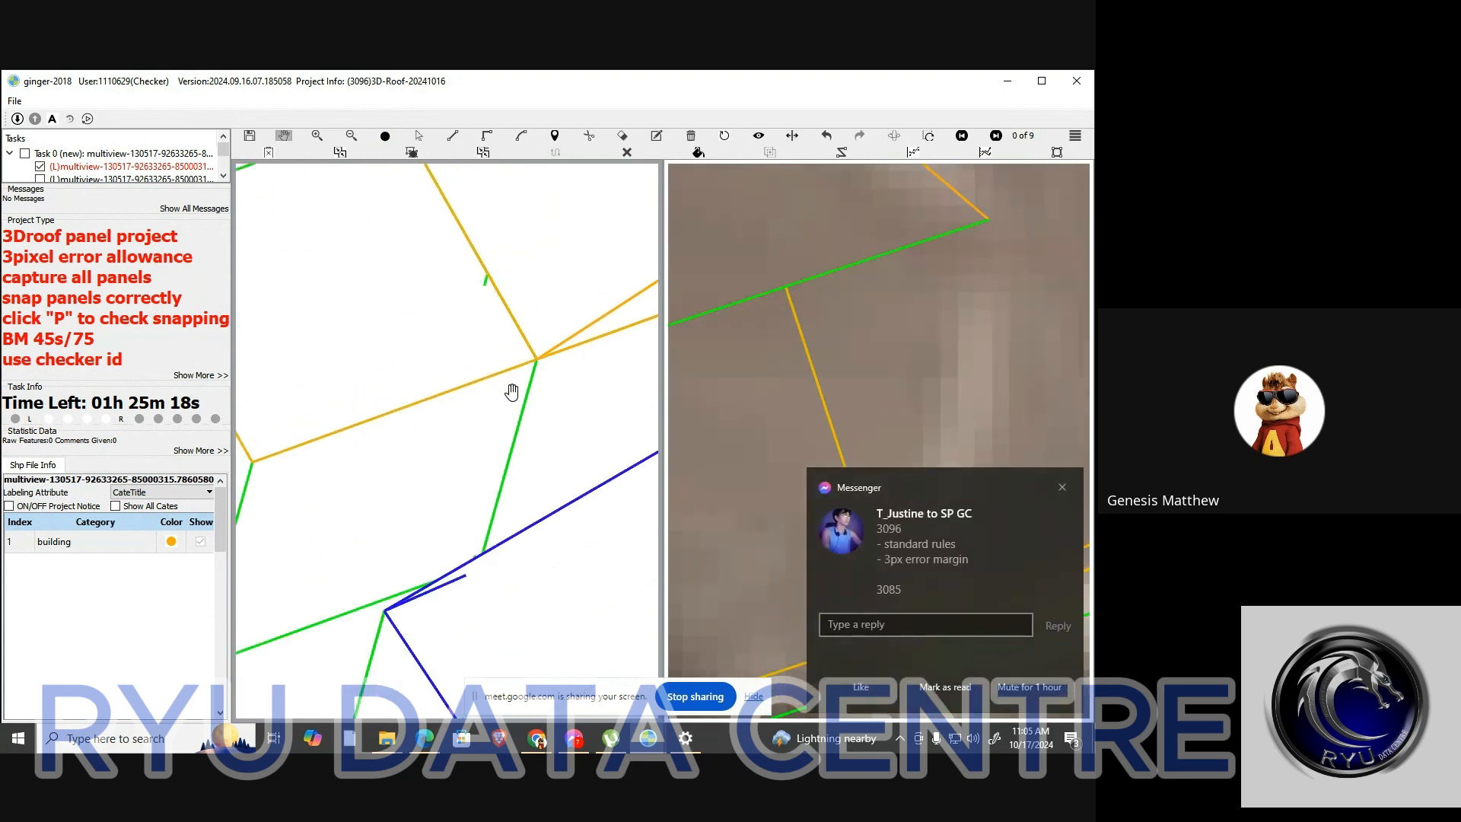
Draw the extension's lower valley line from the ridge's inner end to the lower inner corner, closing the panel at the lower outer corner
scroll(511, 392, down, 4)
key(s)
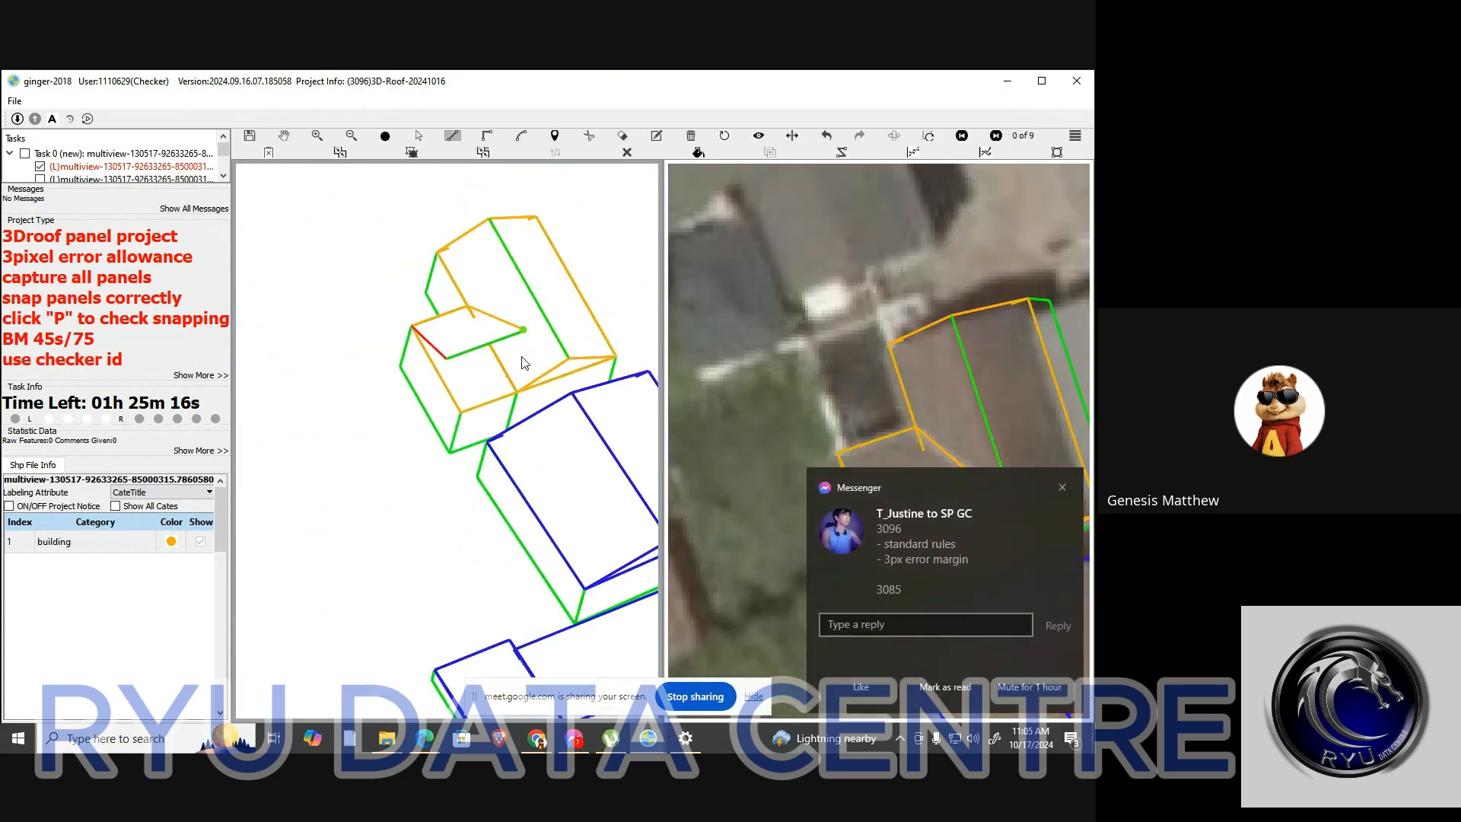
click(515, 391)
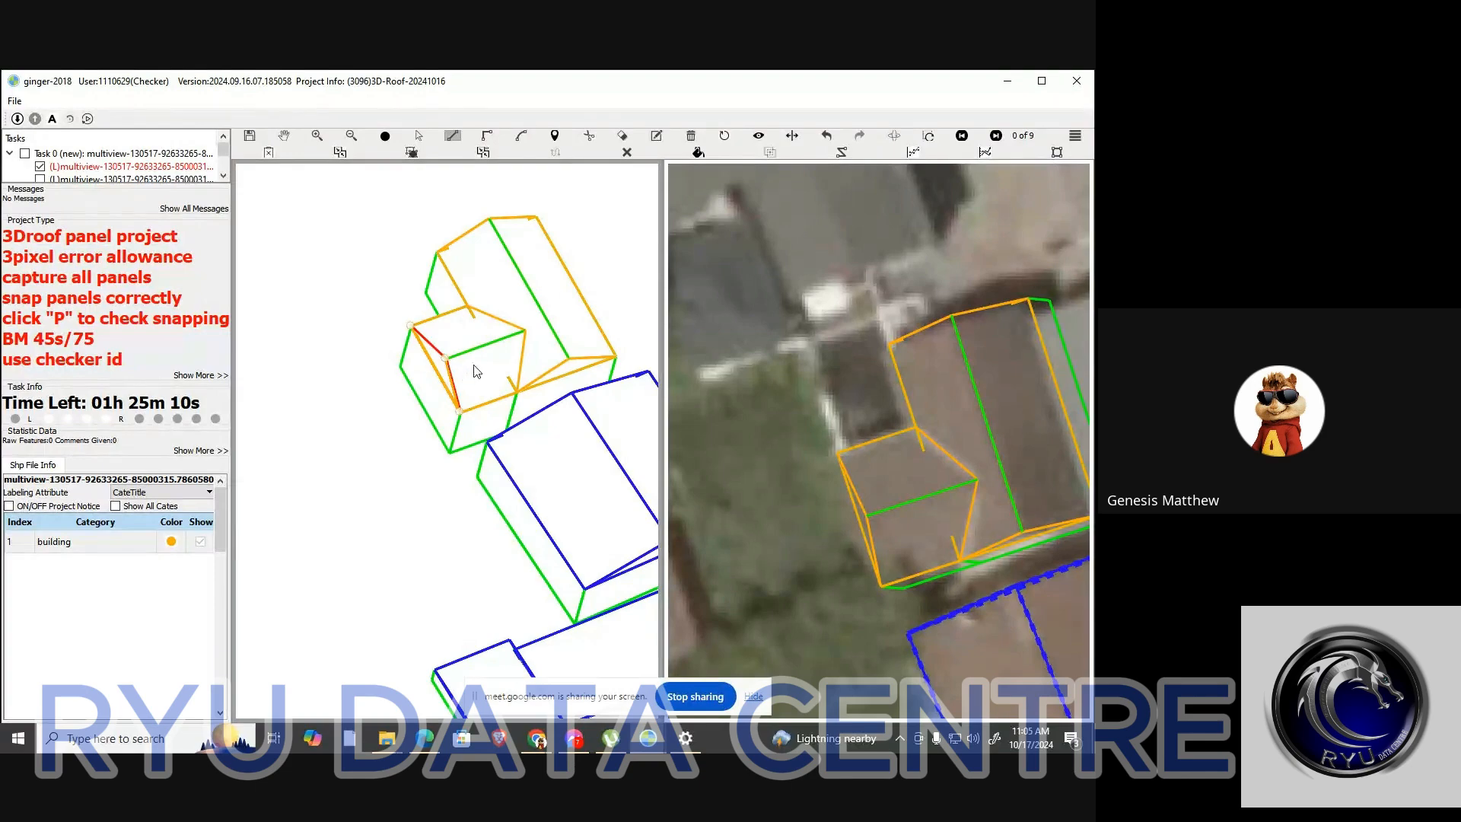
key(Escape)
Compare the extension's ridge and valley lines with the aerial imagery, both in the neighbourhood overview and close up
scroll(449, 396, down, 10)
scroll(407, 400, up, 3)
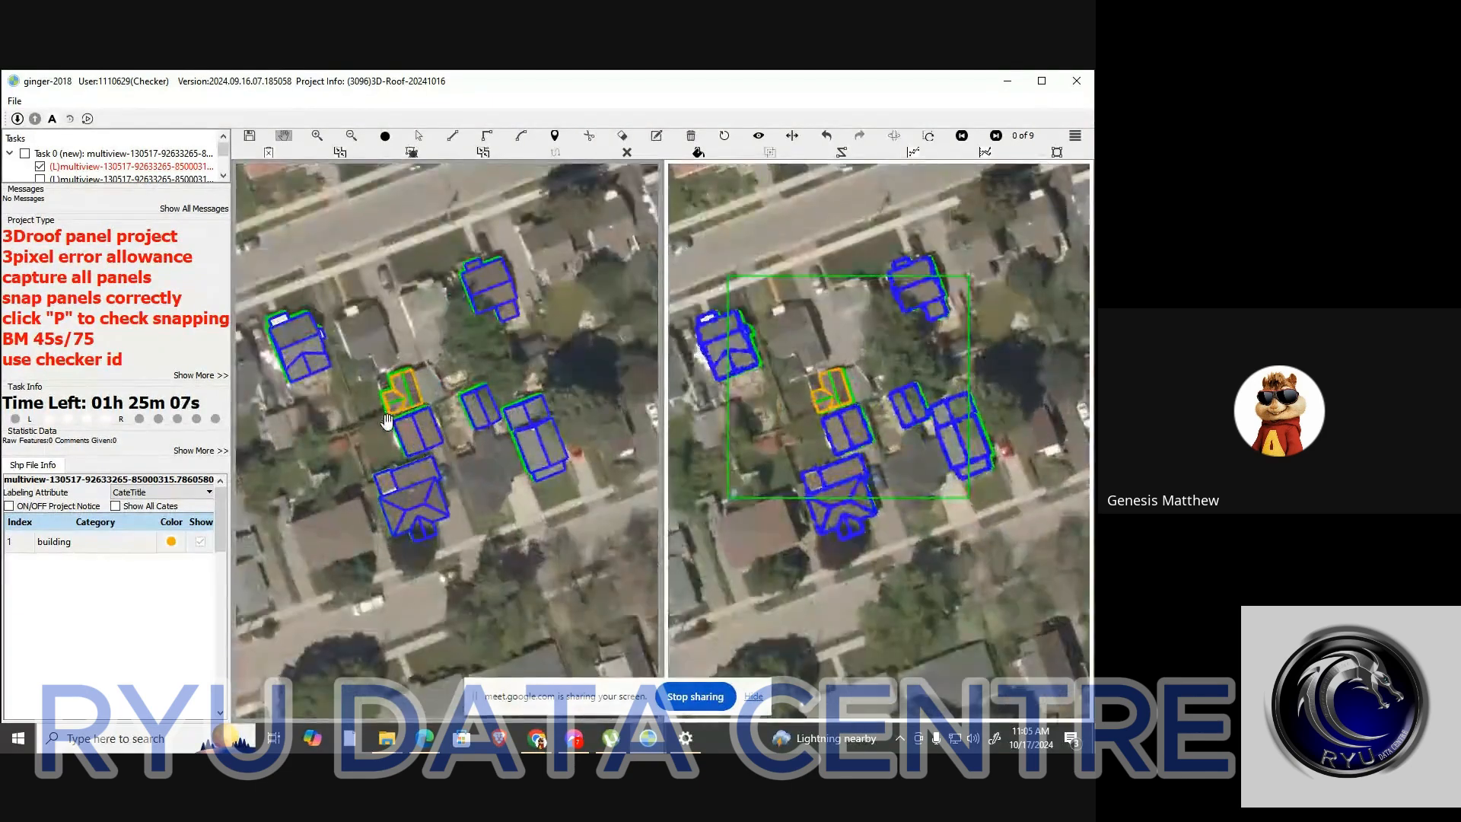
scroll(388, 418, up, 5)
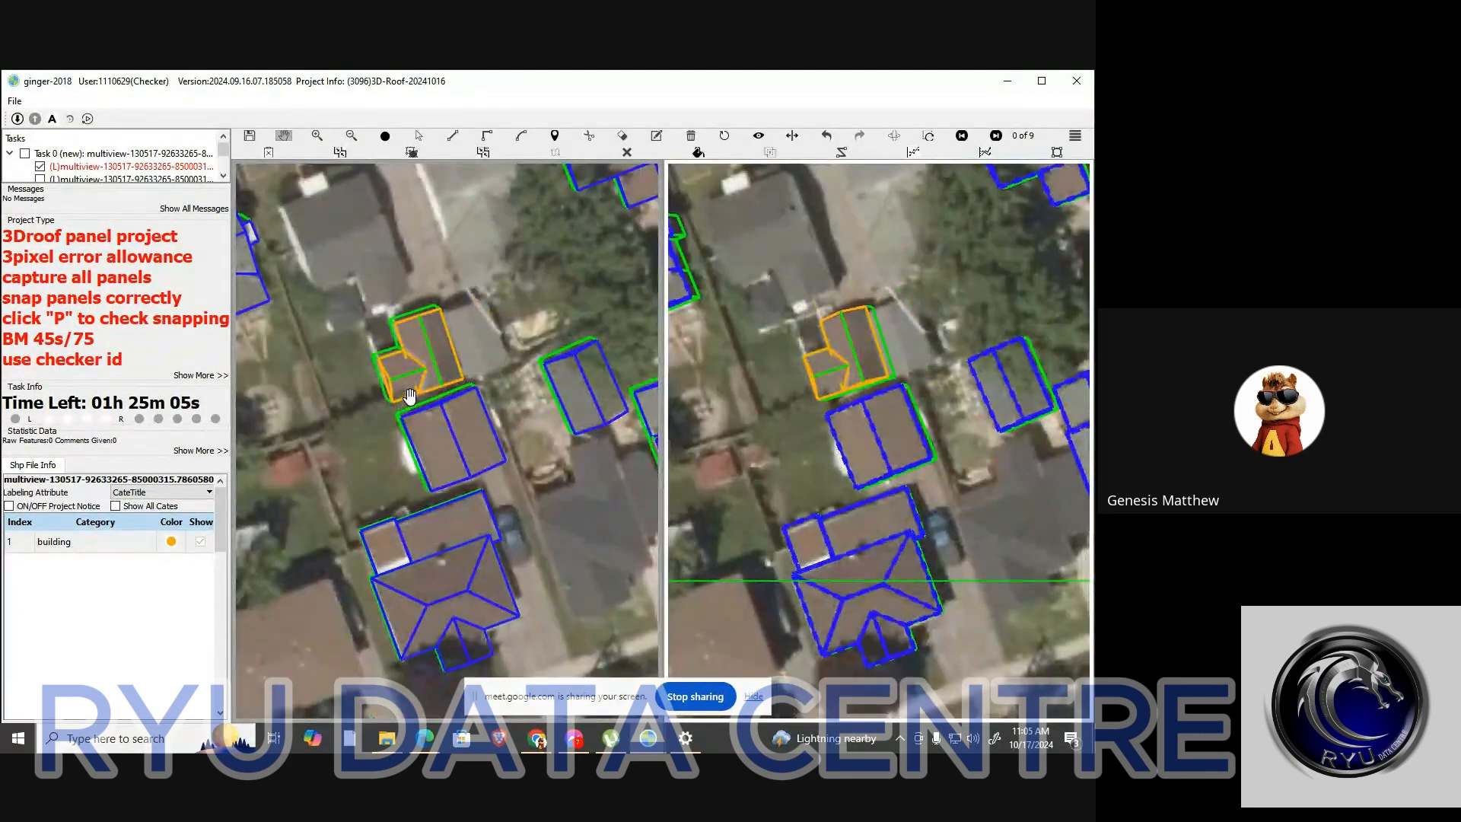
scroll(411, 381, up, 4)
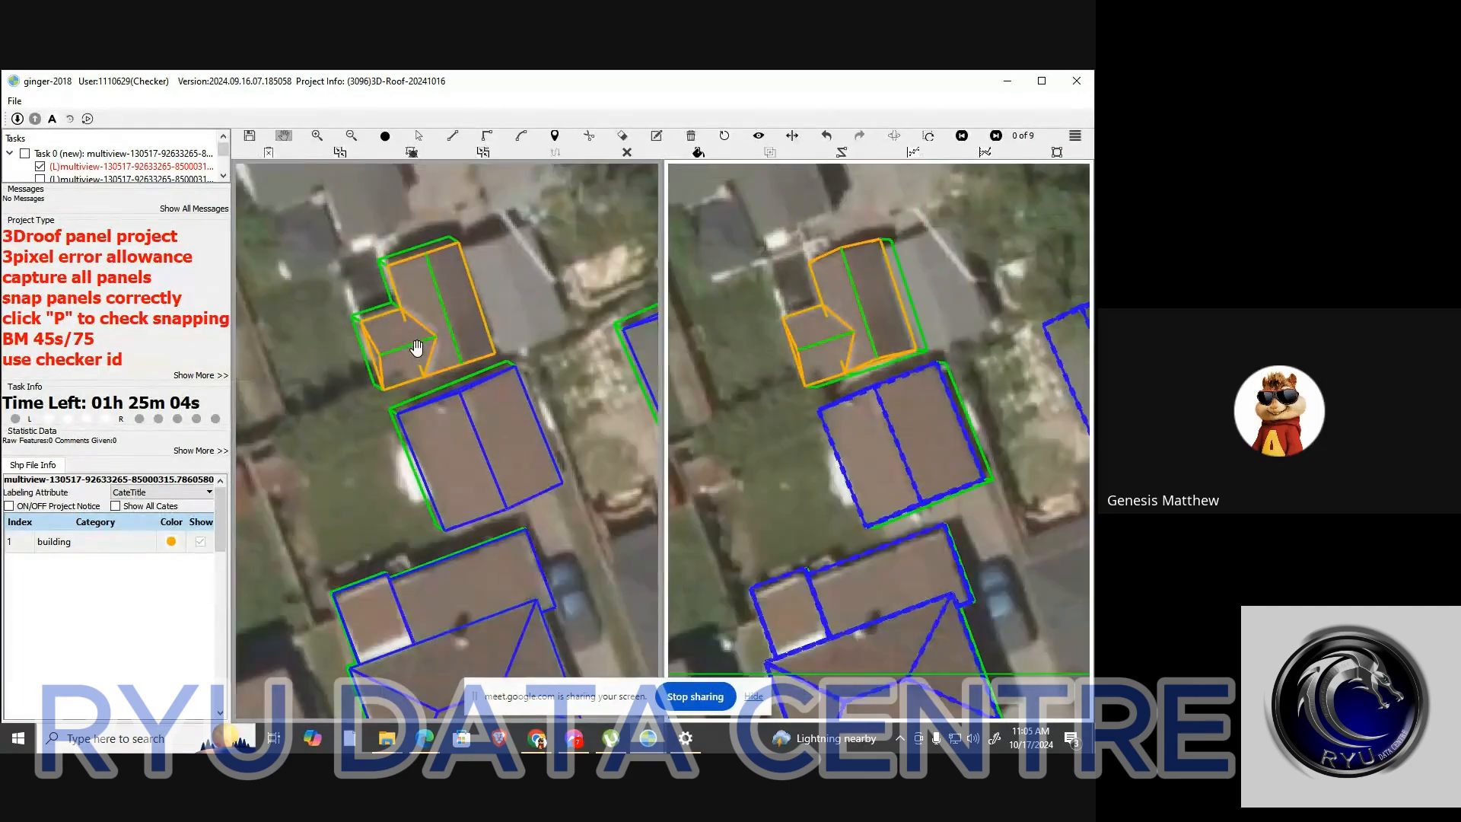
scroll(420, 352, up, 4)
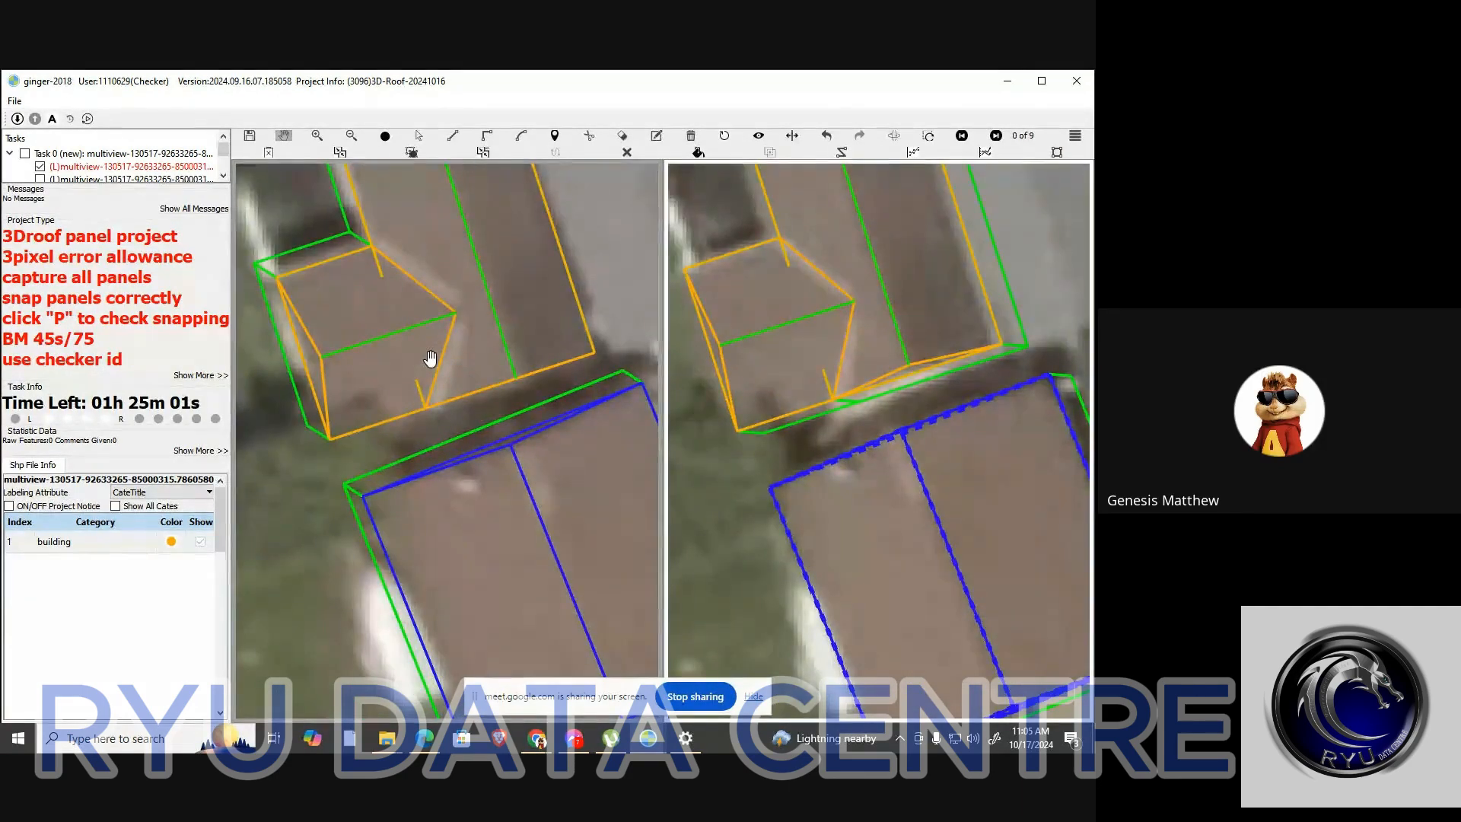
scroll(431, 357, down, 4)
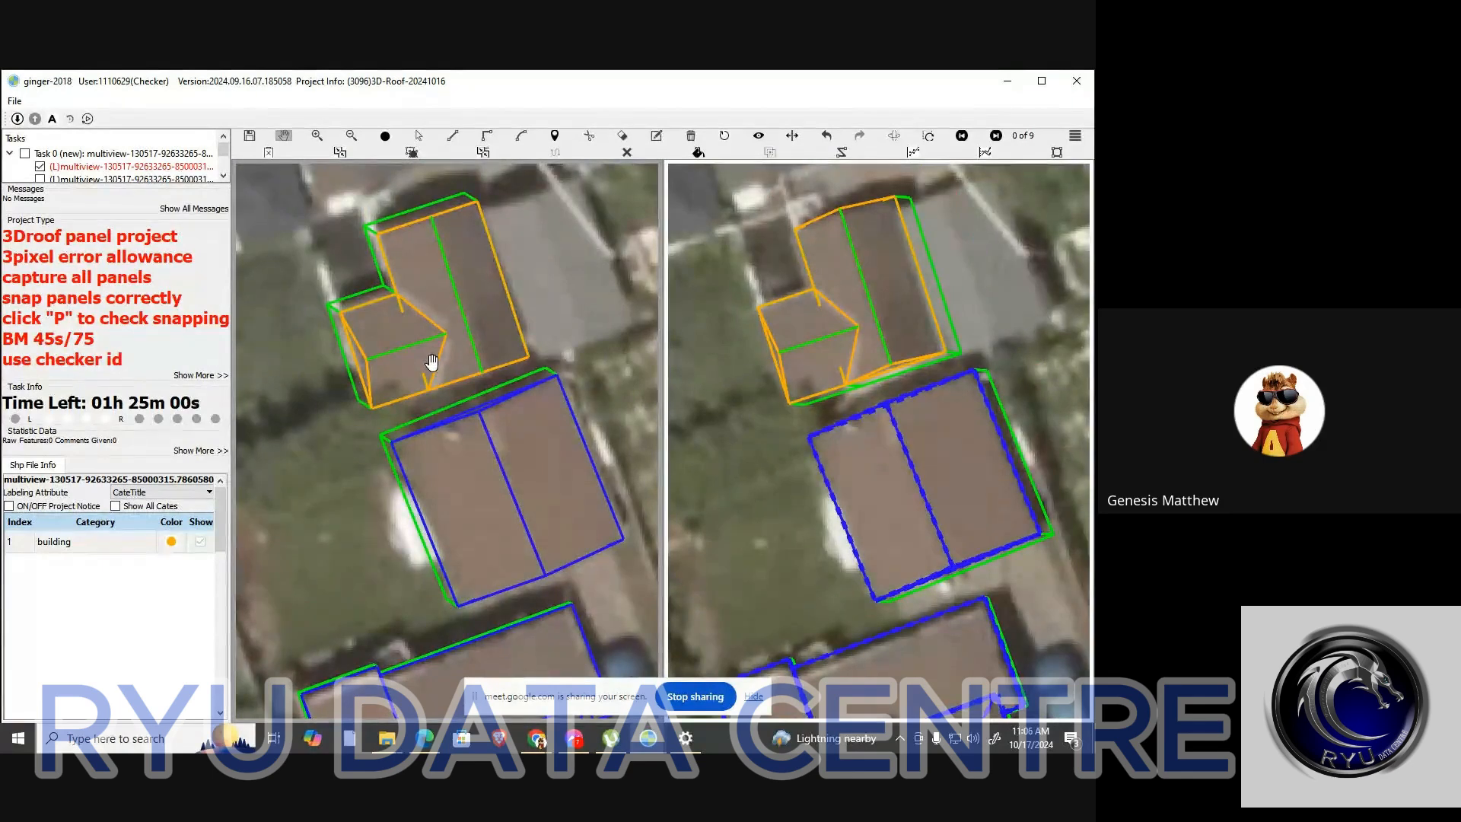
scroll(431, 362, up, 5)
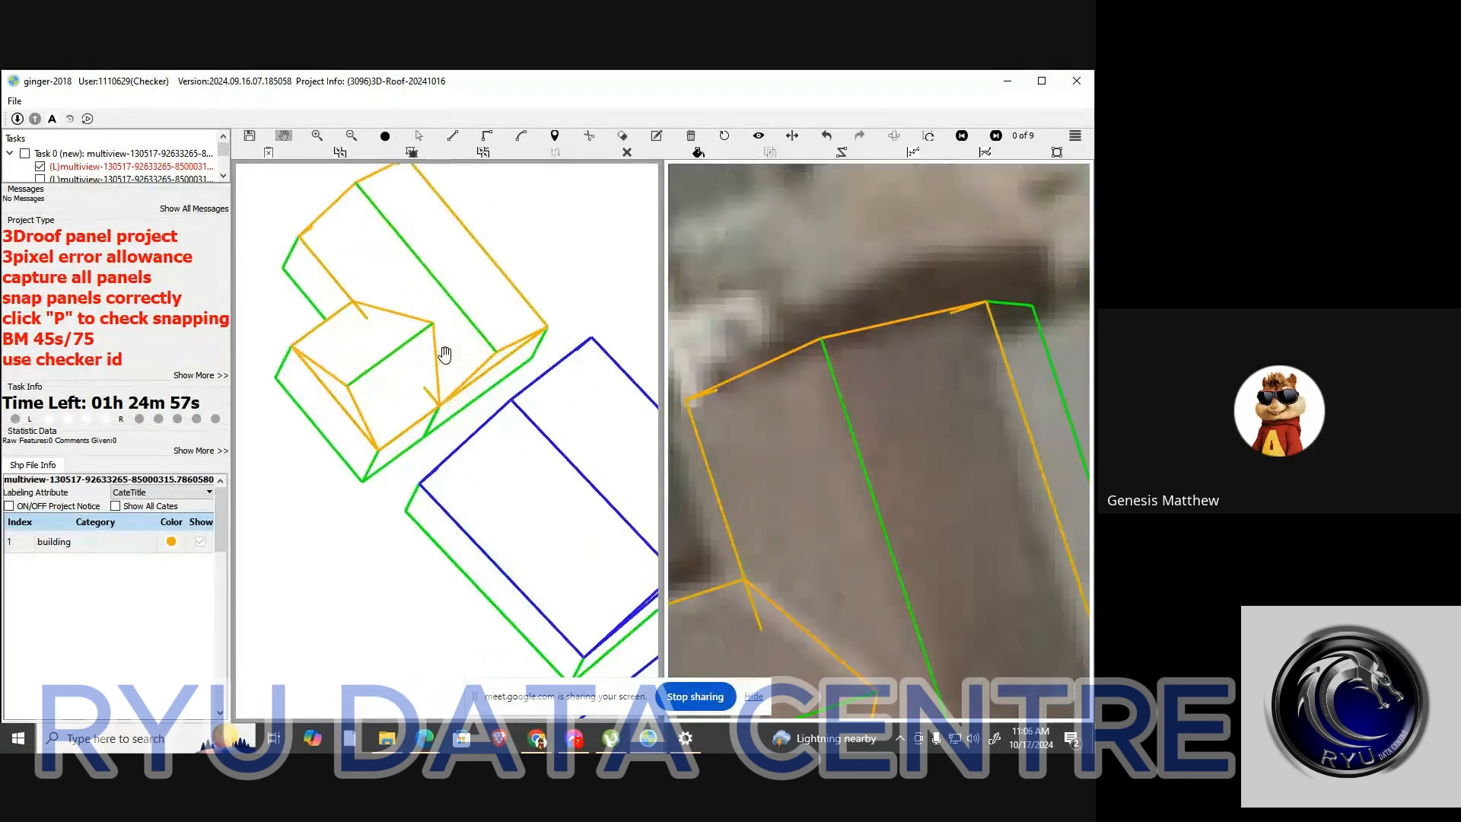
Try to isolate the main roof panel that runs beneath the extension's valley lines for editing
scroll(445, 355, up, 1)
key(Escape)
click(432, 349)
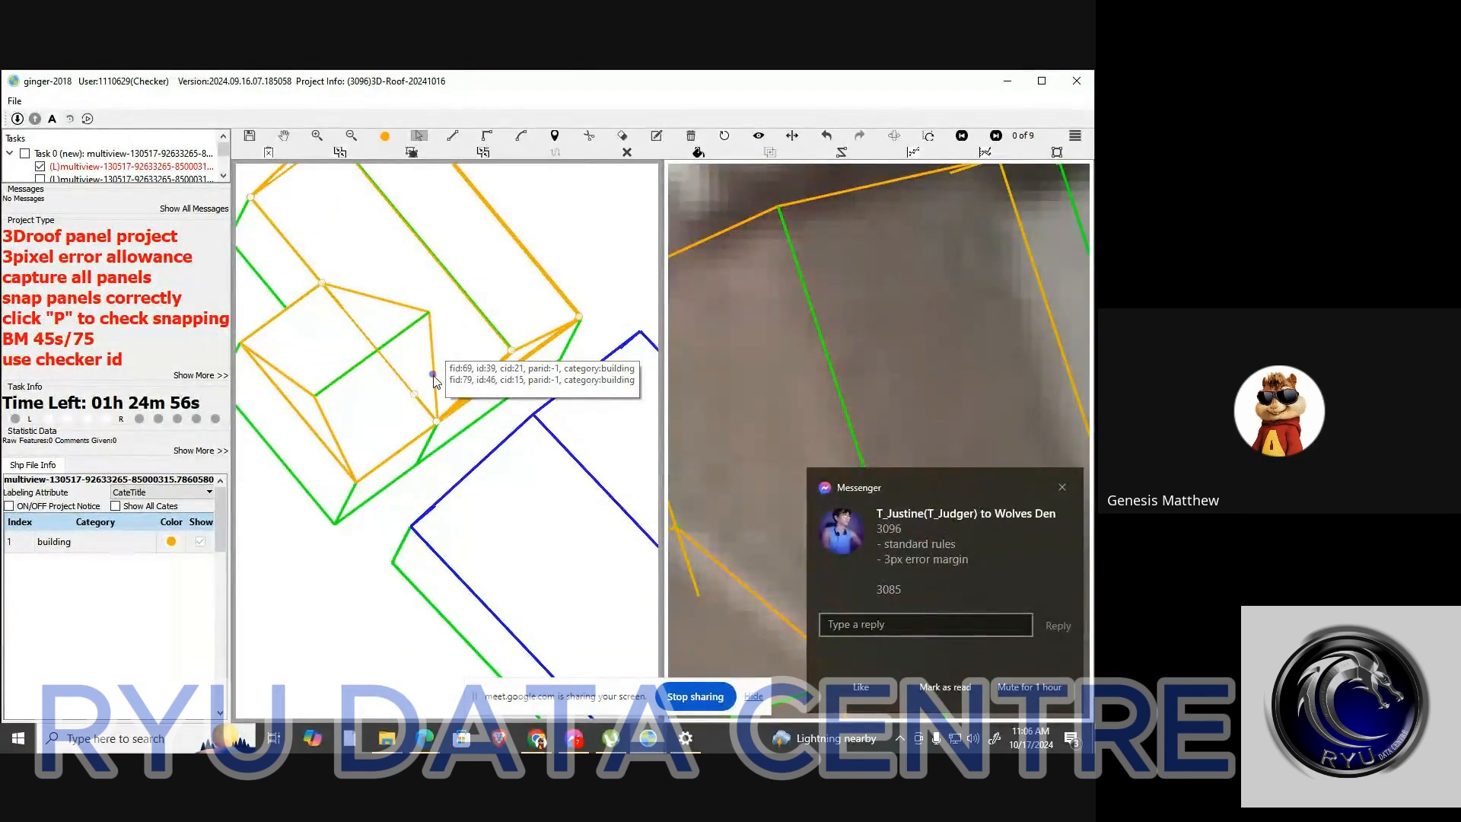
drag(433, 376, 413, 404)
key(ctrl+s)
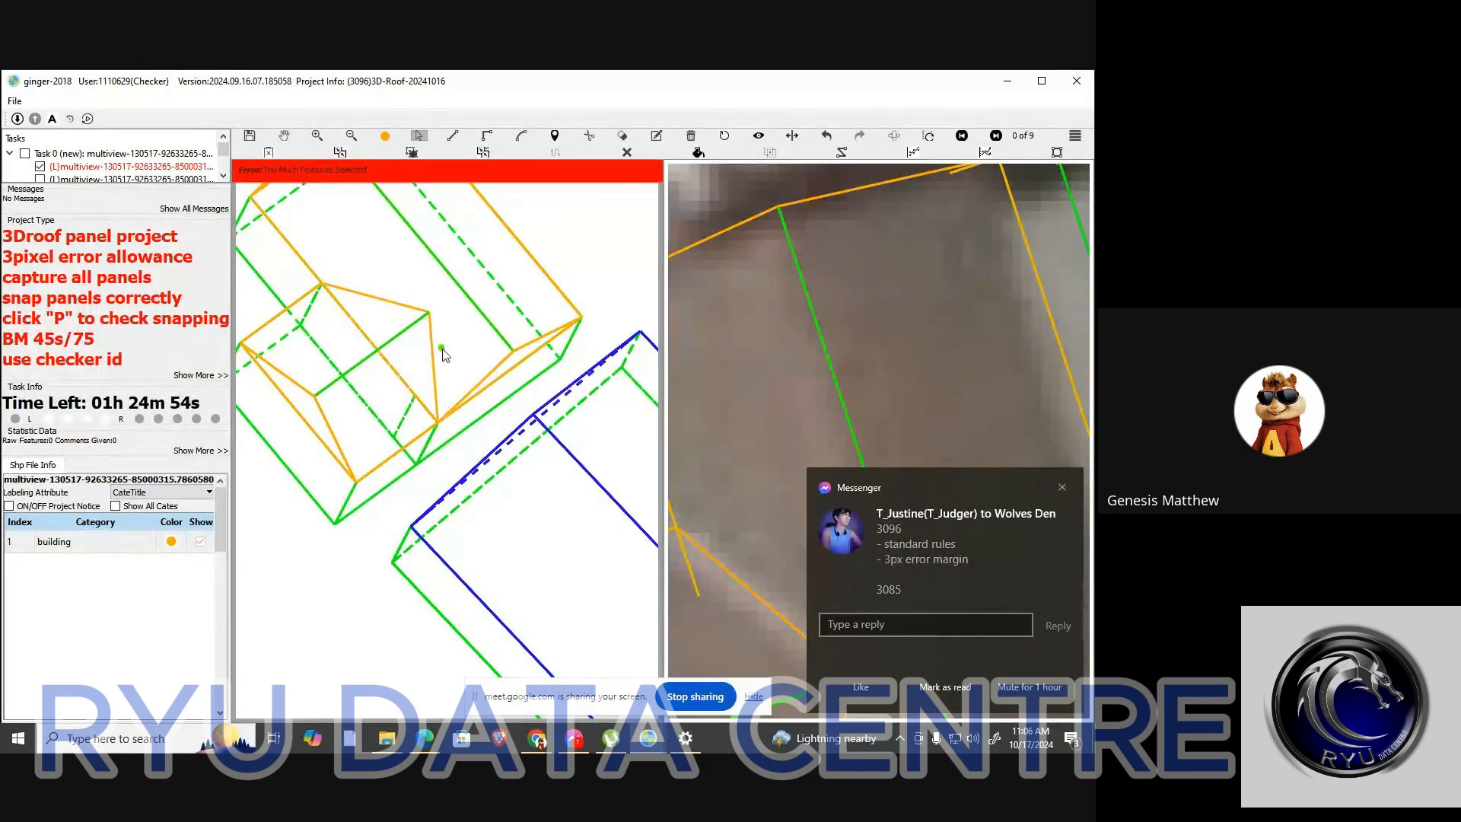
click(391, 275)
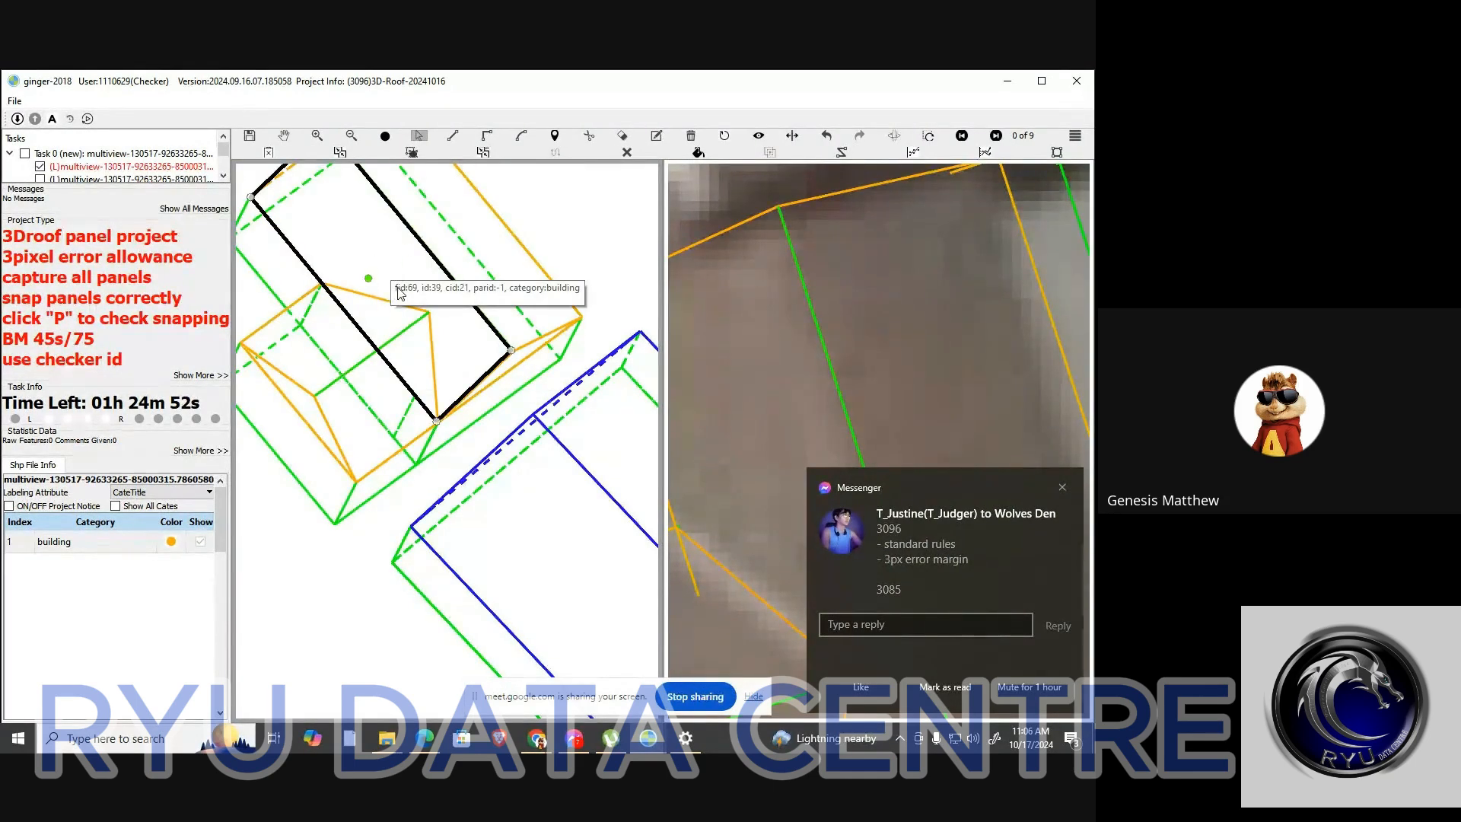
key(Delete)
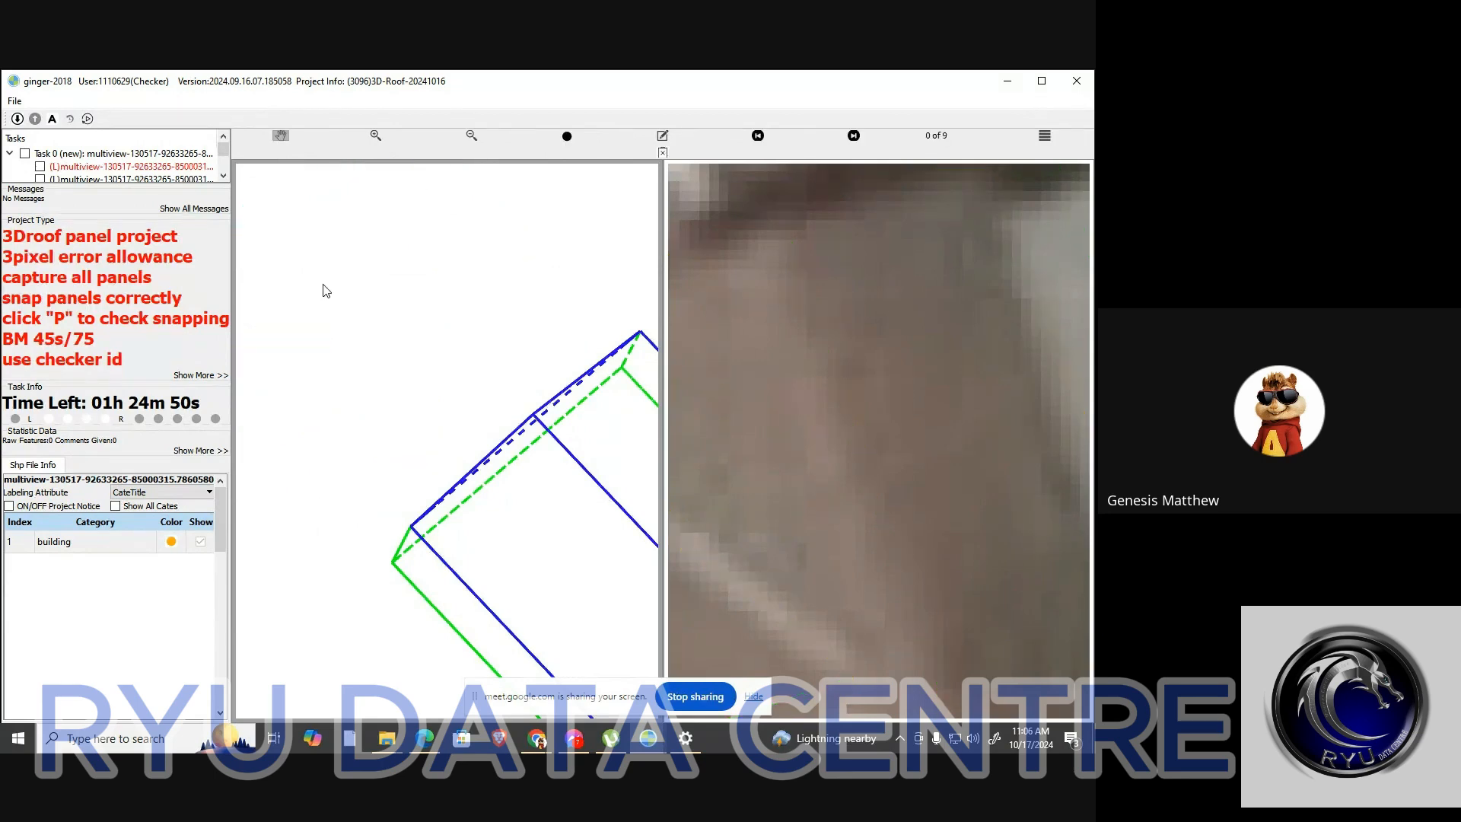
Trace a line on the main roof panel from the extension ridge's inner end to the lower inner corner
key(l)
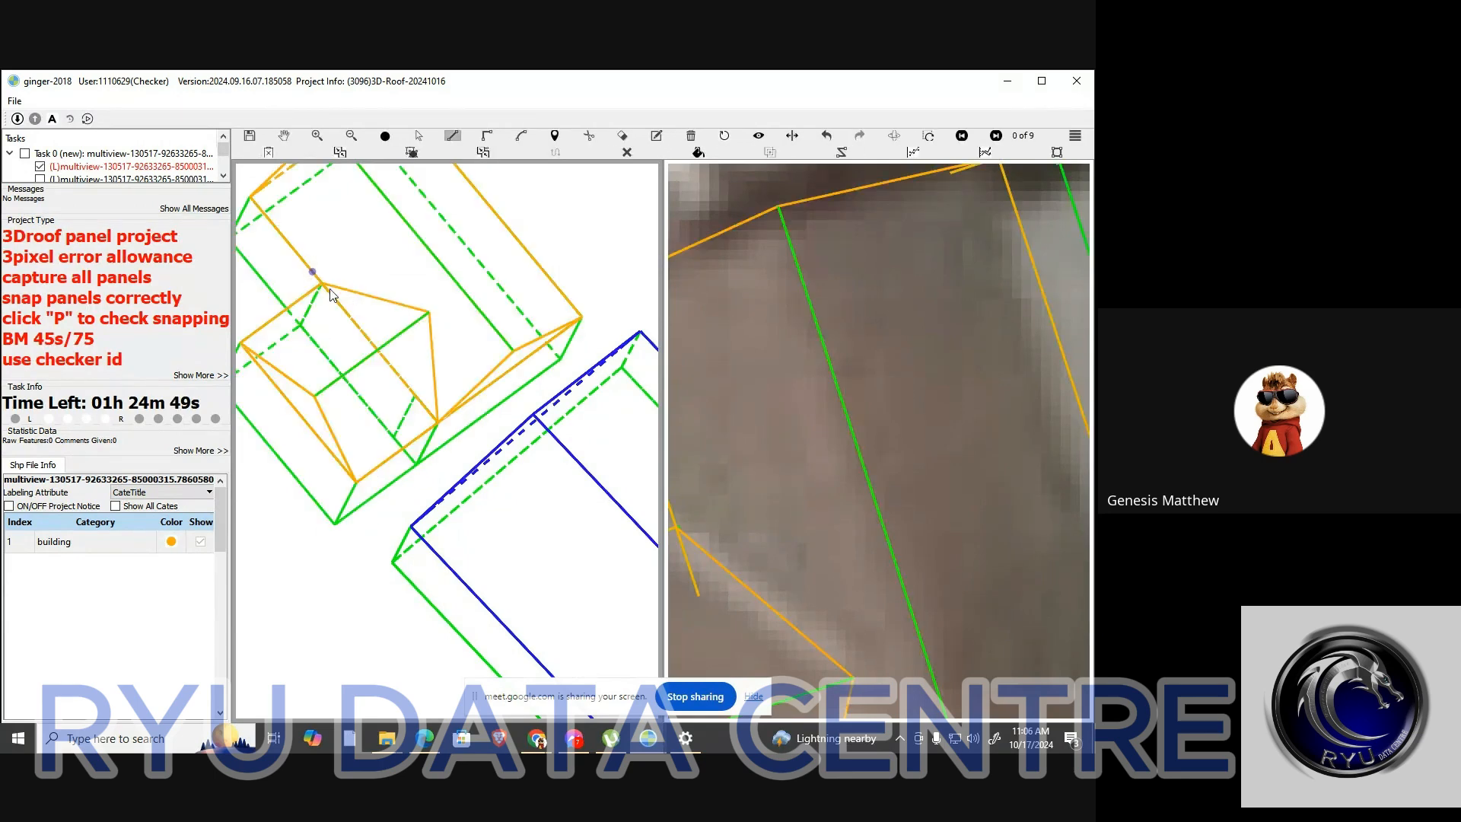
click(432, 314)
click(437, 421)
key(Escape)
key(s)
key(Escape)
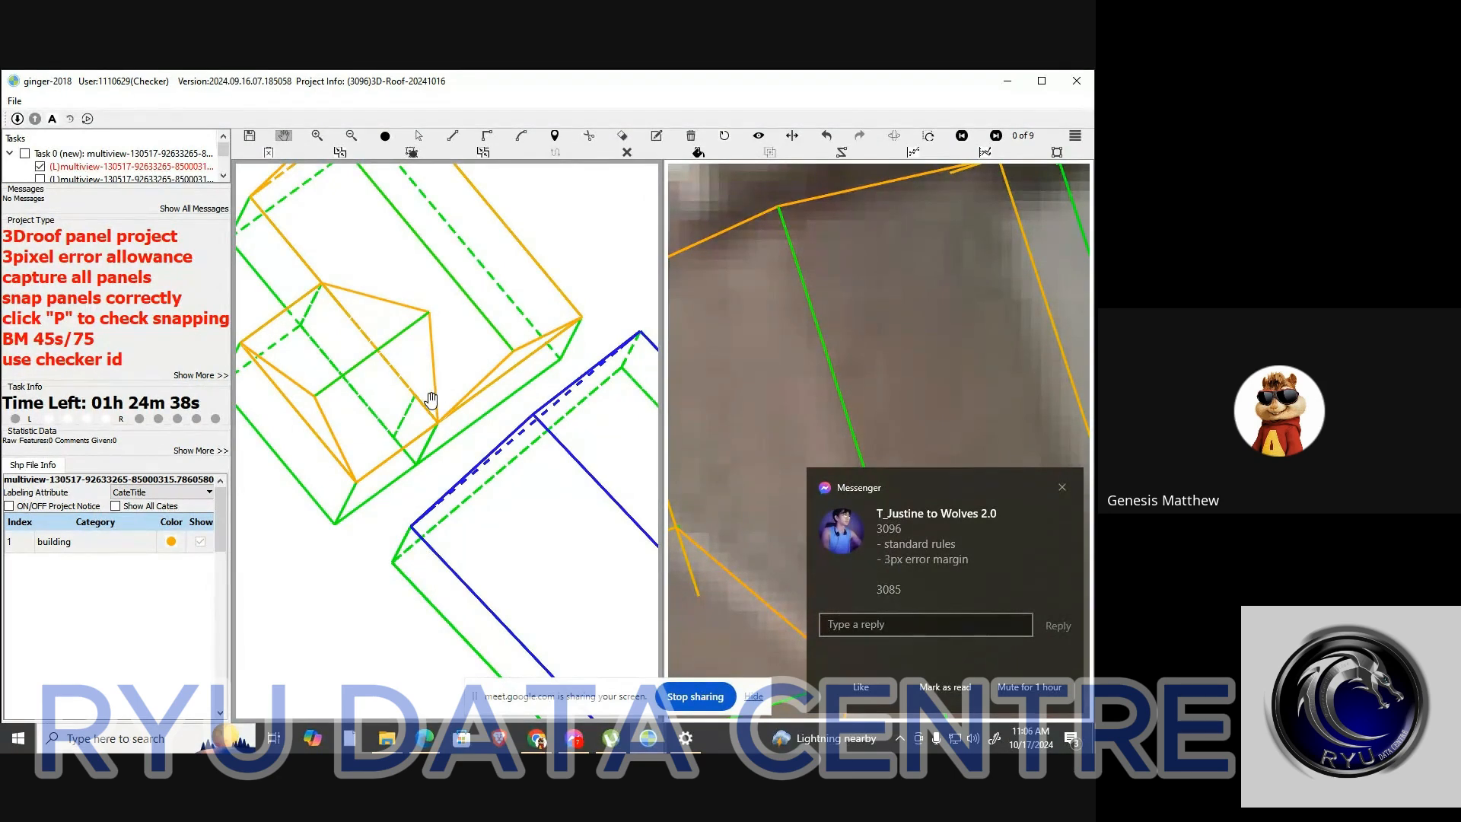
Delete the stray point and short vertical edge beside the extension's lower inner corner
scroll(453, 364, down, 3)
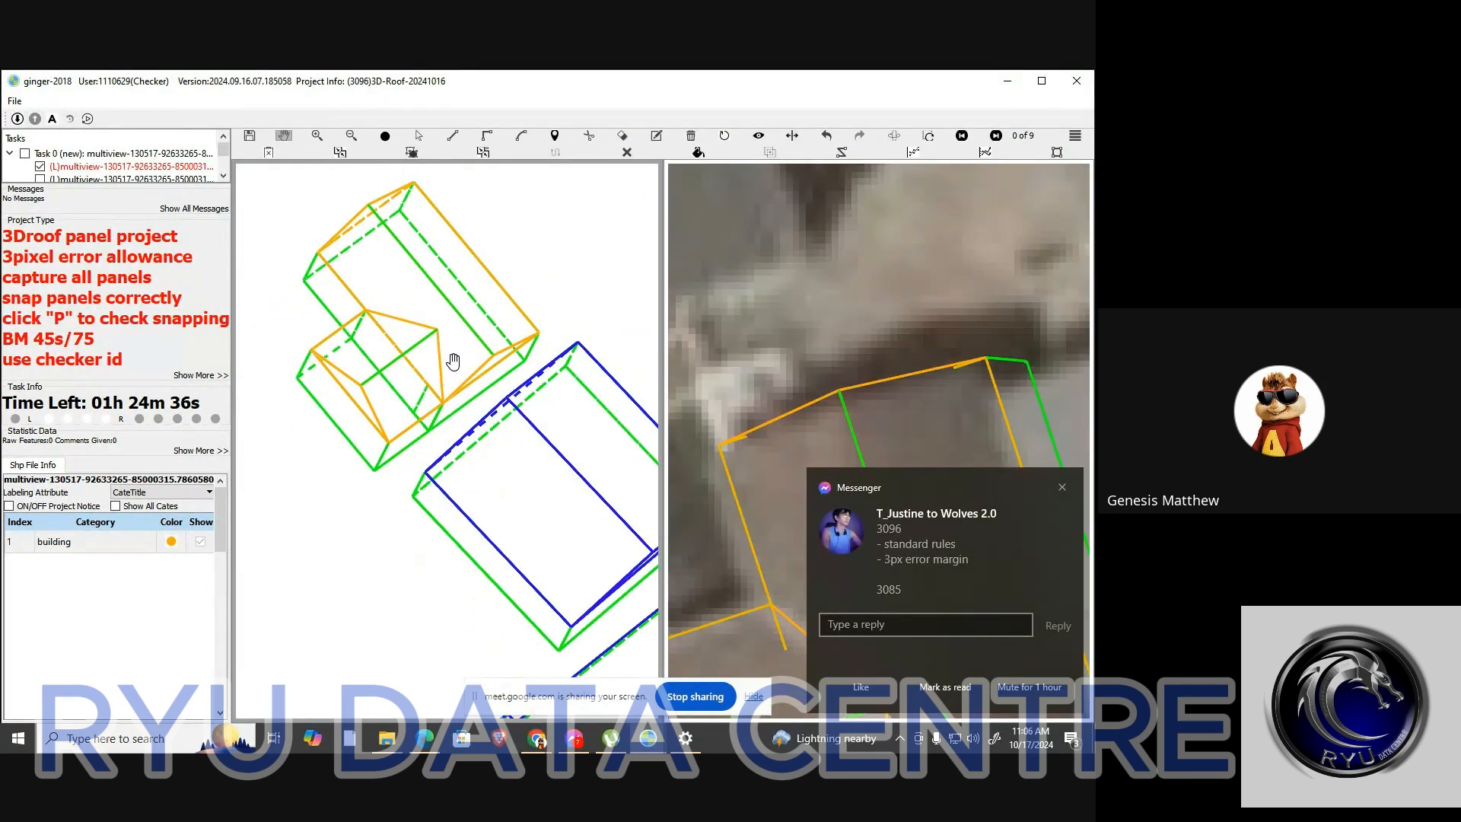
scroll(455, 356, up, 2)
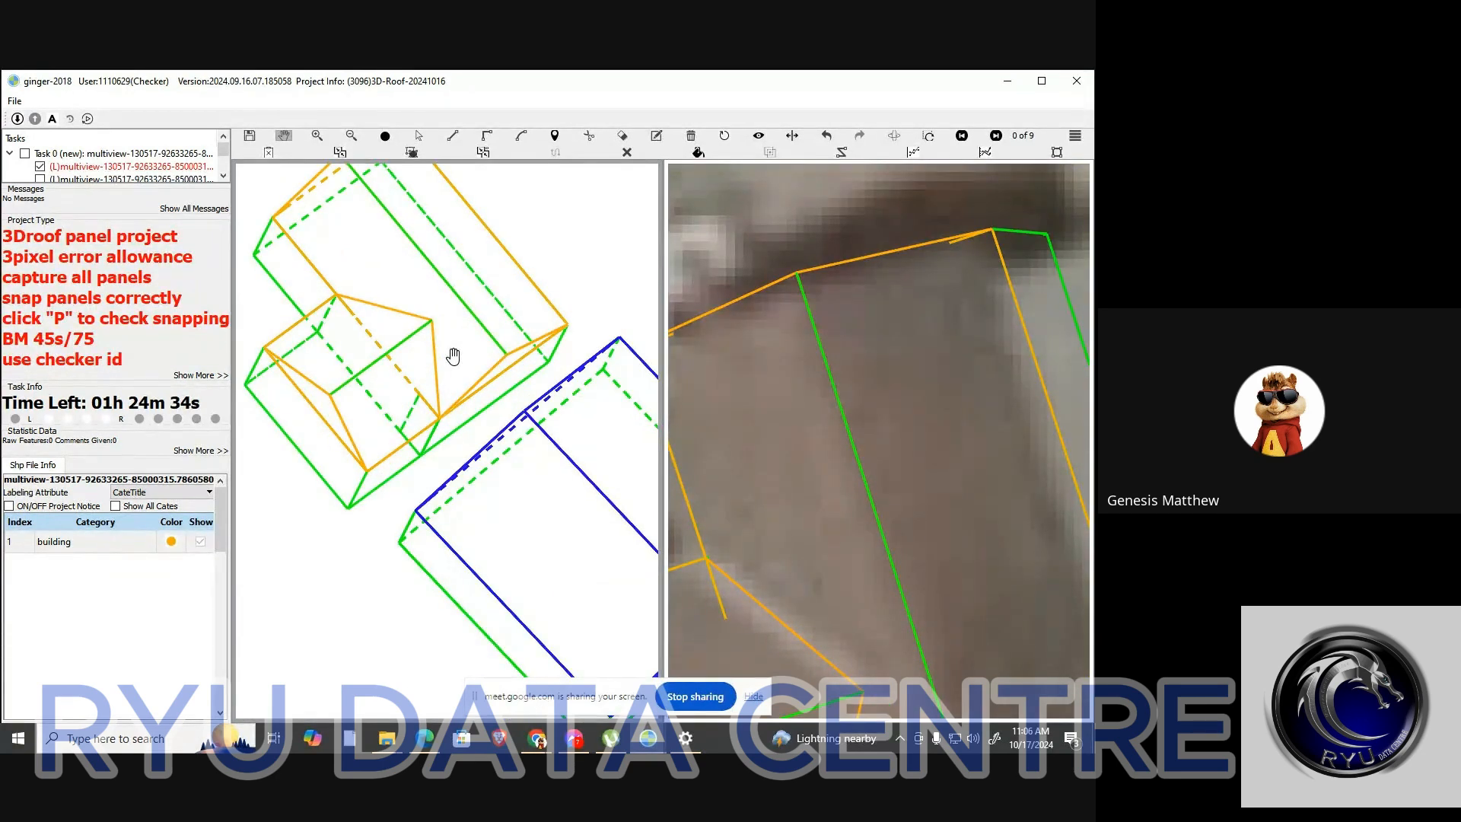
scroll(452, 358, down, 2)
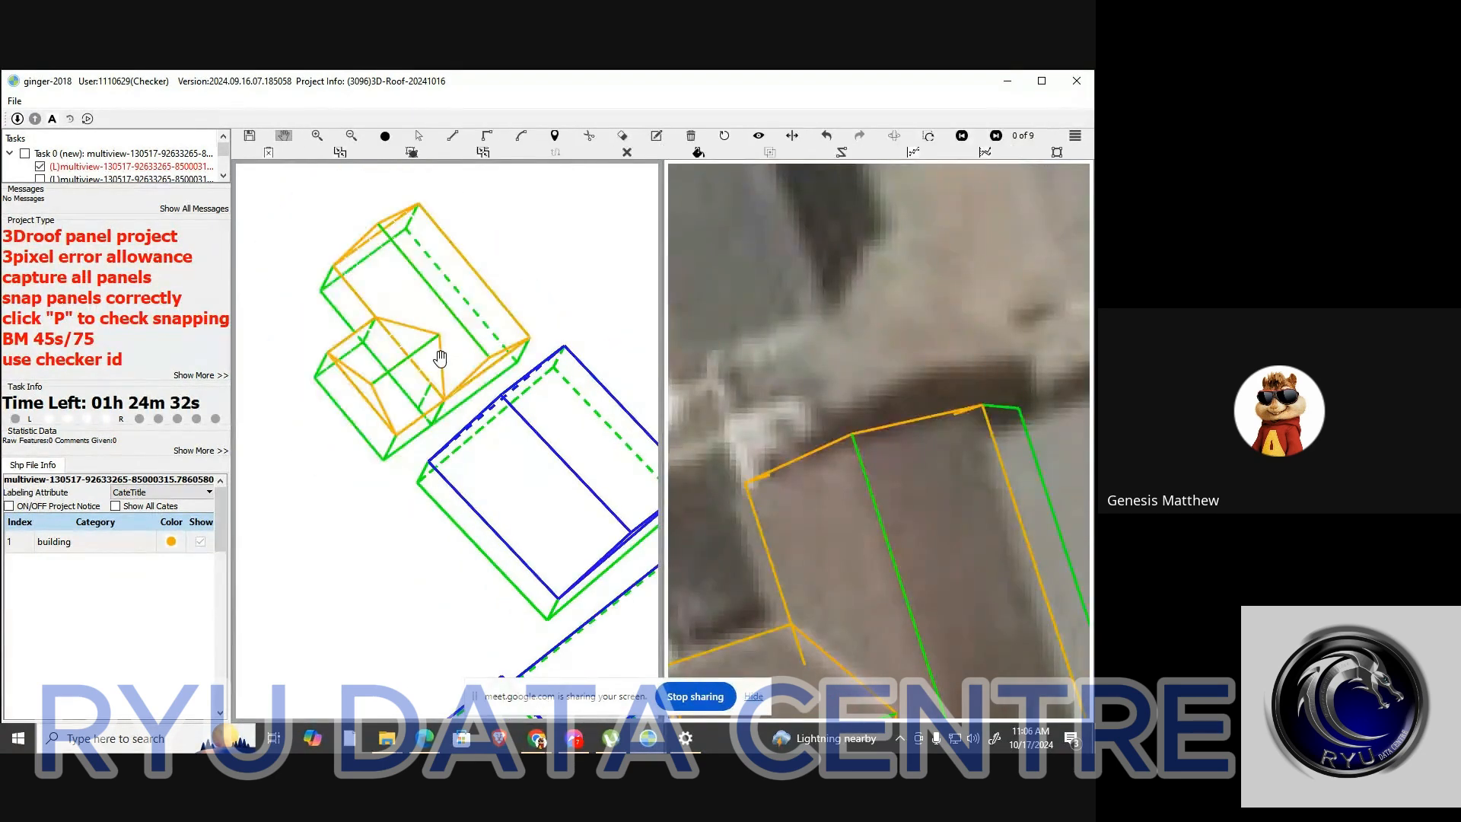
scroll(438, 357, up, 2)
scroll(434, 358, up, 1)
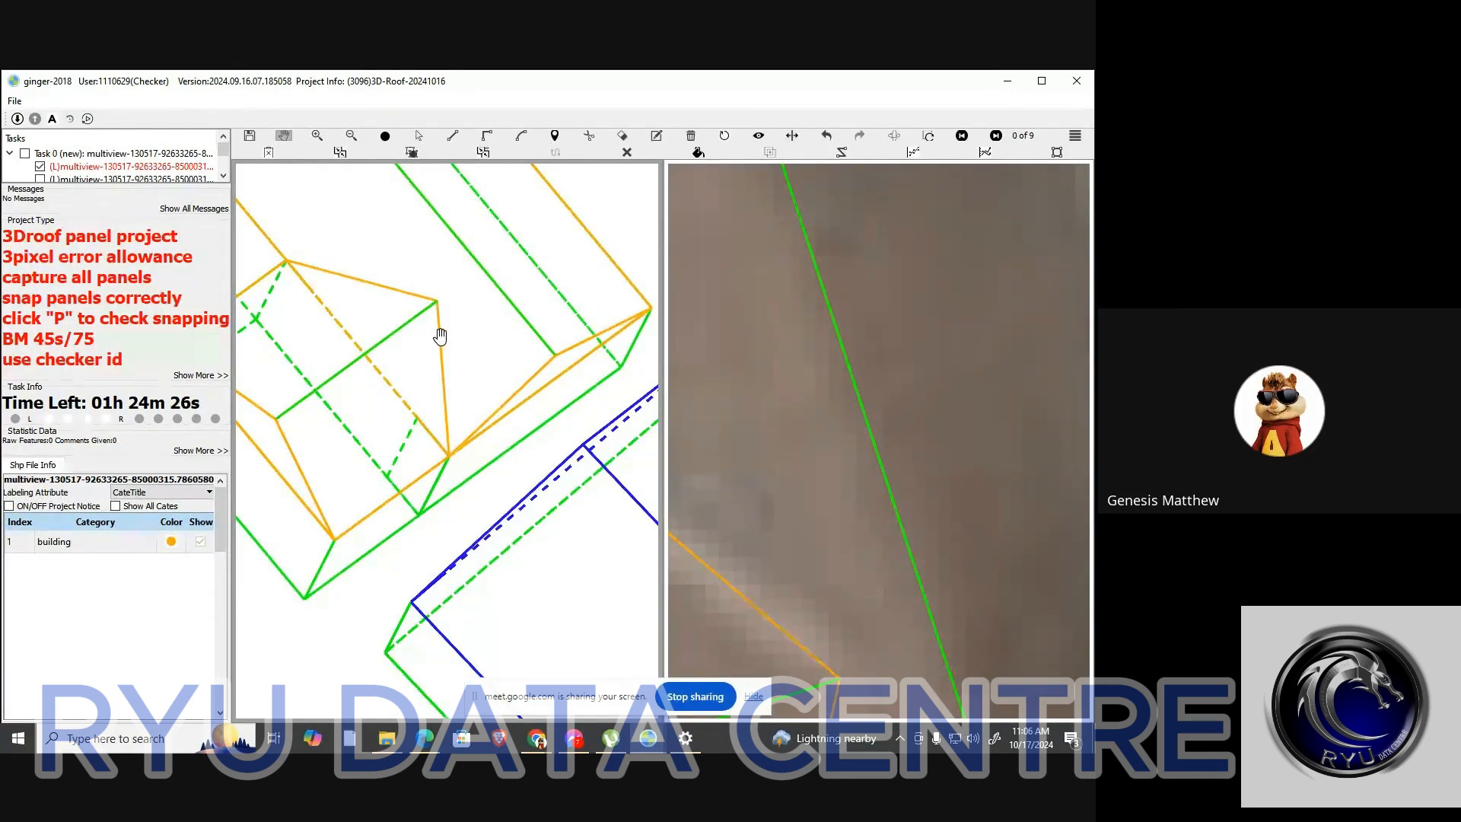
key(s)
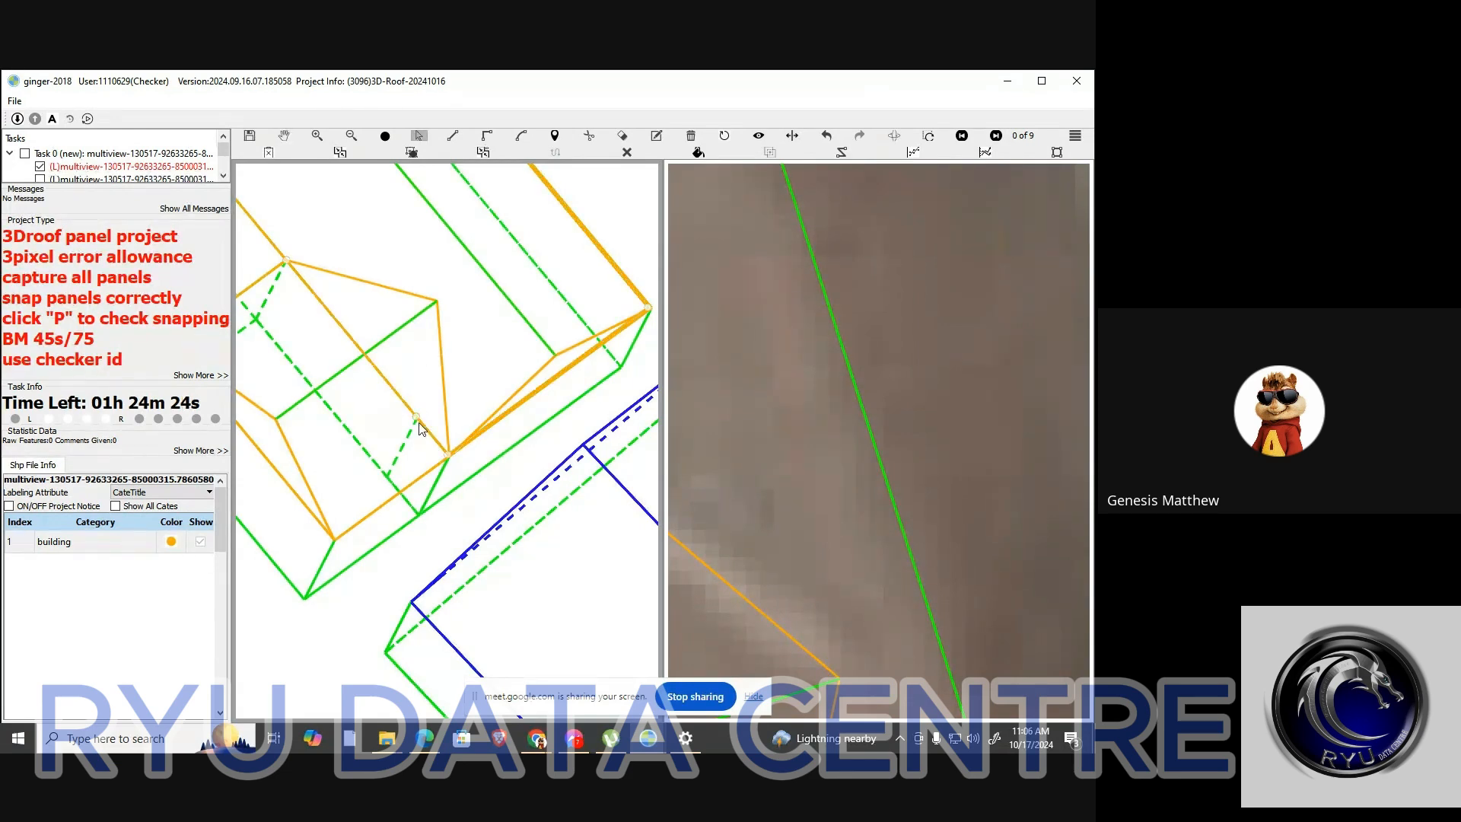
key(Delete)
scroll(421, 419, up, 1)
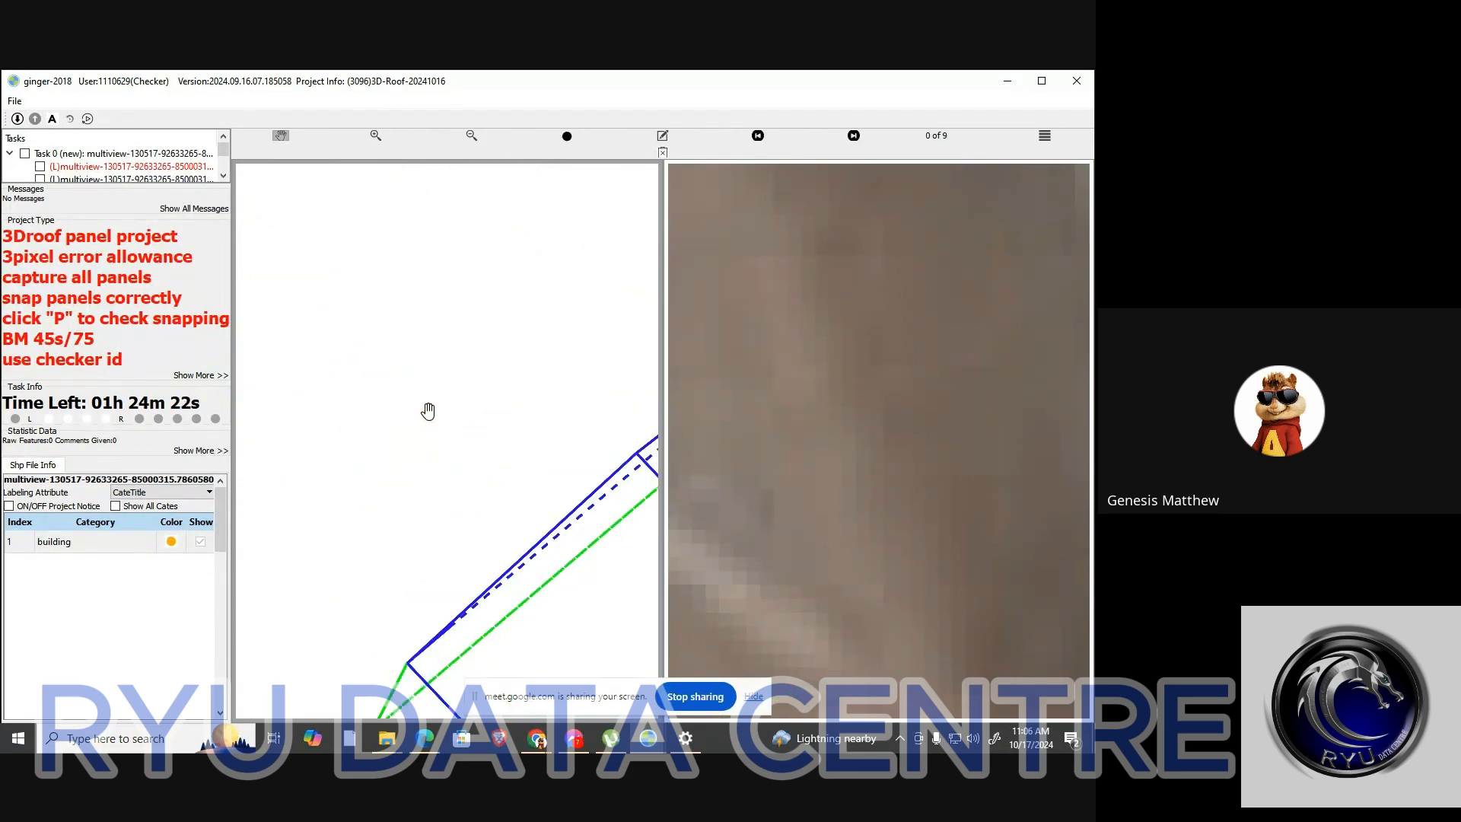
Undo the last line edits on the main roof panel beside the extension
key(l)
scroll(488, 365, down, 1)
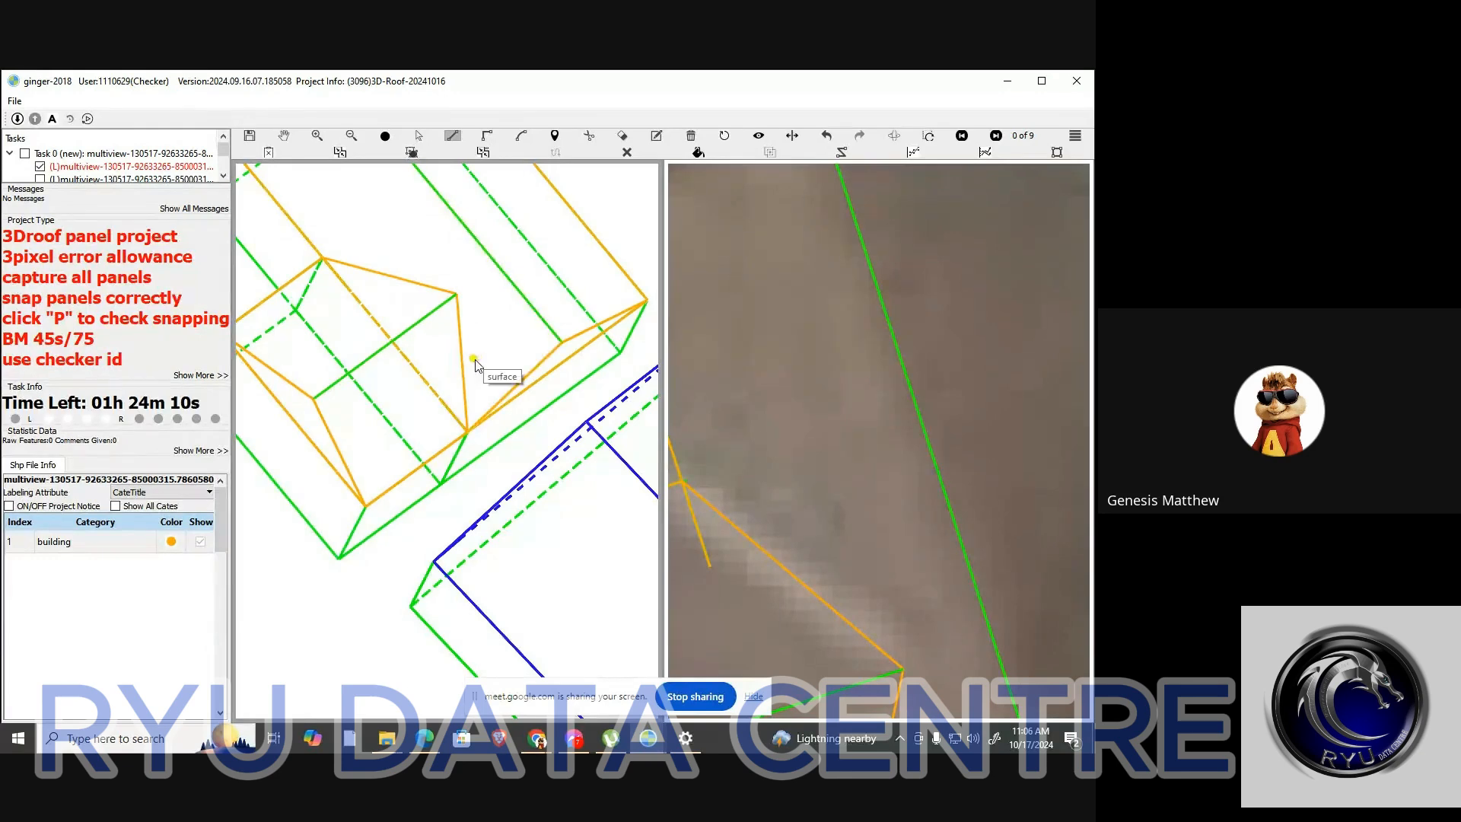
key(Escape)
key(s)
drag(487, 348, 485, 348)
key(ctrl+z)
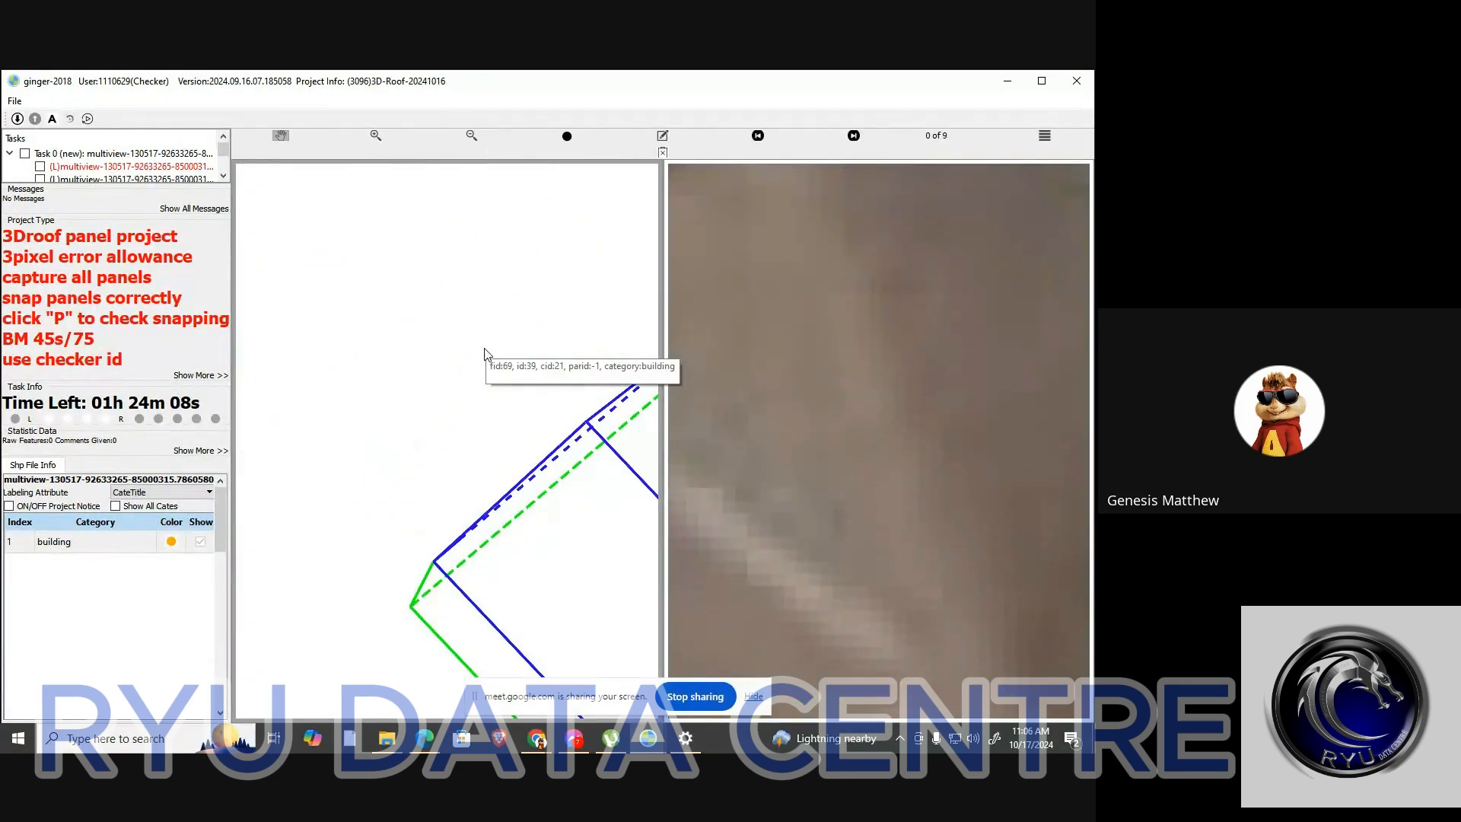
scroll(484, 347, down, 1)
key(ctrl+z)
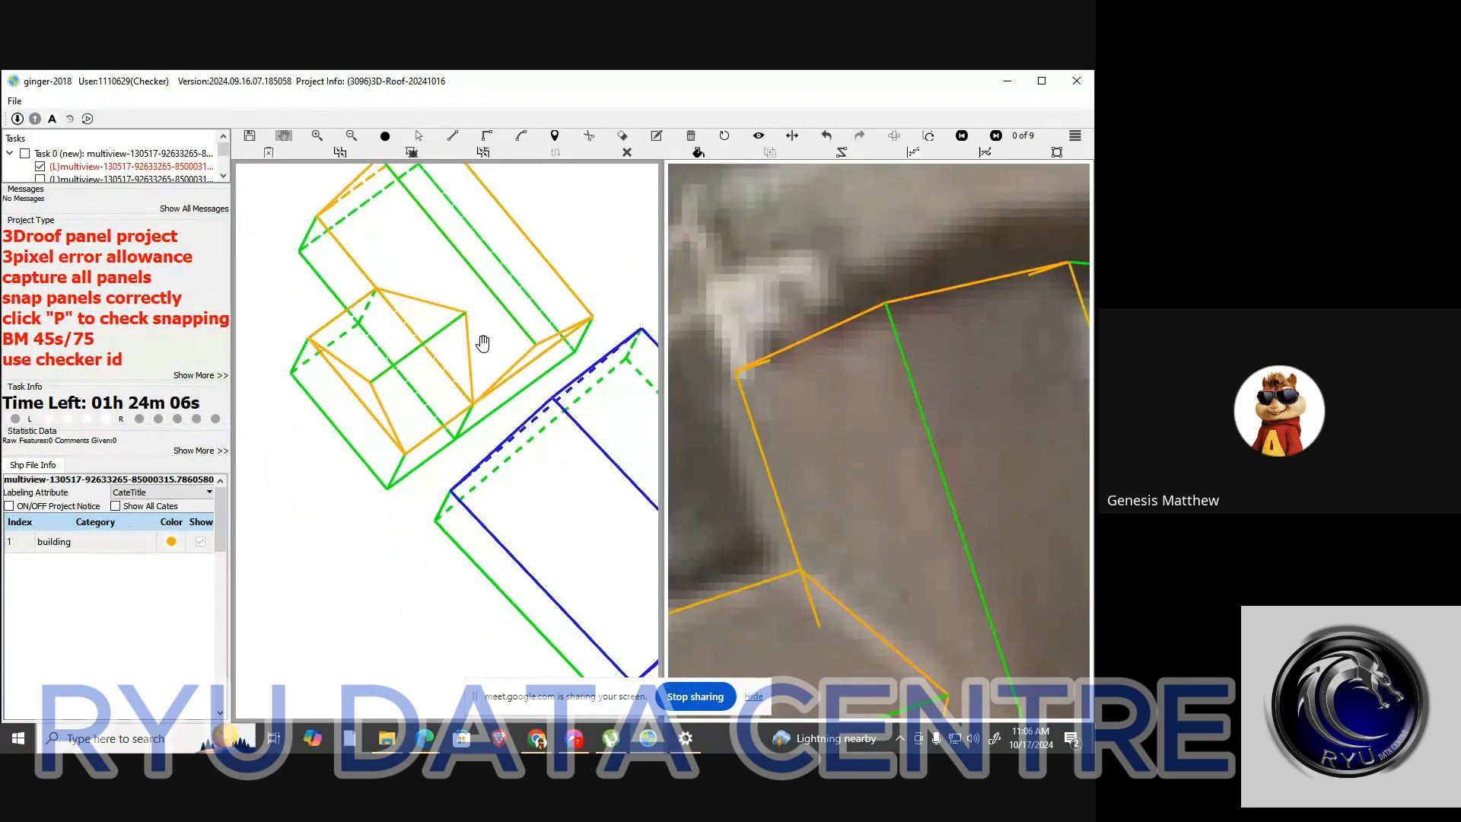
Examine the extension's valley lines and wall edges against the main roof panel in the 3D view
scroll(483, 343, up, 1)
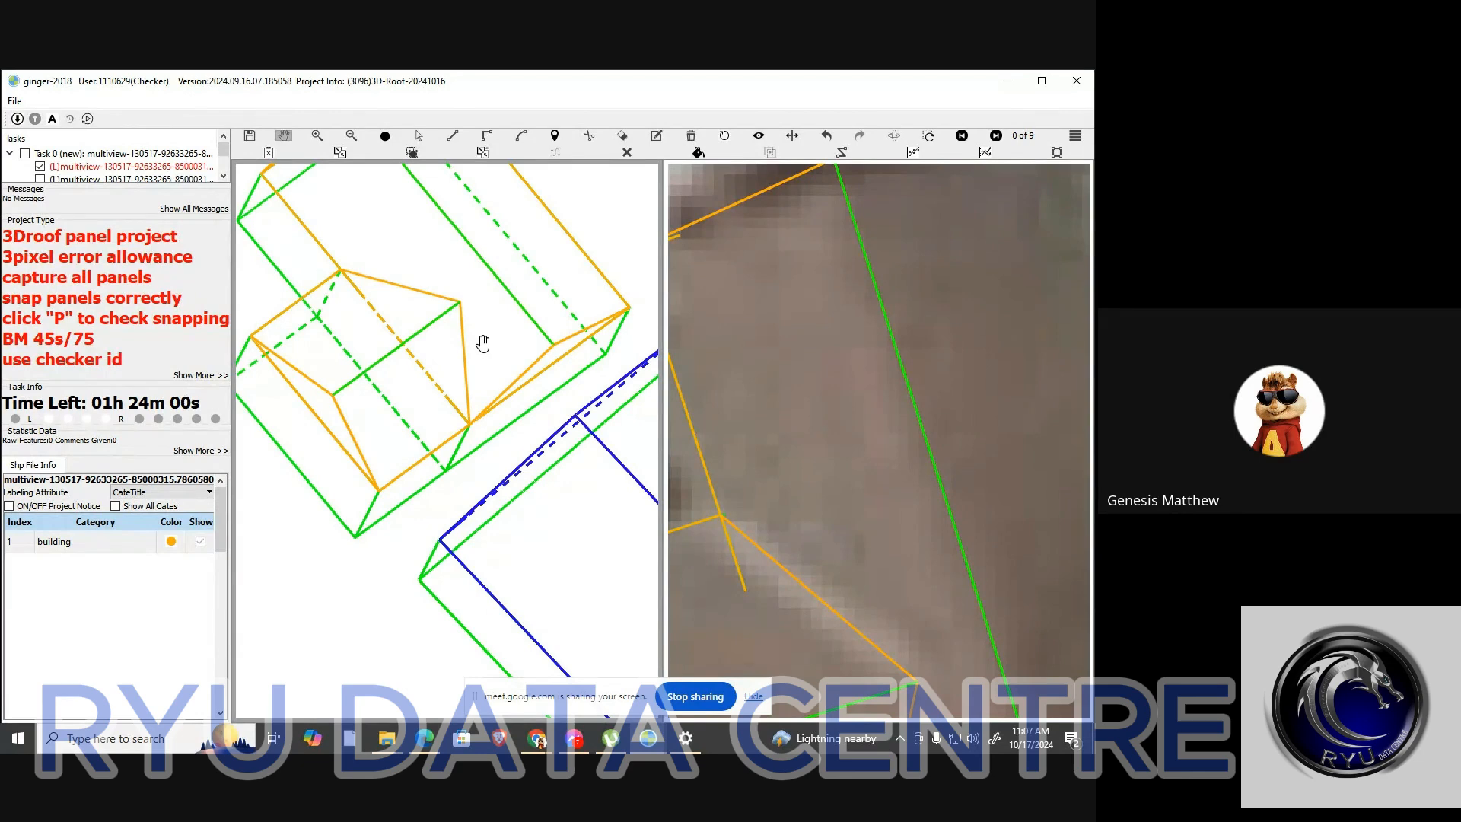
scroll(480, 354, down, 3)
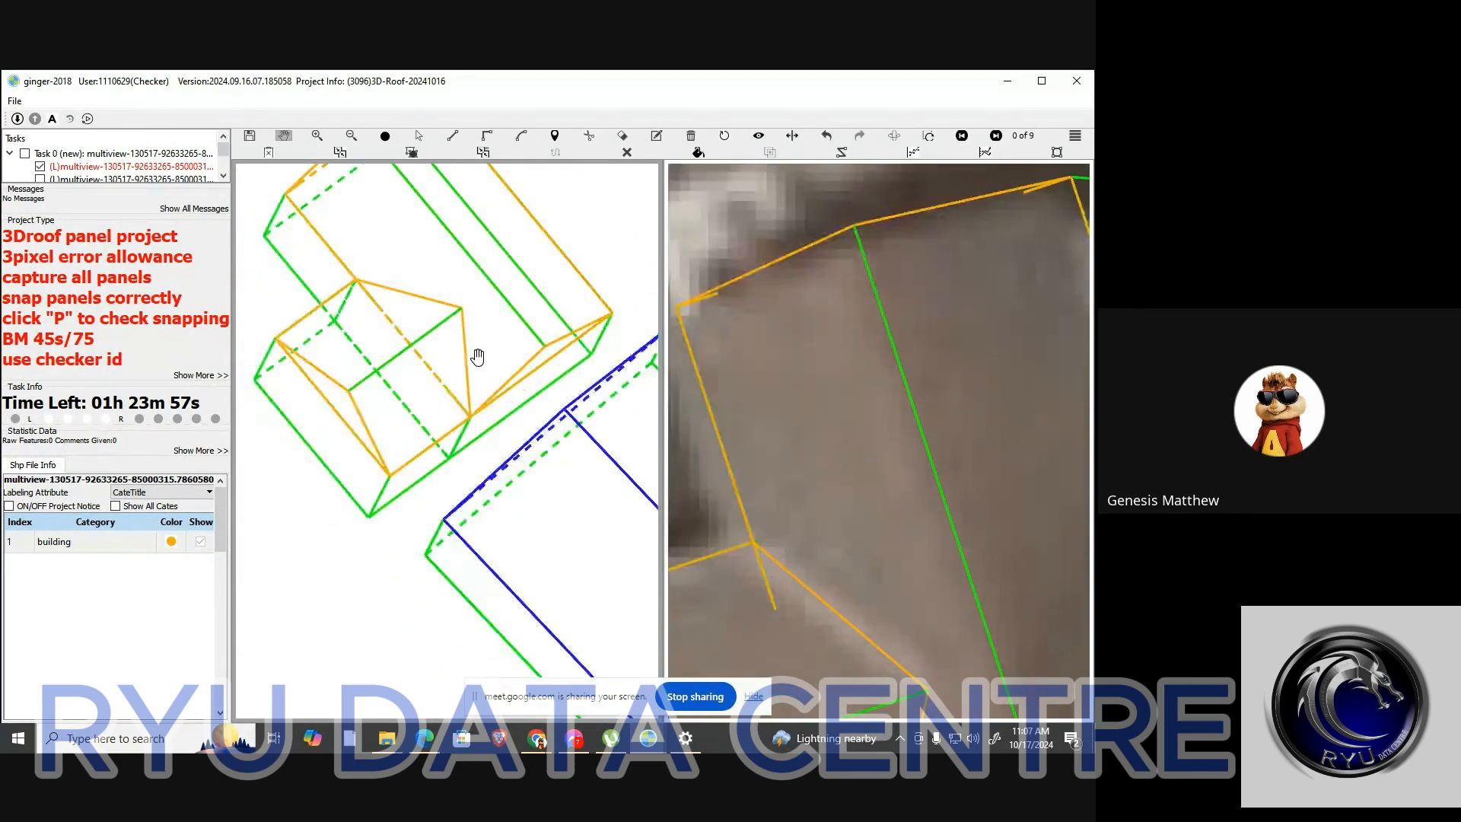
scroll(493, 364, up, 1)
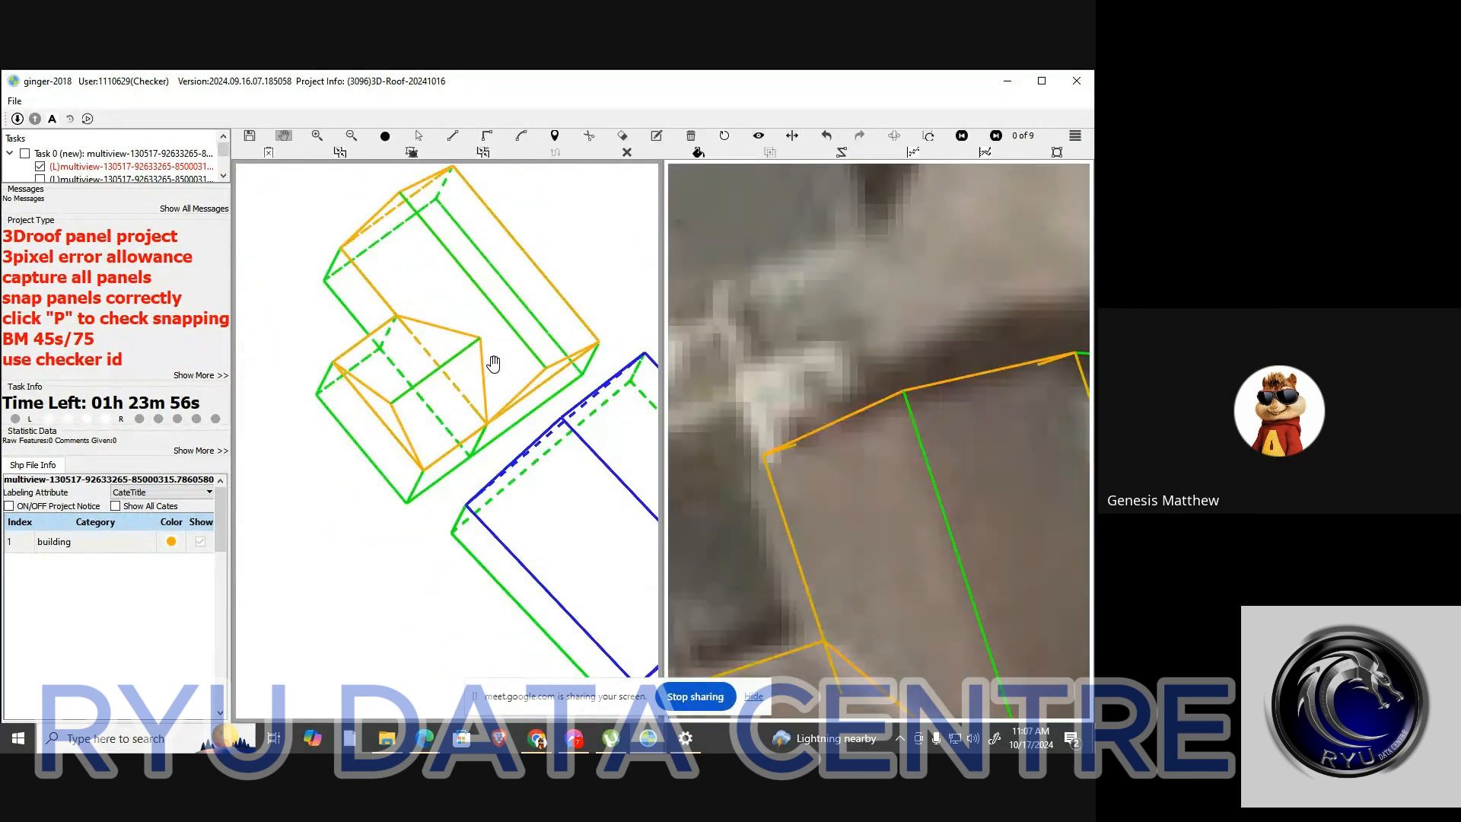
scroll(493, 364, up, 3)
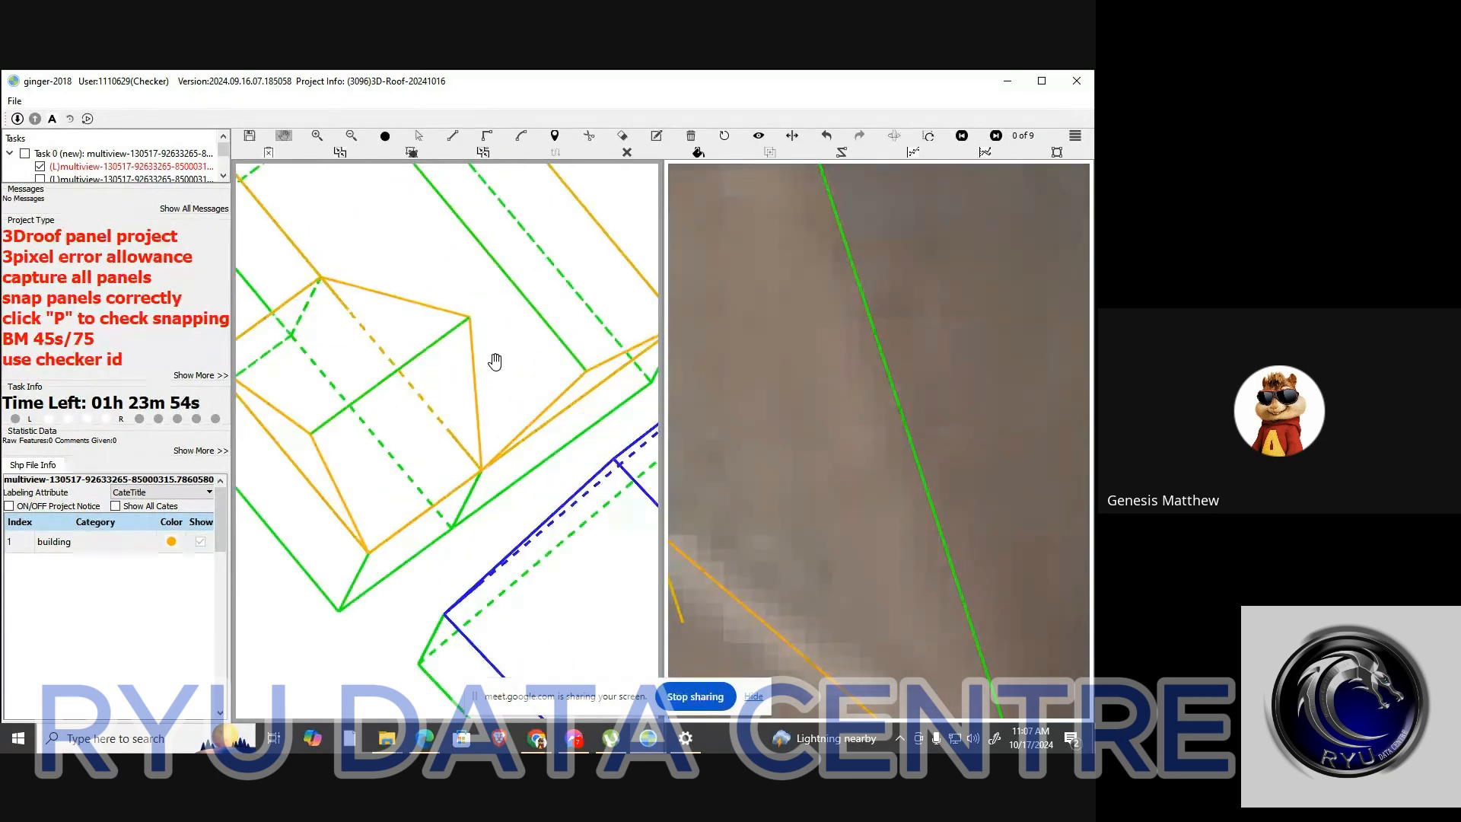
scroll(495, 362, down, 2)
scroll(482, 319, down, 2)
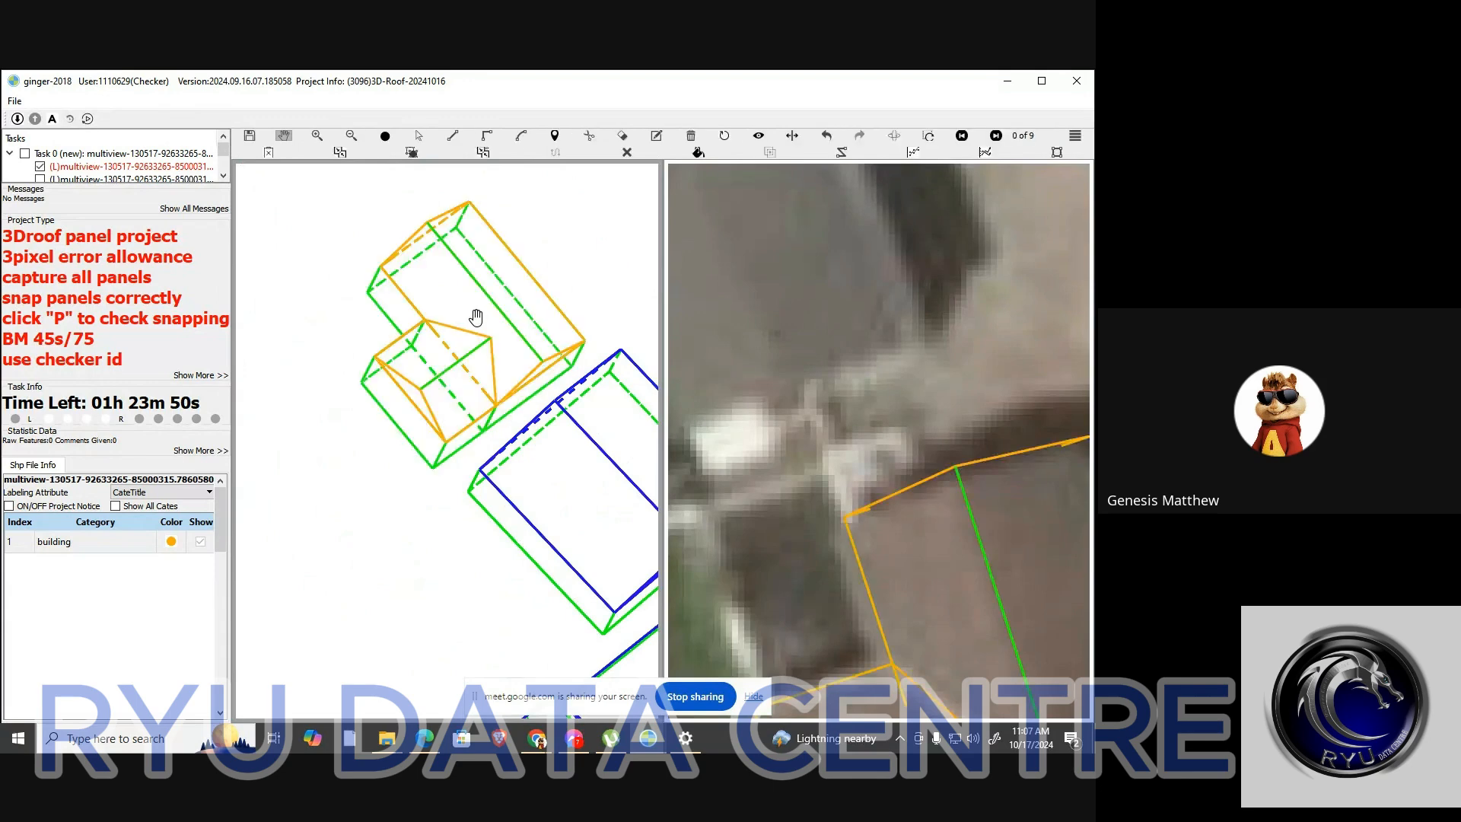
scroll(477, 318, up, 3)
Split the main roof panel along the extension's two valley lines through the ridge's inner end
key(s)
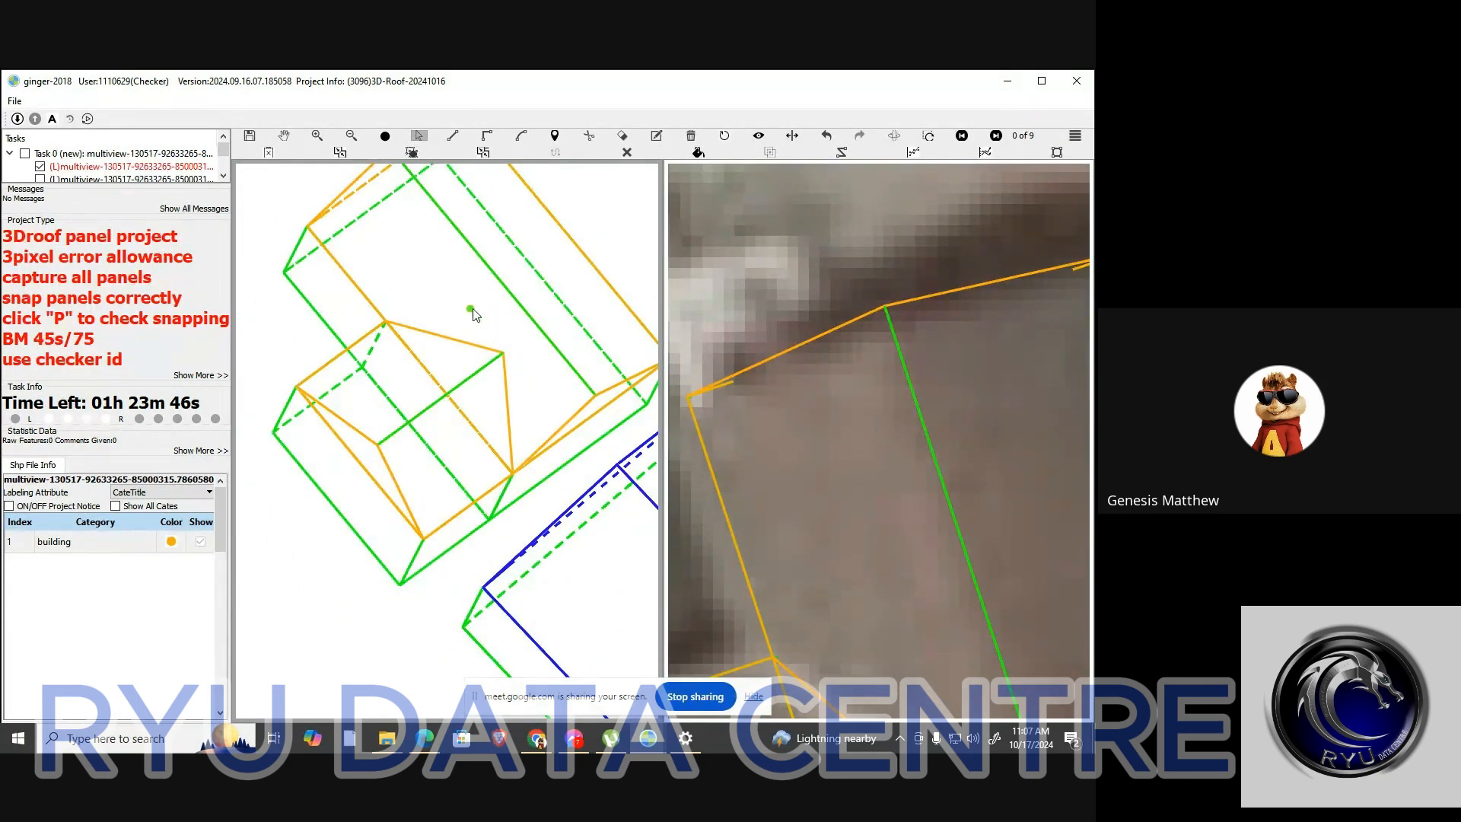
key(space)
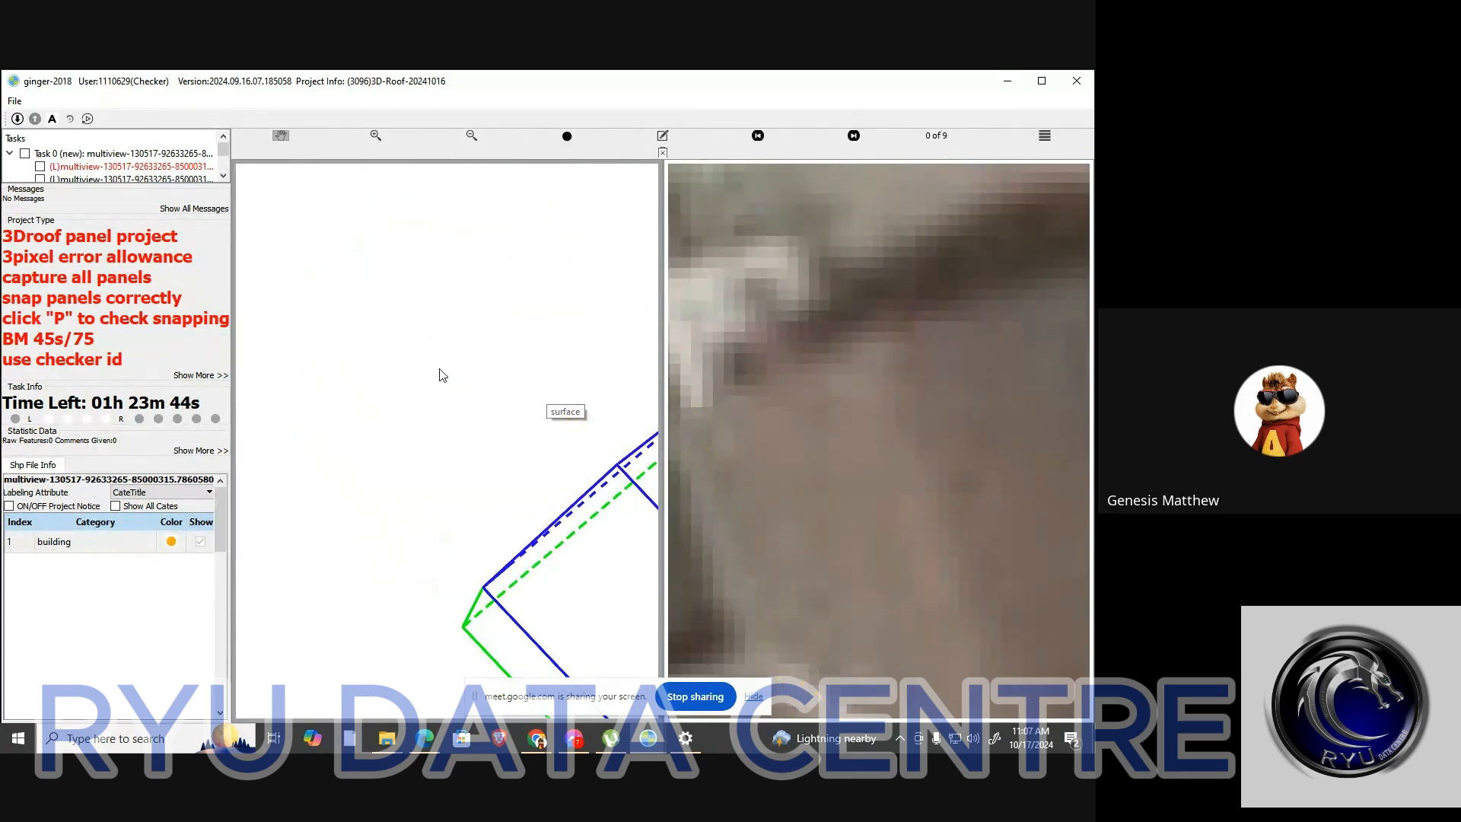
key(space)
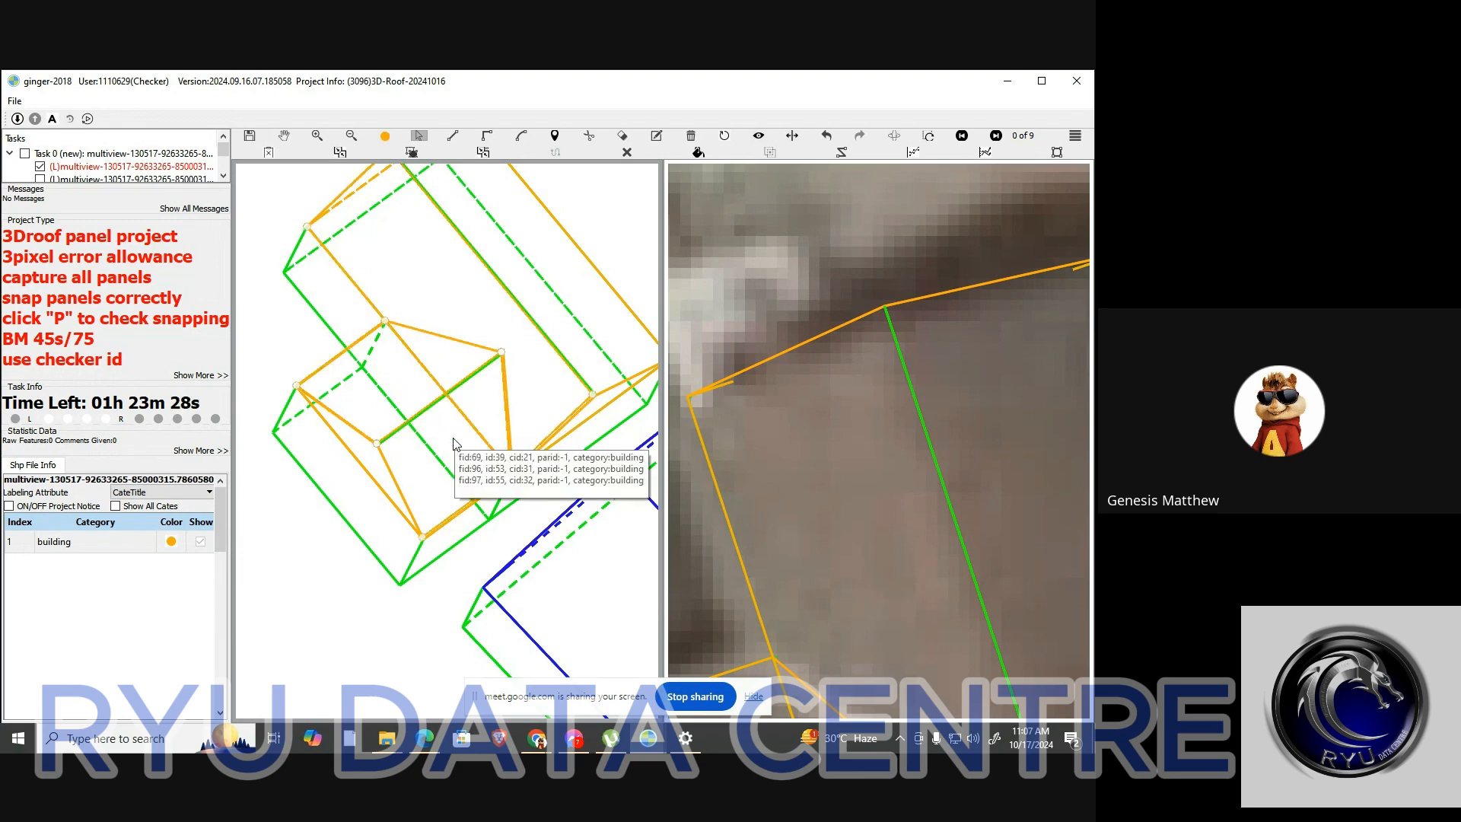
click(505, 354)
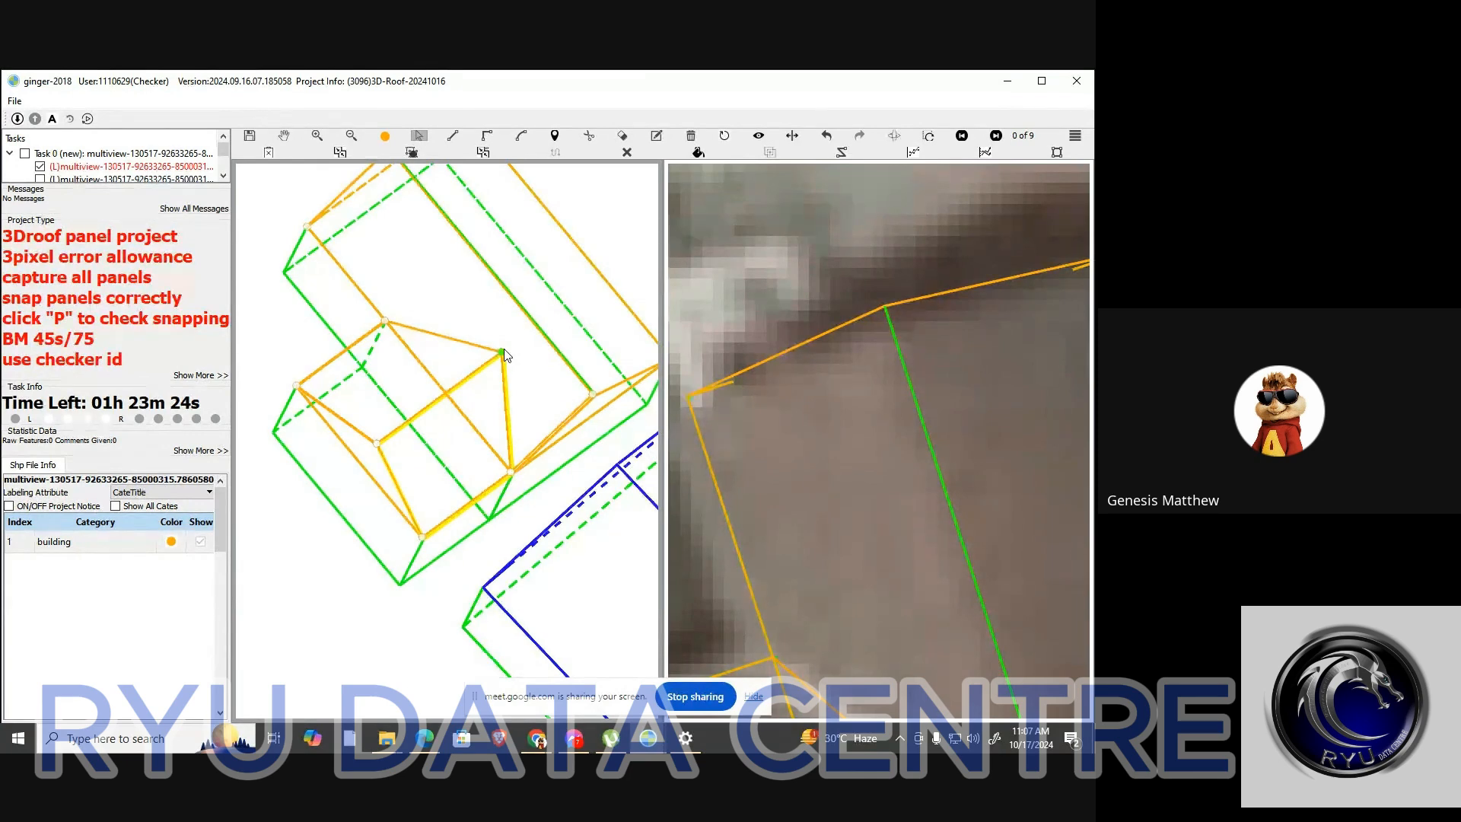
click(517, 397)
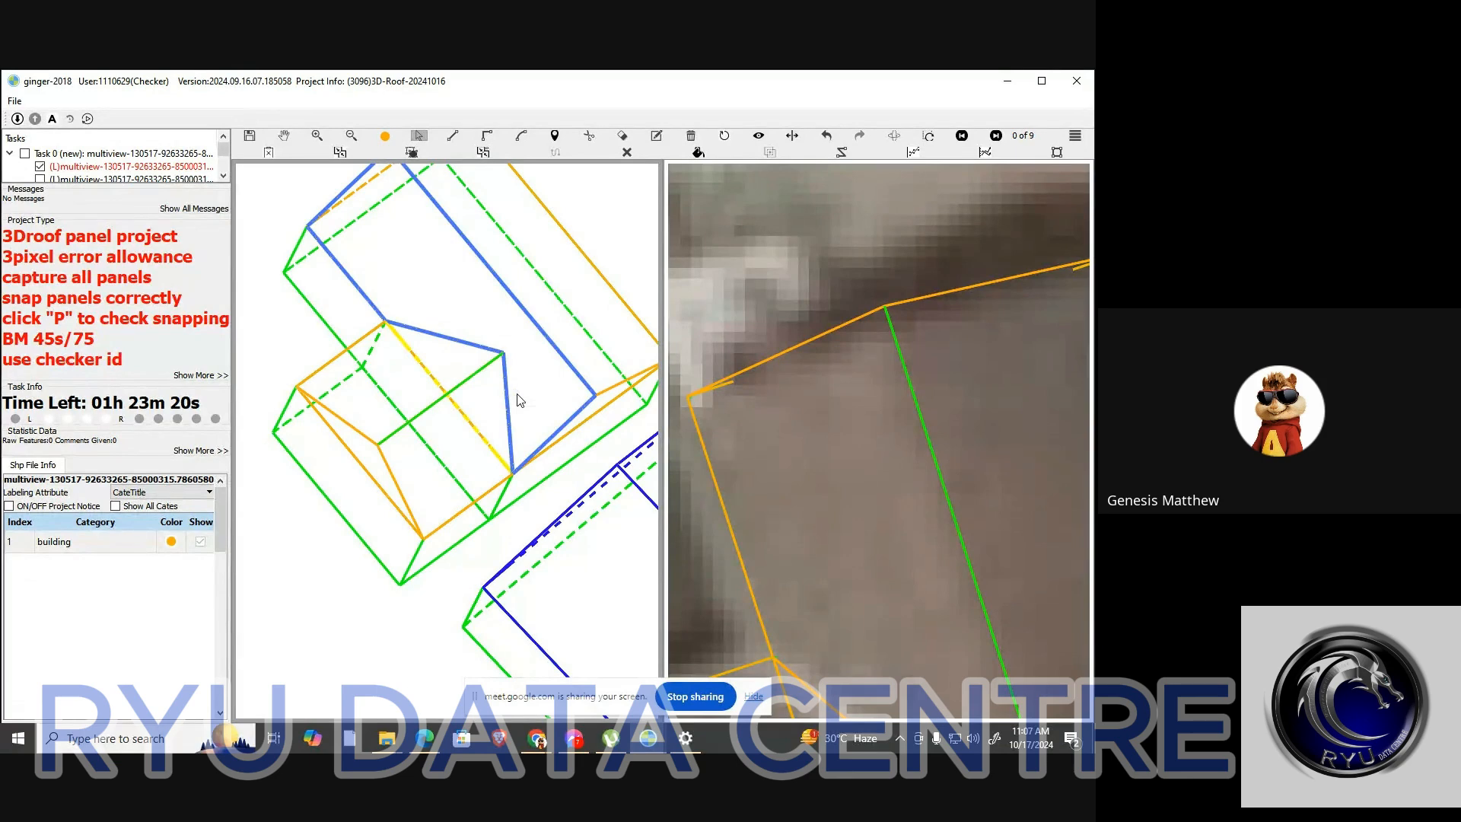
Examine the notched main roof panel against the extension's valley lines in wireframe and with filled surfaces
scroll(517, 396, up, 3)
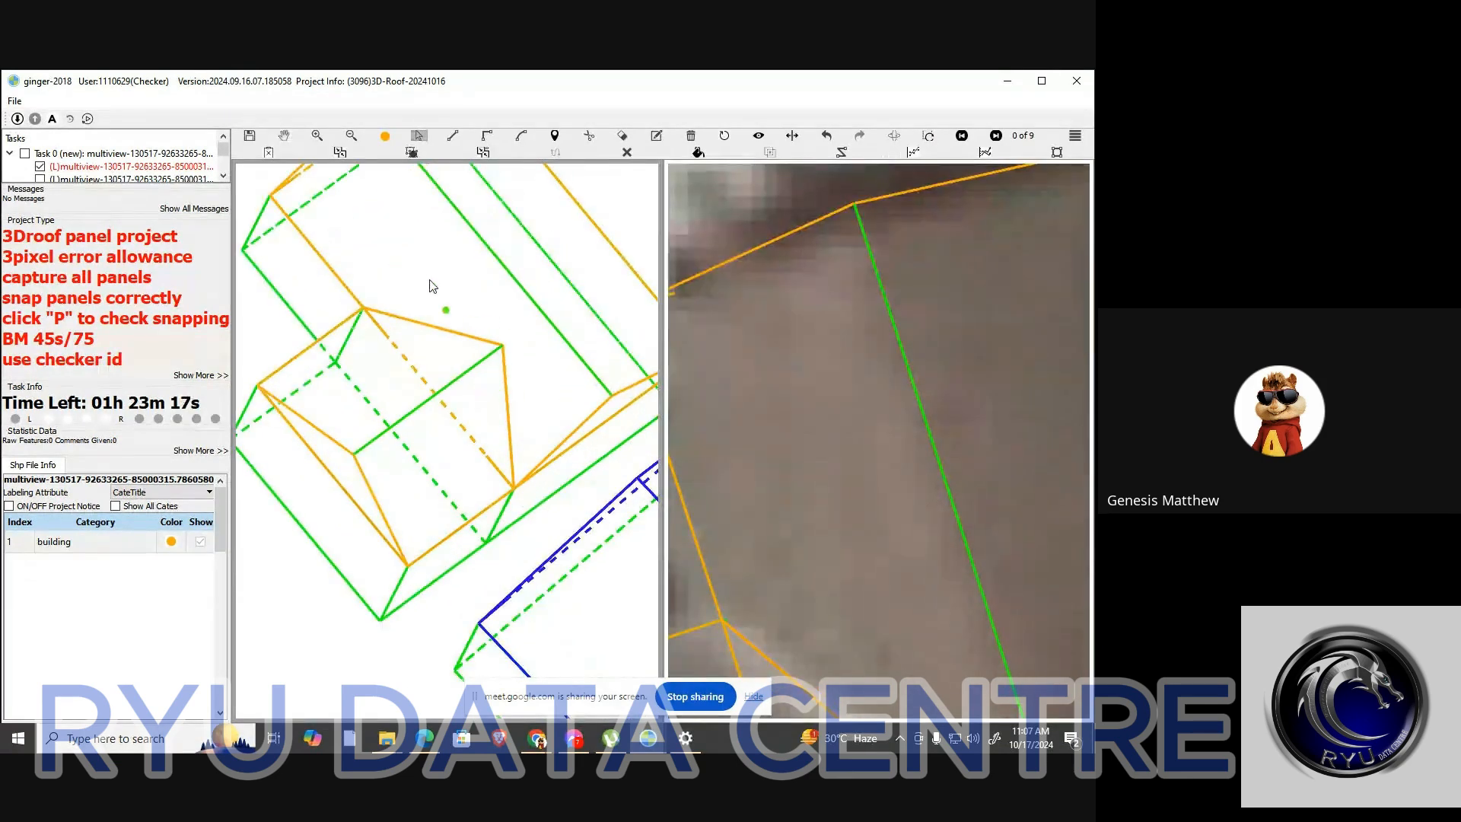
scroll(430, 282, up, 2)
scroll(432, 286, down, 3)
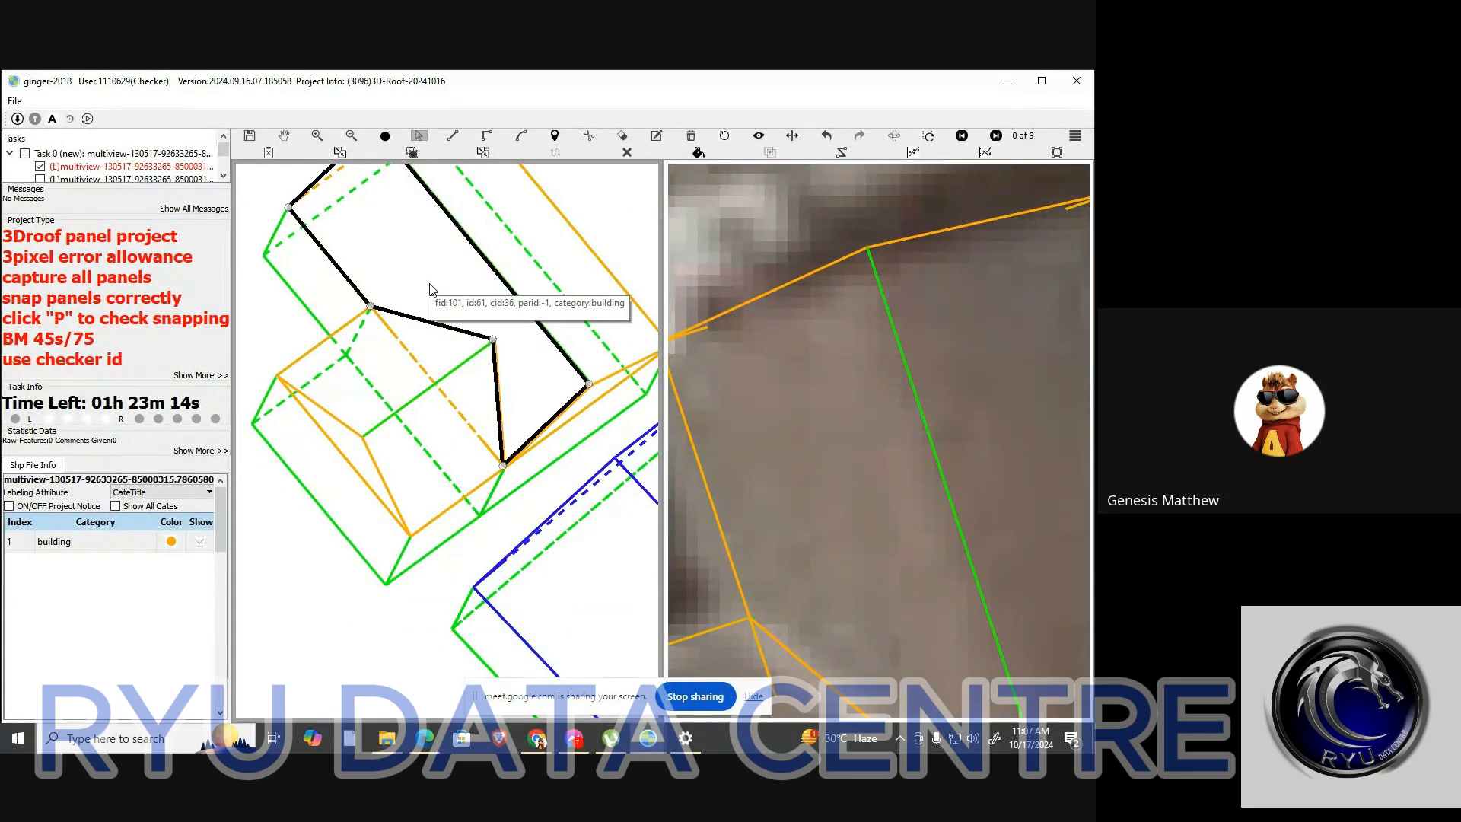
scroll(430, 289, down, 3)
scroll(431, 289, up, 2)
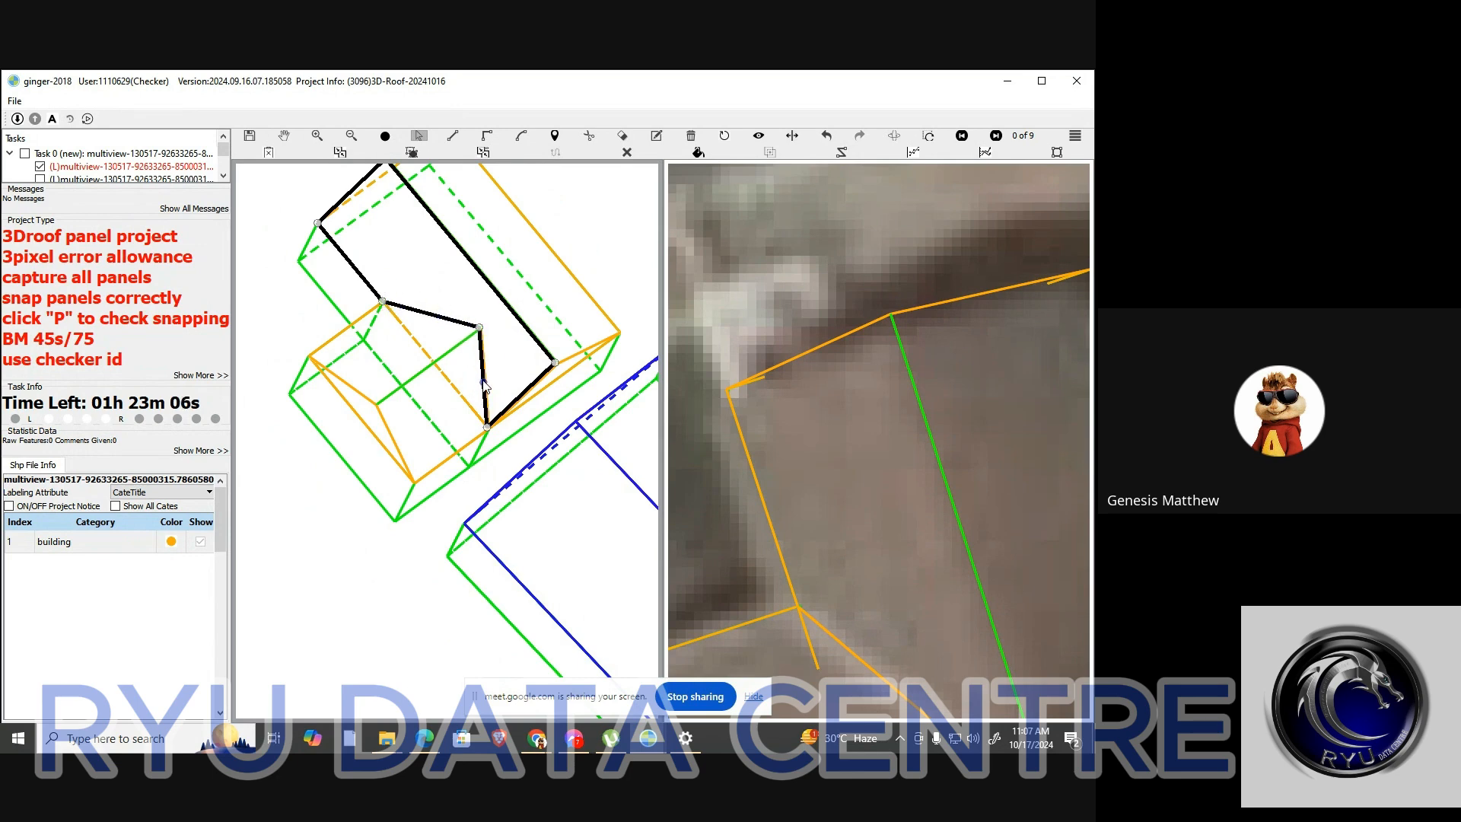
key(Escape)
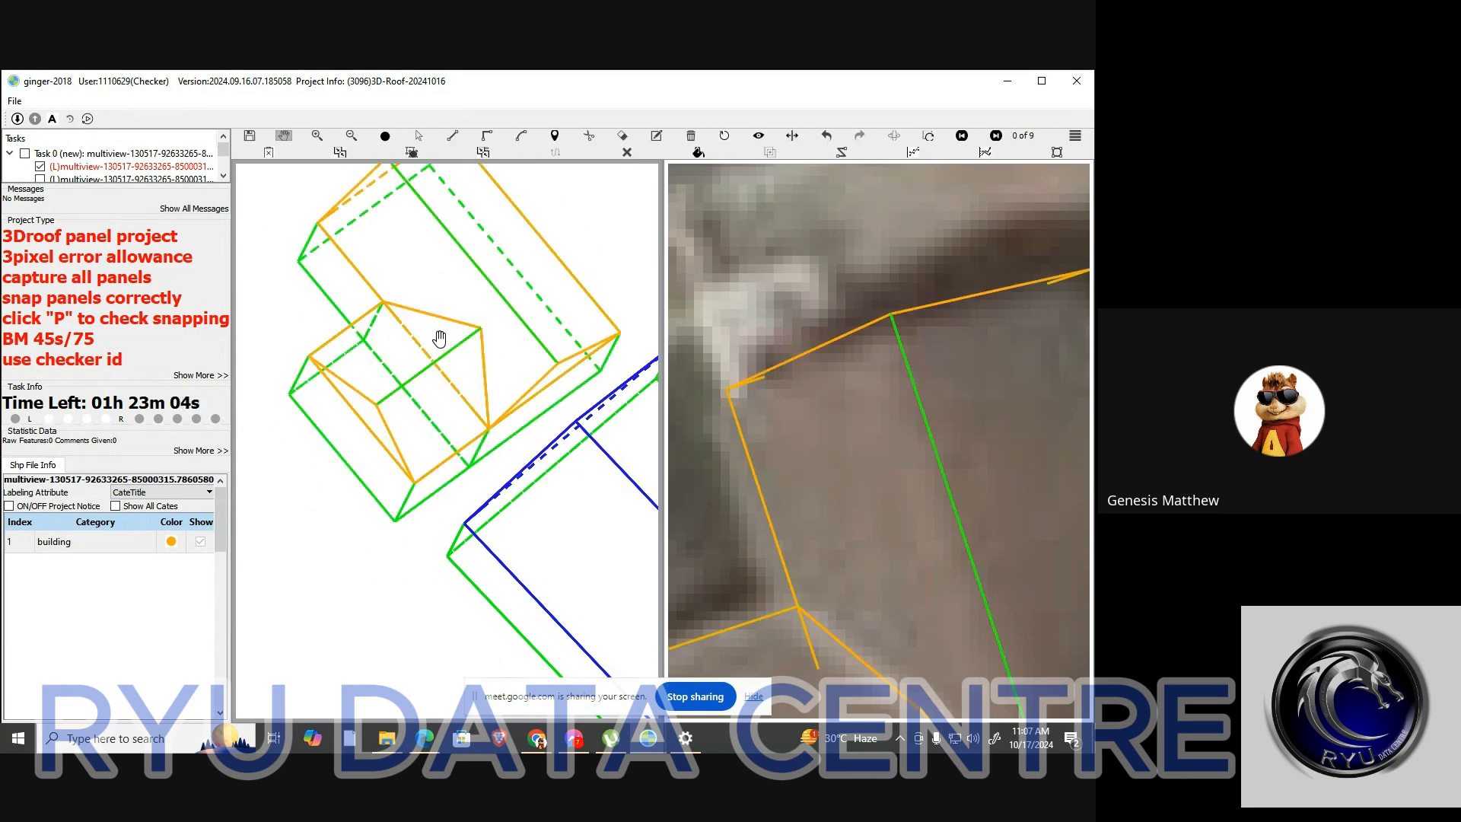
key(s)
click(420, 349)
key(Escape)
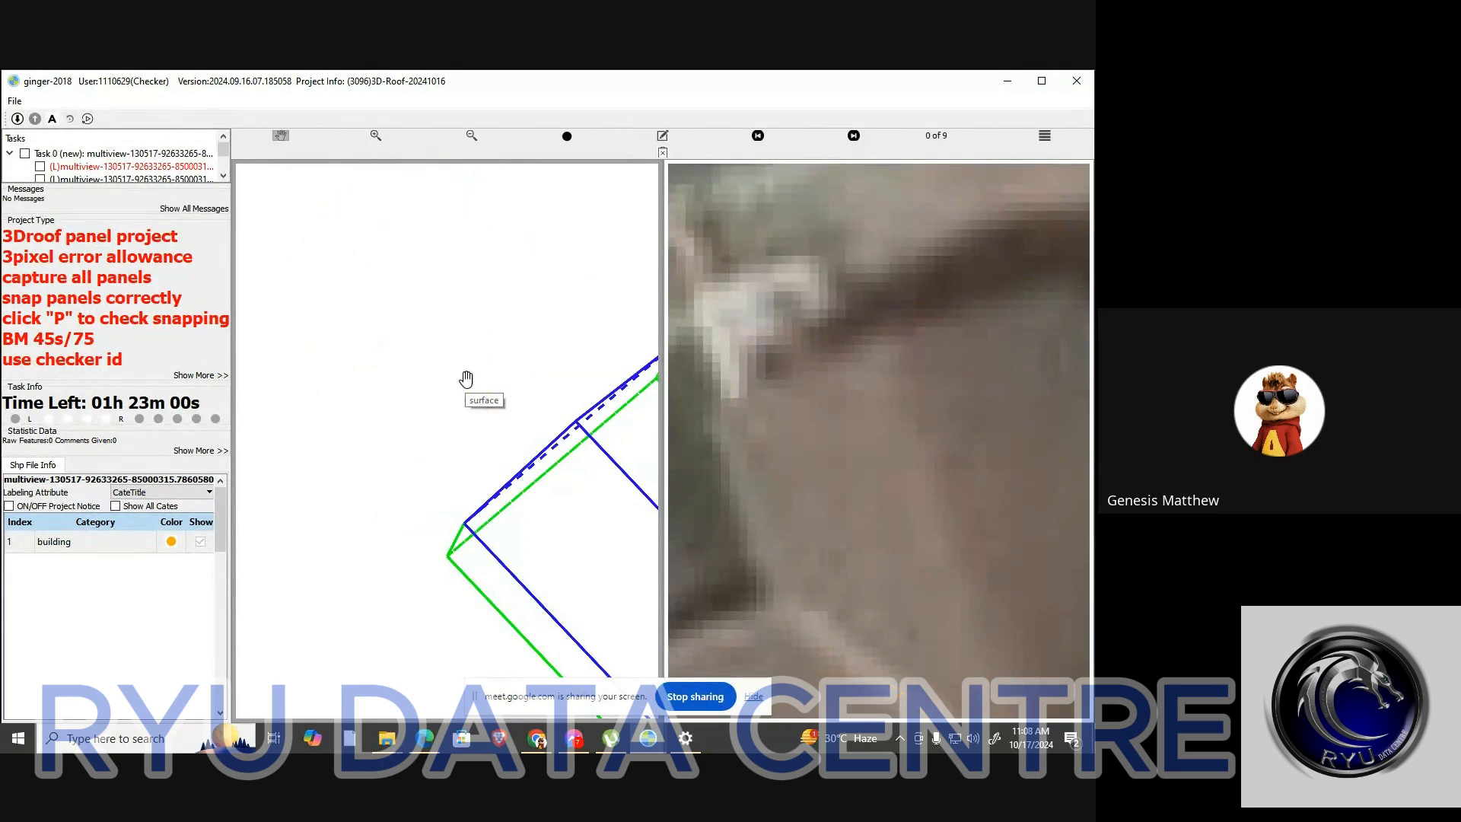
scroll(469, 382, up, 1)
key(p)
scroll(452, 392, down, 2)
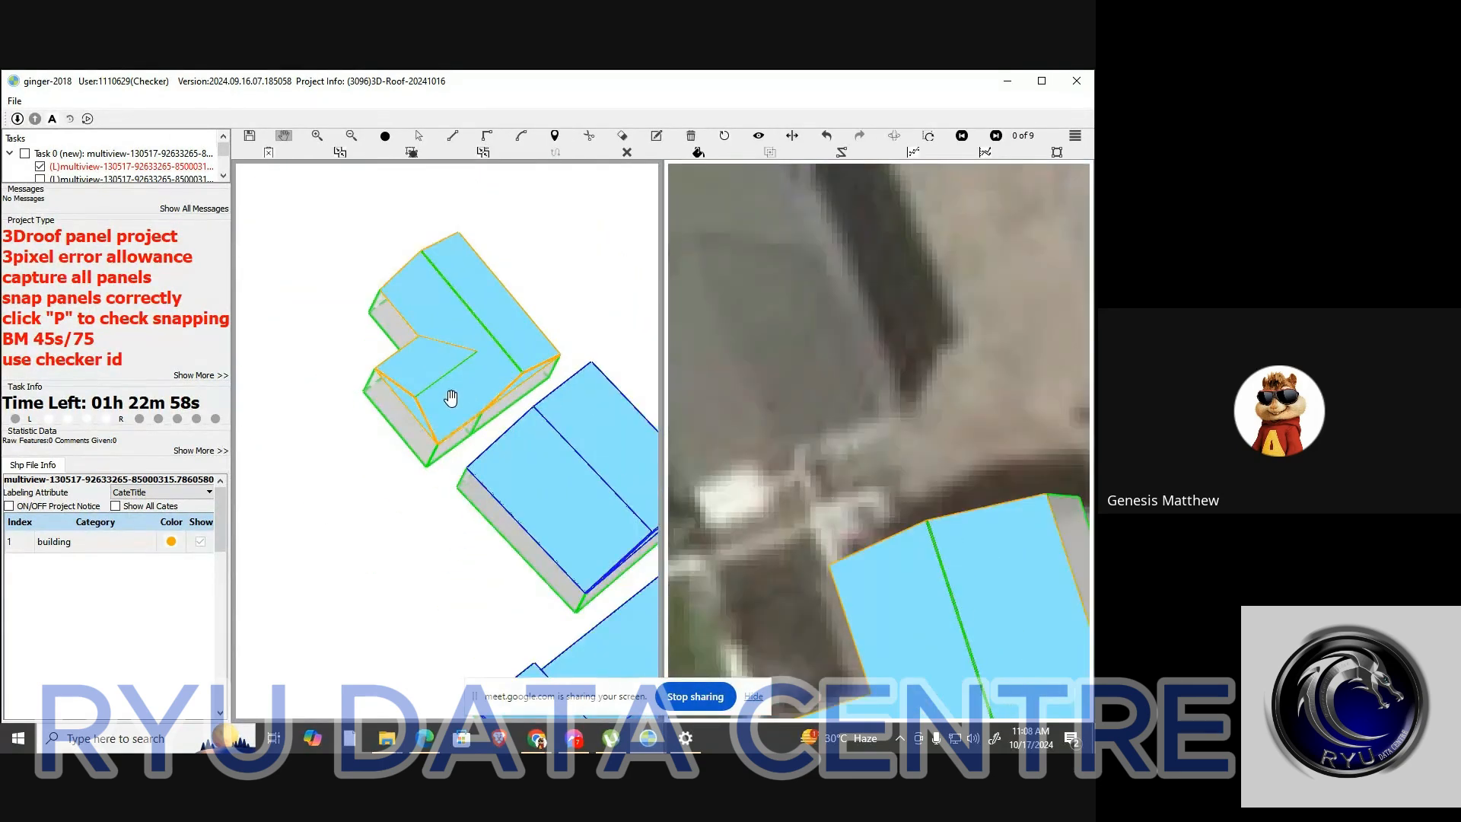
Delete the extension's lower roof panel and the triangular panel between its two valley lines
scroll(449, 407, up, 2)
key(s)
click(433, 409)
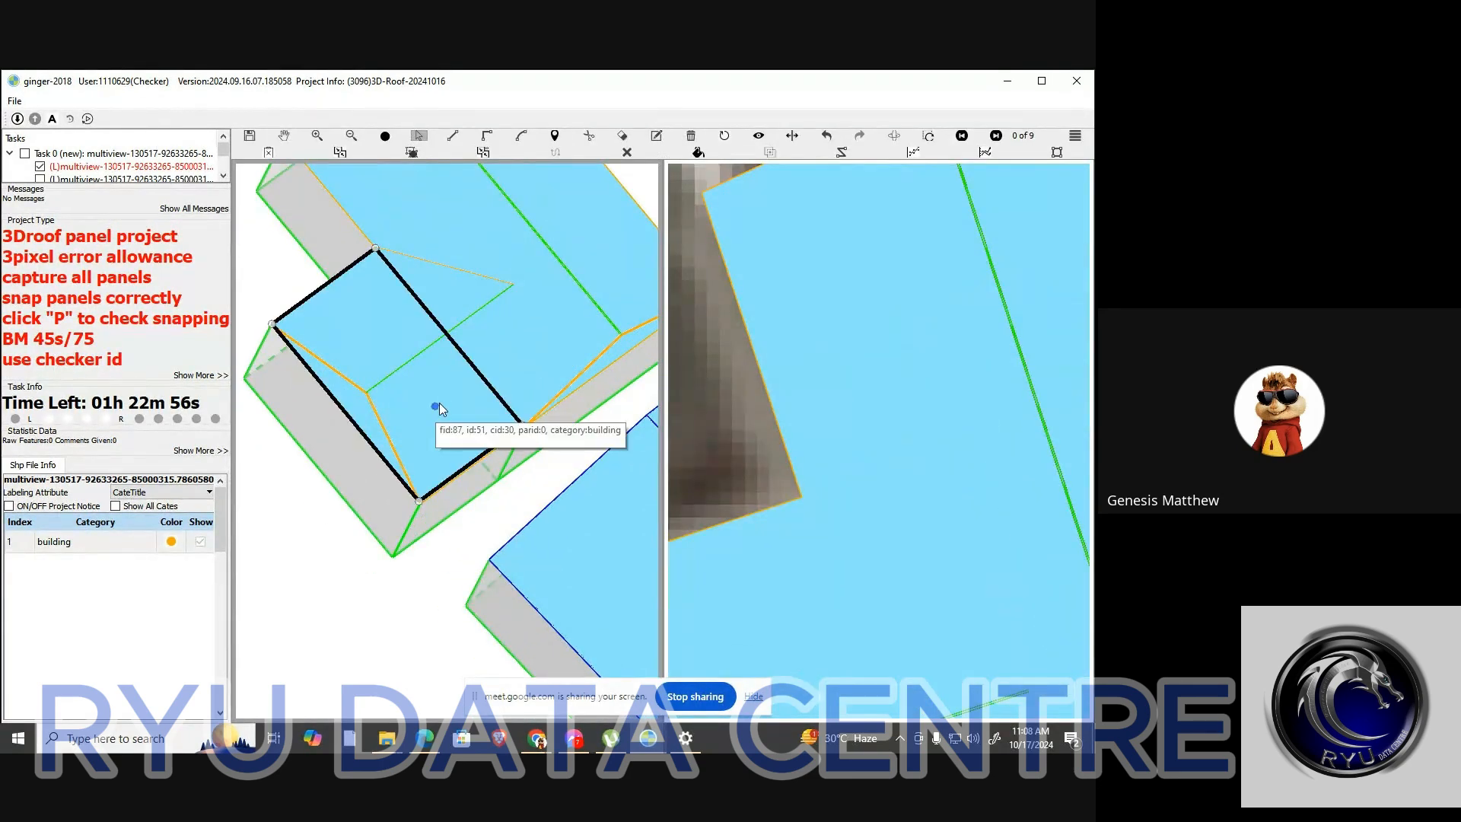
key(Escape)
click(468, 369)
click(430, 386)
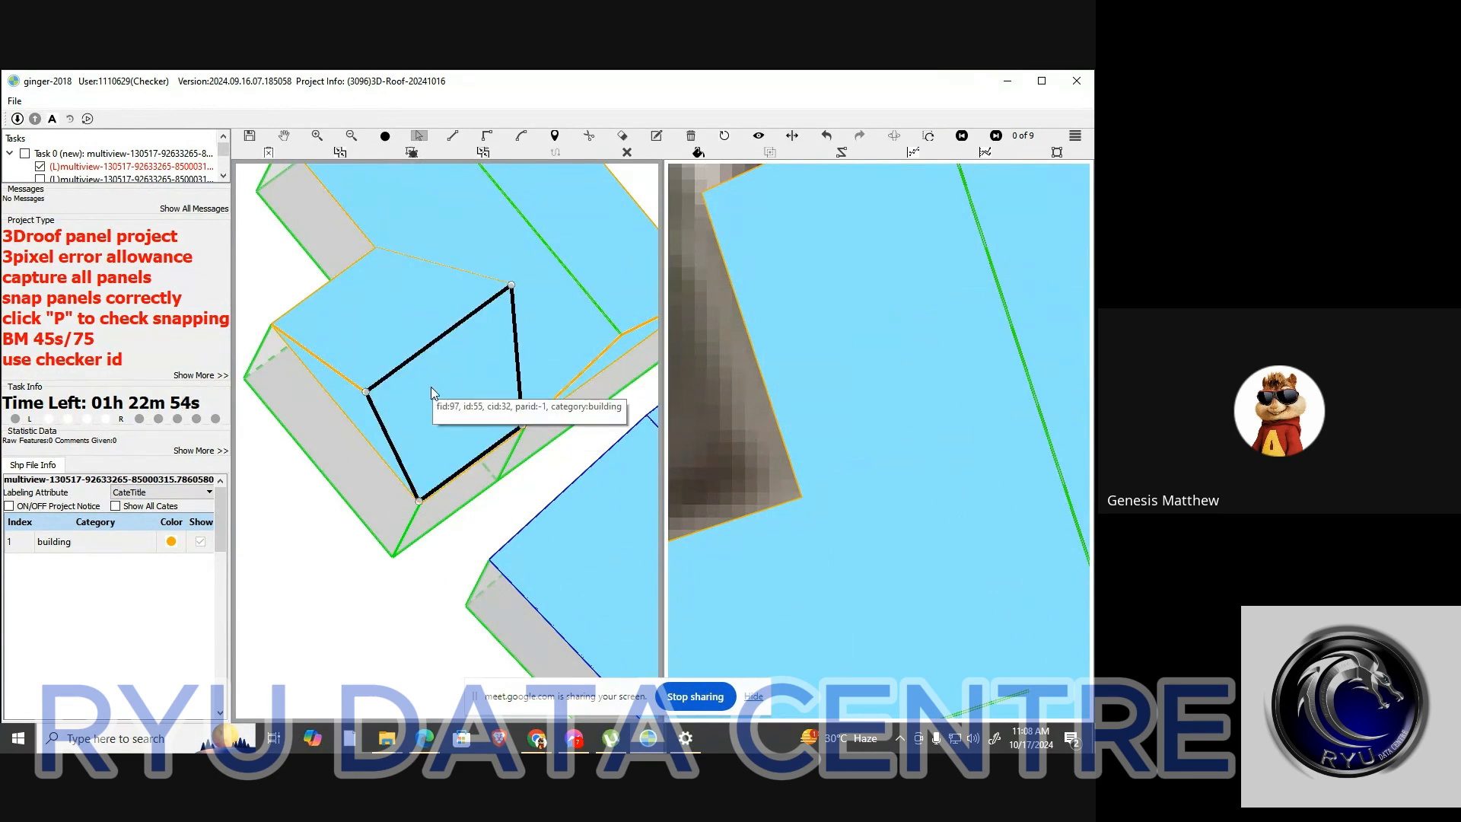
key(Delete)
click(501, 367)
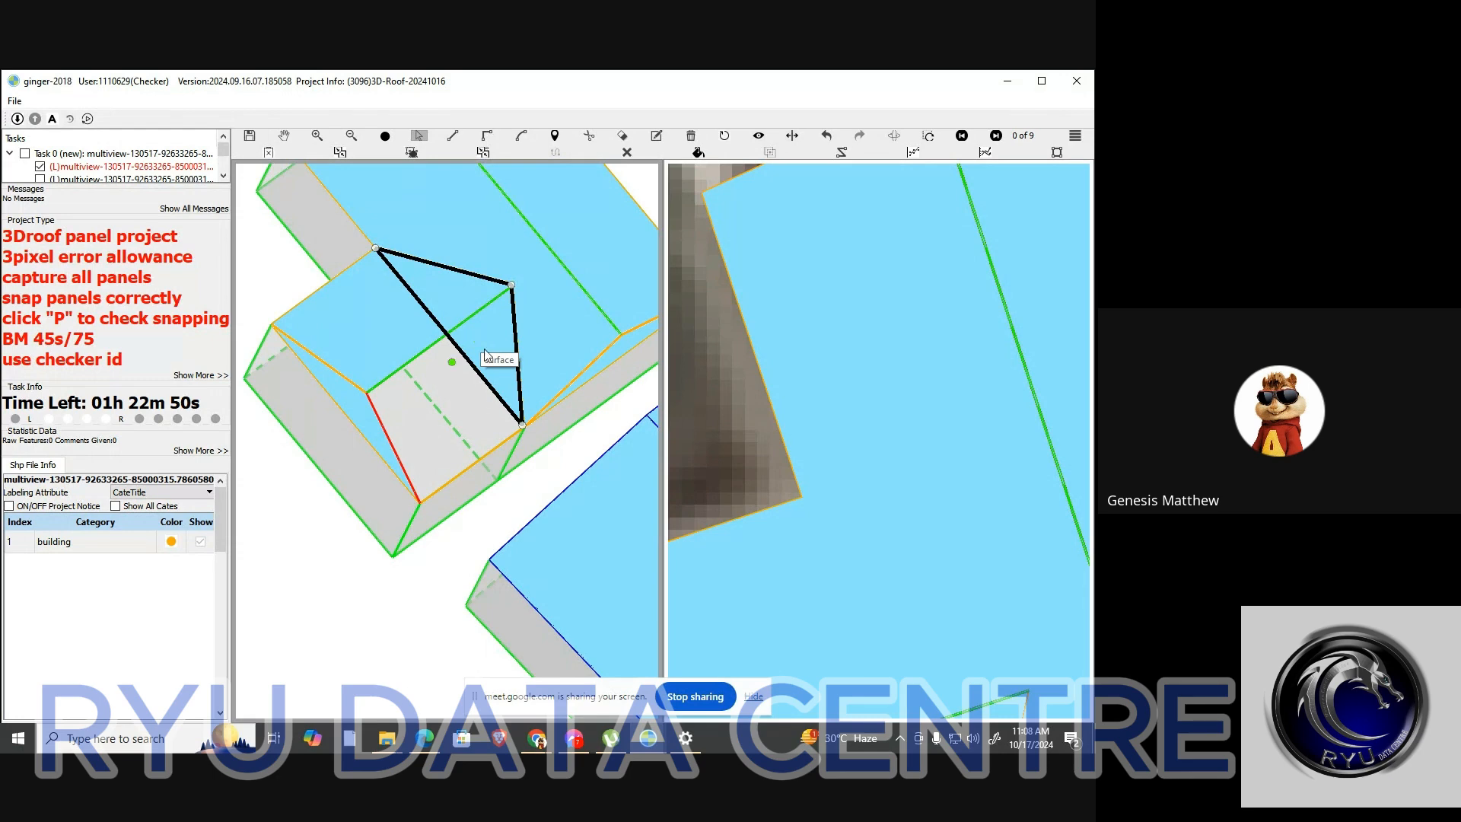
key(Delete)
key(ctrl+z)
click(477, 339)
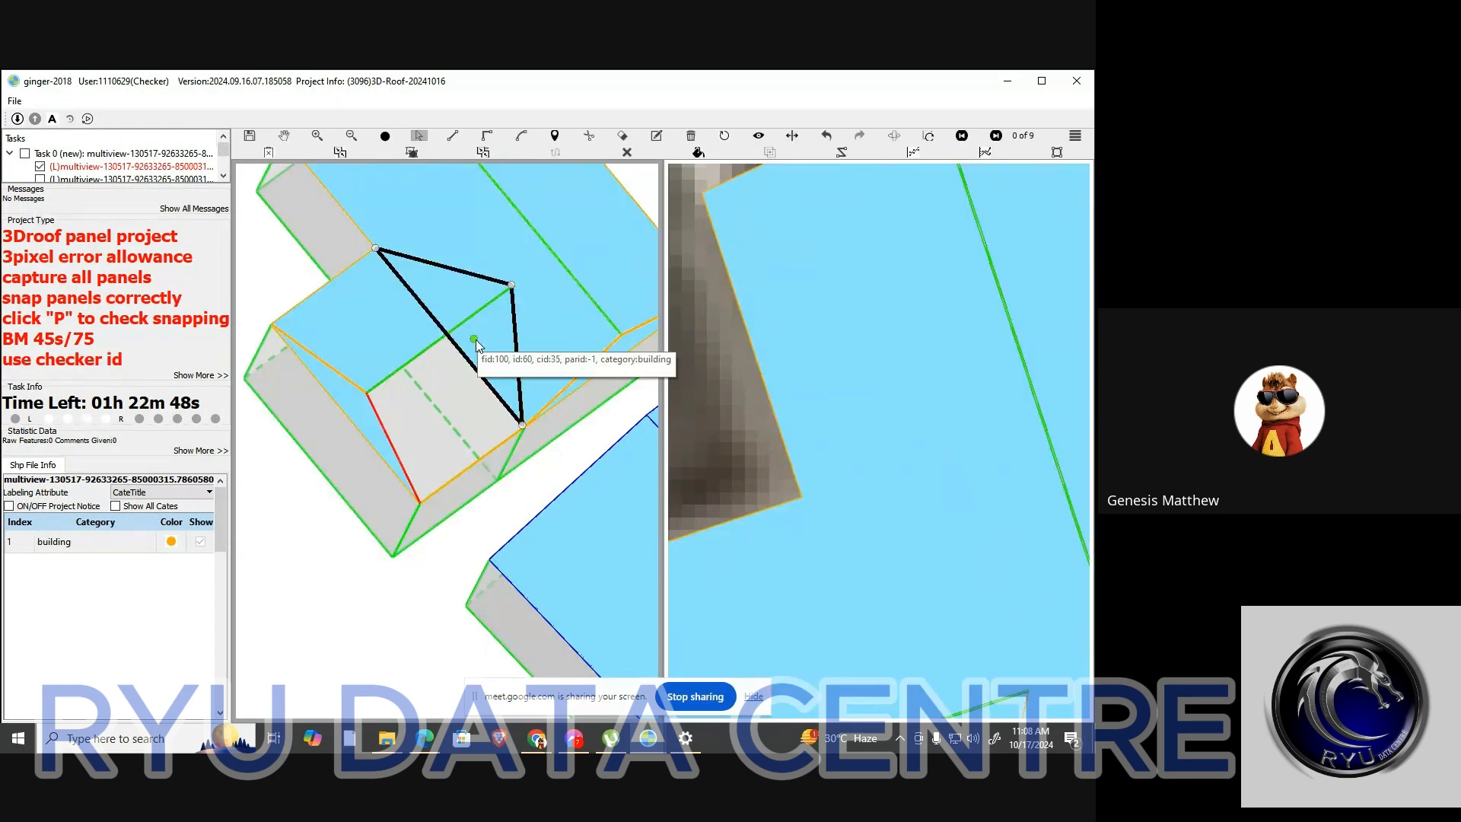
key(Delete)
Redraw the extension's lower roof panel through the ridge's inner end, the lower inner and outer corners, and the ridge's outer end
key(l)
click(512, 285)
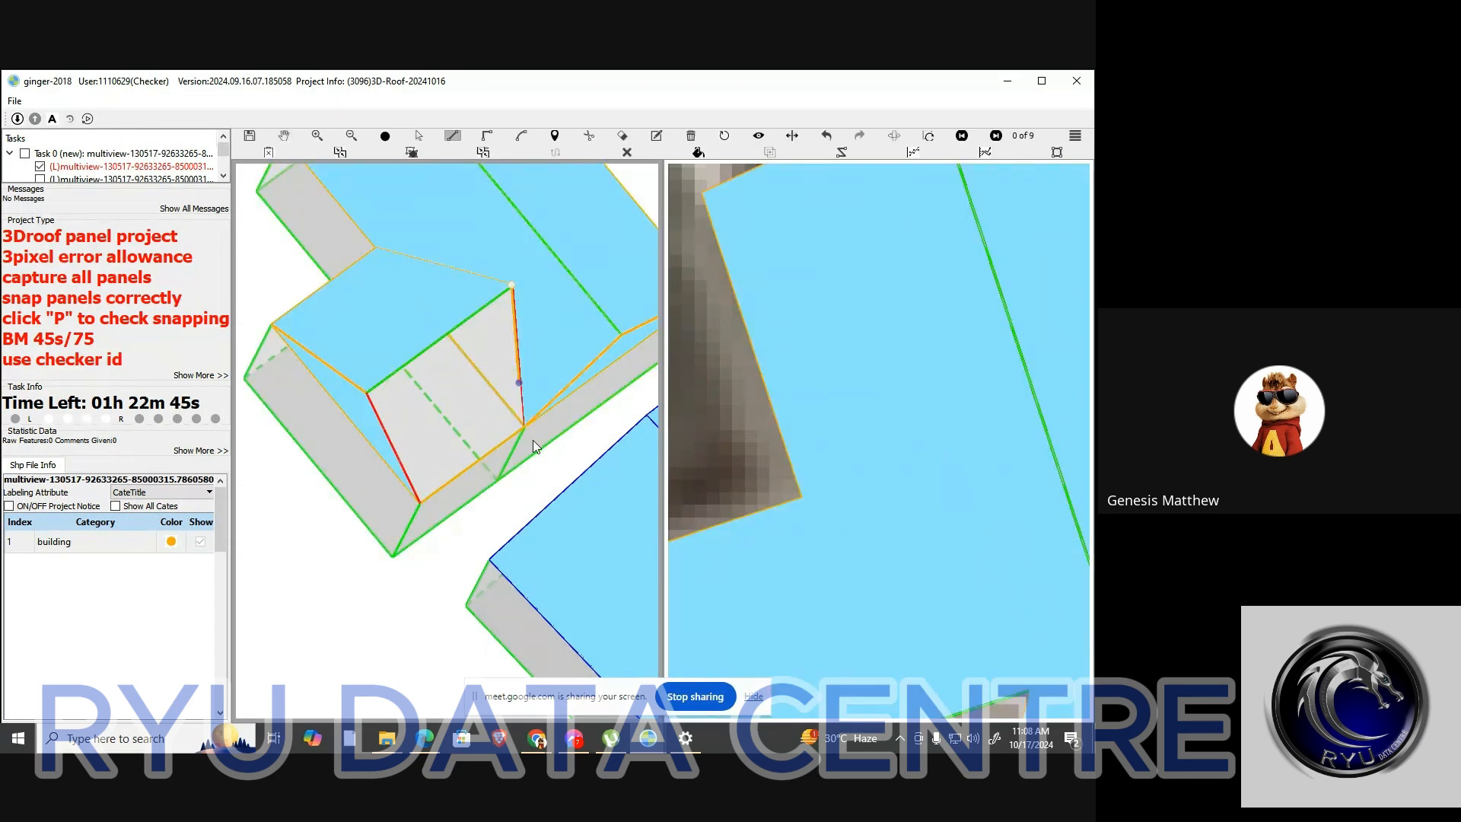
click(523, 424)
click(419, 502)
double_click(366, 391)
key(h)
scroll(472, 377, down, 2)
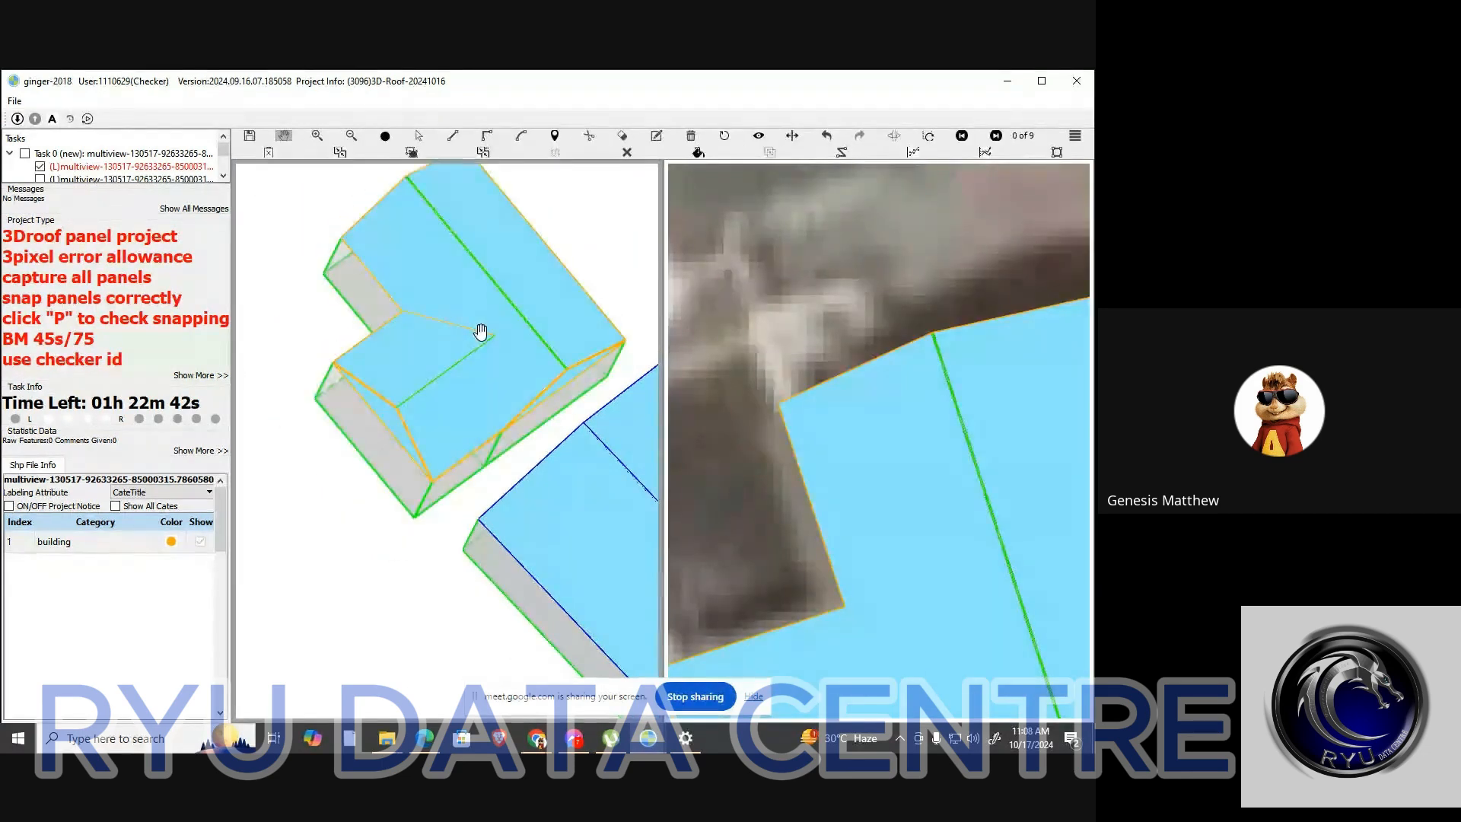
Undo the last panel edits on the extension and the main roof, checking them in filled and wireframe display
key(p)
scroll(482, 328, up, 3)
key(s)
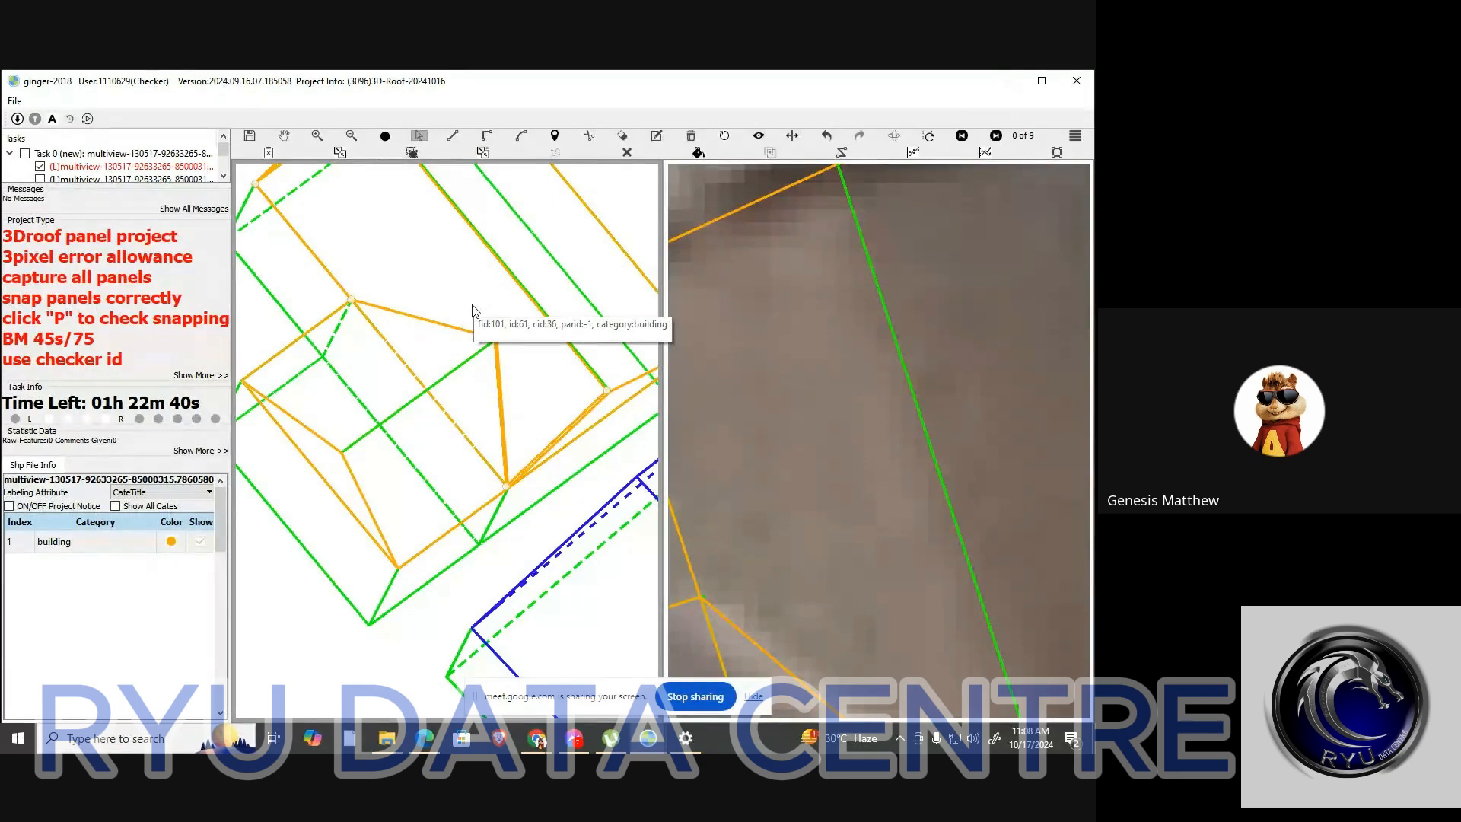
key(ctrl+z)
key(p)
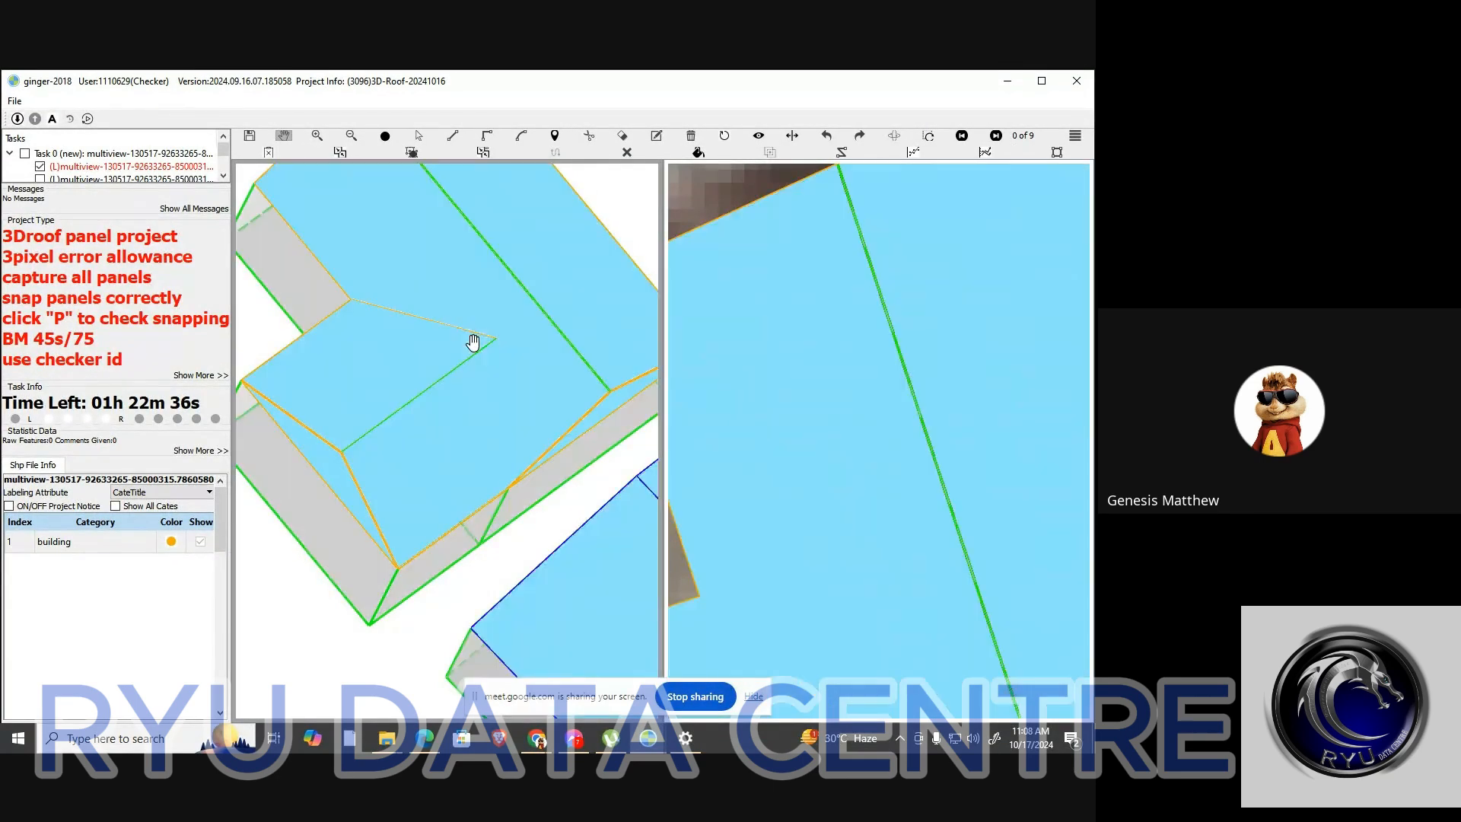
key(s)
scroll(472, 328, down, 2)
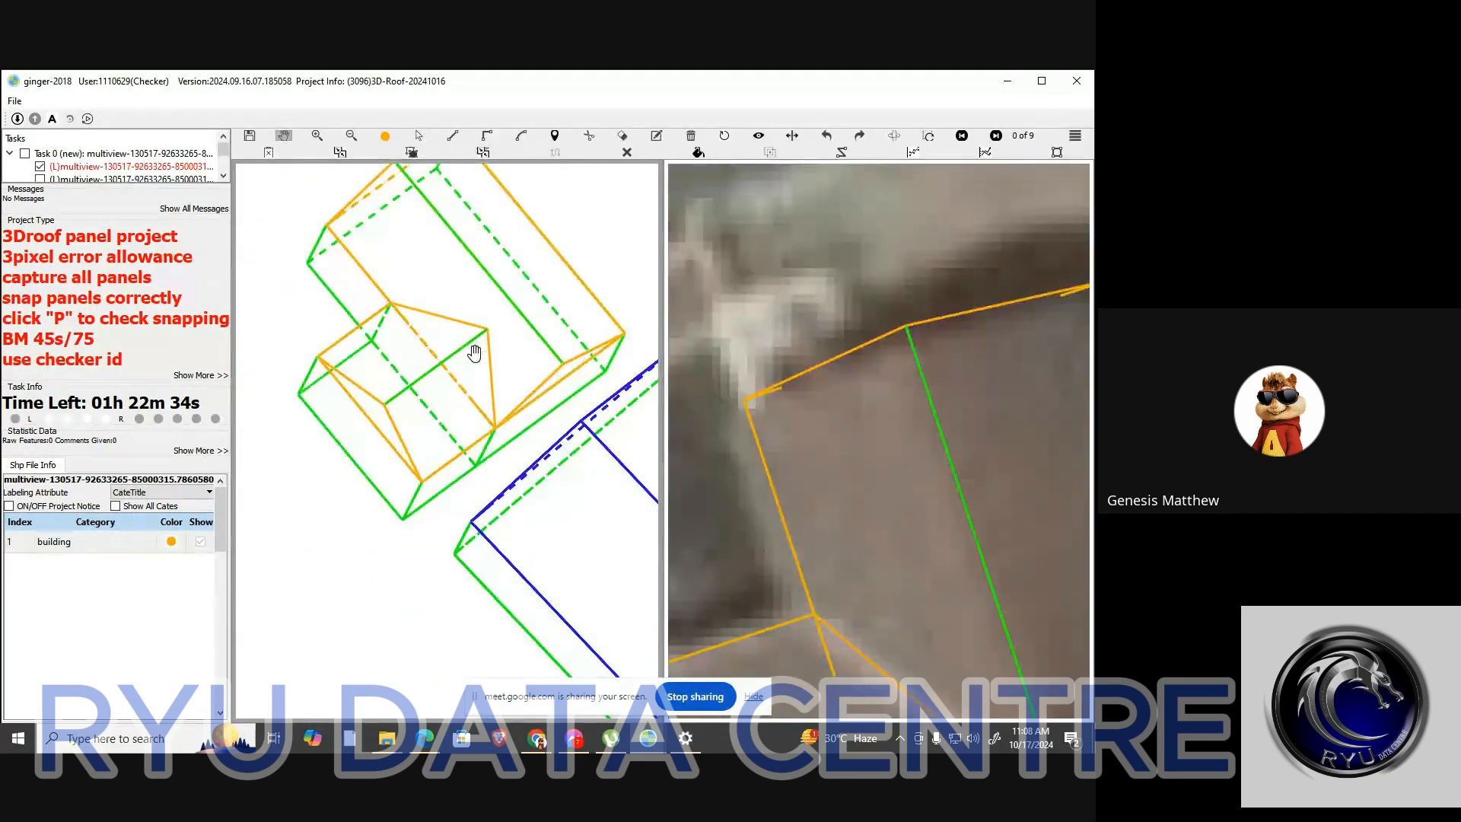
drag(452, 295, 455, 293)
Examine the main roof panel's straight lower edge against the extension's valley lines, toggling the building outlines
key(s)
click(465, 302)
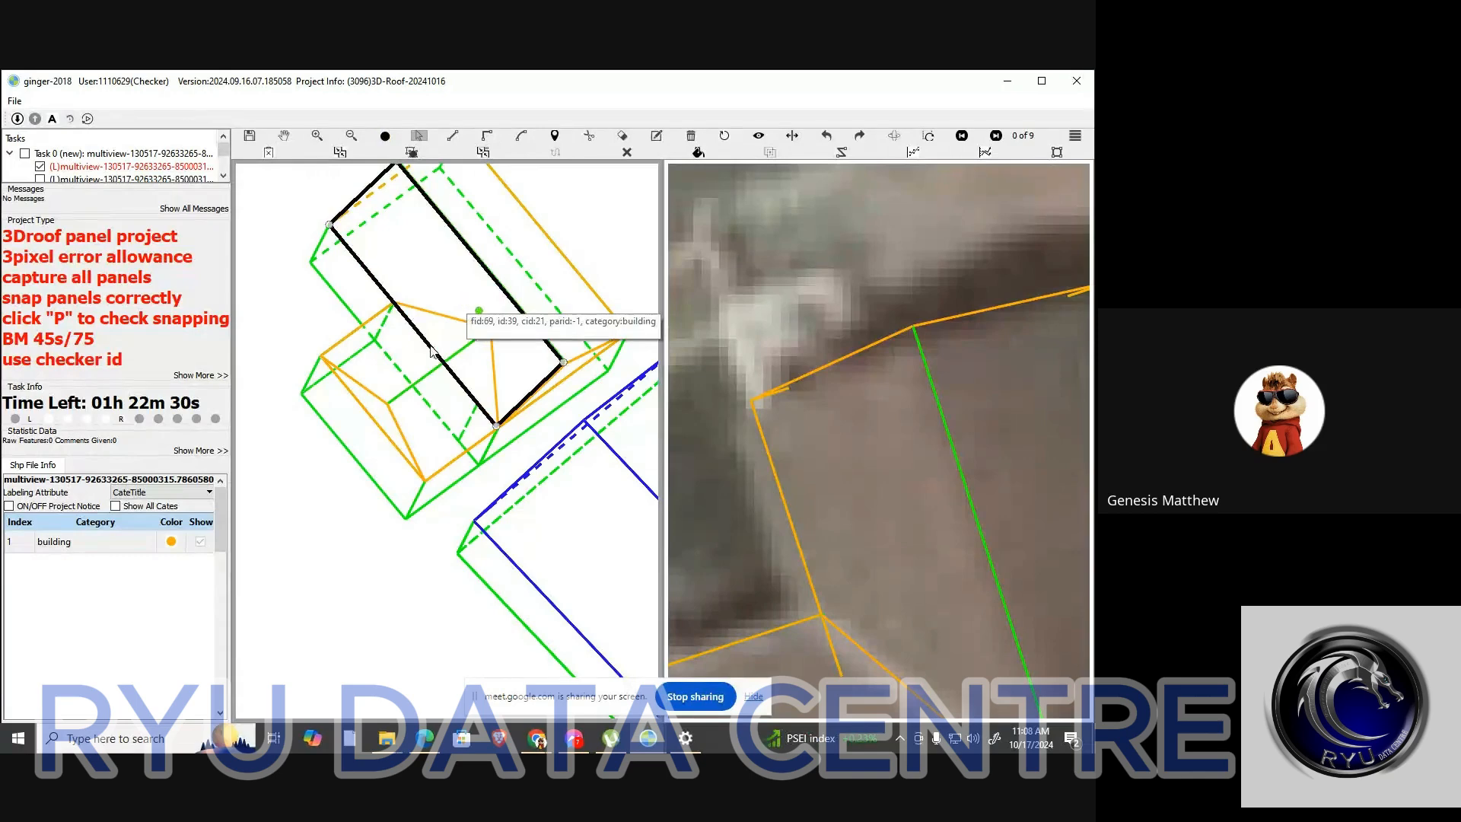
click(450, 405)
click(417, 368)
key(space)
key(space)
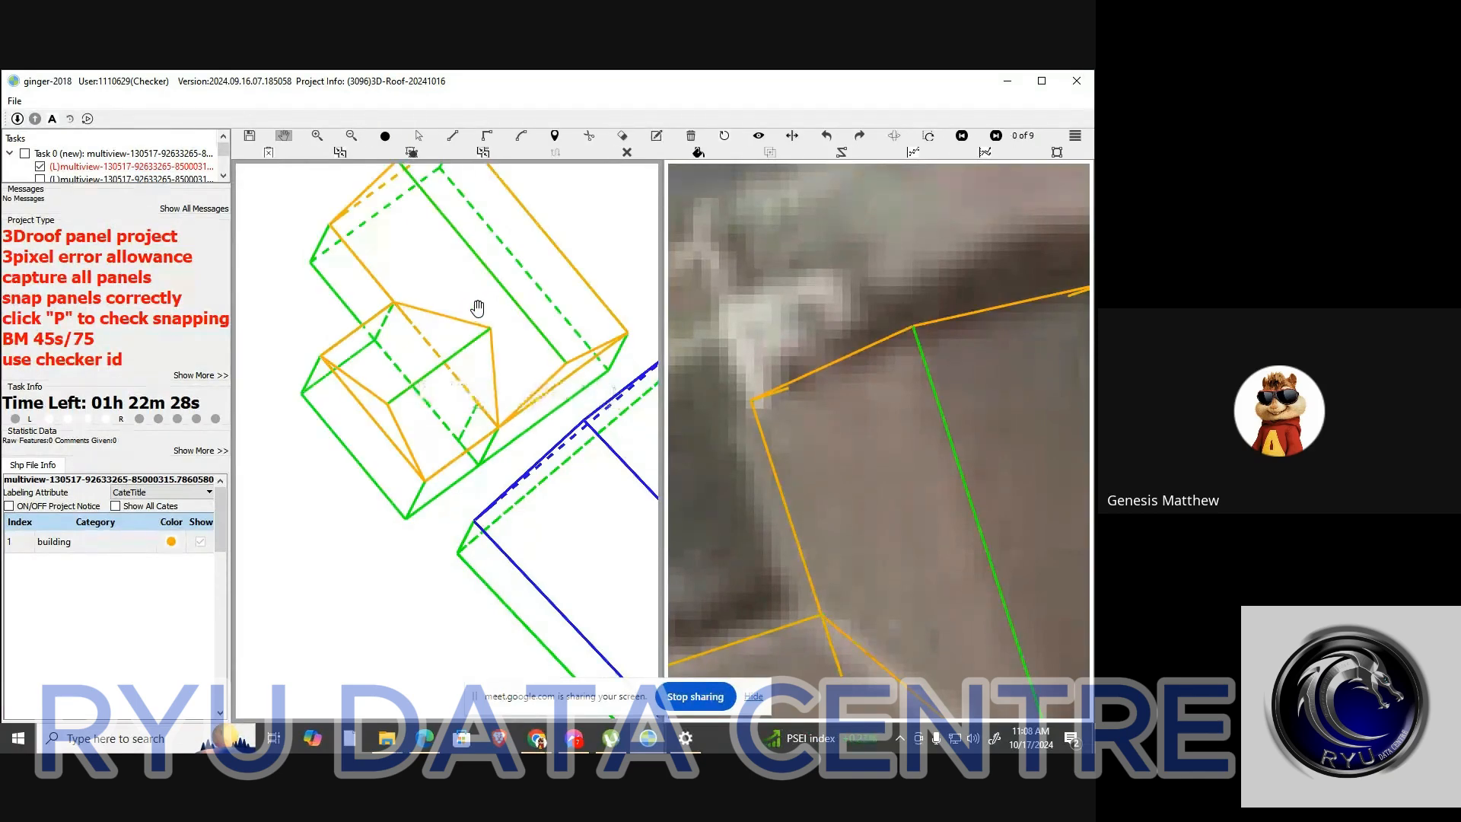
scroll(475, 307, up, 3)
key(s)
click(475, 306)
key(space)
key(space)
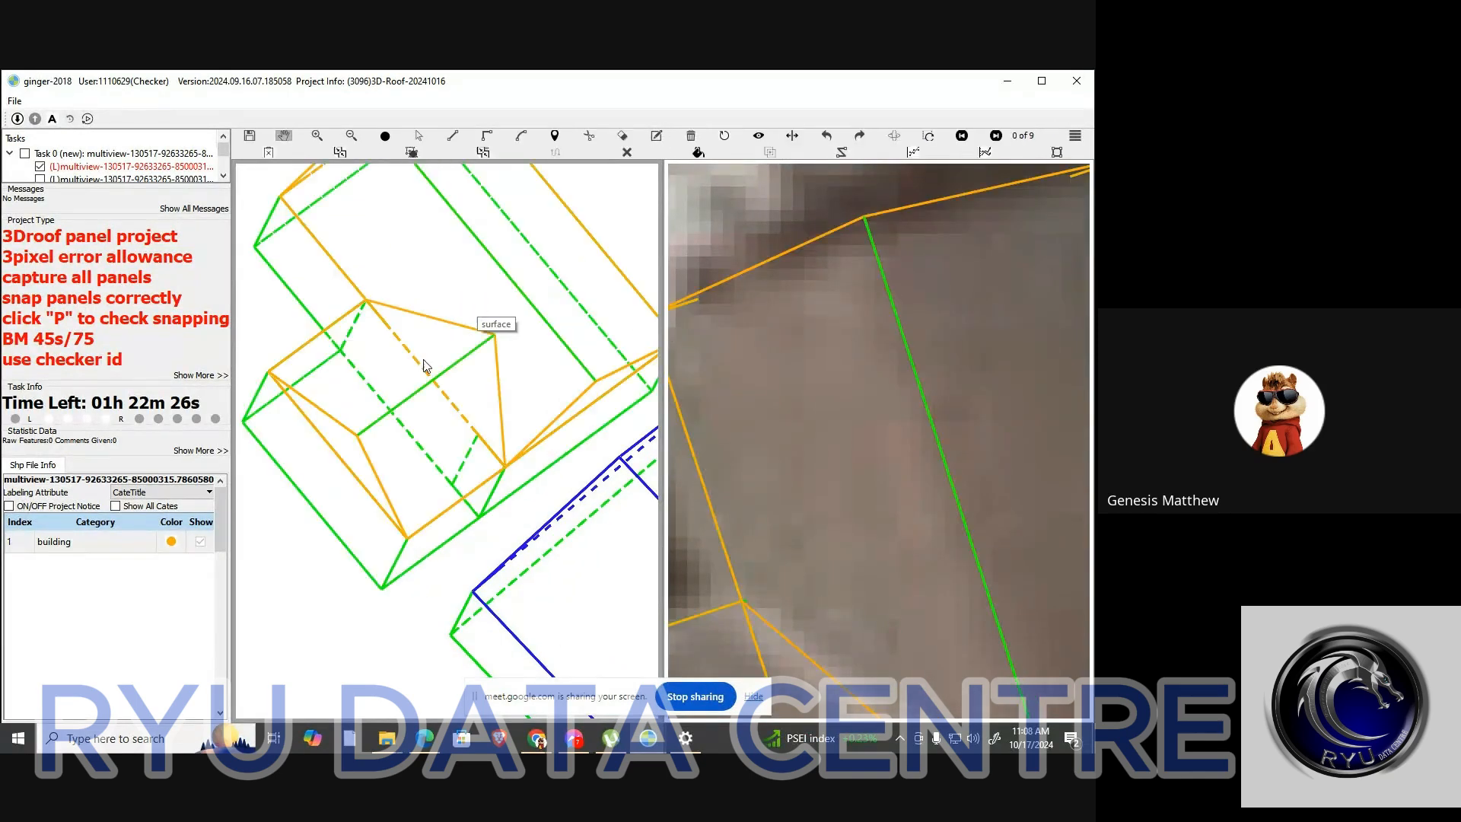
key(space)
key(space)
Add a vertex on the main roof panel's lower edge at the extension's upper inner corner
click(436, 295)
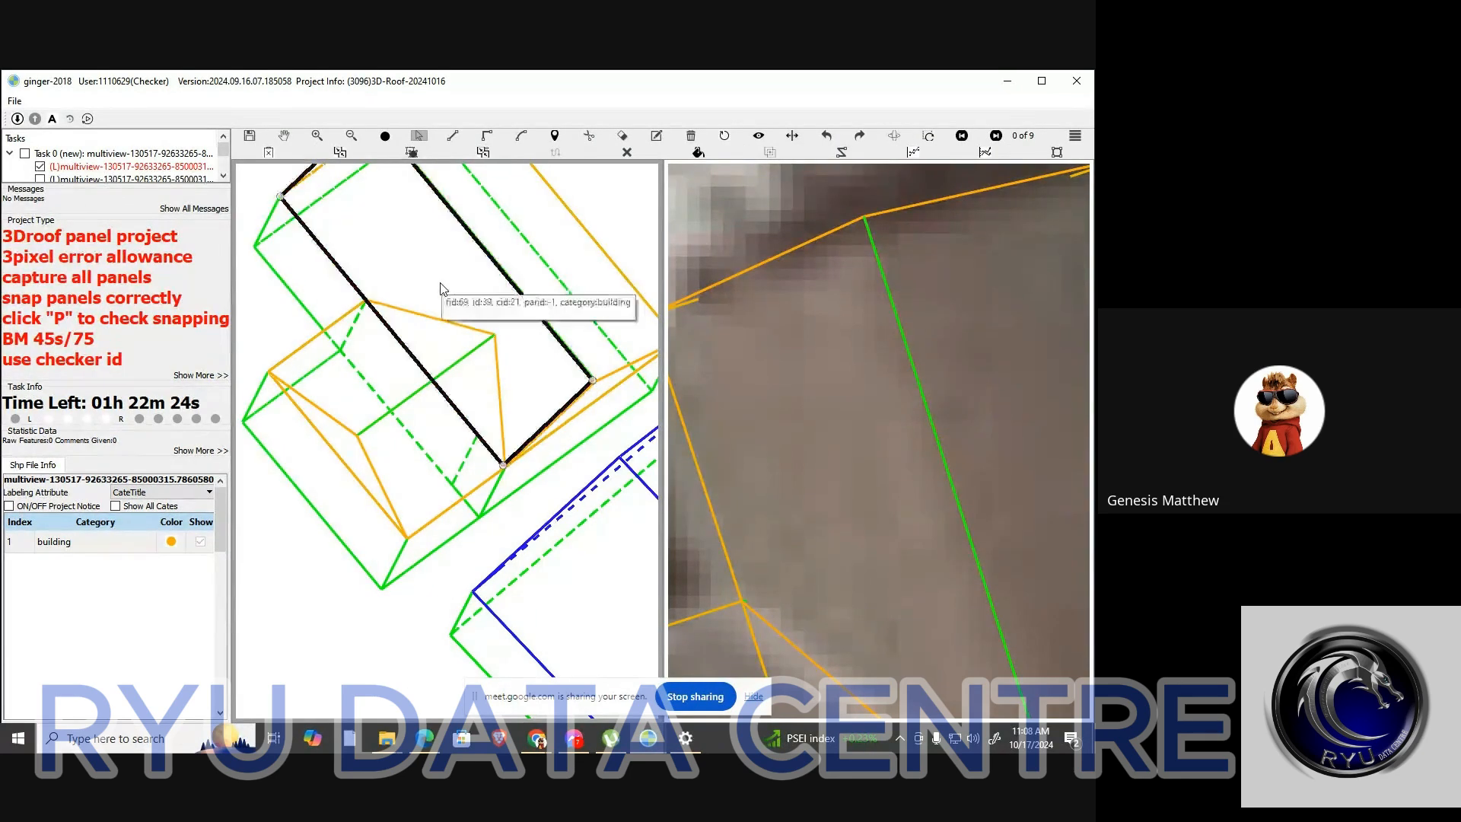
click(415, 365)
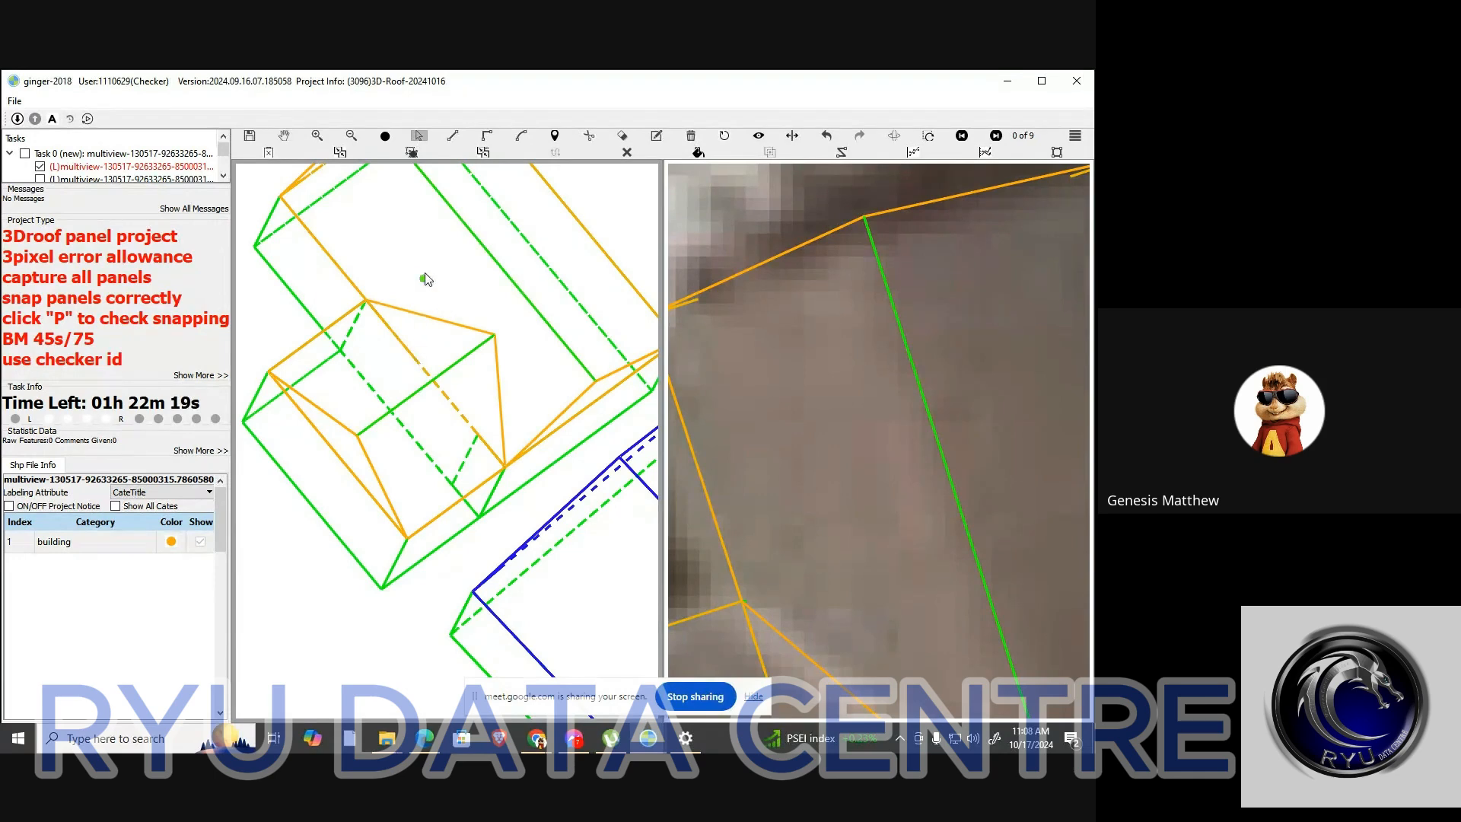
click(423, 322)
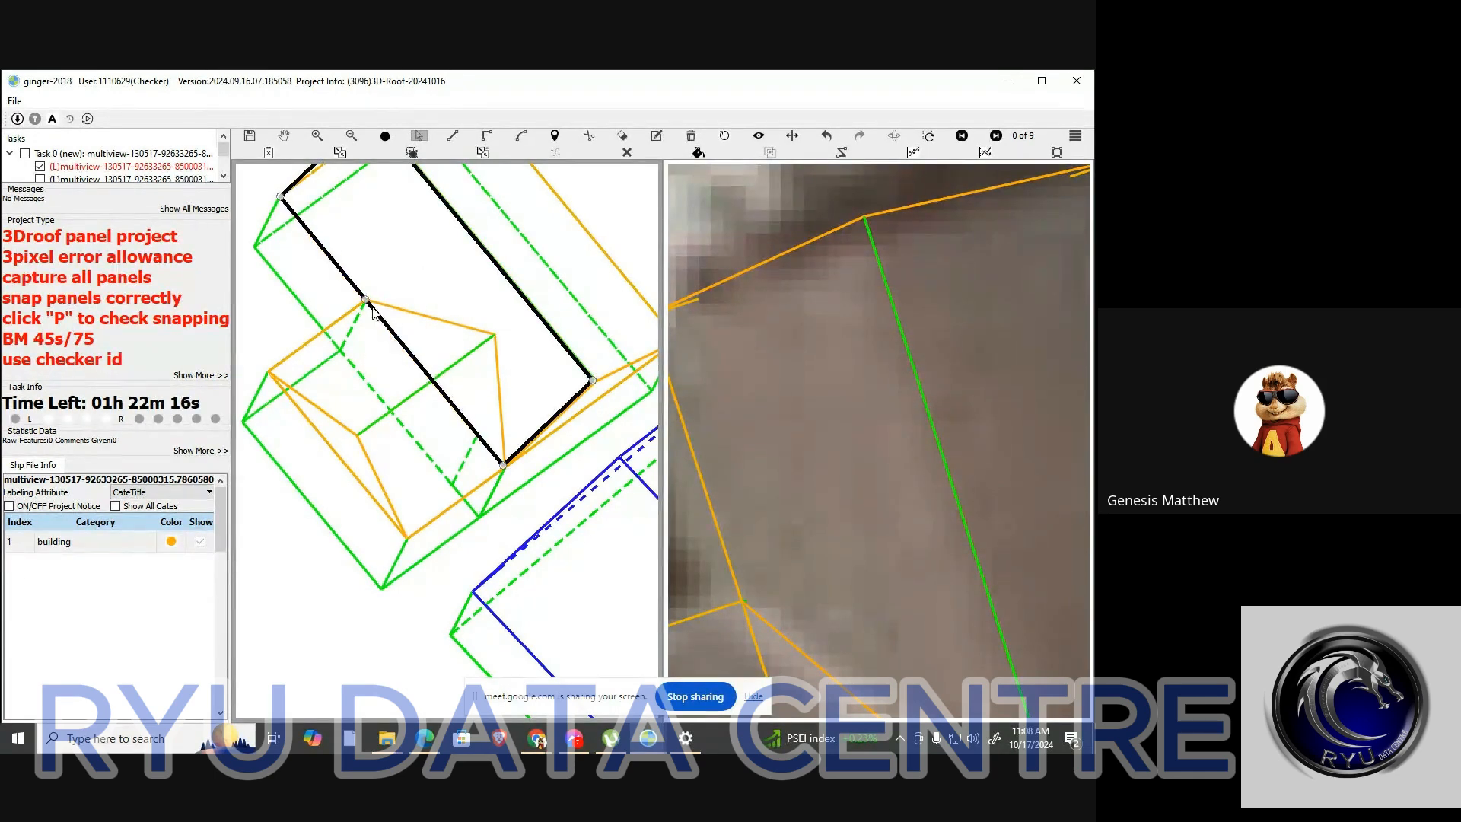
key(Escape)
key(s)
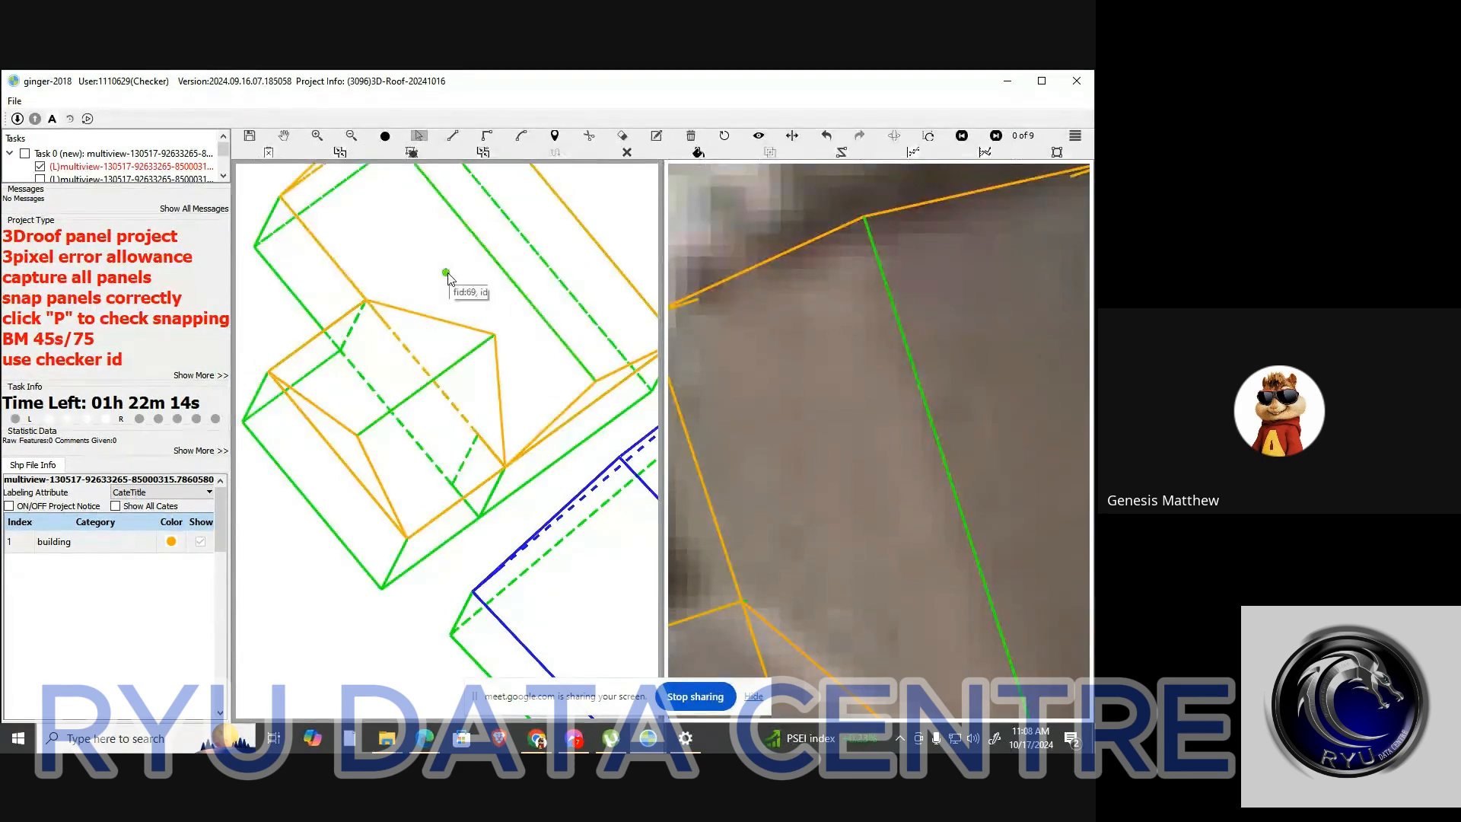
Pull the main roof panel's edge between the extension's inner corners to the ridge's inner end, following both valley lines
click(449, 279)
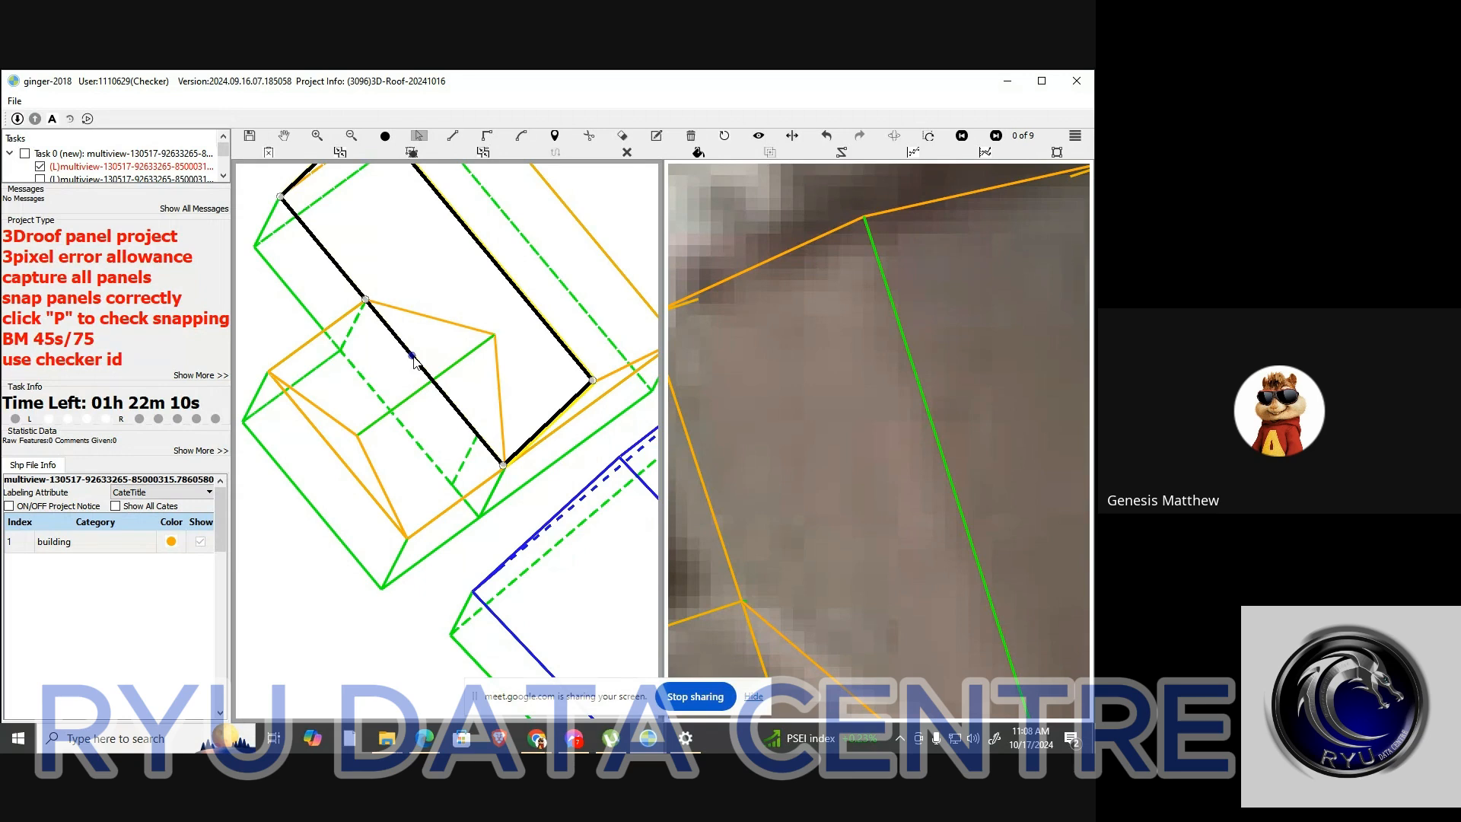
key(Escape)
key(s)
click(405, 334)
drag(412, 355, 495, 335)
key(Escape)
Check the reshaped main roof panel's outline against the extension's valley lines
scroll(517, 374, down, 3)
scroll(517, 376, up, 2)
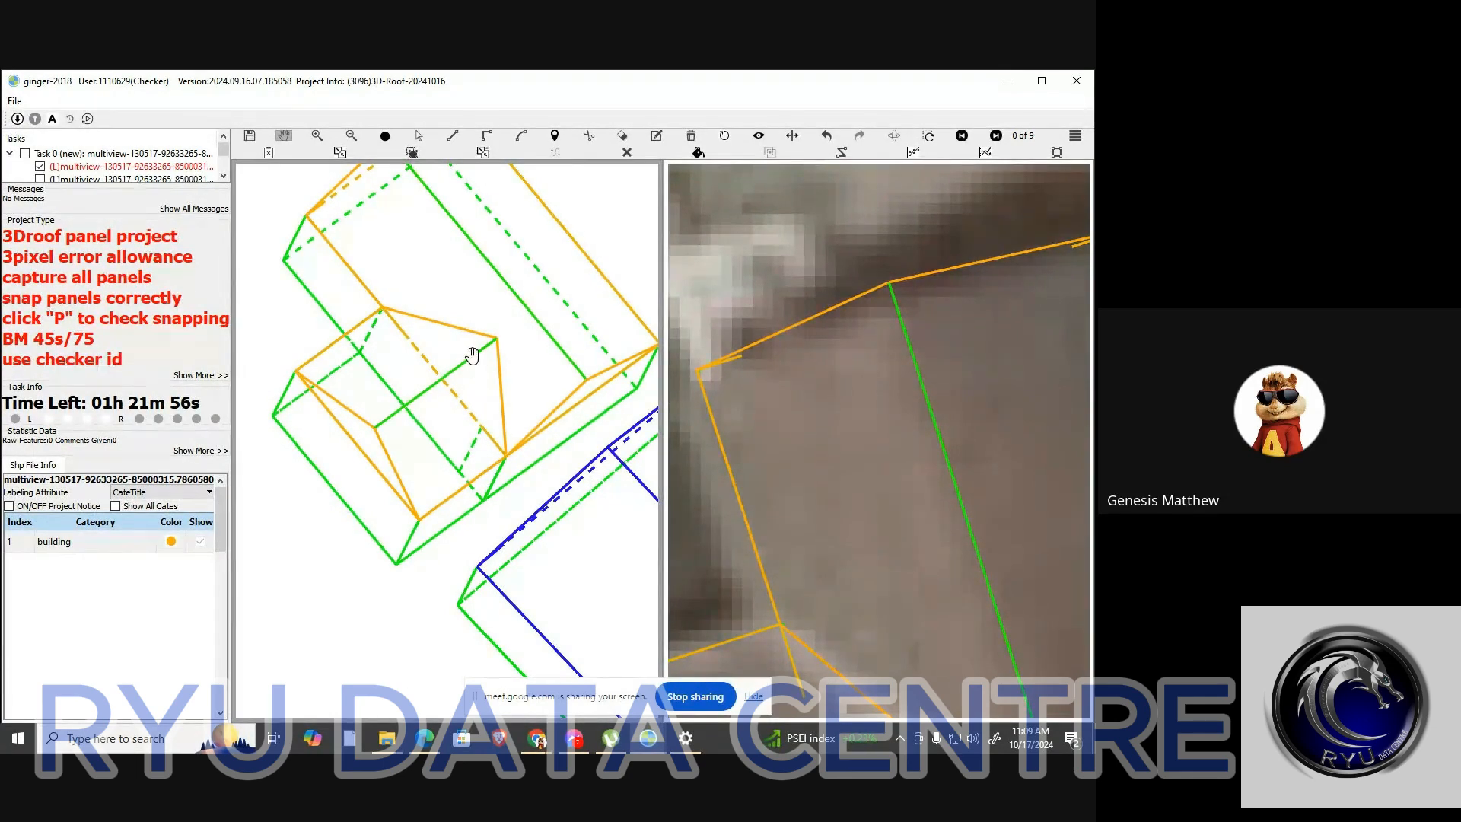
scroll(472, 356, up, 3)
key(s)
click(545, 378)
scroll(544, 379, down, 3)
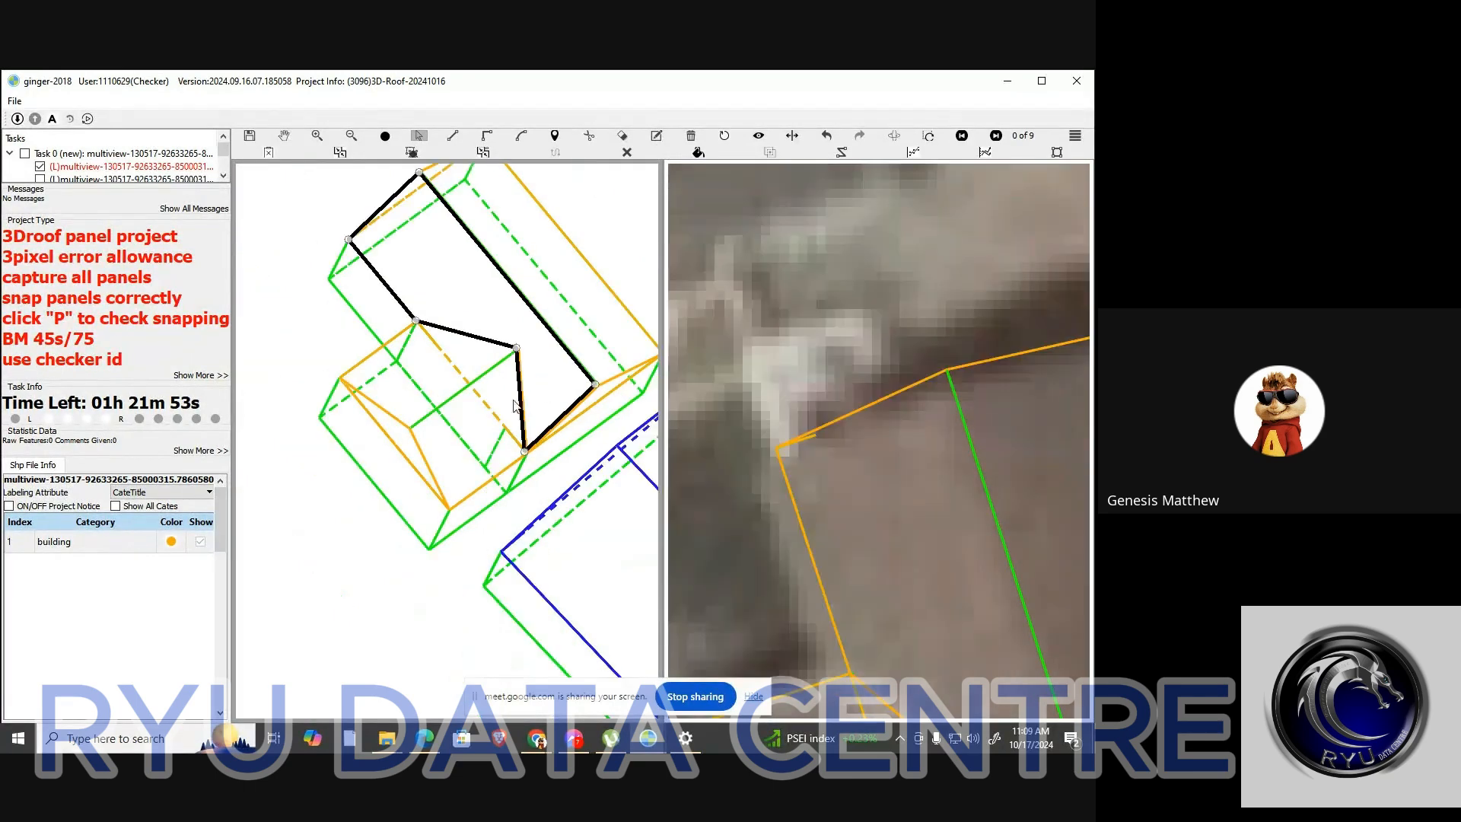
Delete the extension's lower roof panel to inspect the filled surfaces beneath it, and undo the deletion
key(p)
scroll(483, 417, up, 2)
scroll(483, 416, up, 2)
key(s)
click(479, 420)
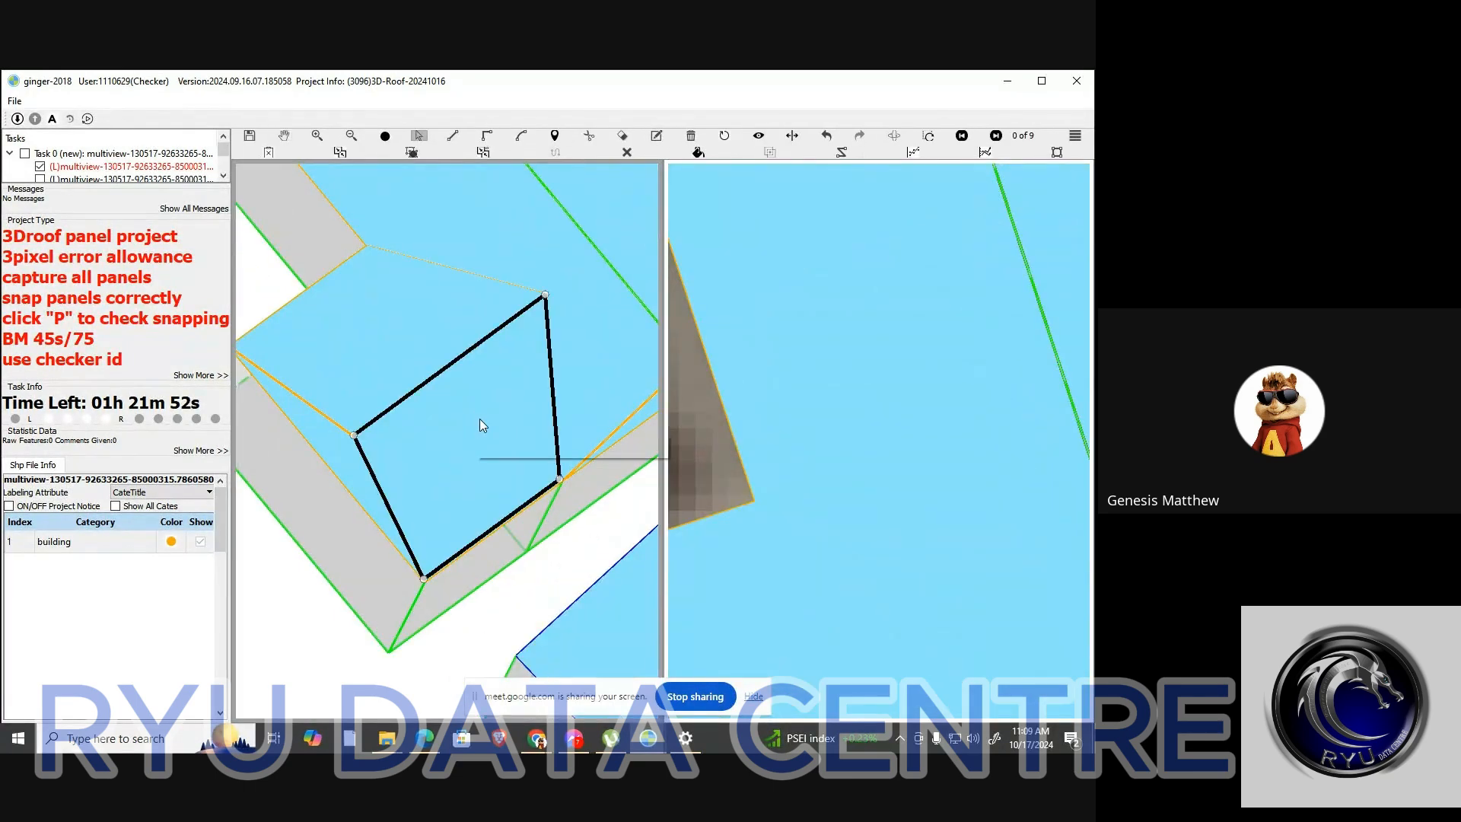
key(Delete)
key(s)
scroll(538, 396, down, 3)
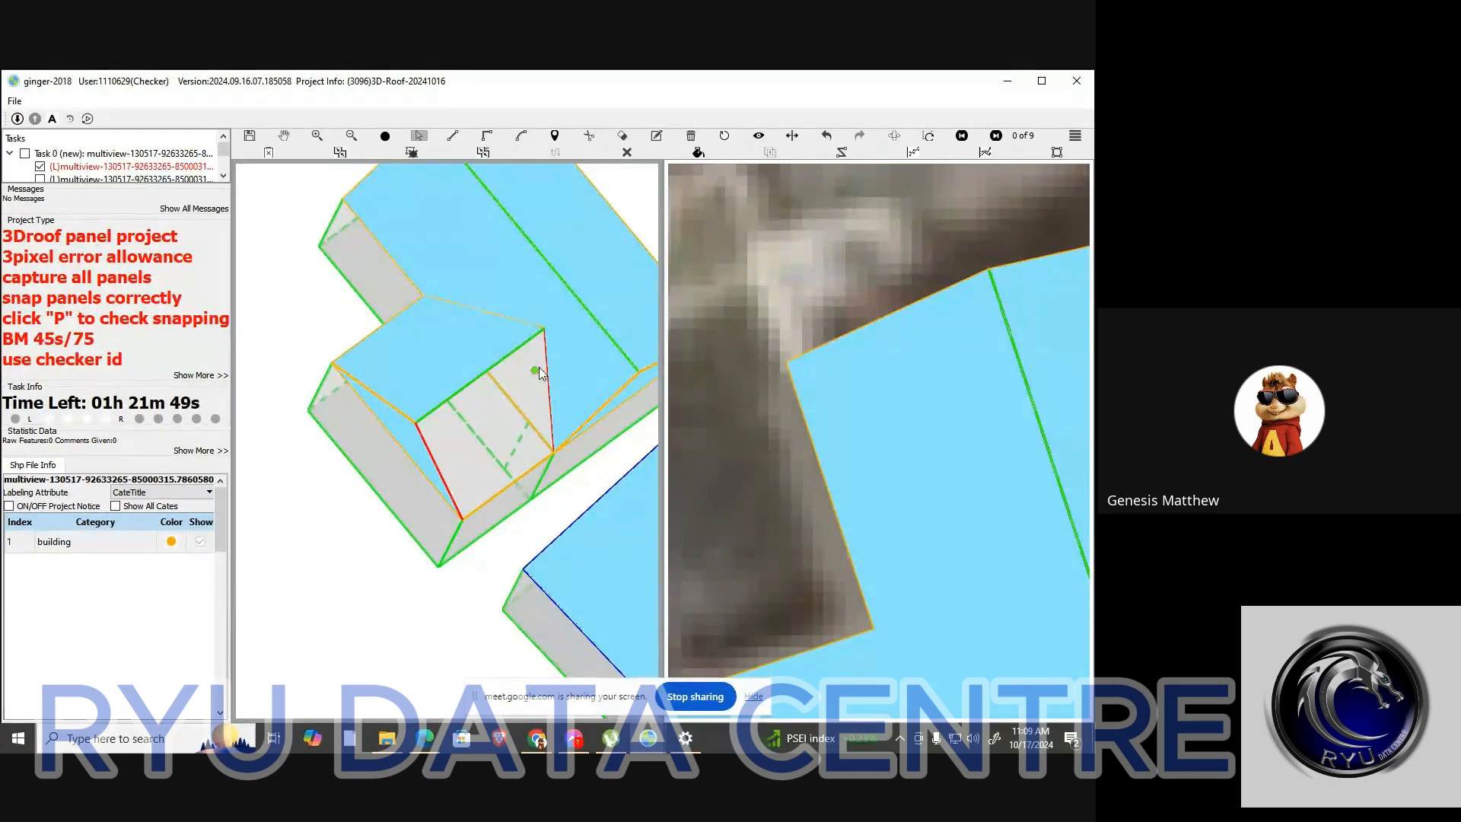
key(ctrl+z)
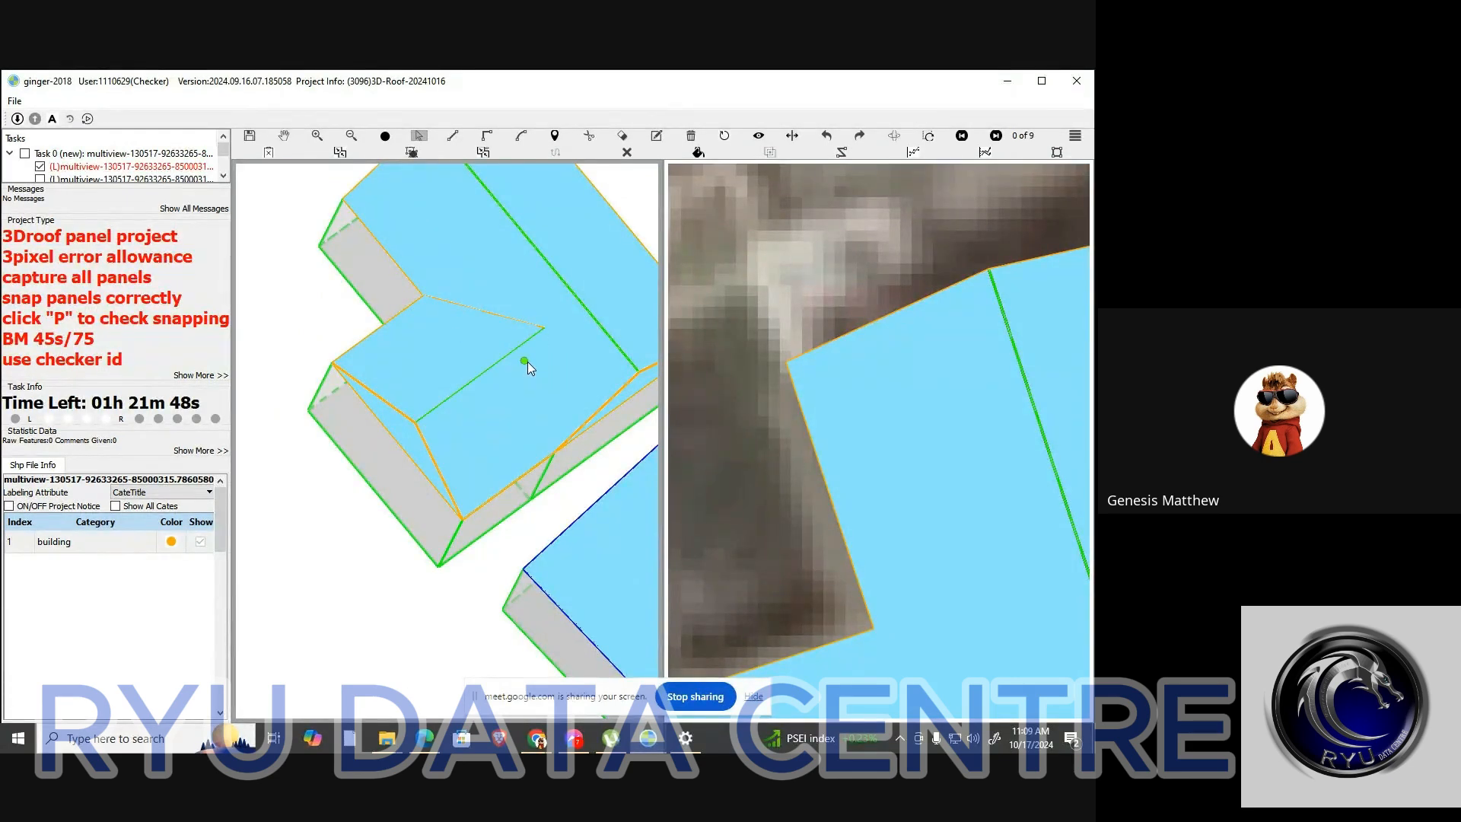
Check the filled roof panels of the main roof and extension for gaps or overlaps
key(p)
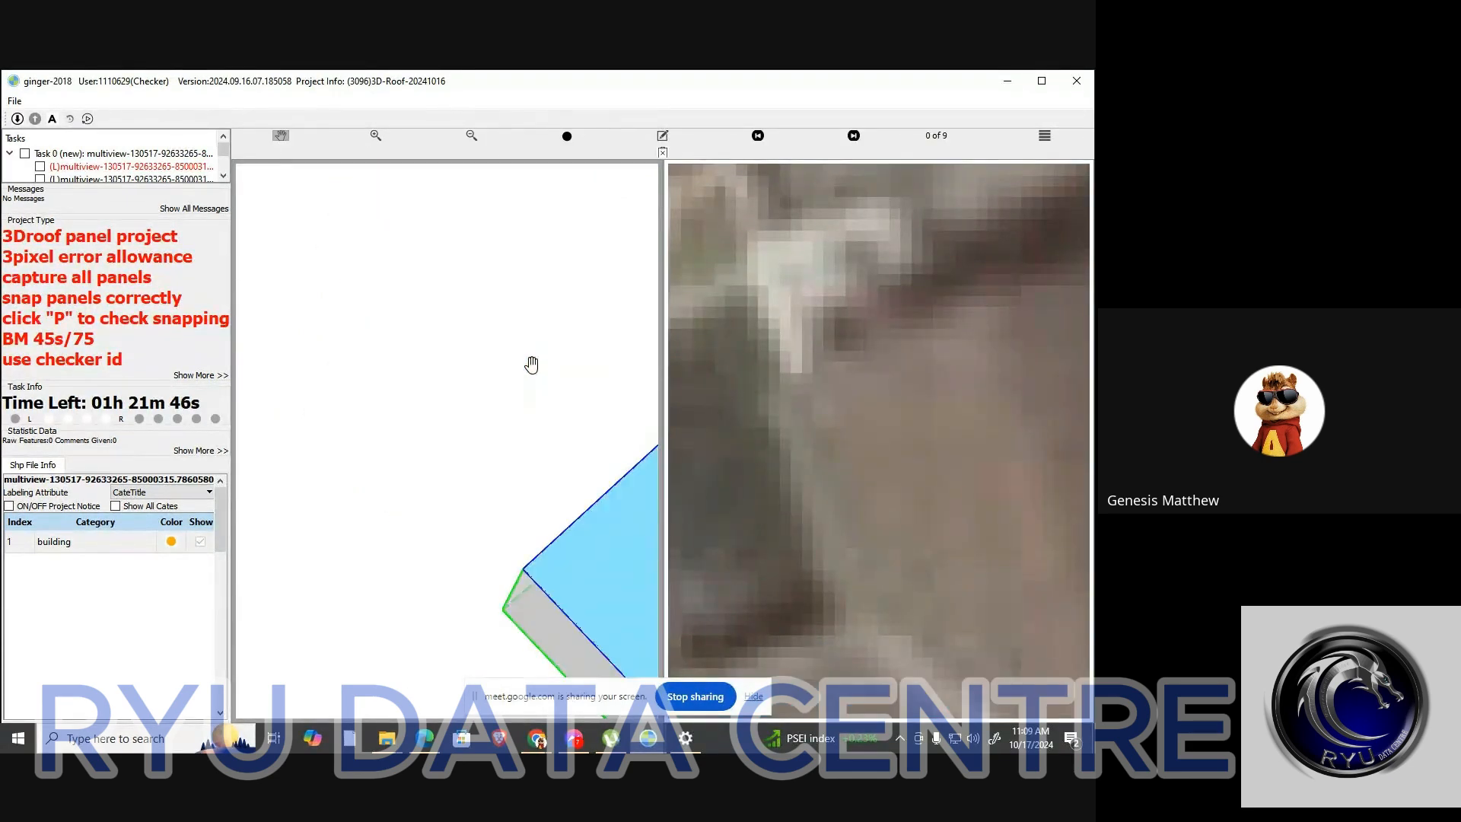
scroll(534, 430, up, 2)
scroll(518, 395, down, 3)
scroll(489, 372, up, 4)
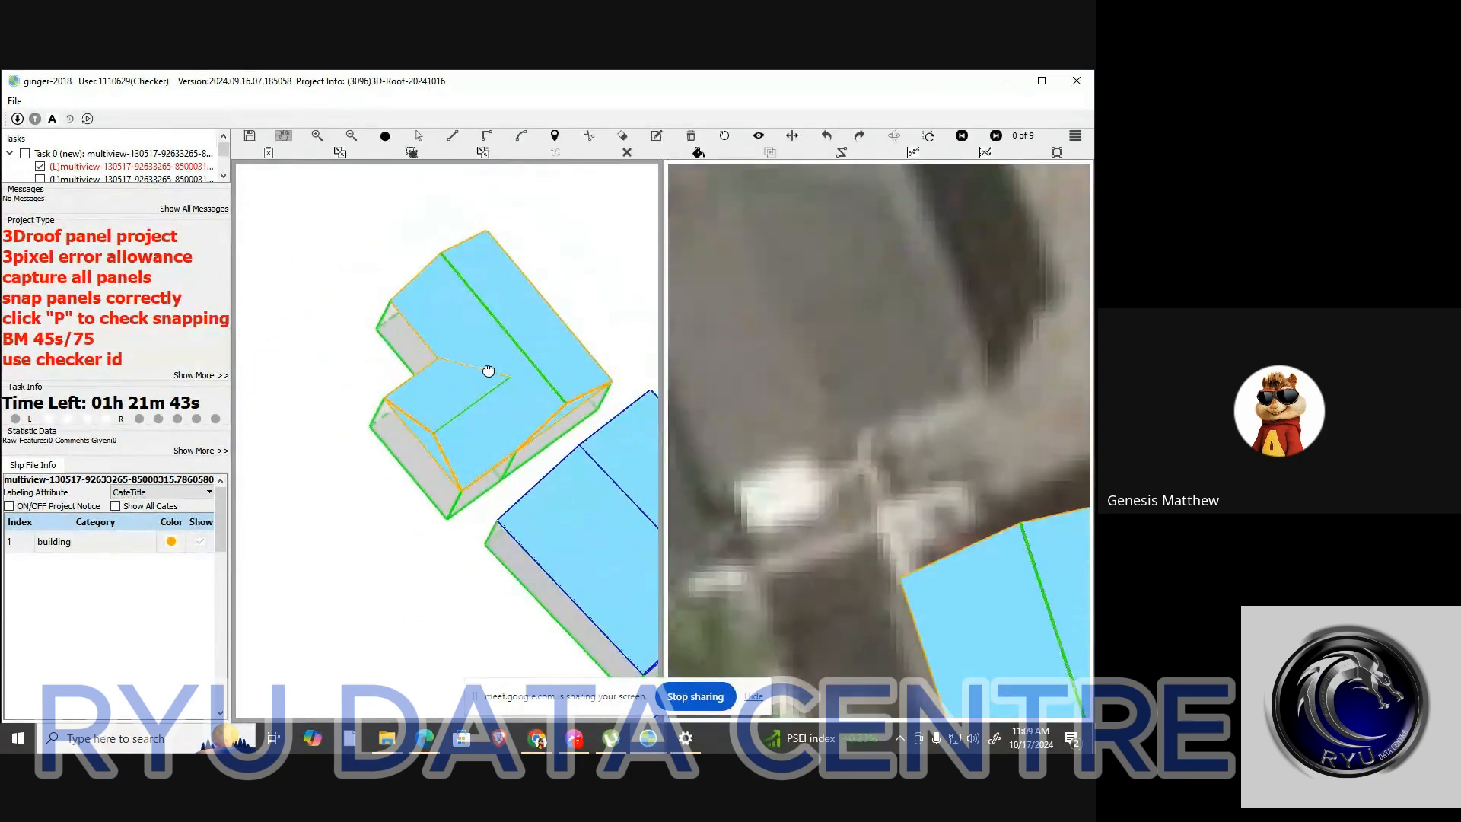
Delete the main roof panel that overlaps the extension
scroll(489, 372, down, 5)
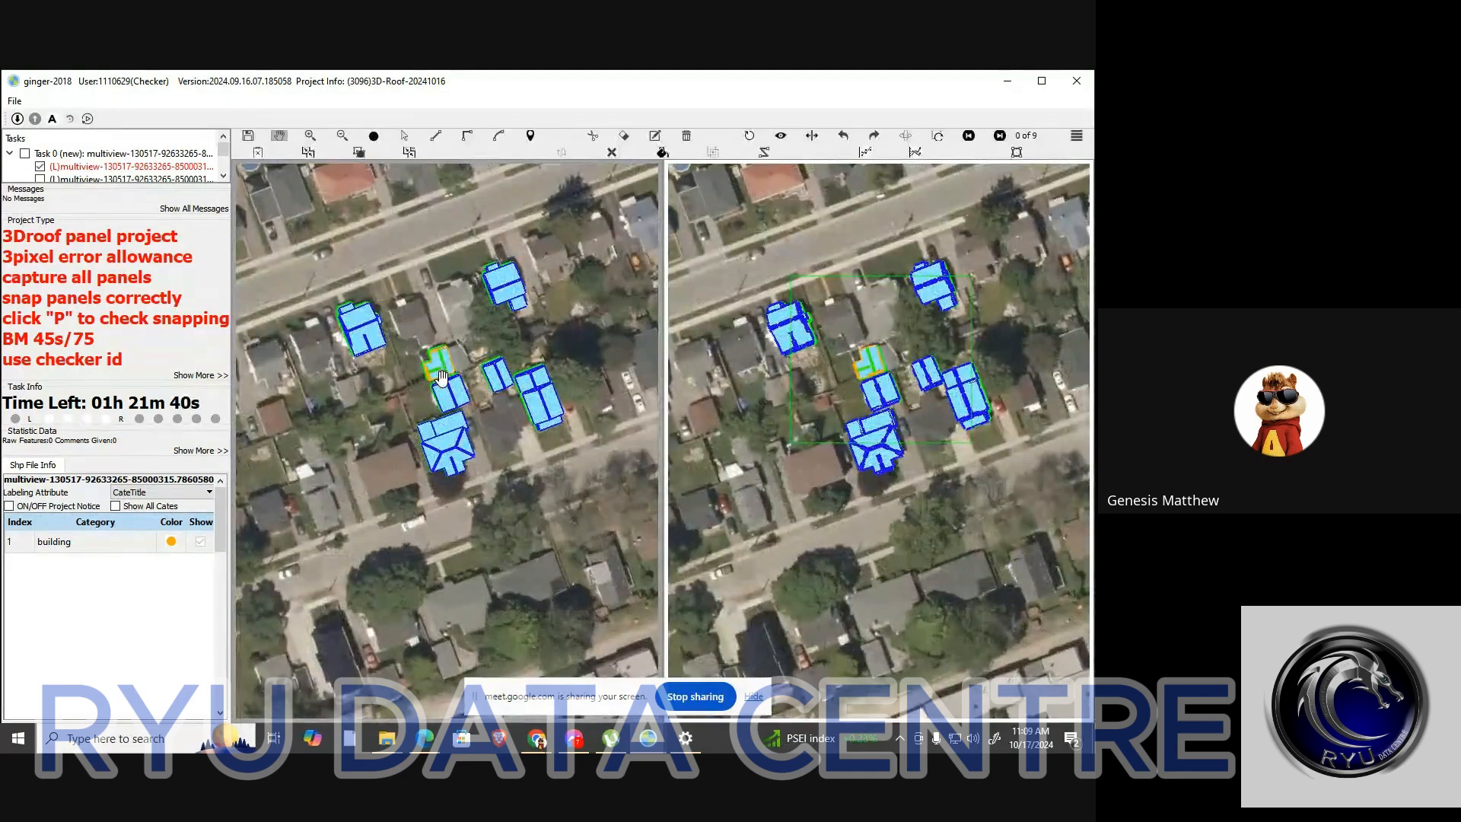
scroll(430, 365, up, 4)
scroll(431, 346, up, 4)
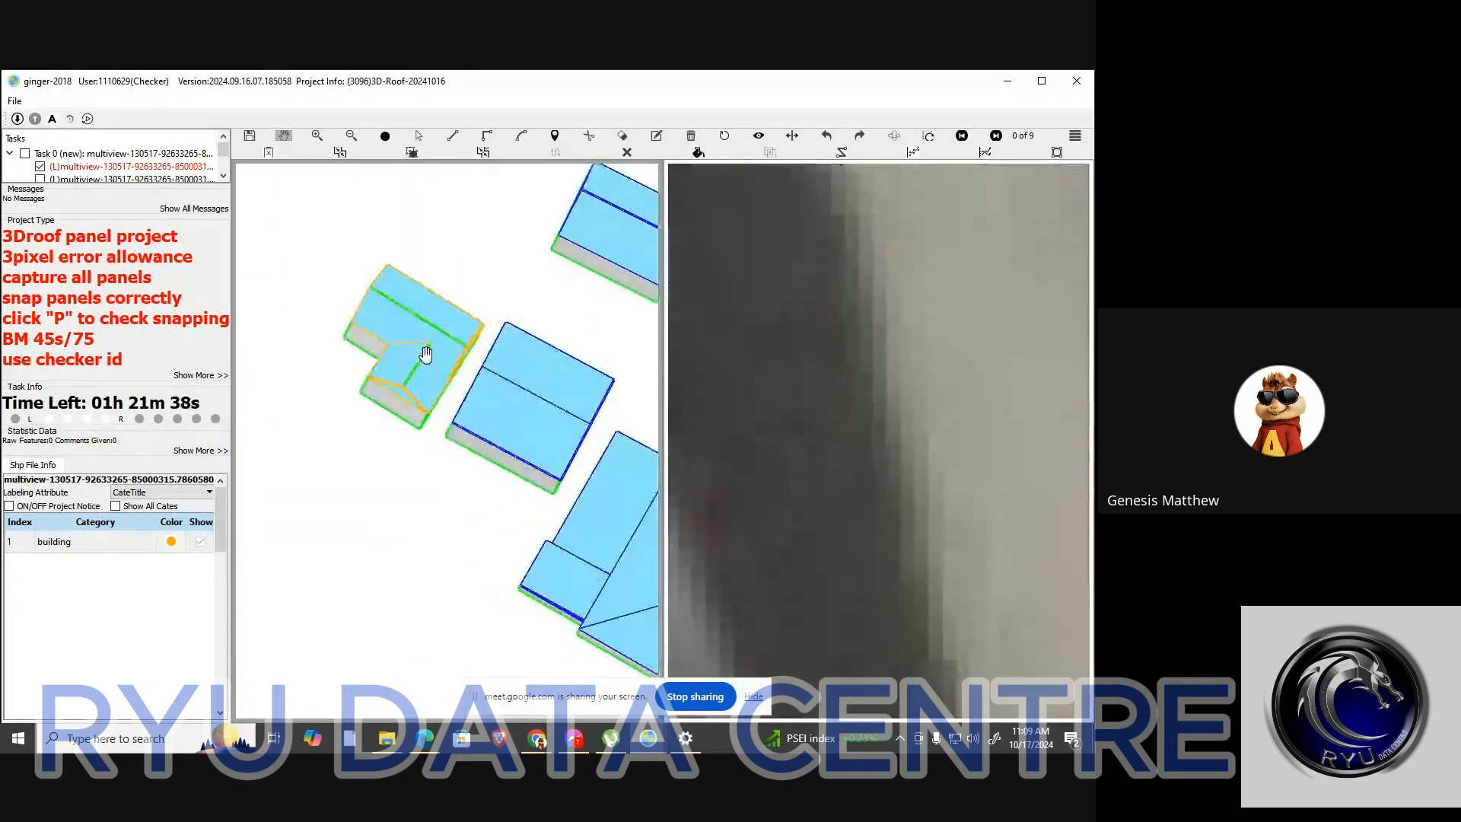
click(391, 309)
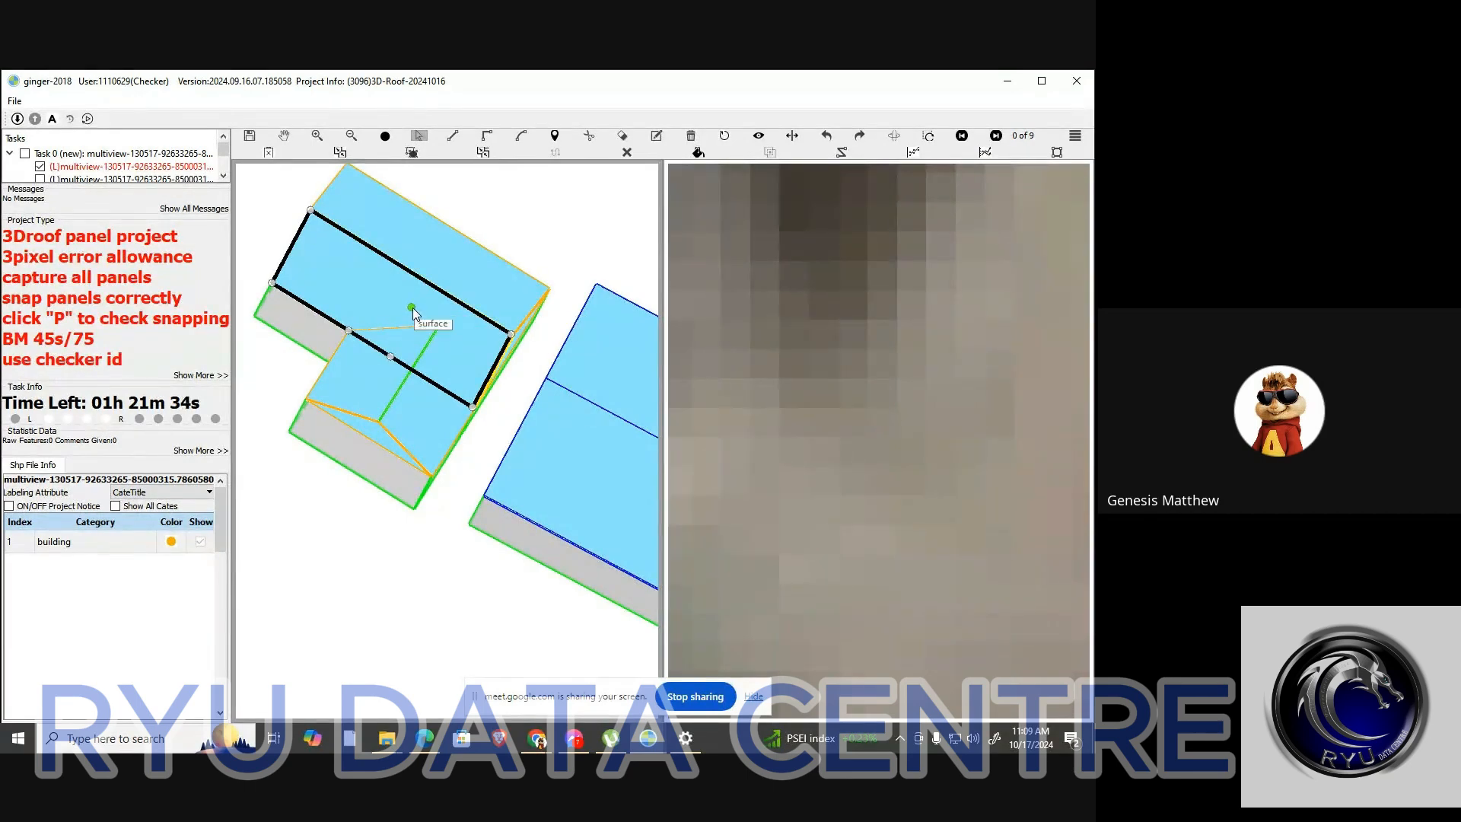
key(Escape)
key(s)
click(386, 291)
key(Delete)
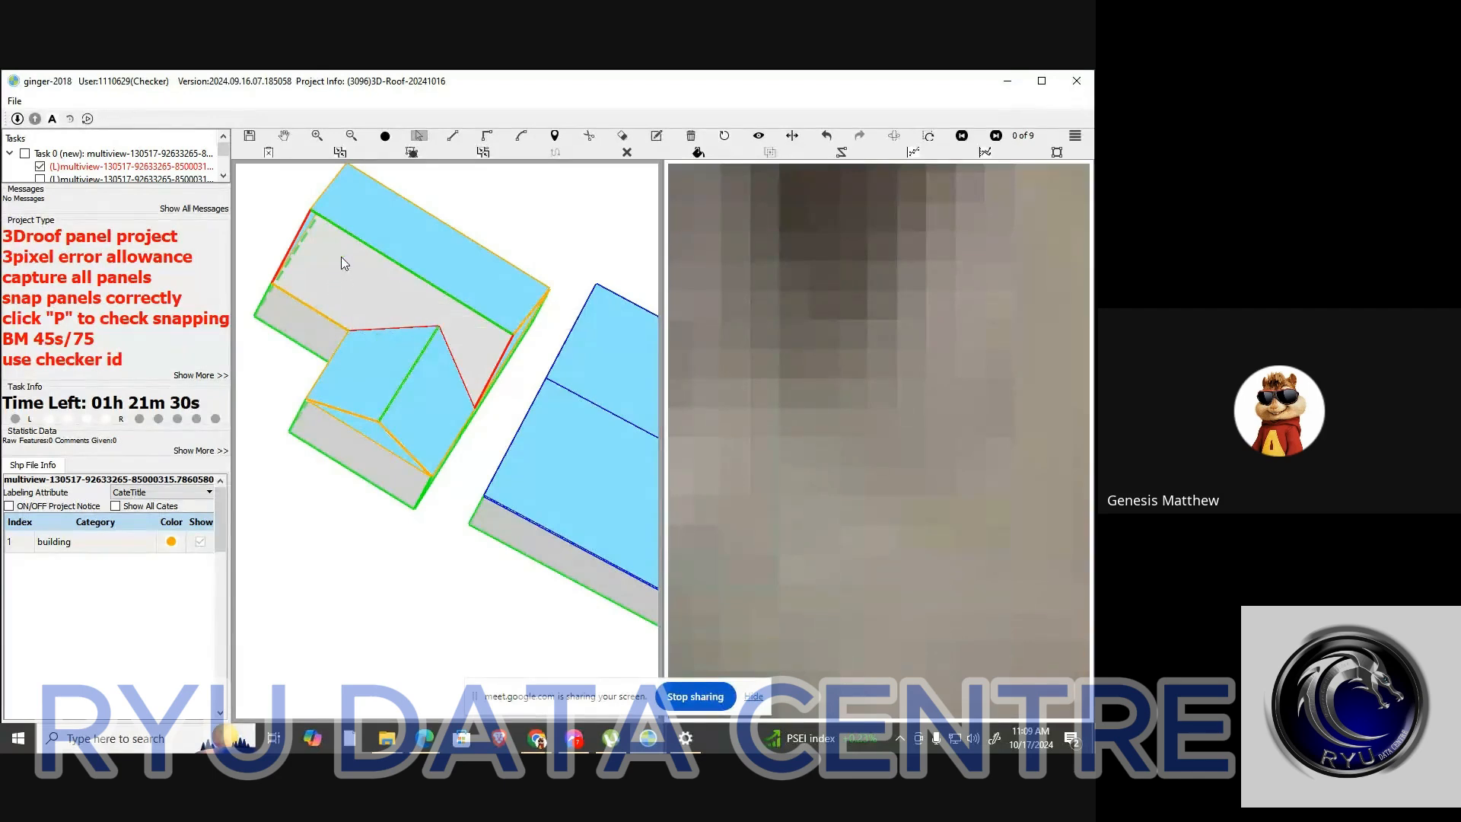
Redraw the main roof panel from the ridge to the eave corner and along the extension's valley lines
key(Escape)
key(s)
key(d)
click(311, 211)
click(511, 334)
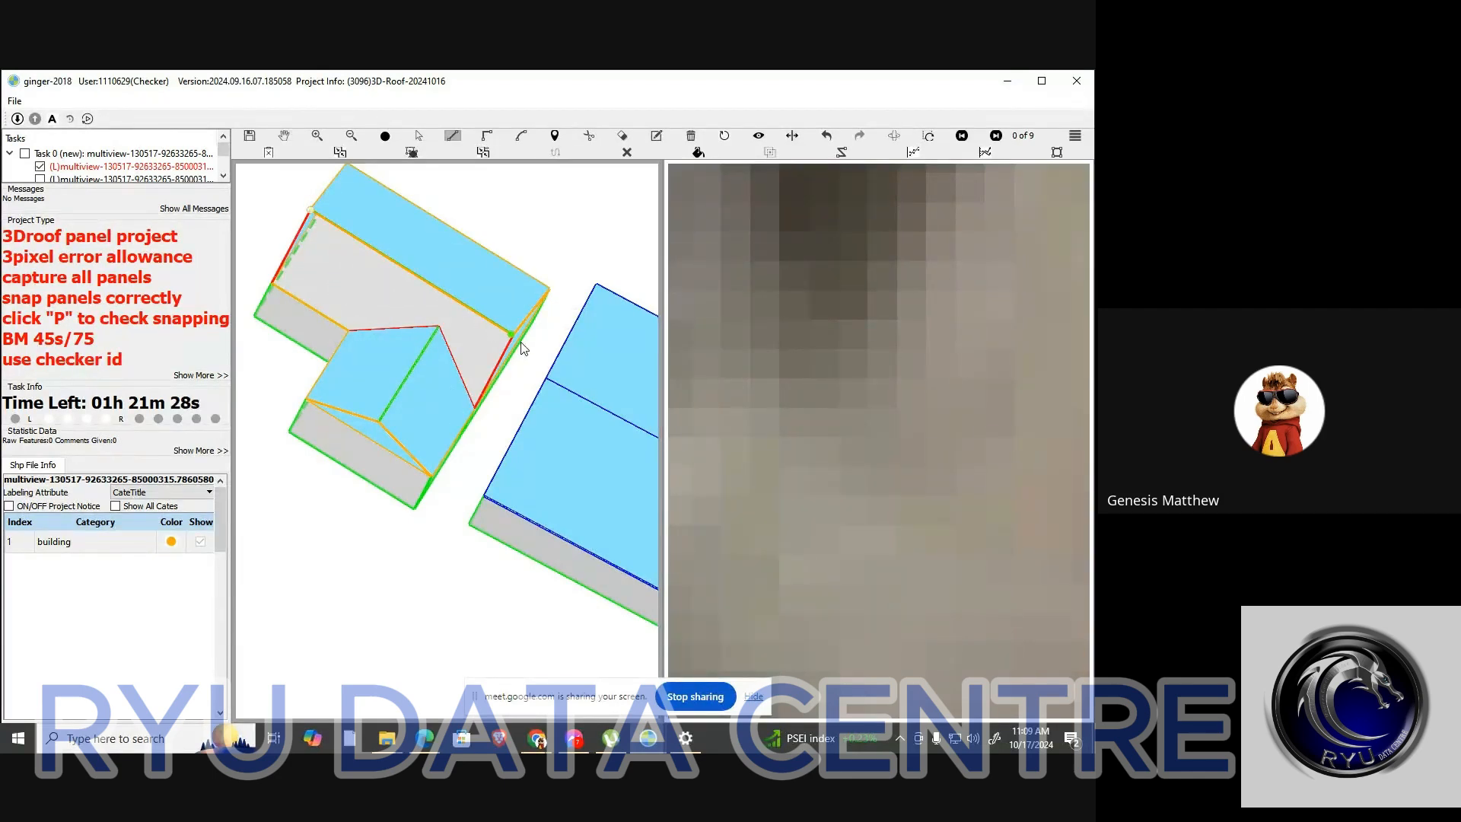
click(475, 409)
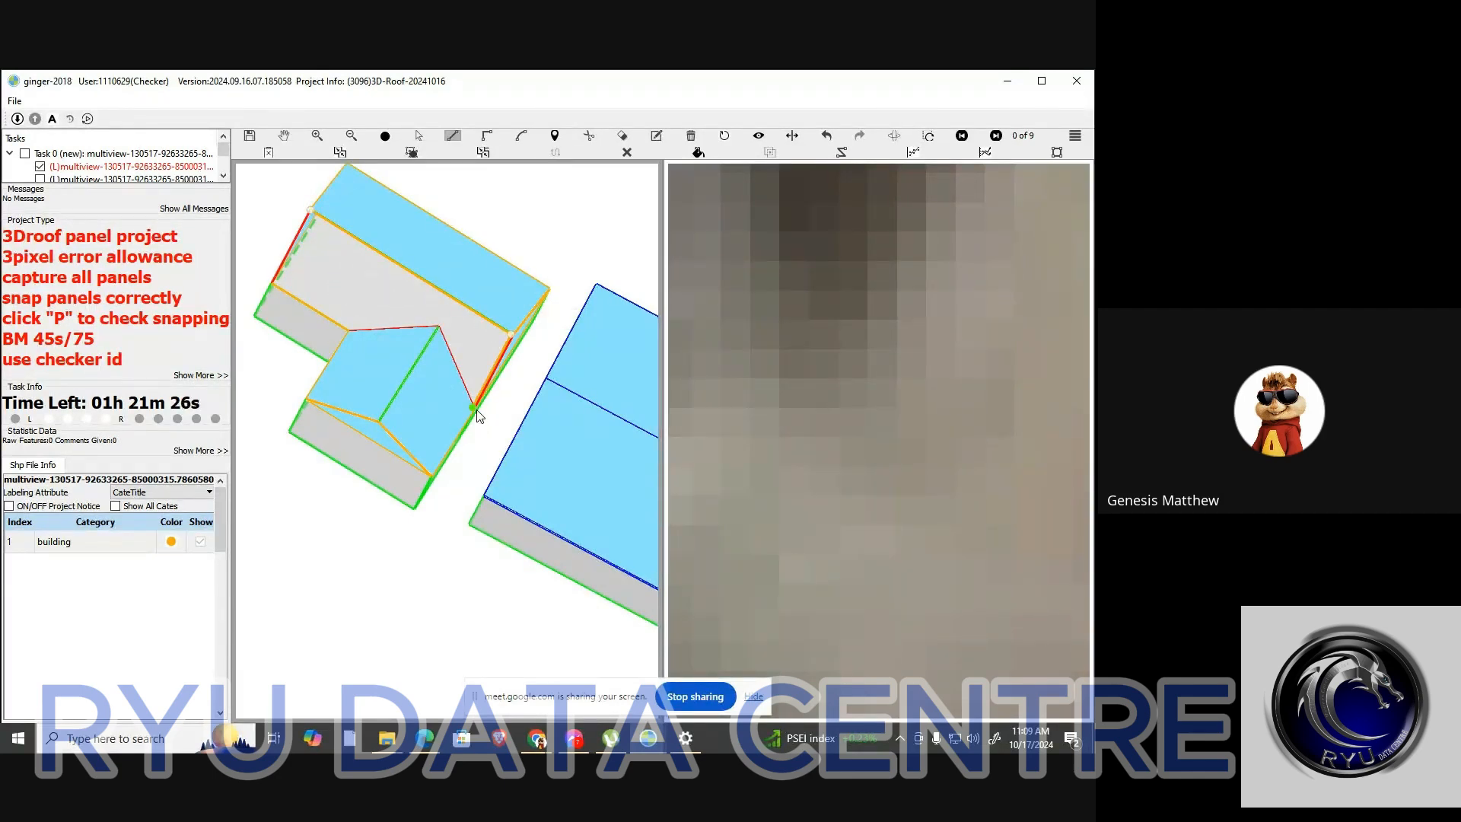
click(439, 329)
right_click(306, 294)
Delete the extension's lower roof panel and check the outline of the redrawn main roof panel beside it
key(p)
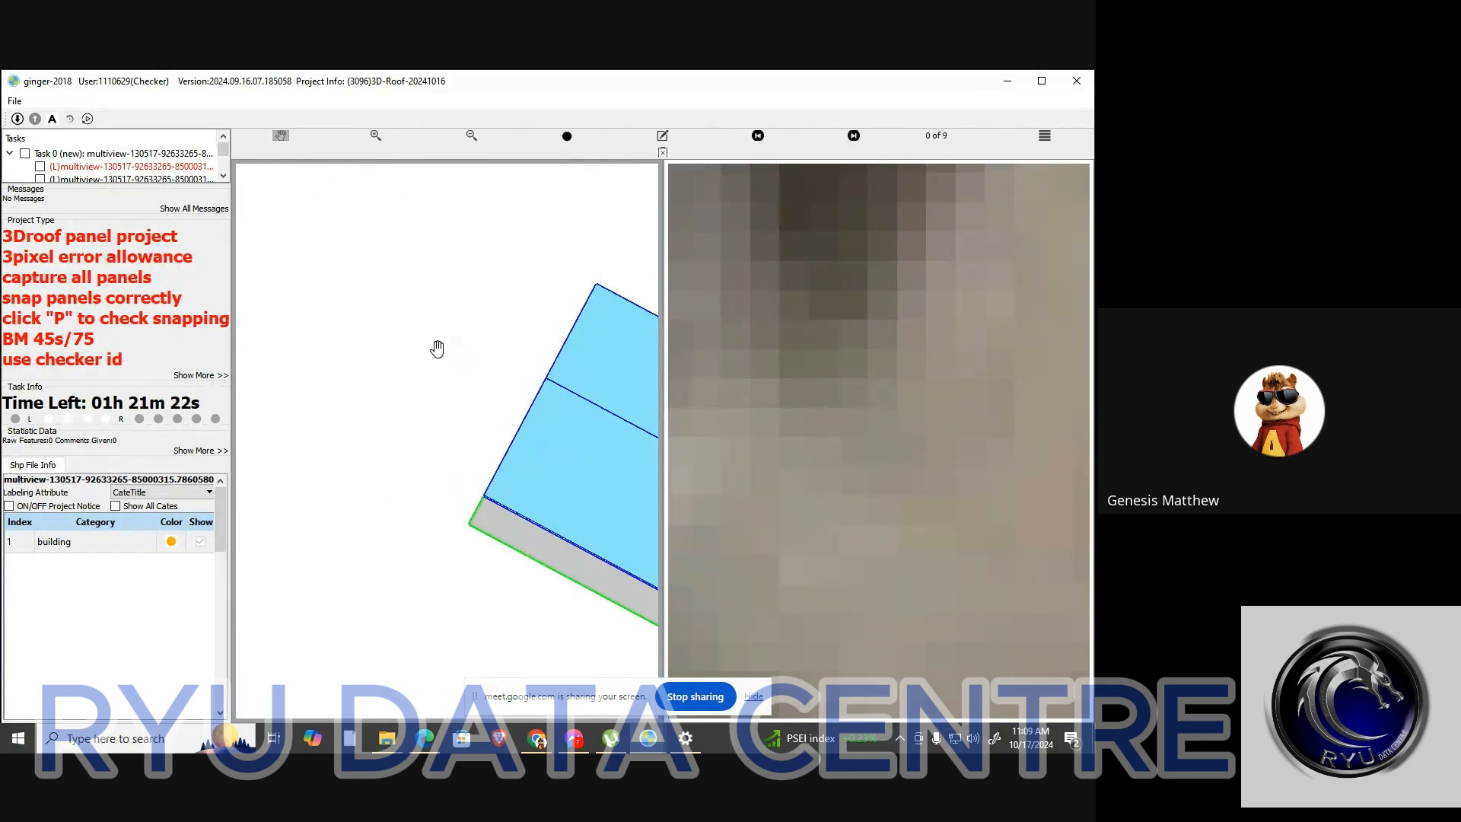
key(p)
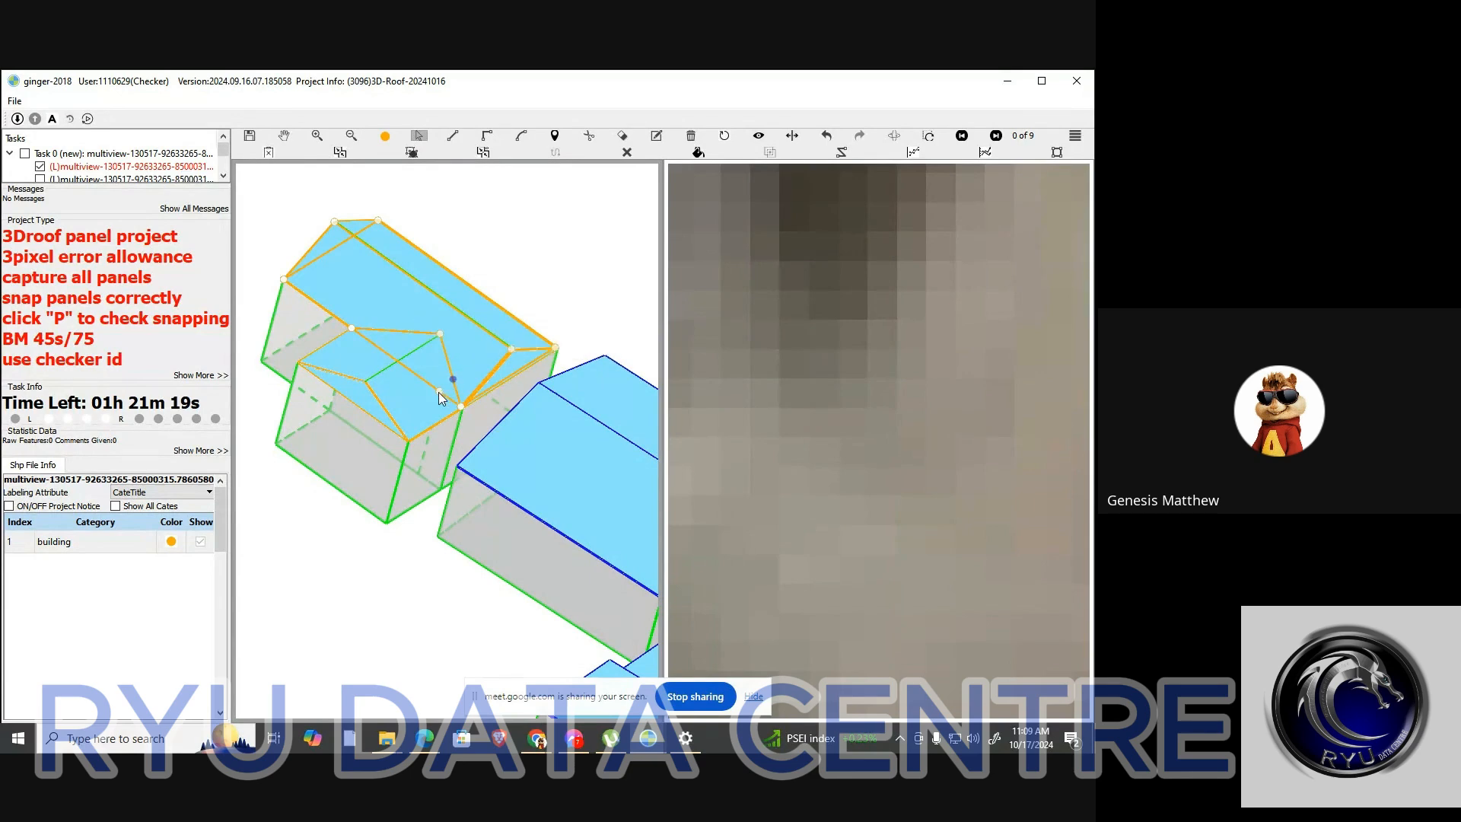
scroll(438, 391, up, 5)
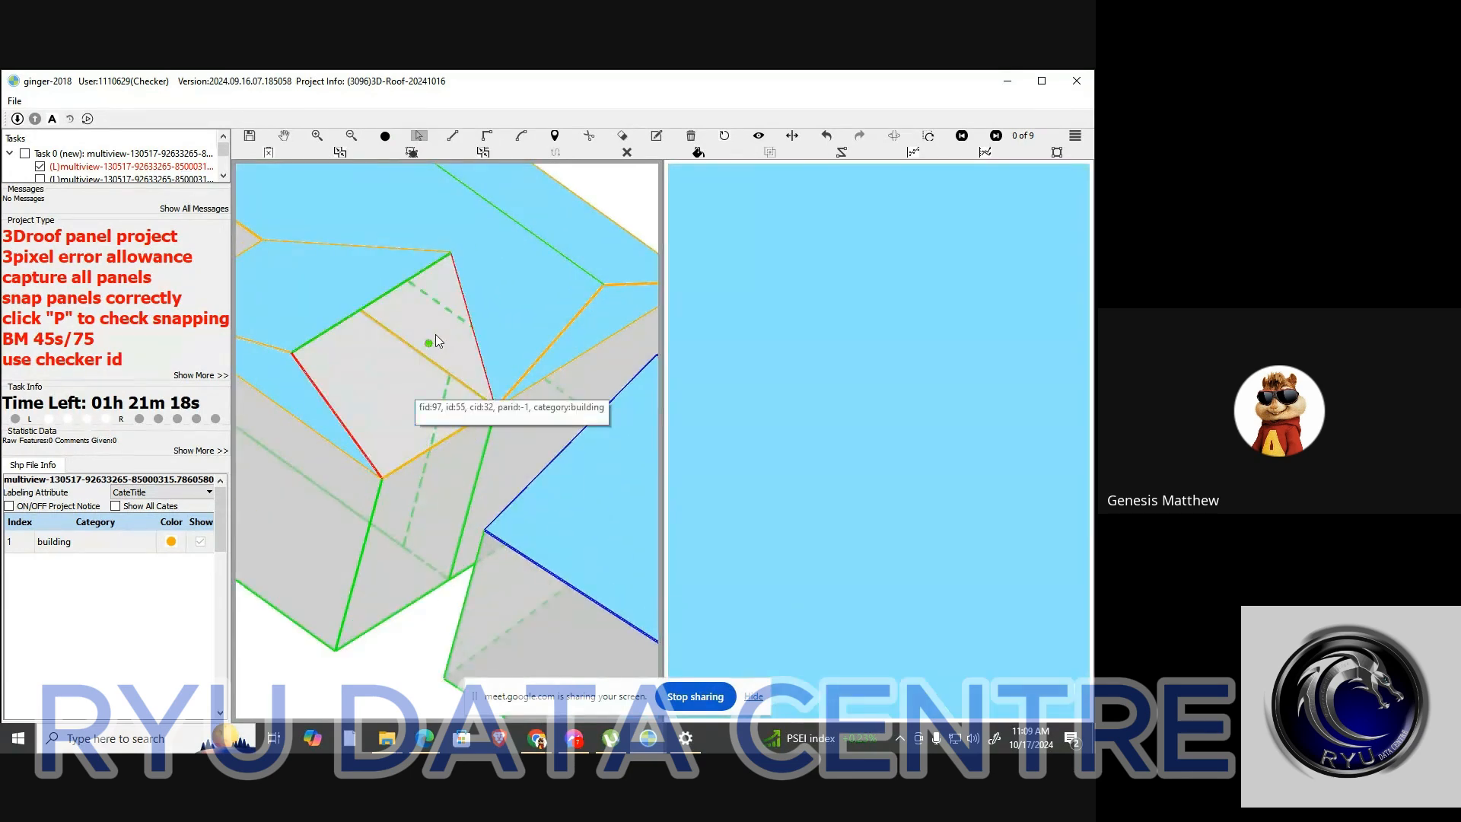
click(441, 338)
key(p)
click(522, 307)
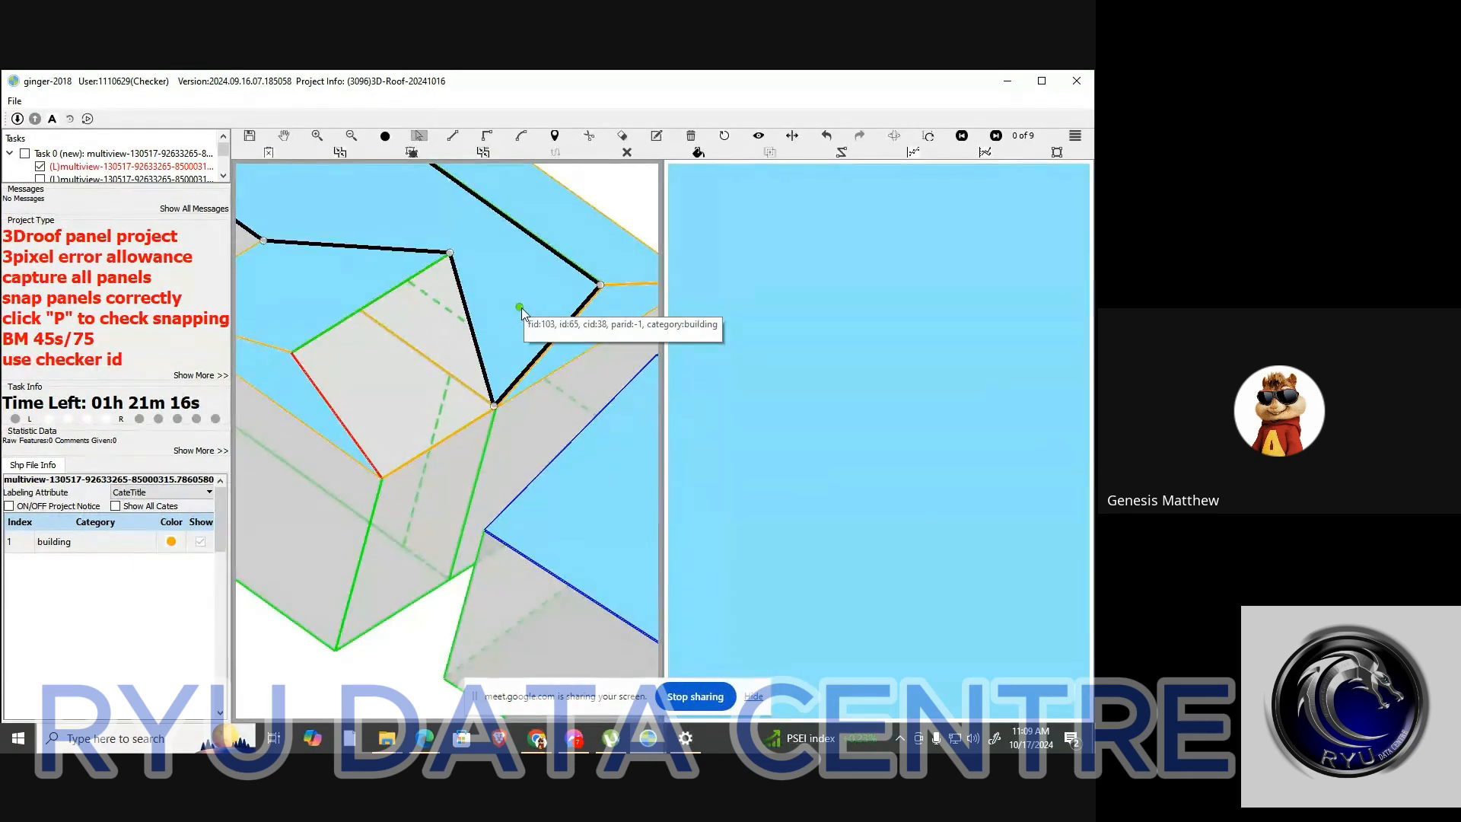
click(430, 360)
key(Escape)
Redraw the extension's lower roof panel from the ridge's inner end along the valley line to both eave corners
scroll(444, 375, down, 2)
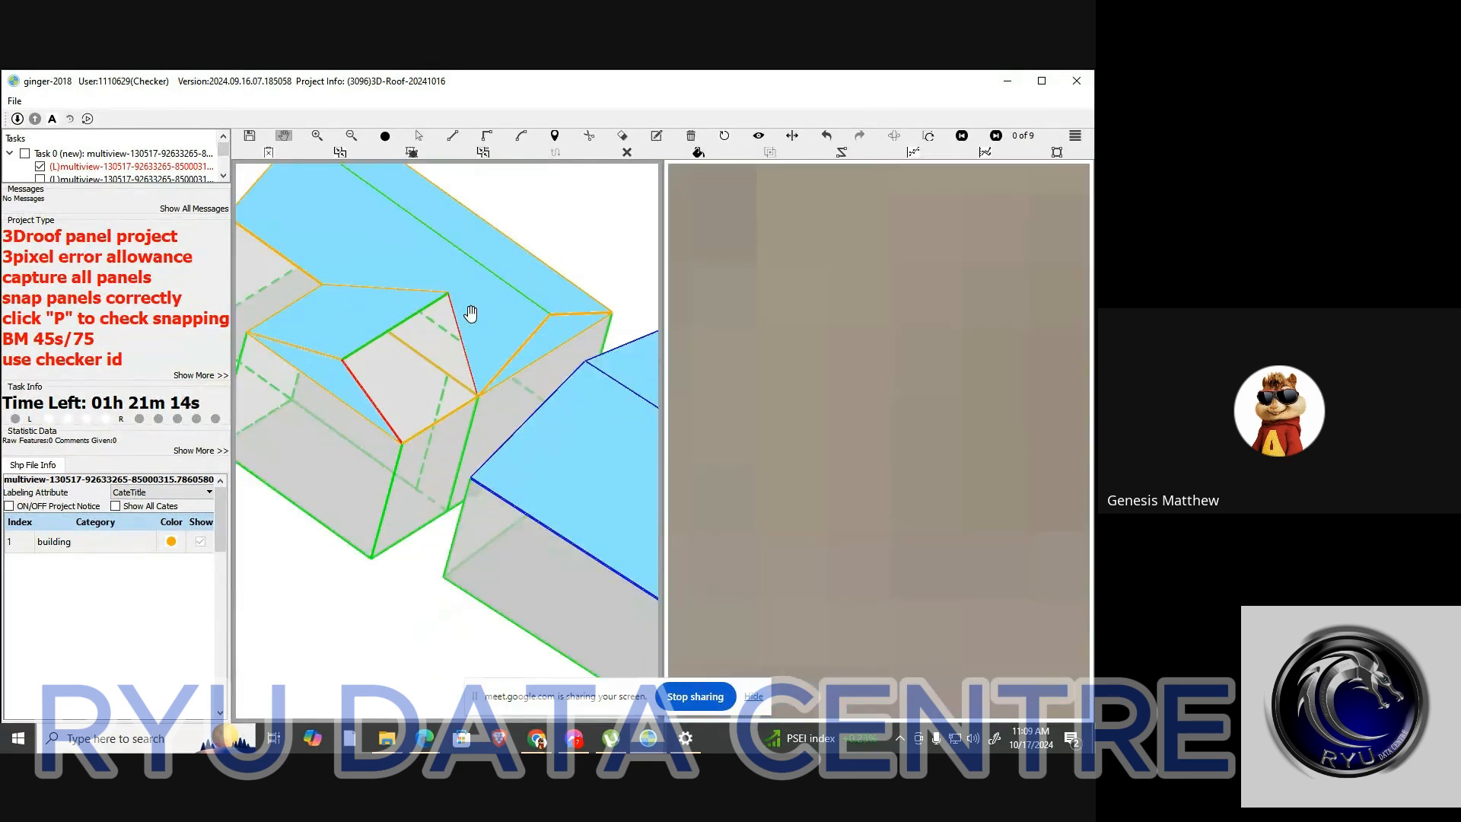
mouse_move(471, 314)
mouse_down()
mouse_move(472, 339)
mouse_move(456, 319)
mouse_up()
key(l)
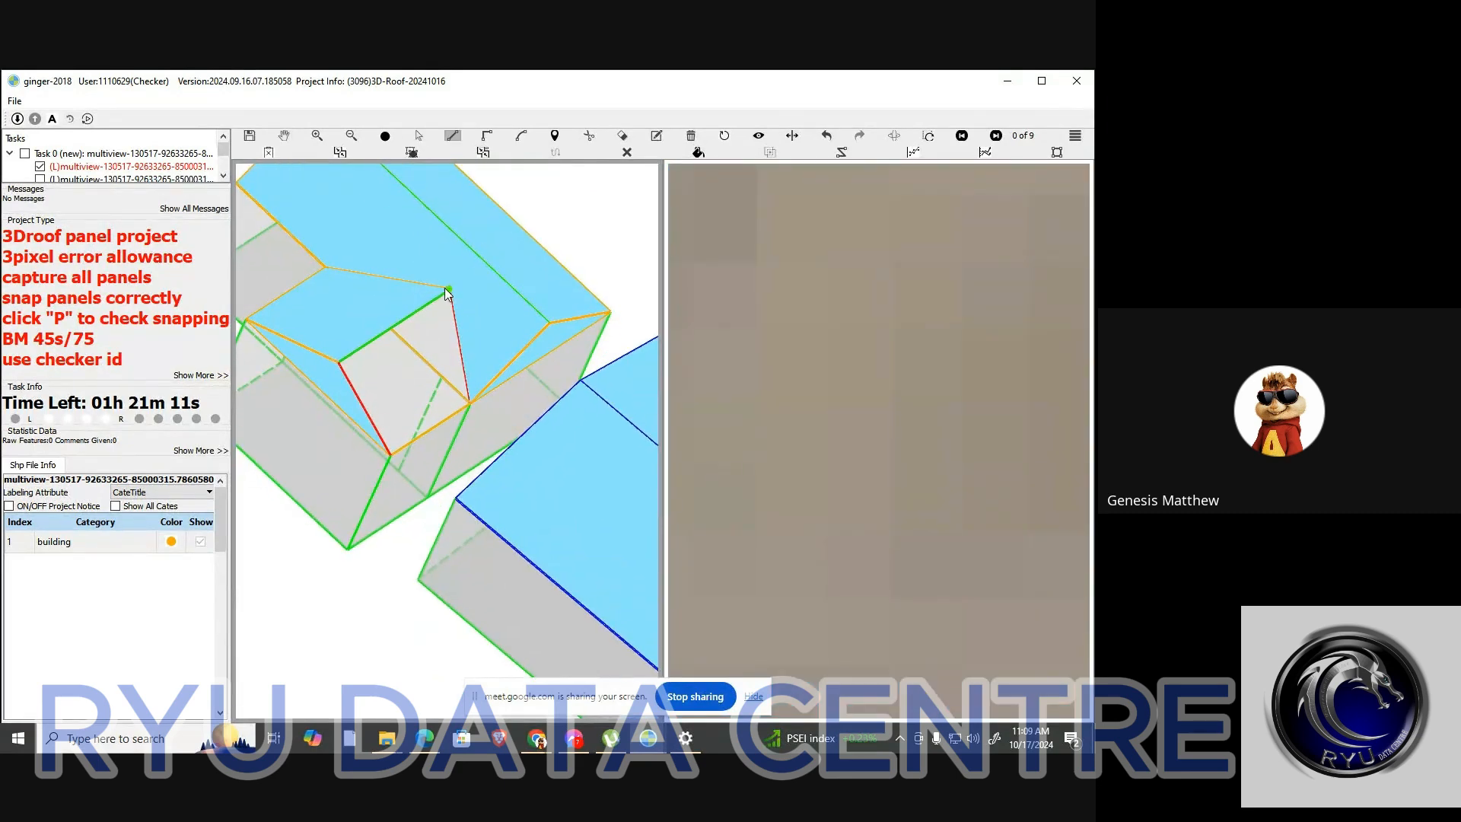
click(469, 404)
click(388, 455)
key(Escape)
Check the building's filled roof panels for gaps and compare their edges with the roof in both images
scroll(435, 316, down, 6)
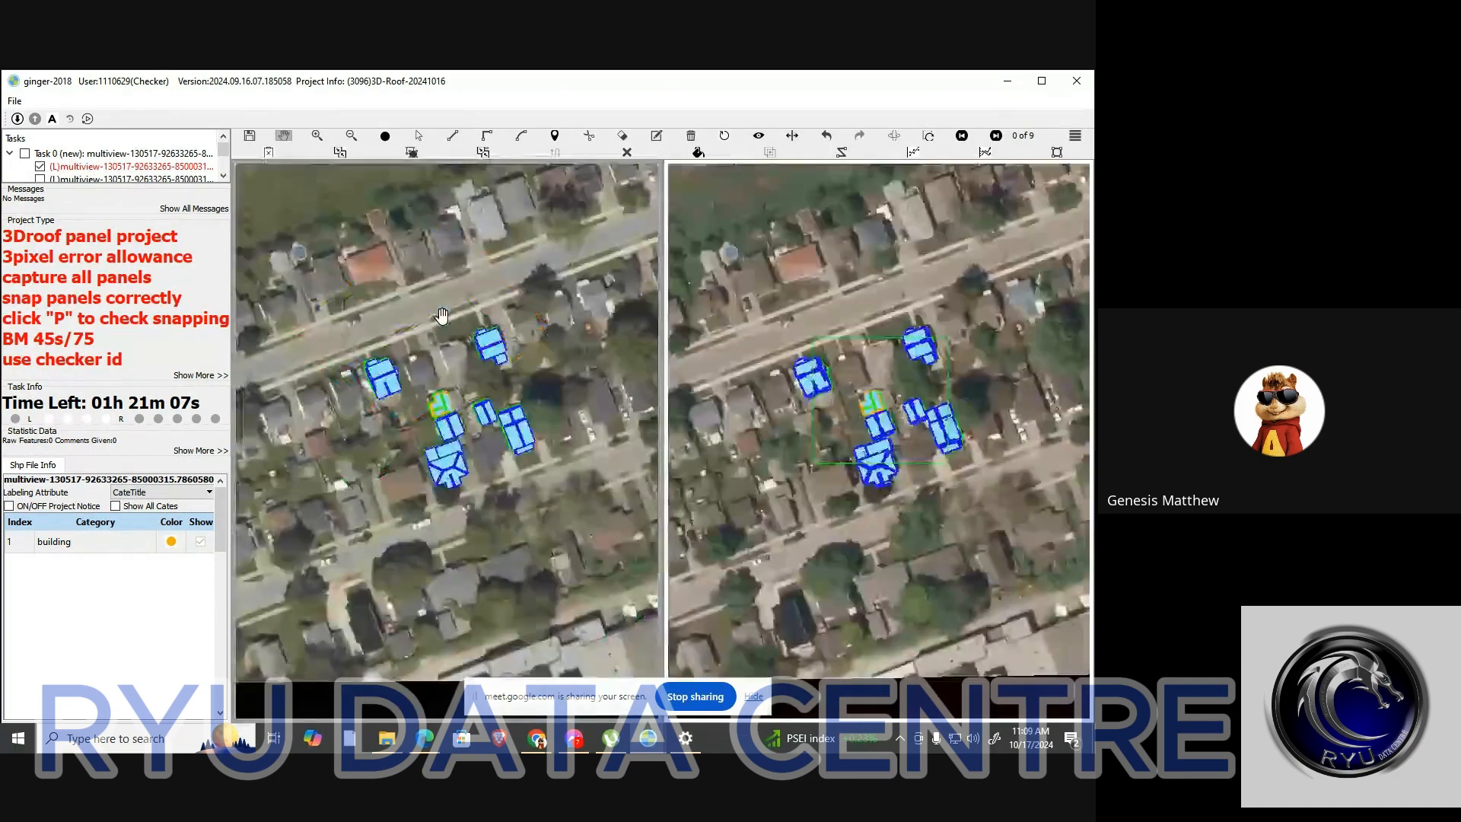
scroll(434, 449, up, 6)
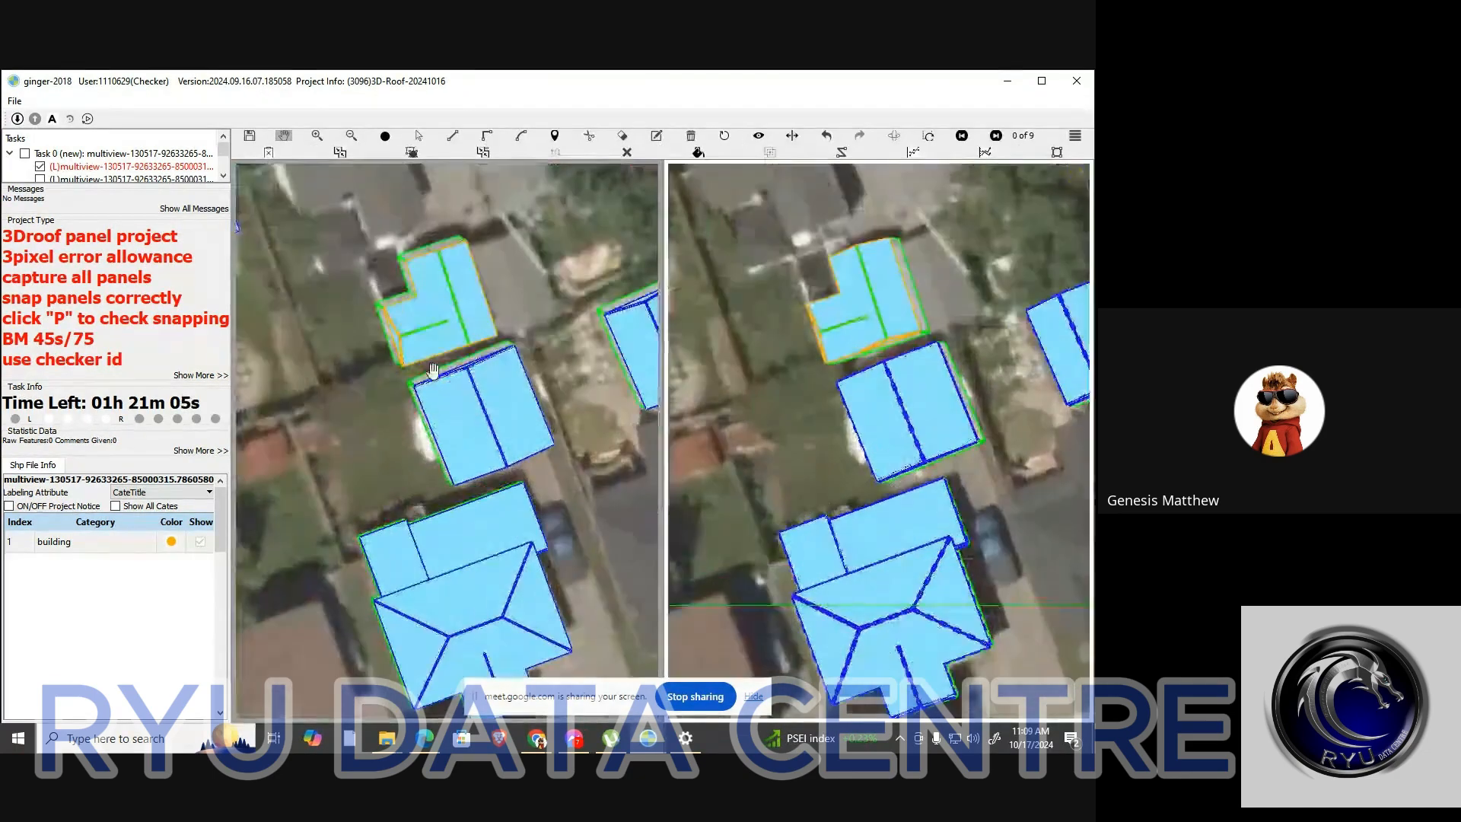
double_click(405, 404)
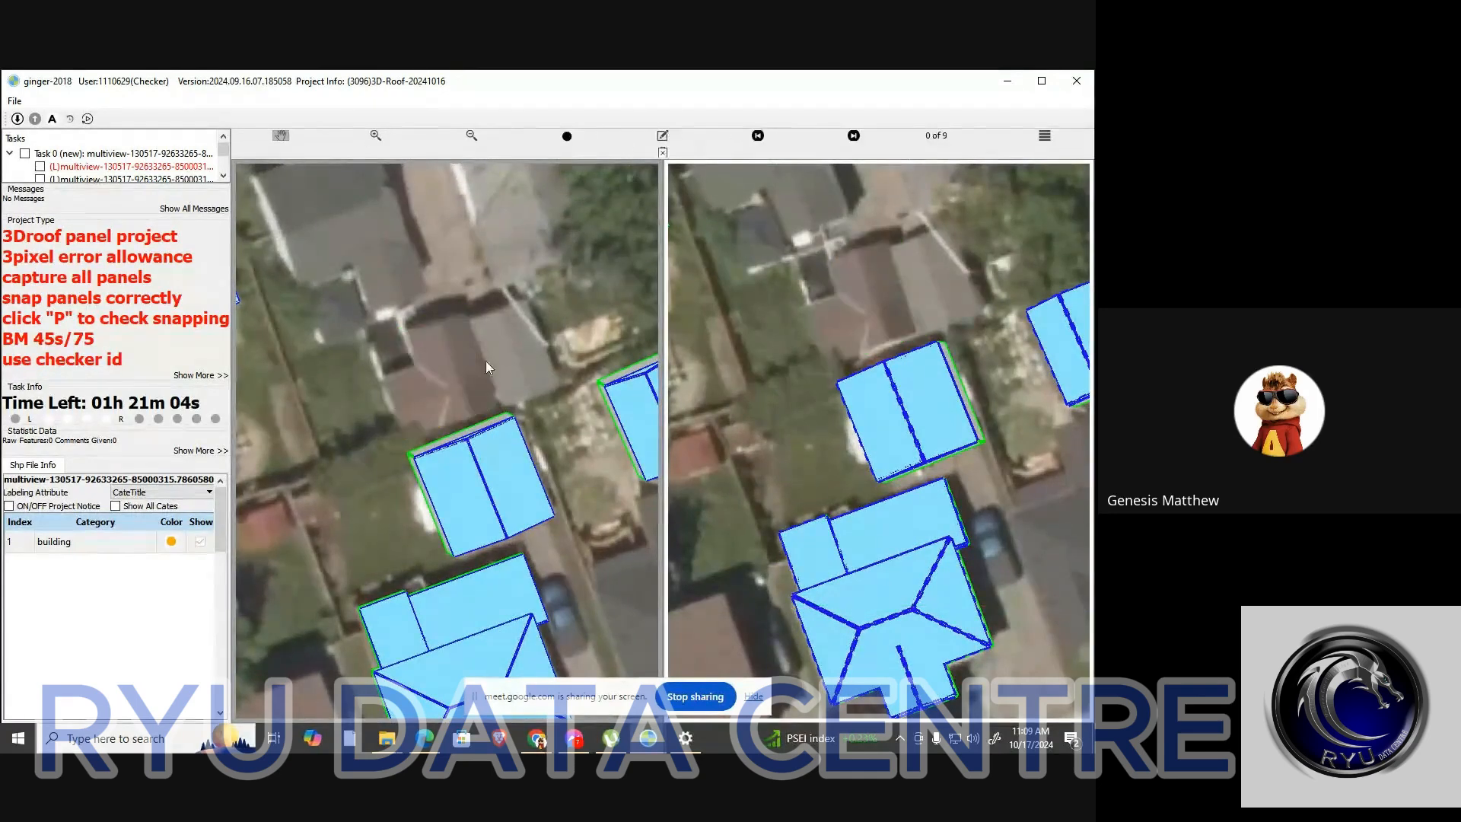
scroll(486, 360, up, 4)
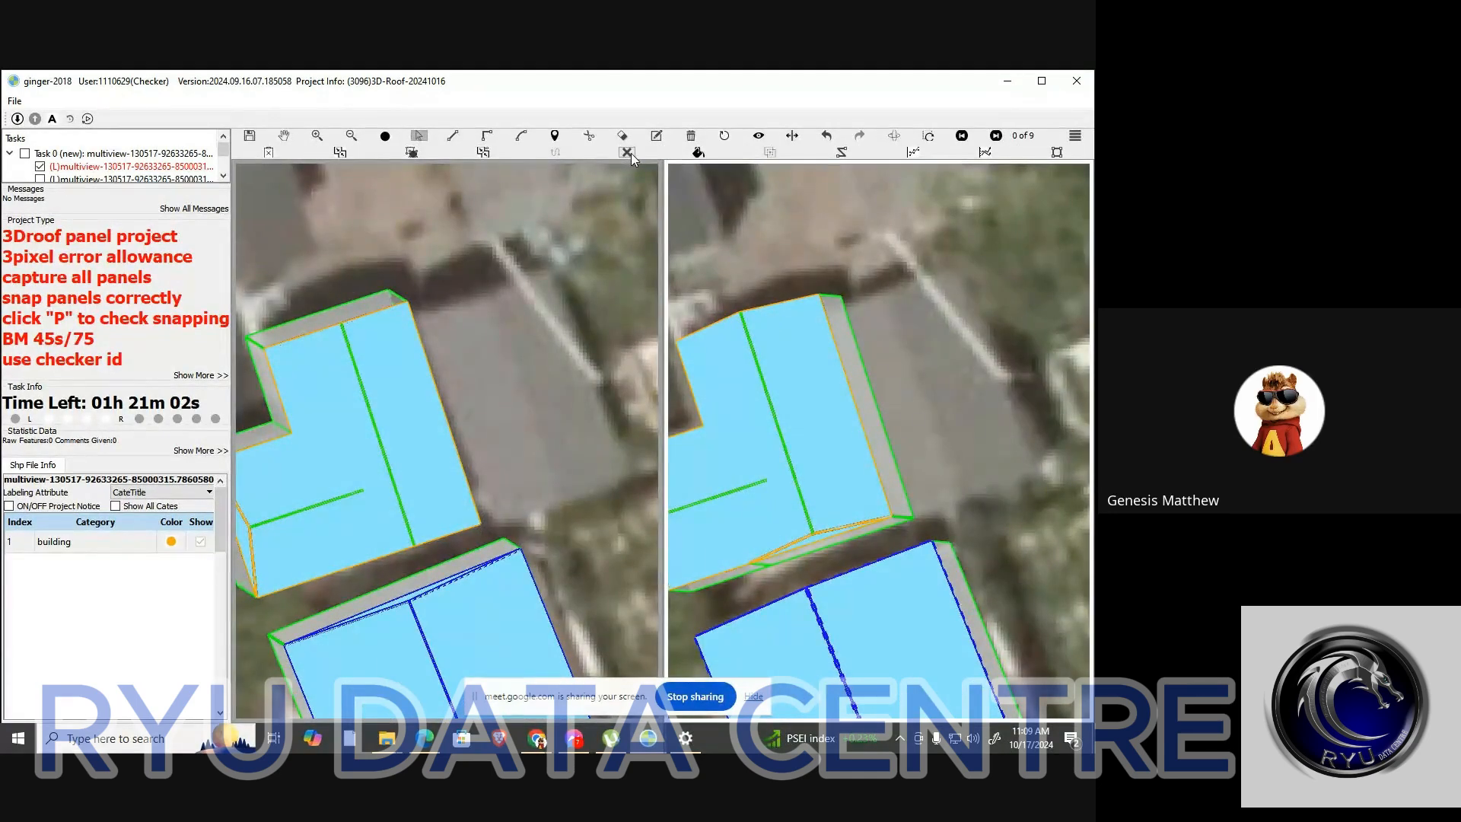
key(space)
scroll(498, 405, up, 1)
drag(529, 393, 571, 327)
scroll(571, 328, down, 2)
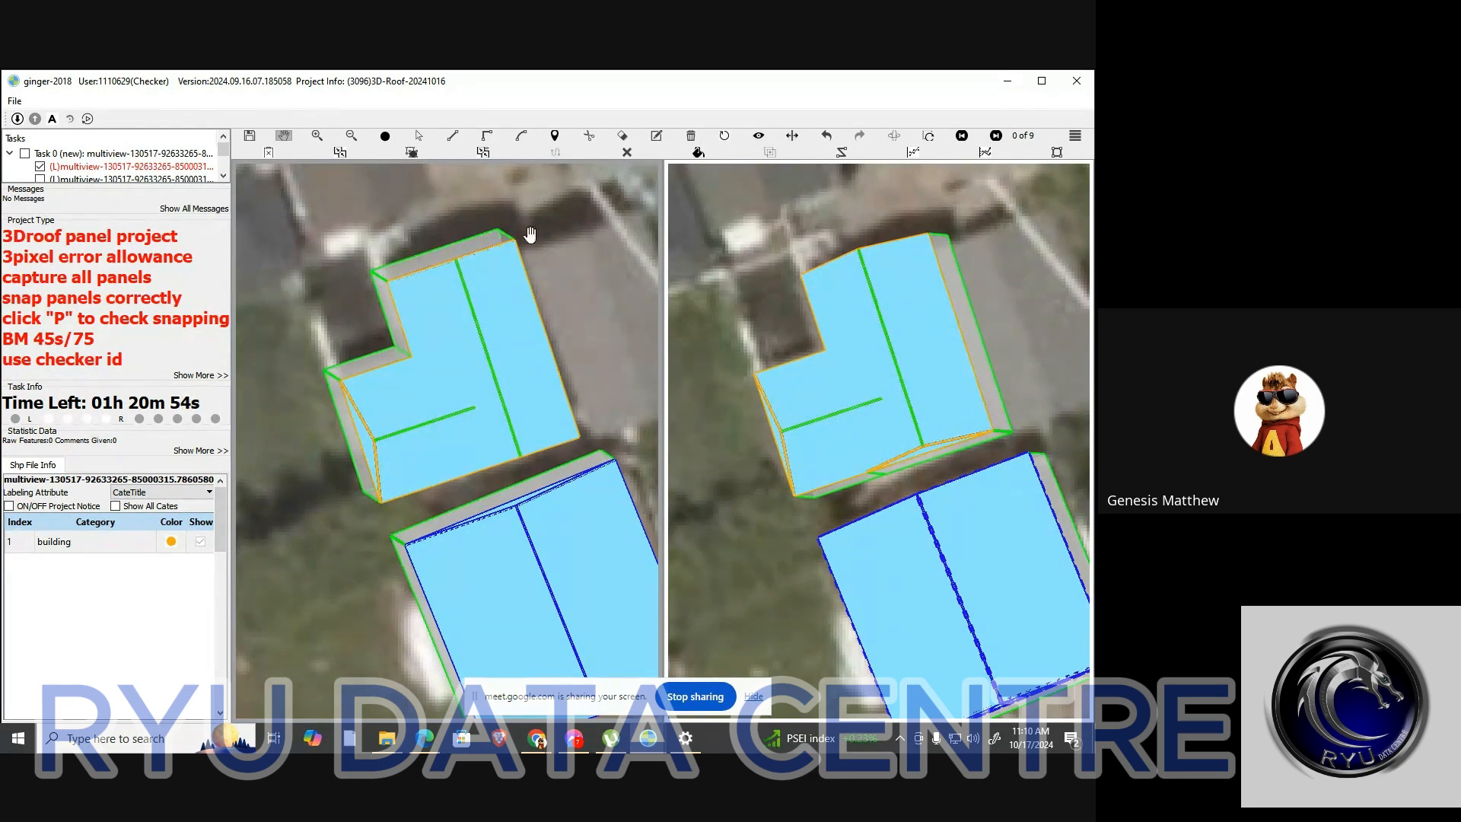
Hide the roof panel fill and switch the building's ridge lines from green to orange
key(p)
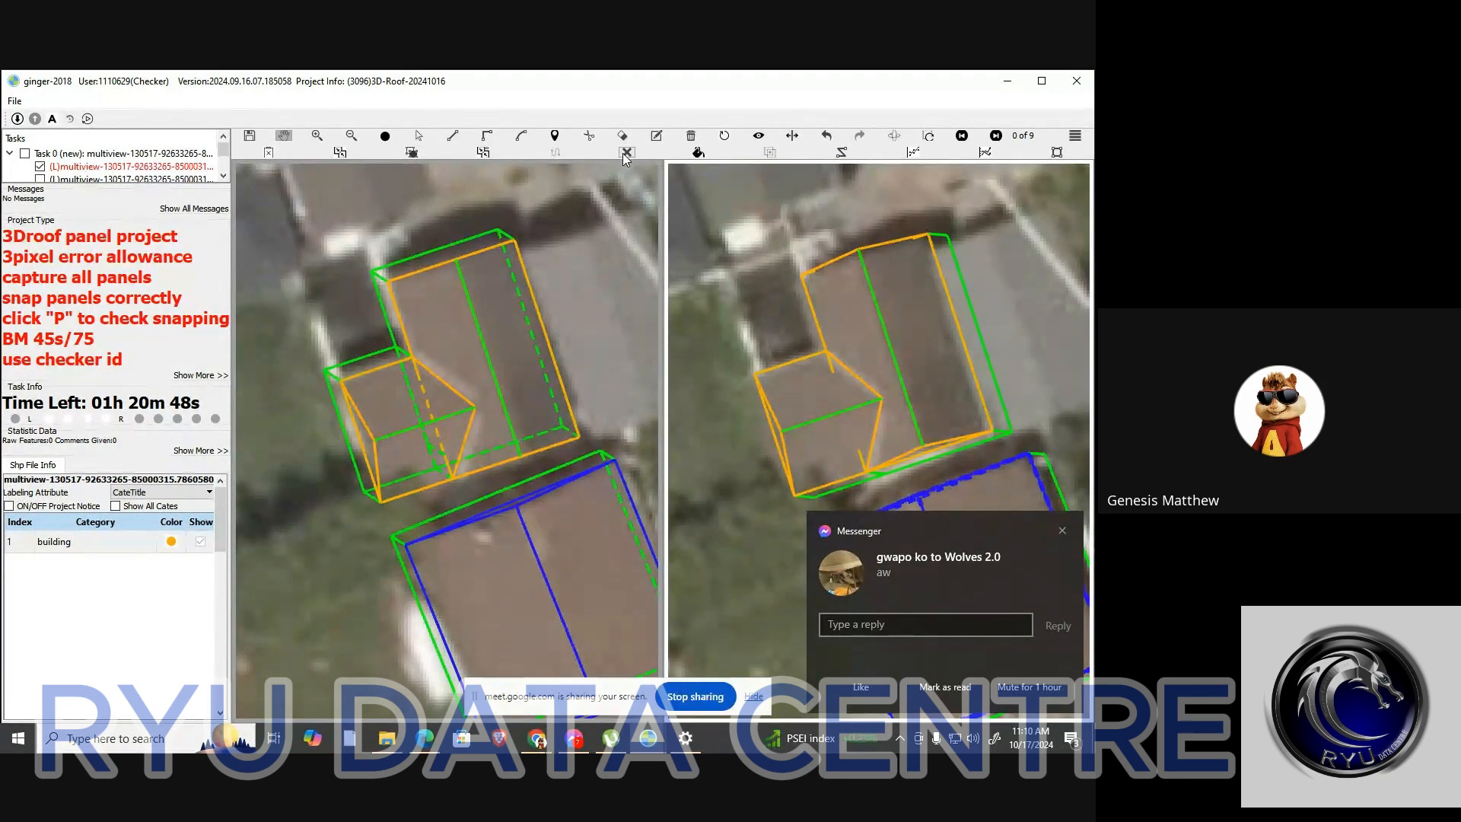
click(623, 153)
key(Escape)
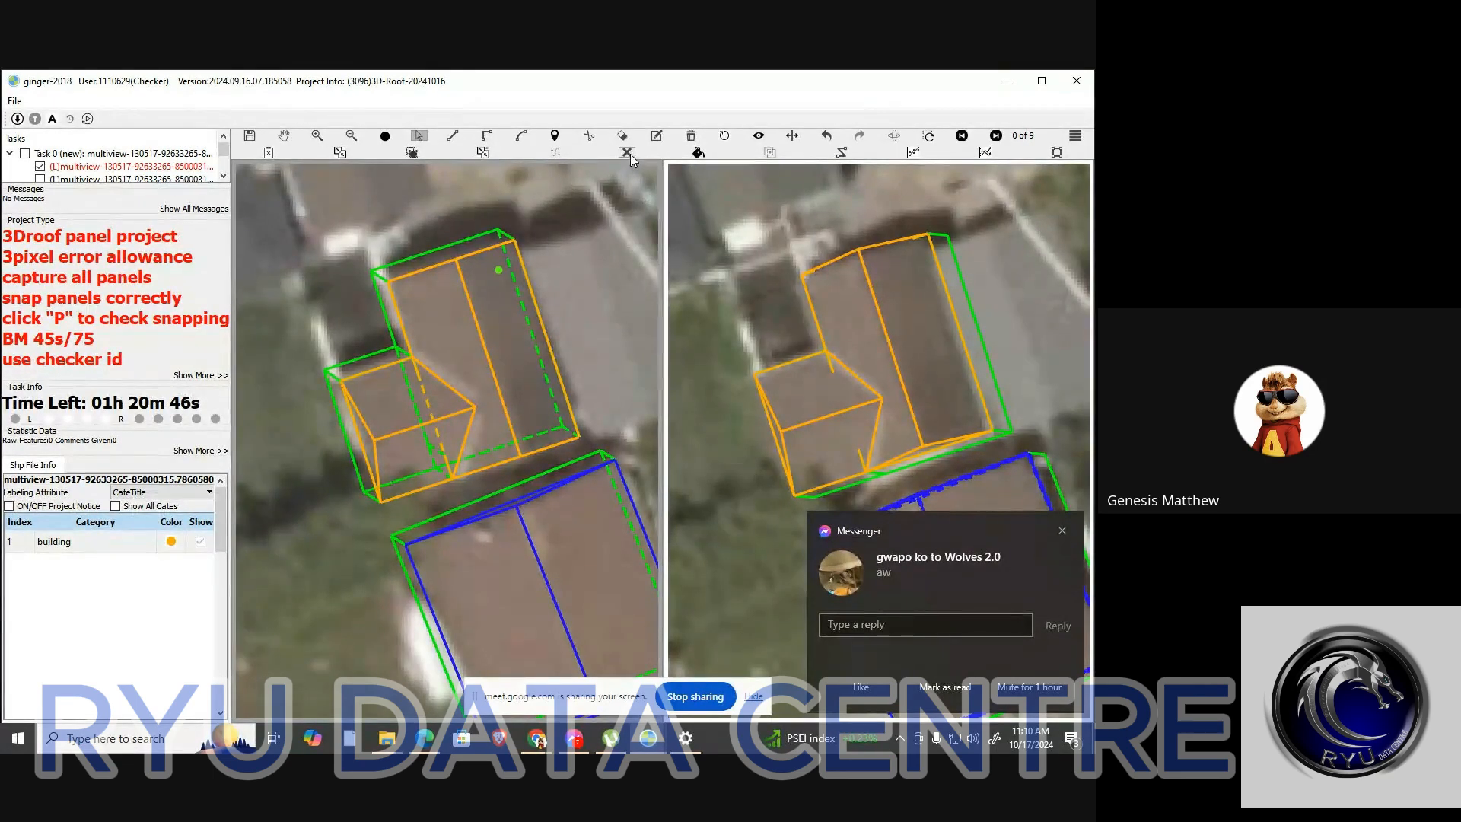
Check the building's wireframe in 3D and against both images, selecting all of its lines
key(space)
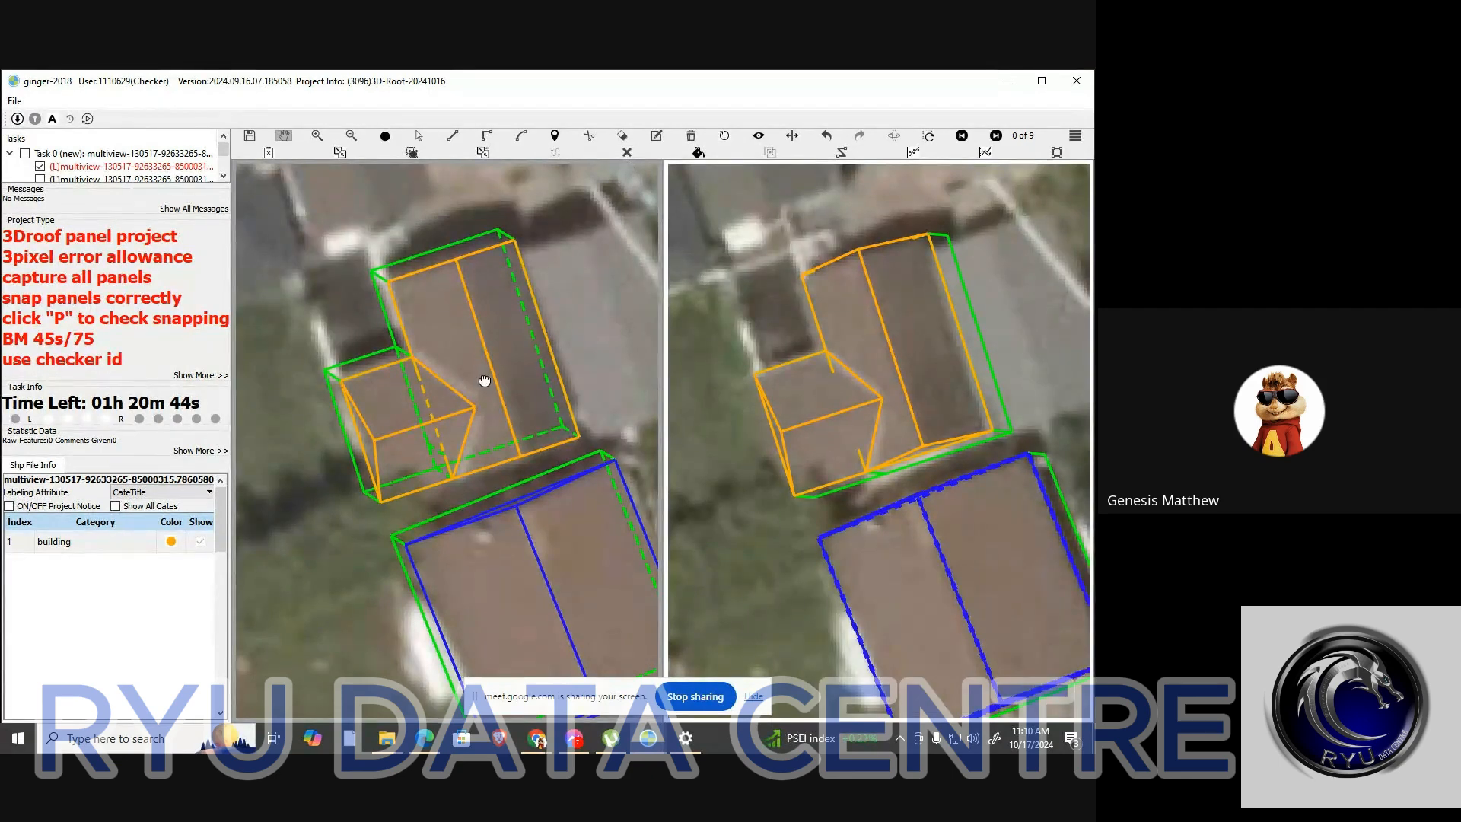
drag(484, 379, 496, 350)
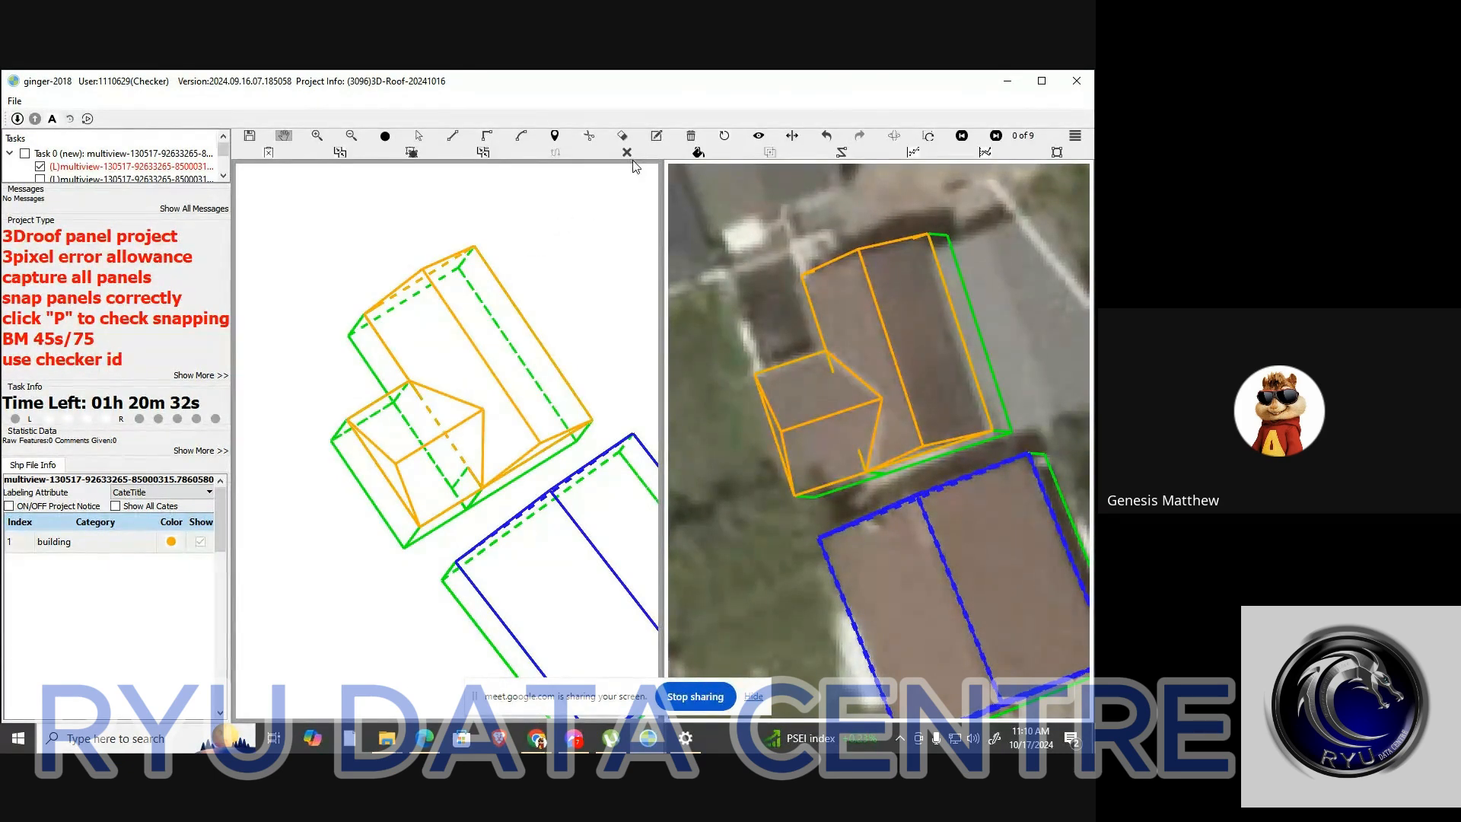
drag(461, 397, 495, 408)
key(p)
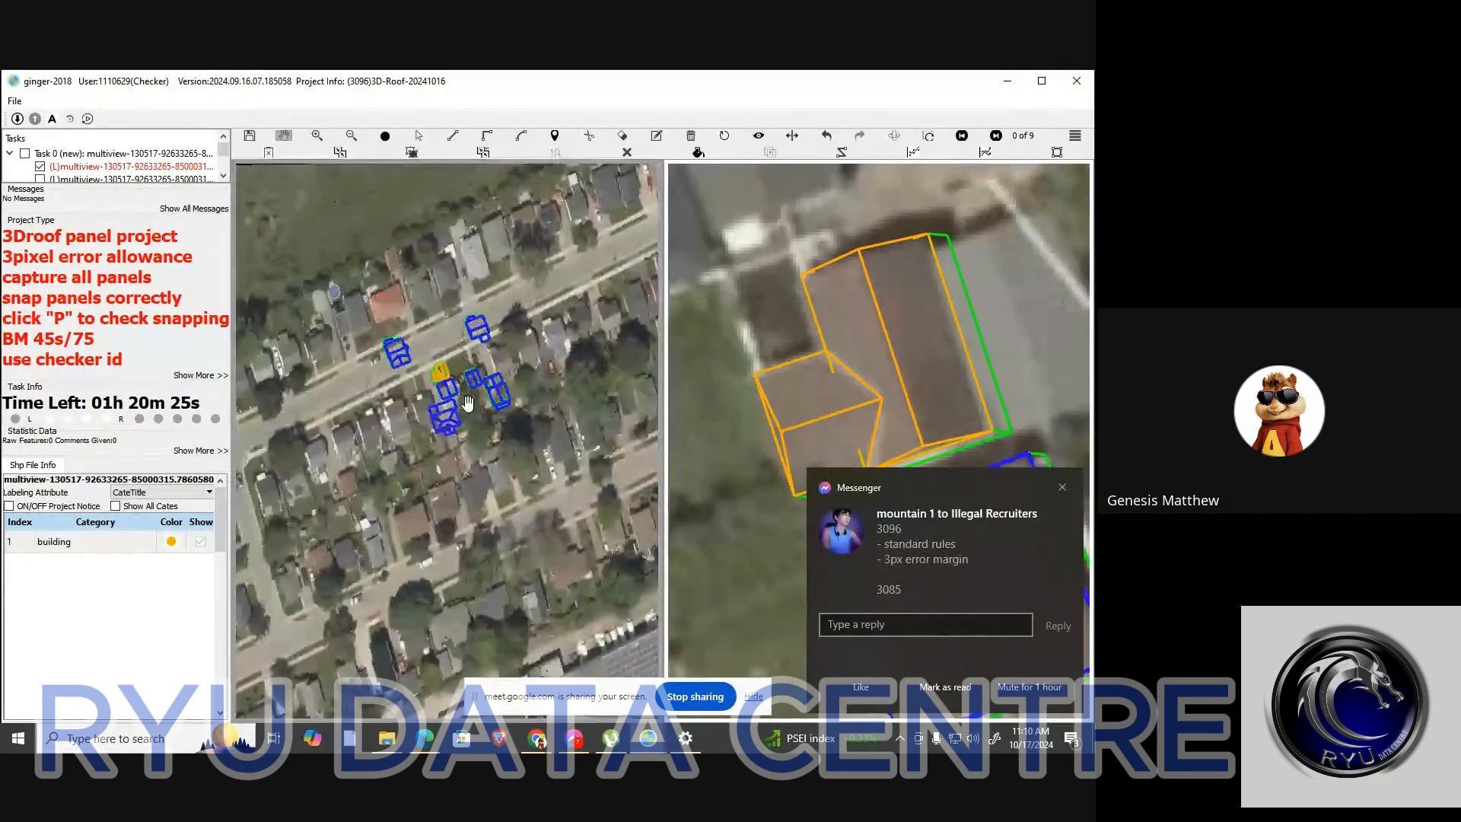
scroll(463, 399, up, 1)
scroll(426, 395, up, 2)
key(s)
drag(394, 378, 487, 278)
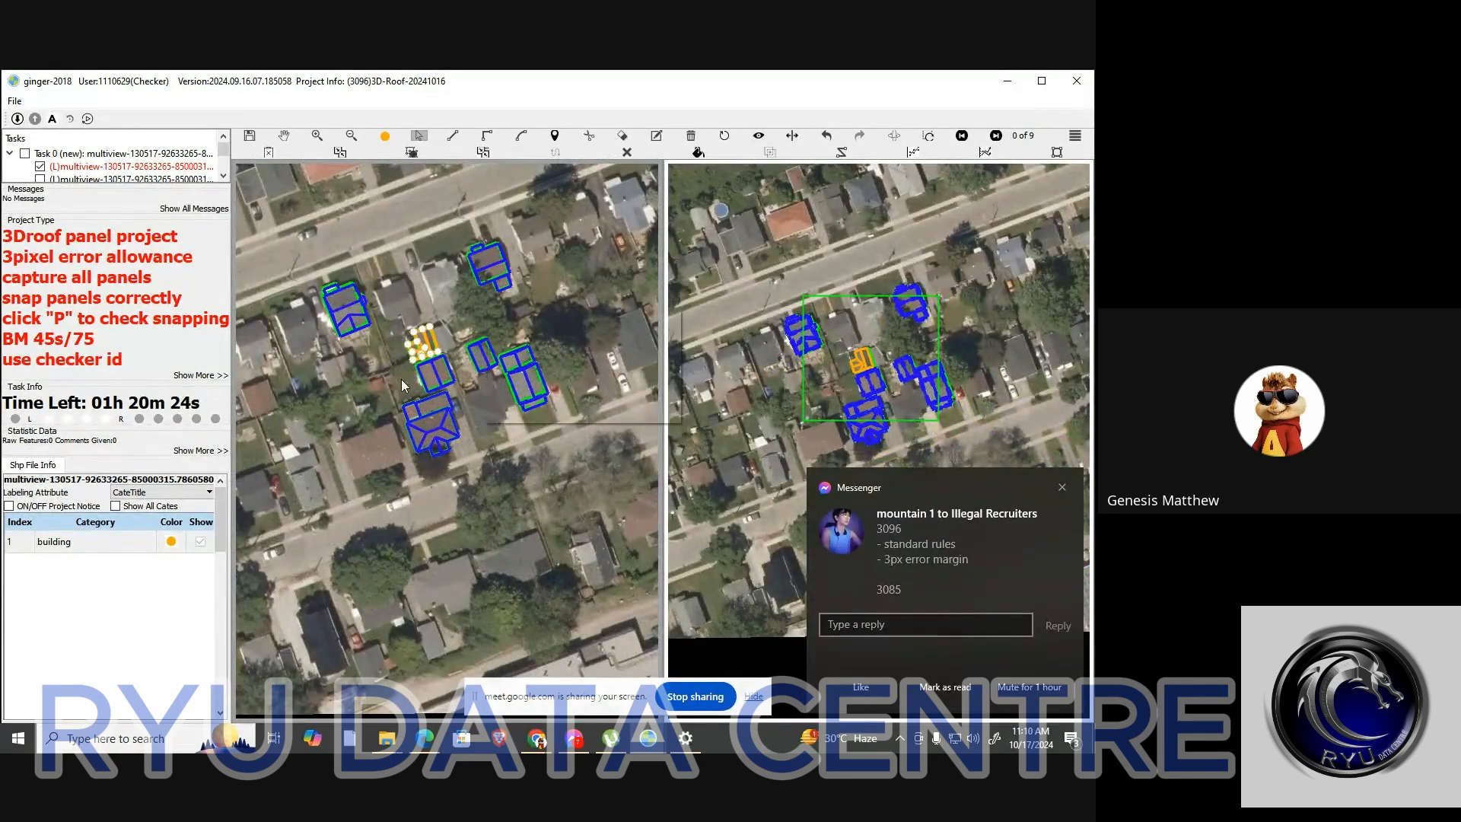
key(h)
scroll(403, 388, up, 3)
Dismiss the project 3085 description and switch to the other open 3D-Roof-20241016 task, at the untraced dark roof between two captured houses
mouse_move(647, 738)
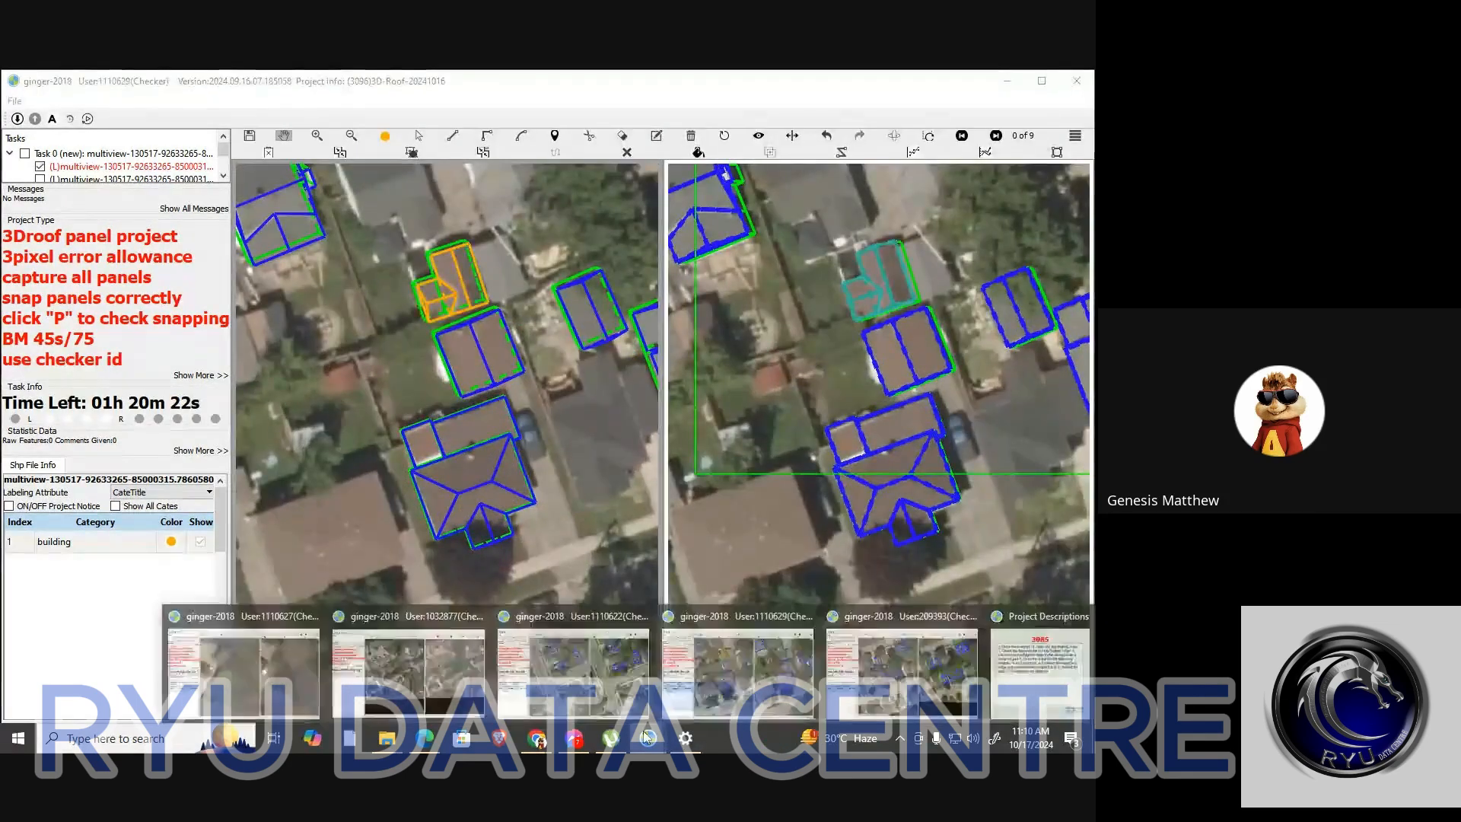
click(464, 673)
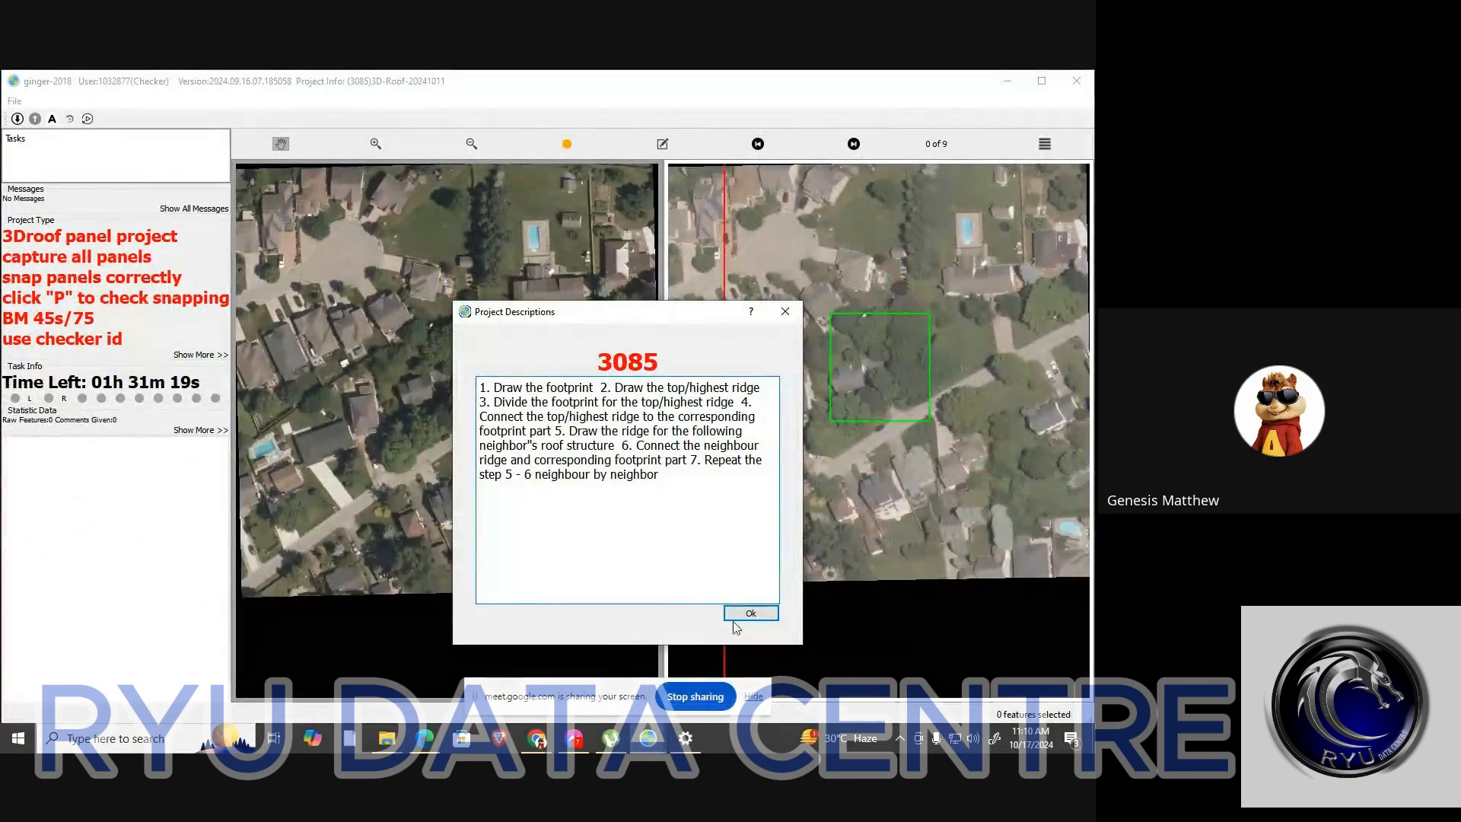
click(751, 613)
mouse_move(647, 738)
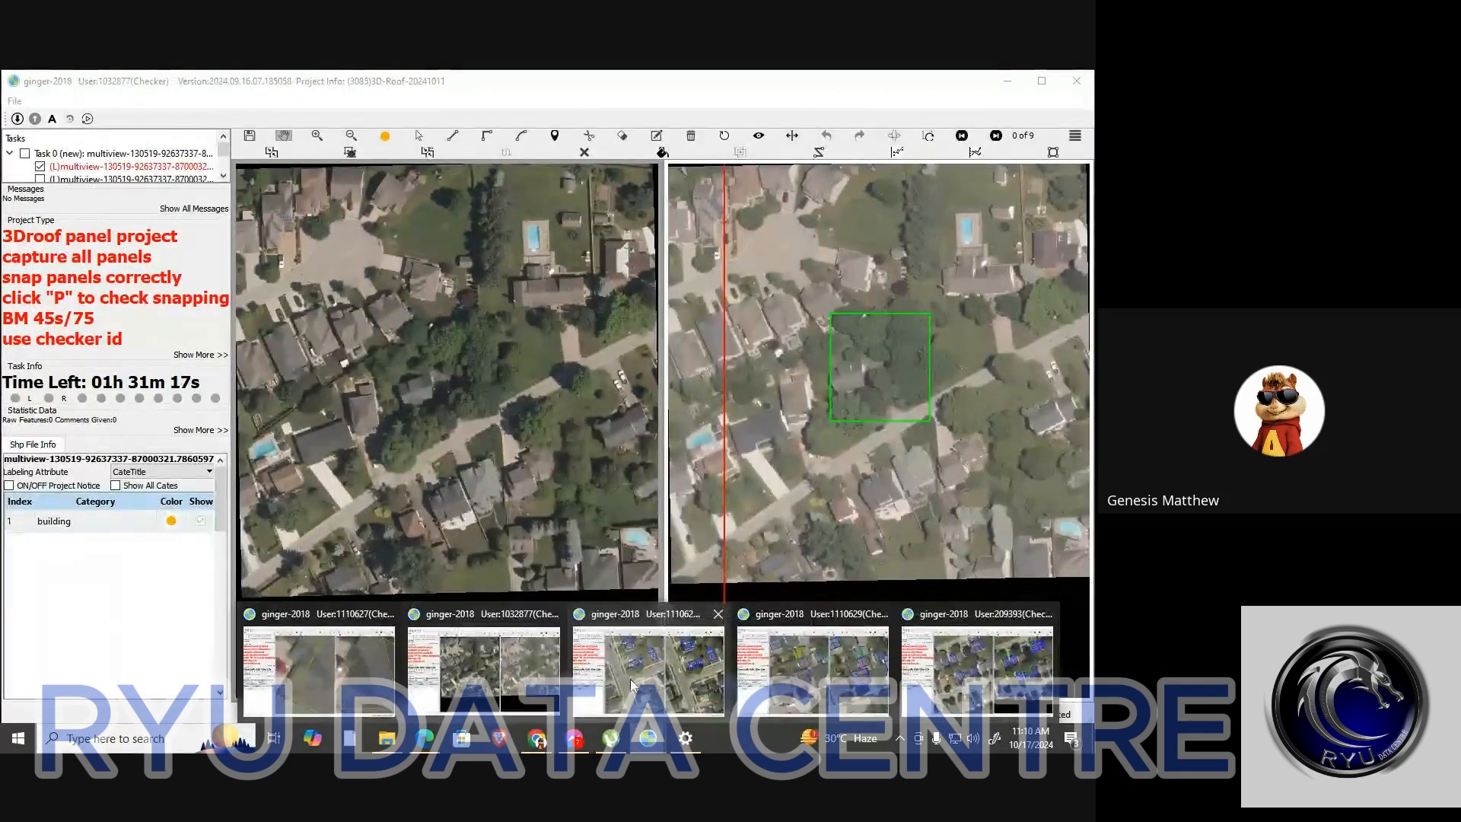
click(646, 658)
scroll(396, 347, up, 3)
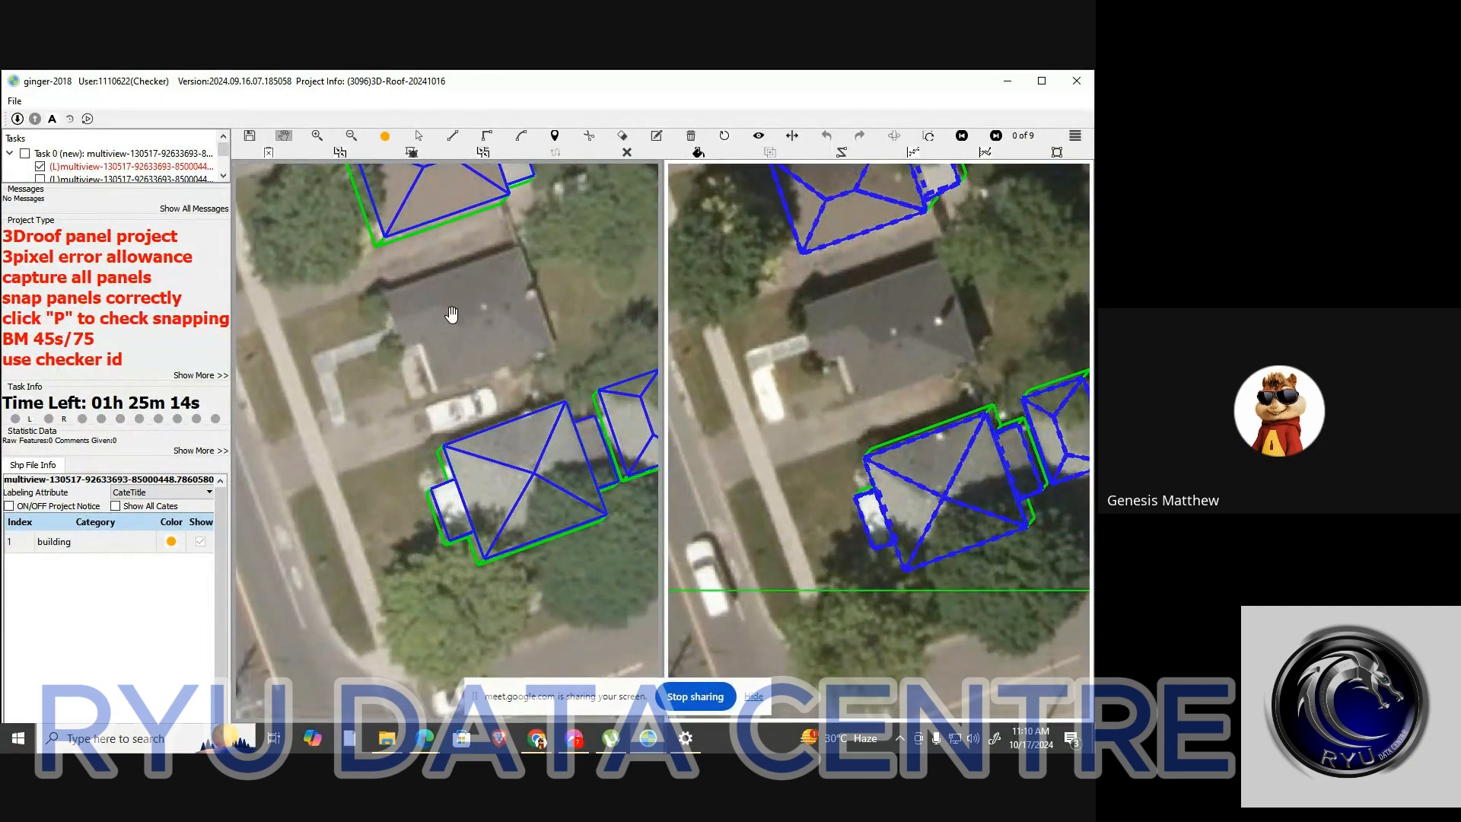
drag(451, 314, 469, 386)
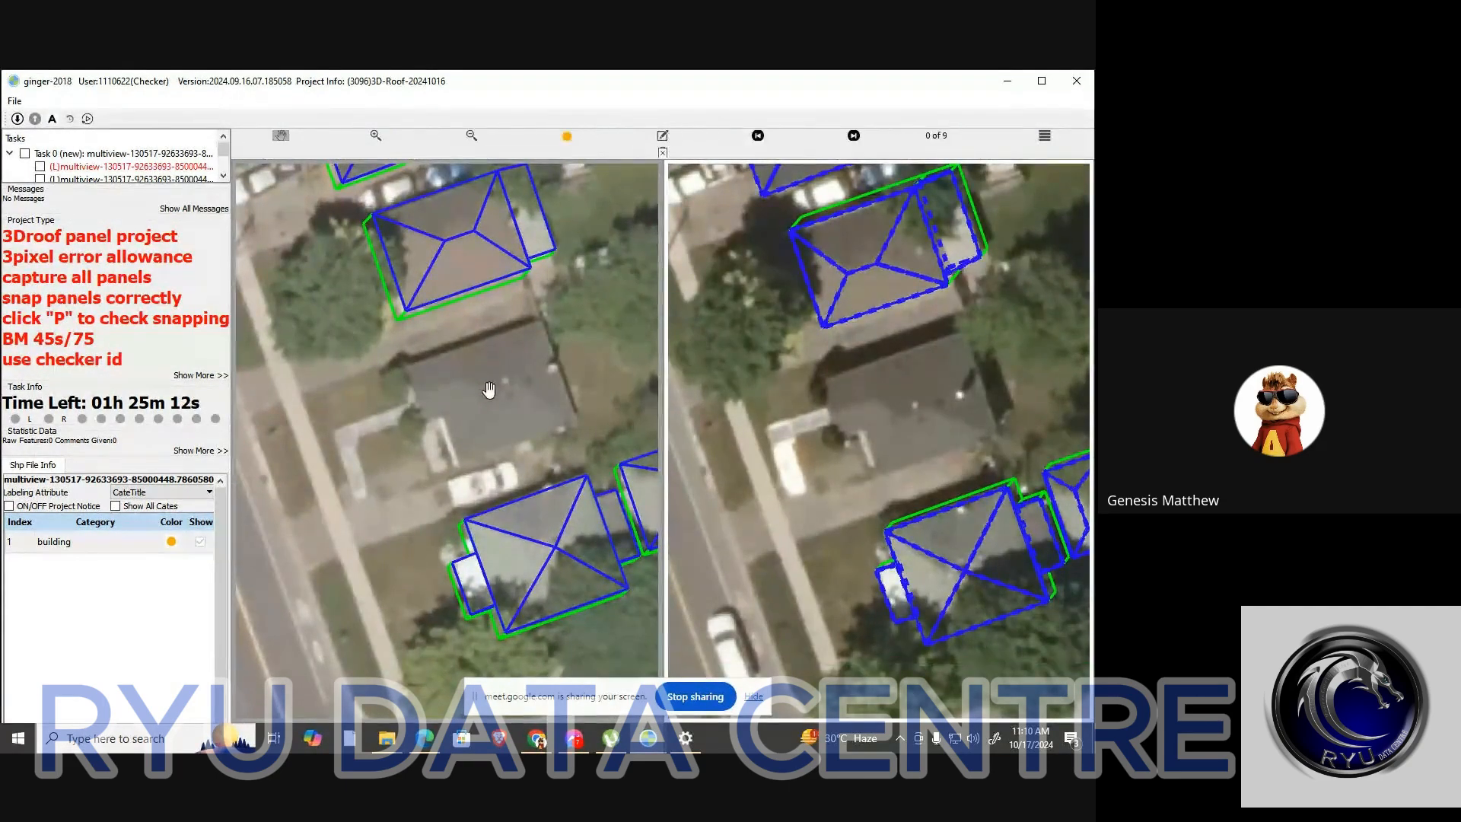
key(e)
scroll(489, 390, up, 3)
scroll(530, 385, down, 2)
key(l)
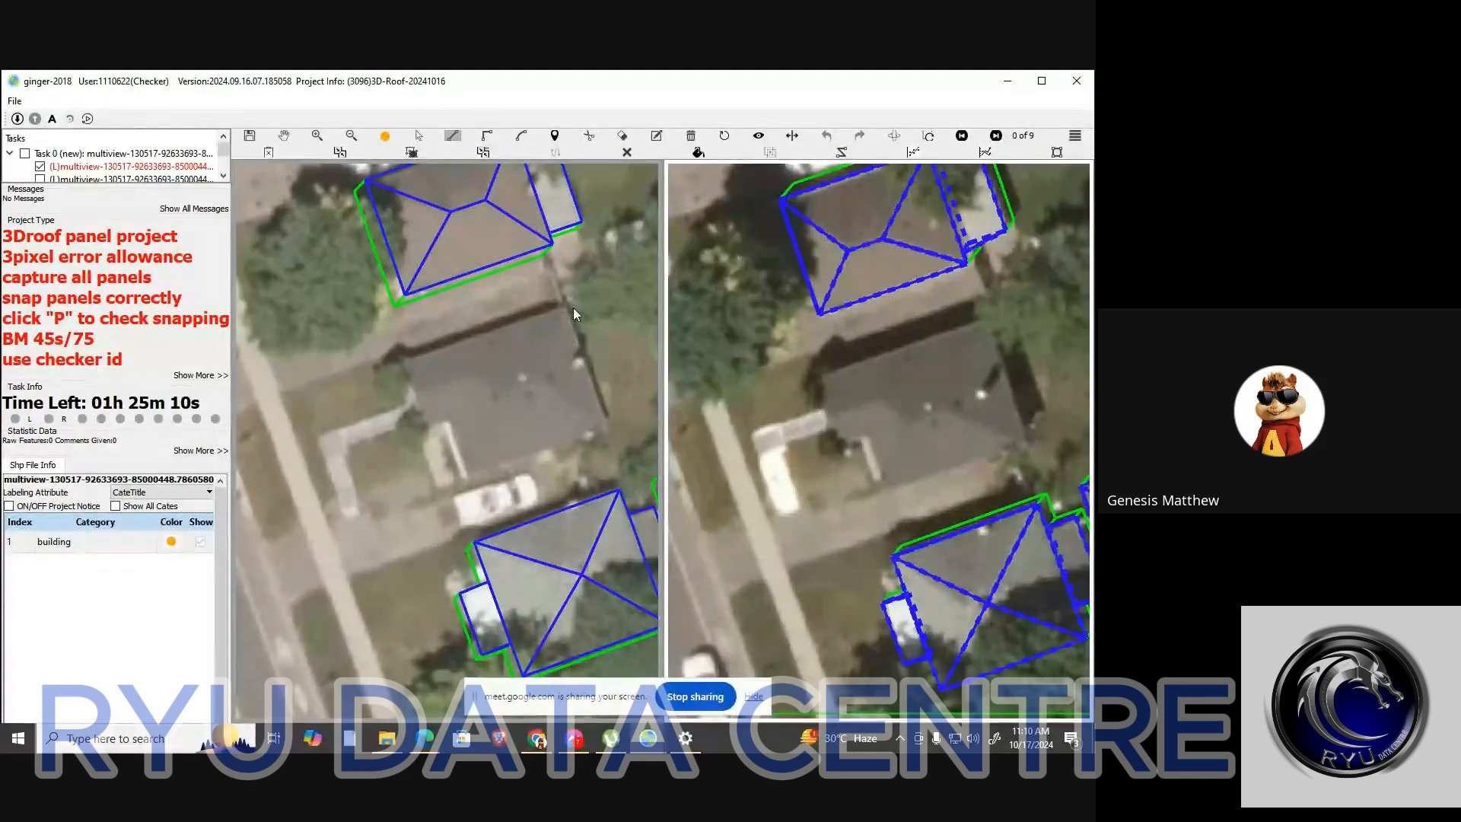
click(567, 305)
click(541, 379)
click(413, 389)
click(407, 364)
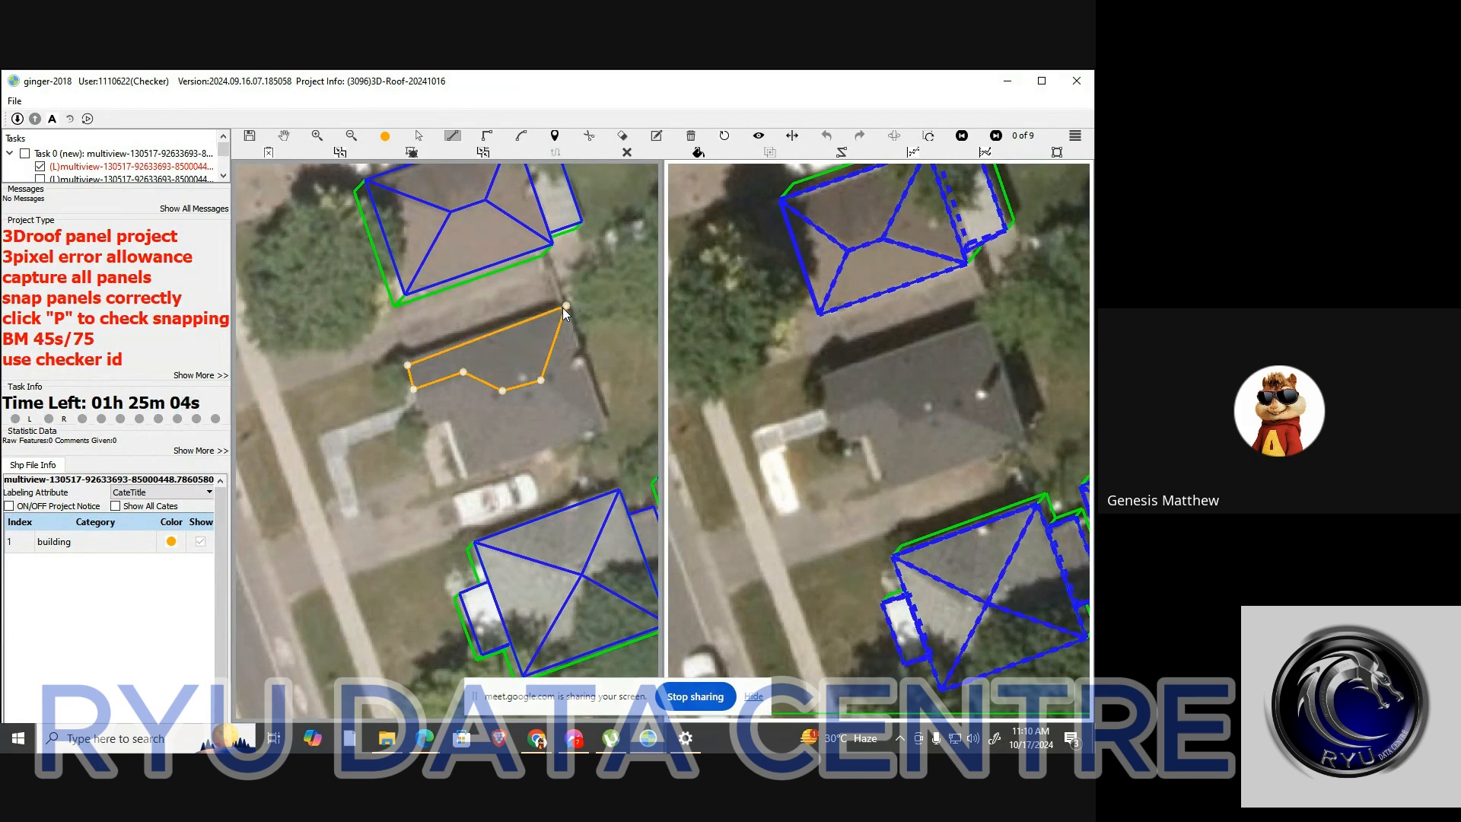
key(Escape)
Draw a rectangular footprint around the untraced dark roof between the two captured houses
key(s)
key(d)
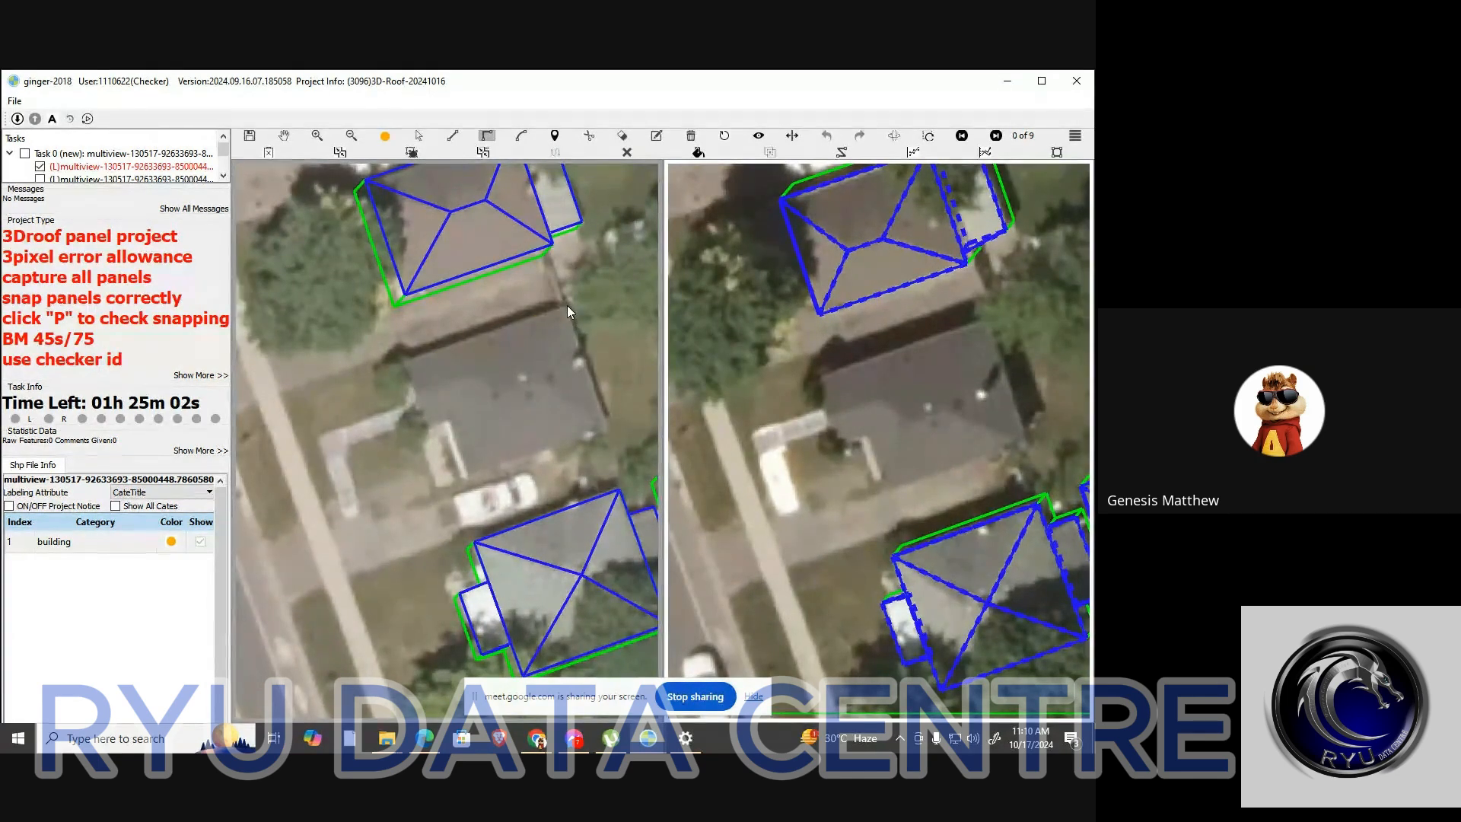
key(r)
click(565, 305)
click(405, 360)
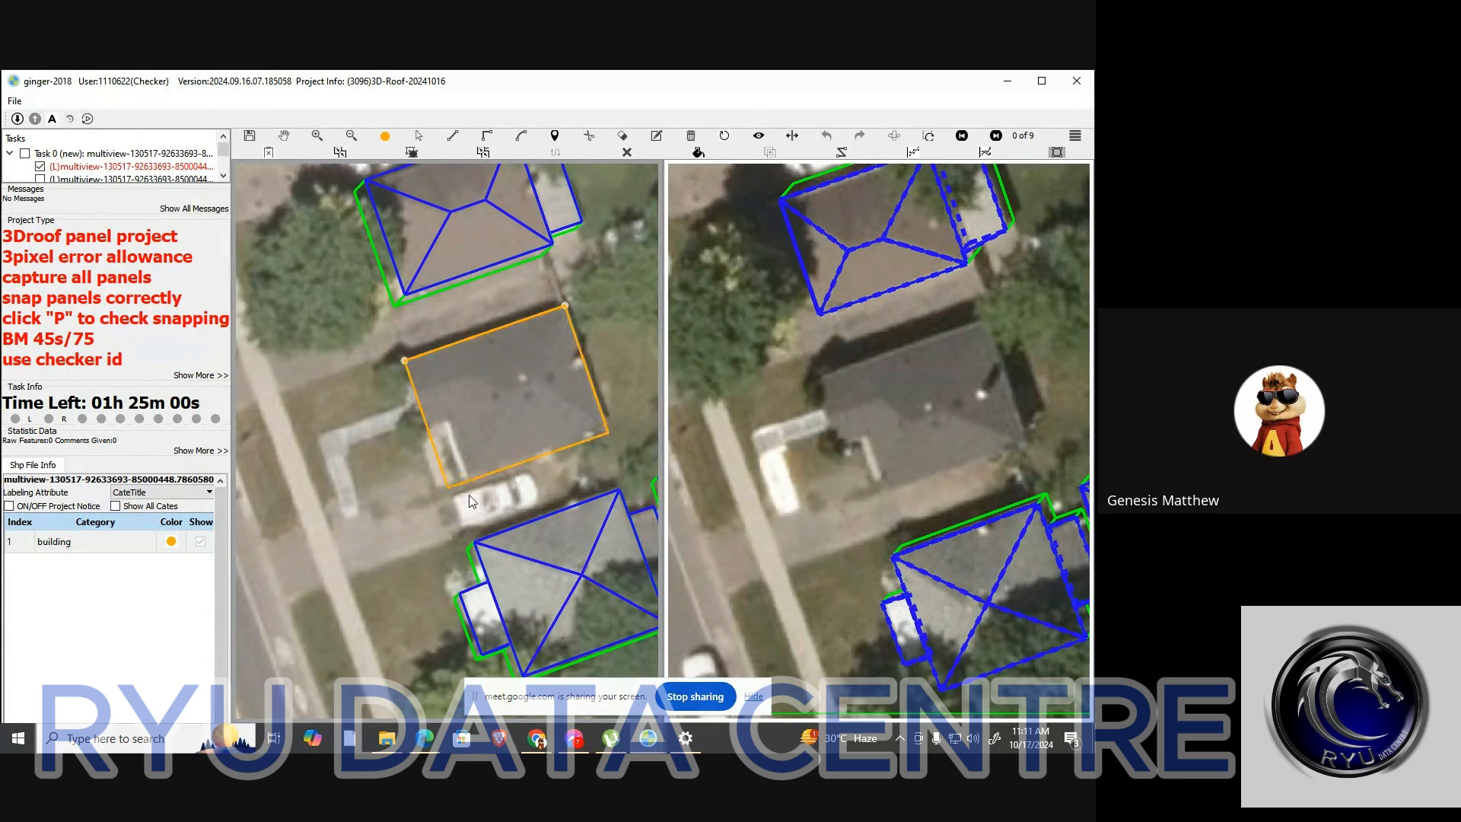
click(465, 476)
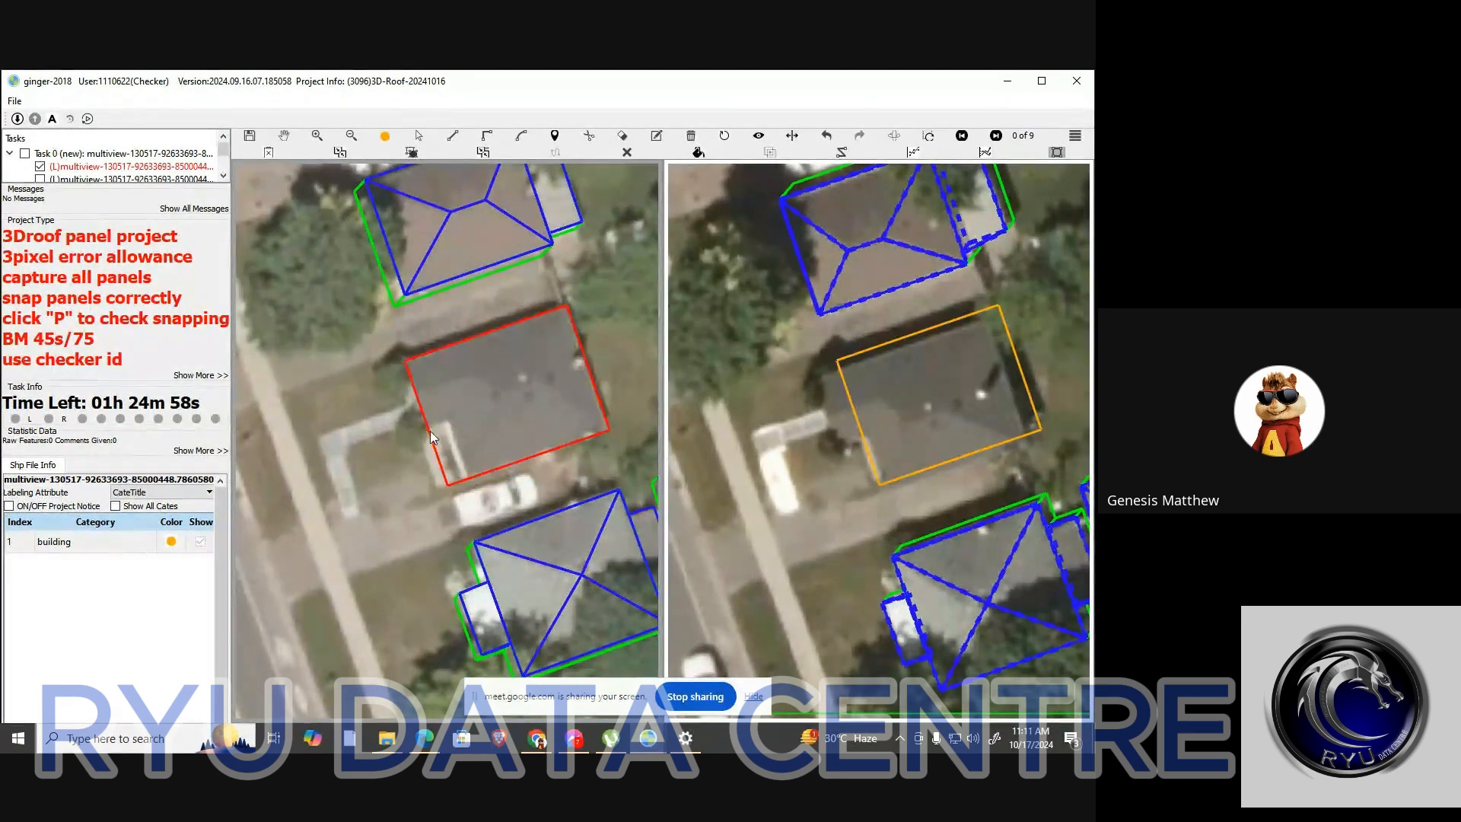
Reshape the footprint with a small rectangular notch at its lower corner beside the entrance, following the roof edge
click(427, 431)
click(450, 425)
click(469, 477)
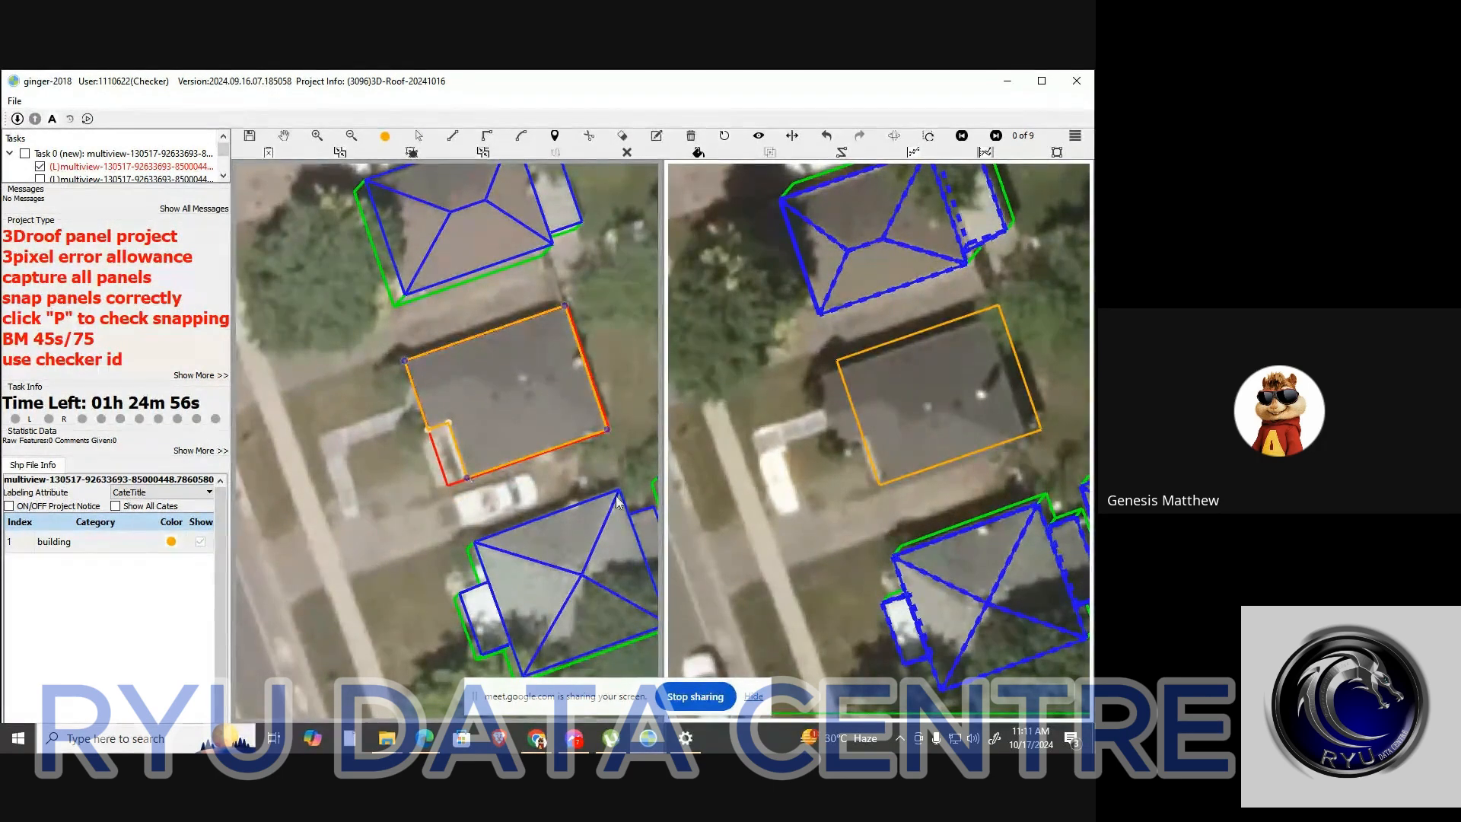
Align the notched footprint with the dark roof in the second image and check the fit in both images
key(s)
click(975, 365)
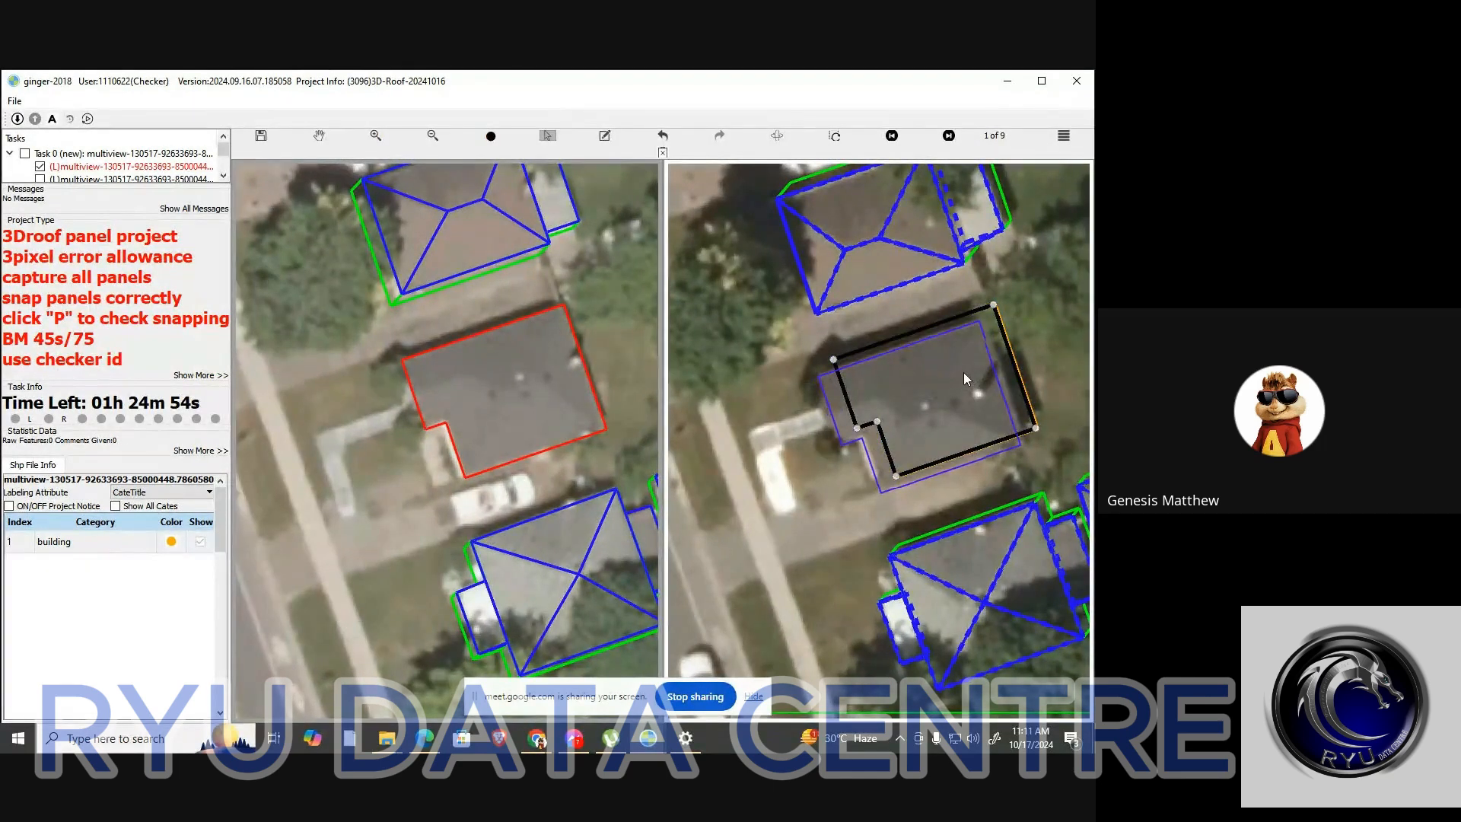
drag(964, 372, 947, 377)
click(946, 377)
scroll(508, 403, up, 1)
scroll(513, 415, down, 2)
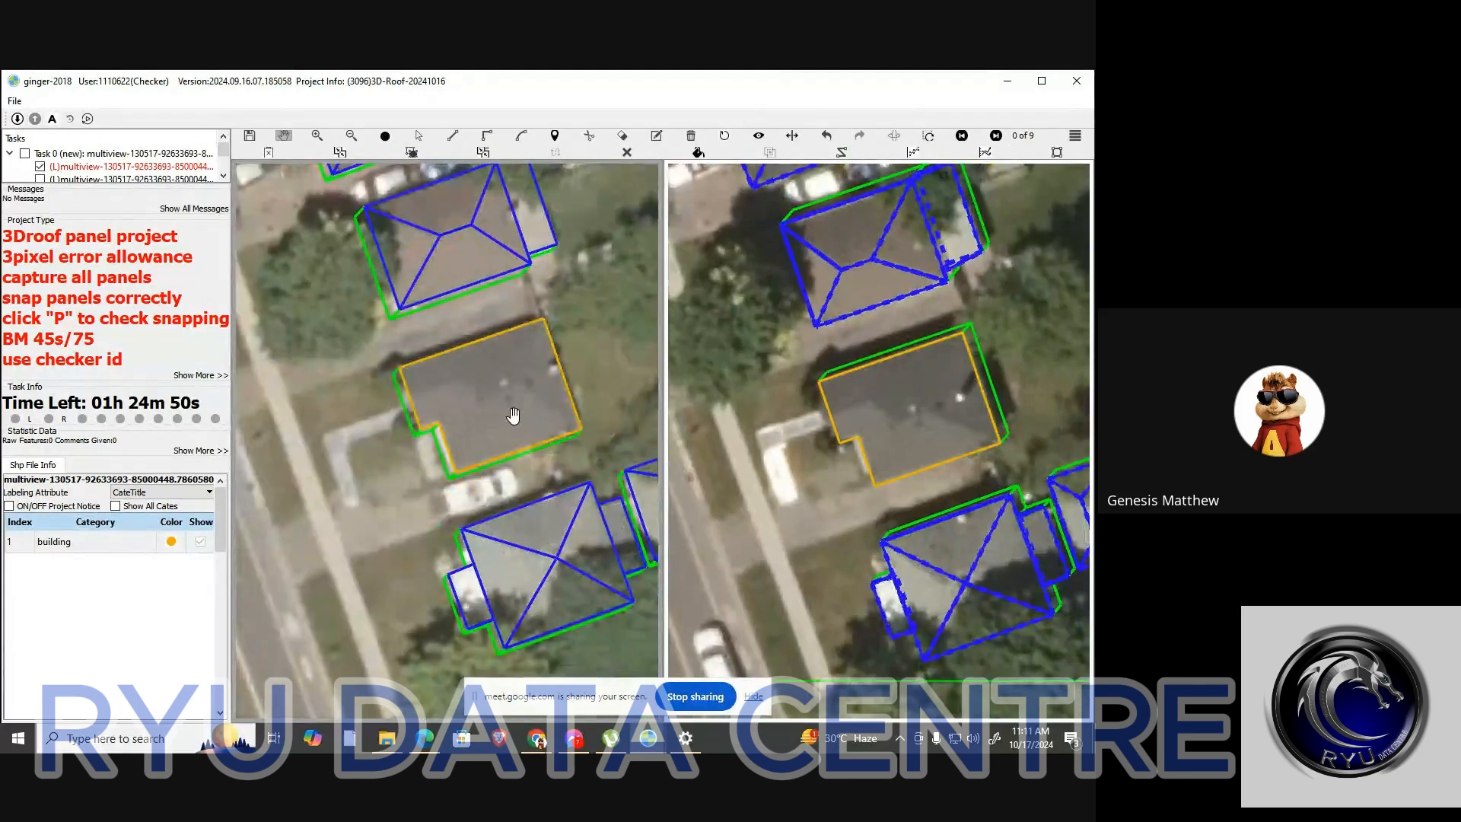
scroll(495, 415, up, 2)
scroll(494, 414, down, 1)
double_click(496, 413)
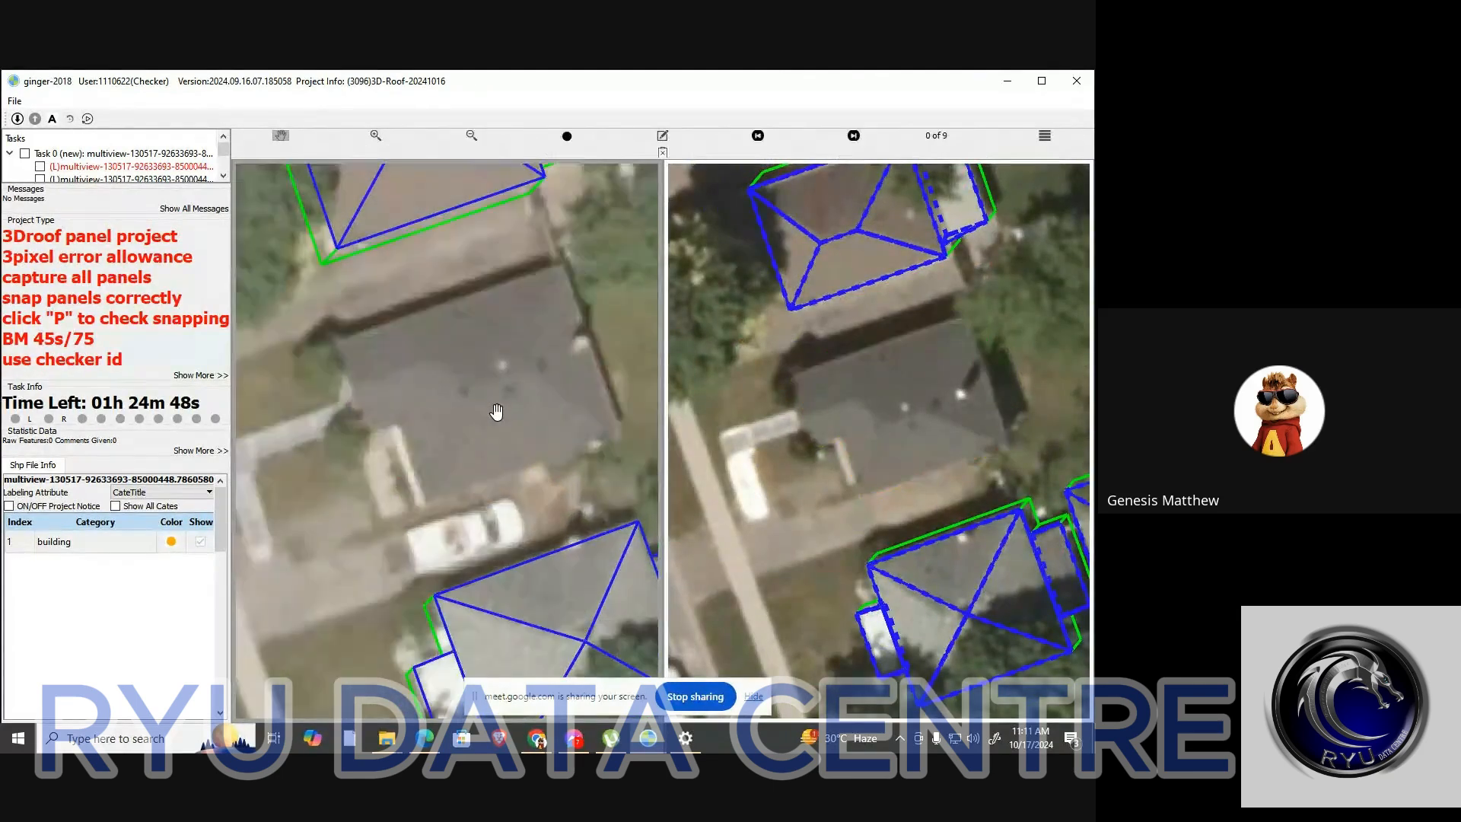
drag(496, 411, 496, 436)
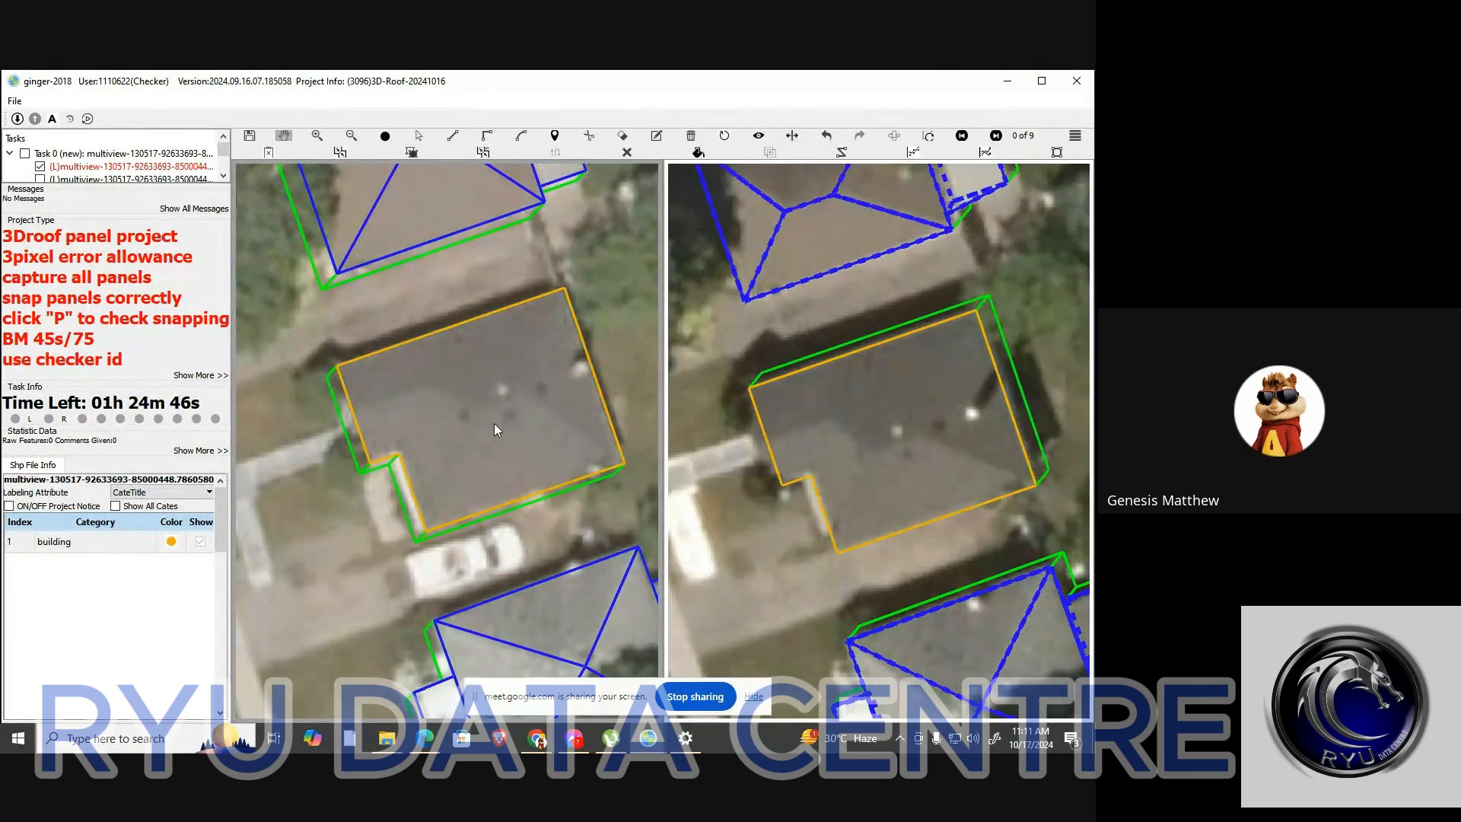
Draw a short ridge line at the middle of the dark roof, parallel to its upper edge
key(s)
key(Escape)
key(l)
key(Escape)
click(525, 393)
click(524, 390)
click(501, 319)
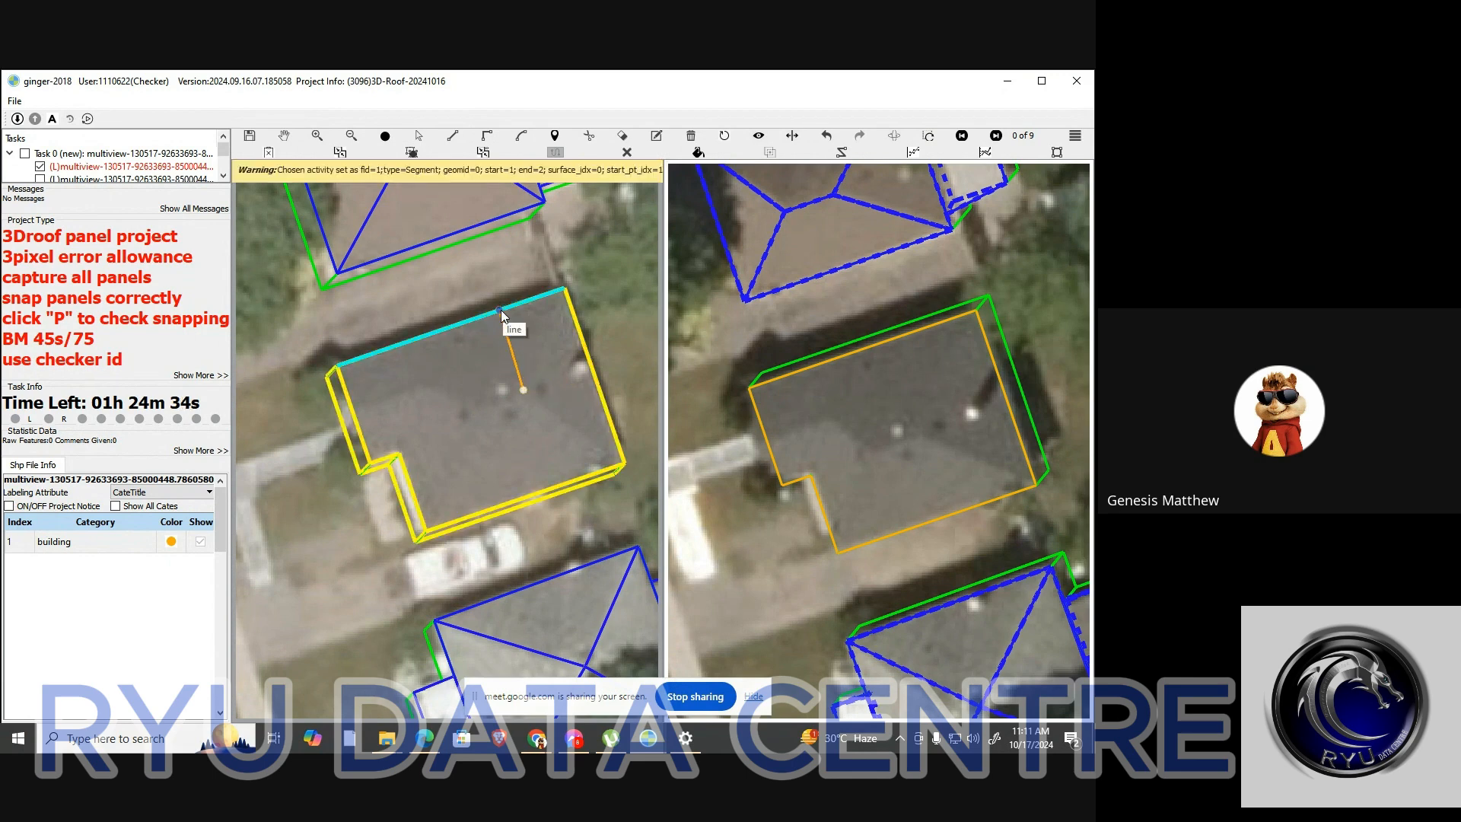
click(486, 405)
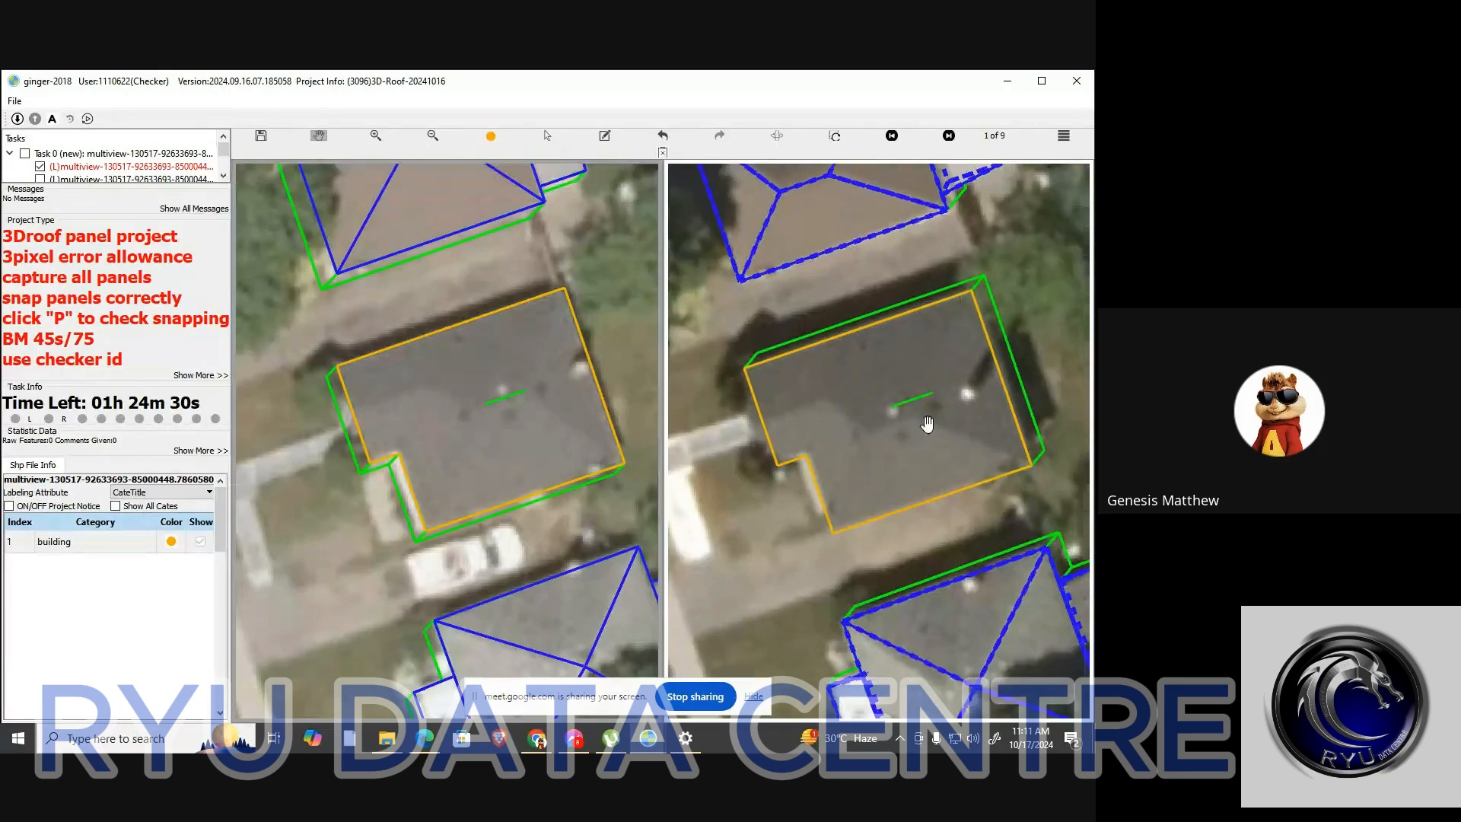
Dismiss the Messenger notification and shift the short line onto the roof's ridge in the second image
scroll(927, 424, up, 2)
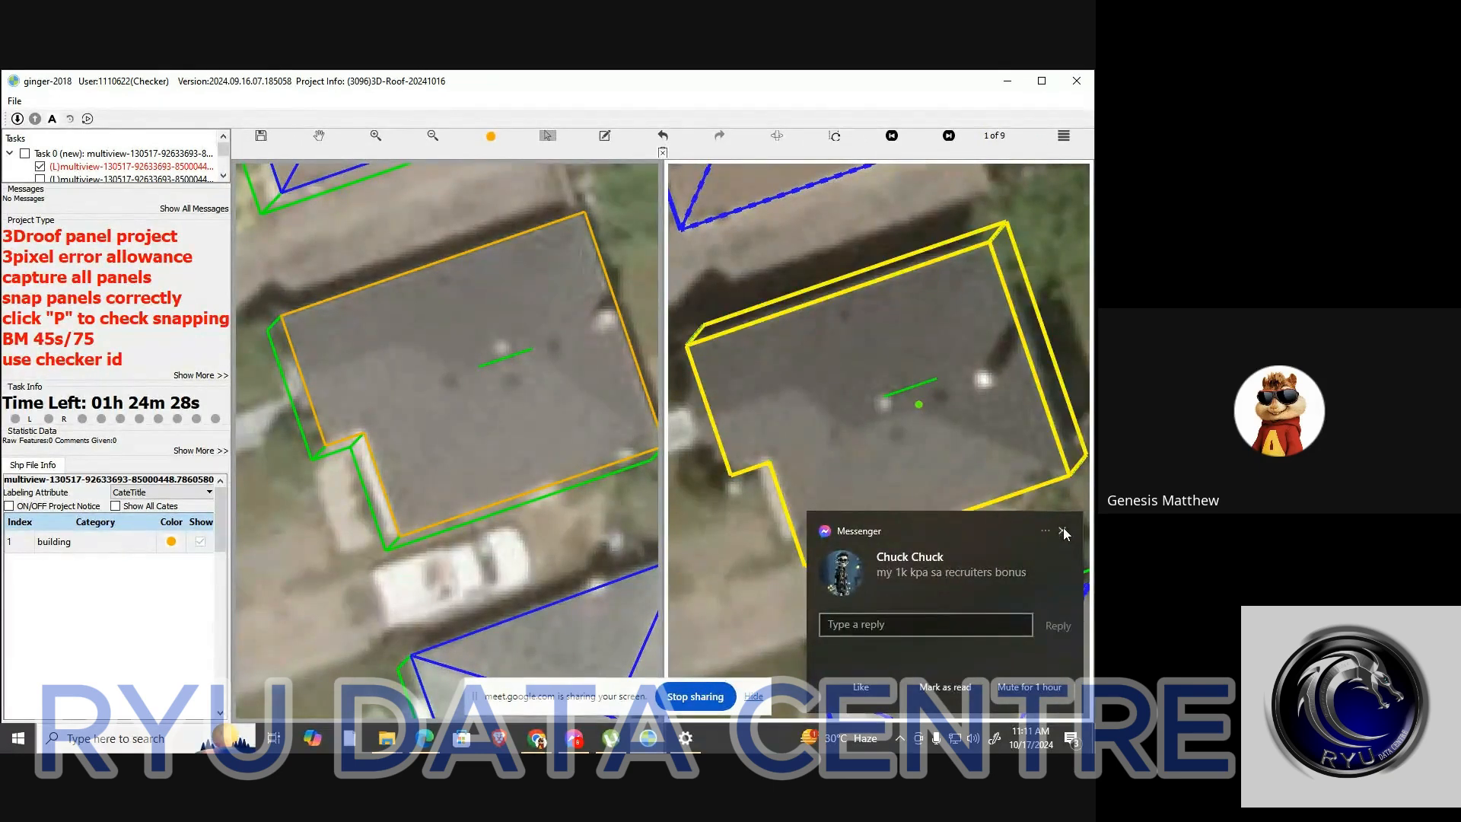
click(1063, 530)
click(916, 388)
drag(916, 388, 890, 418)
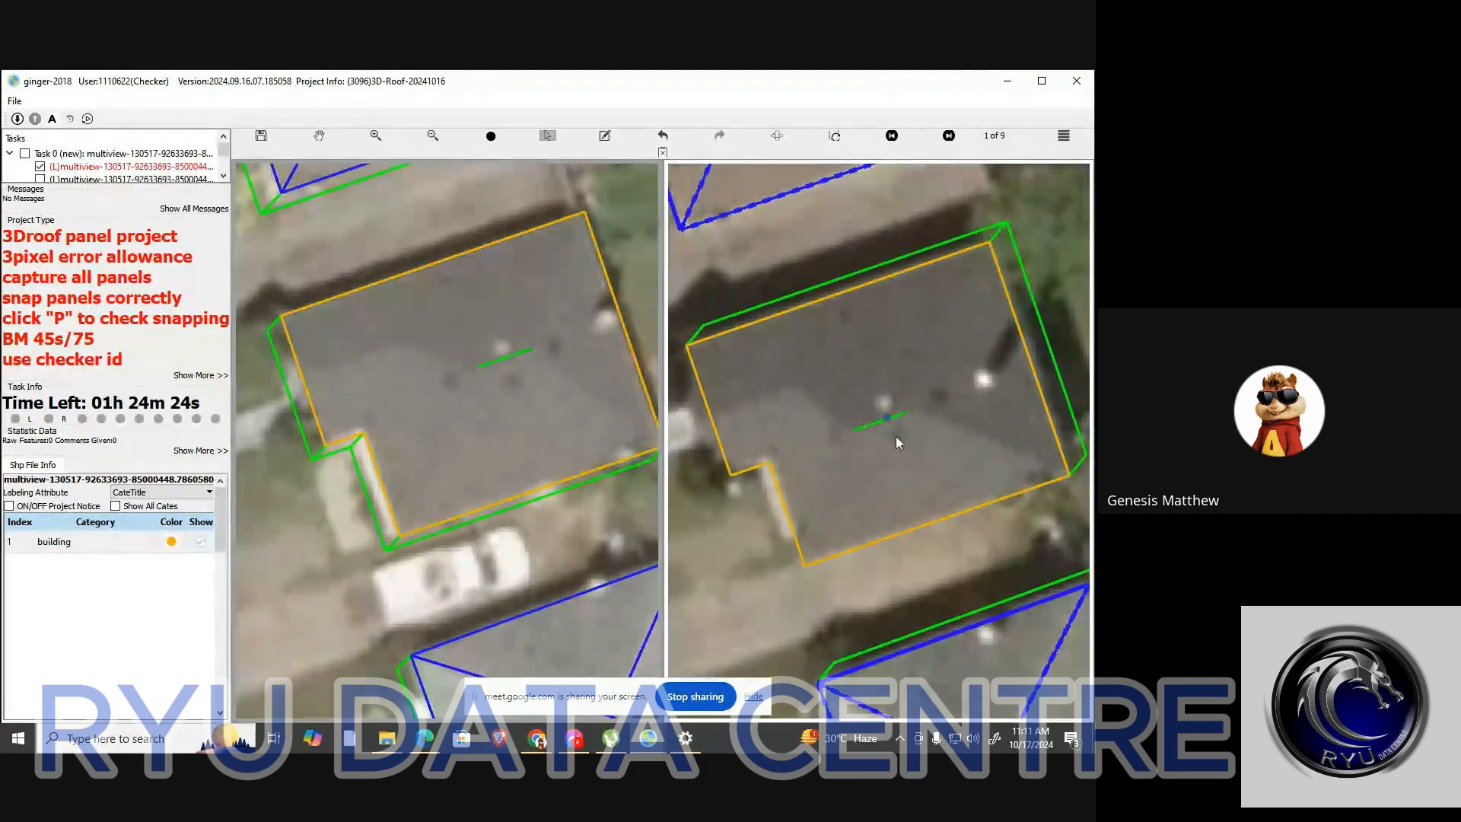
key(h)
scroll(860, 494, down, 2)
scroll(415, 448, up, 2)
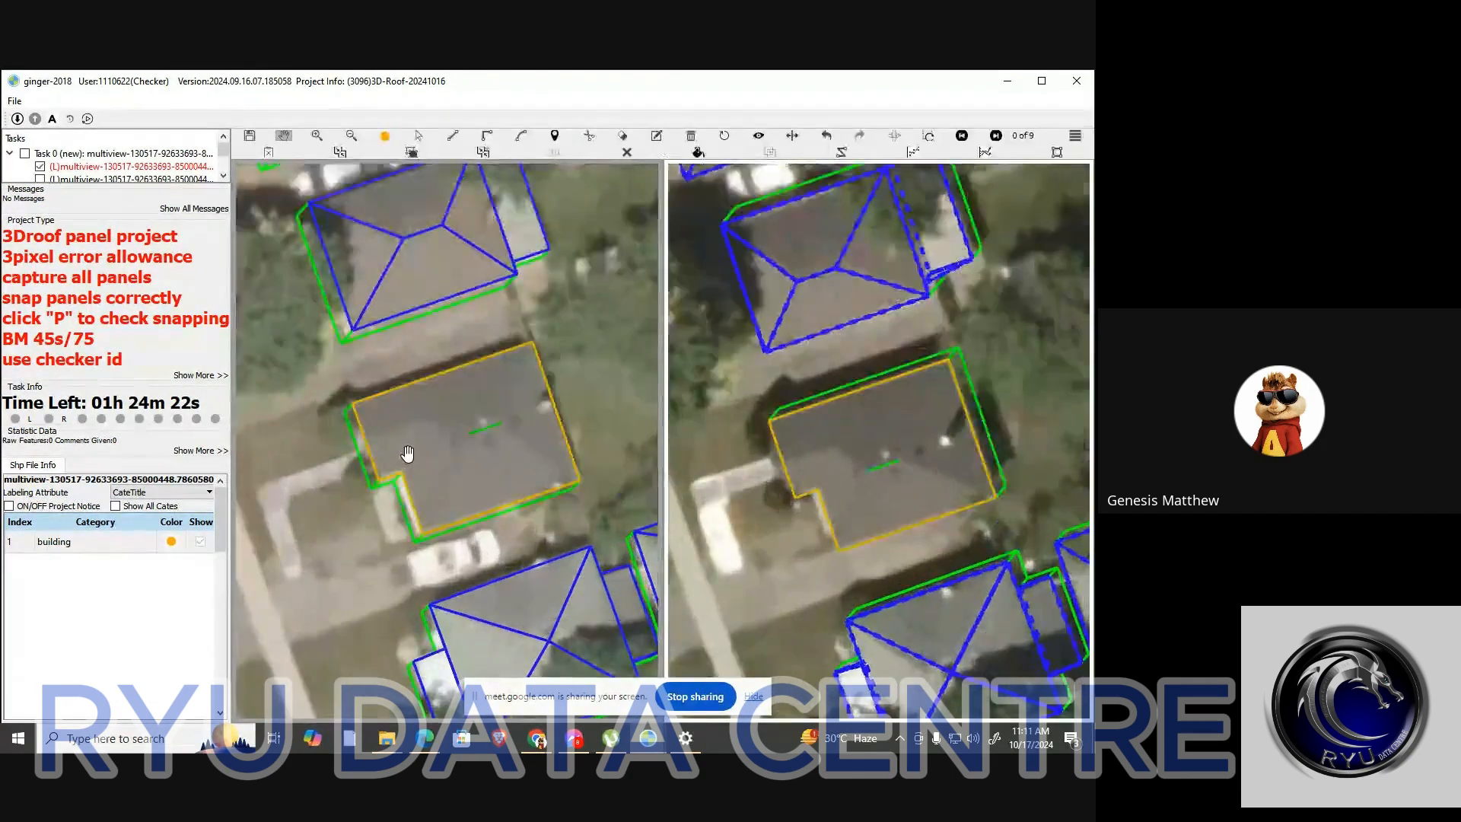
Draw a dividing line from the notch's inner corner to the roof's upper edge, separating the narrow street-side strip
scroll(418, 448, down, 2)
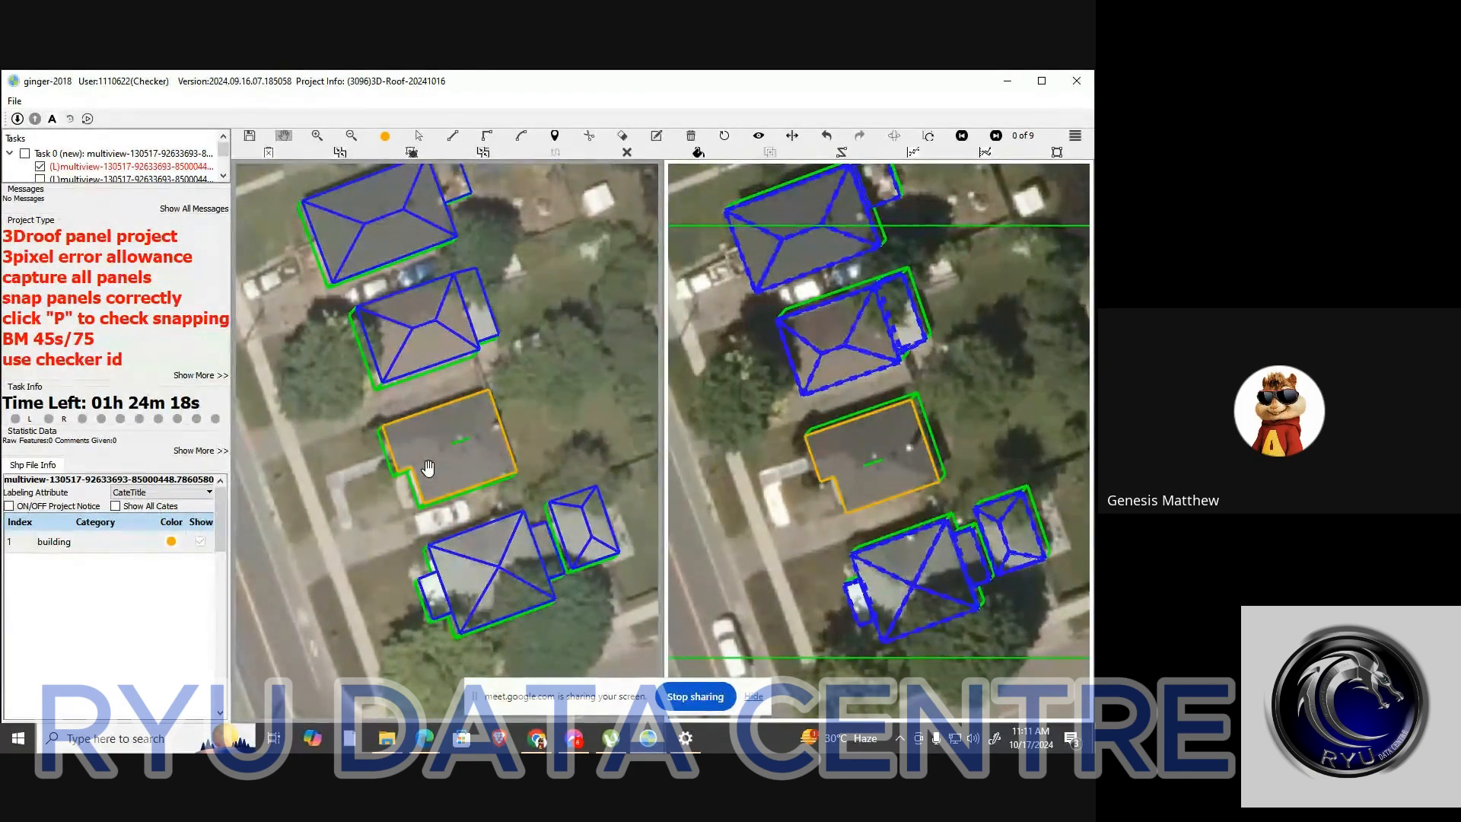
scroll(430, 468, up, 3)
drag(428, 467, 471, 435)
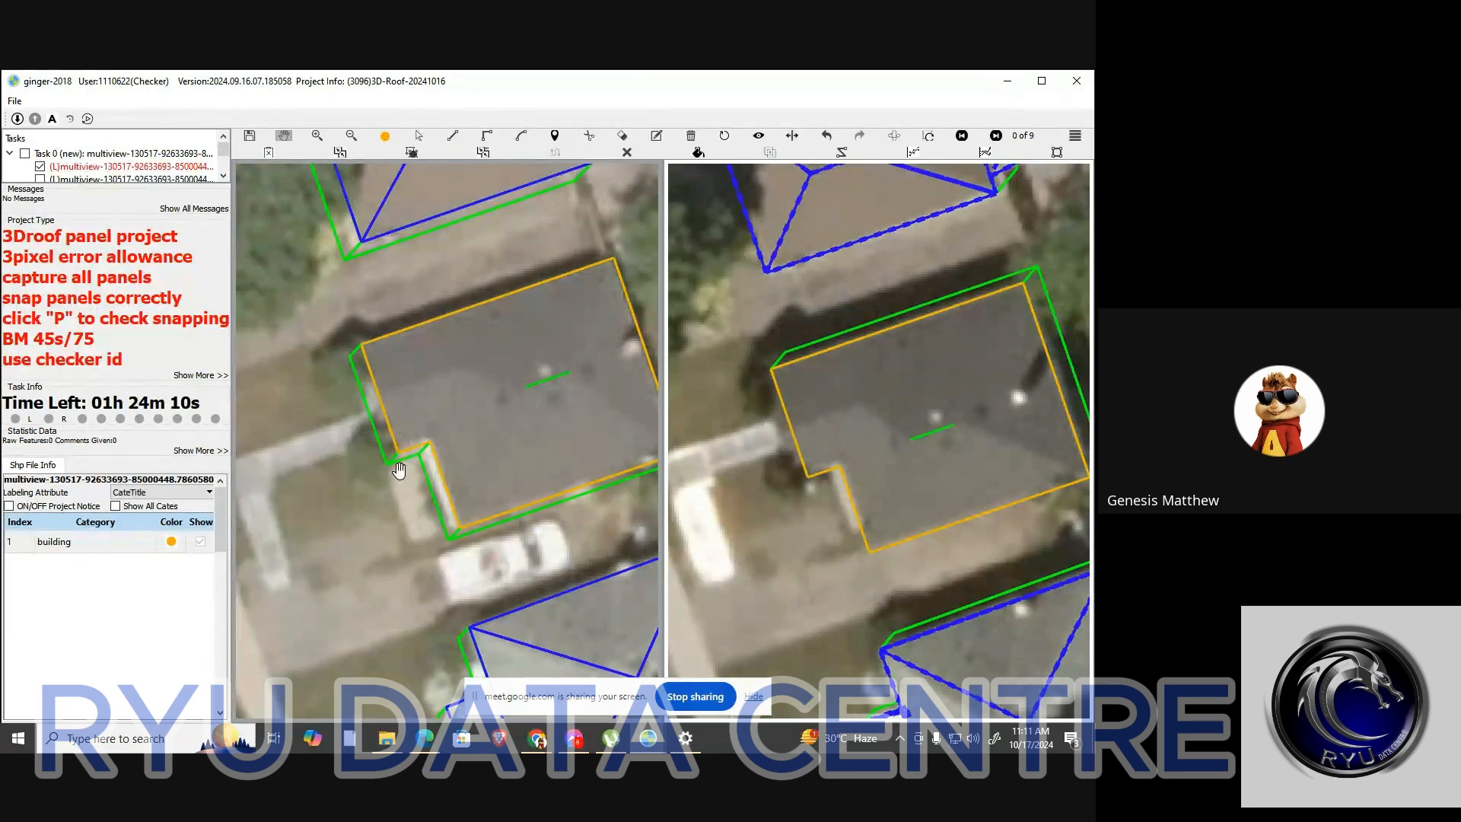
key(space)
click(386, 404)
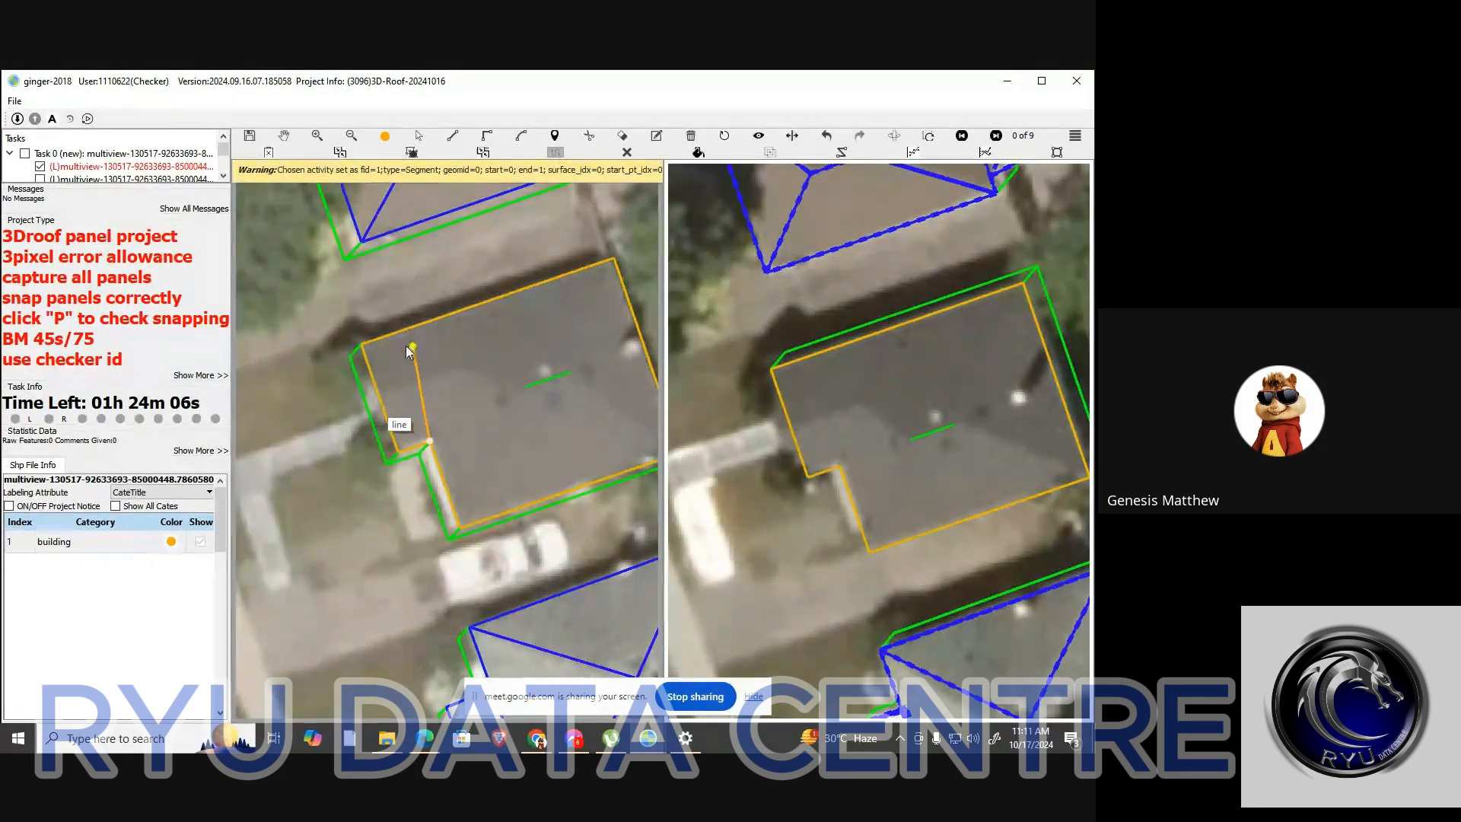
click(397, 338)
key(space)
scroll(452, 400, down, 1)
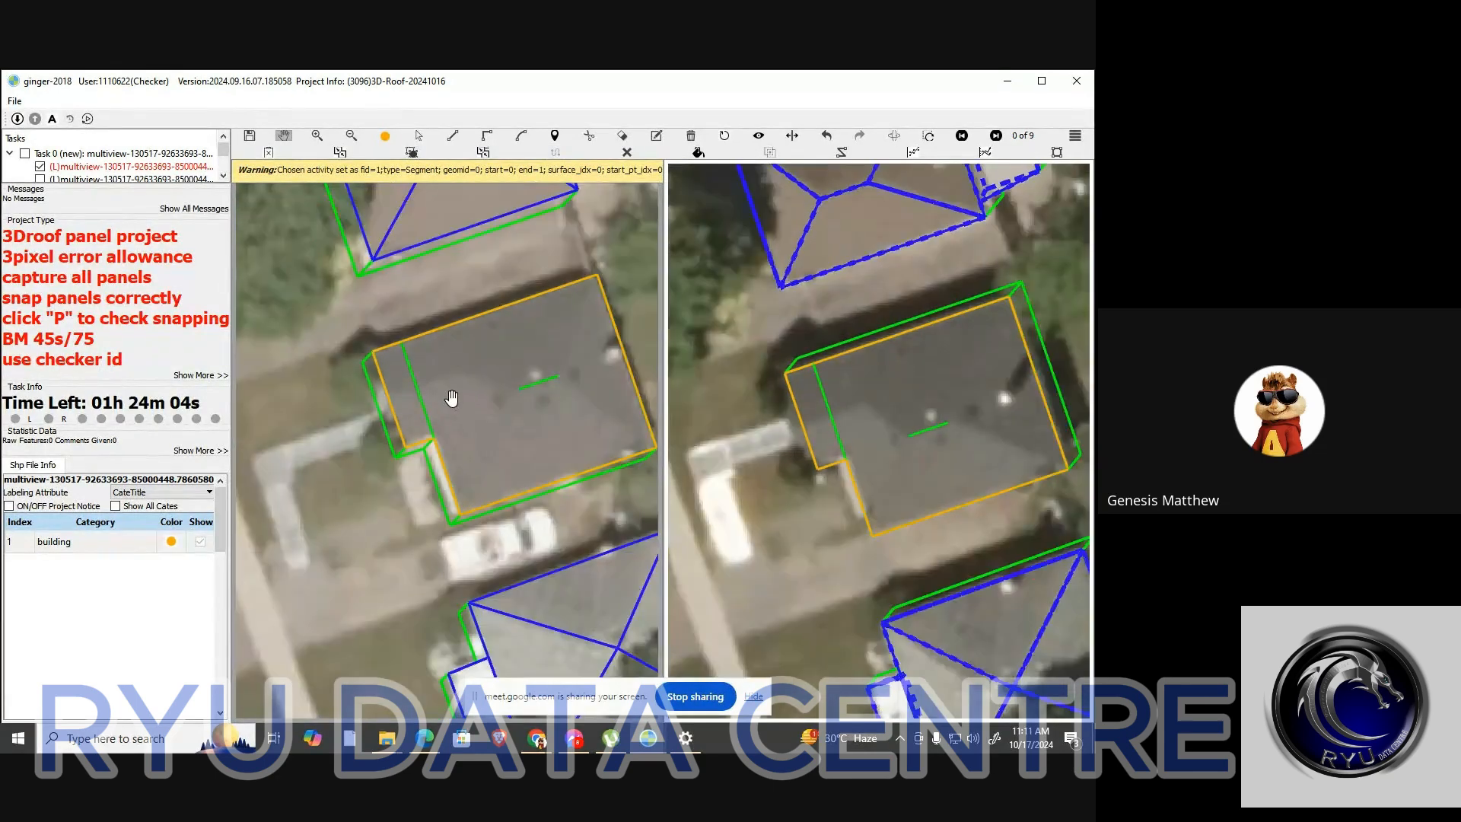
Compare the ridge and the dividing line with the roof in both images
scroll(452, 401, down, 1)
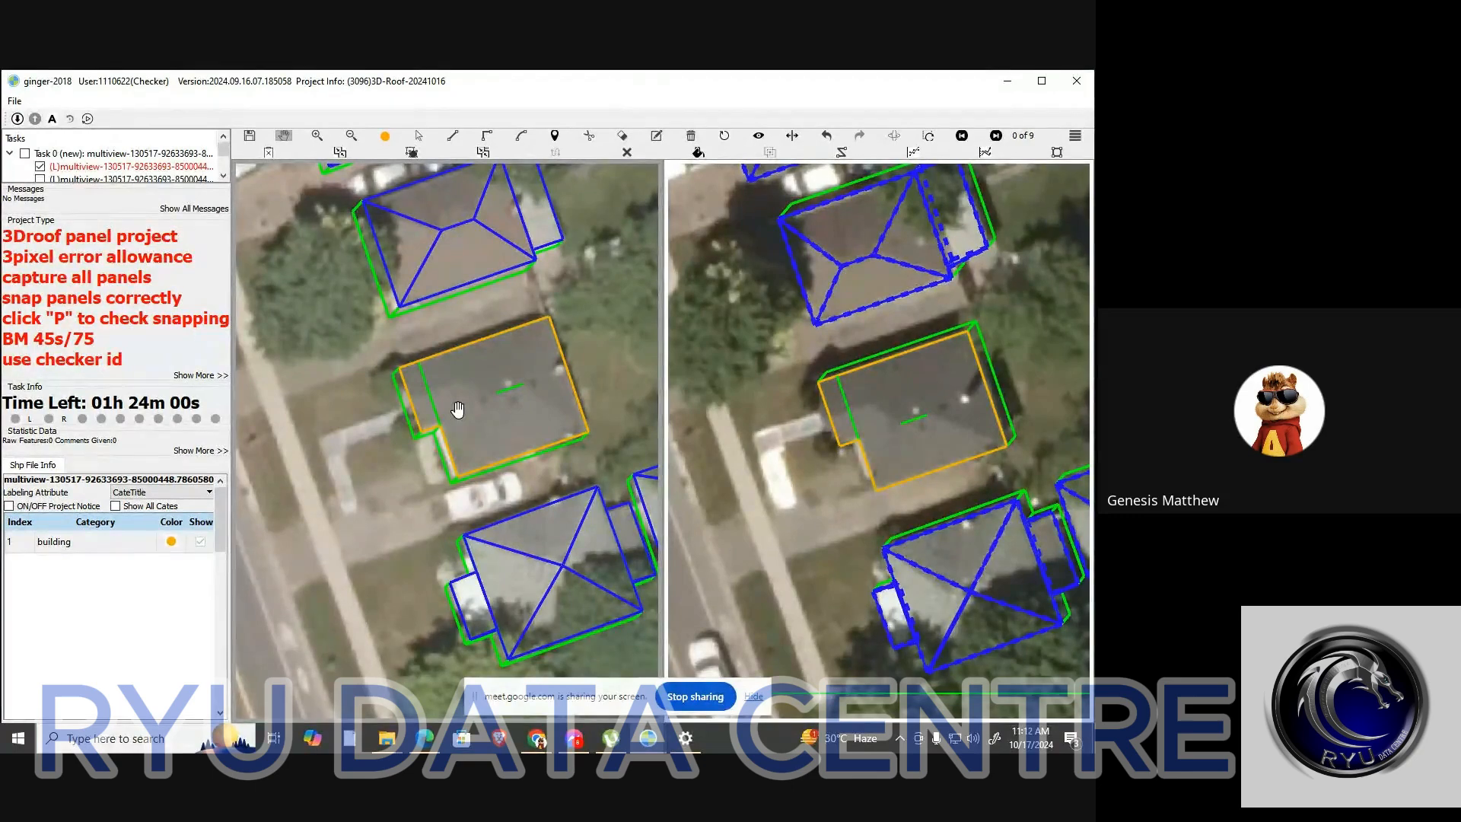
scroll(497, 409, up, 2)
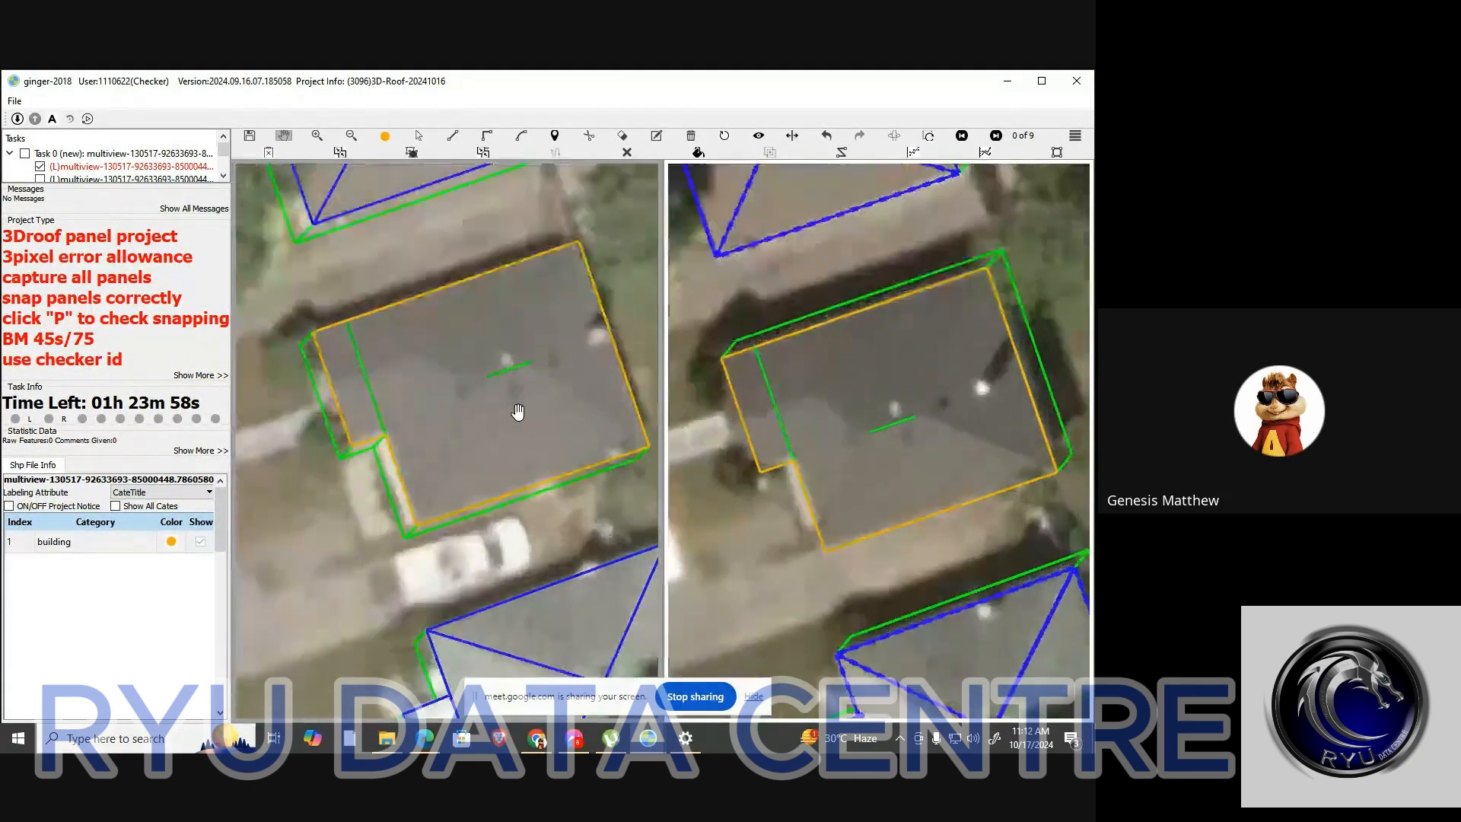
scroll(496, 409, down, 2)
key(space)
scroll(385, 421, up, 3)
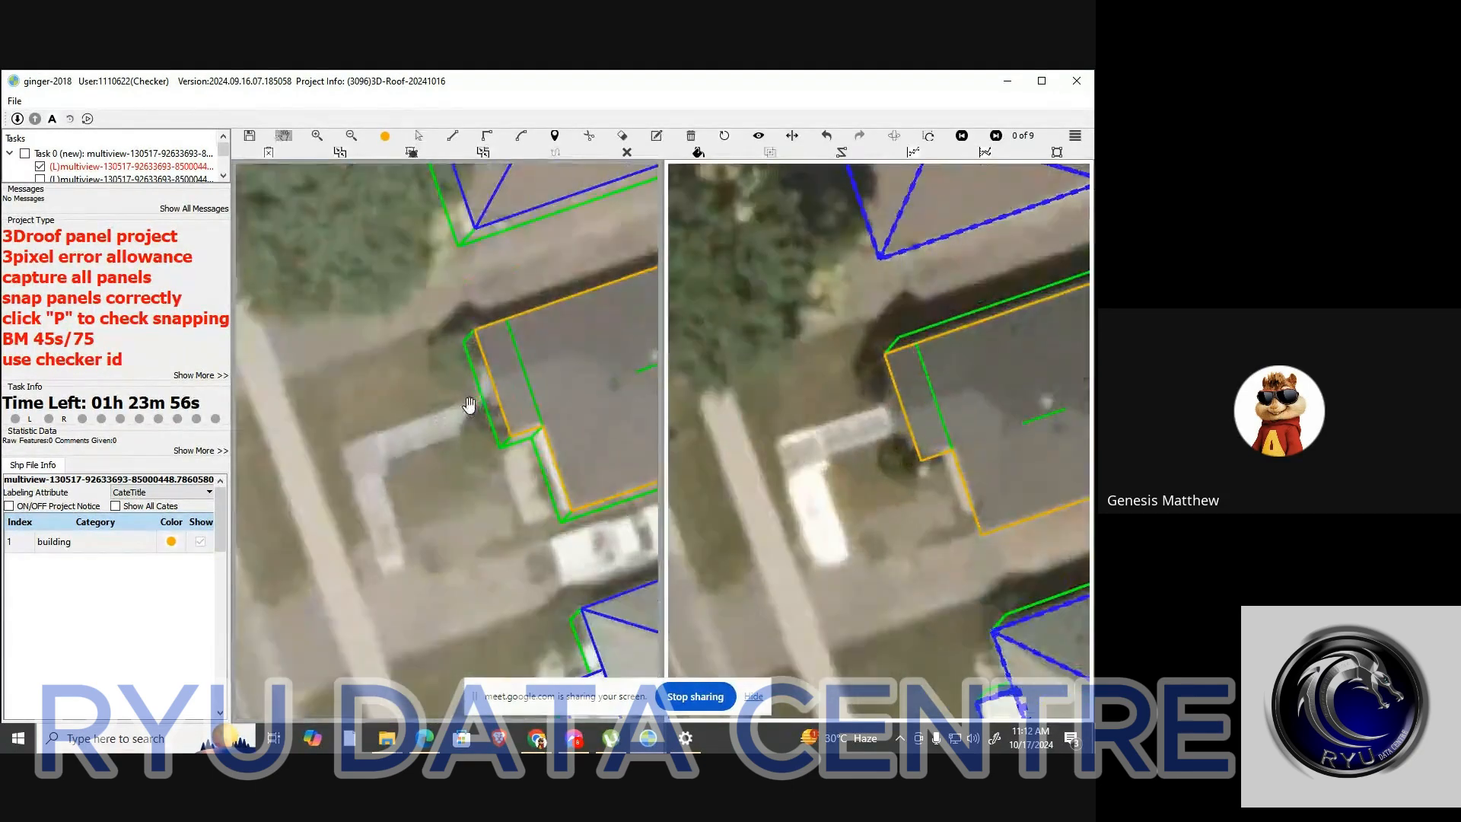
key(space)
scroll(531, 395, down, 2)
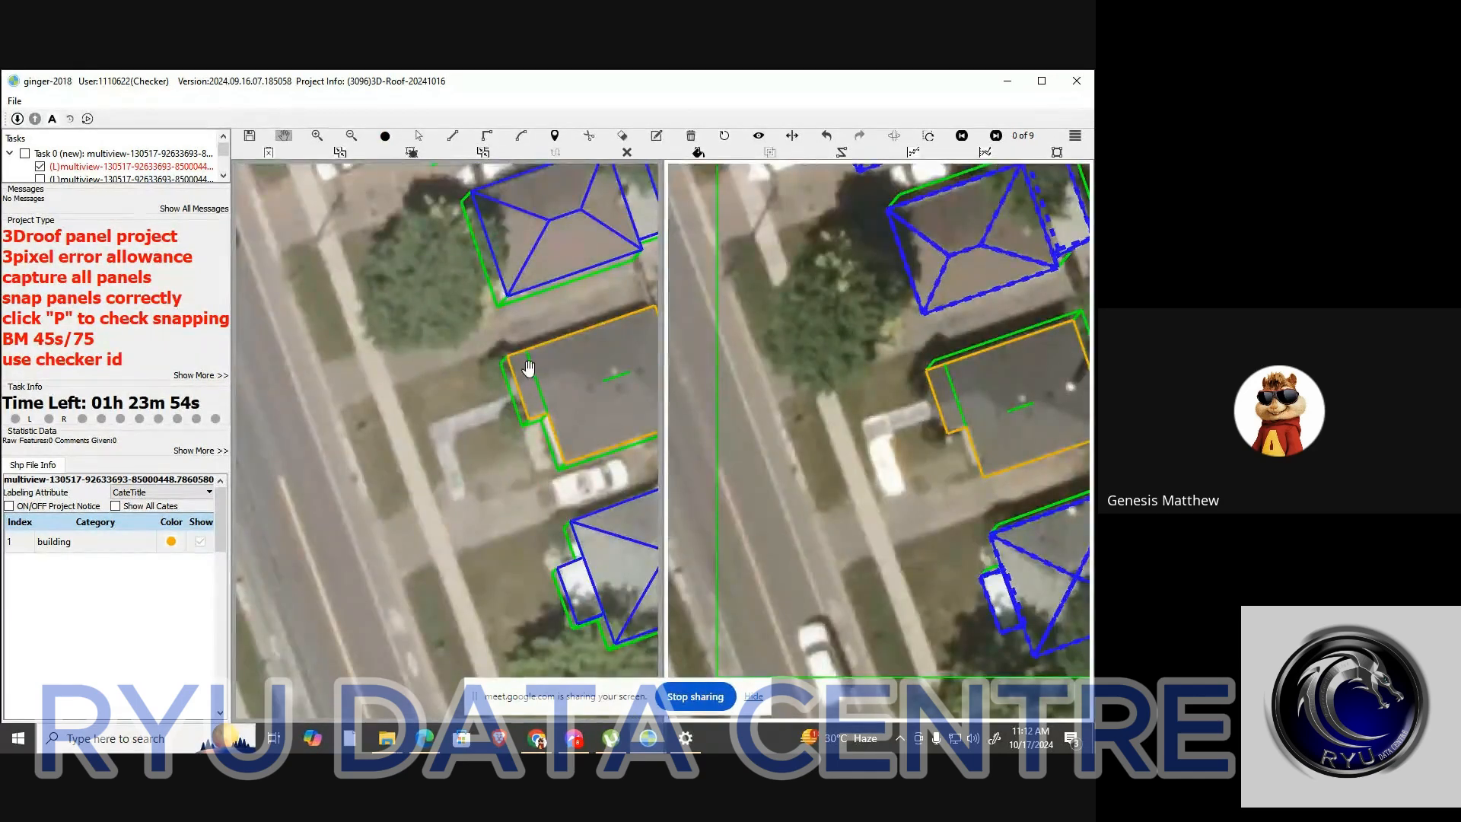
key(l)
key(space)
drag(580, 367, 459, 408)
key(space)
click(410, 388)
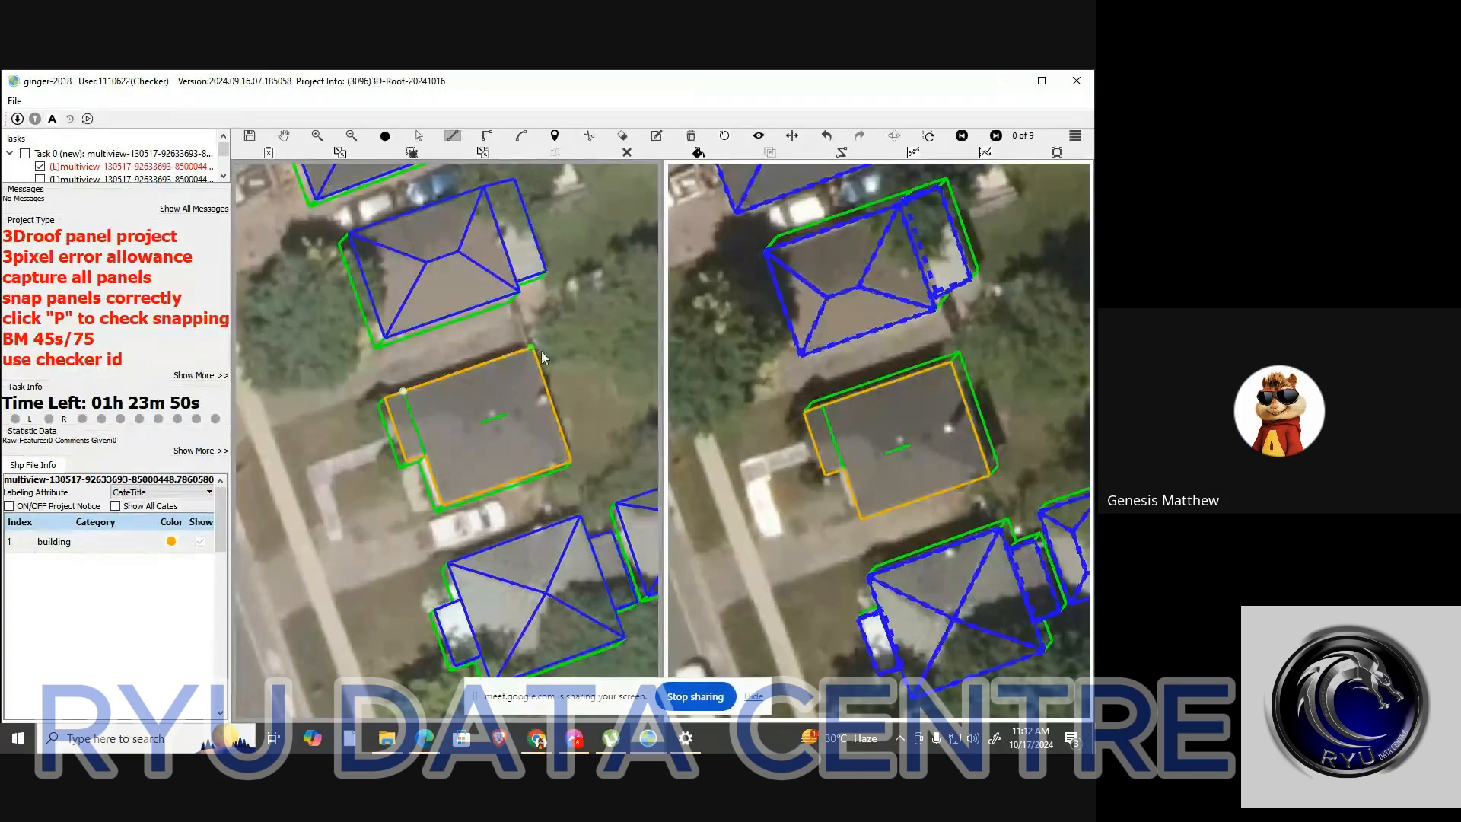
key(space)
scroll(469, 431, up, 3)
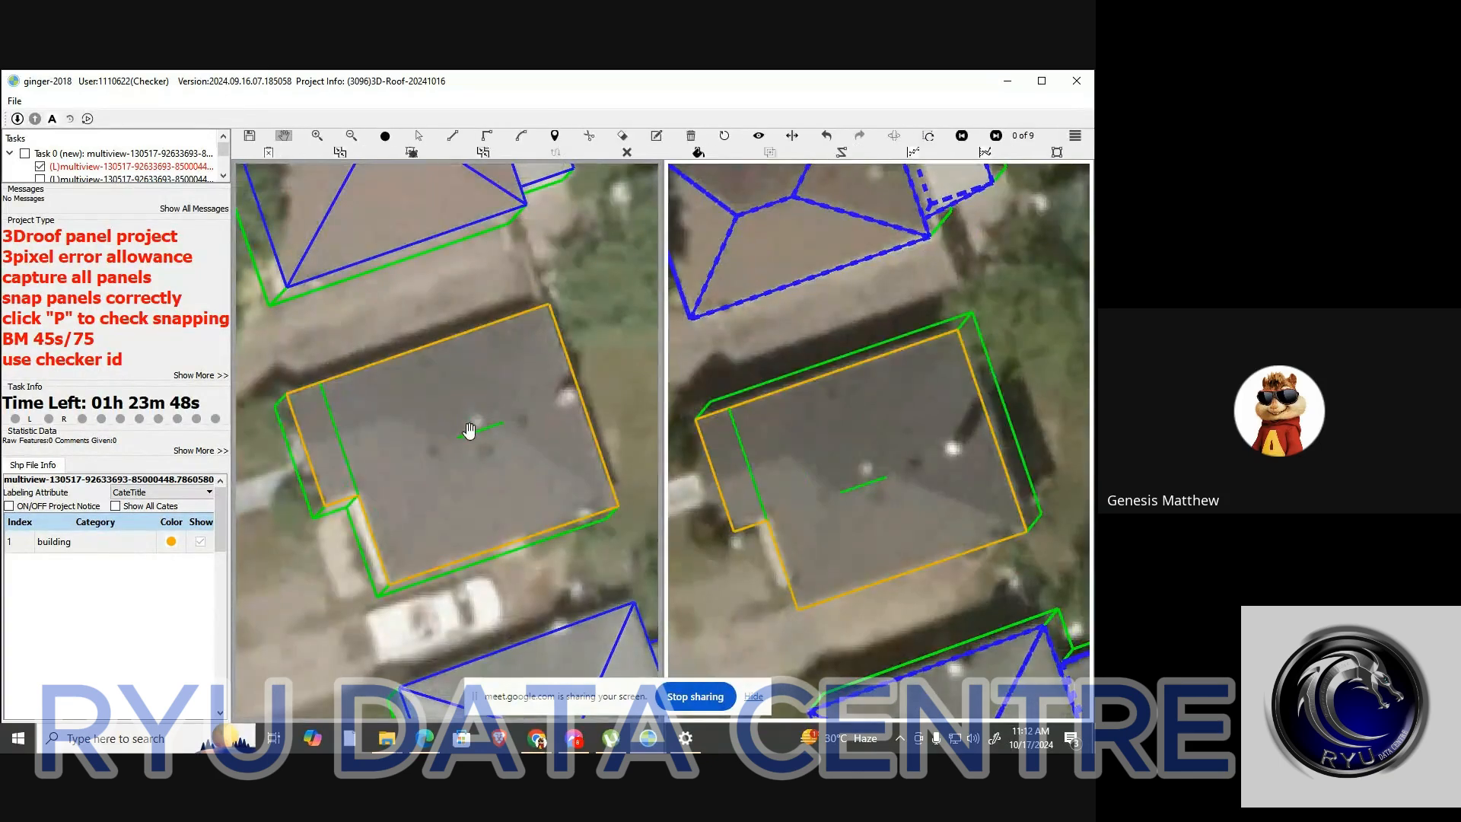
scroll(464, 482, down, 2)
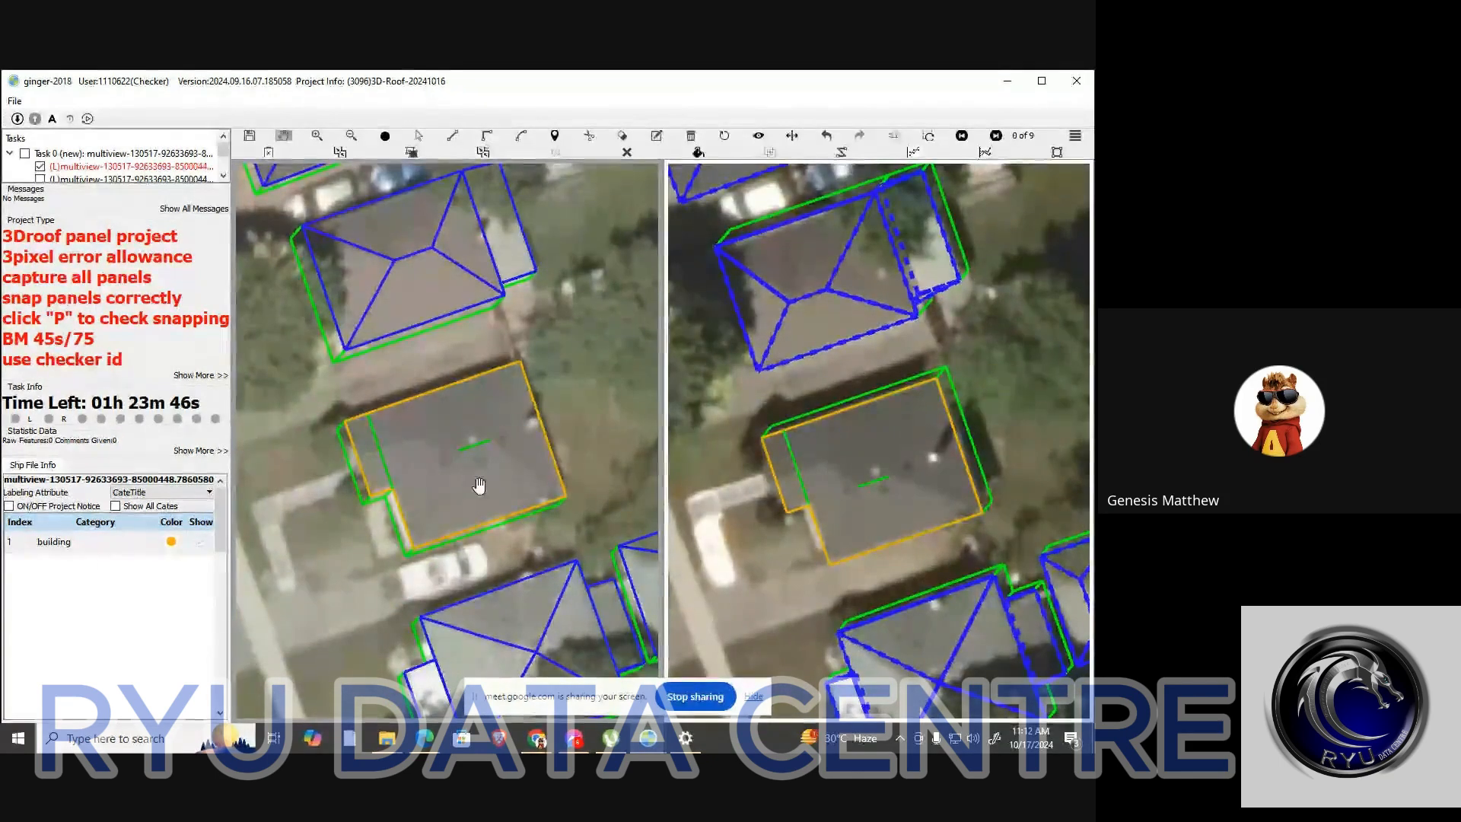
drag(480, 483, 477, 444)
key(space)
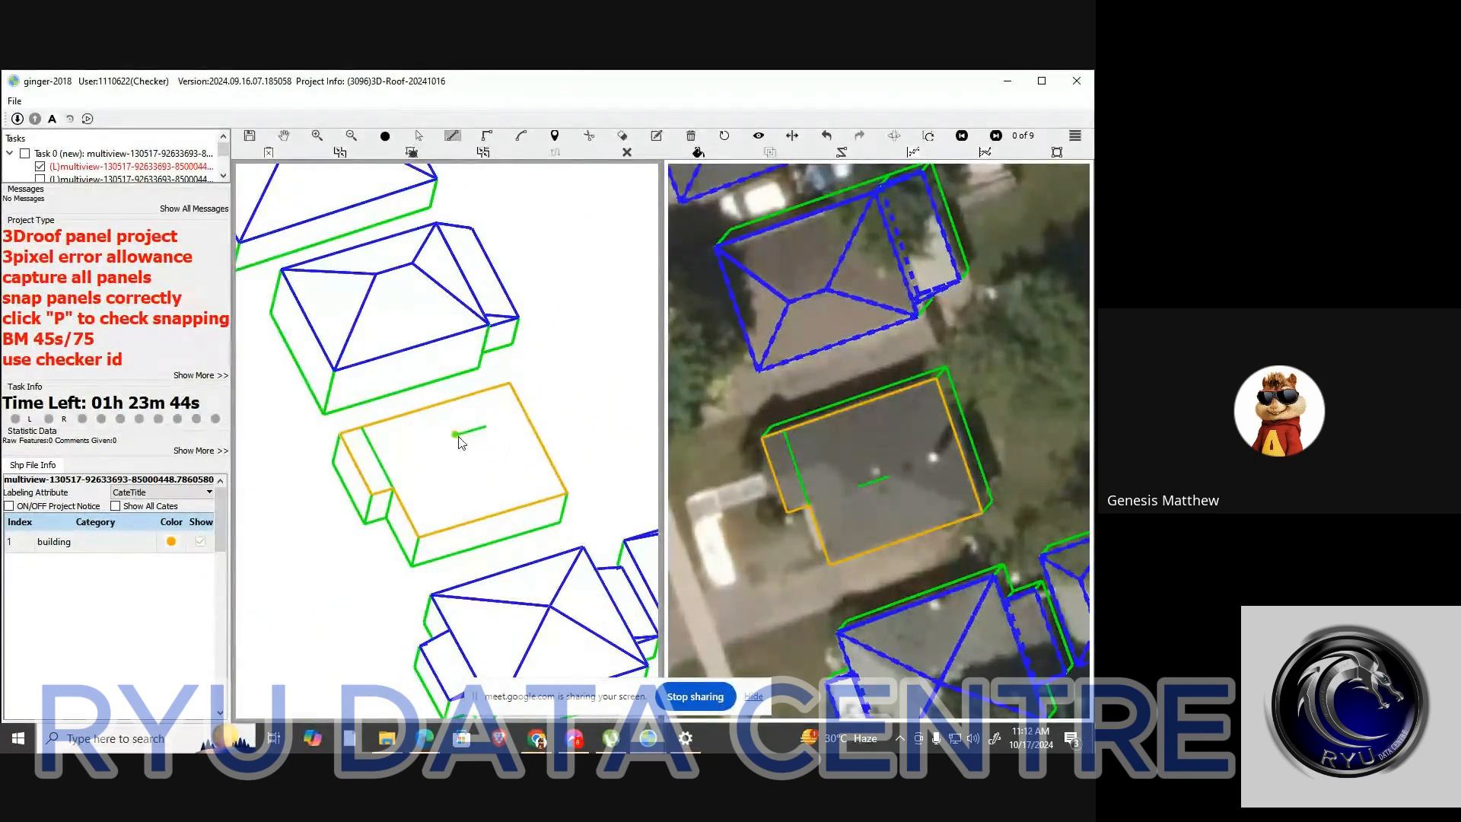
click(456, 435)
click(420, 538)
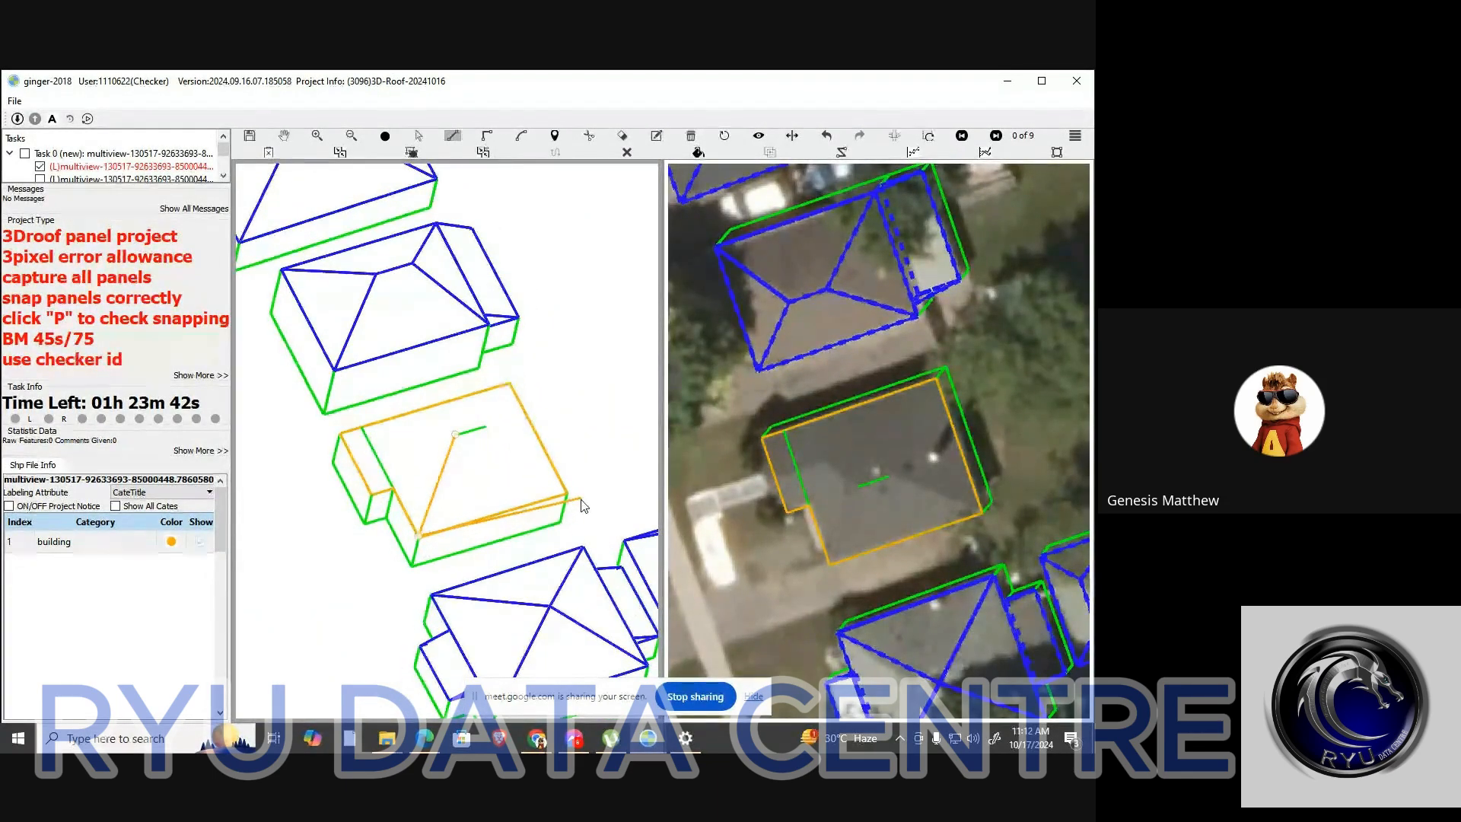
key(Escape)
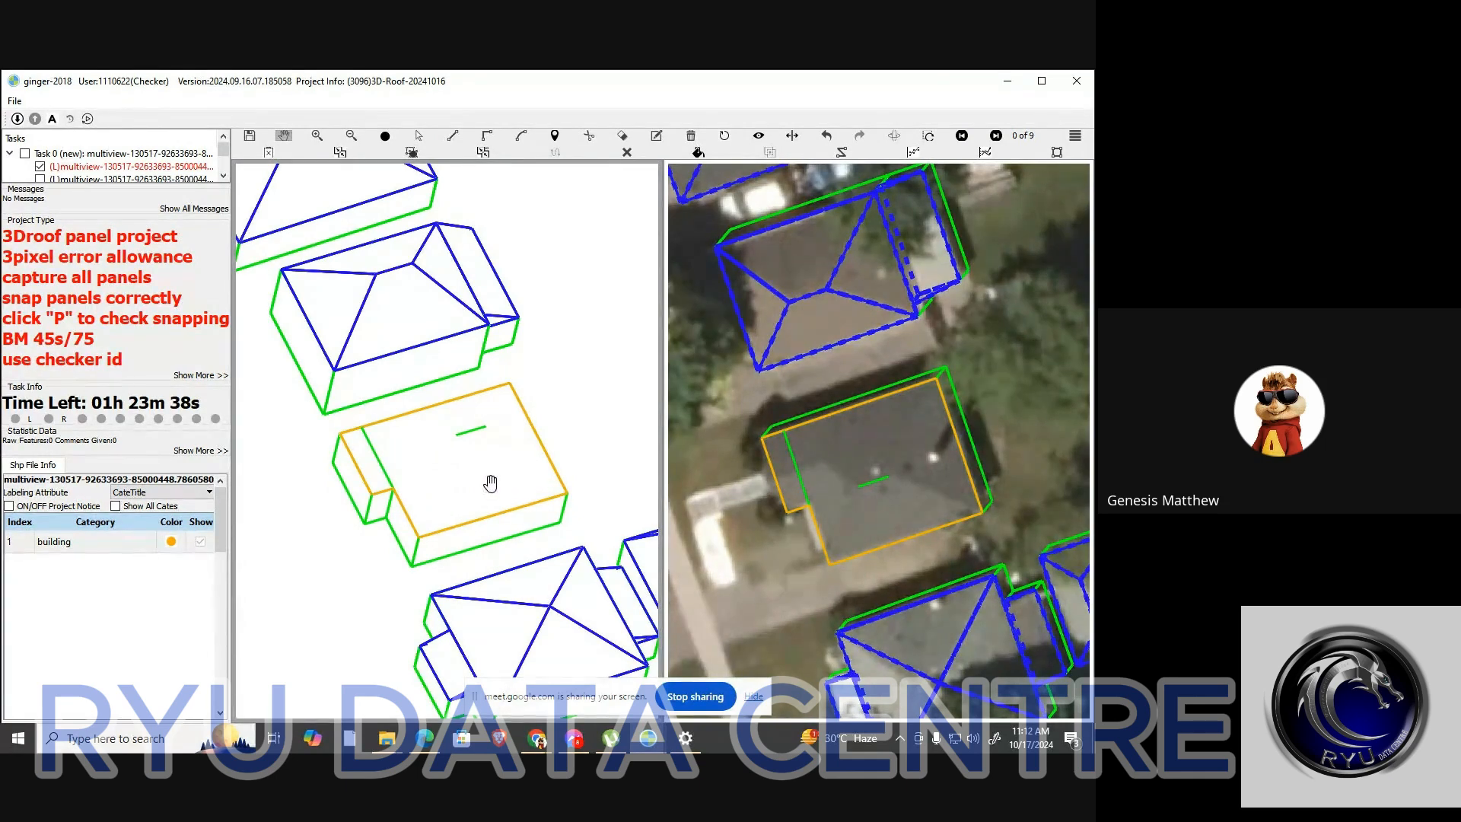
Trace the lower roof panel between the ridge and the two corners of the lower edge in the 3D wireframe
key(l)
click(455, 434)
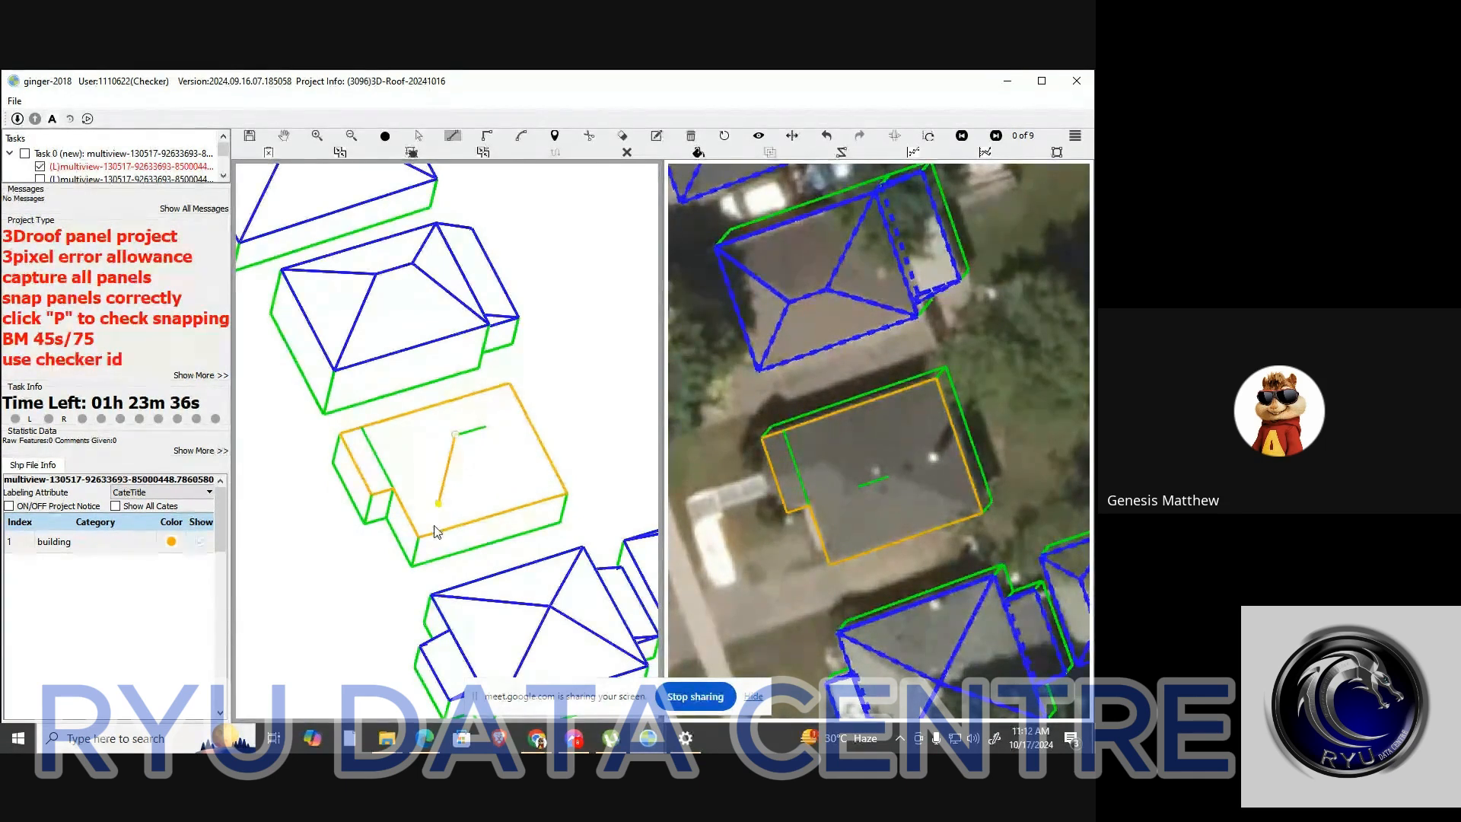
click(425, 543)
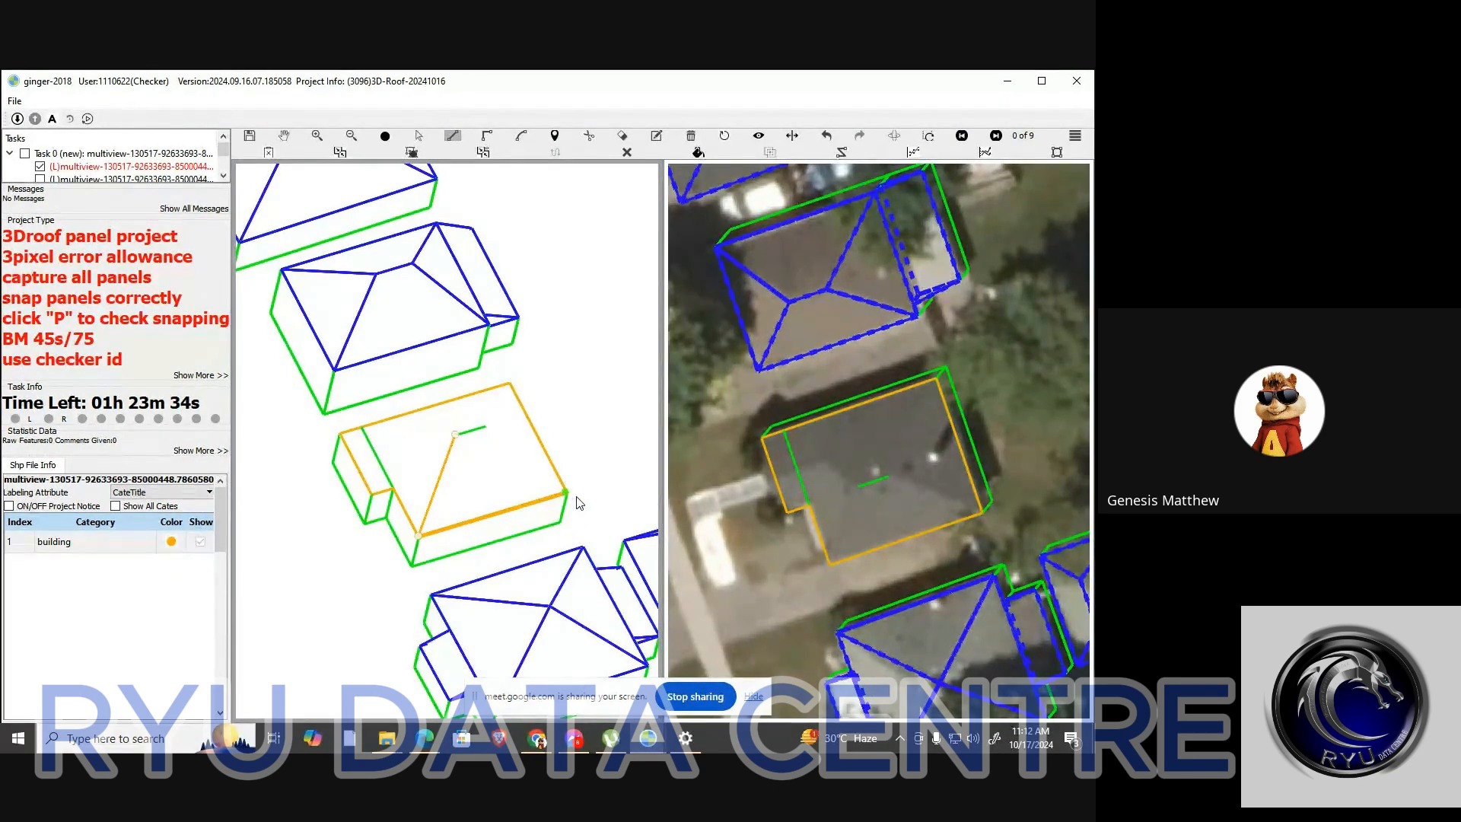
double_click(555, 485)
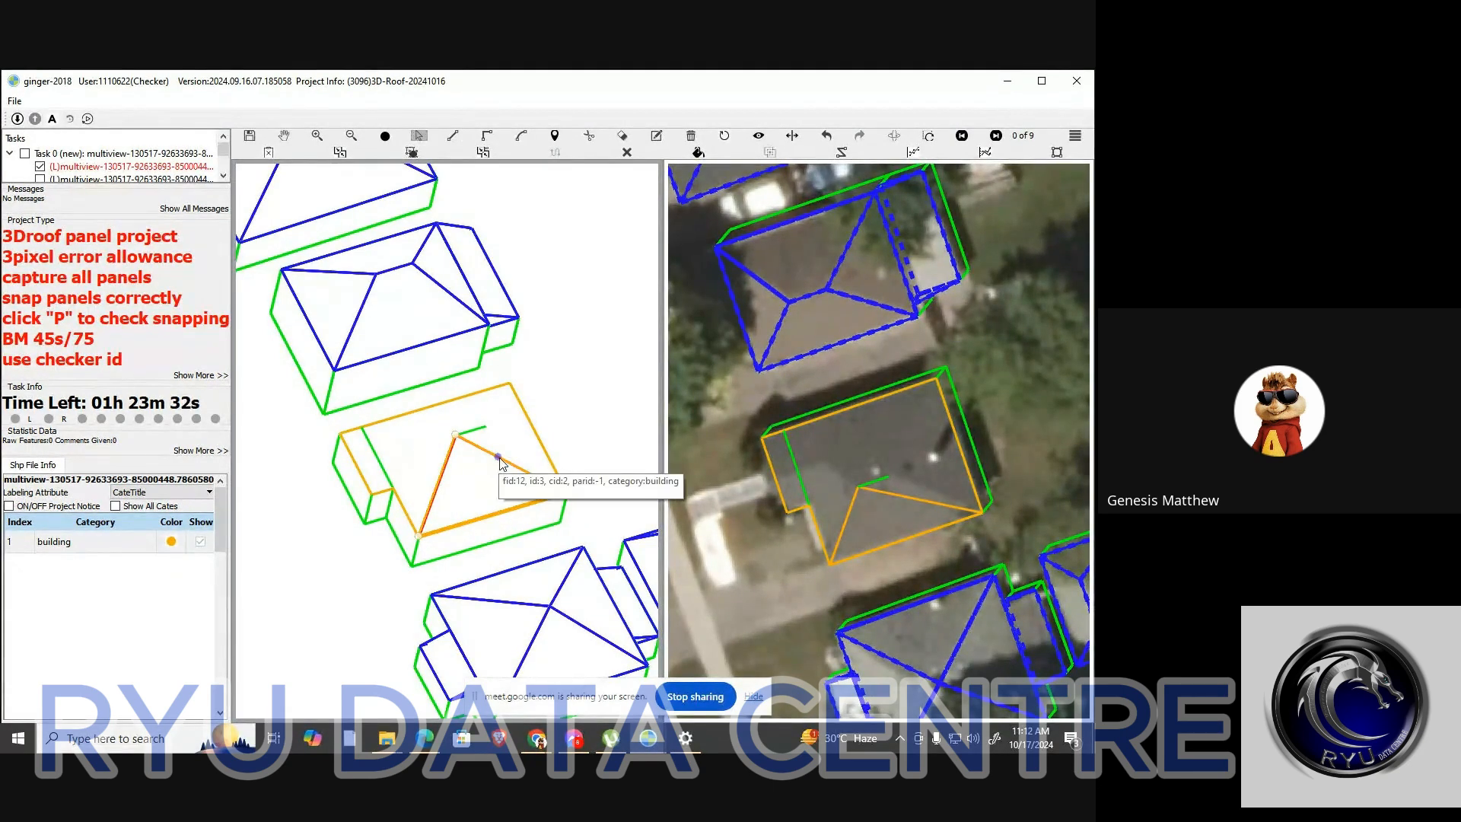
Trace the two triangular end panels by connecting each ridge end to its adjacent roof corners
key(space)
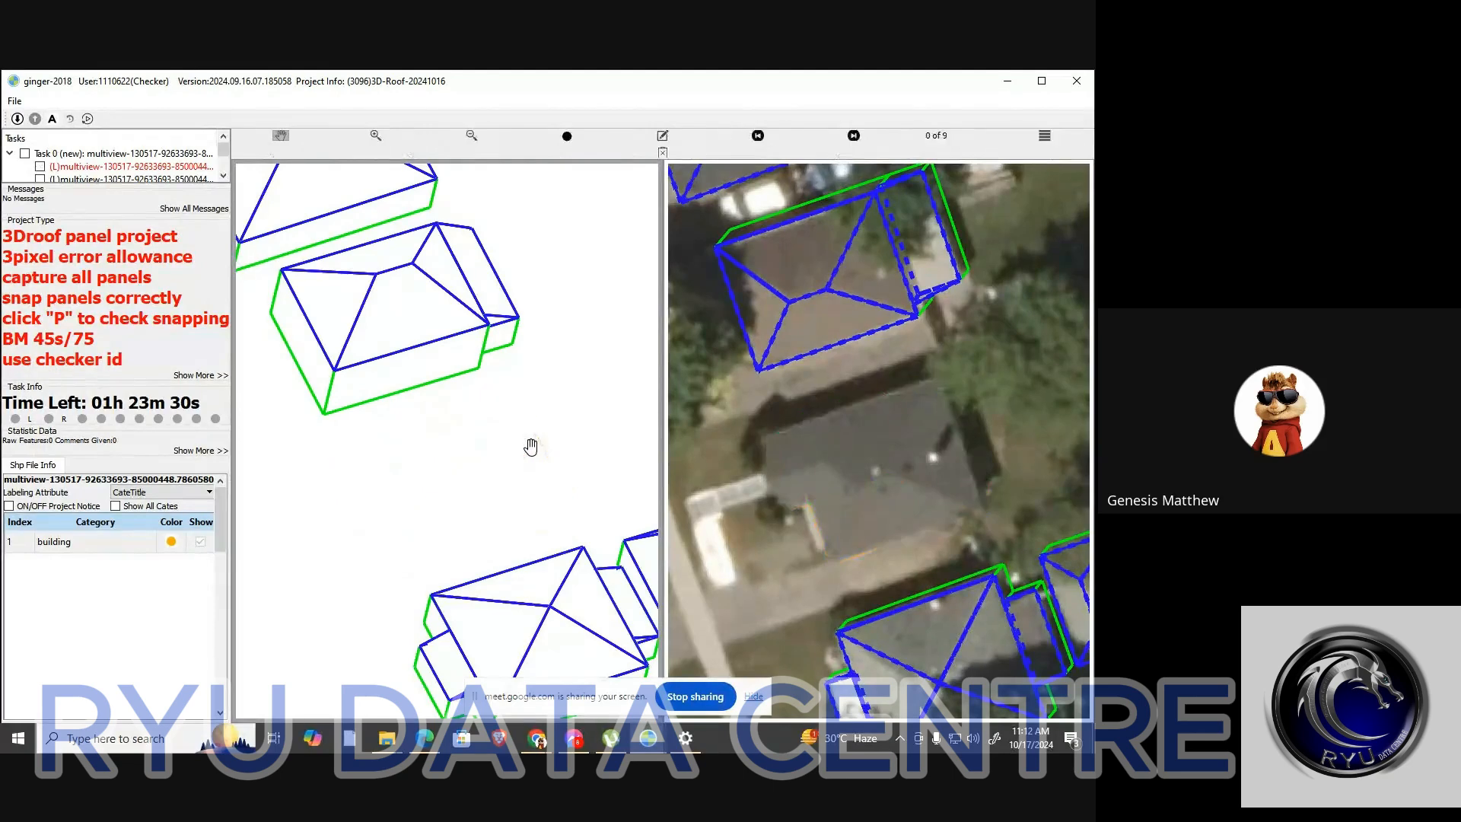
key(space)
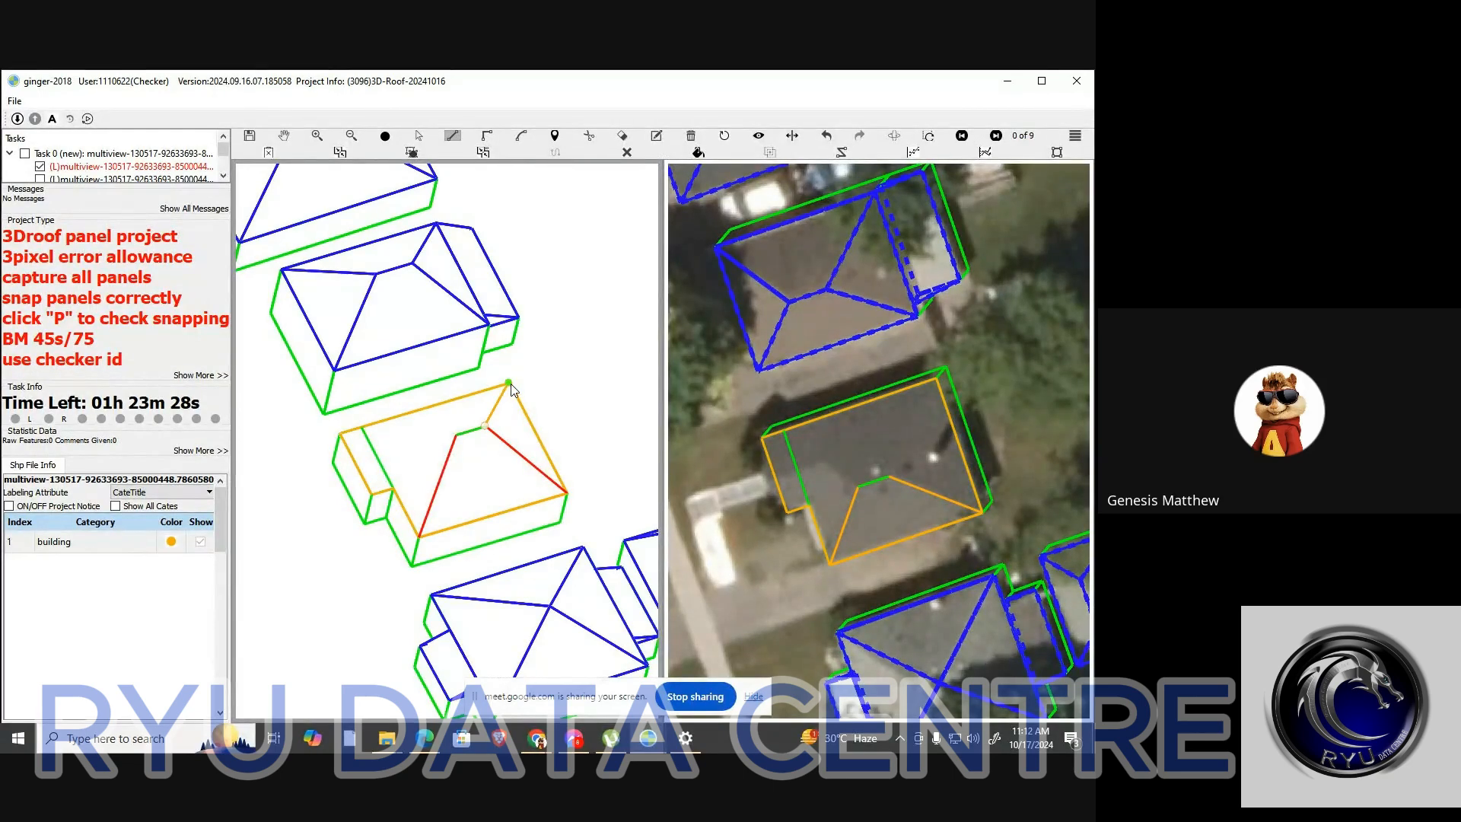
click(569, 495)
click(487, 428)
click(457, 435)
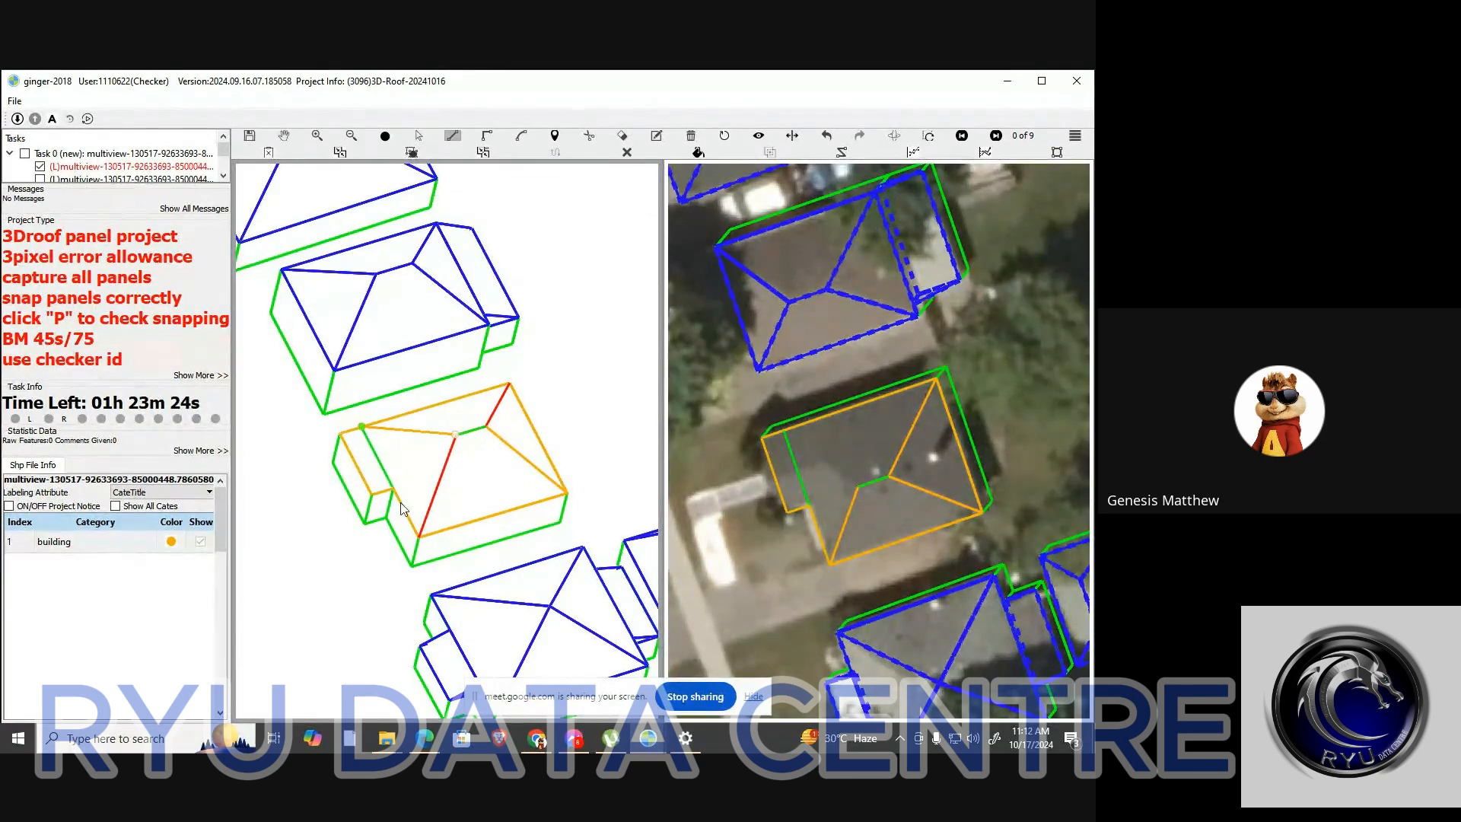
click(454, 435)
right_click(463, 431)
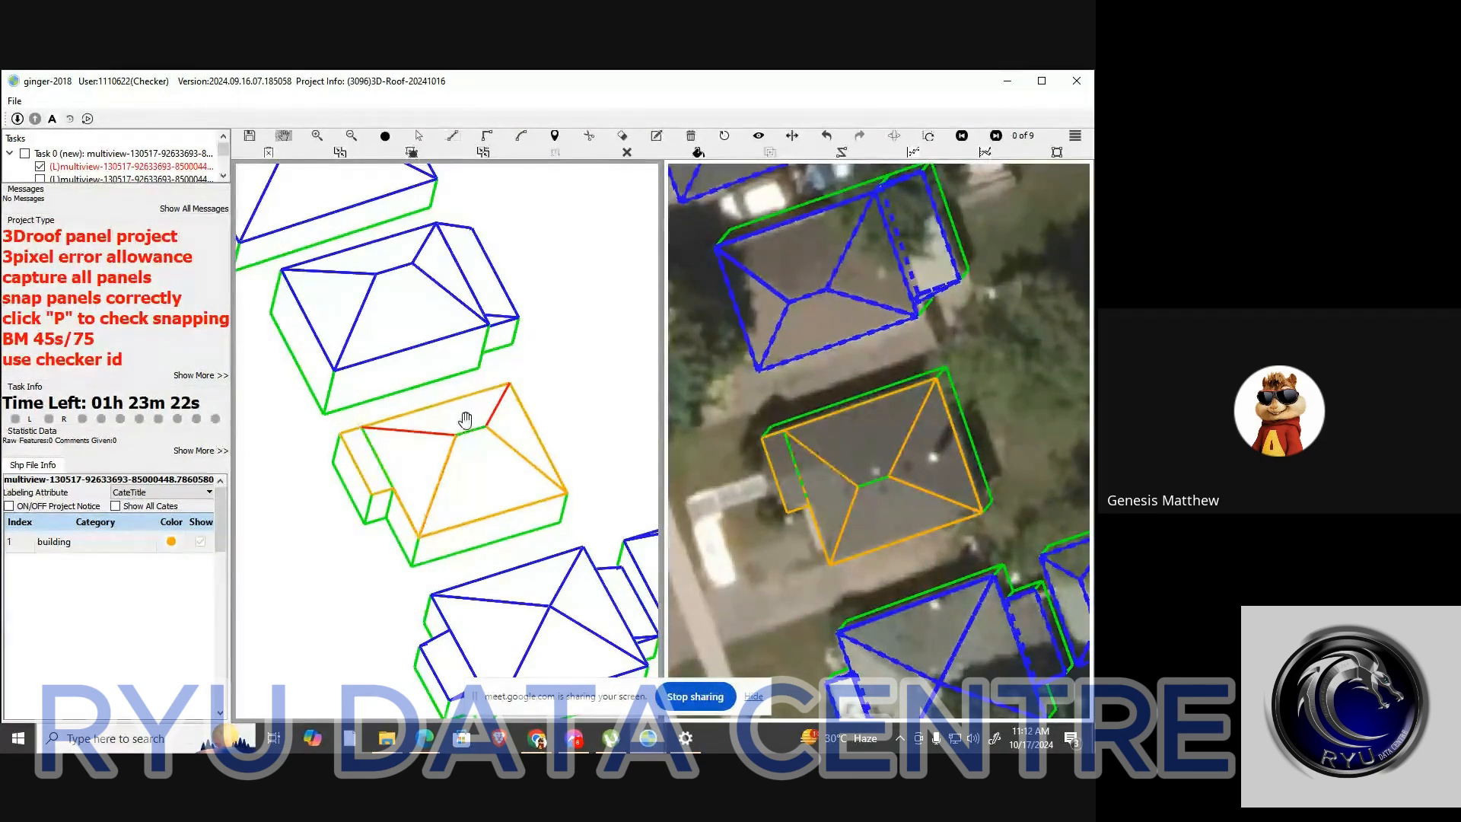
Trace the upper roof panel between the upper edge and the ridge, save the work and check it against both images
mouse_move(463, 421)
mouse_down()
mouse_move(472, 452)
mouse_move(480, 437)
mouse_up()
key(l)
click(509, 374)
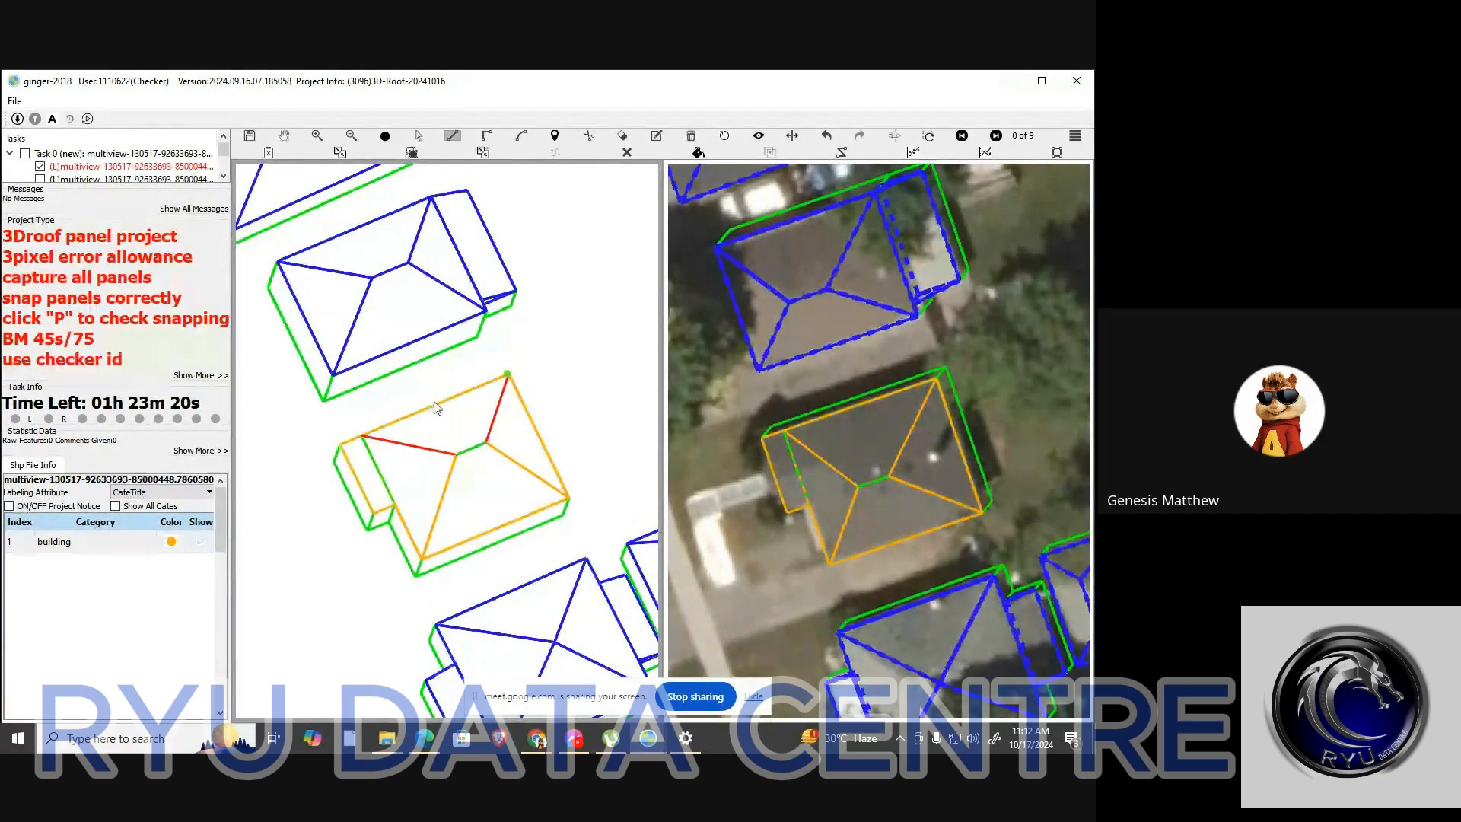
click(362, 436)
click(456, 457)
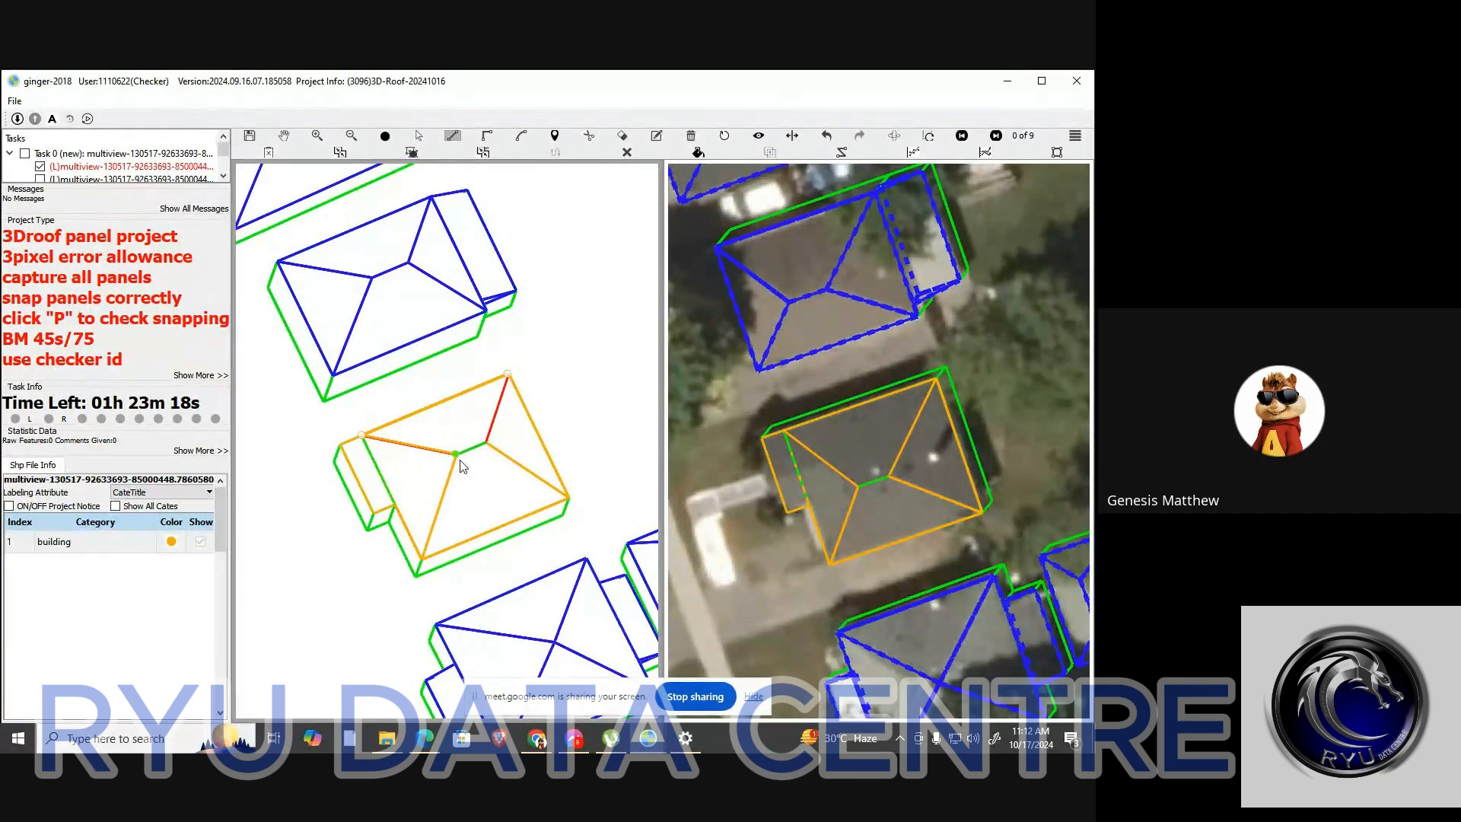
right_click(499, 449)
key(ctrl+s)
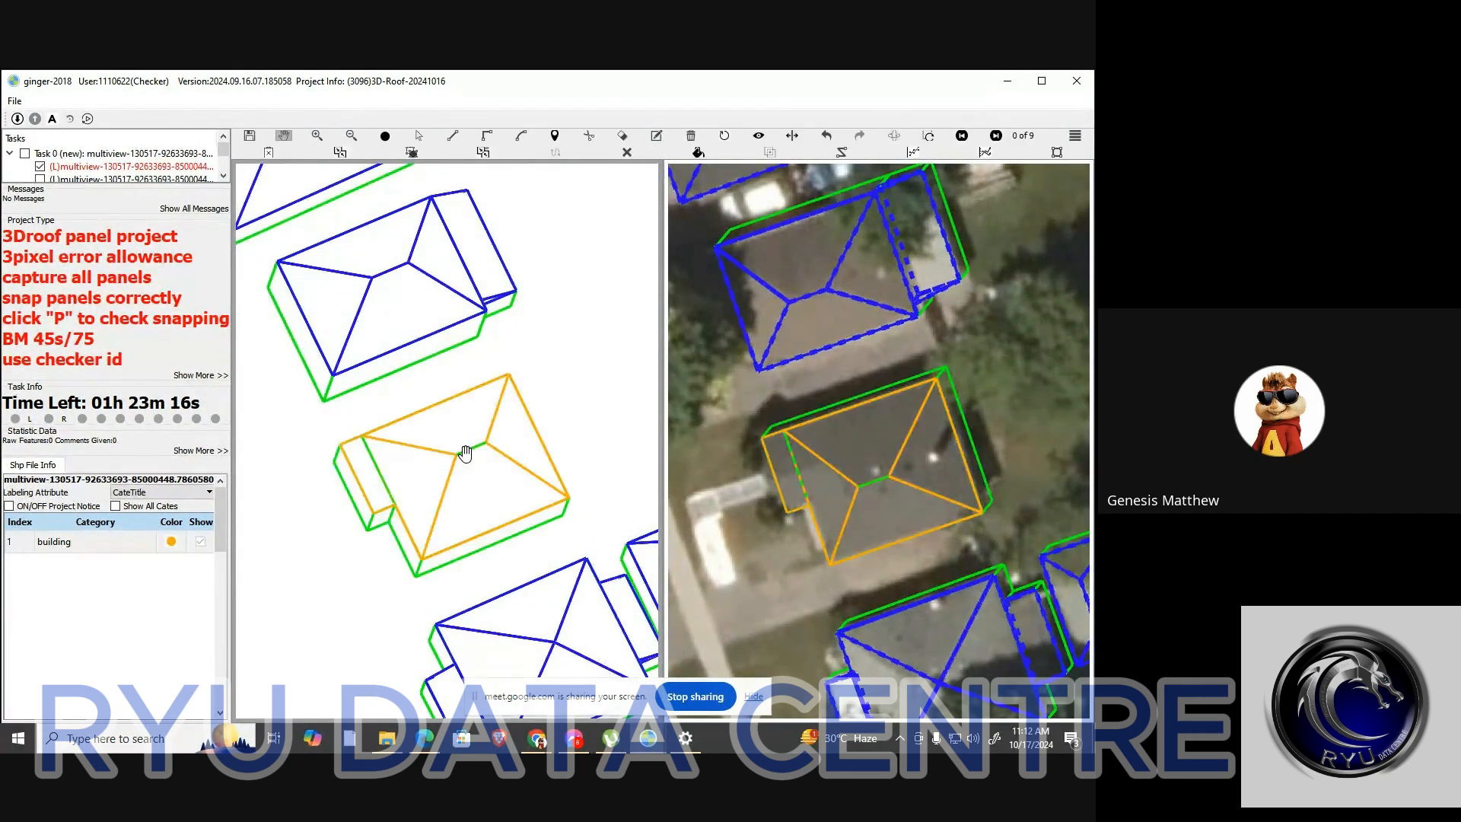
scroll(451, 430, up, 5)
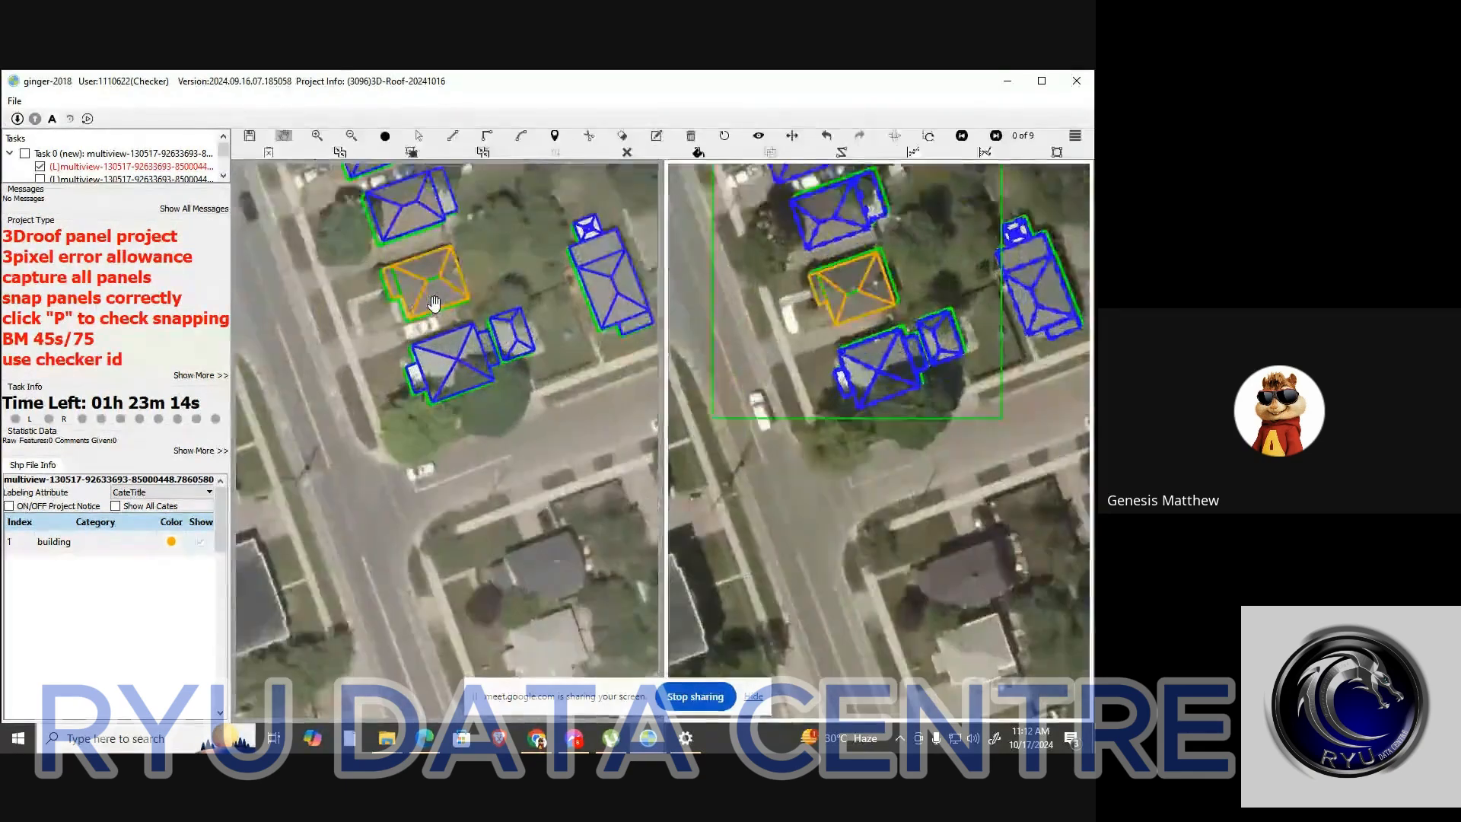
scroll(434, 295, up, 3)
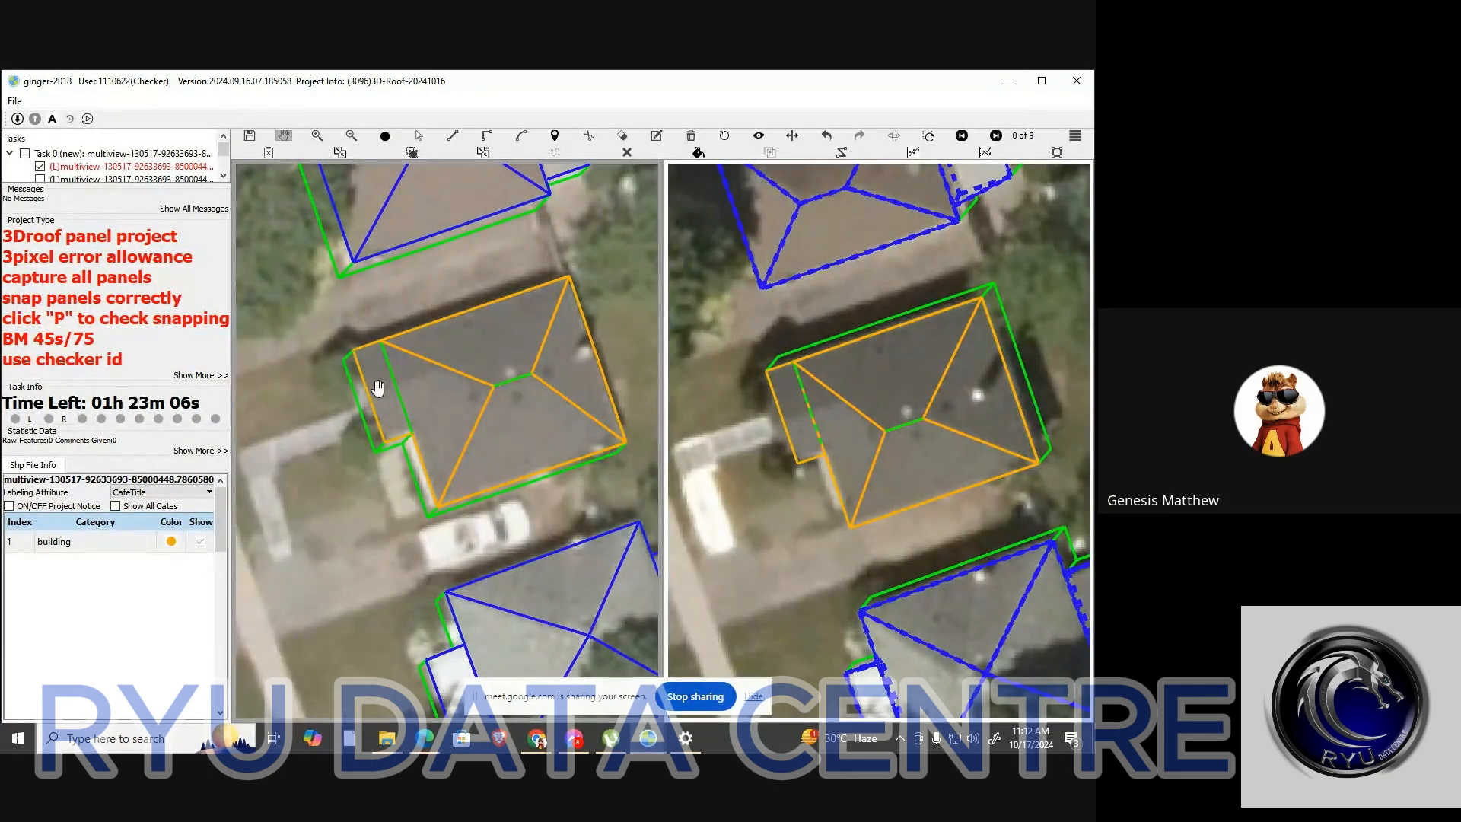
key(Escape)
key(l)
click(353, 350)
key(Escape)
Draw the front extension's ridge line parallel to the main roof's upper edge, from the hip panel out to the extension's outer edge
scroll(427, 388, up, 2)
drag(428, 388, 473, 402)
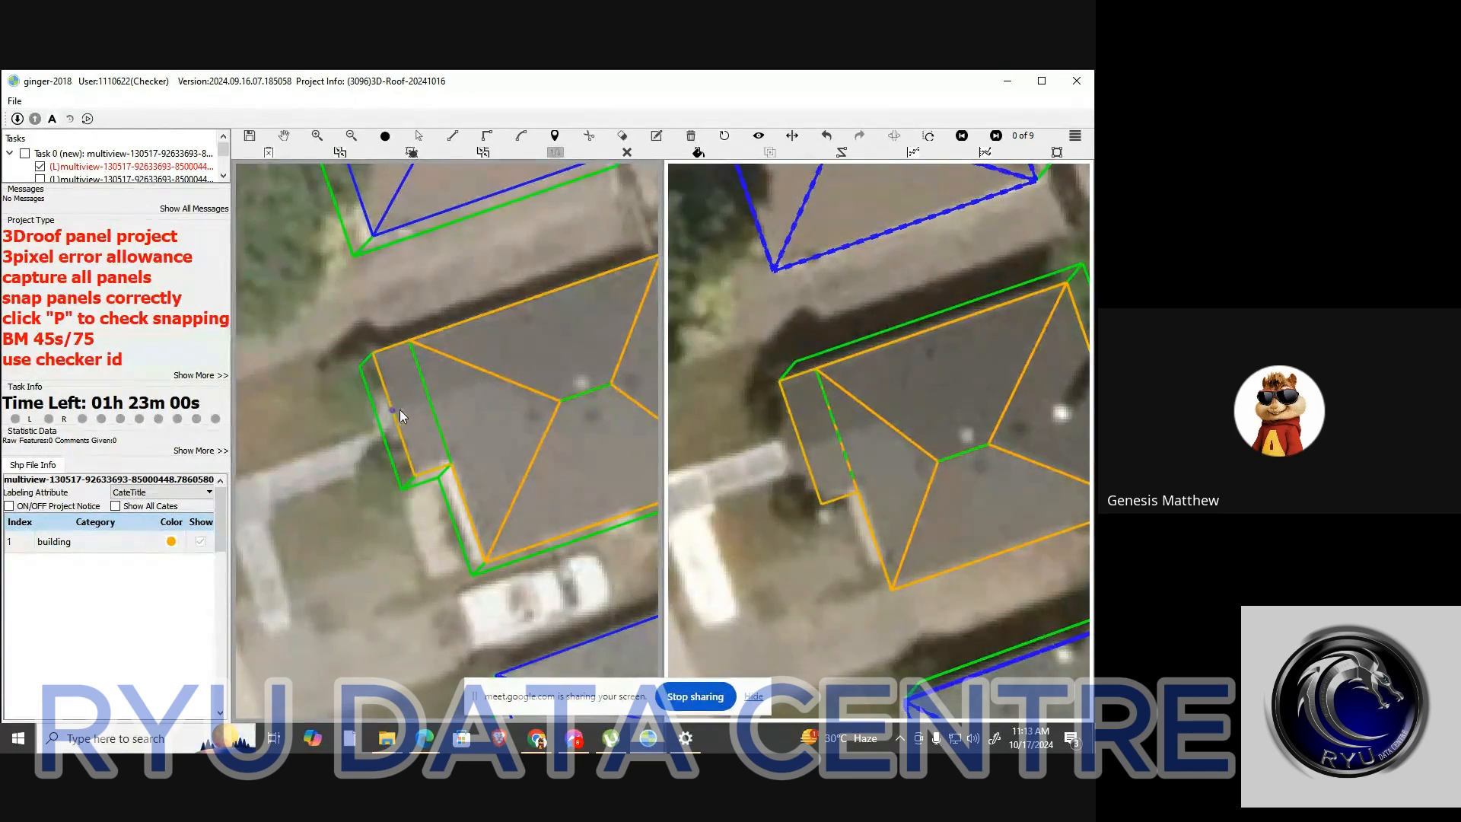
click(487, 374)
key(Escape)
key(s)
click(487, 374)
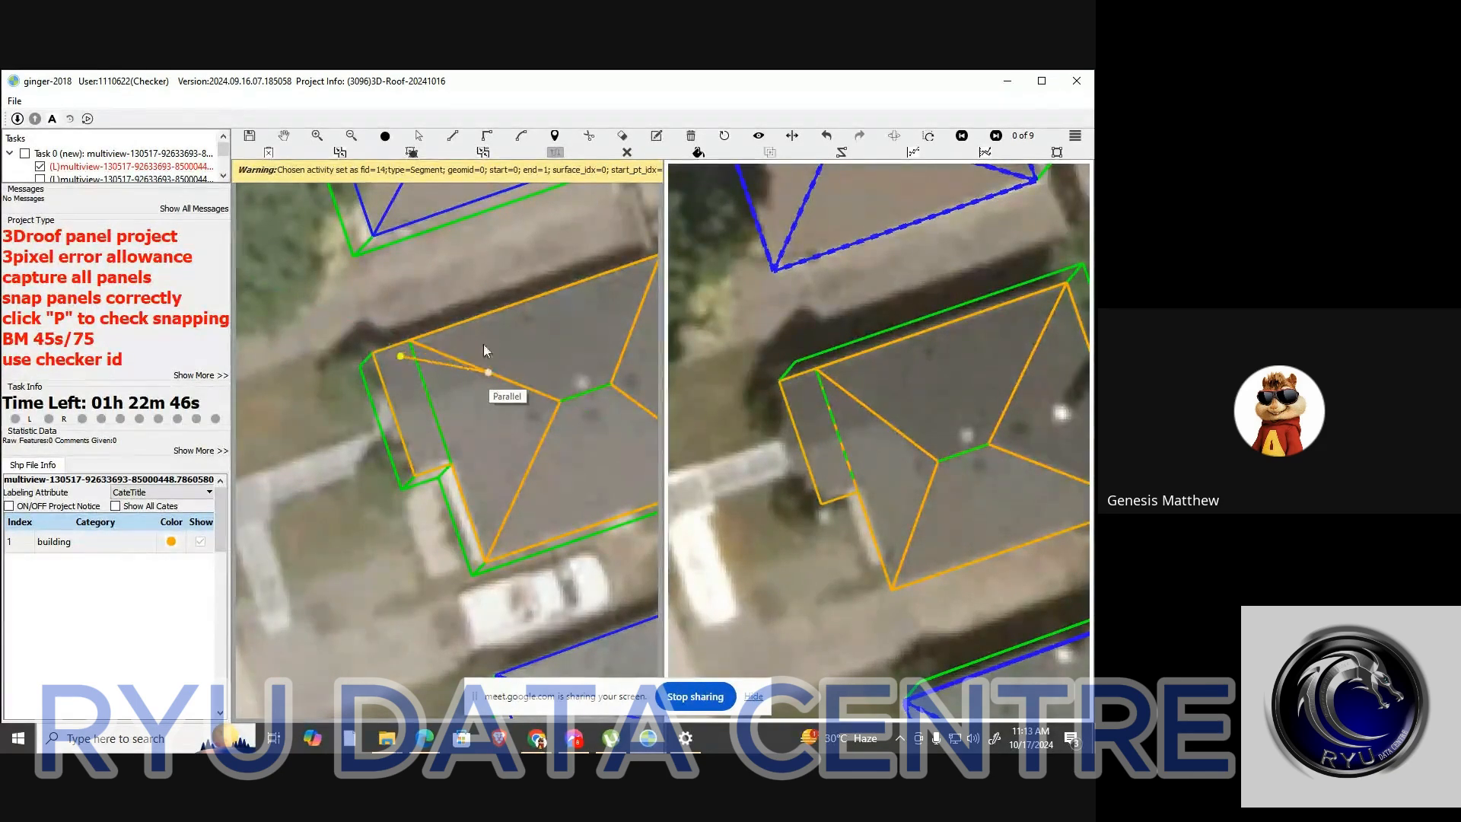
click(502, 312)
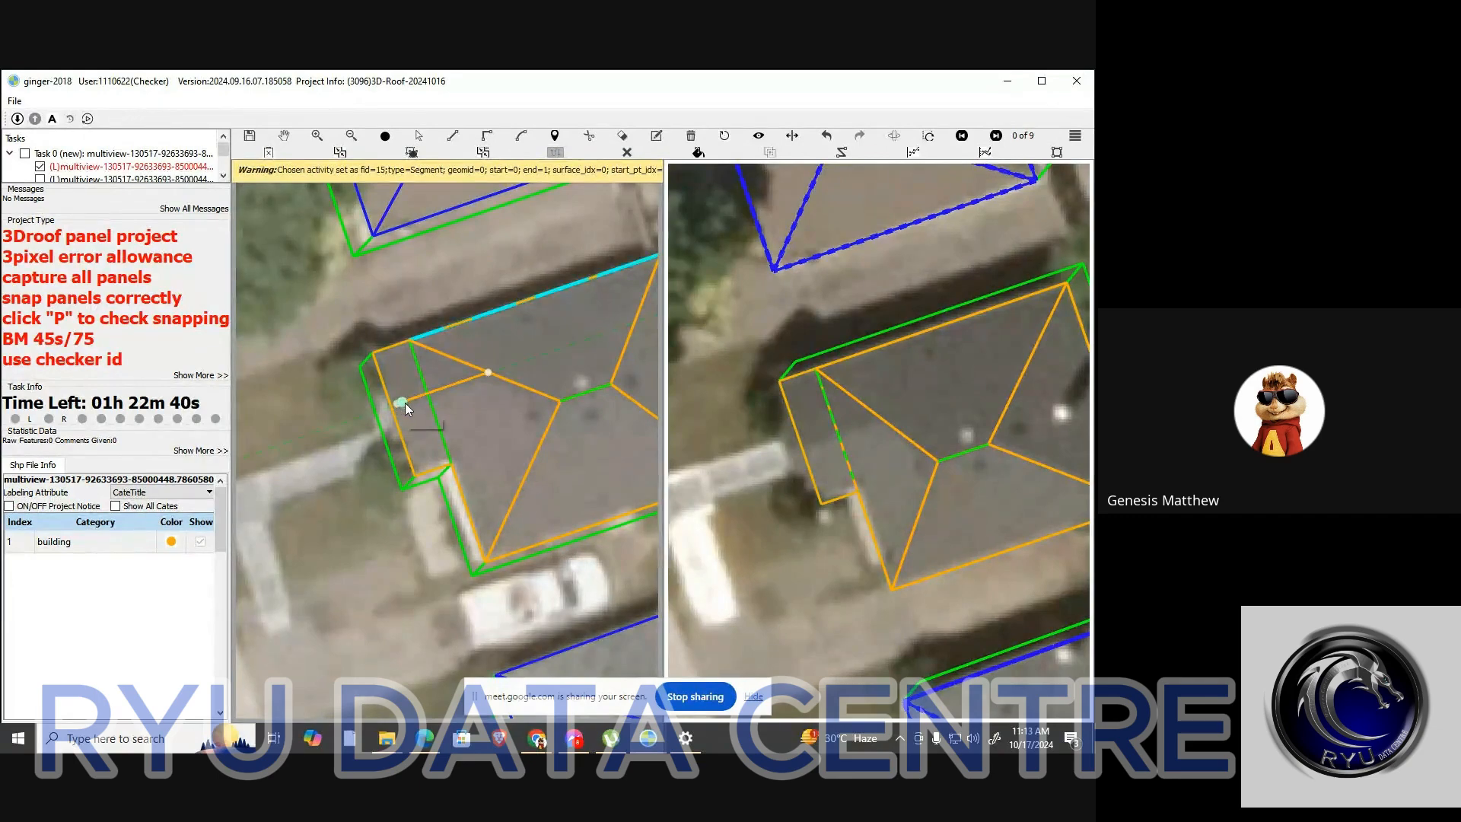
click(400, 403)
key(Escape)
scroll(587, 500, down, 1)
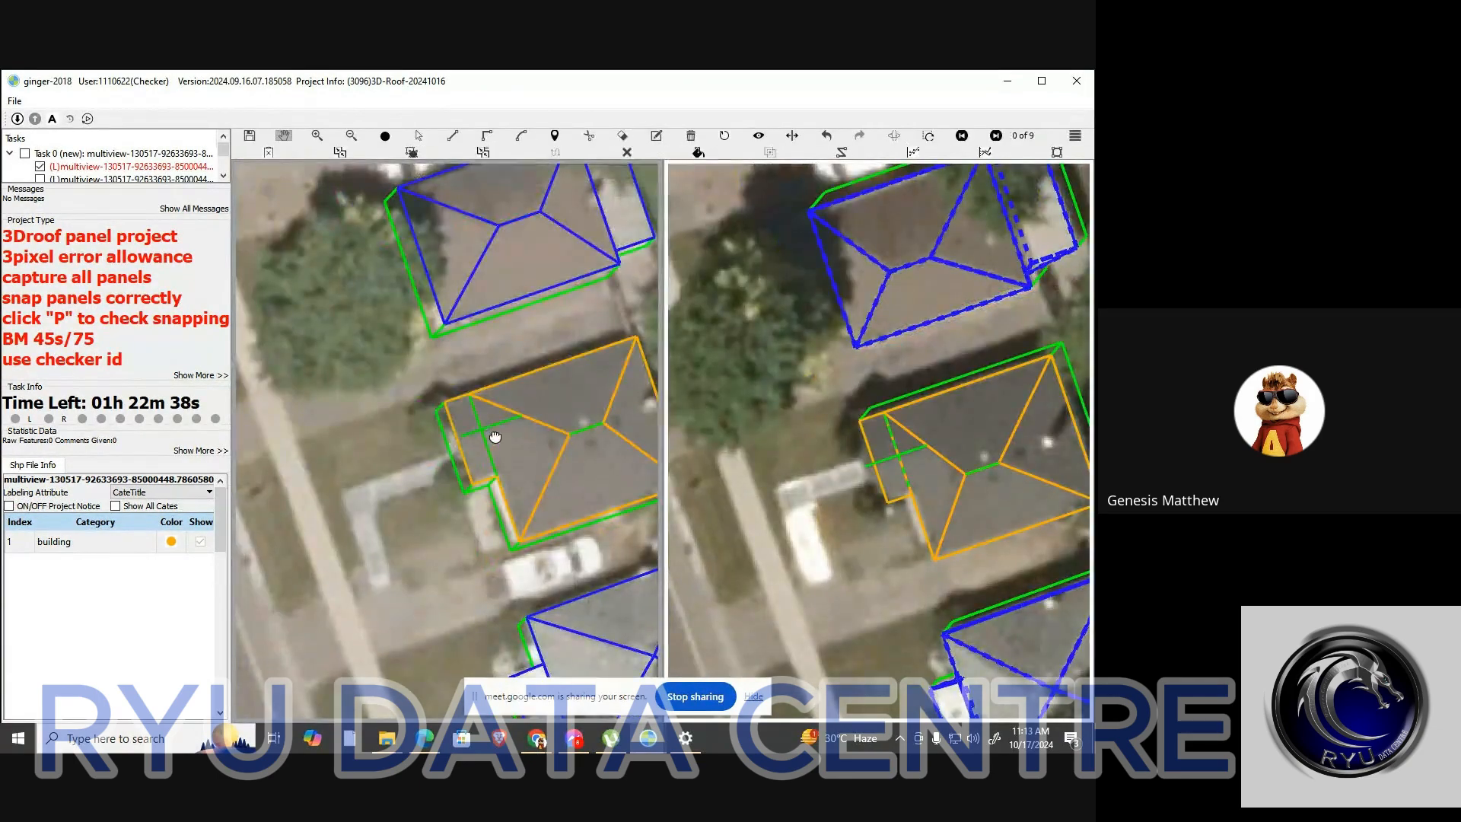
Trace the two extension roof panels on either side of its ridge line, snapping them to the extension corners and the main roof
mouse_move(492, 435)
mouse_down()
mouse_move(522, 388)
mouse_move(484, 444)
mouse_move(498, 425)
mouse_move(499, 442)
mouse_up()
scroll(495, 445, up, 3)
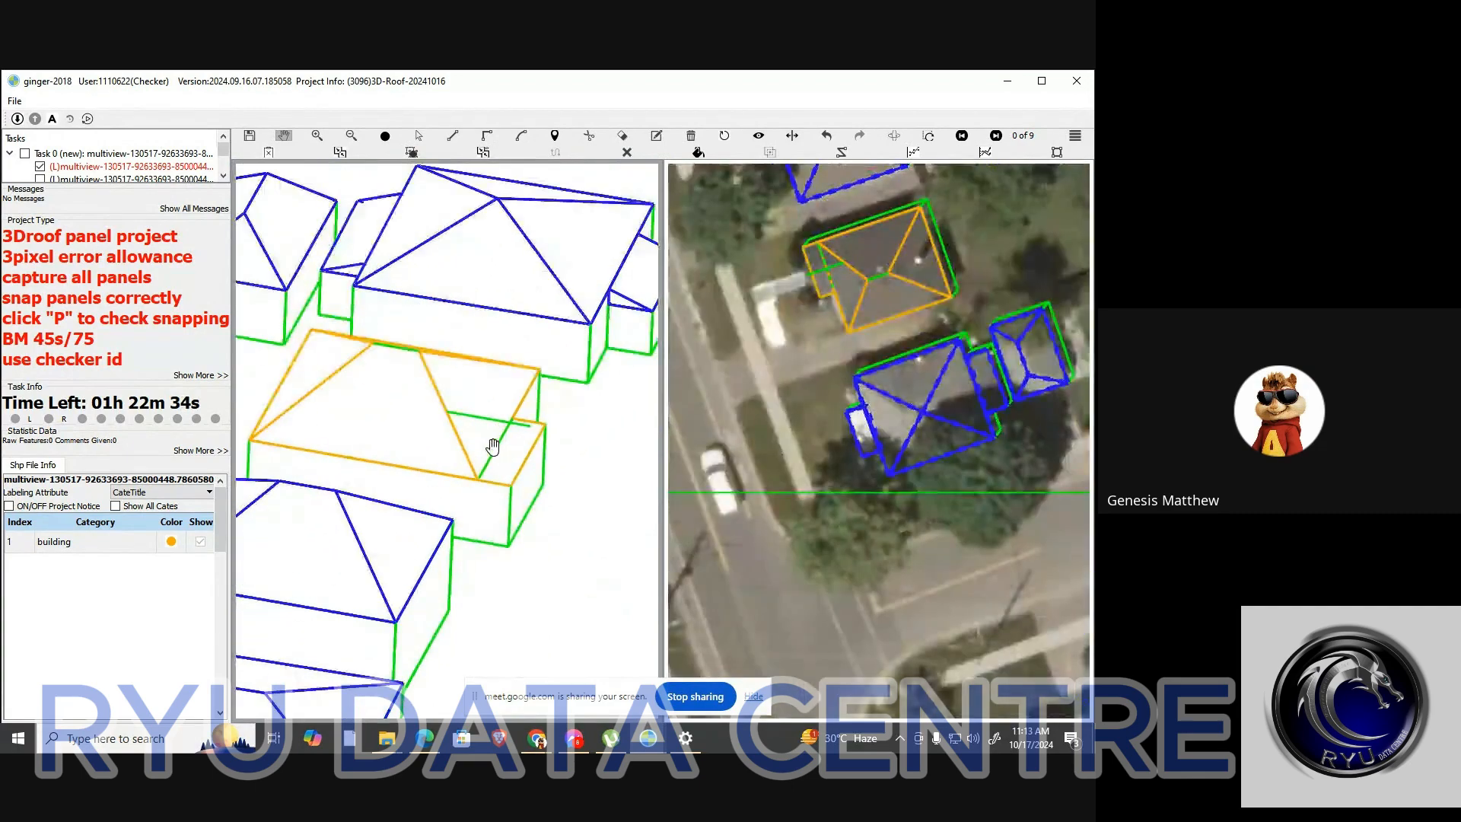
scroll(480, 446, down, 1)
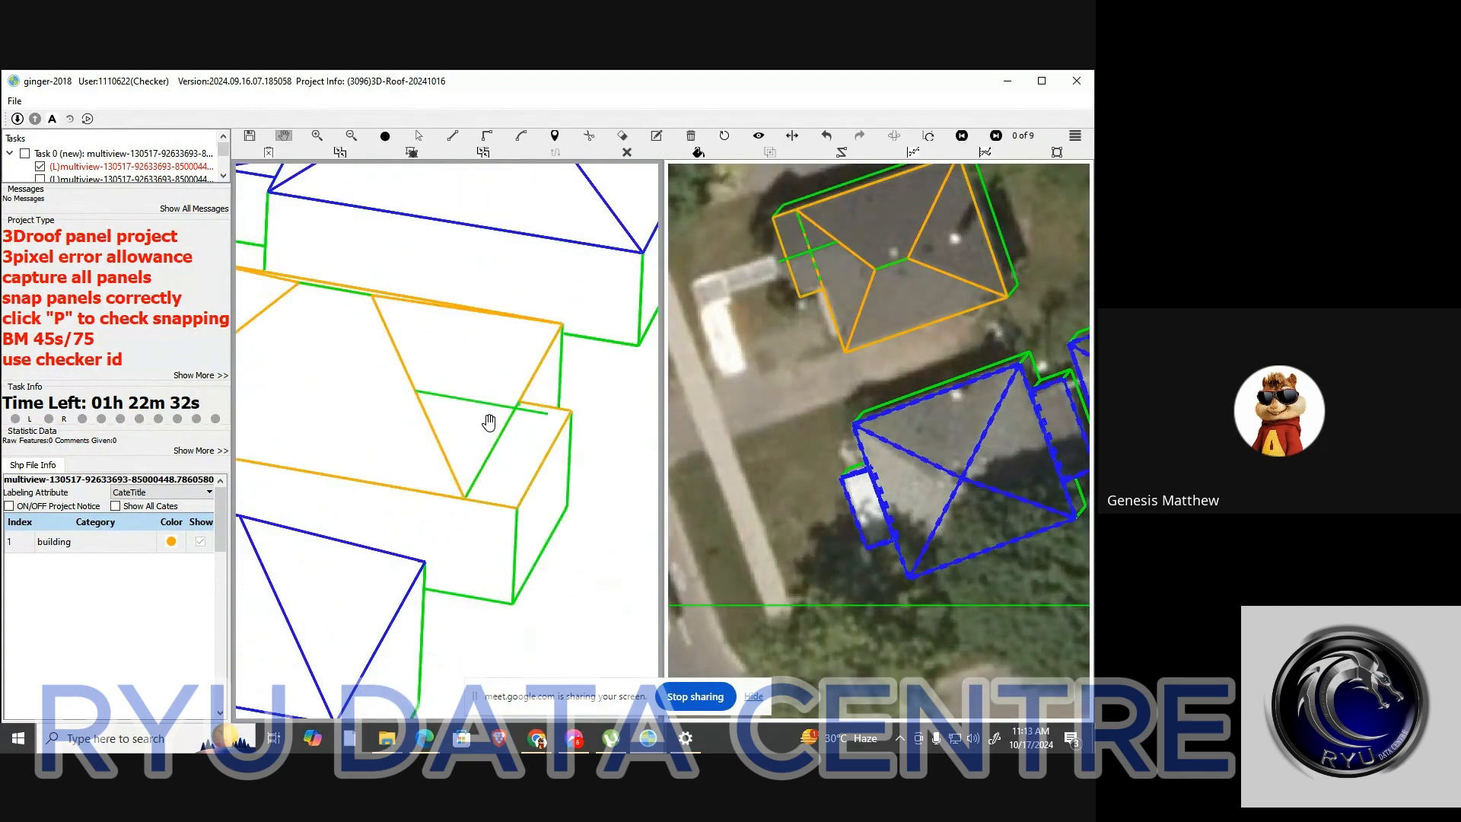
drag(486, 431, 486, 453)
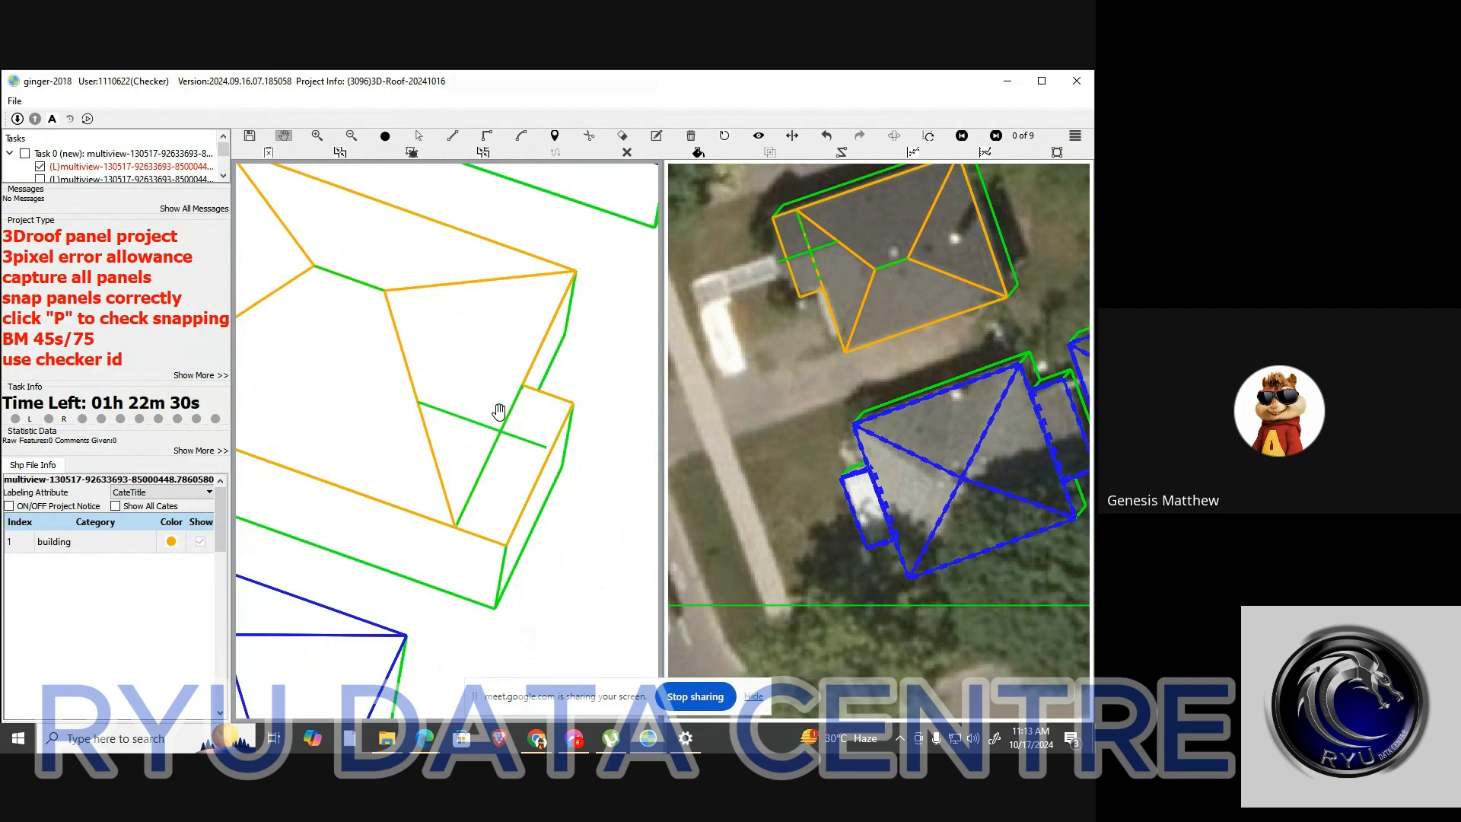
scroll(498, 412, down, 5)
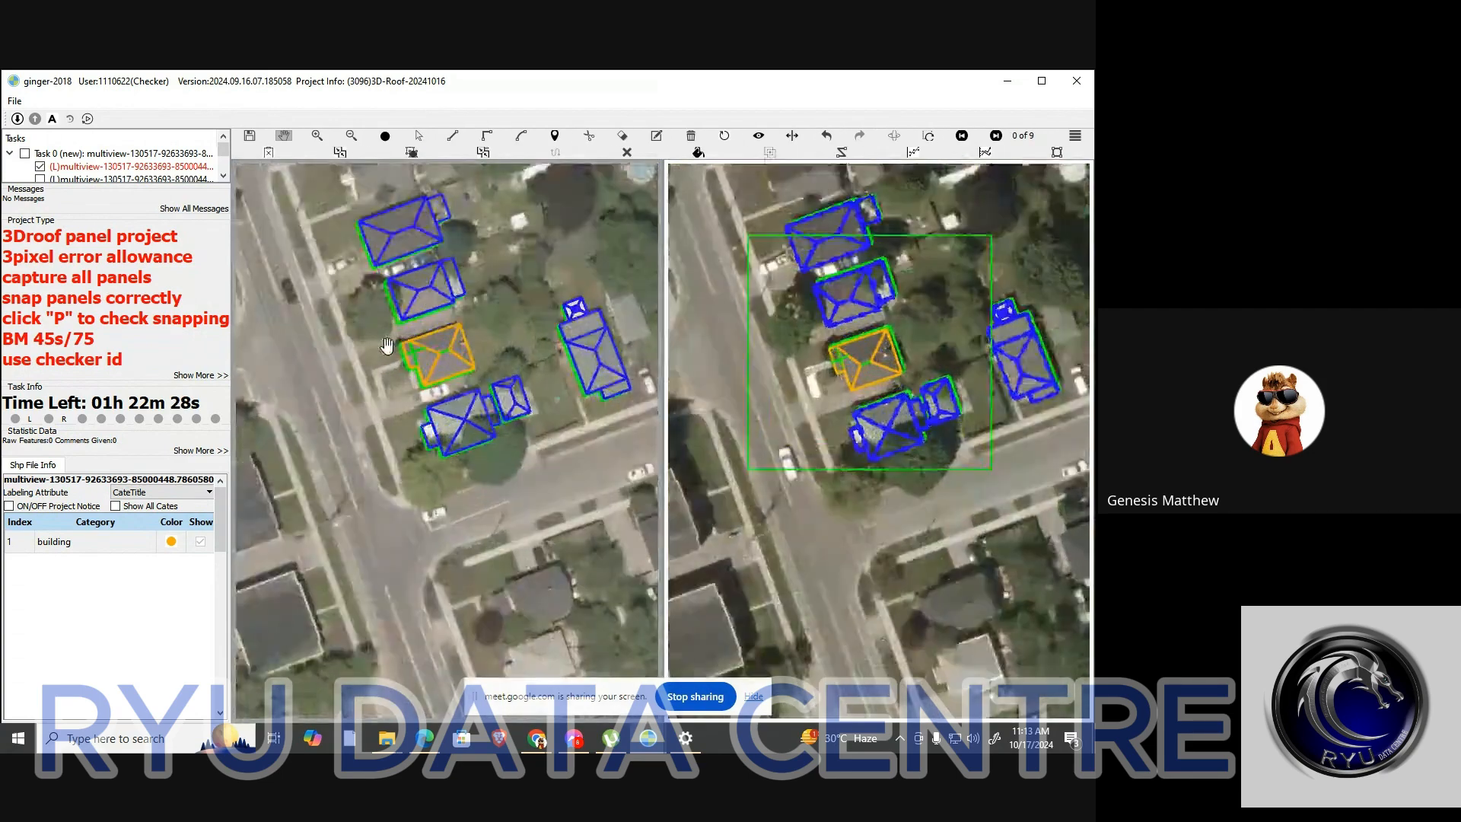
scroll(456, 344, up, 5)
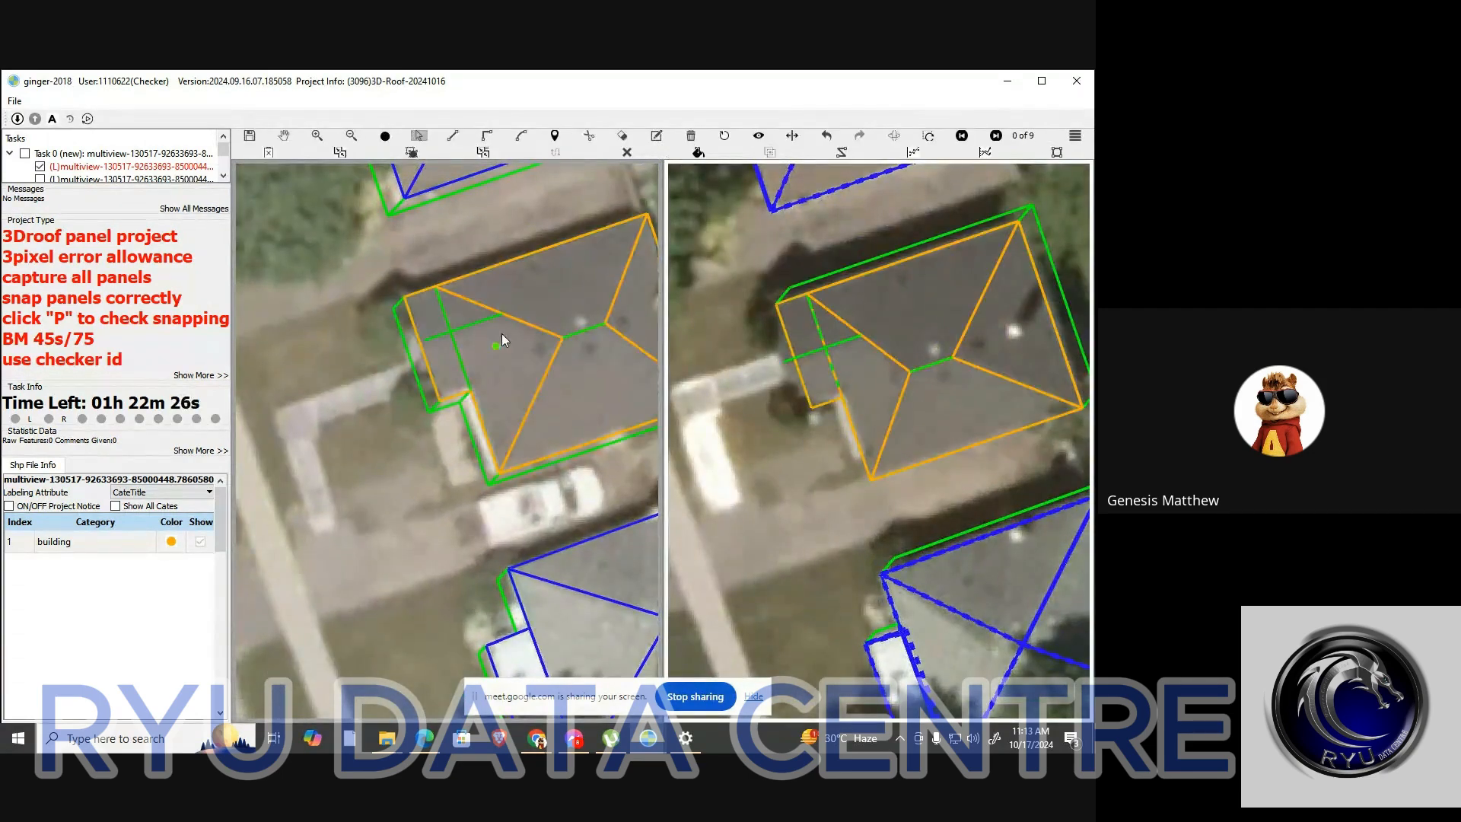
key(l)
double_click(429, 343)
drag(429, 342, 463, 406)
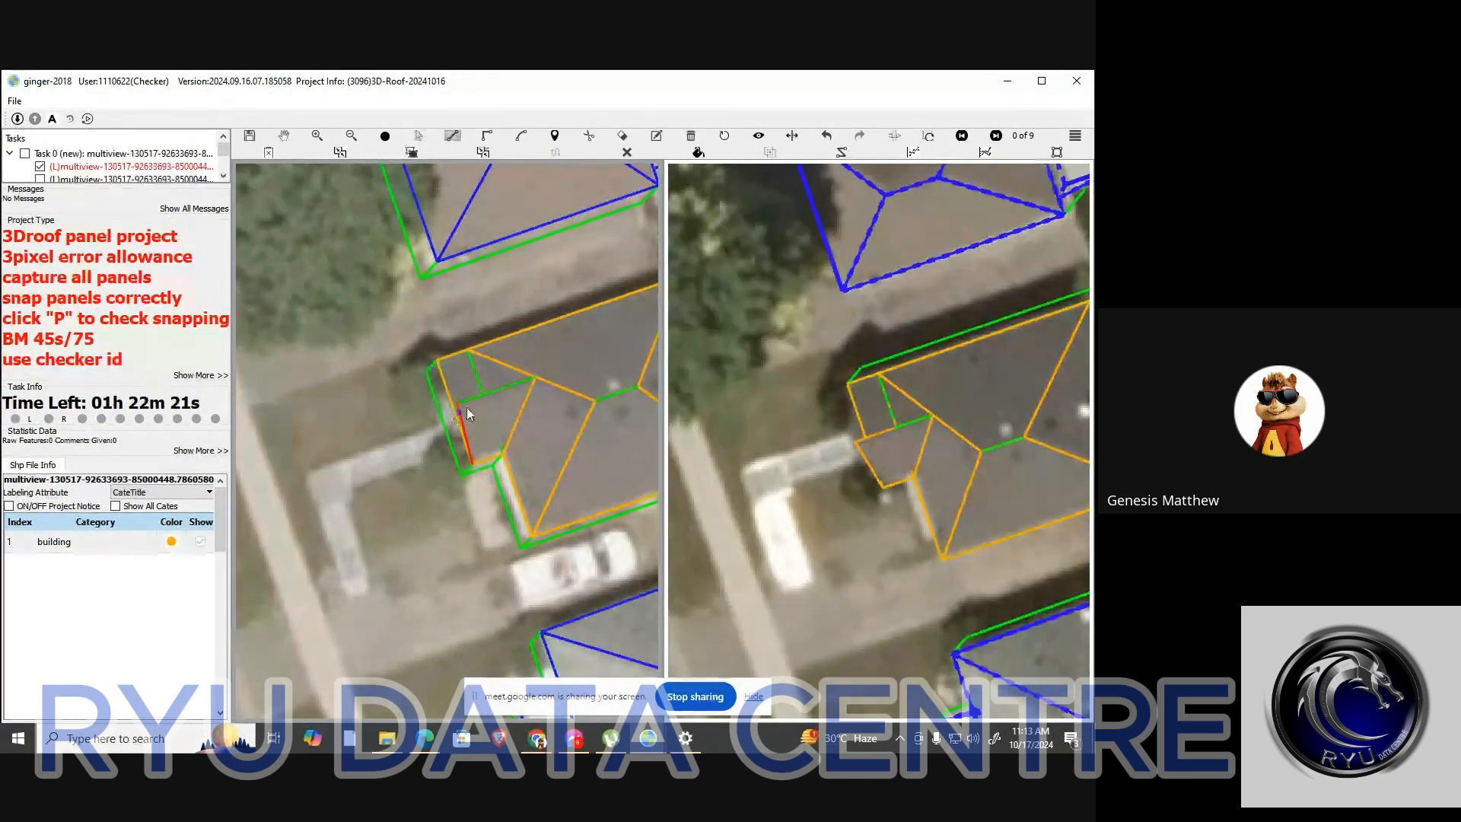
click(436, 359)
click(467, 351)
double_click(536, 376)
click(458, 403)
double_click(472, 463)
key(Escape)
Examine the extension's new panels against the aerial images and in the 3D wireframe
scroll(498, 459, up, 2)
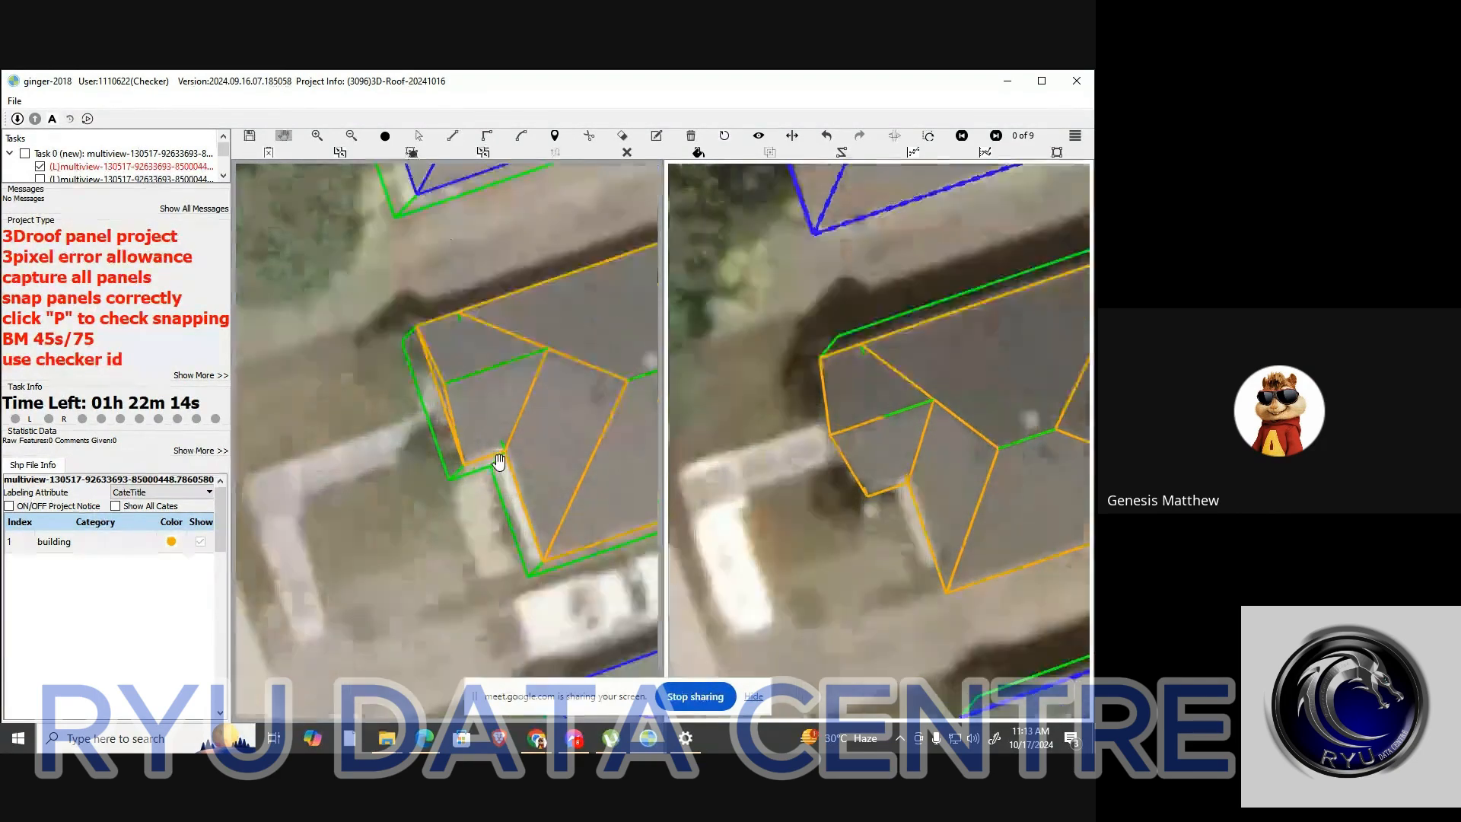
scroll(500, 458, down, 3)
drag(548, 420, 524, 451)
scroll(505, 426, up, 4)
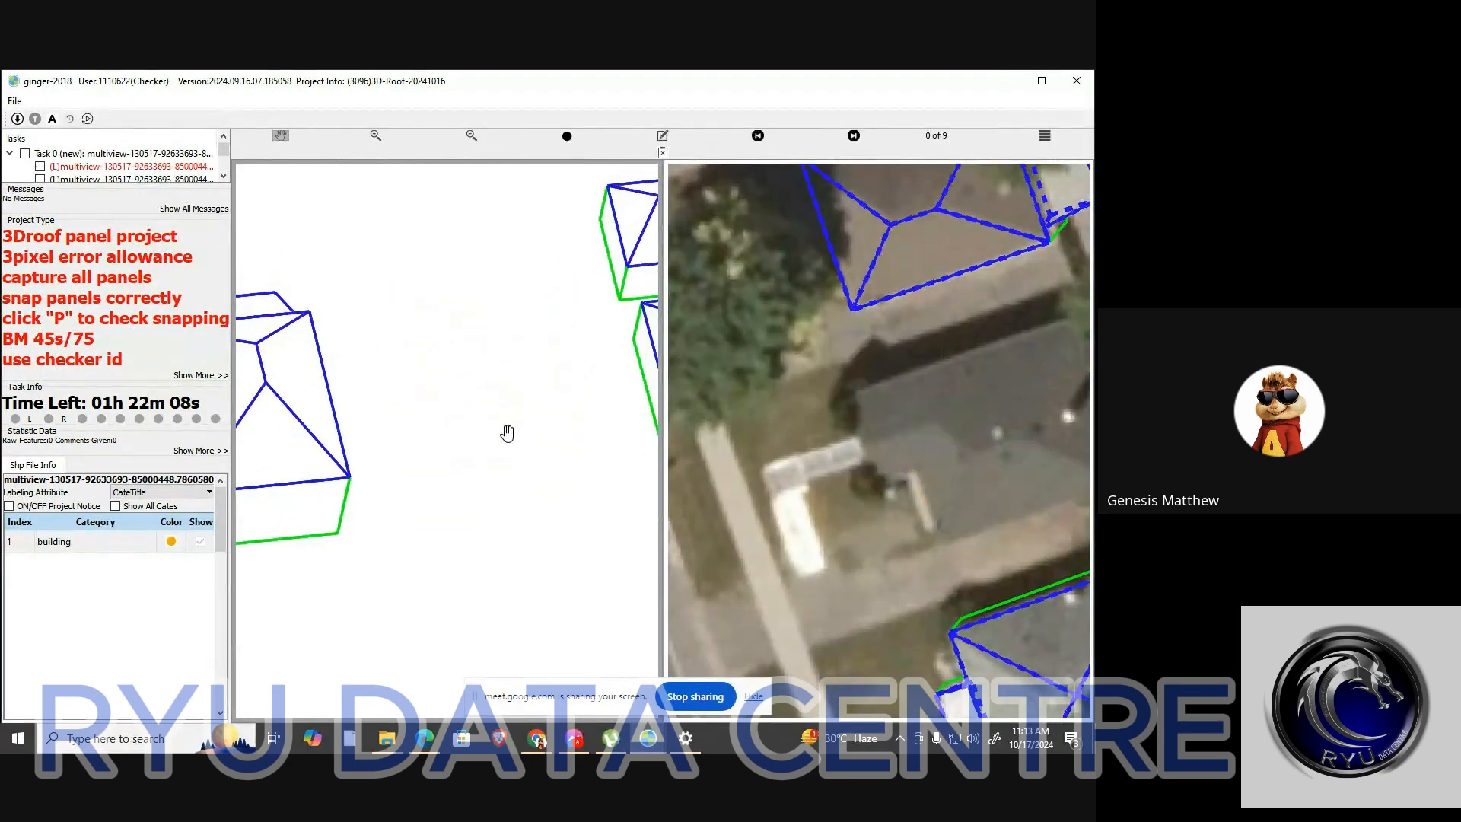
scroll(503, 440, down, 6)
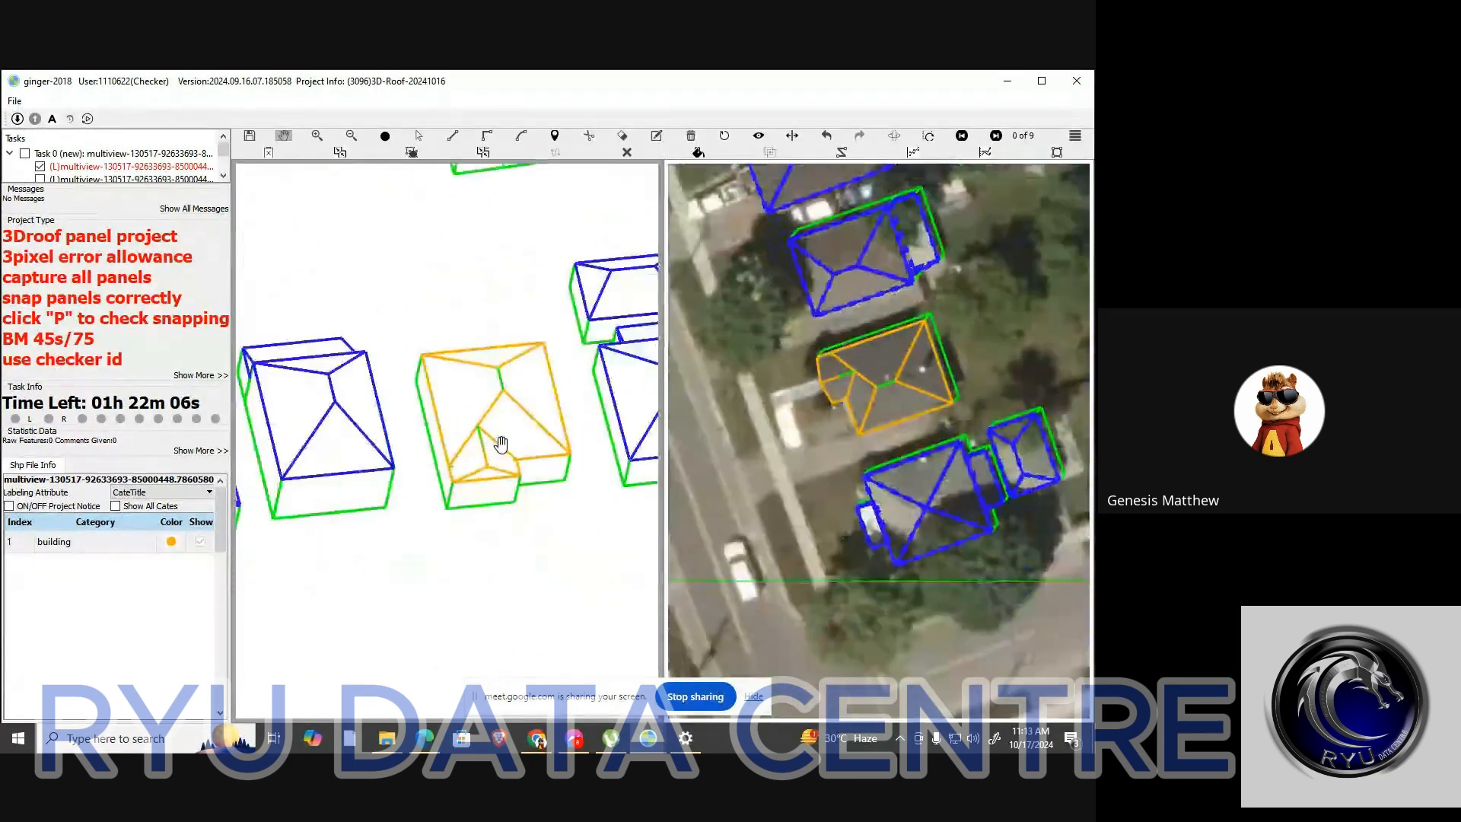
scroll(509, 450, up, 3)
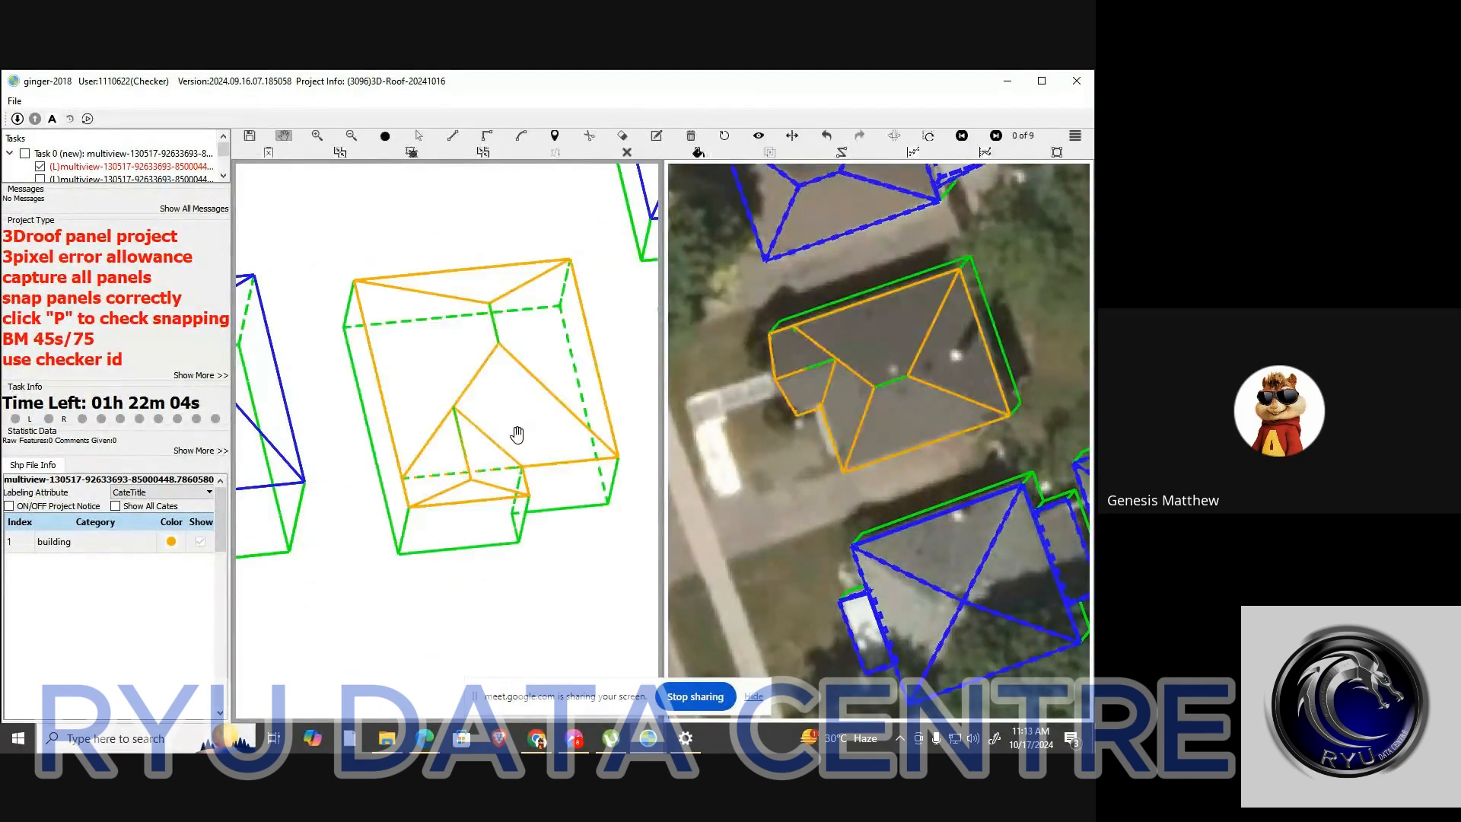
key(Escape)
scroll(502, 418, up, 5)
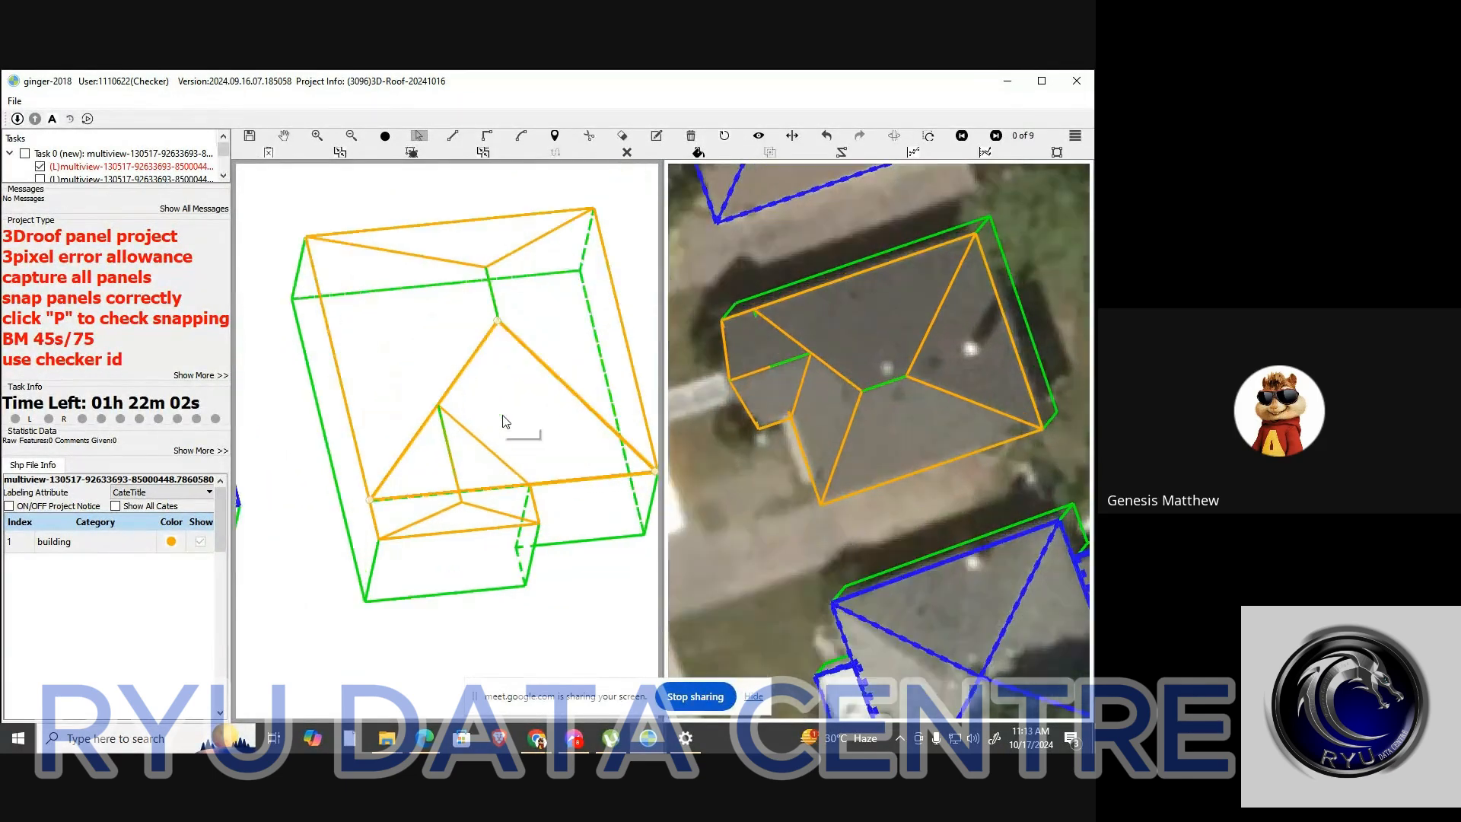
scroll(515, 417, down, 3)
Try to trace the triangle between the extension's dividing line and its ridge end on the main hip, and save the work
key(l)
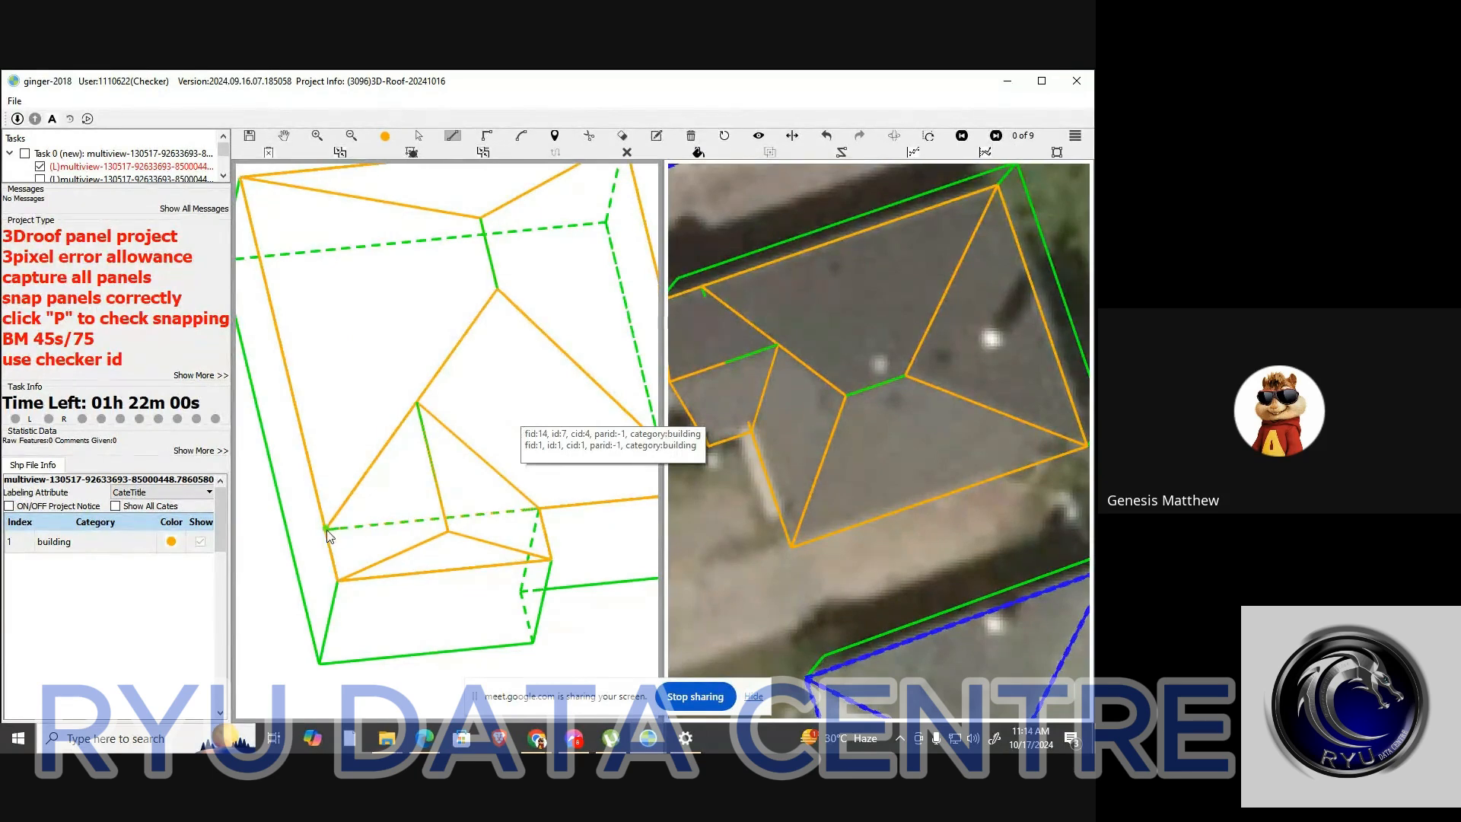
click(326, 527)
click(537, 507)
click(417, 403)
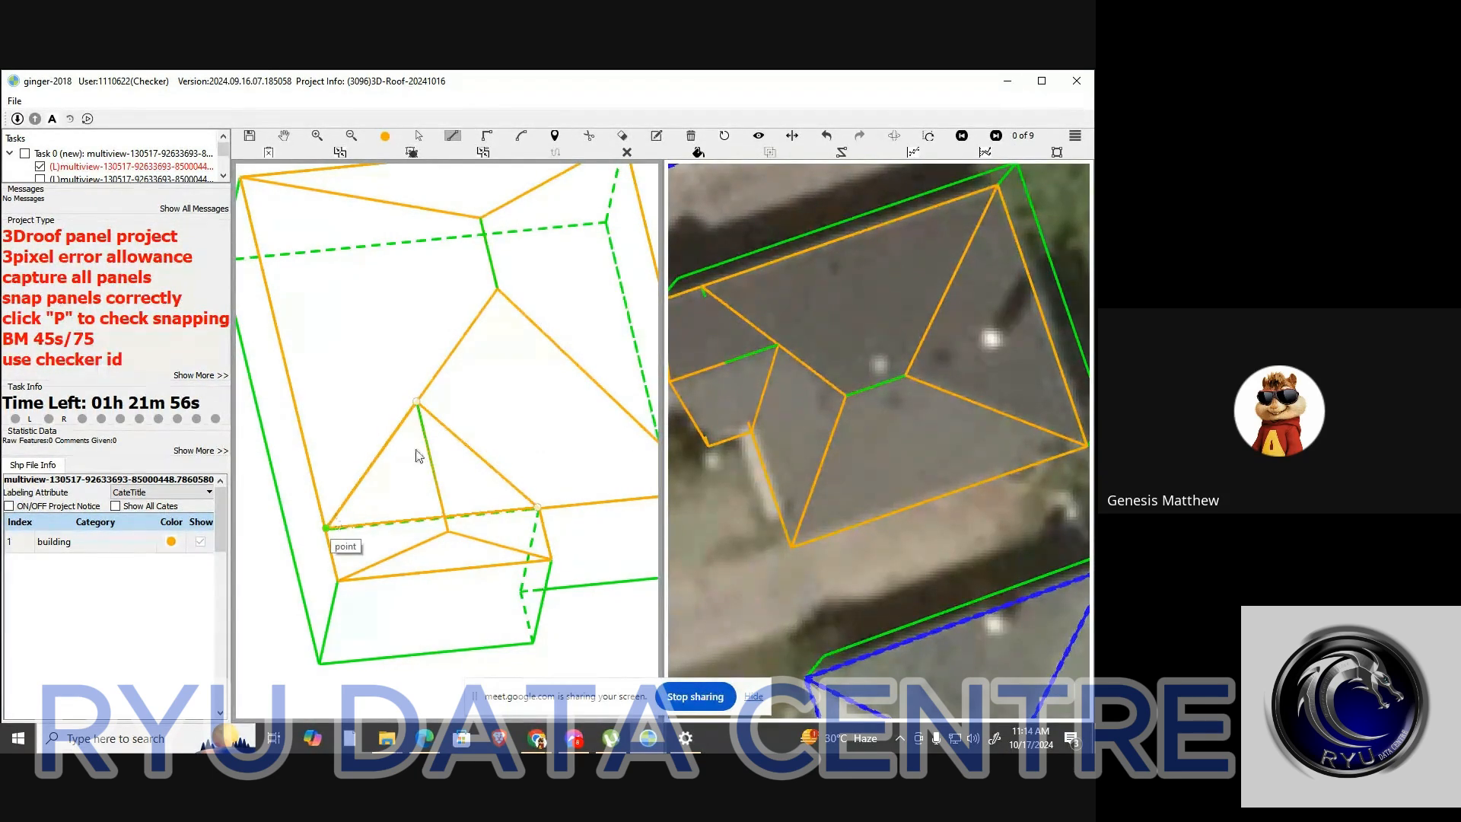
key(ctrl+s)
scroll(471, 425, down, 1)
drag(492, 413, 478, 424)
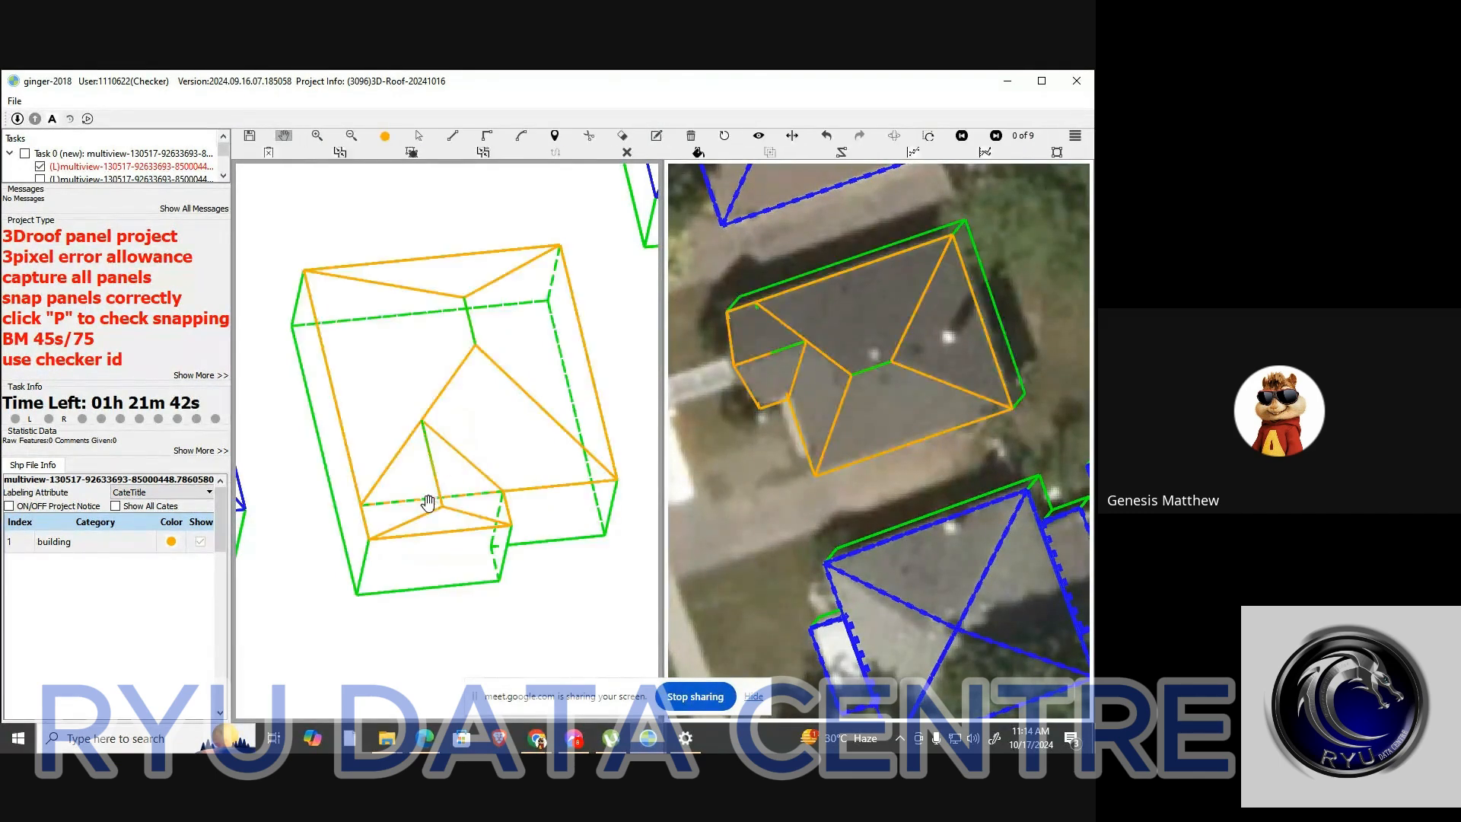
Replace the triangular main roof end panel with one traced from the ridge end along the hip and extension valley to the far corner
key(Escape)
click(498, 440)
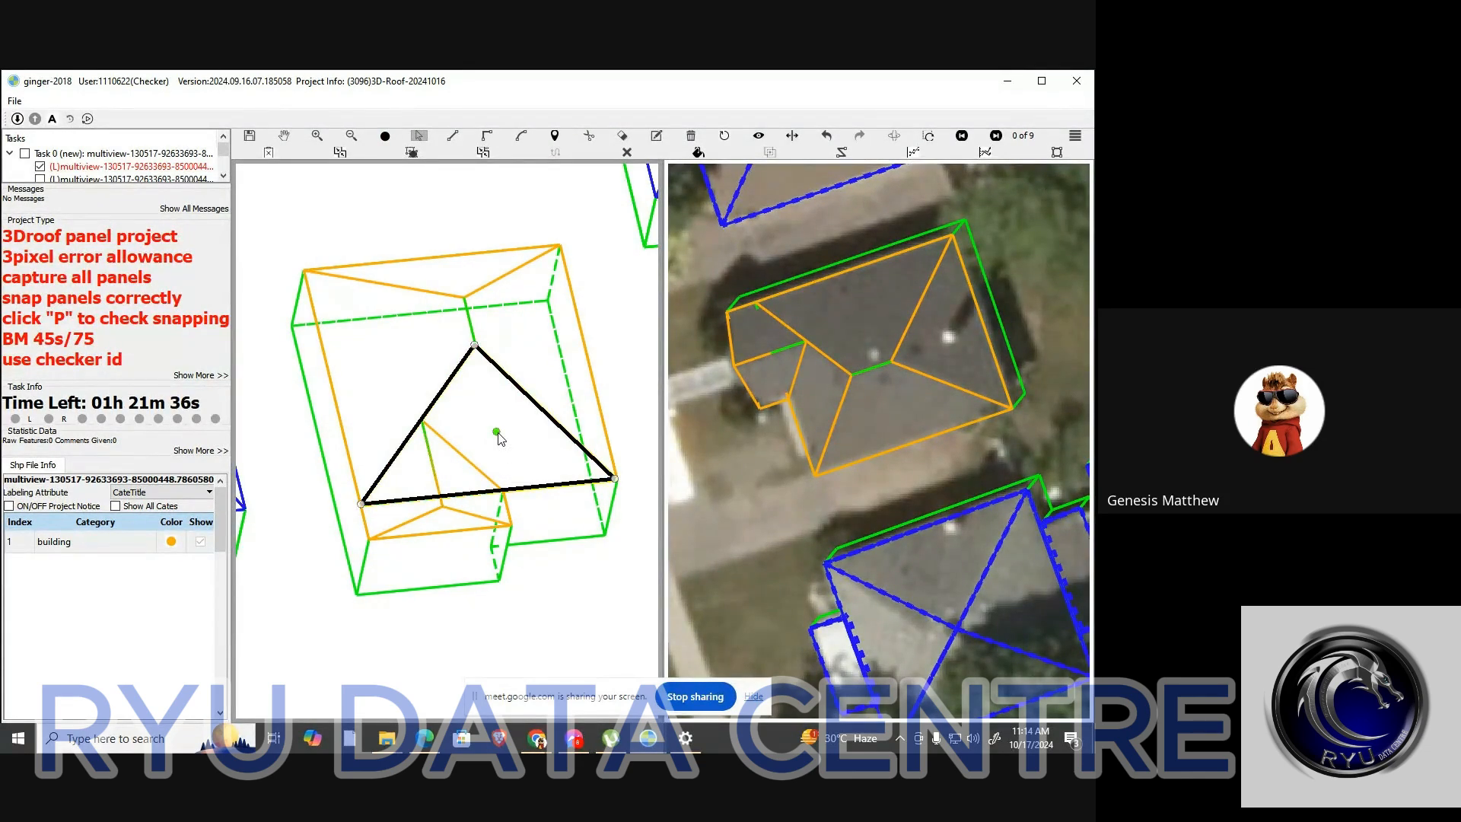
key(Escape)
key(l)
click(475, 346)
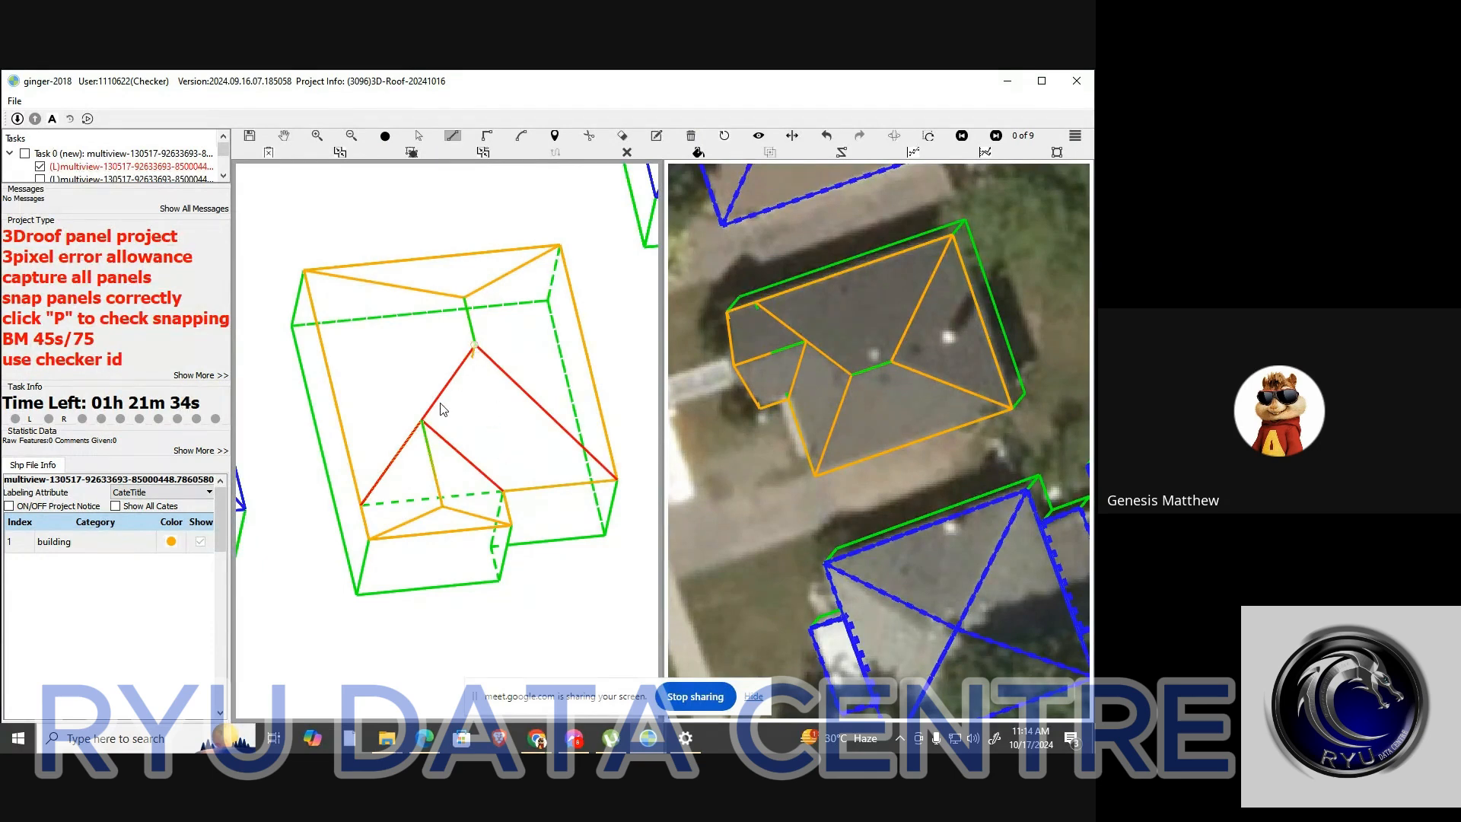
click(422, 419)
click(505, 492)
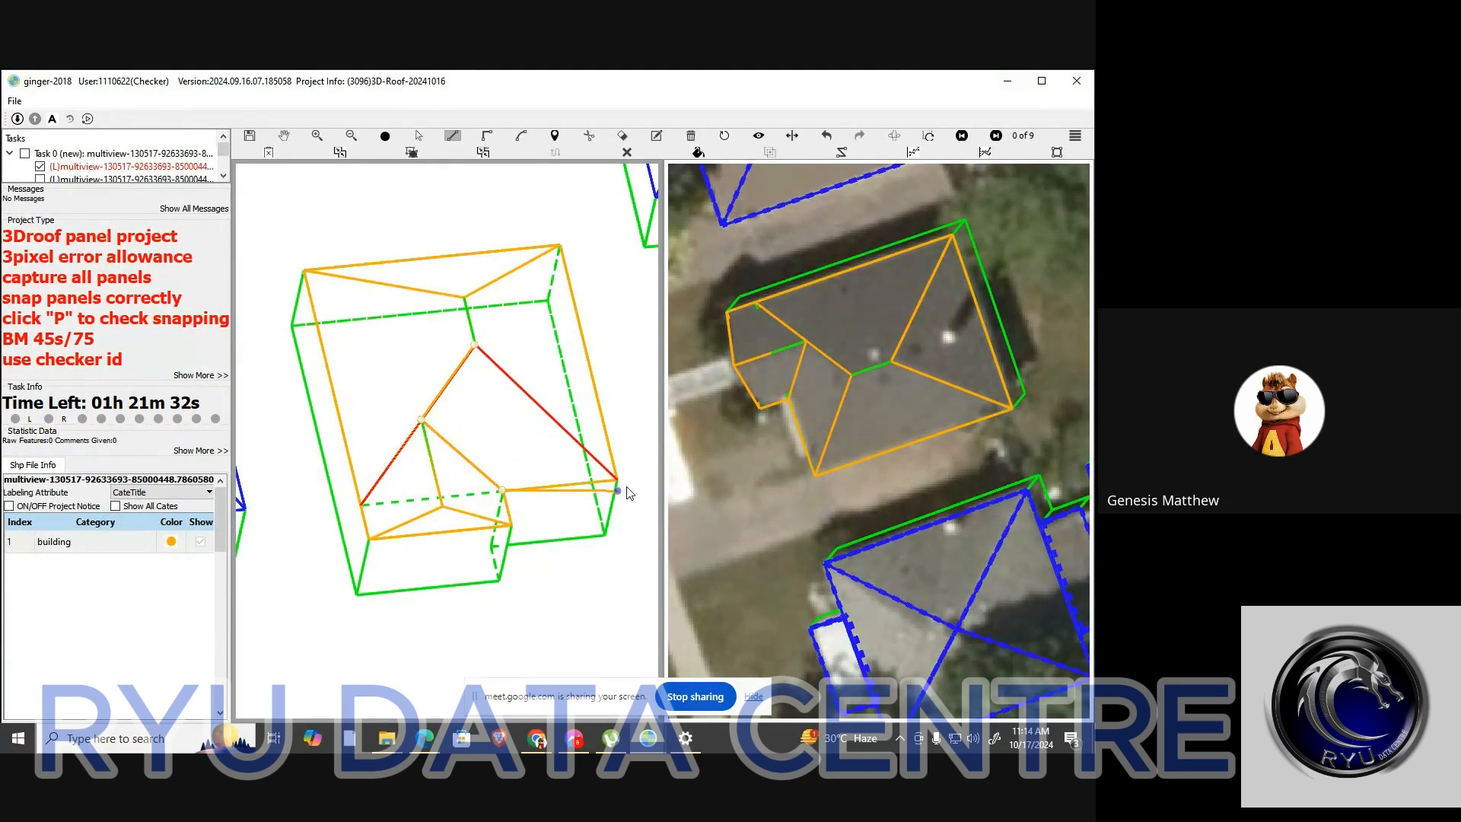
click(620, 483)
right_click(511, 388)
Check the snapping of the main roof and extension panels against both aerial images
key(space)
key(space)
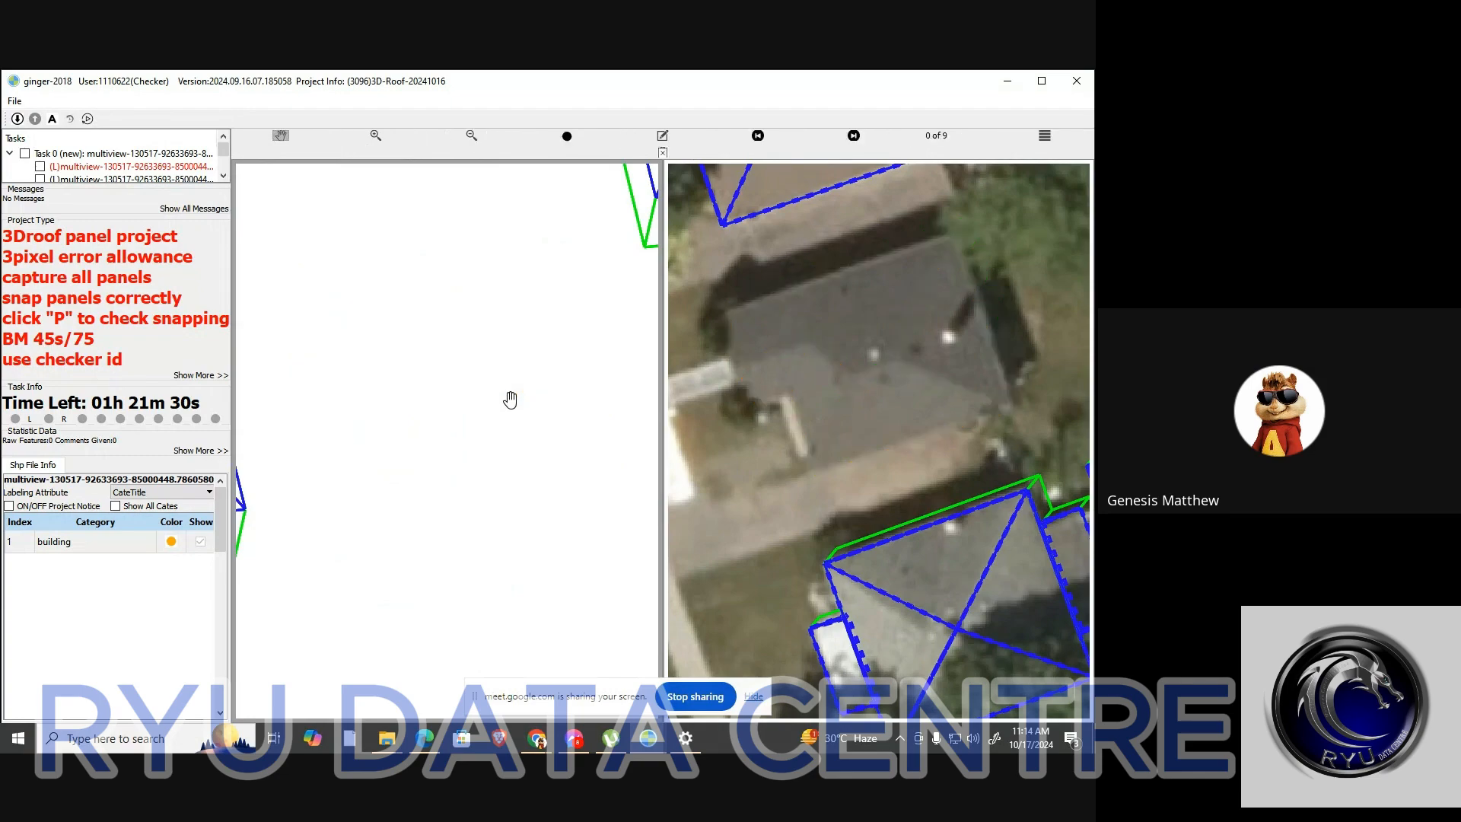
scroll(500, 424, down, 6)
scroll(462, 396, up, 2)
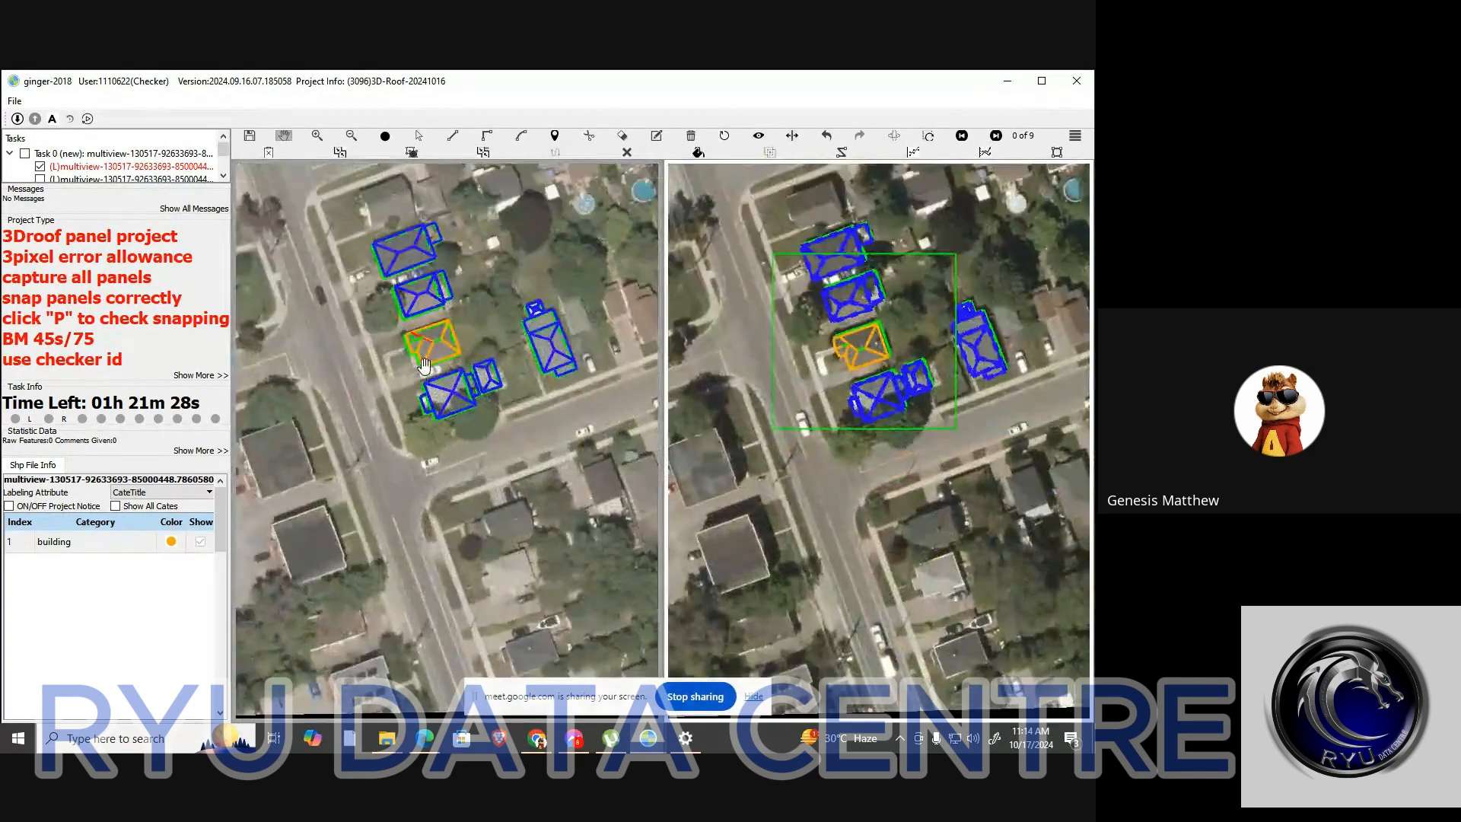
key(p)
scroll(417, 338, up, 2)
key(p)
scroll(418, 335, up, 1)
scroll(418, 336, up, 2)
key(p)
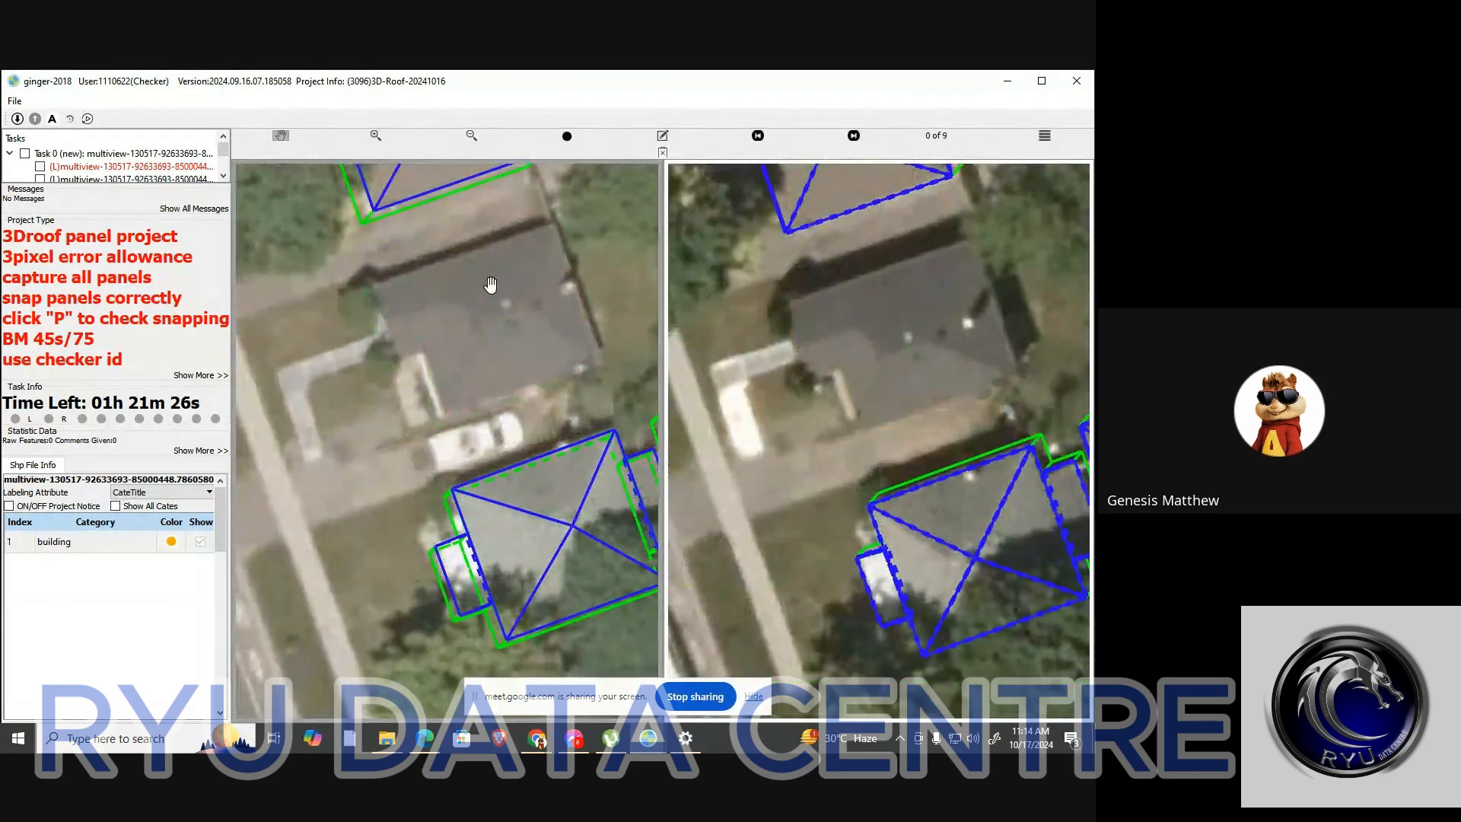
key(p)
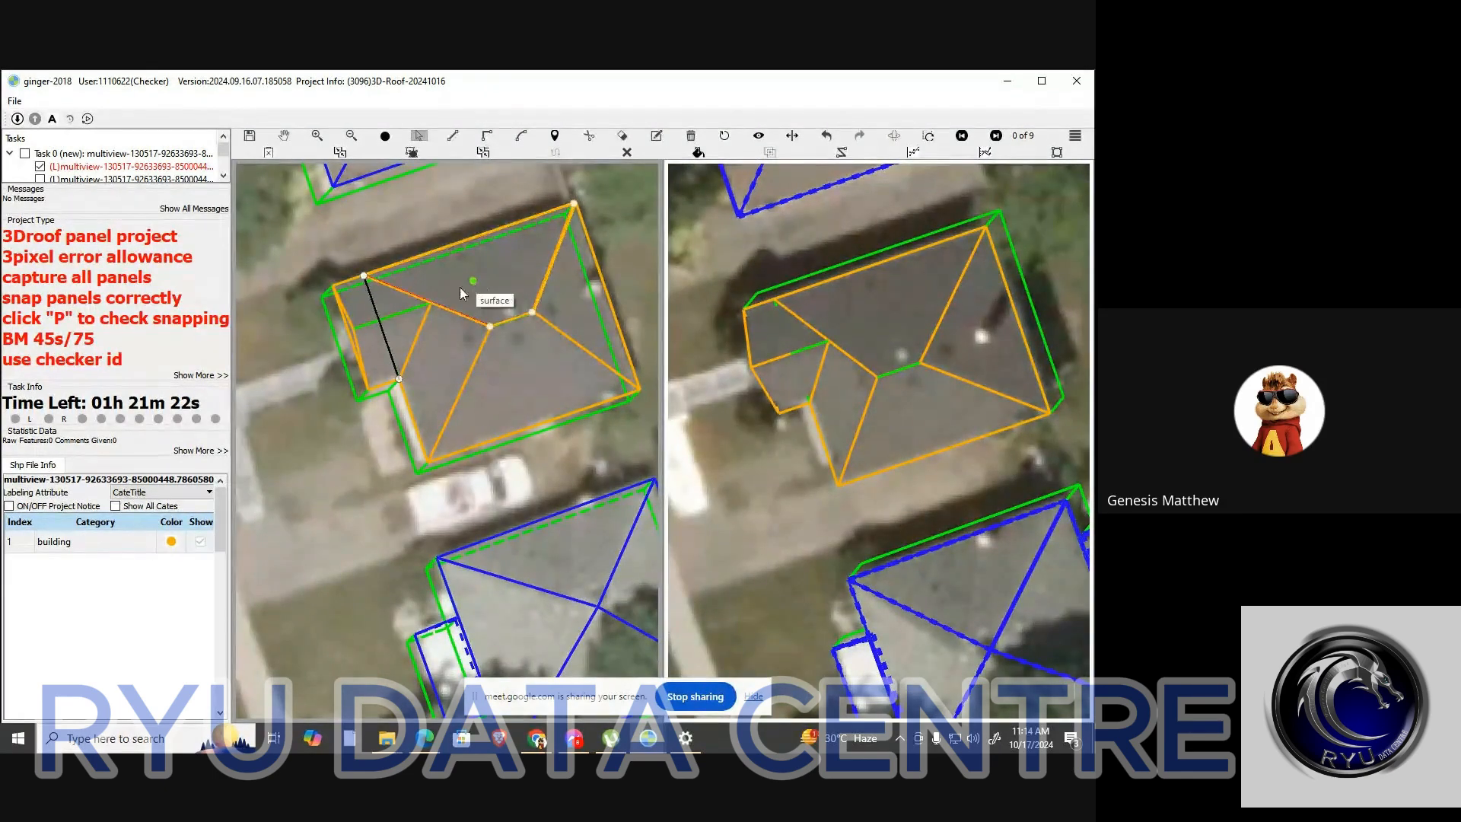
key(p)
key(p)
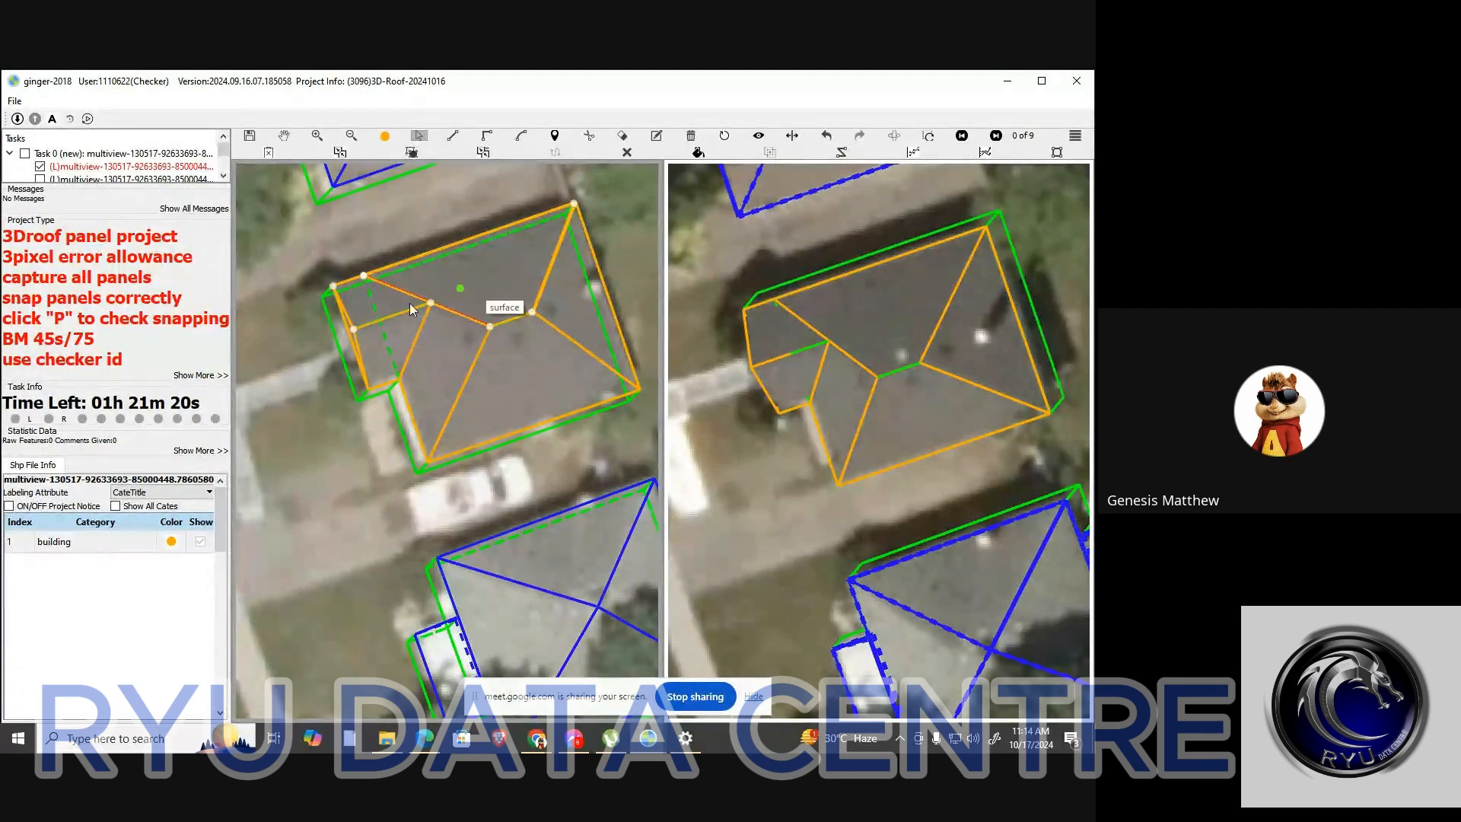
Try to remove the line dividing the upper main roof panel from the adjoining extension panel
scroll(409, 303, up, 4)
drag(438, 304, 629, 264)
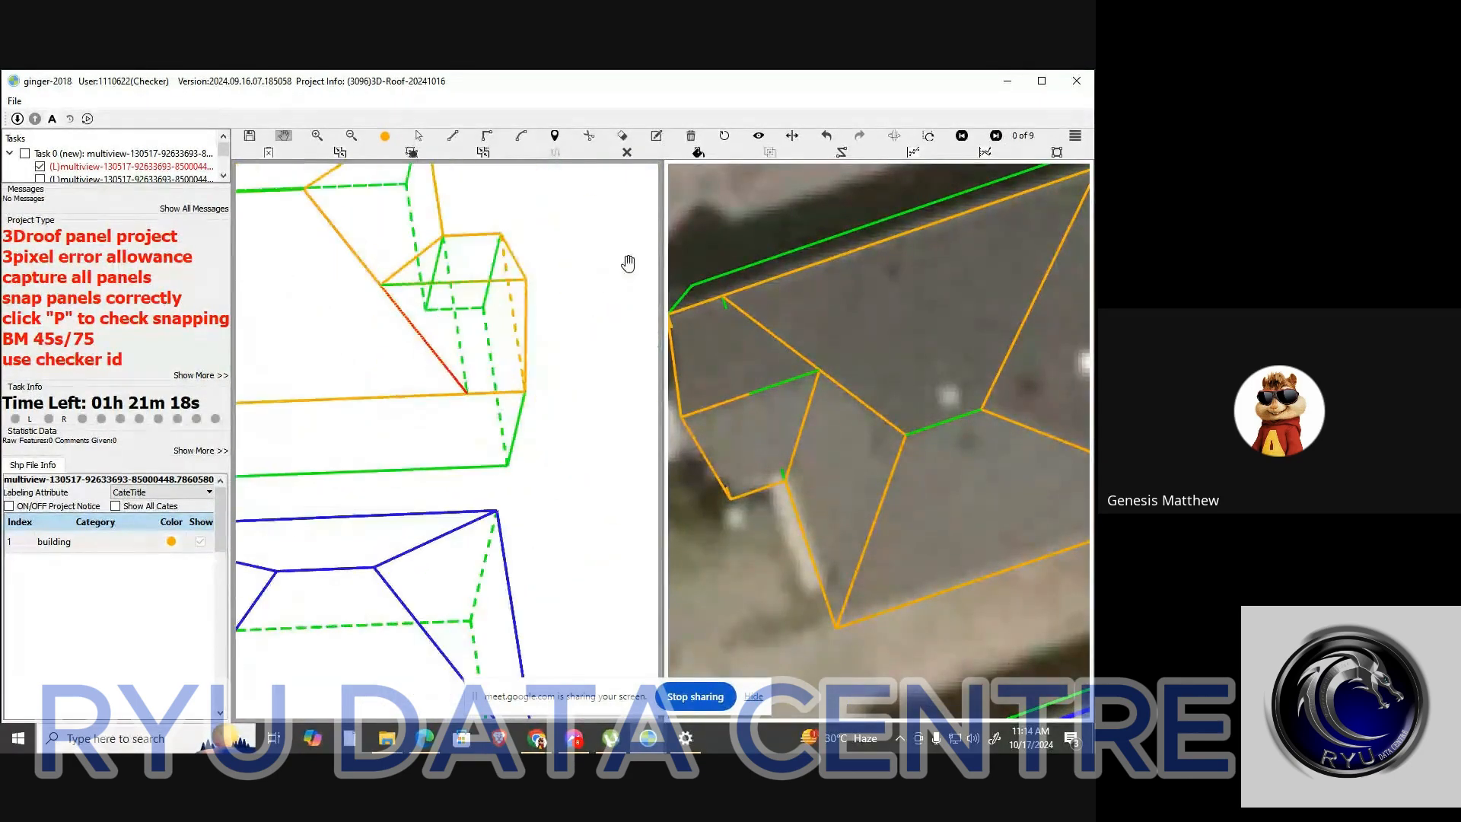
key(s)
drag(430, 342, 463, 352)
key(h)
scroll(453, 365, down, 2)
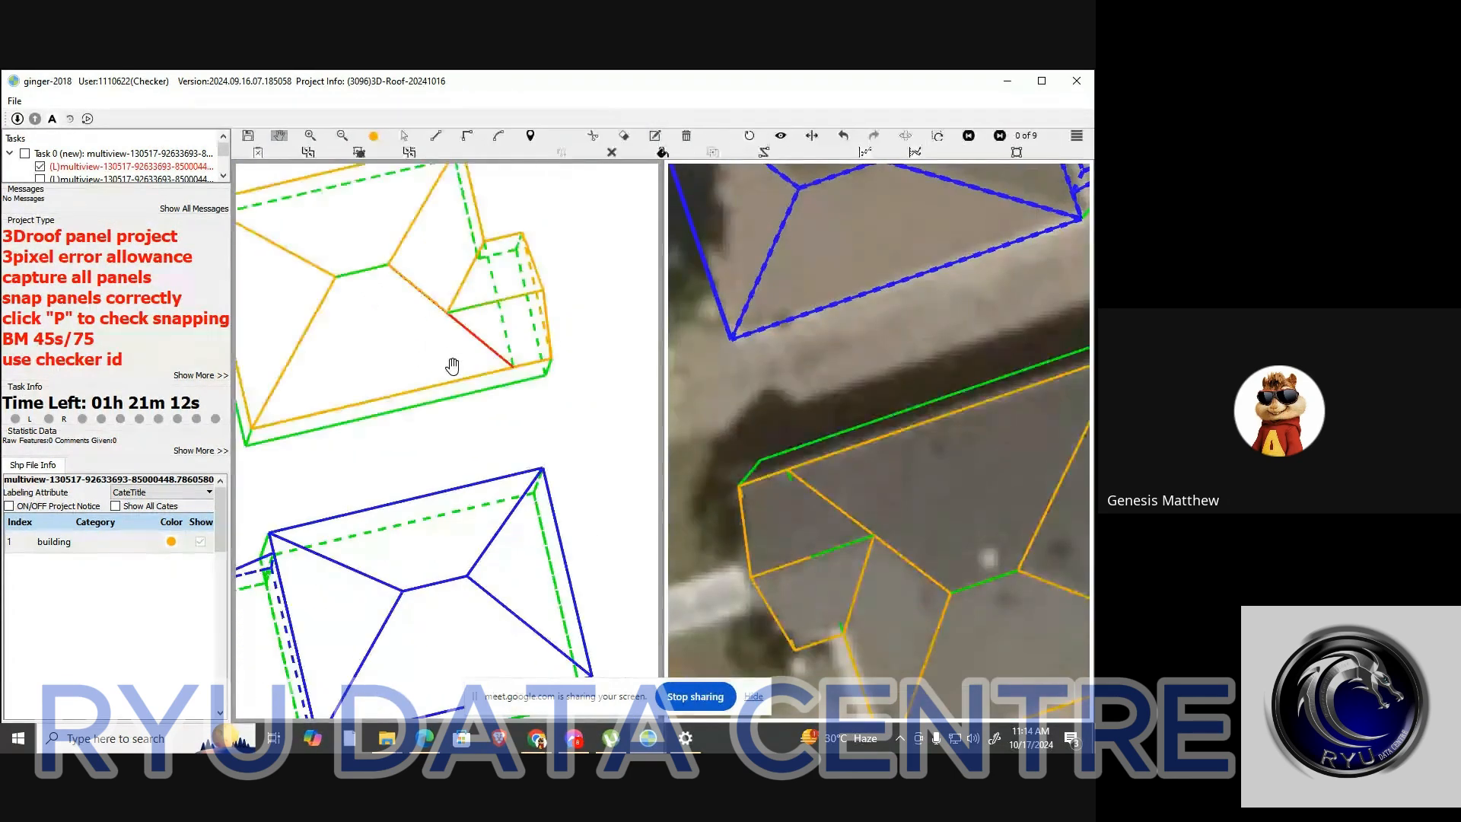
key(s)
click(442, 361)
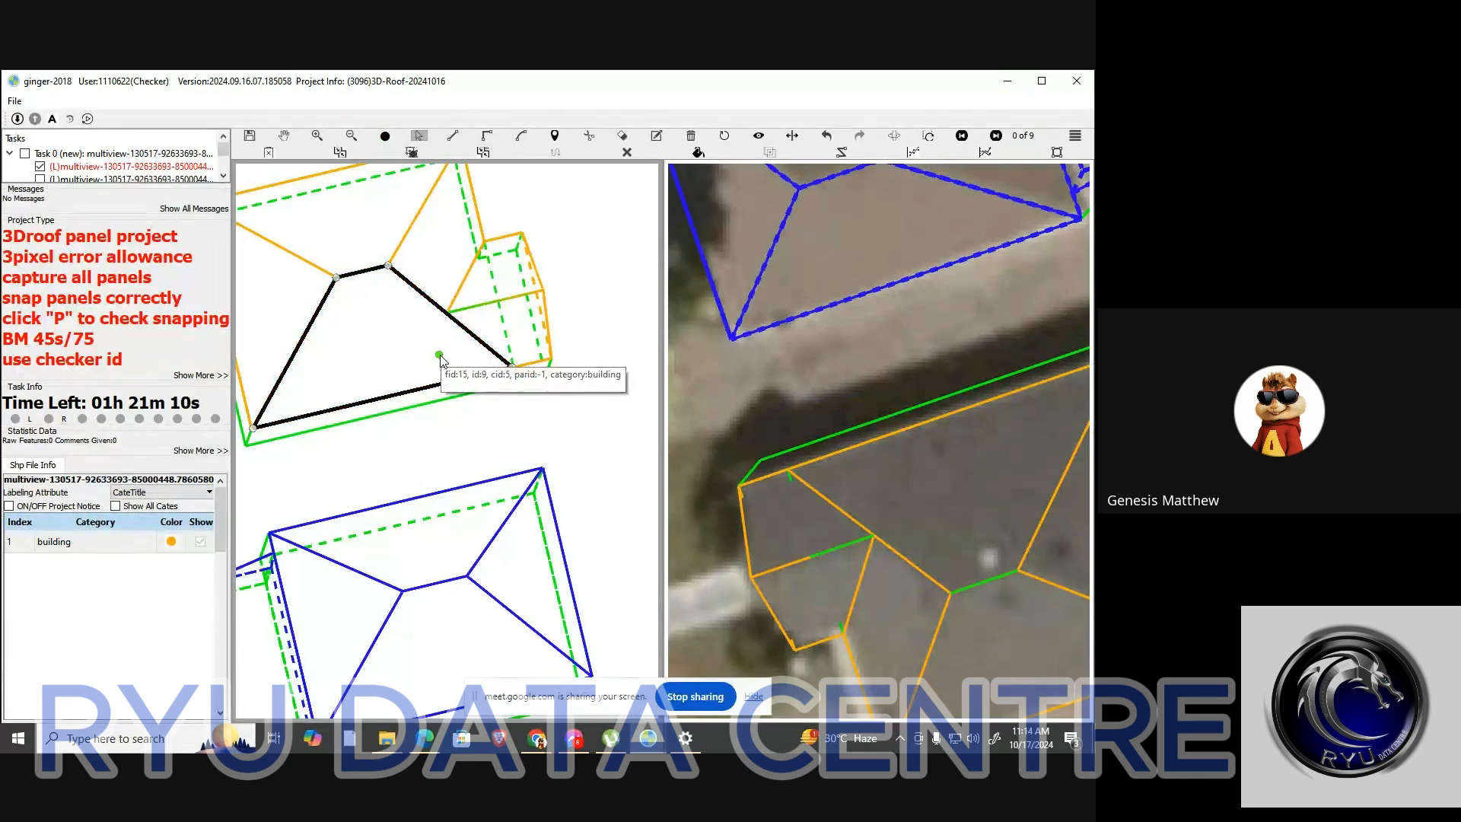
click(491, 327)
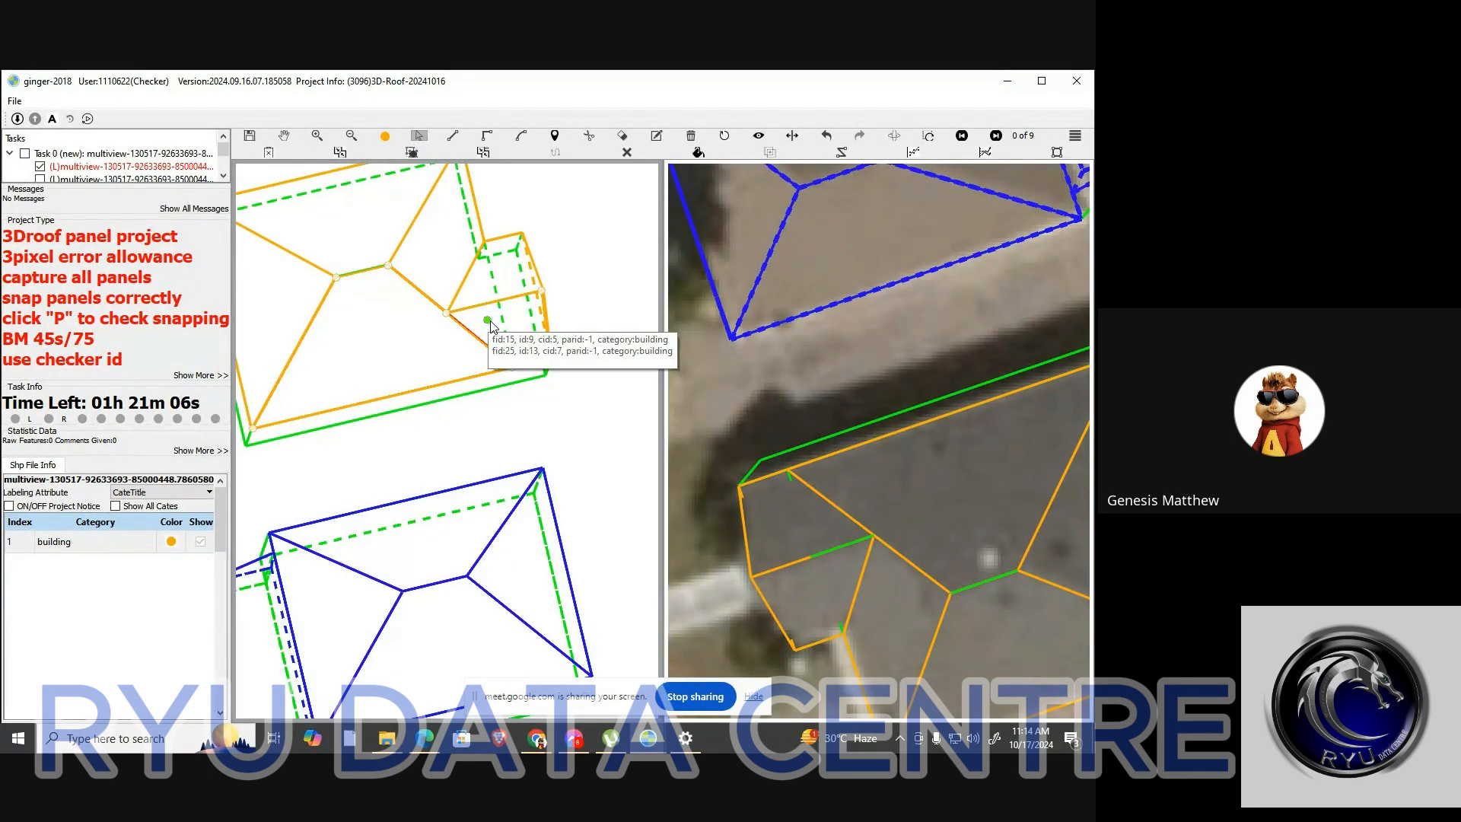
key(Delete)
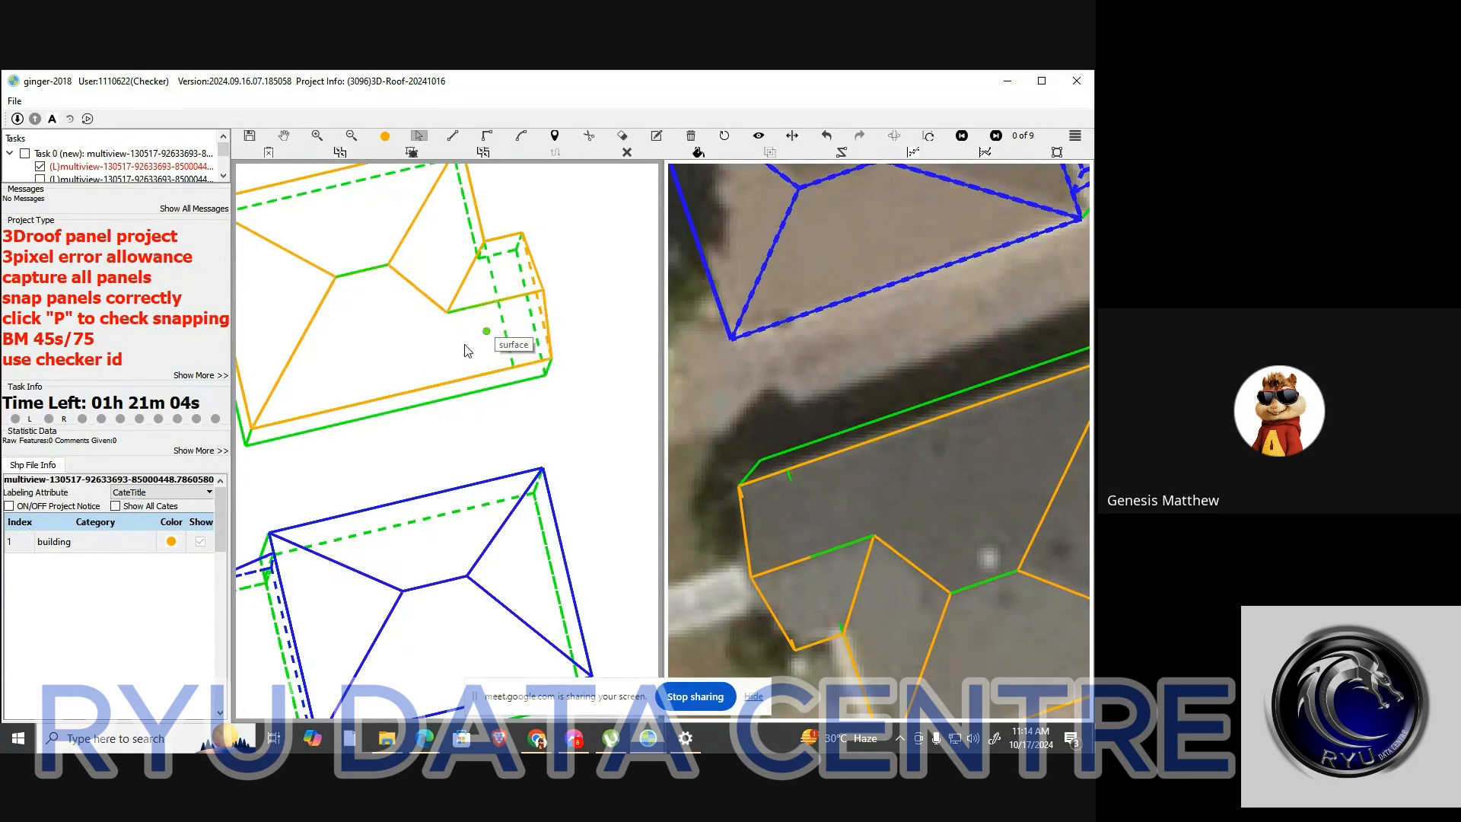
Inspect the snapping of the hip line beside the extension in the 3D wireframe and the aerial image
key(h)
drag(458, 347, 626, 368)
key(p)
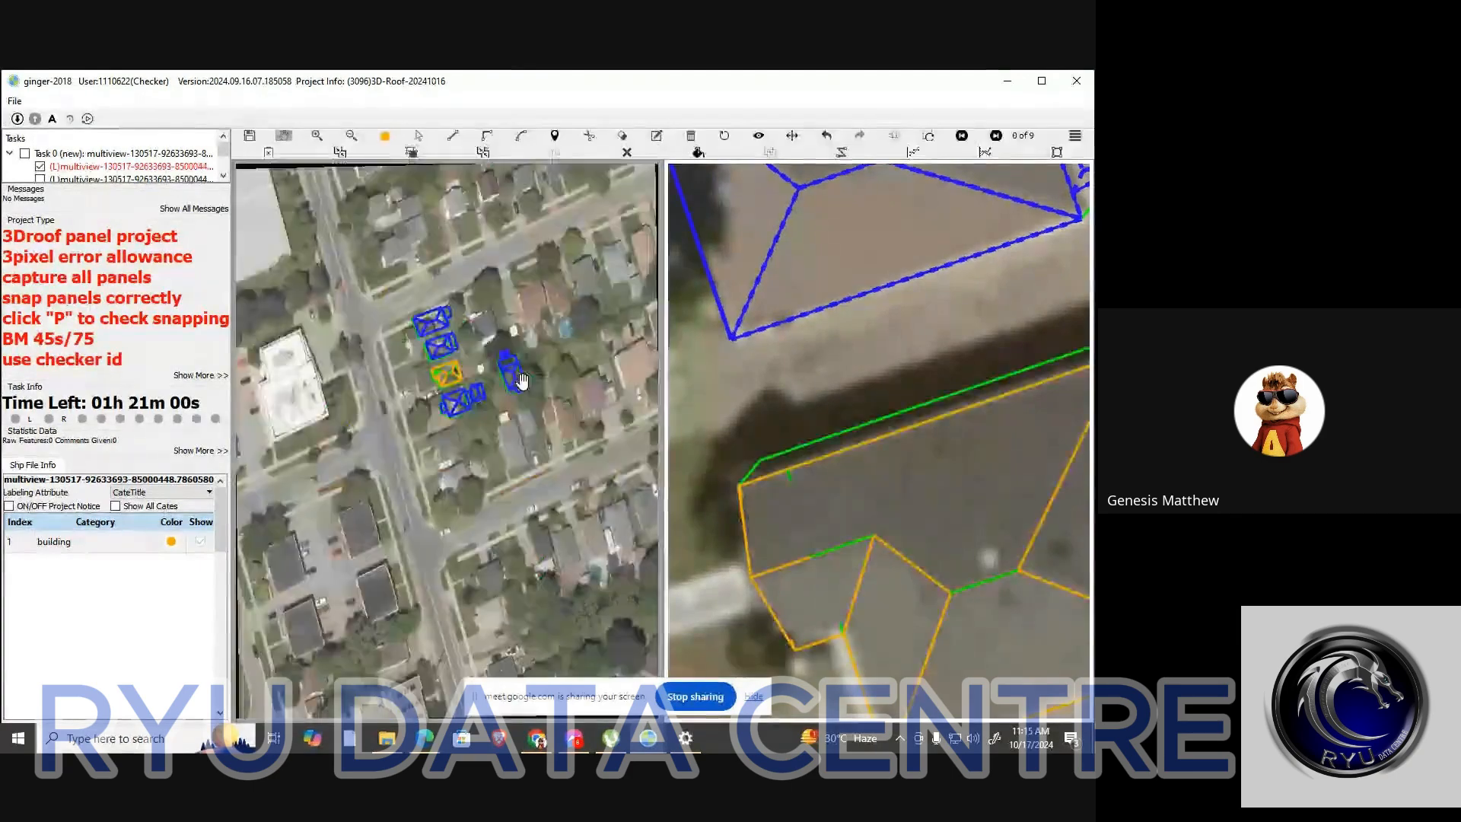
scroll(403, 371, up, 5)
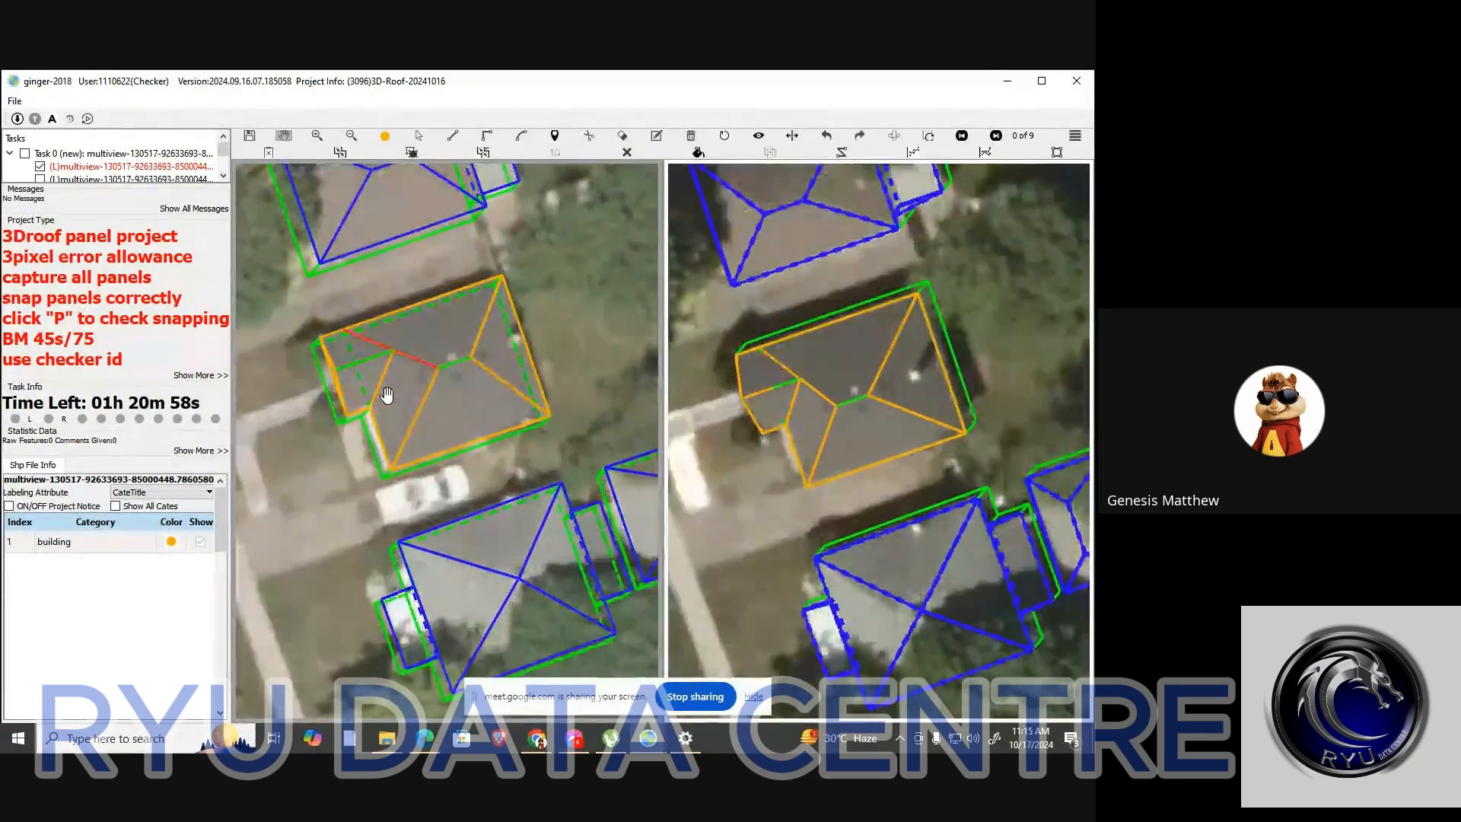
key(p)
drag(442, 364, 657, 327)
scroll(383, 403, up, 4)
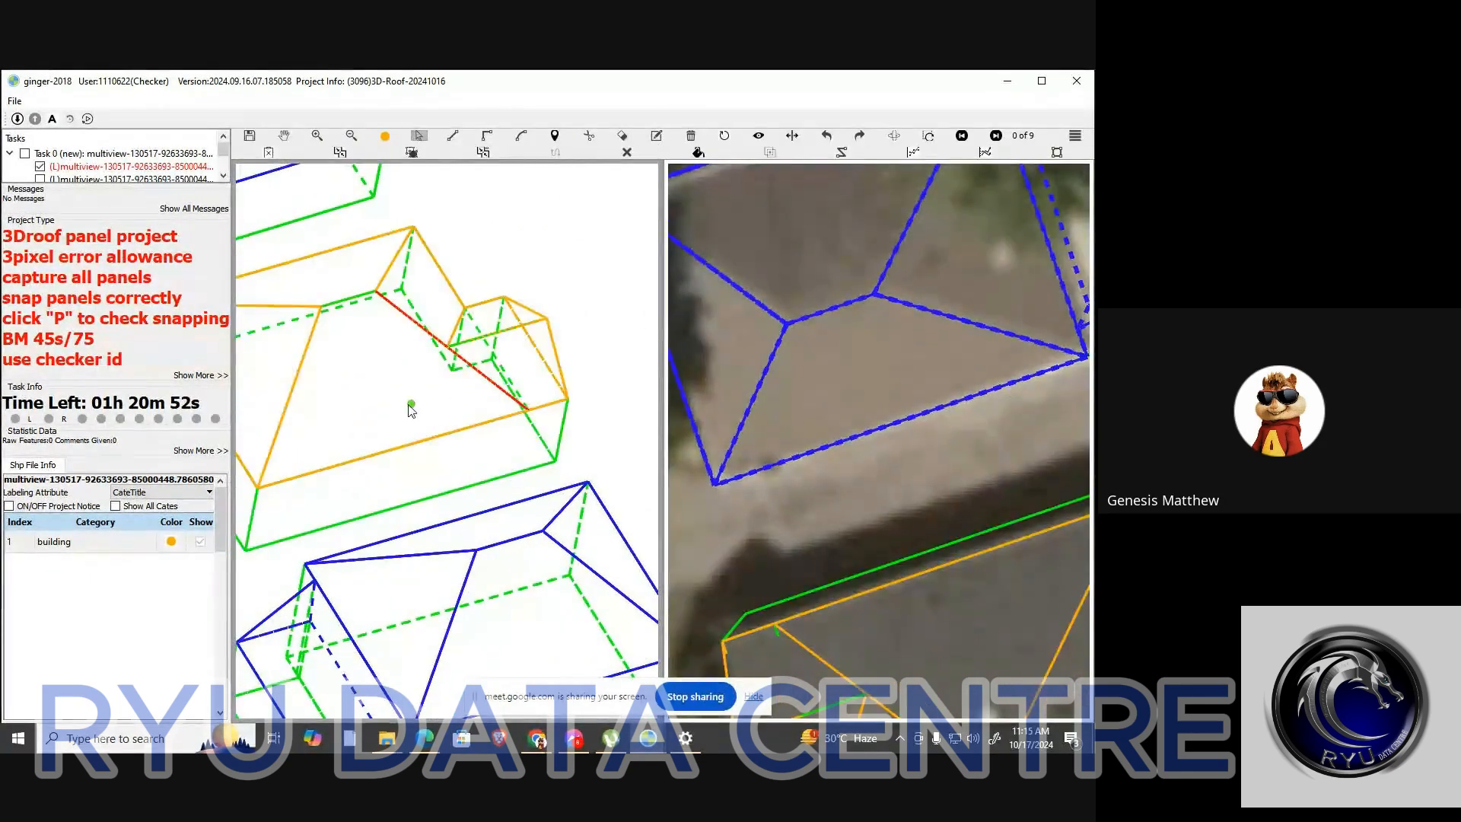
key(p)
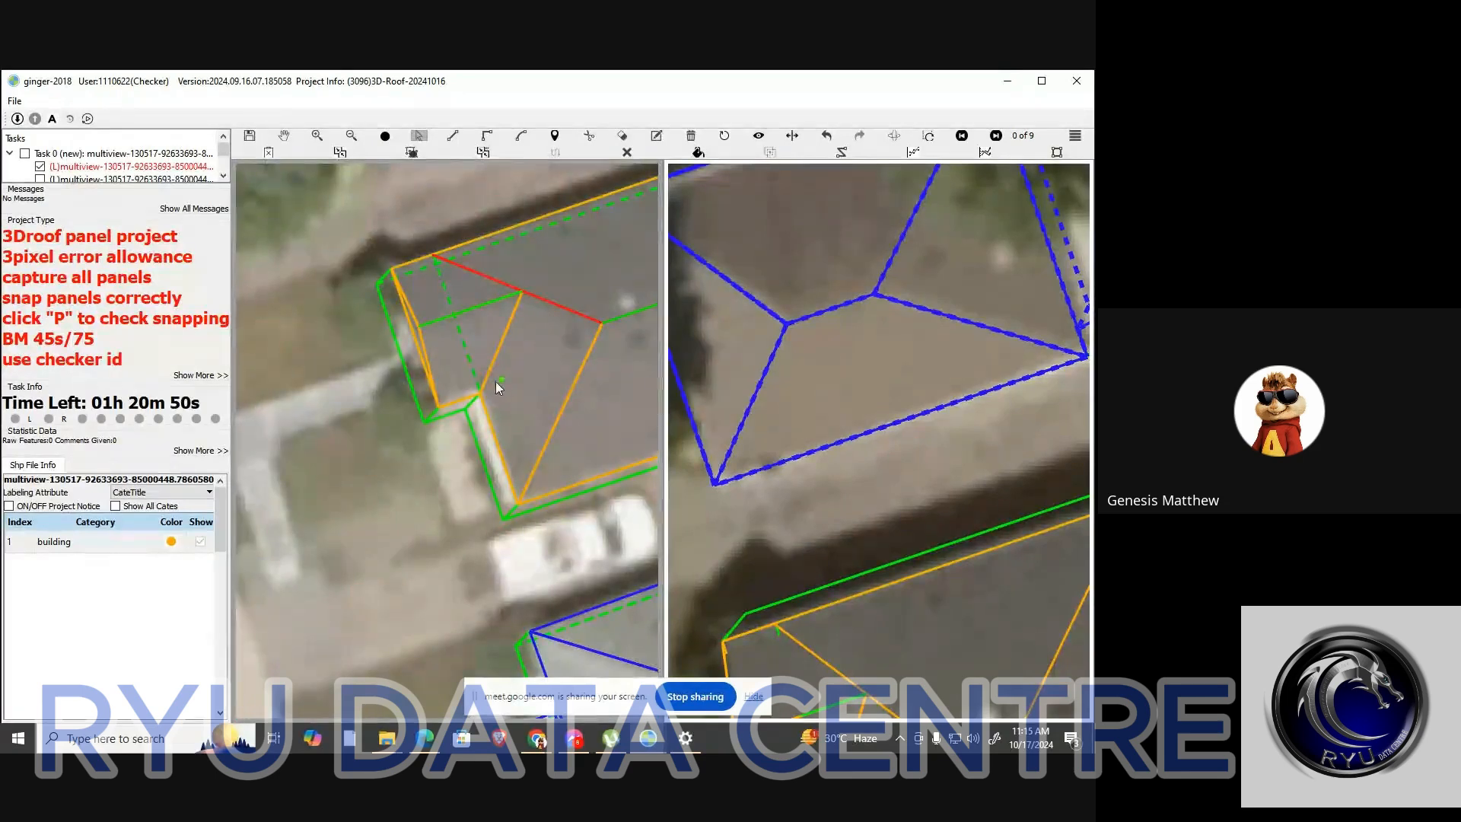
Examine the dark roof's ridge, hips and front extension lines in the 3D wireframe and both aerial images
key(p)
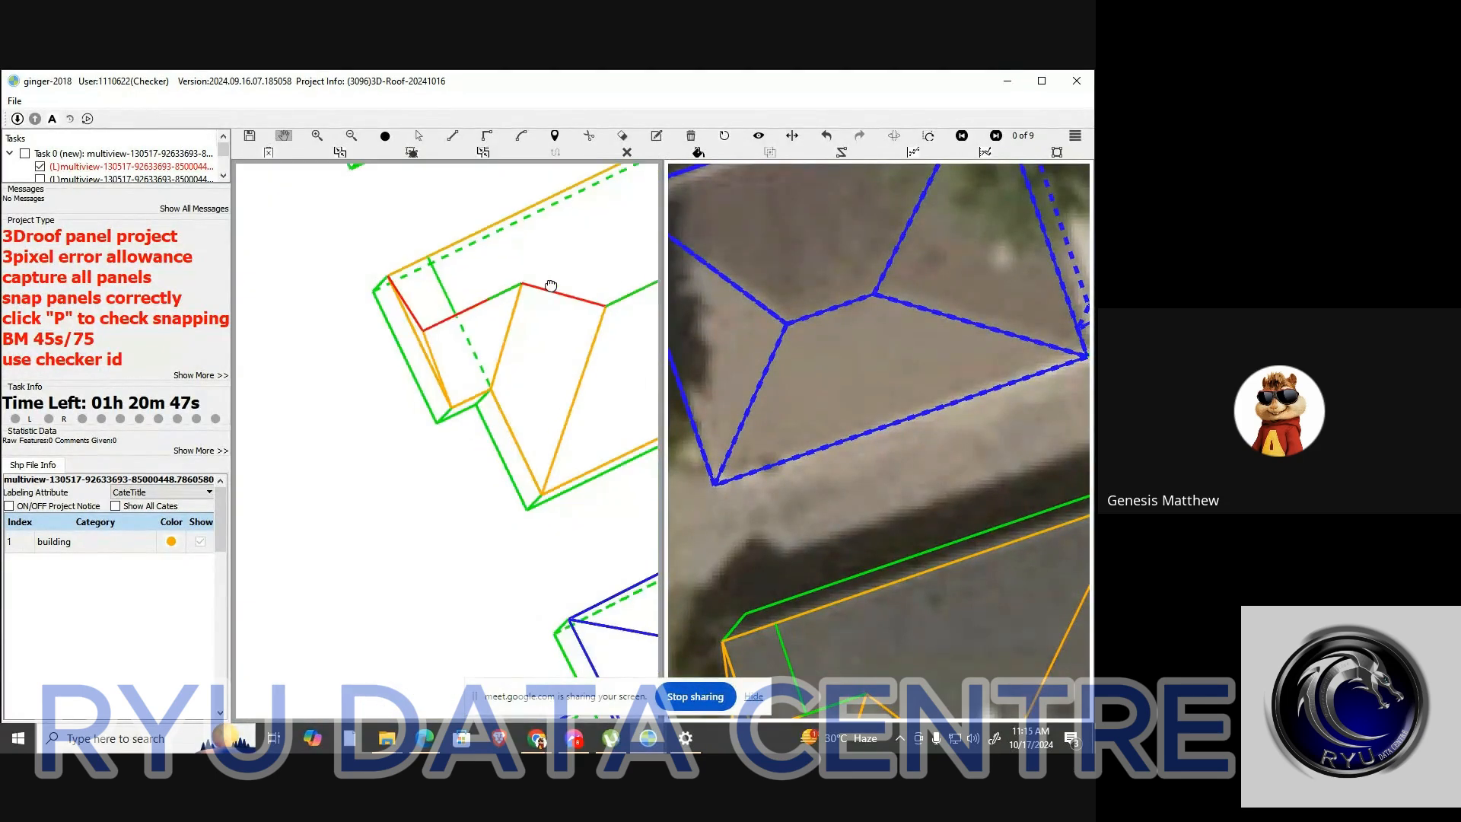
scroll(518, 380, down, 3)
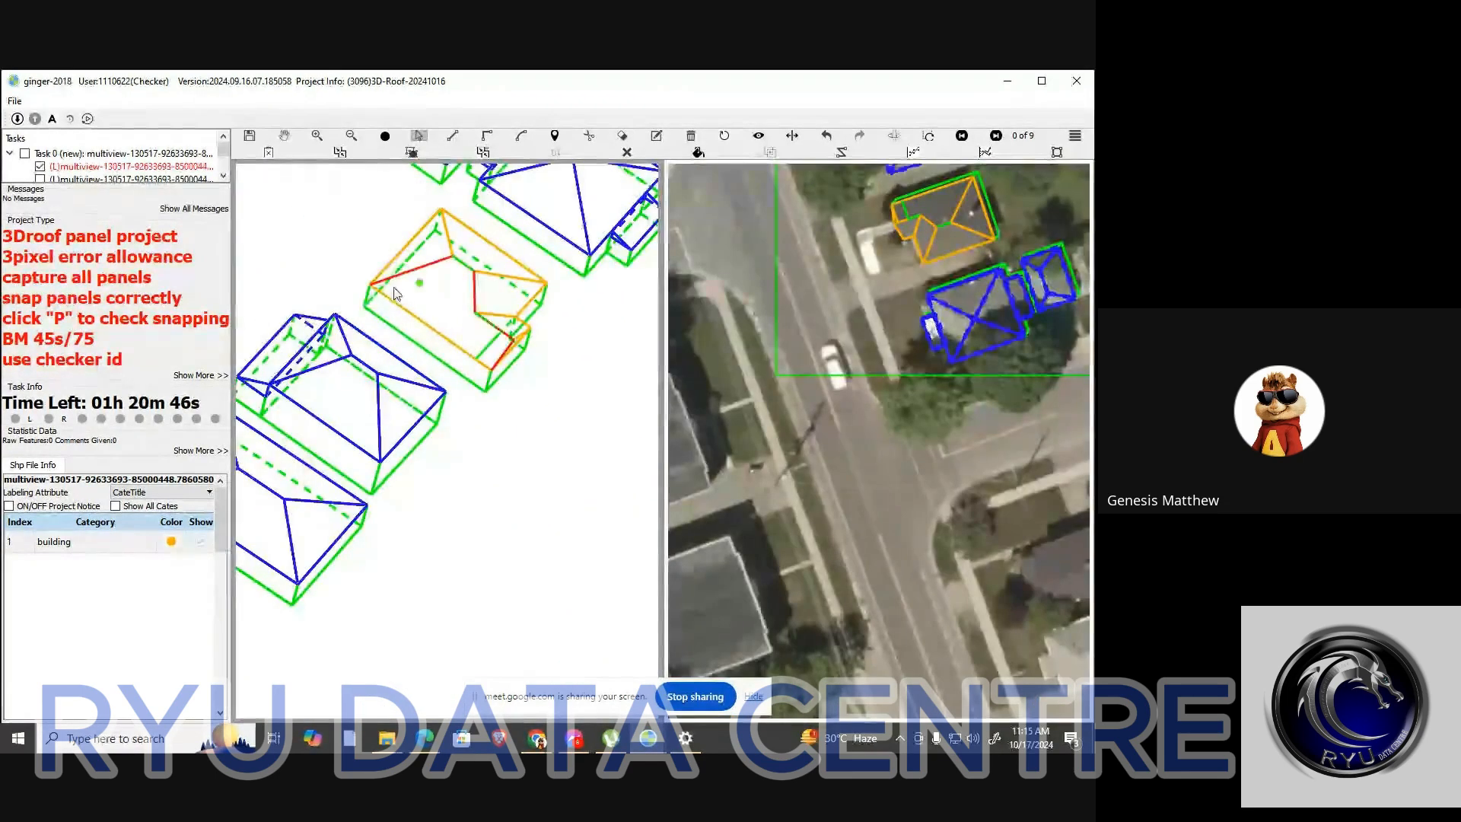
key(l)
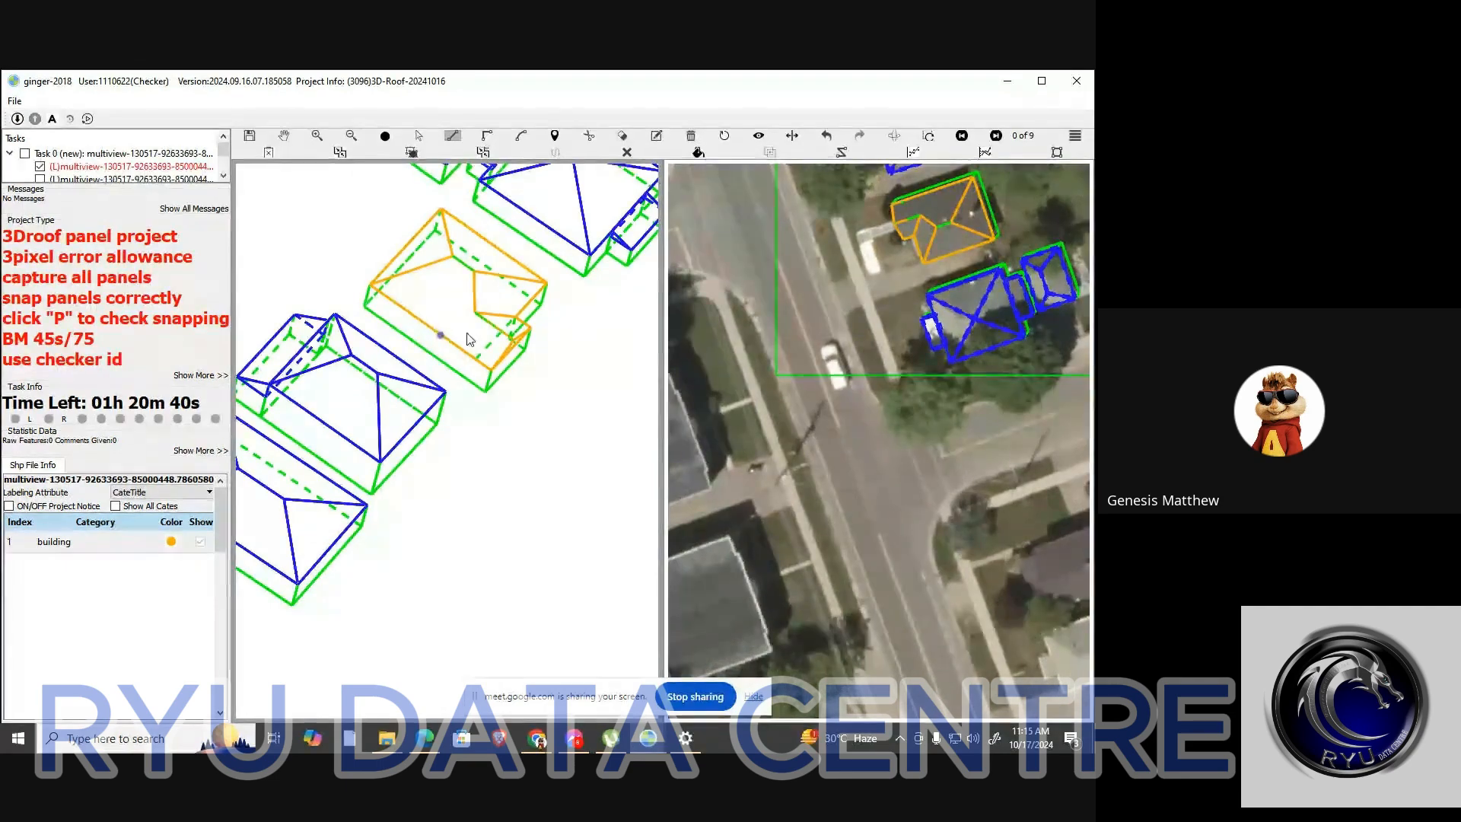
scroll(470, 337, up, 2)
scroll(482, 335, down, 5)
scroll(502, 329, up, 3)
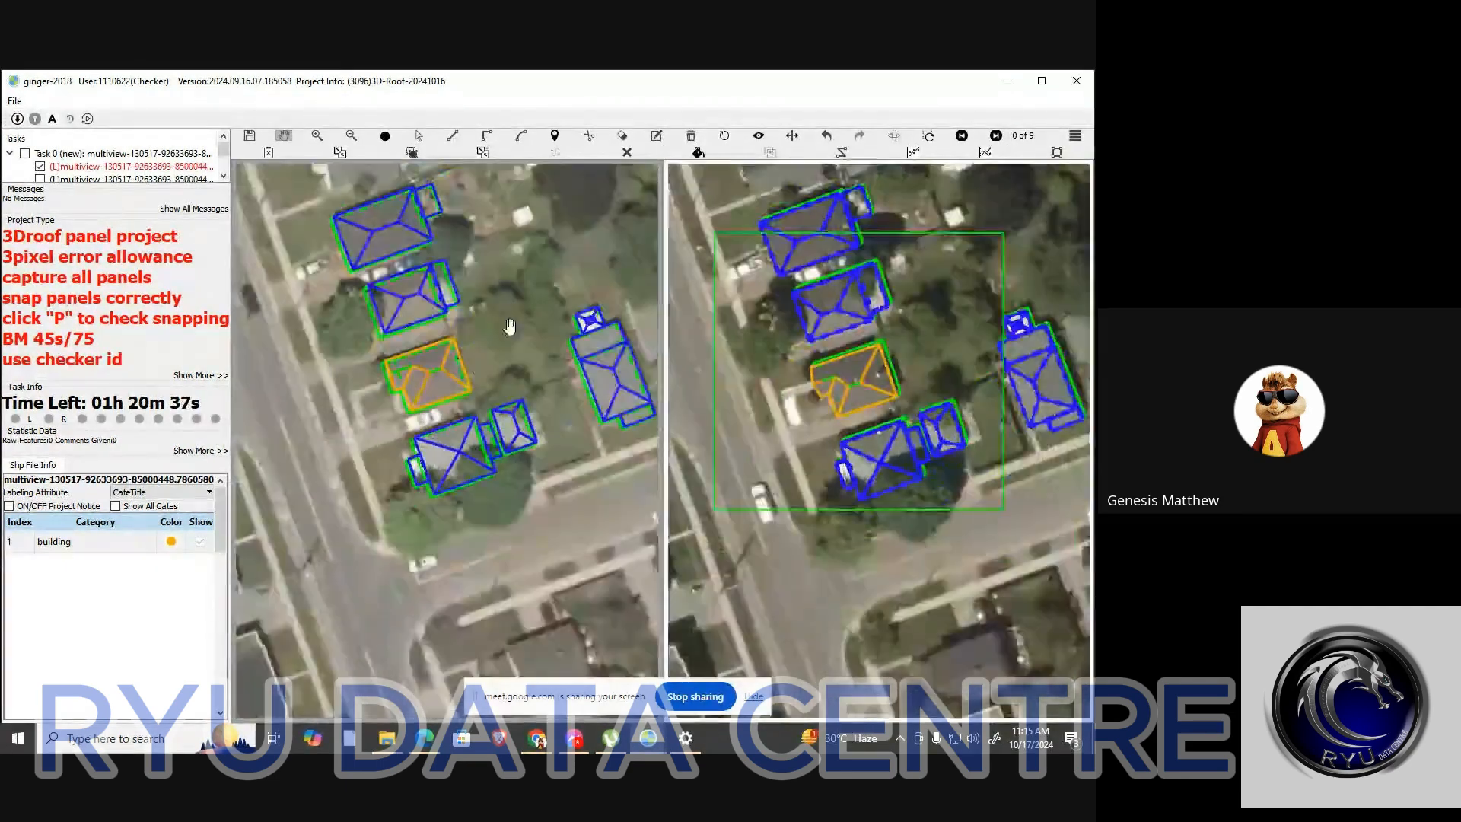
drag(509, 325, 555, 432)
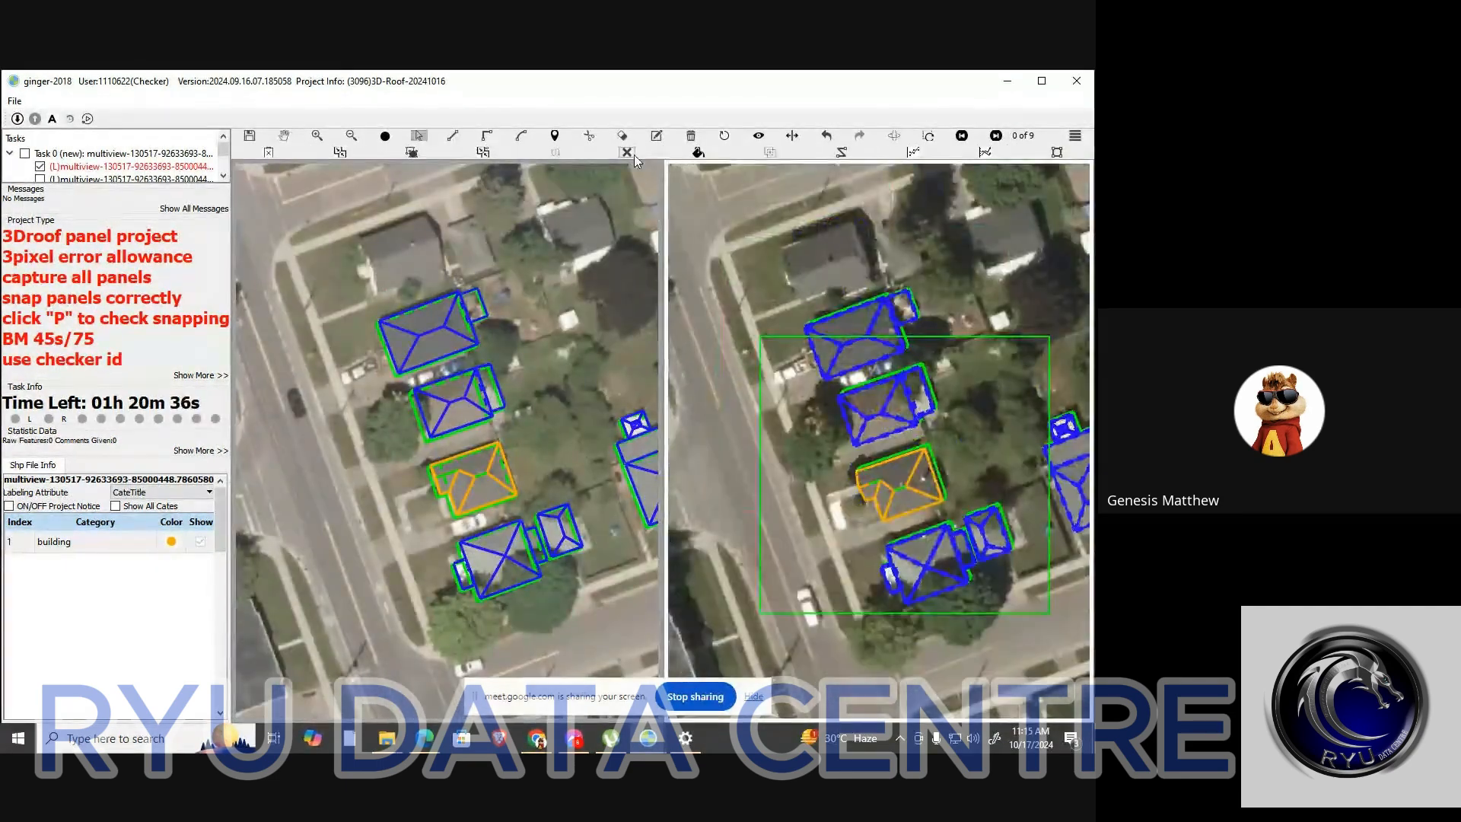
scroll(479, 498, up, 3)
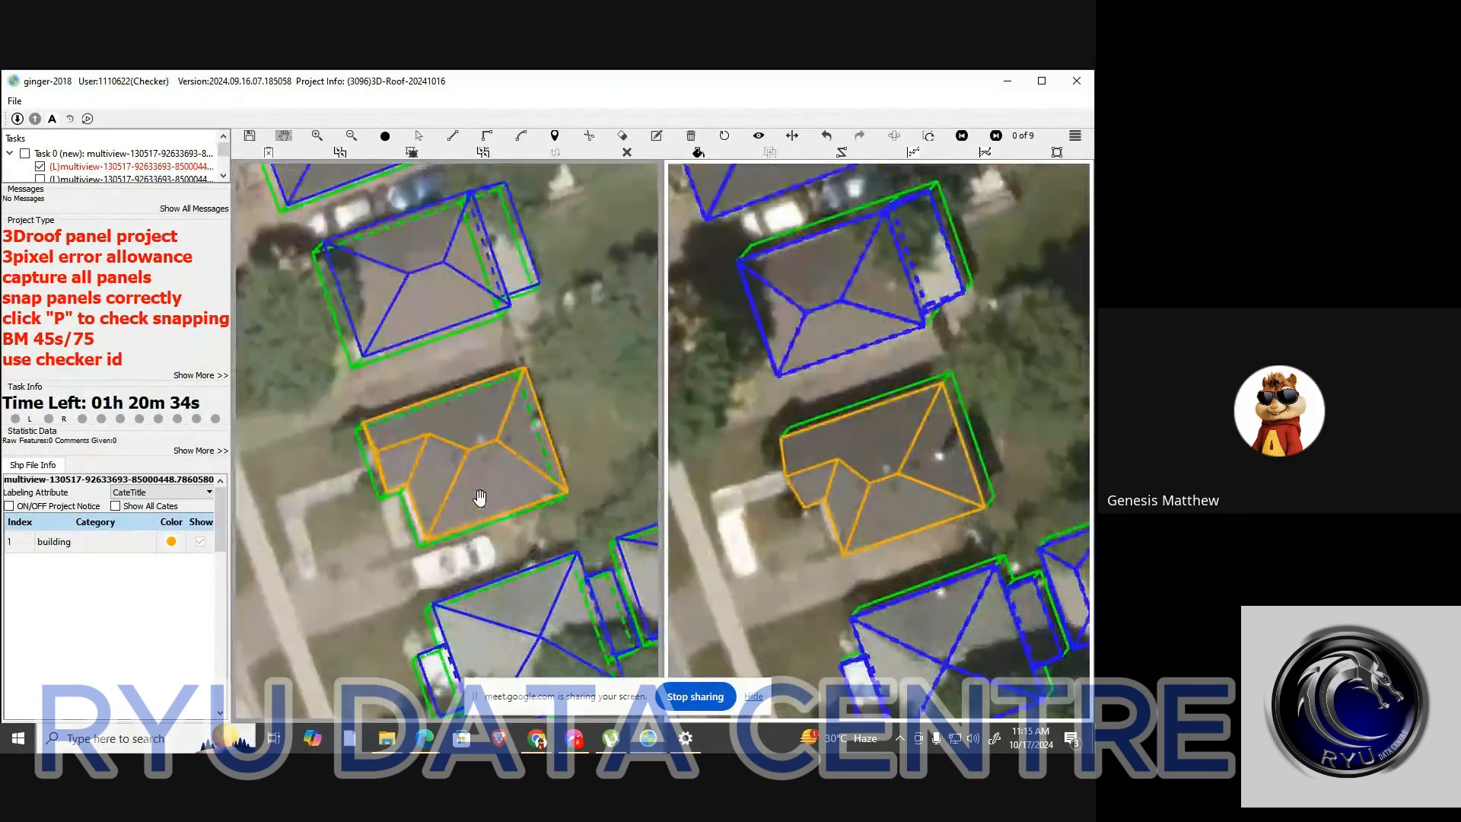
drag(531, 421, 587, 437)
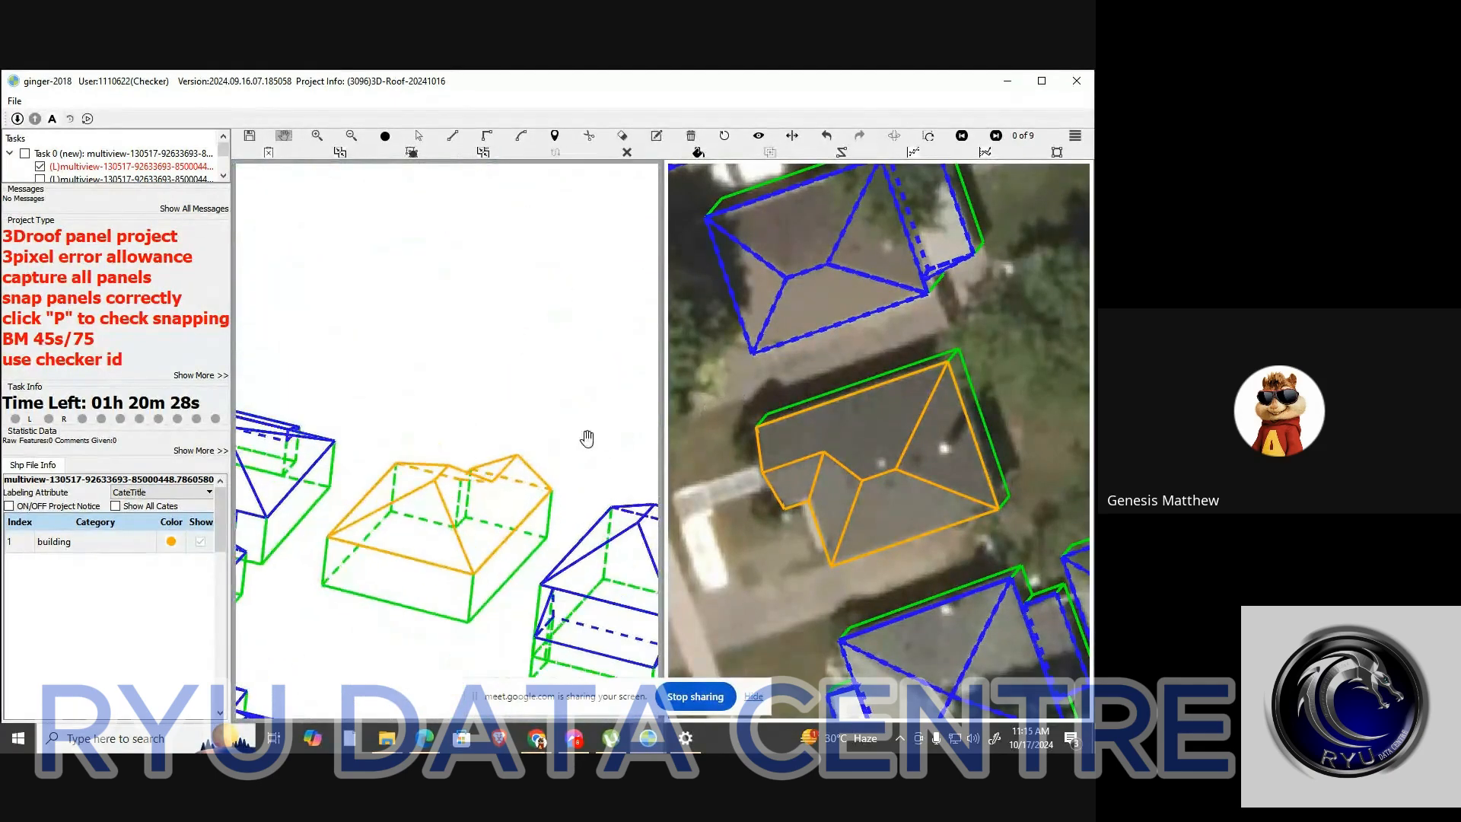
key(p)
scroll(426, 399, down, 3)
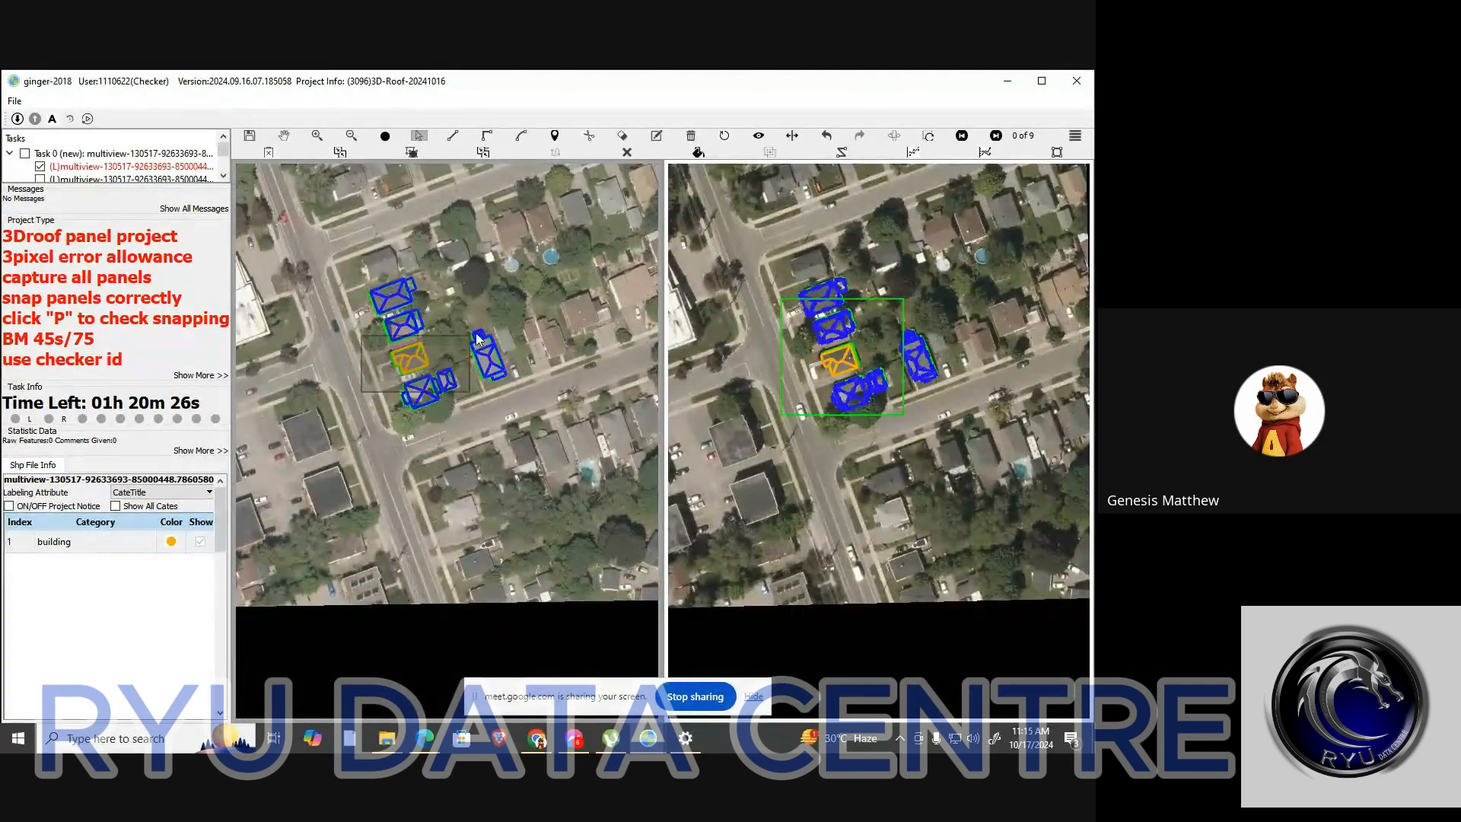
Select all panels of the dark roof with the front extension and group them as one building
scroll(423, 377, up, 3)
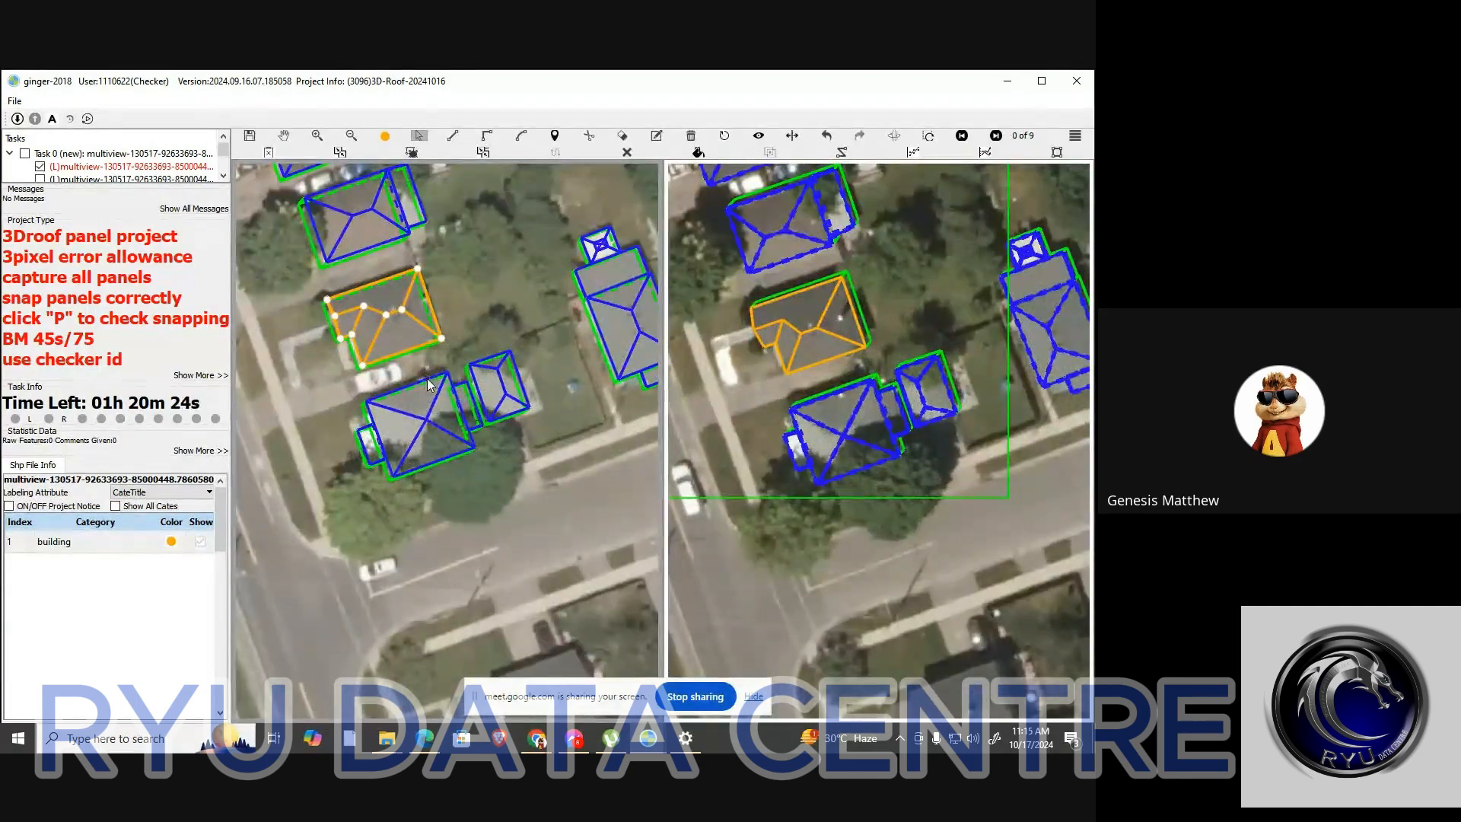
click(427, 377)
drag(282, 388, 528, 238)
key(Escape)
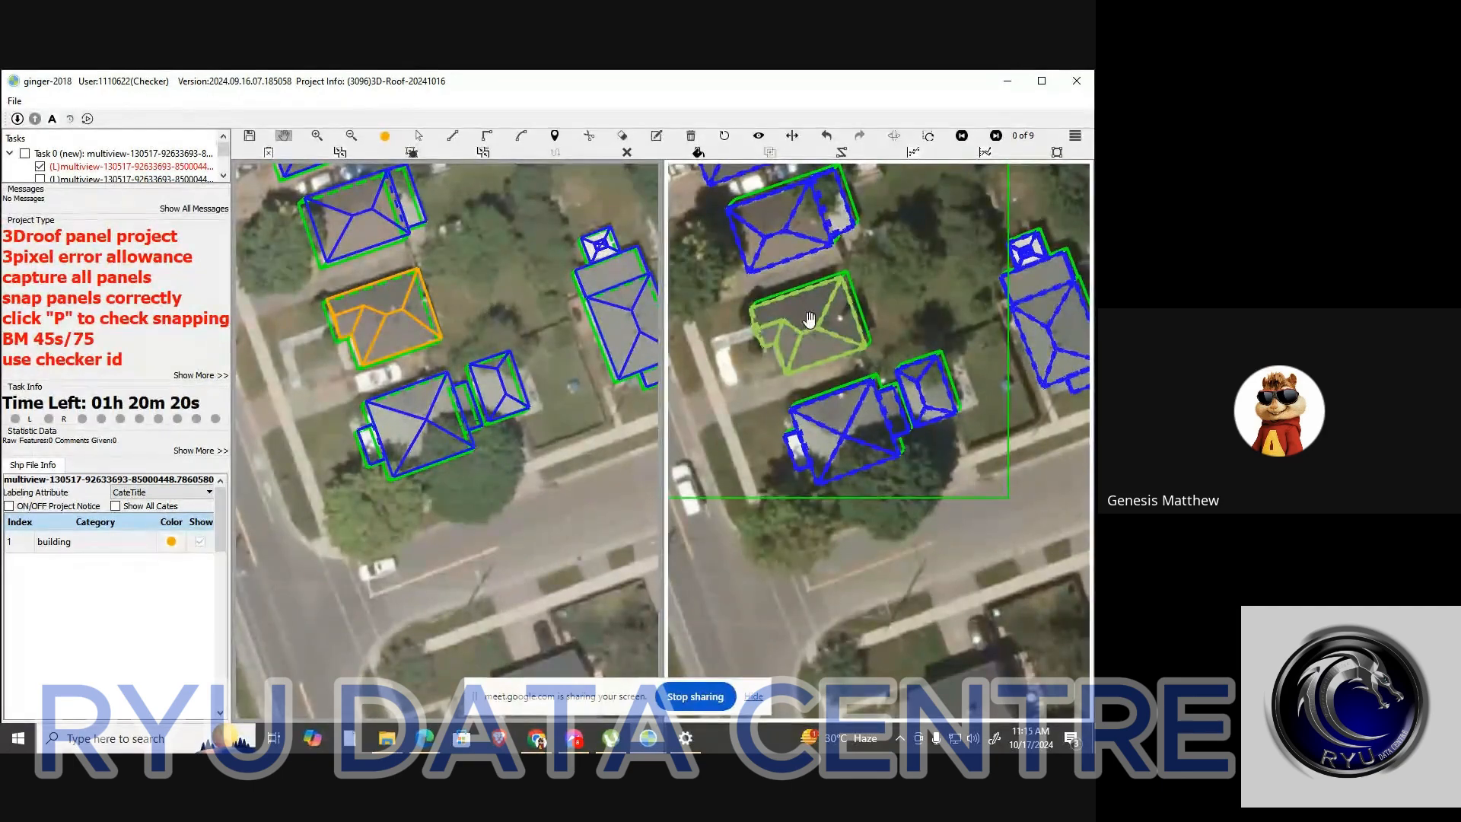
Compare the grouped dark roof and its neighbouring roofs with the houses in both aerial images
drag(417, 329, 486, 355)
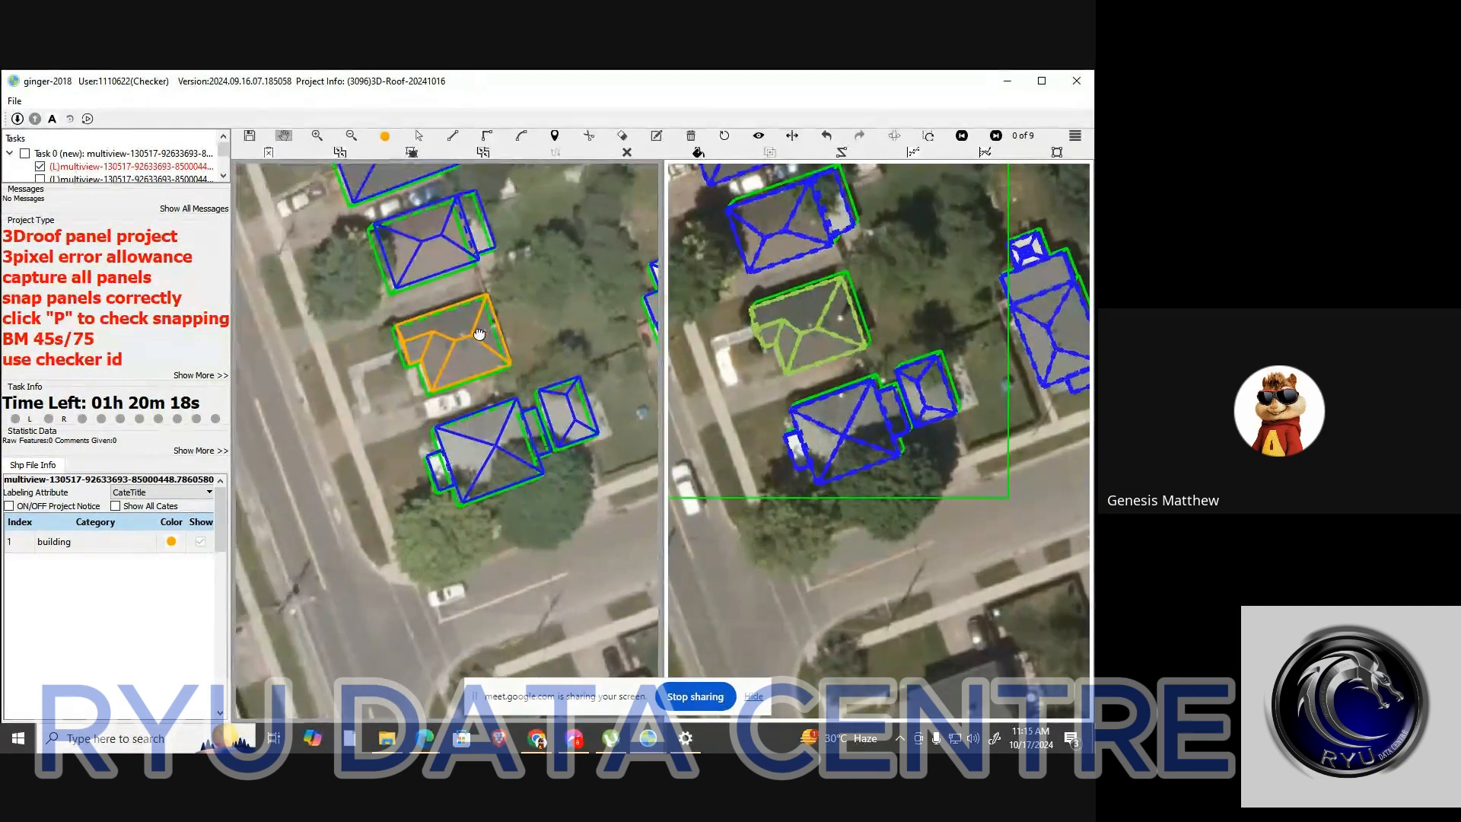
key(space)
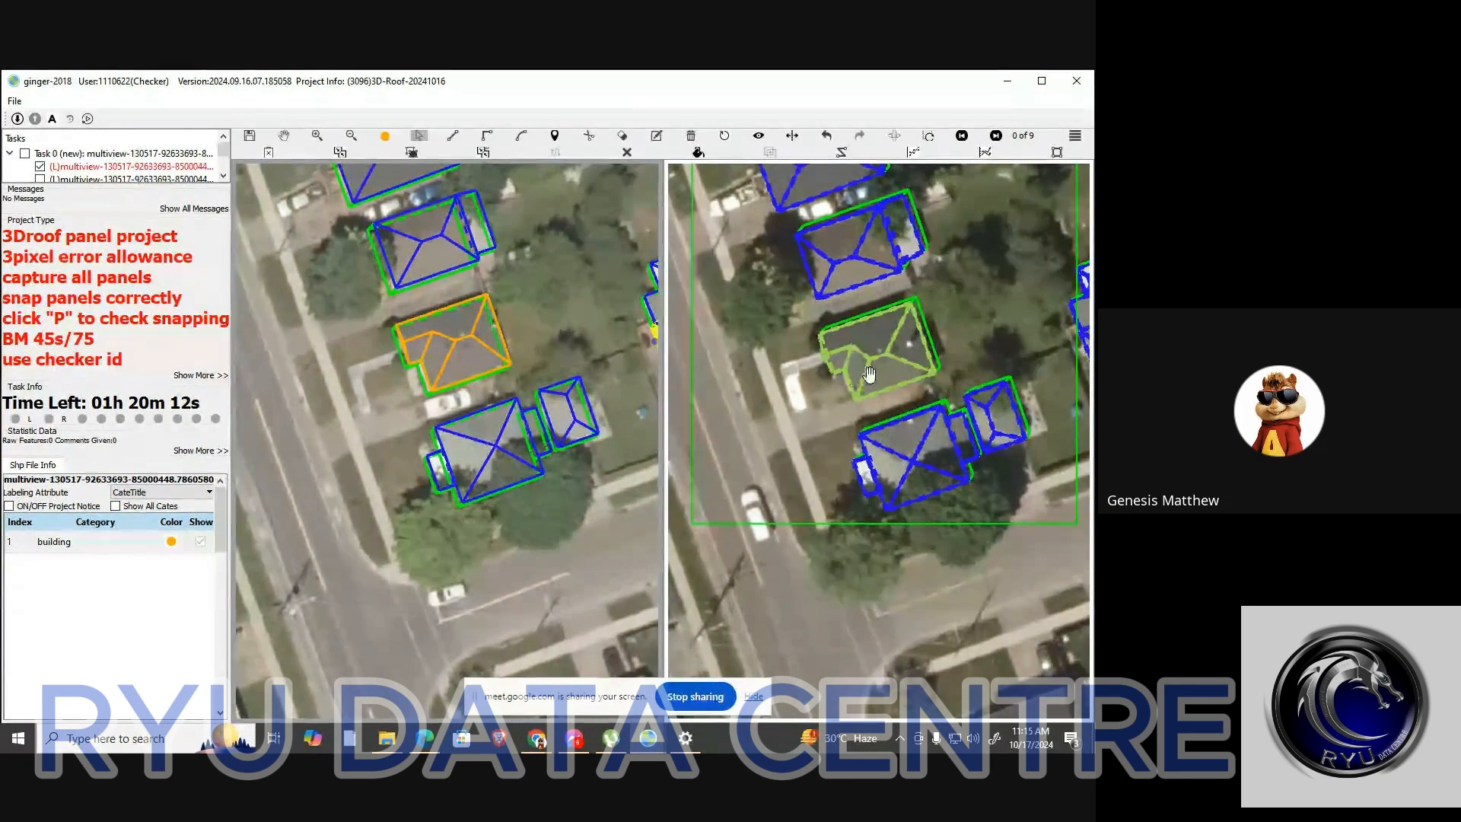
key(space)
drag(875, 312, 857, 325)
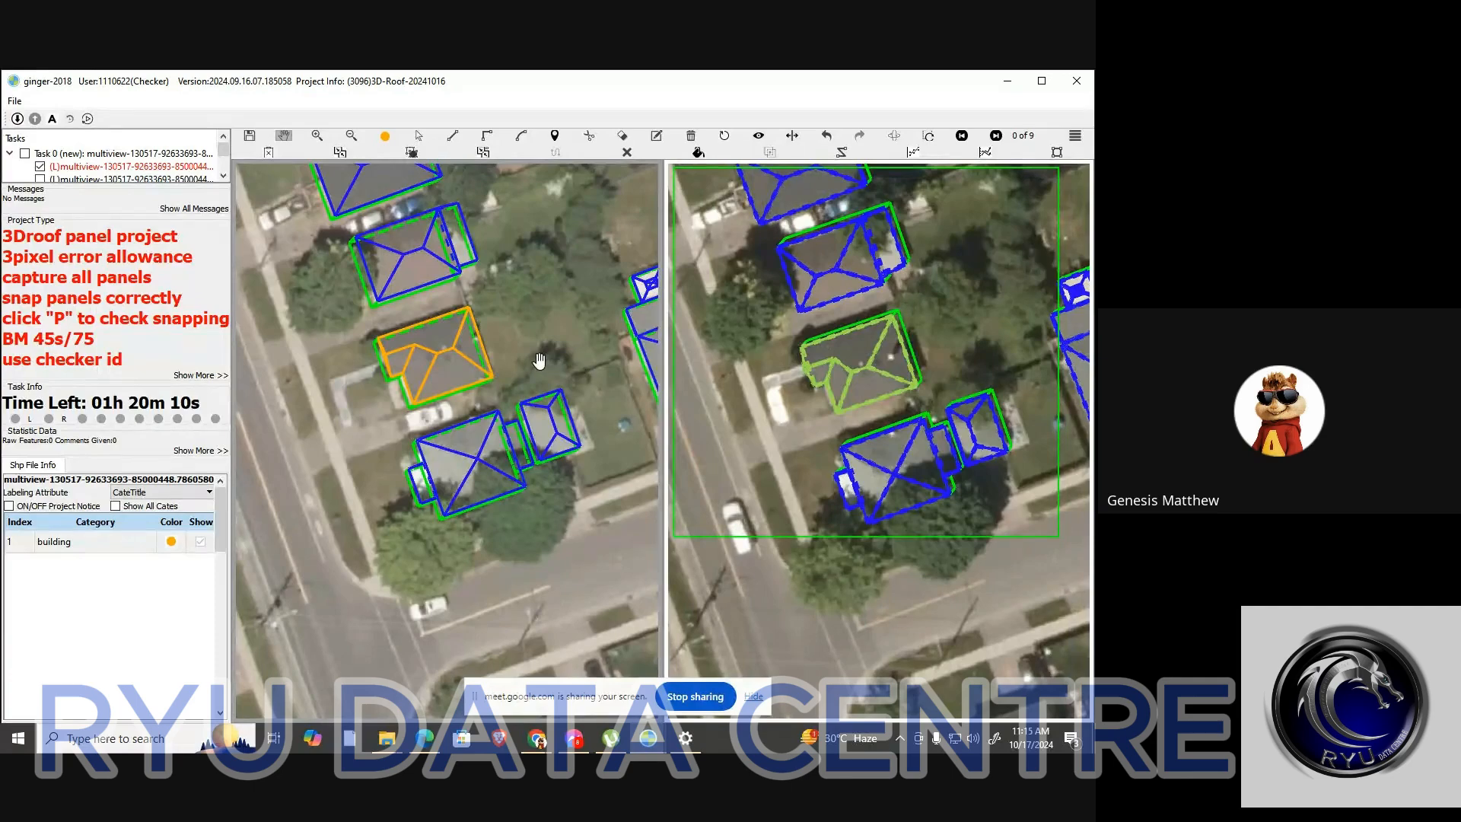
scroll(533, 369, down, 2)
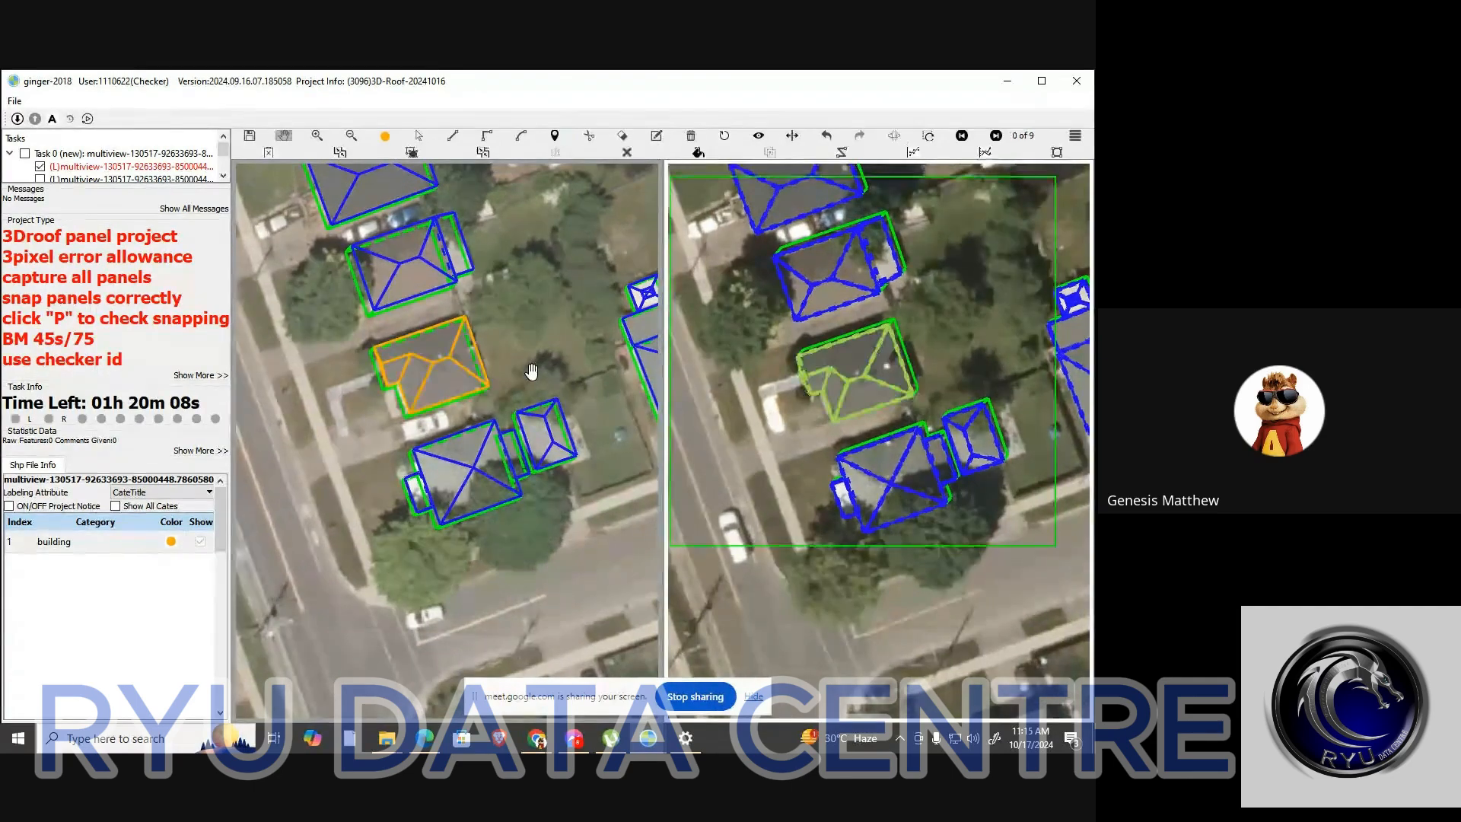
scroll(529, 382, up, 3)
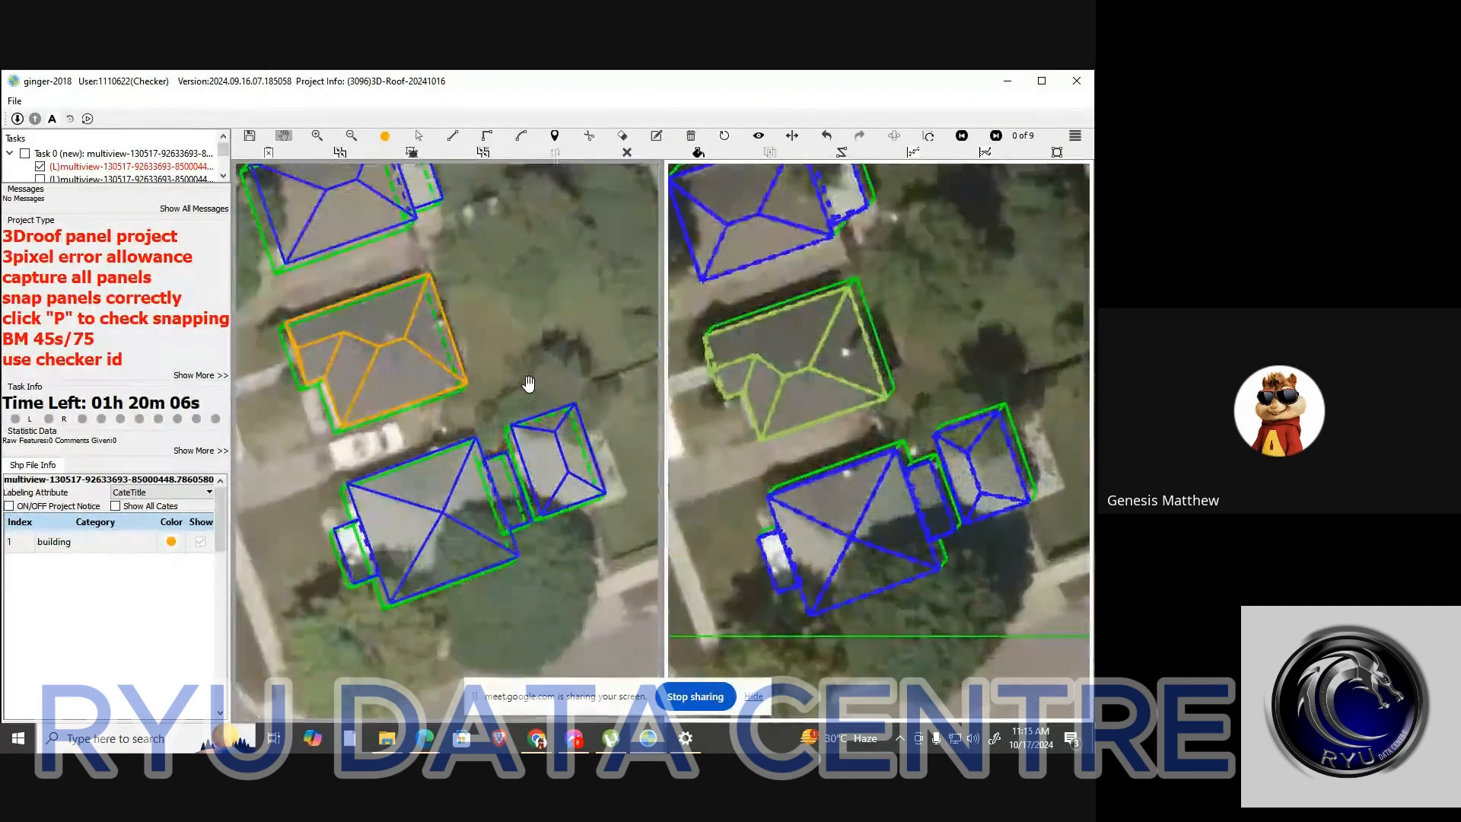
drag(522, 369, 566, 333)
scroll(546, 388, down, 3)
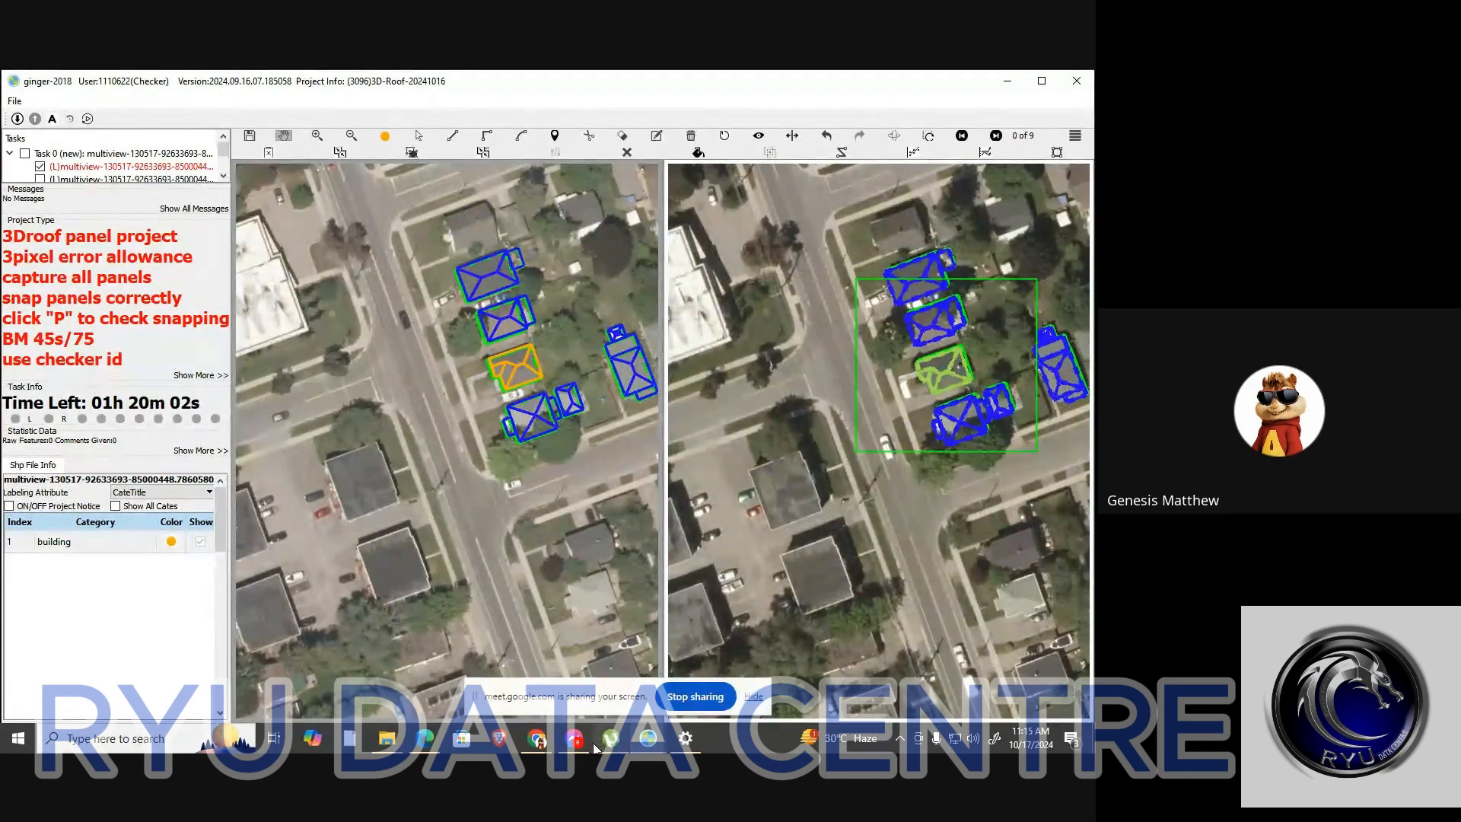
Switch to the other ginger-2018 window with the brown gabled roof next to the uncaptured grey roof
mouse_move(635, 742)
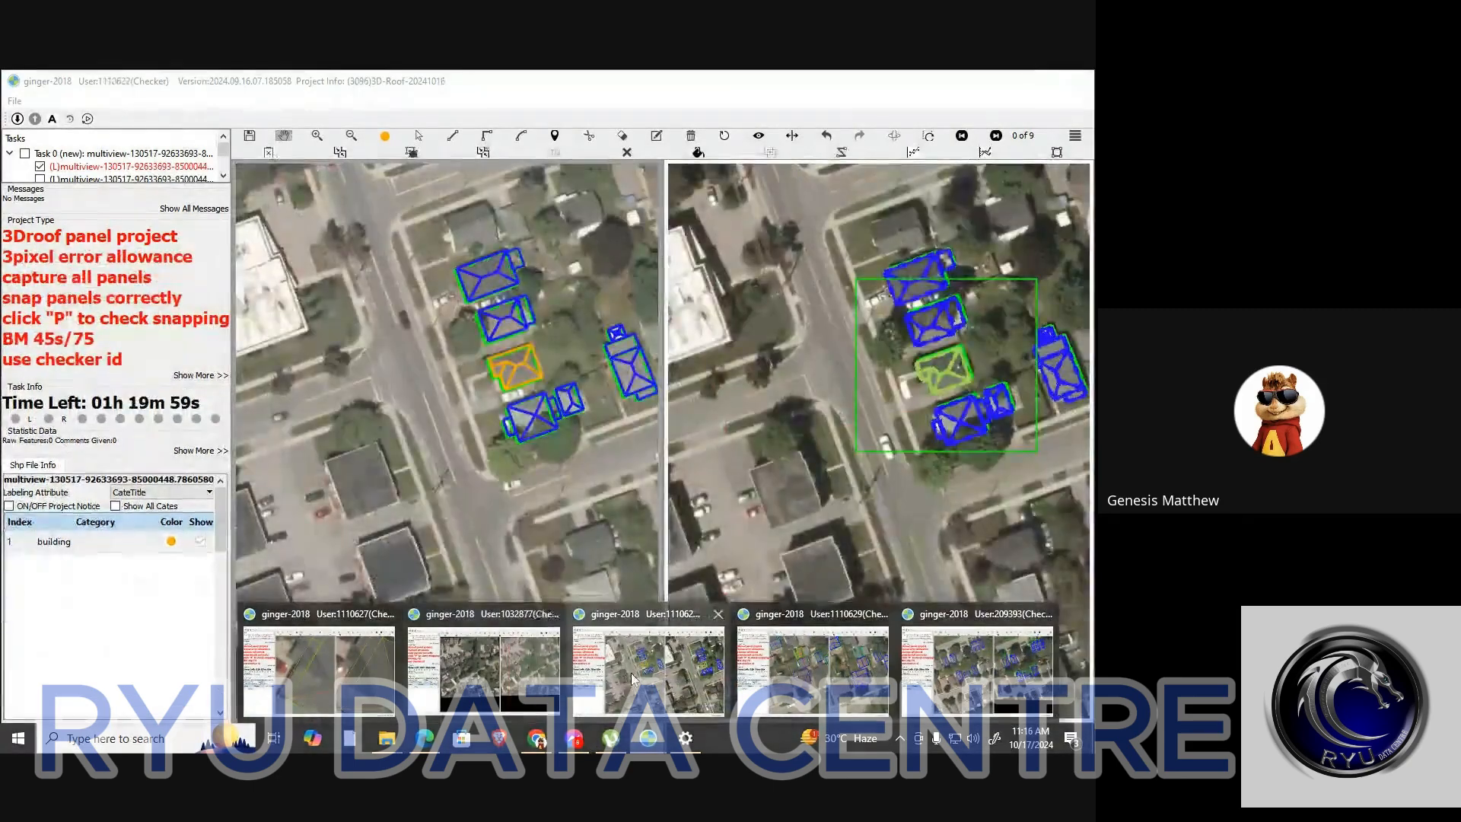
click(777, 672)
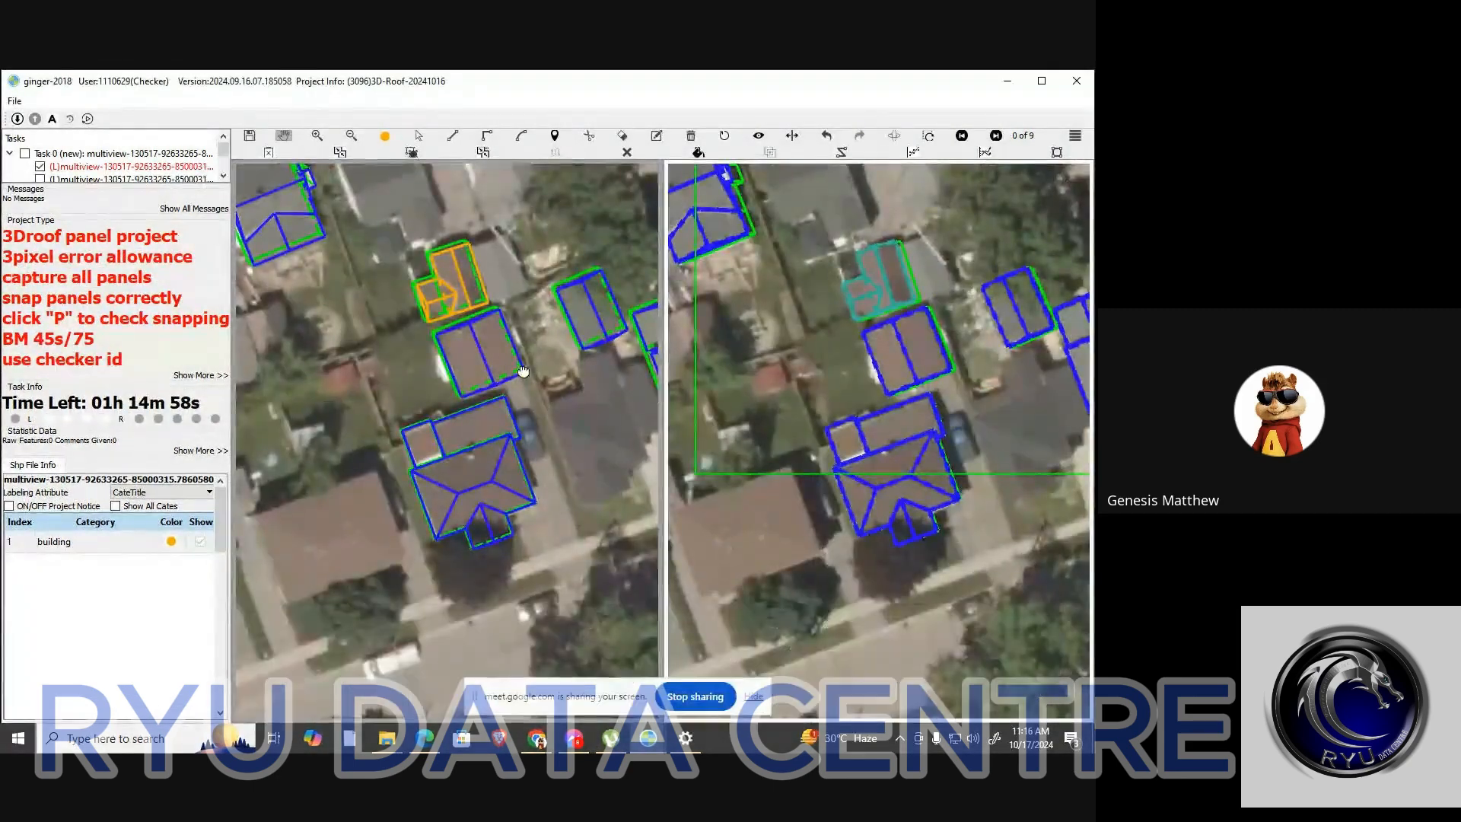
click(525, 421)
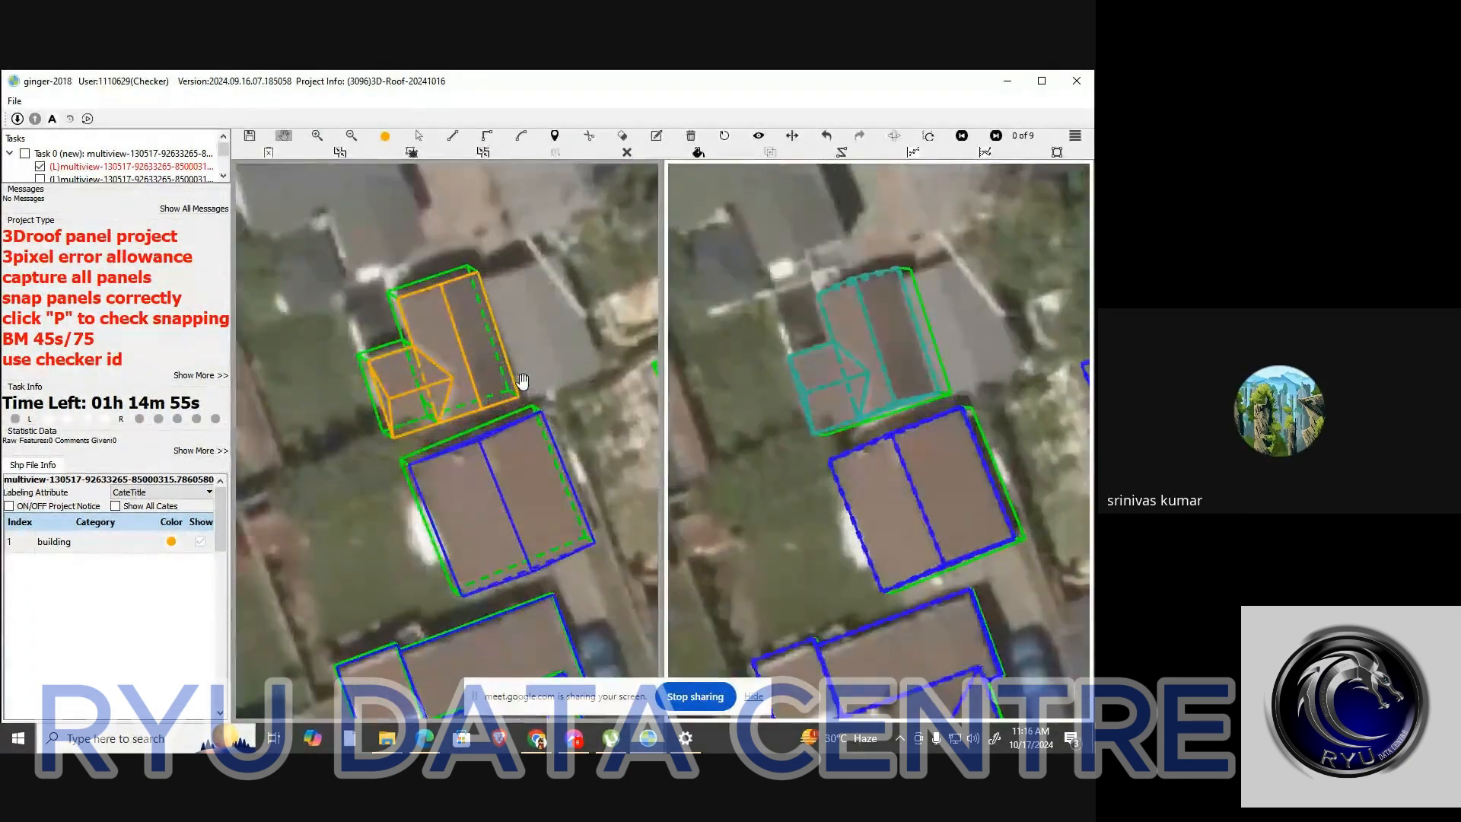
scroll(496, 303, up, 5)
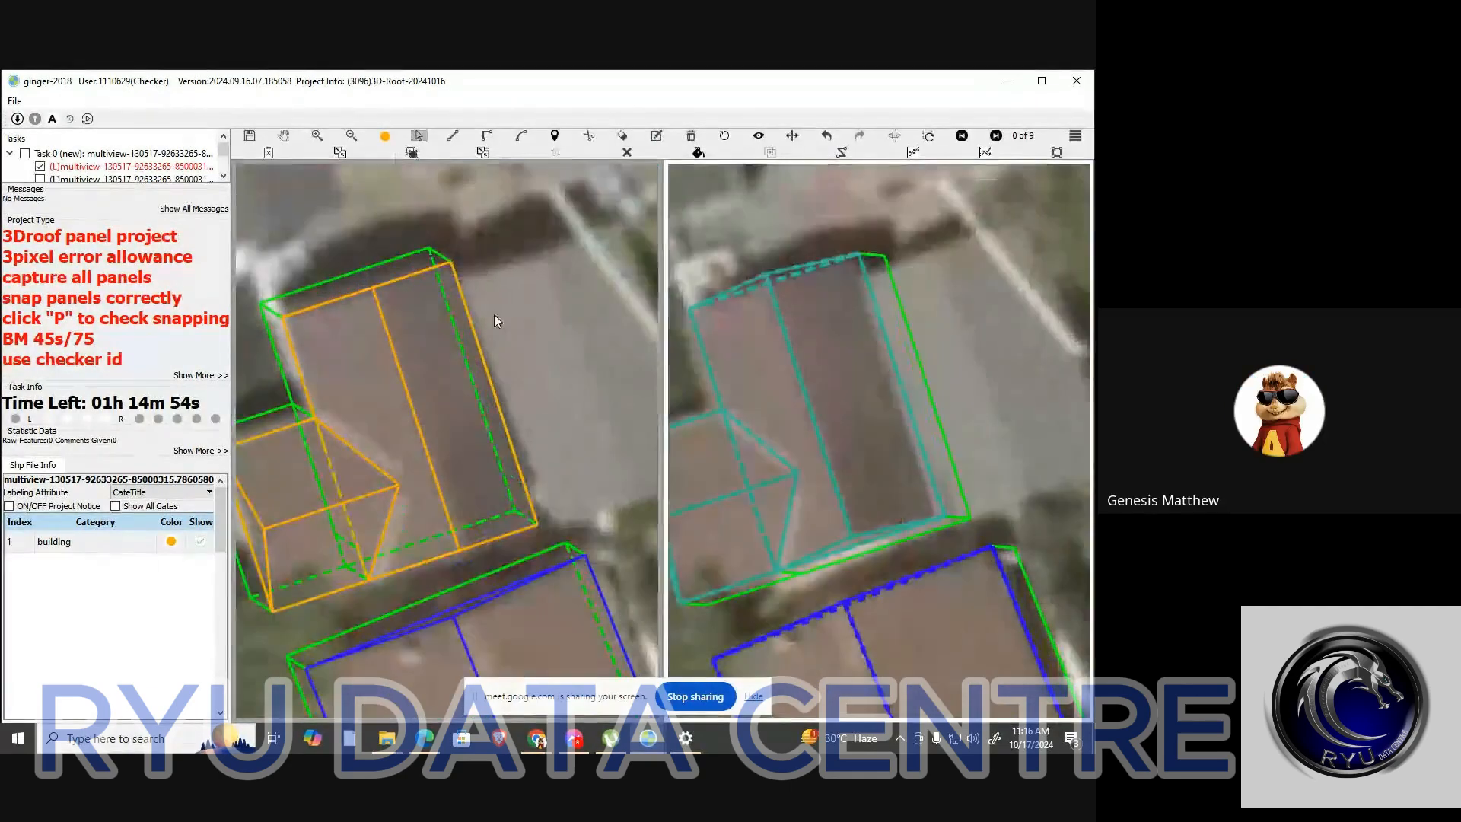
click(469, 287)
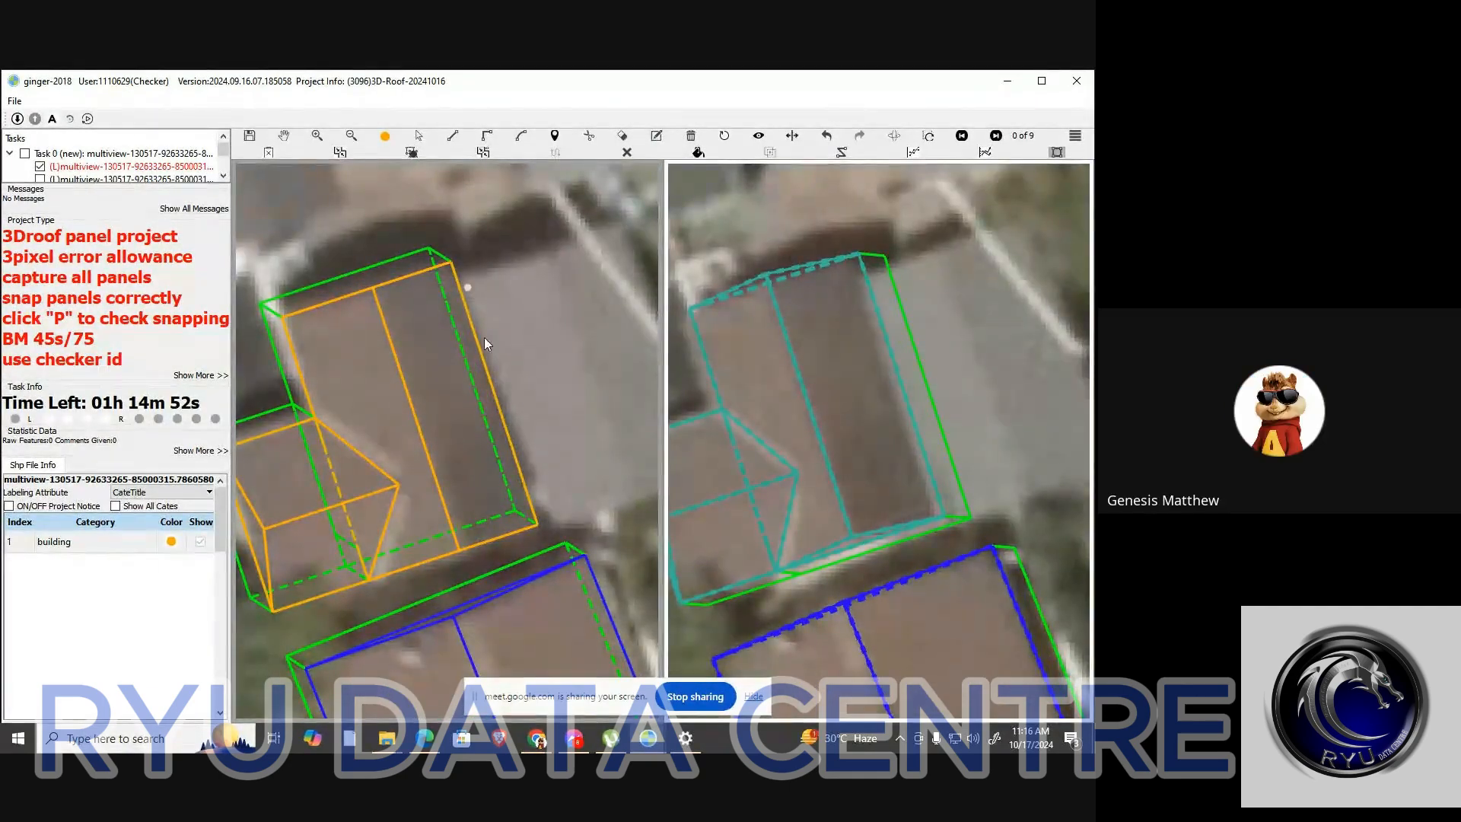
click(545, 517)
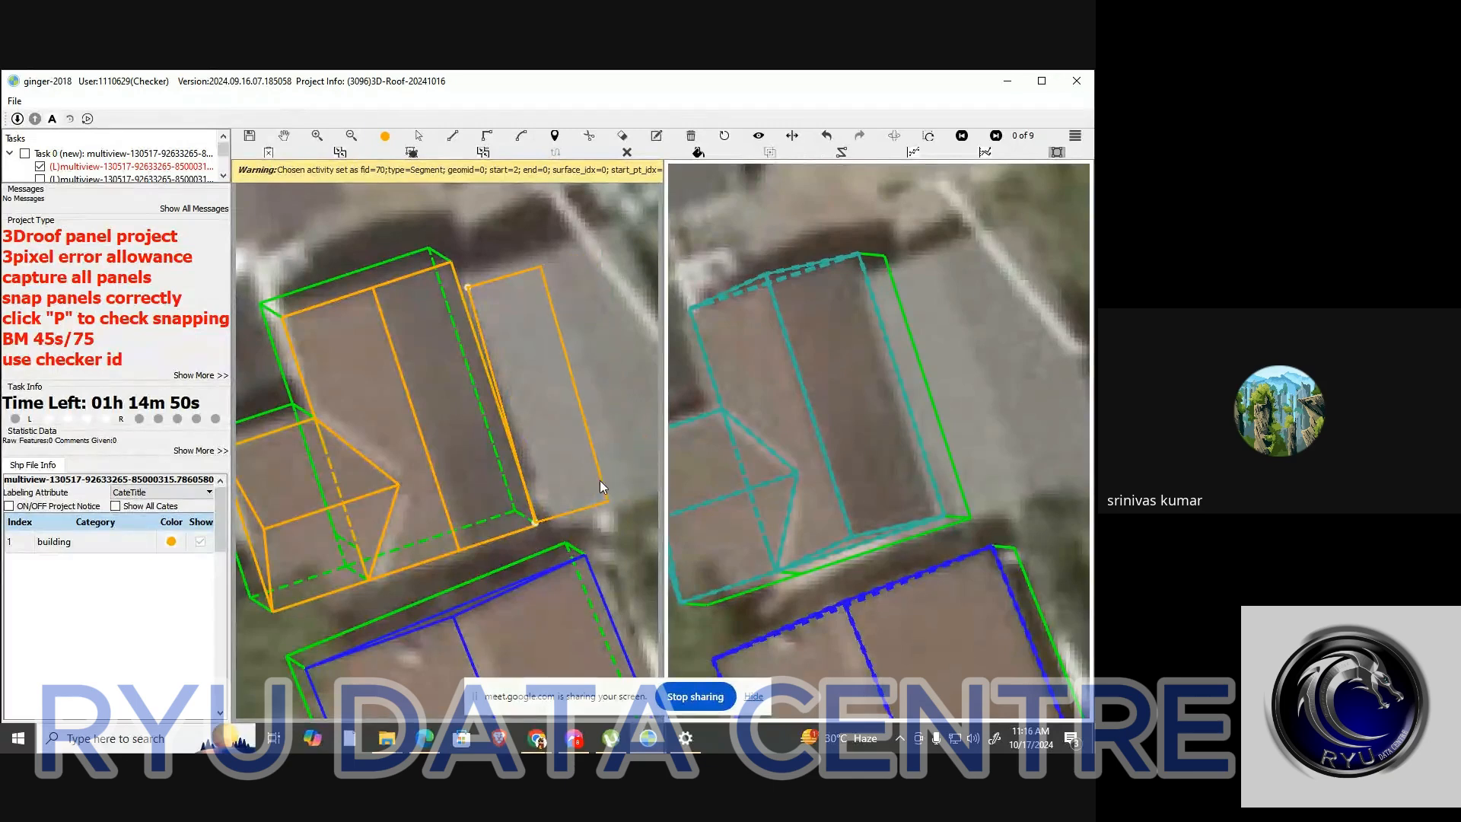
key(Escape)
Draw a rectangular panel over the grey roof beside the brown gable and align it with the roof in the second image
scroll(599, 480, down, 2)
drag(581, 437, 543, 410)
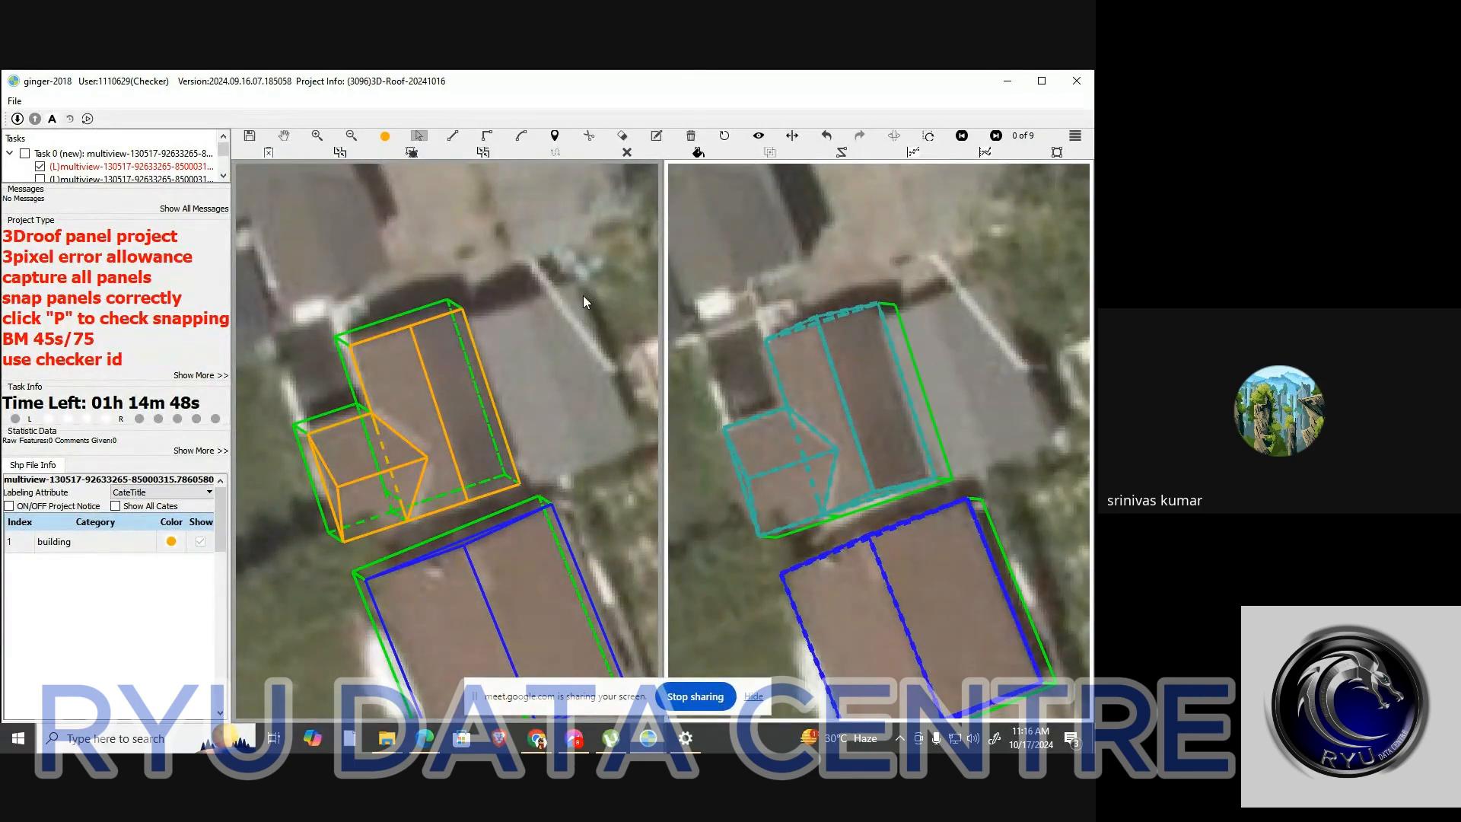
key(r)
click(581, 281)
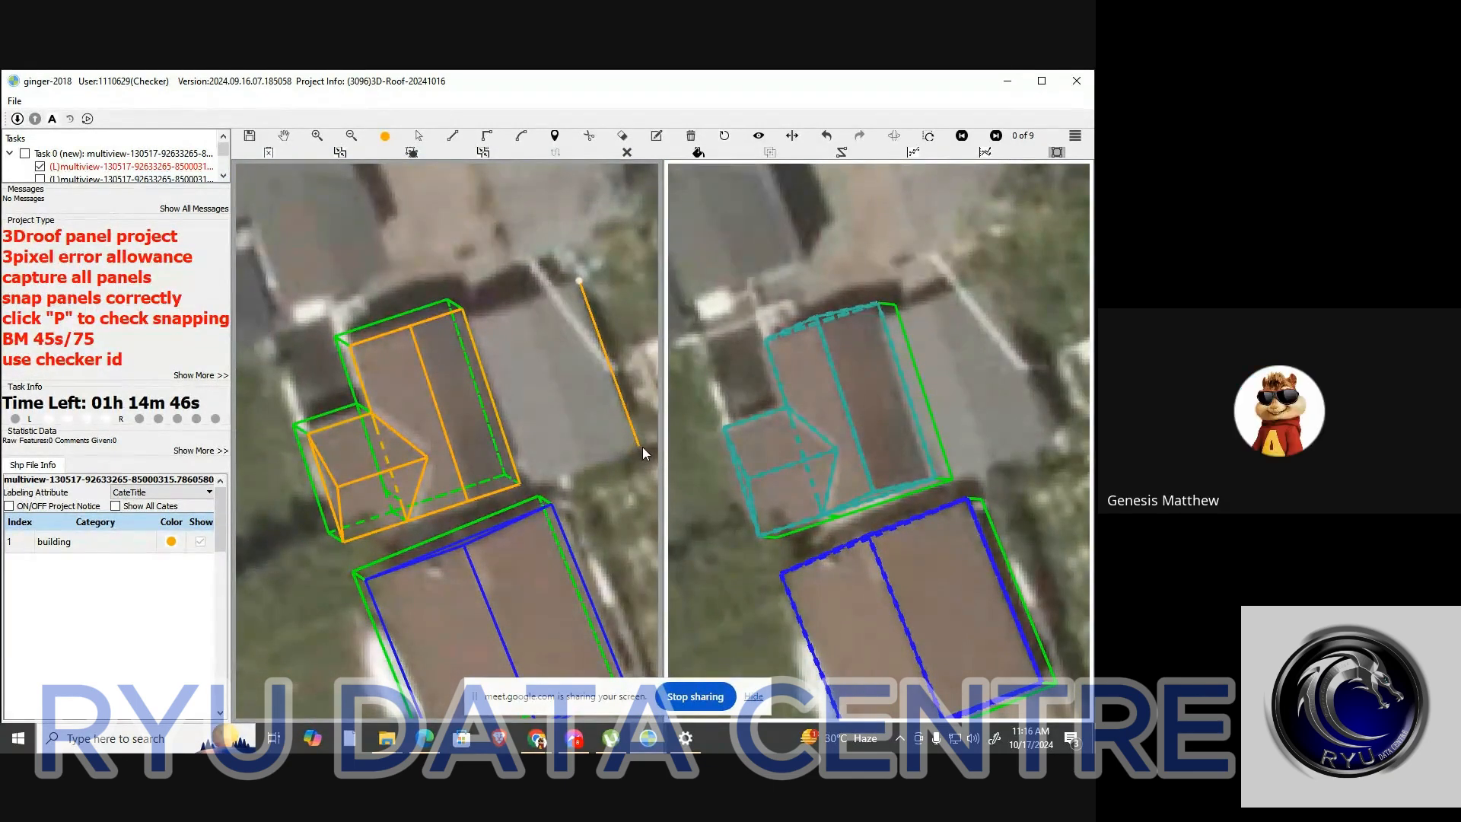
click(641, 446)
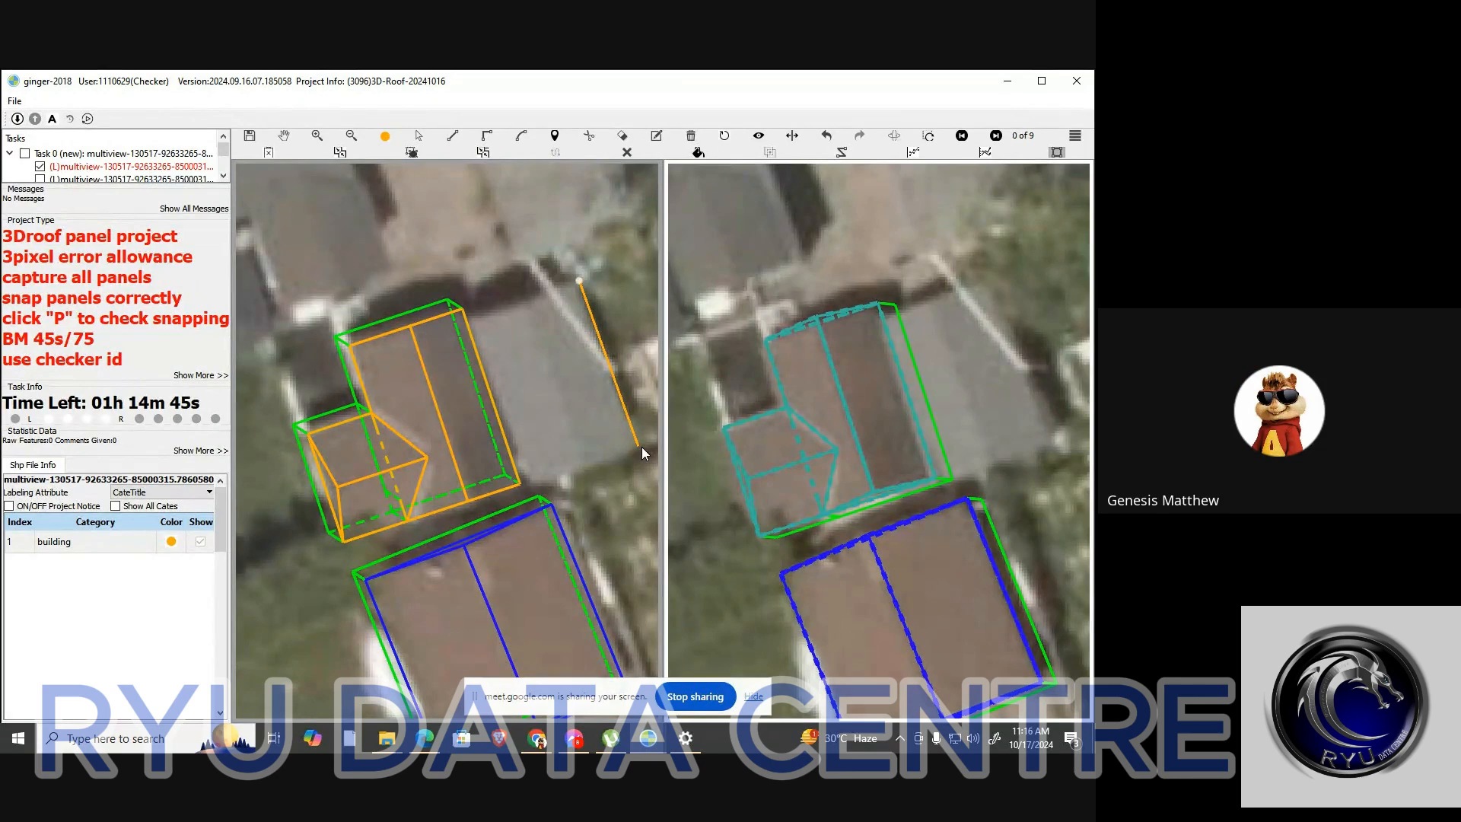
click(528, 470)
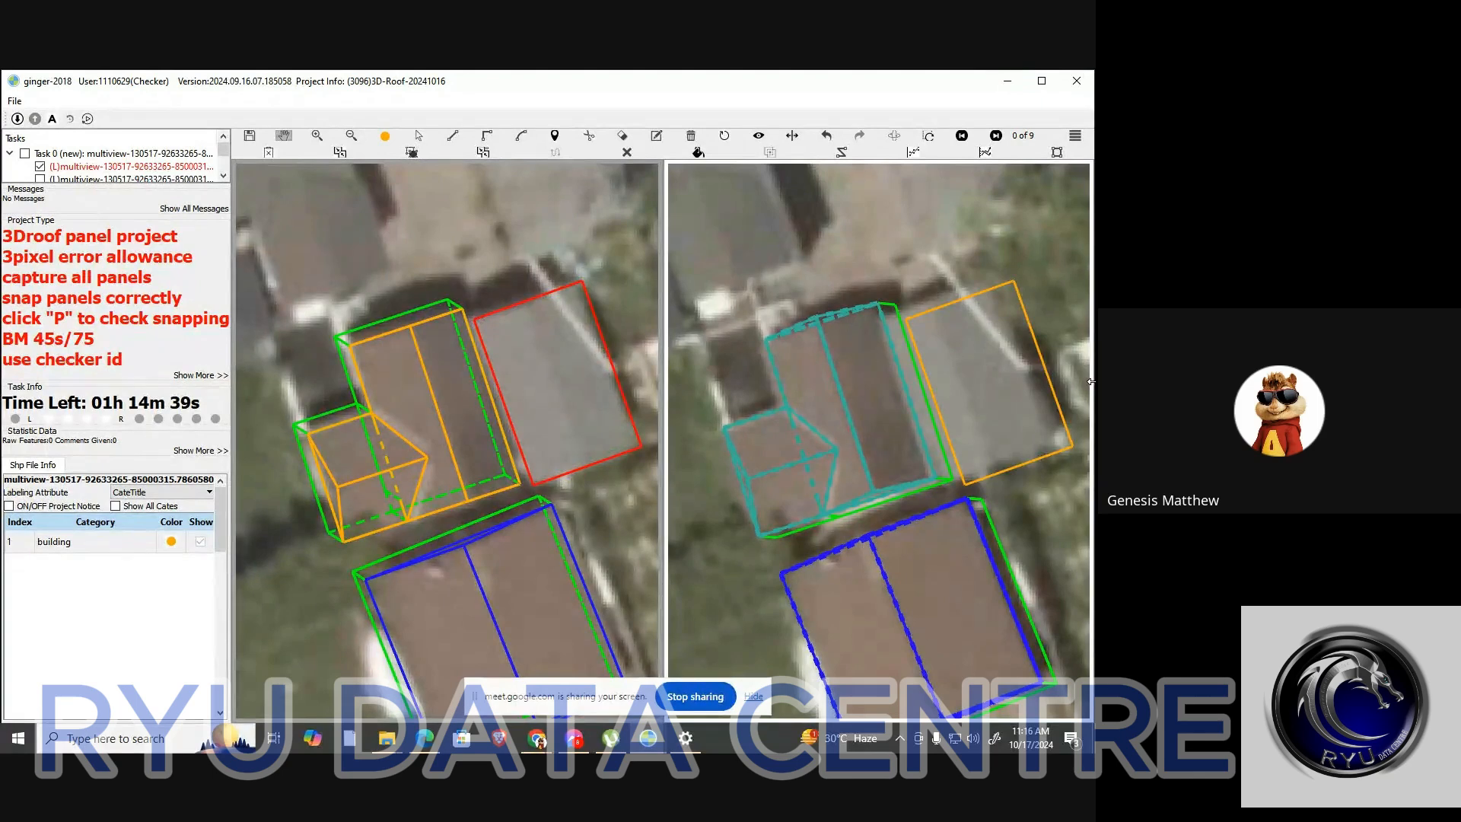
click(1021, 413)
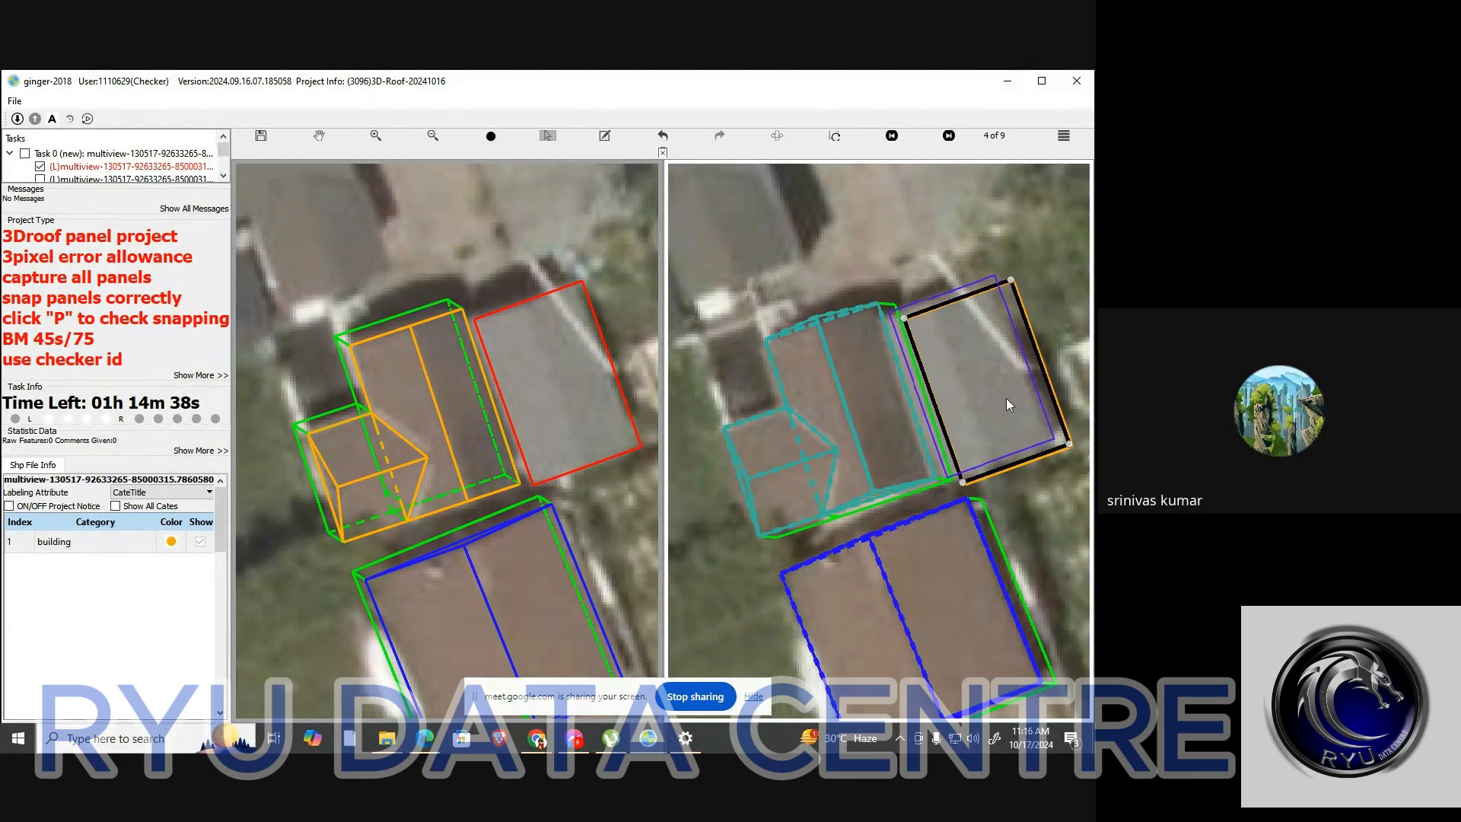
drag(1006, 399, 1002, 397)
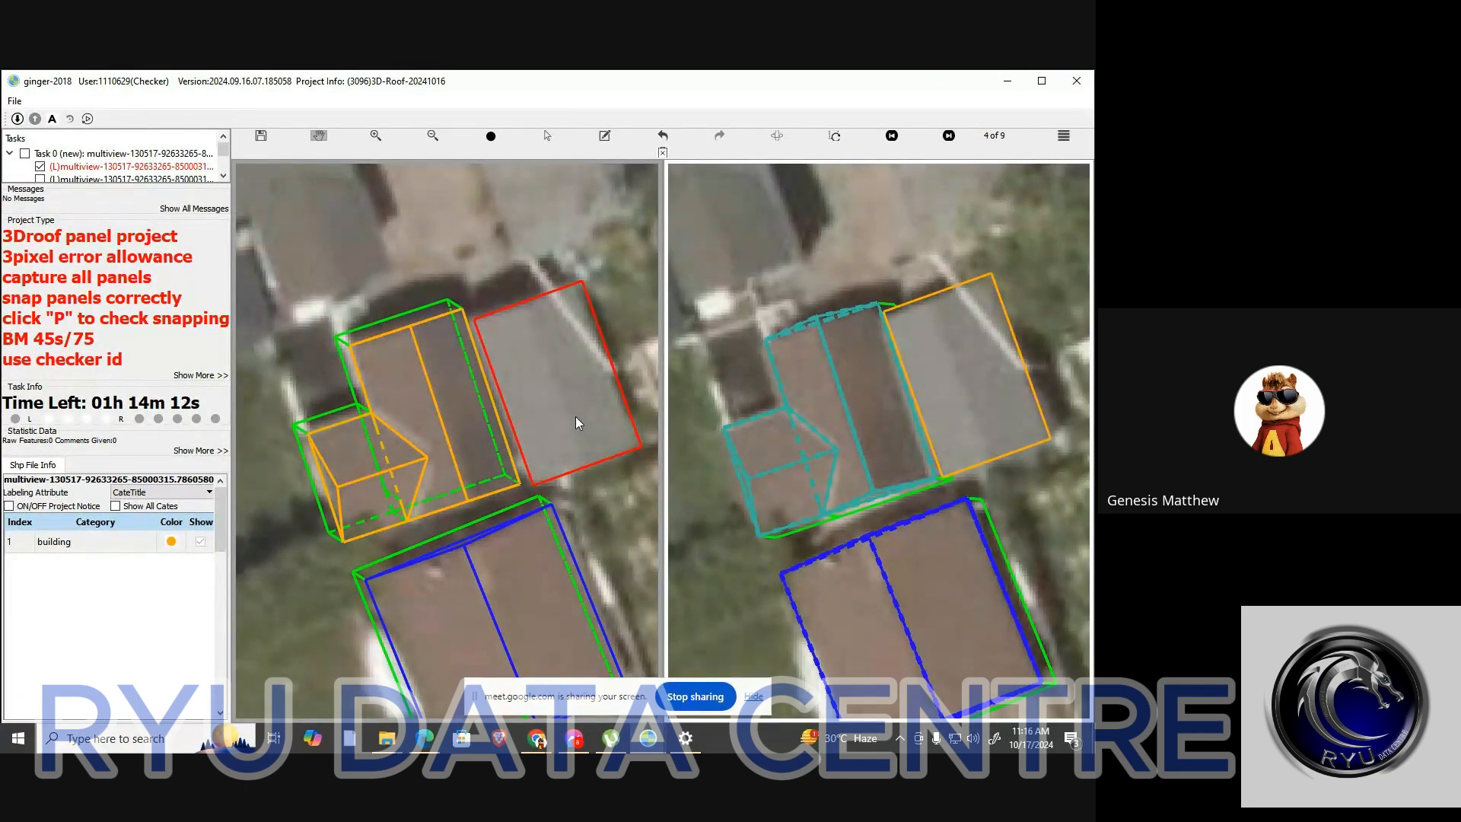
Set the base outline of the grey roof panel at ground level in the second aerial image
scroll(576, 417, down, 2)
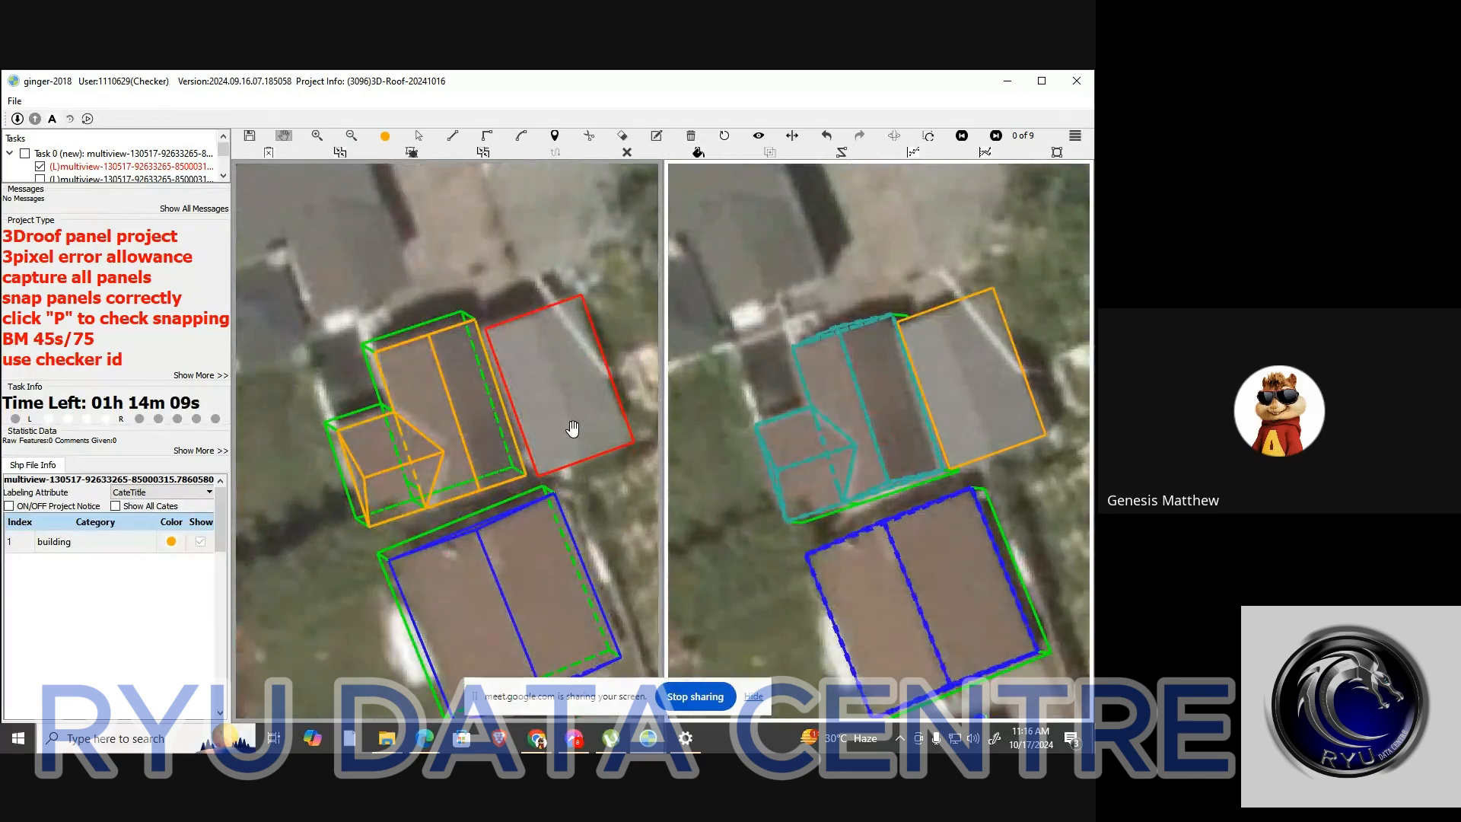
scroll(573, 426, down, 3)
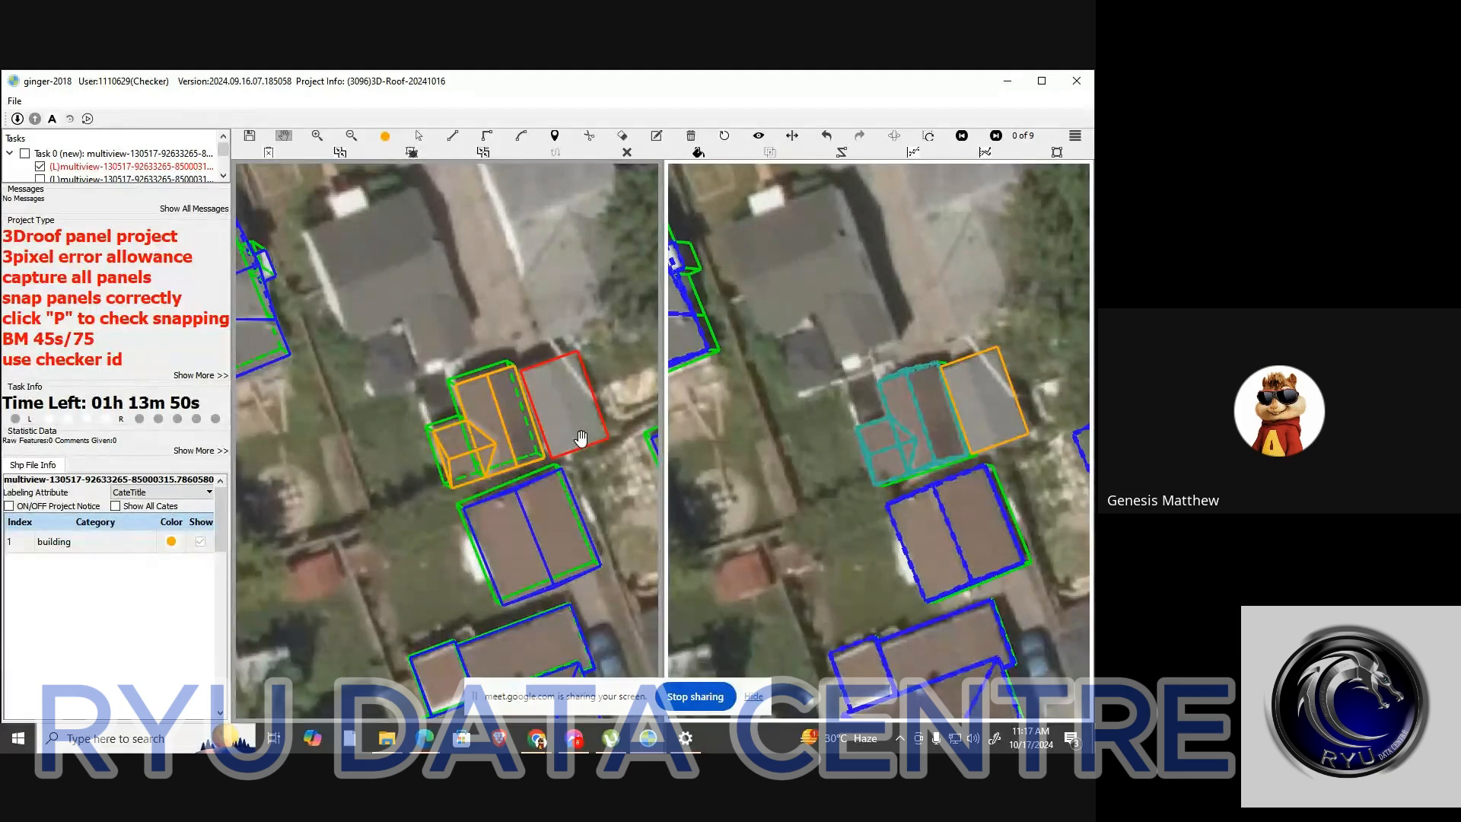
scroll(585, 435, down, 2)
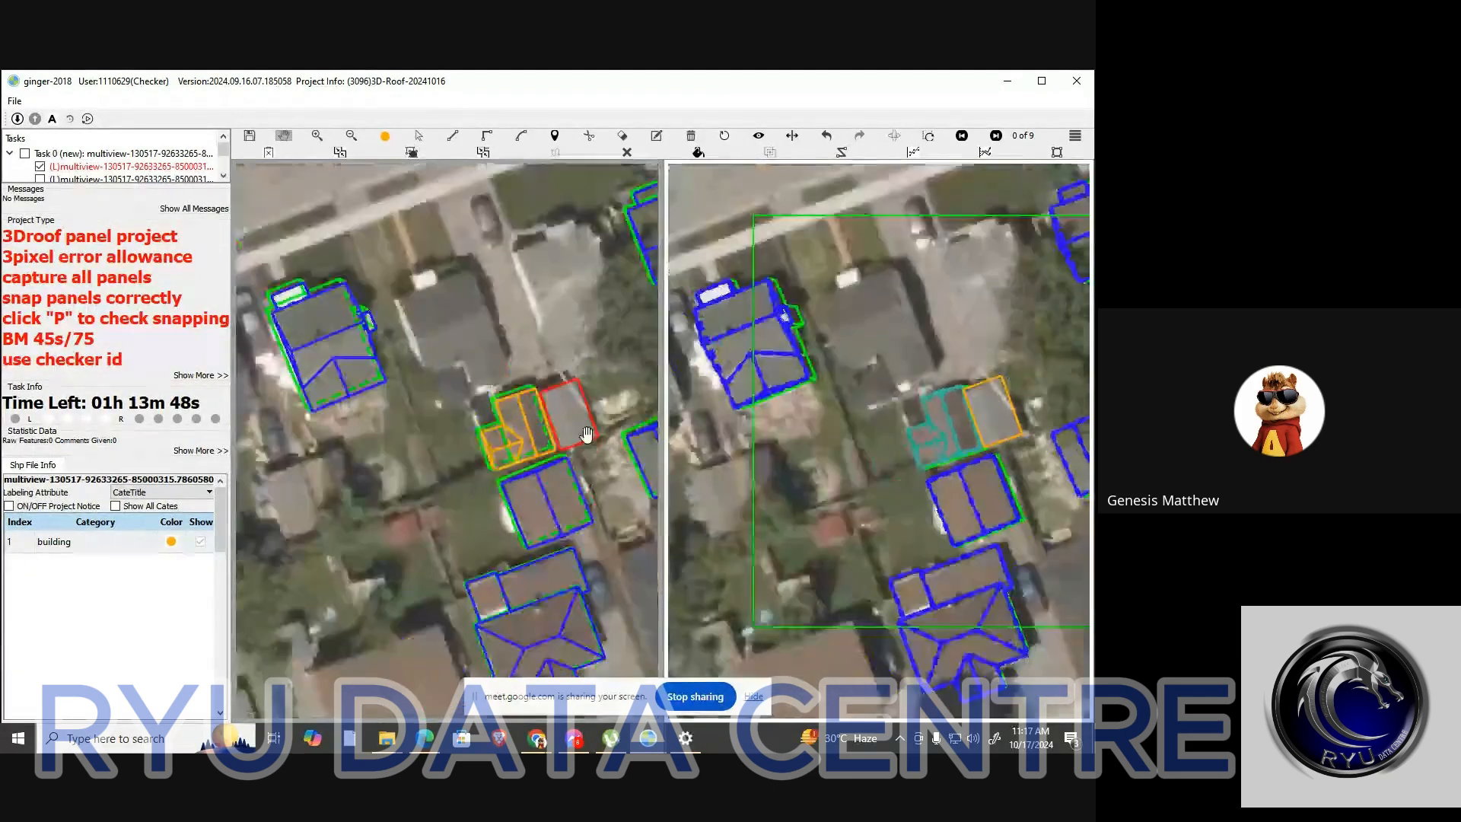
scroll(586, 434, up, 5)
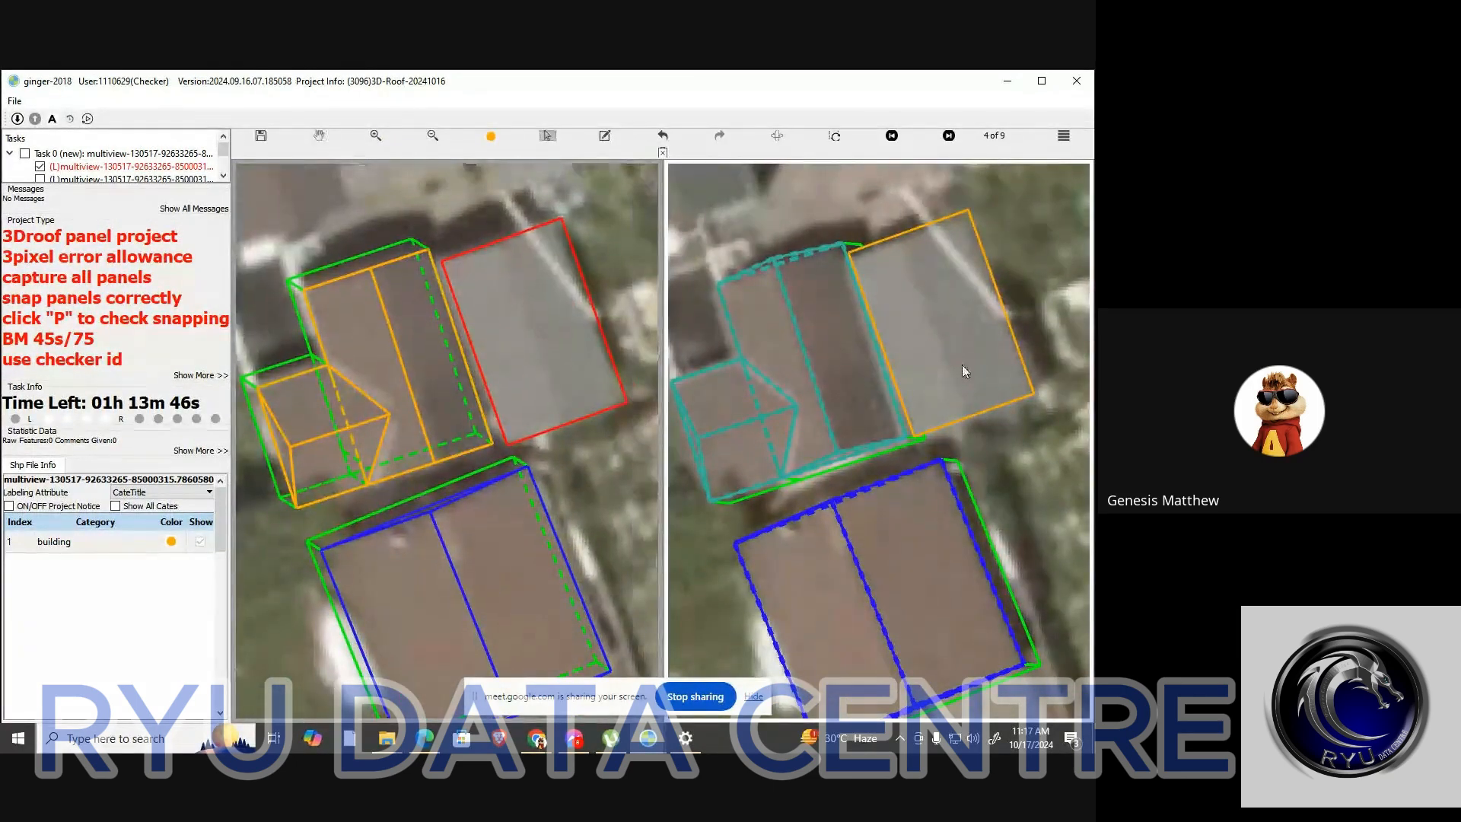
click(955, 357)
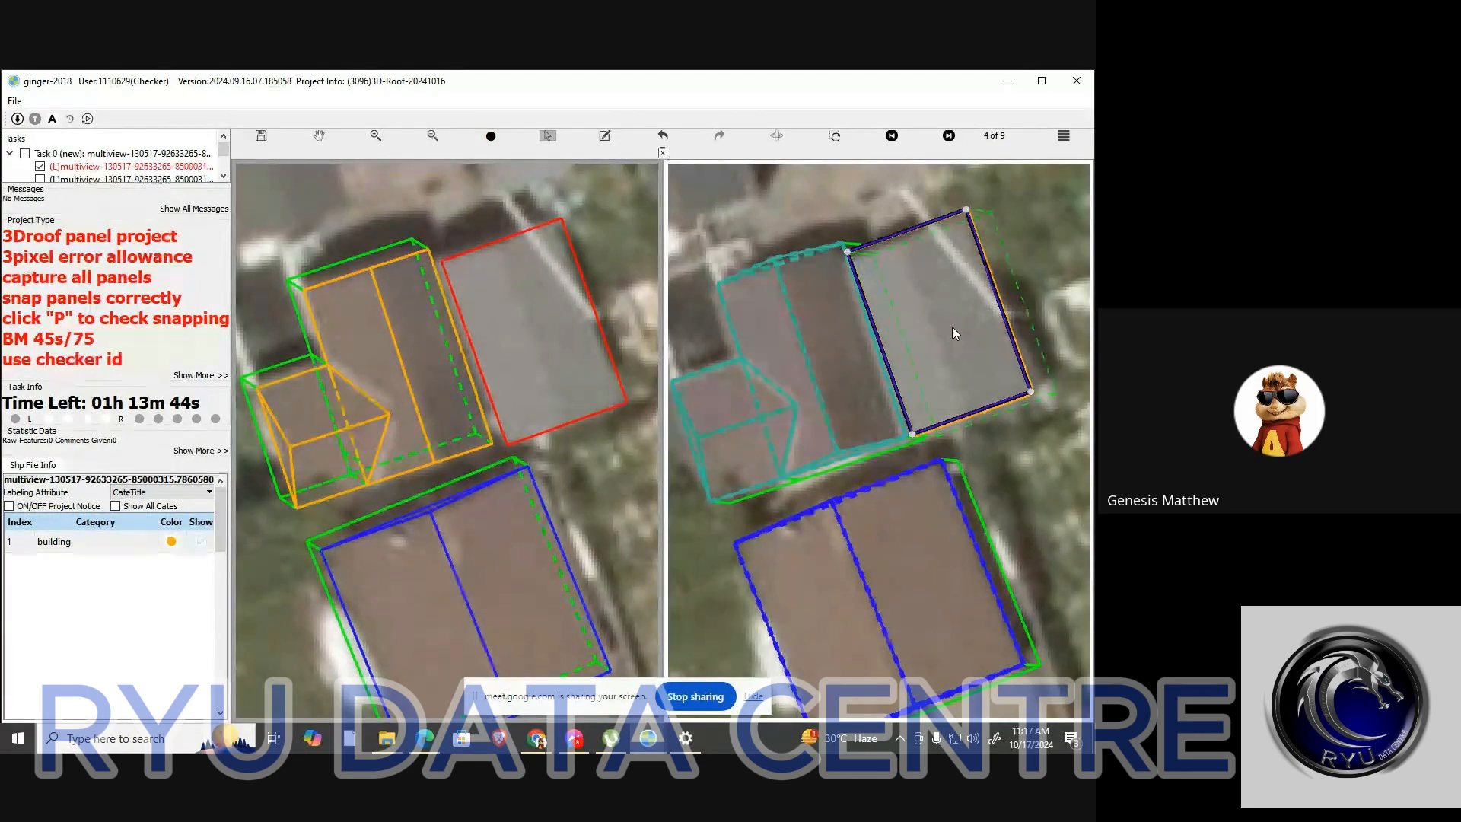
right_click(952, 327)
Examine the grey roof panel and its base outline against both aerial images and the neighbouring brown gable
scroll(788, 502, down, 4)
scroll(457, 408, up, 2)
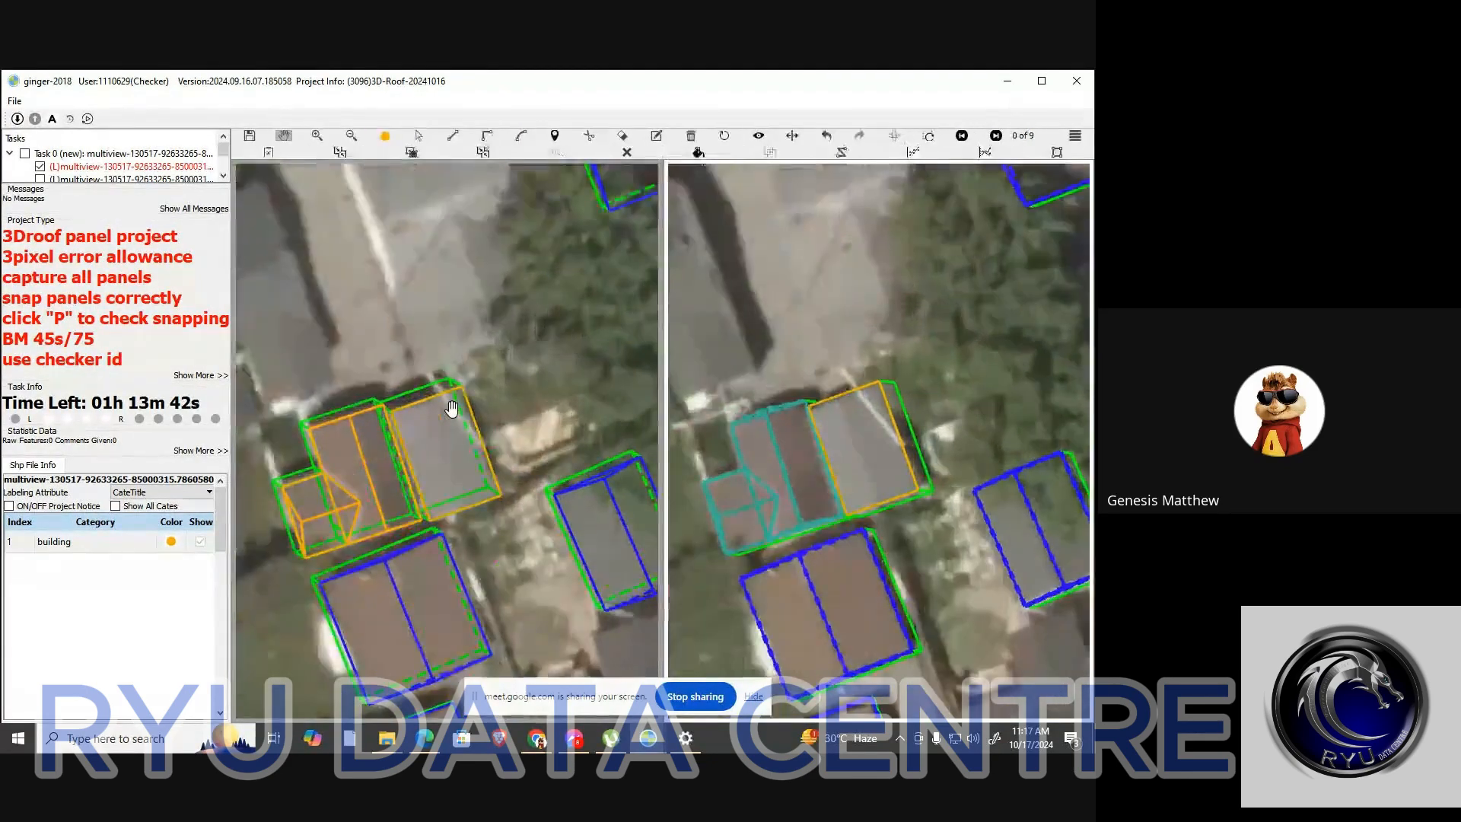
scroll(452, 409, up, 4)
click(432, 452)
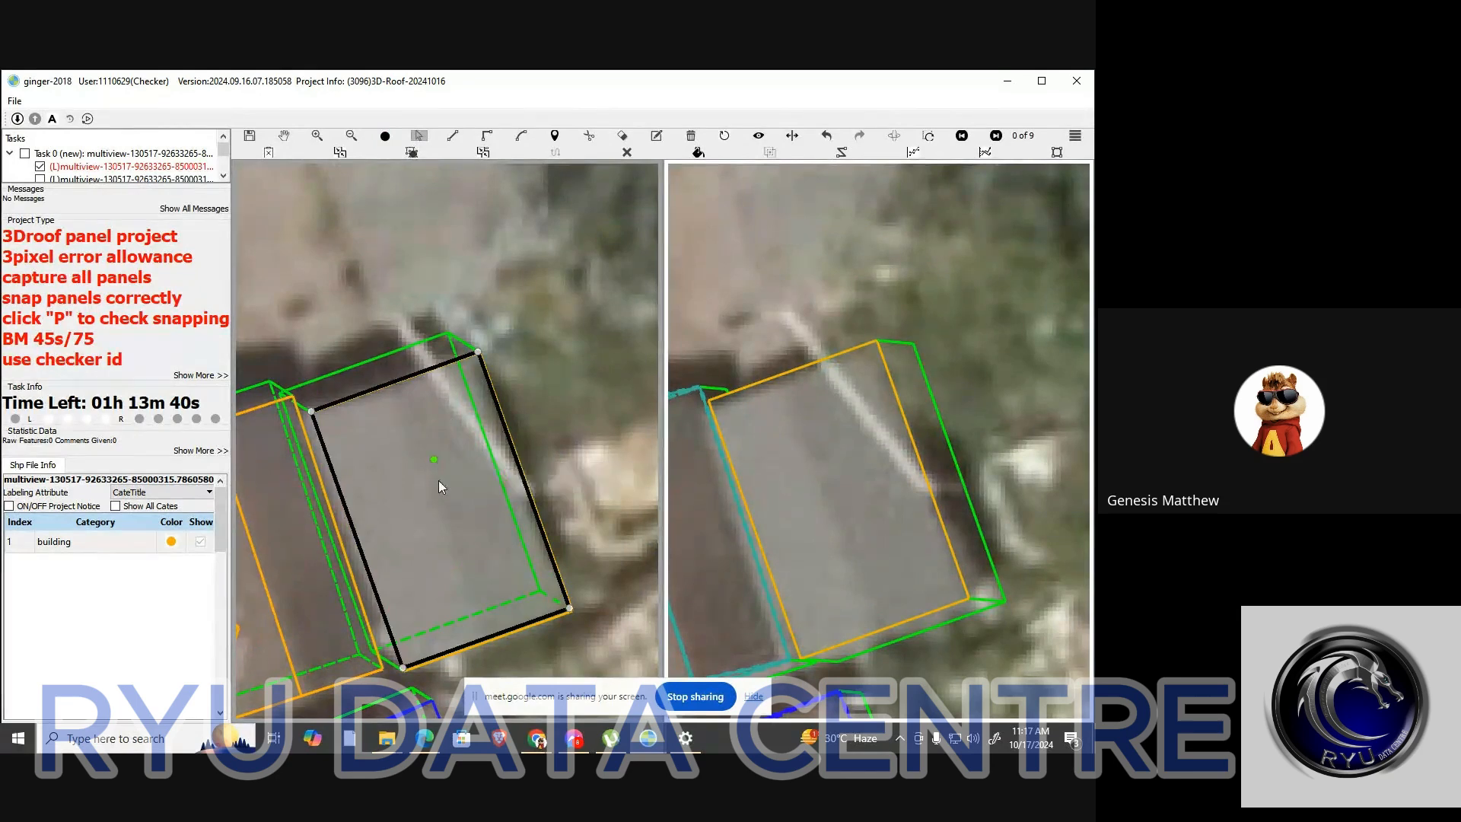
right_click(437, 481)
click(439, 499)
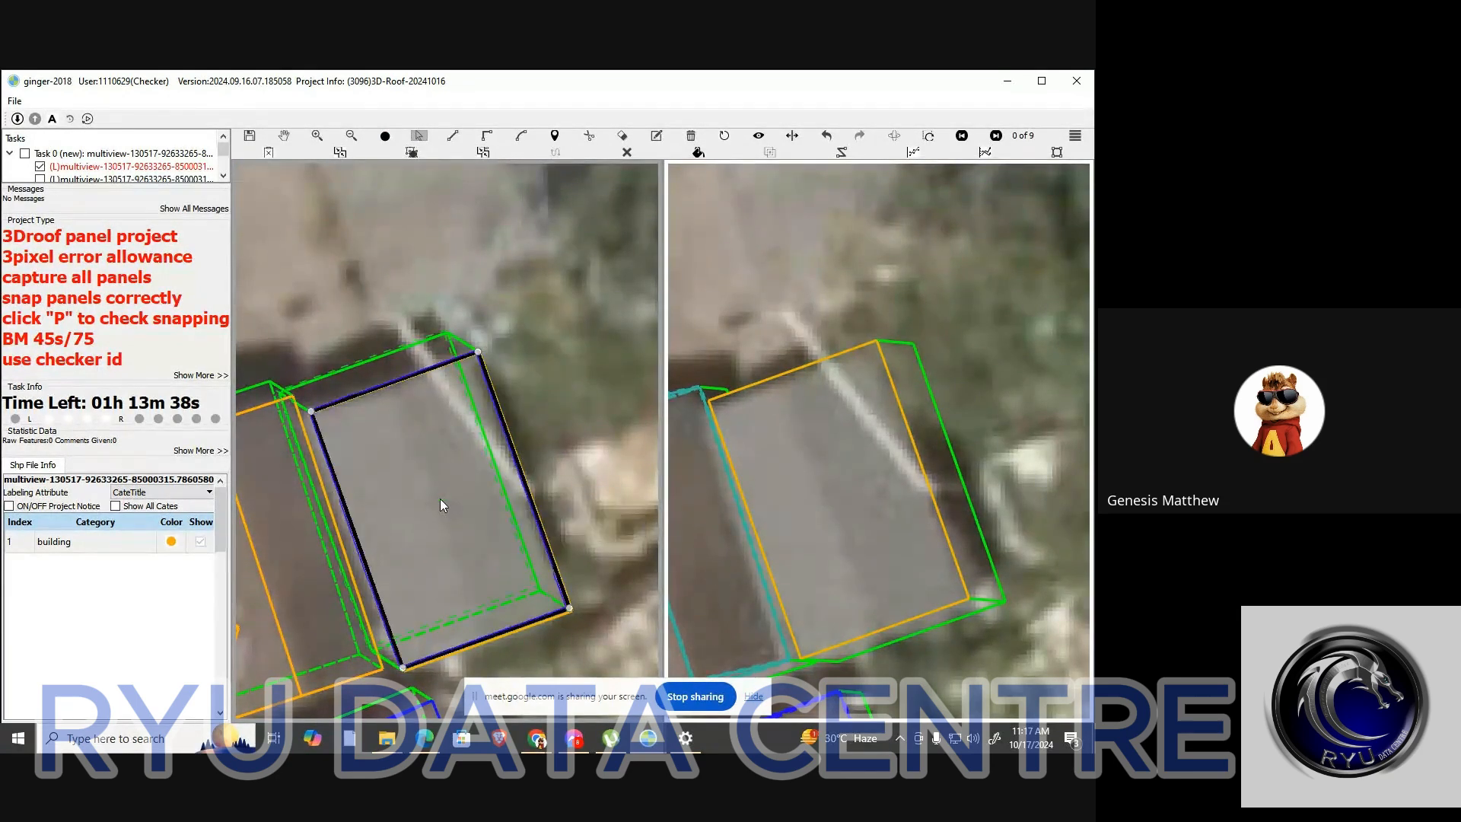
right_click(440, 499)
scroll(403, 400, down, 1)
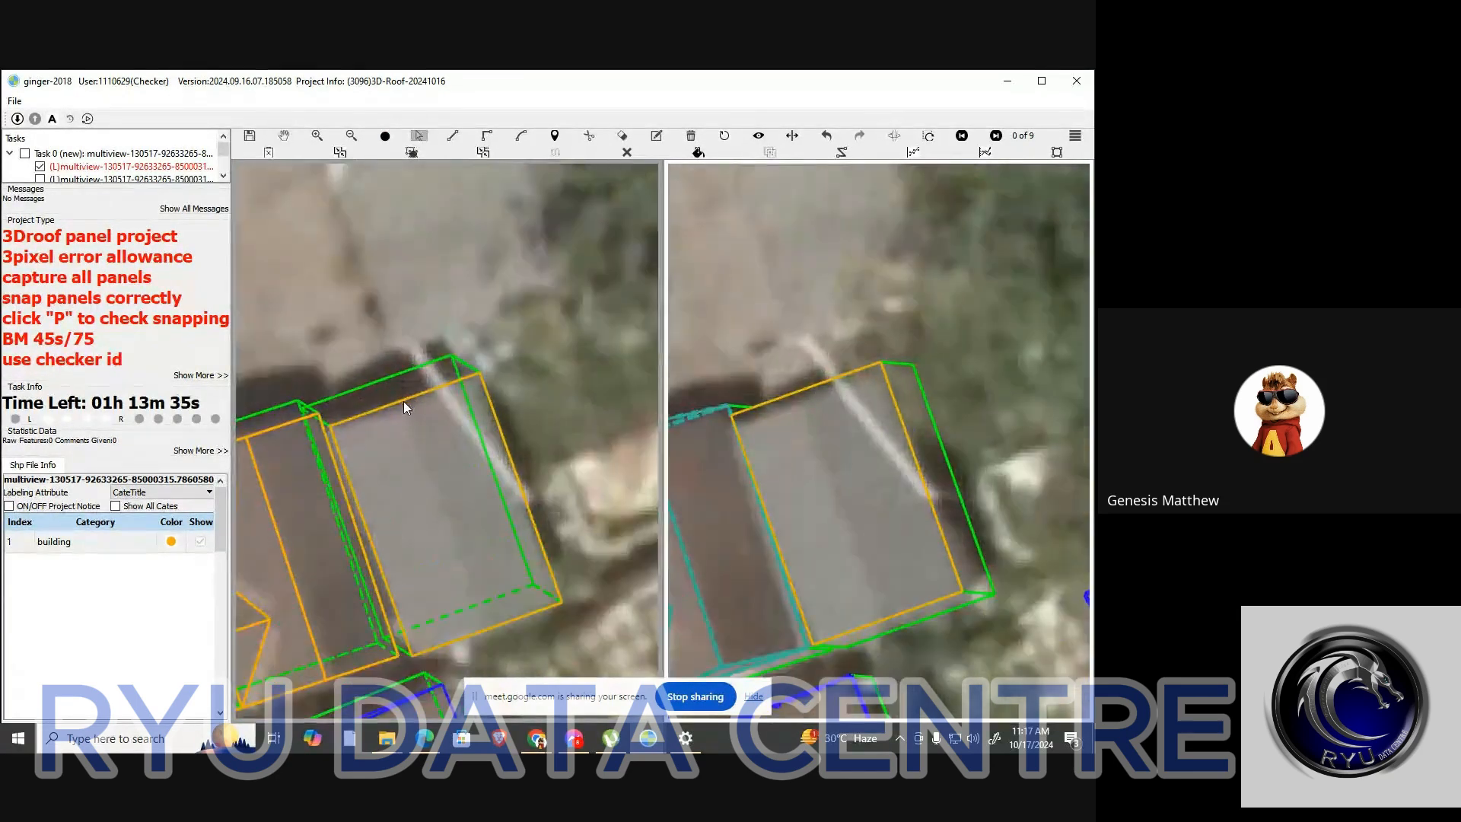
scroll(404, 400, up, 2)
click(405, 405)
right_click(434, 423)
scroll(458, 446, down, 3)
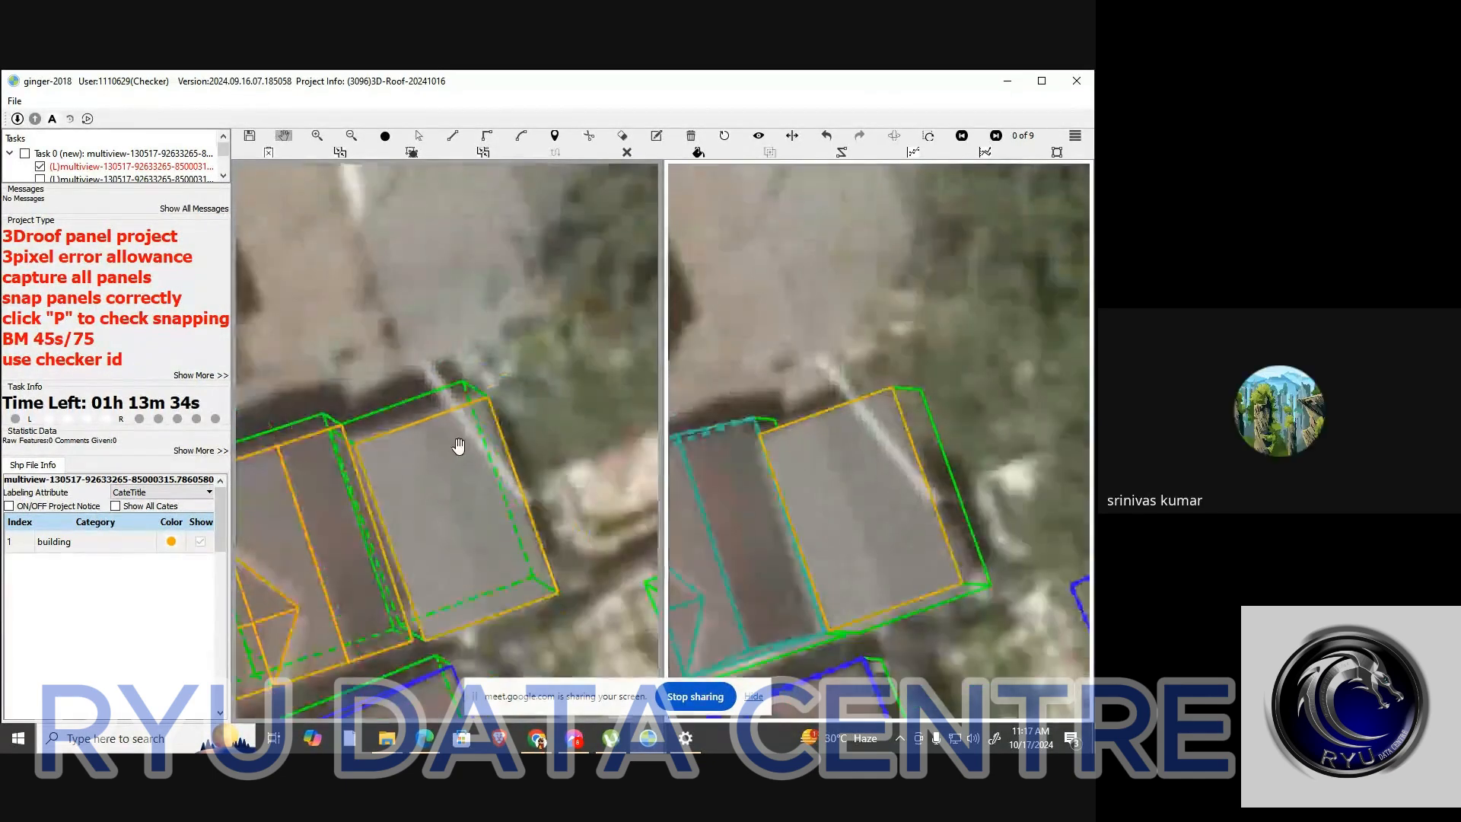
scroll(458, 446, down, 3)
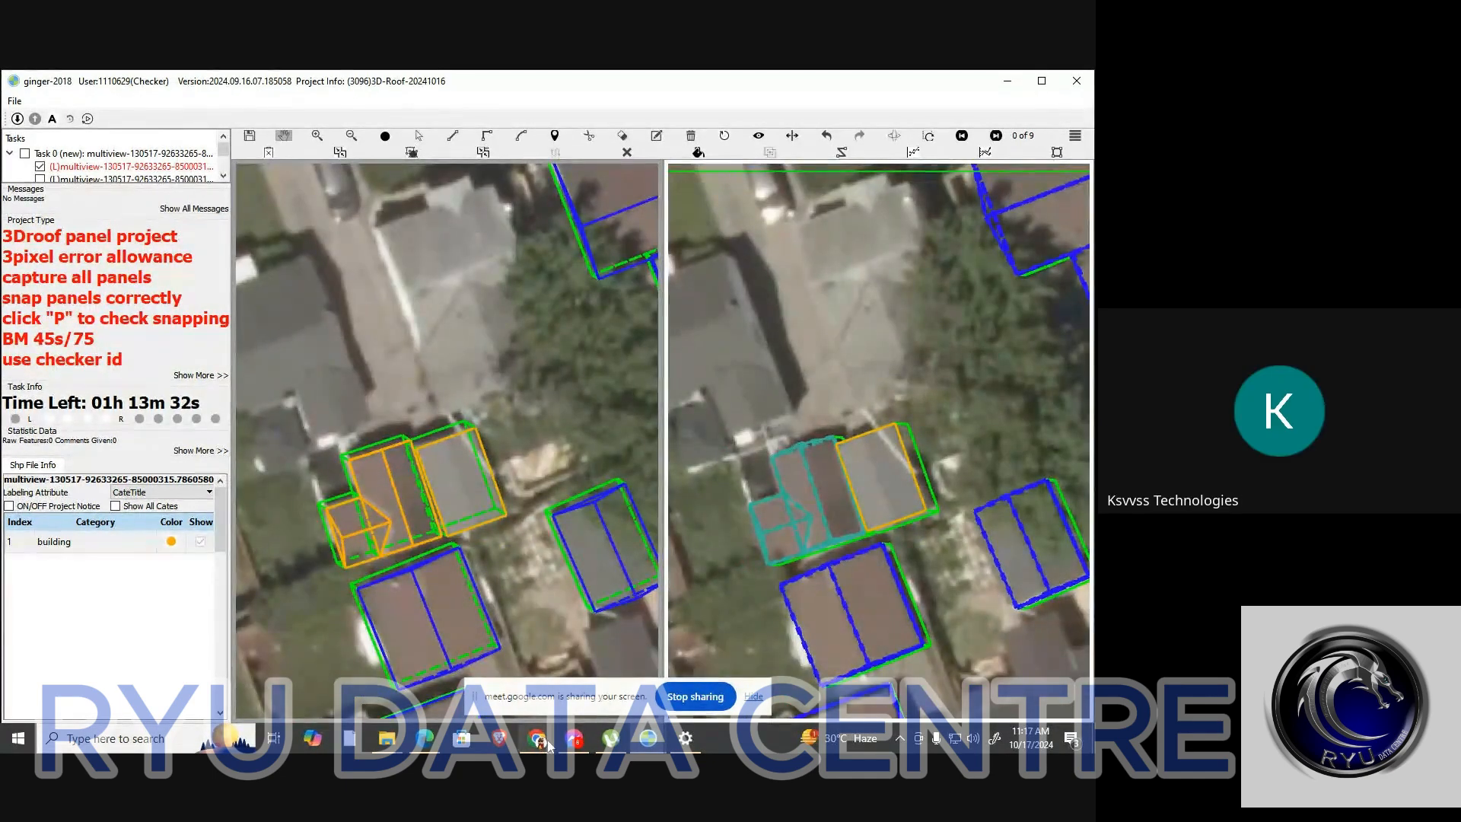
Switch to the Google Meet window to check the call's participants and return to ginger-2018
mouse_move(553, 748)
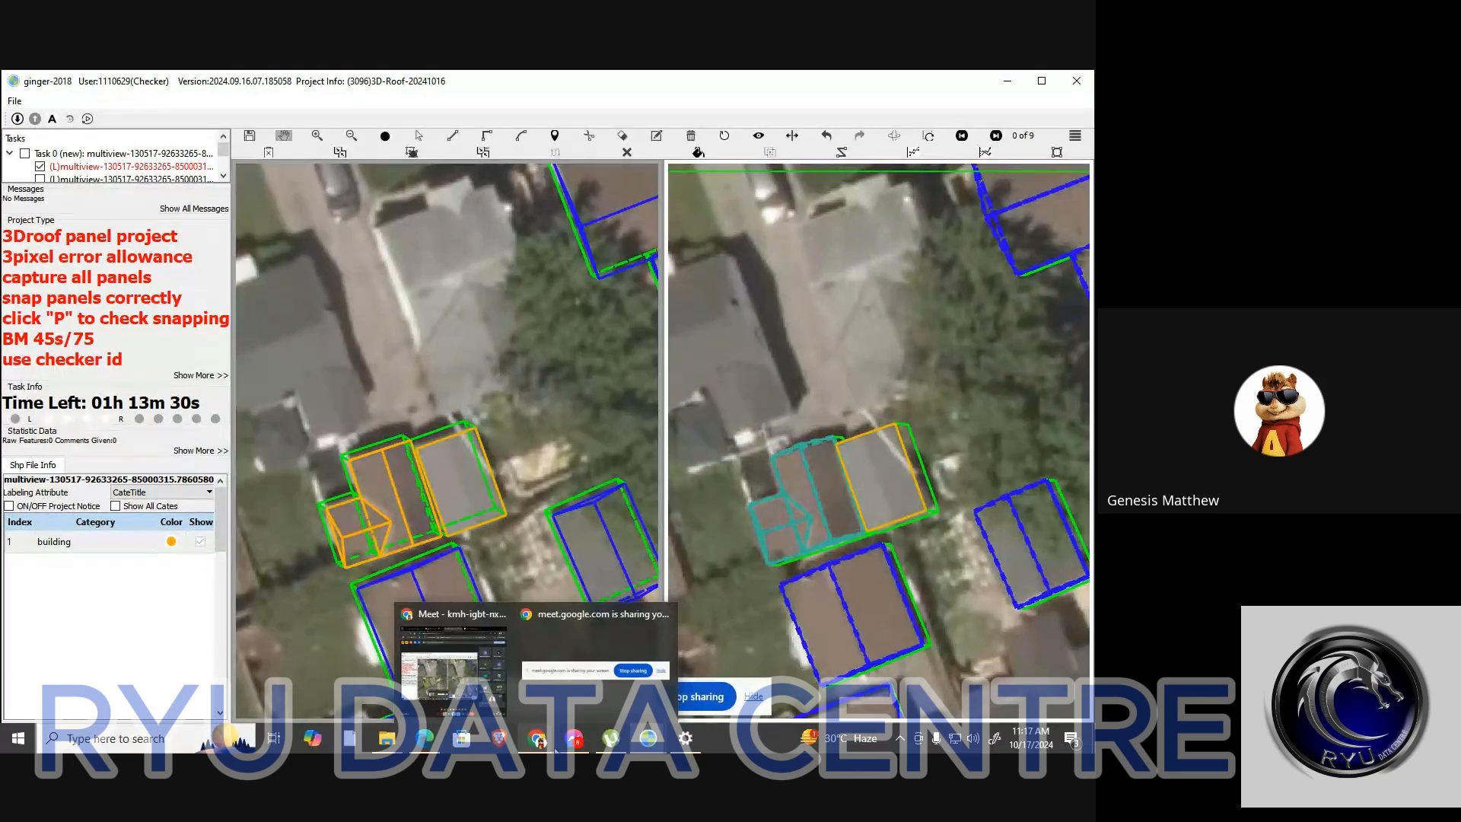
click(504, 708)
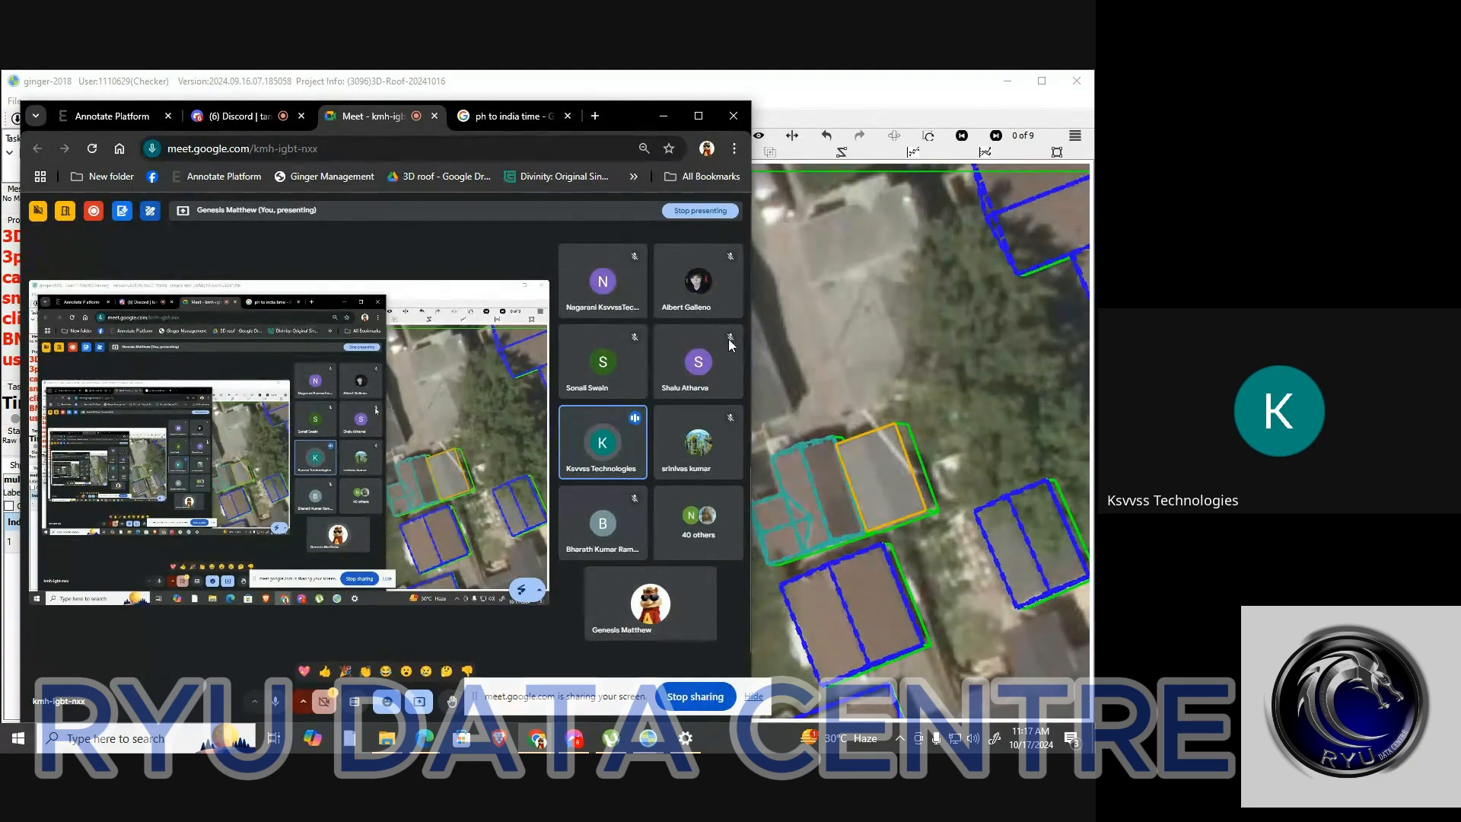
click(667, 116)
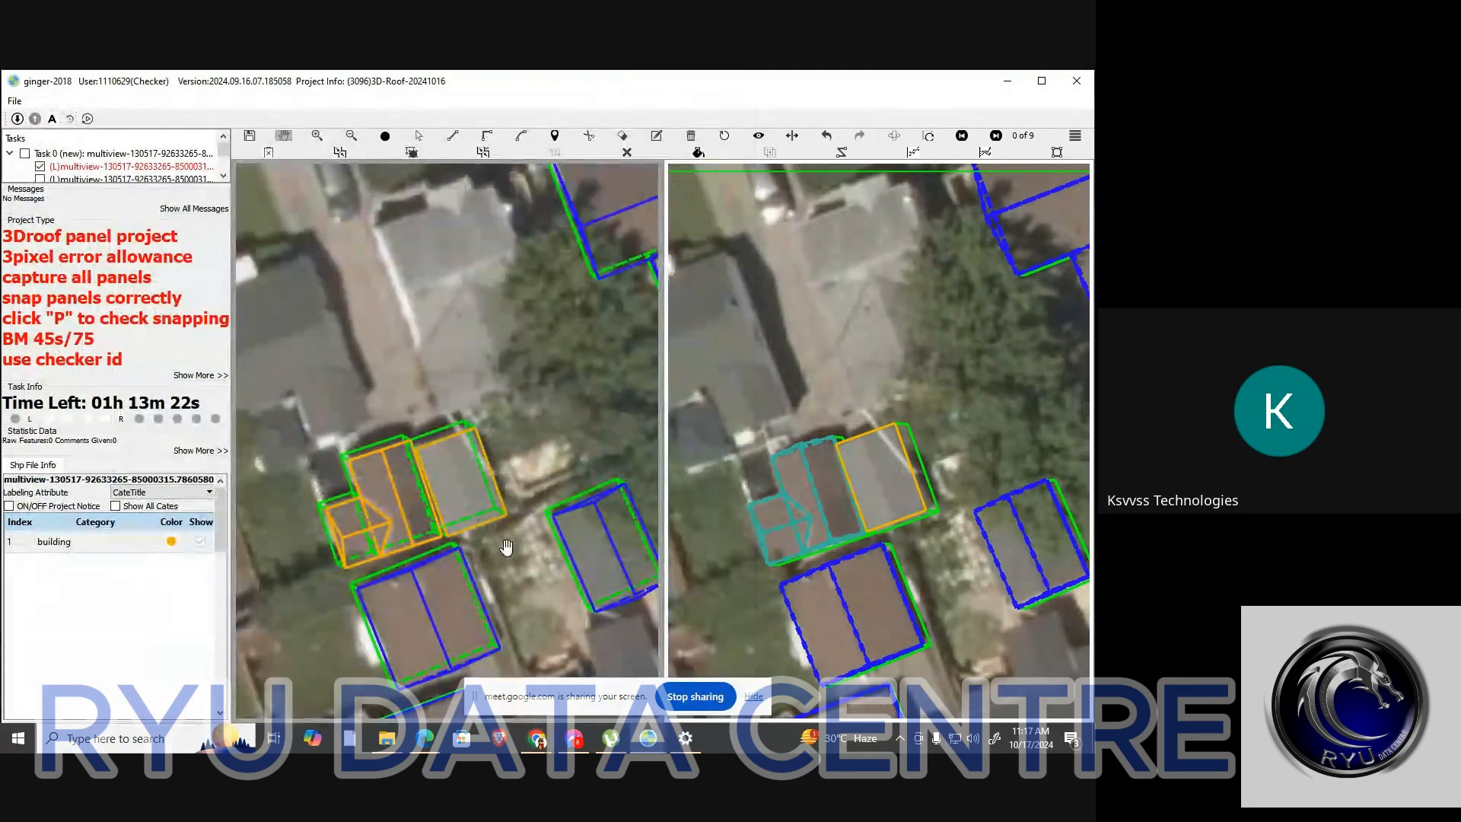
drag(506, 548, 504, 545)
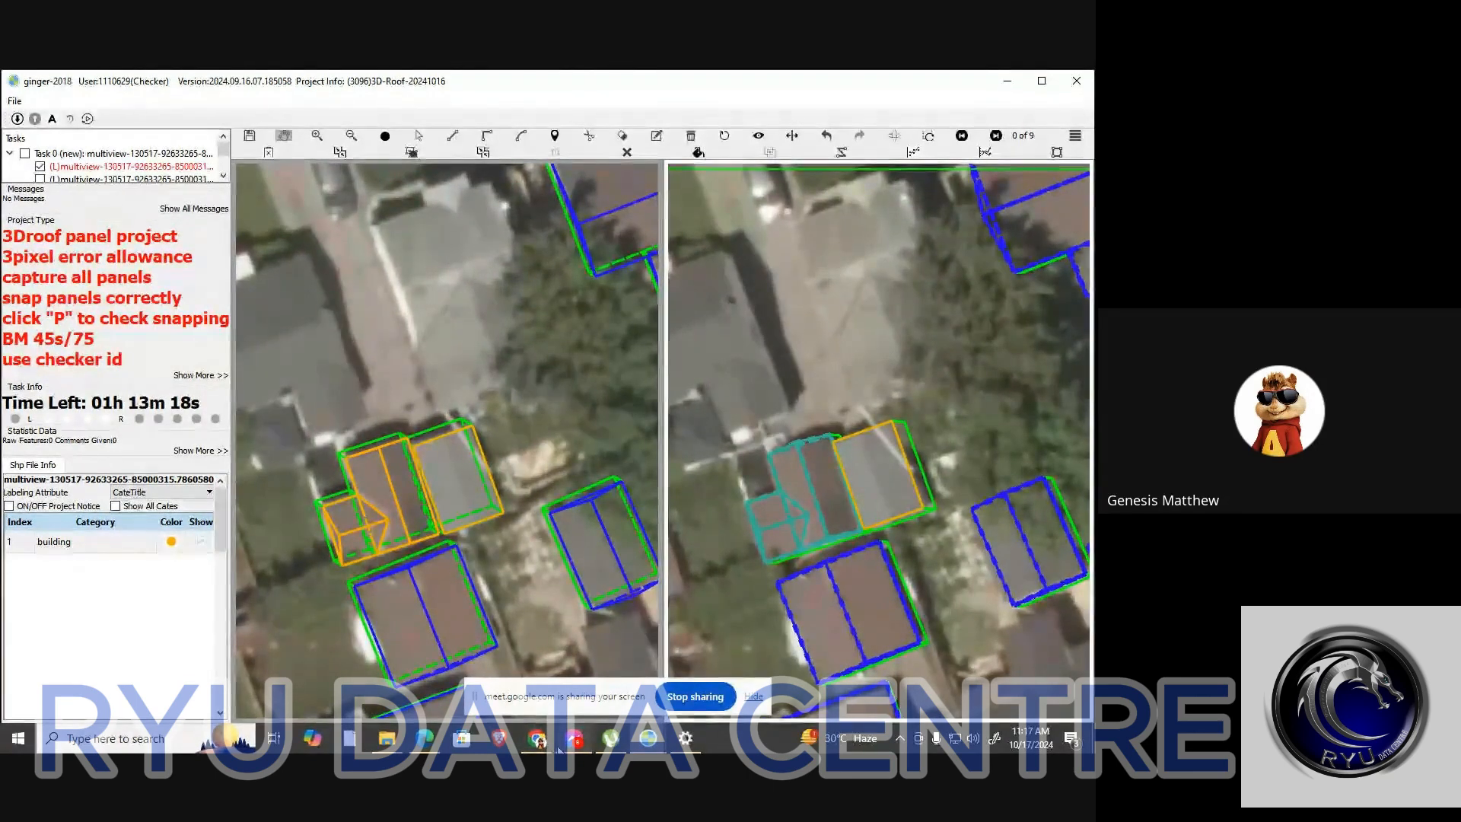
mouse_move(560, 748)
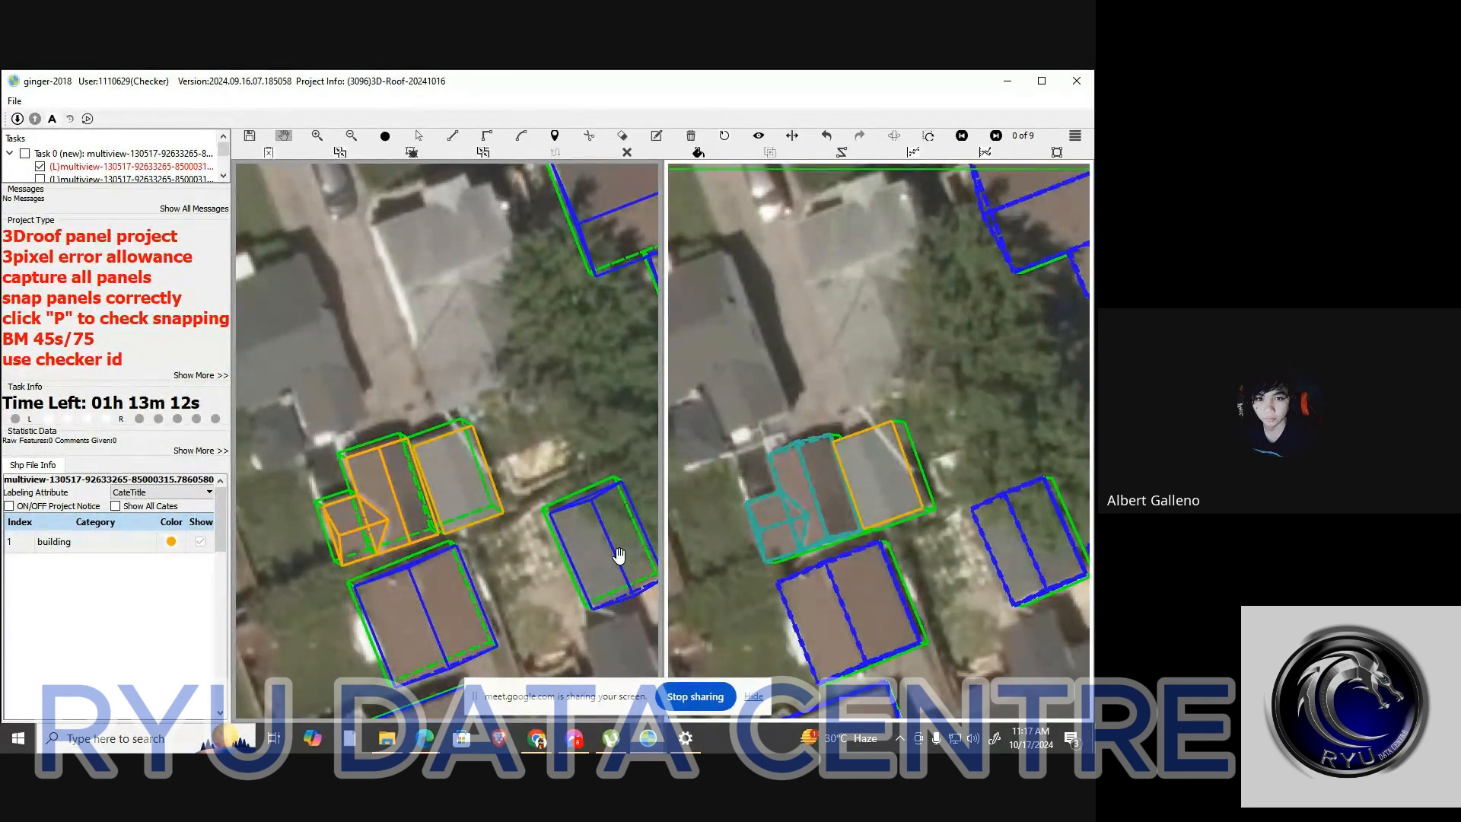
Start a dividing line lengthwise through the grey roof panel from the middle of its upper edge
scroll(510, 508, up, 5)
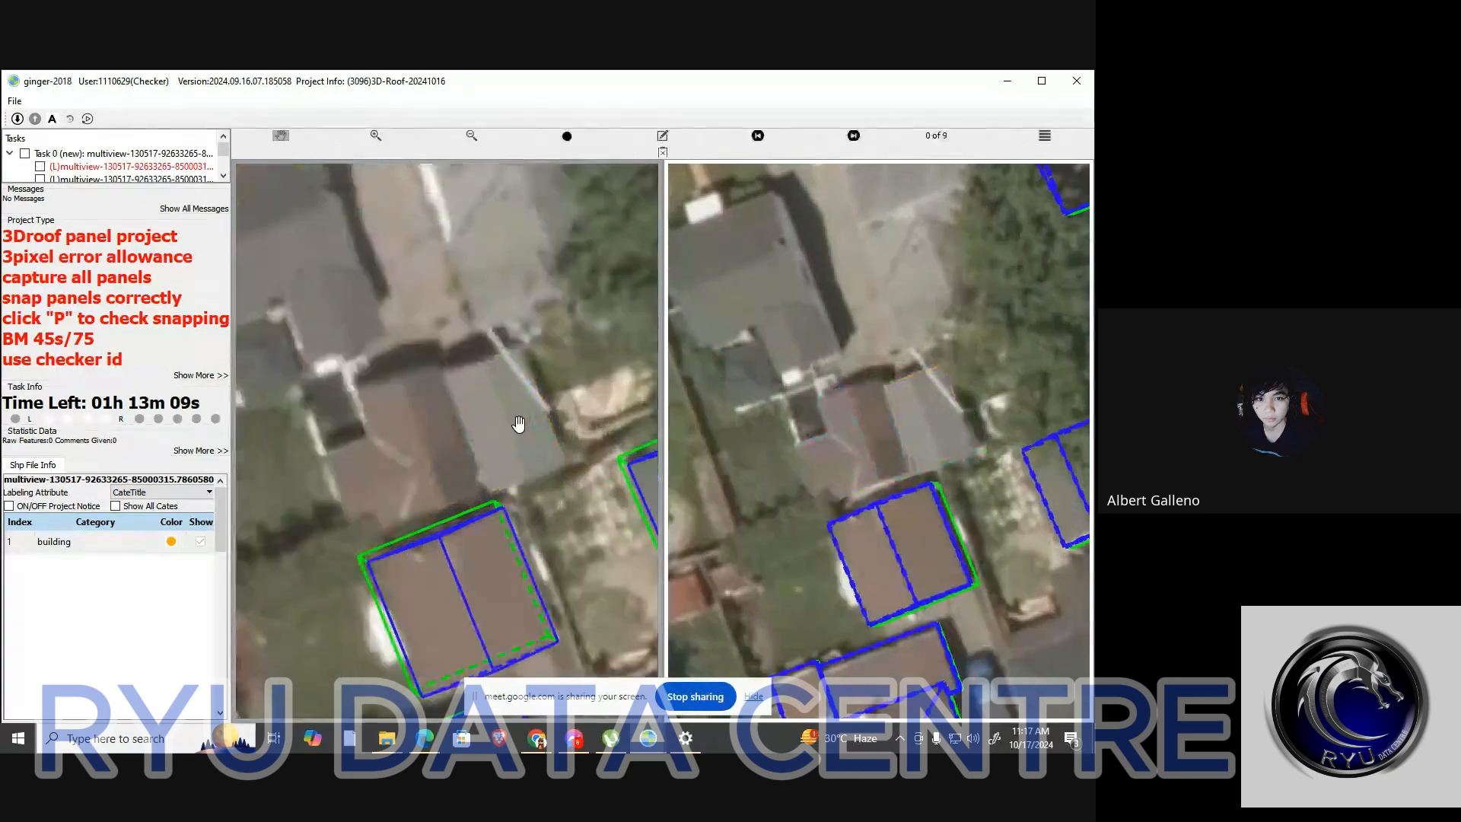
click(456, 313)
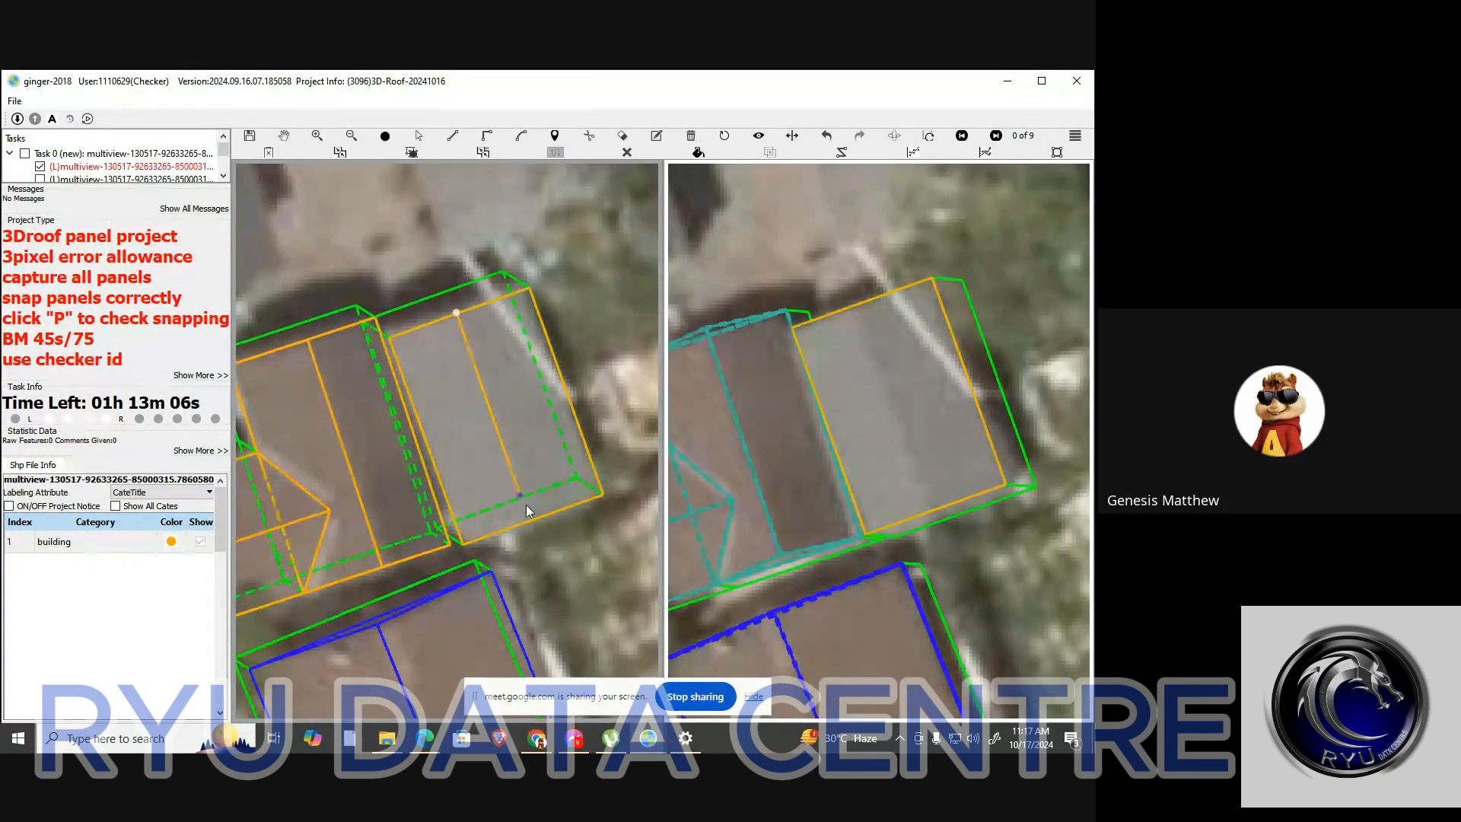
Stop sharing the screen in the Google Meet call
click(715, 703)
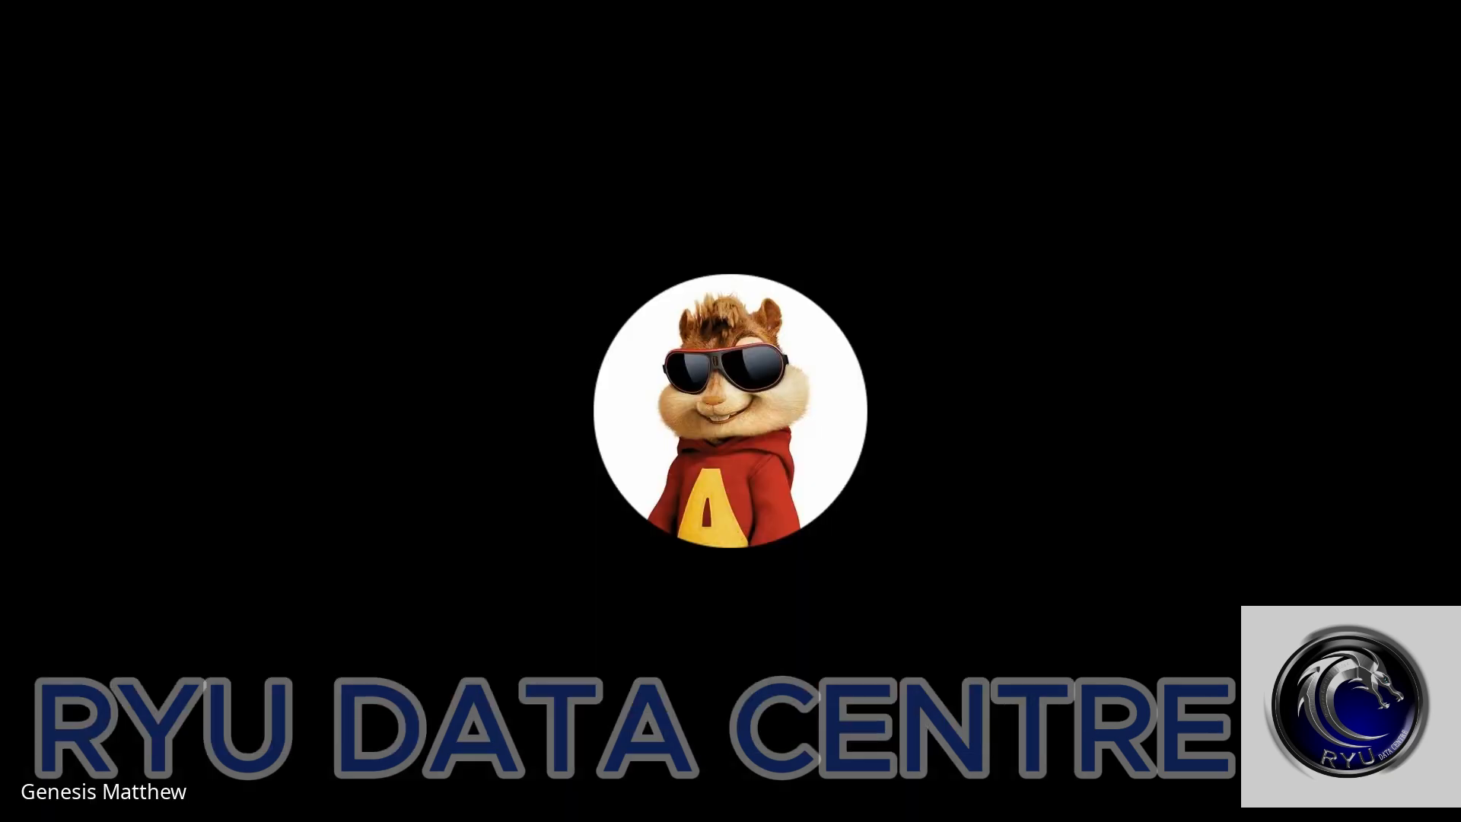